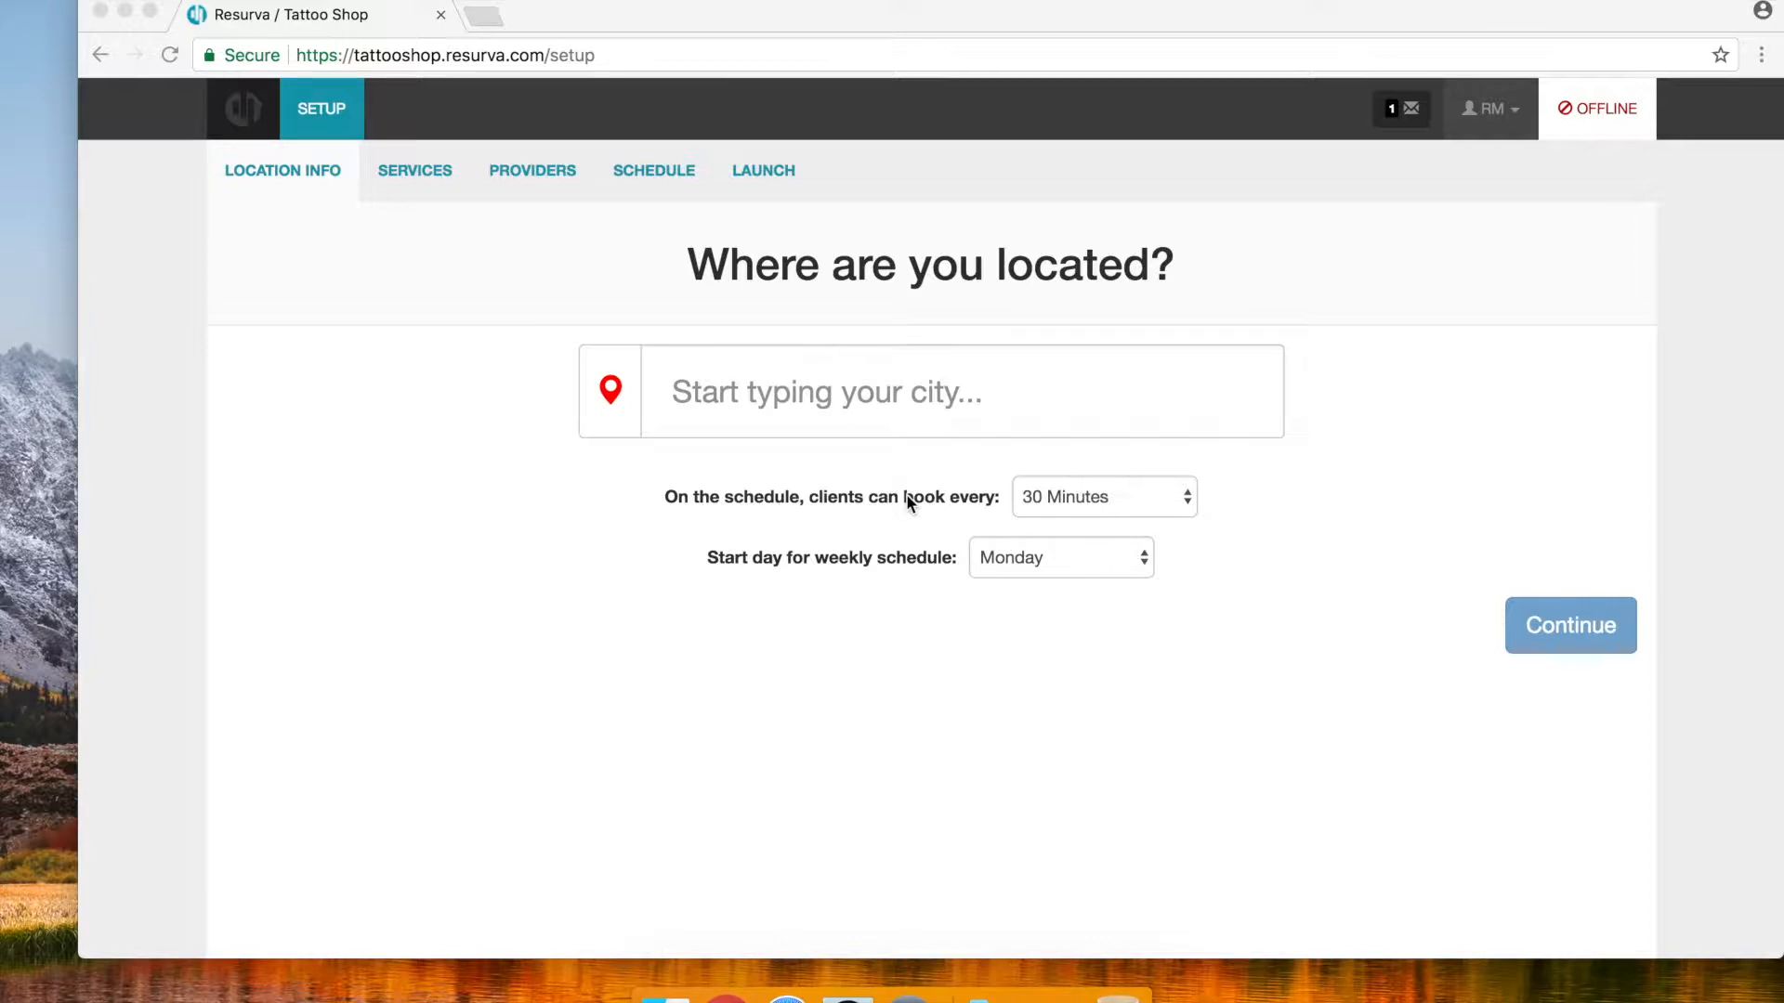
Set the shop's city to Toronto, ON, Canada
click(819, 405)
click(724, 385)
text(Tr)
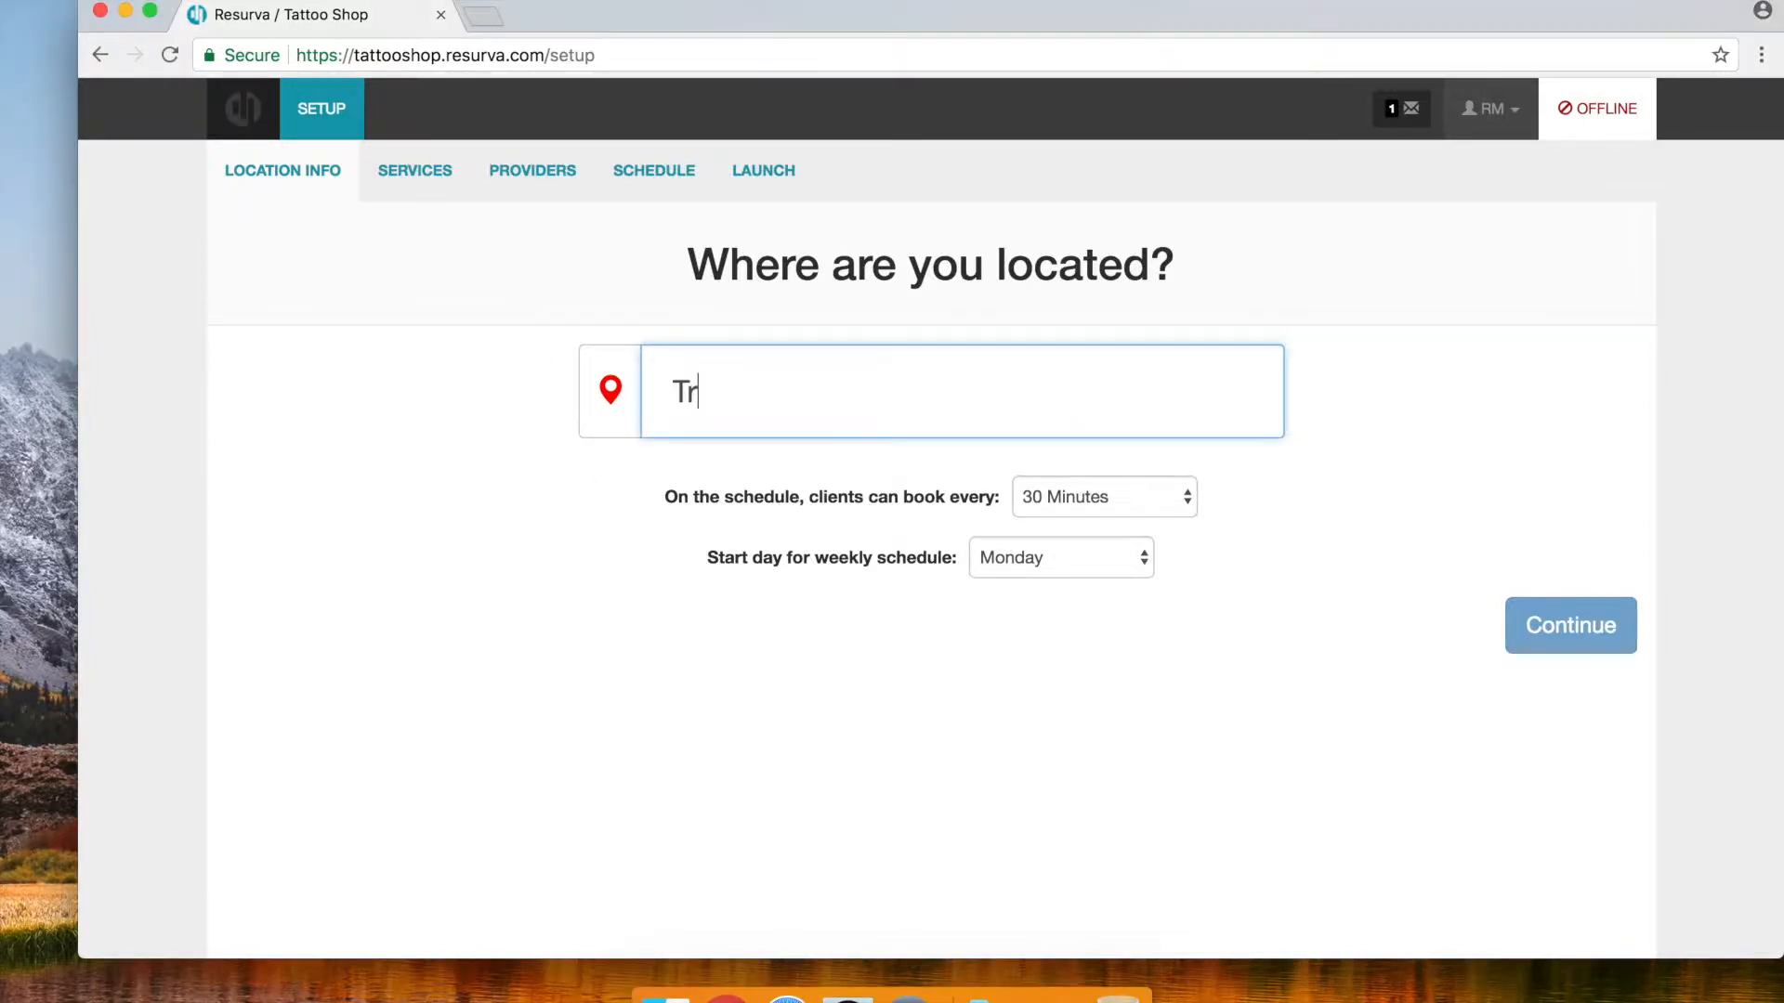
key(BackSpace)
text(oronto)
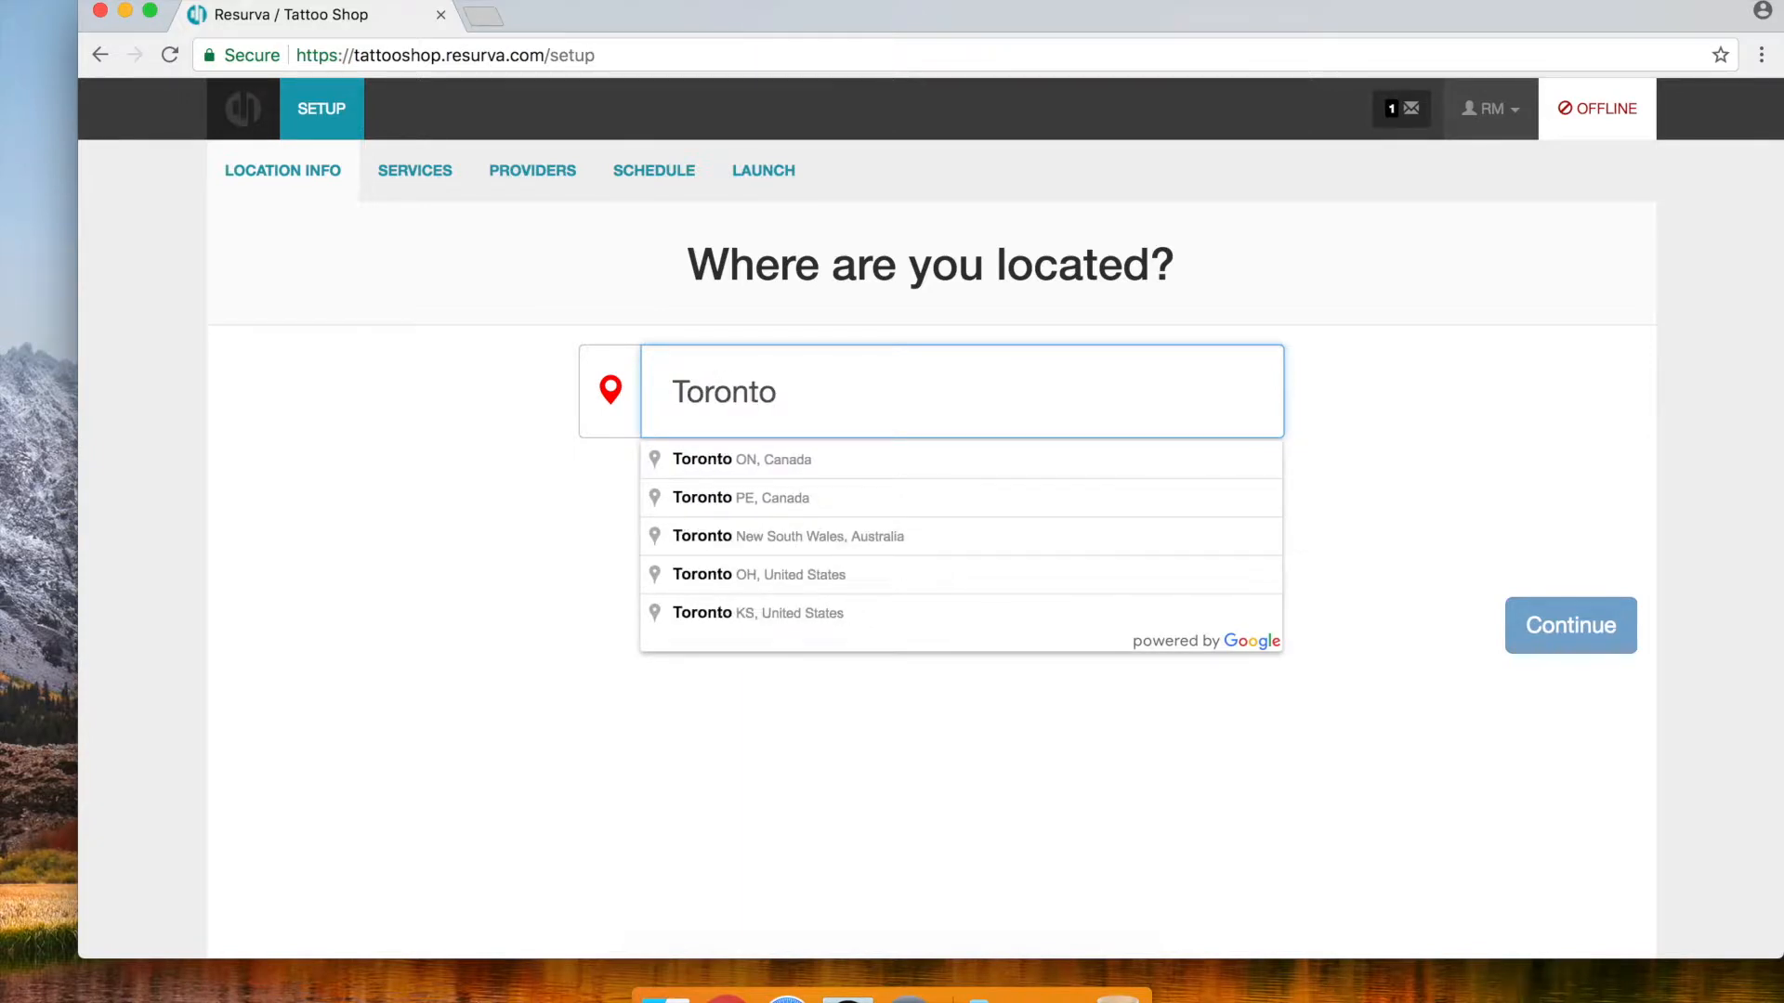
click(730, 459)
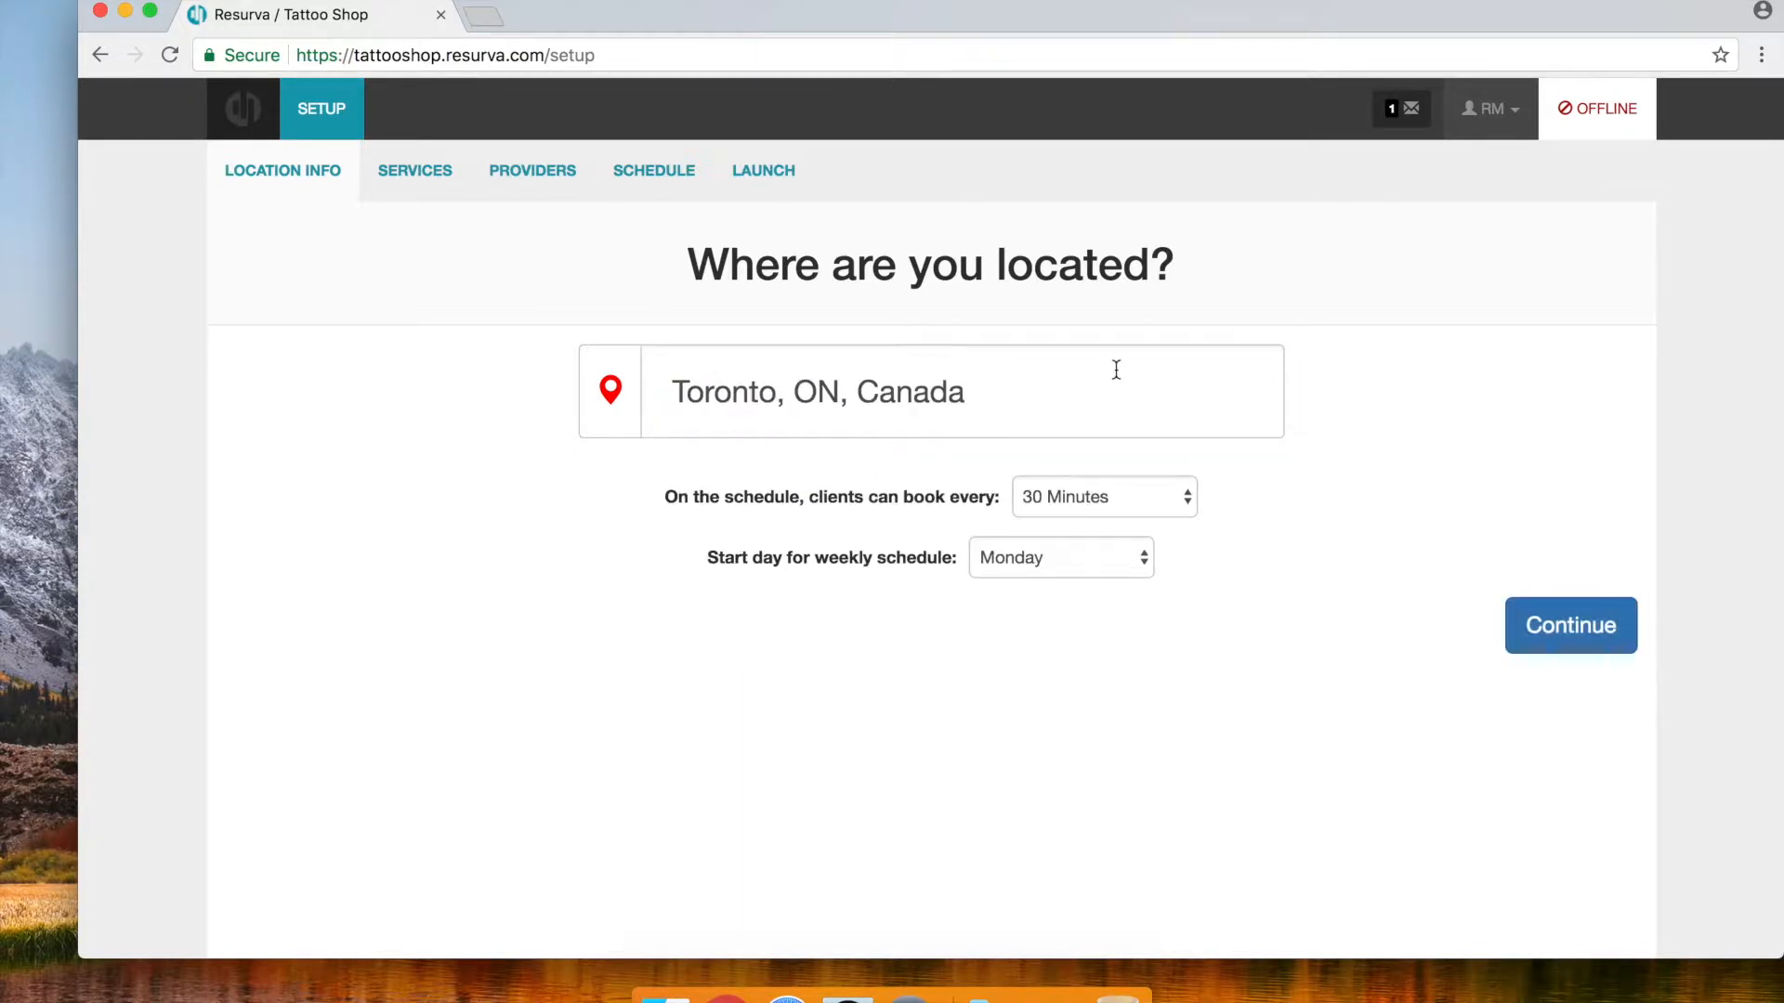
Set the booking interval to Hour and save the location settings
click(1065, 496)
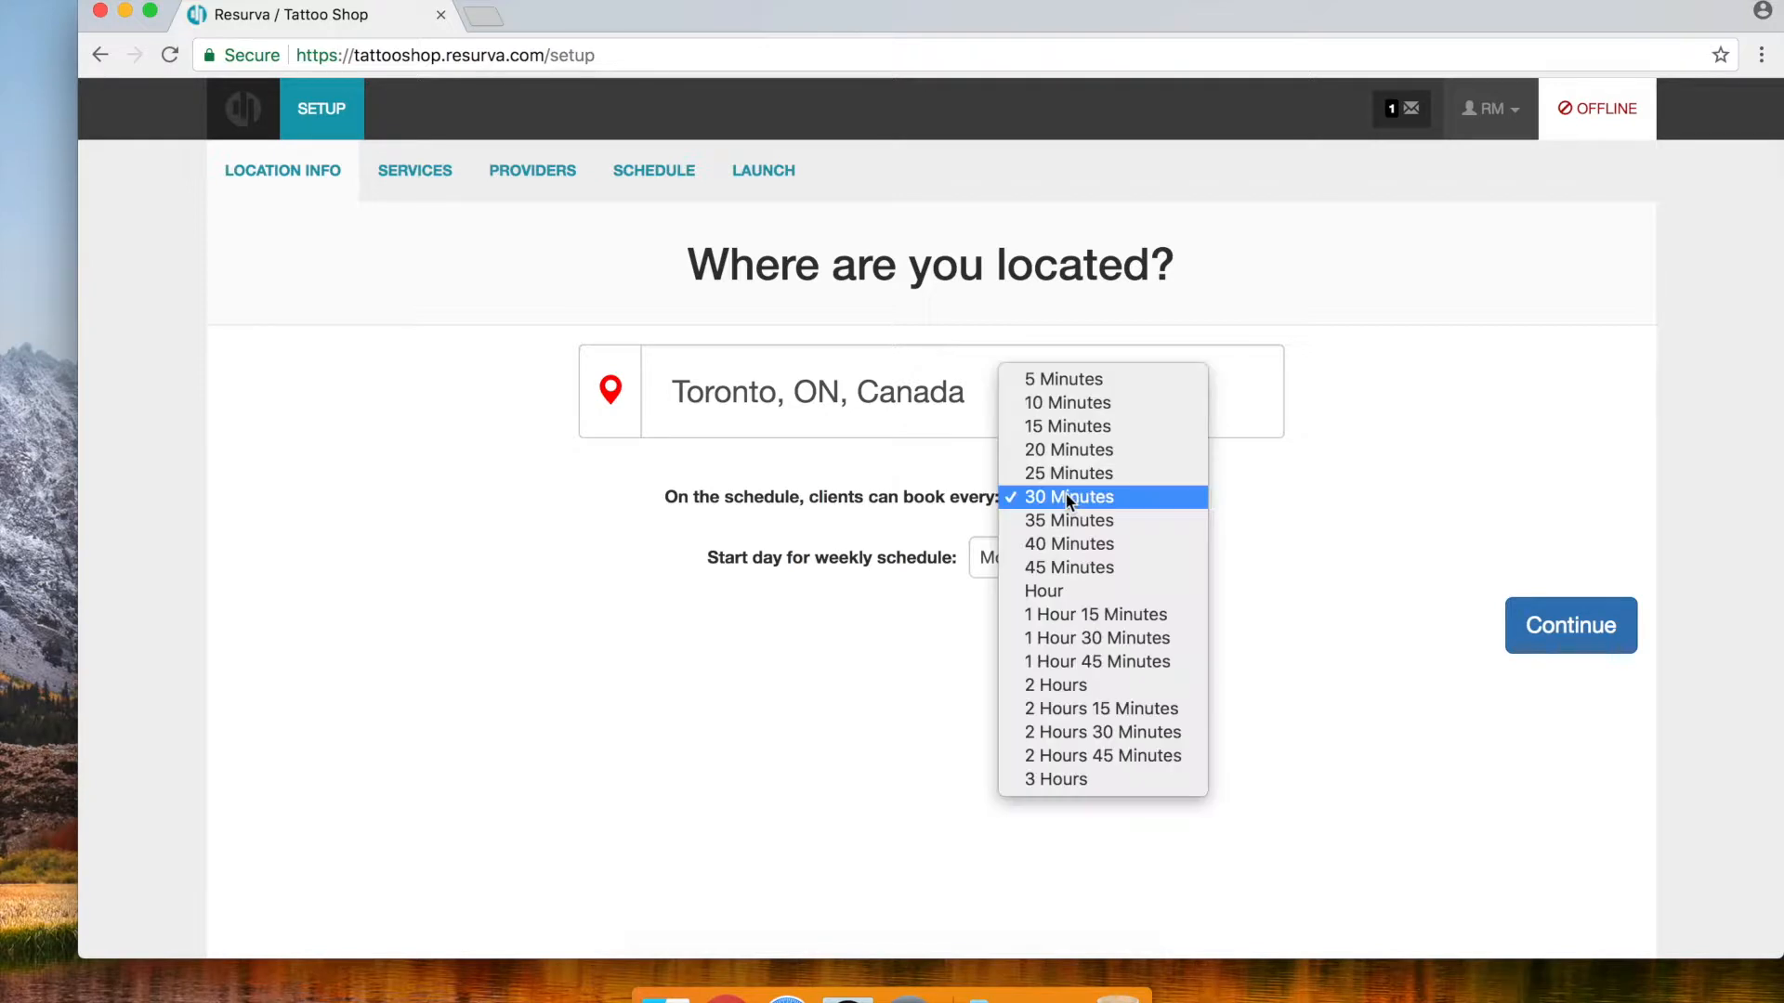
click(1083, 594)
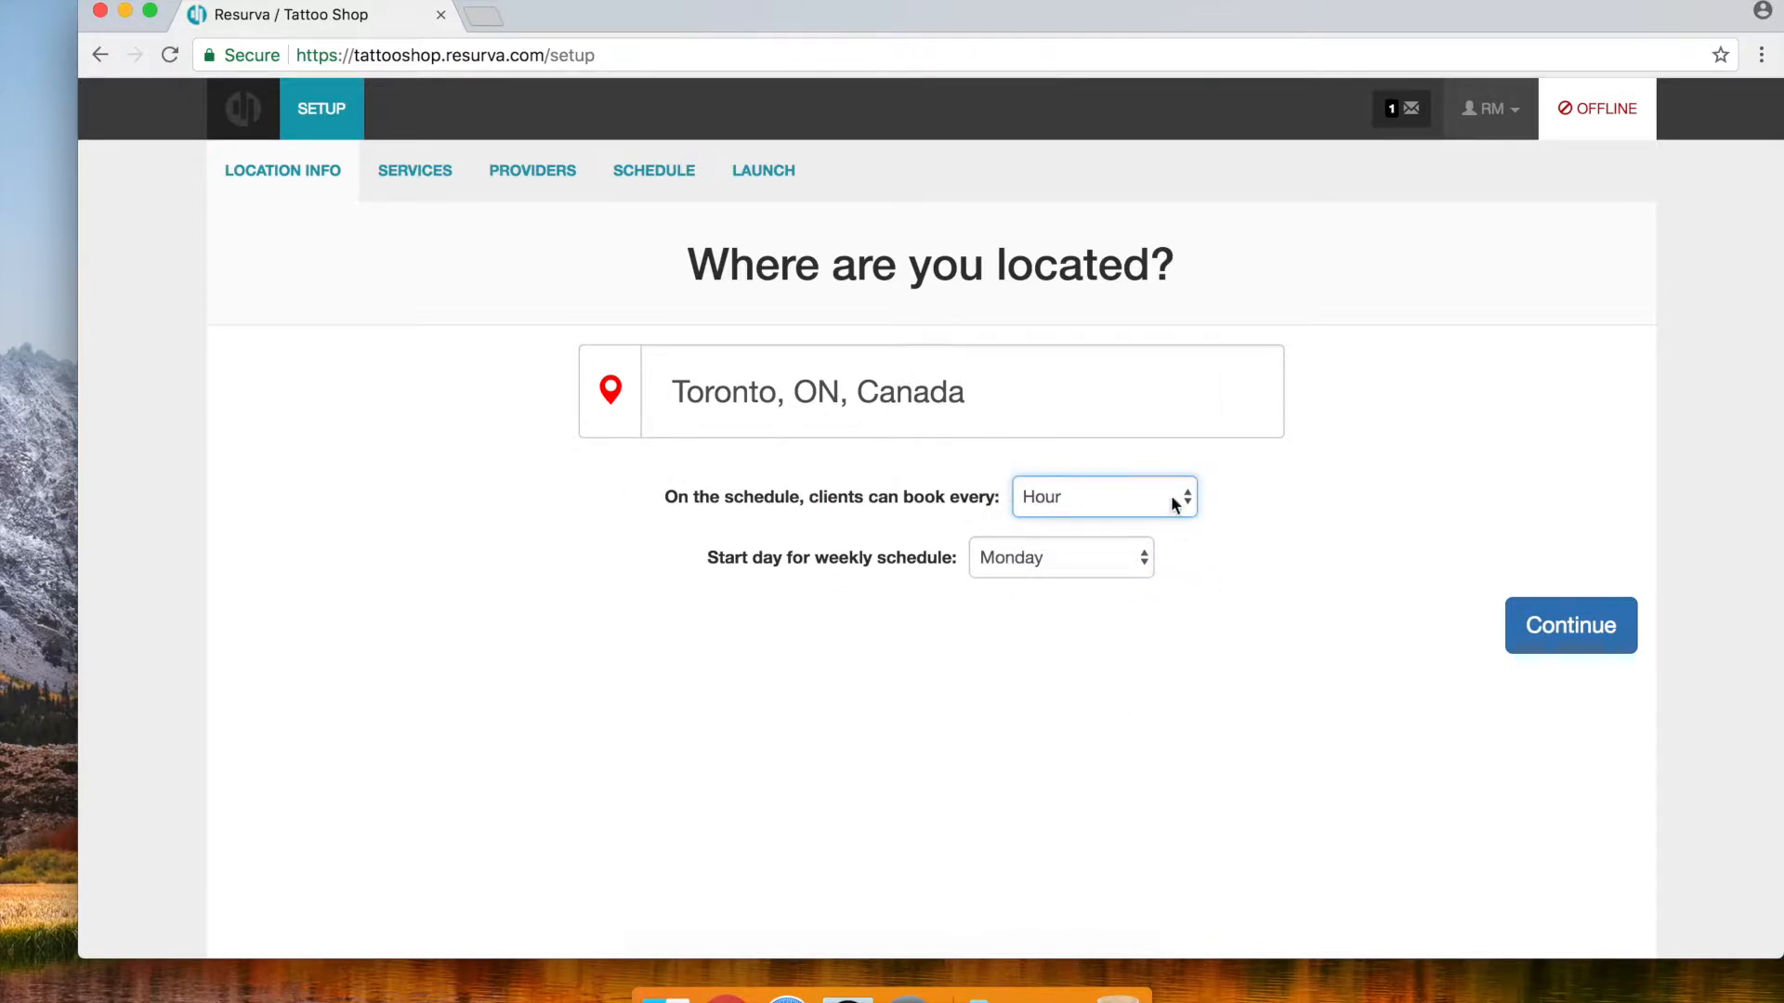
click(1101, 481)
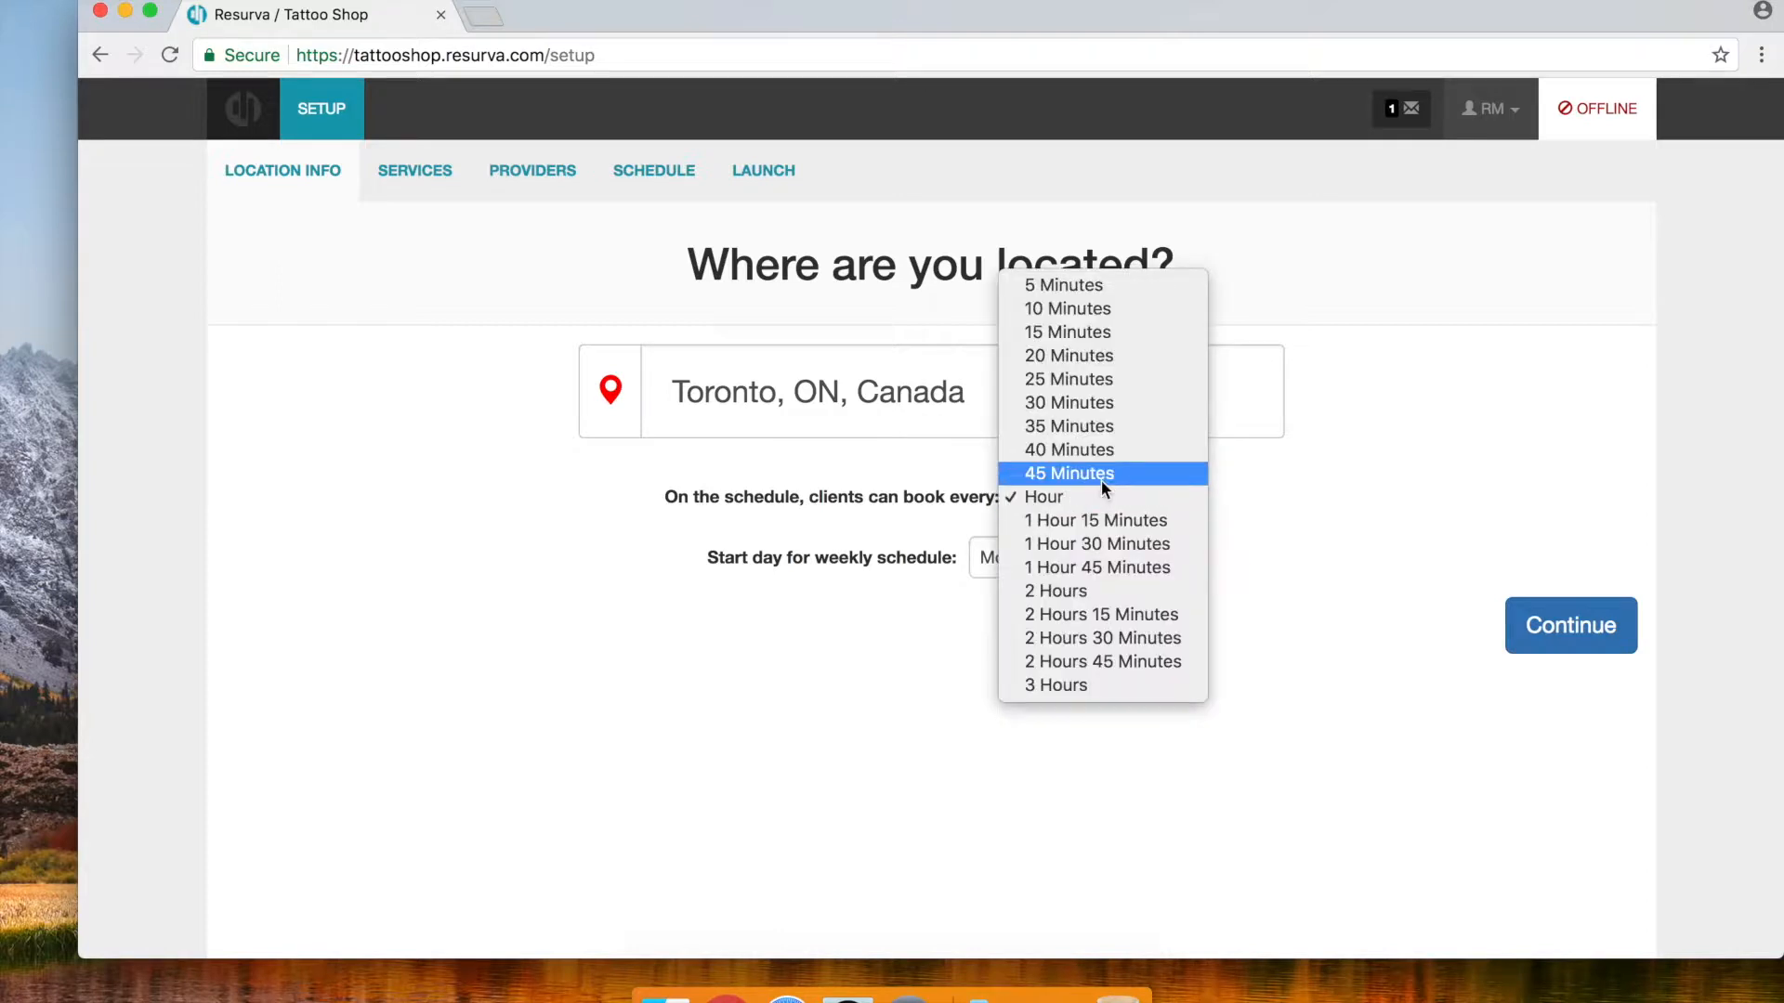
click(1443, 498)
click(1551, 629)
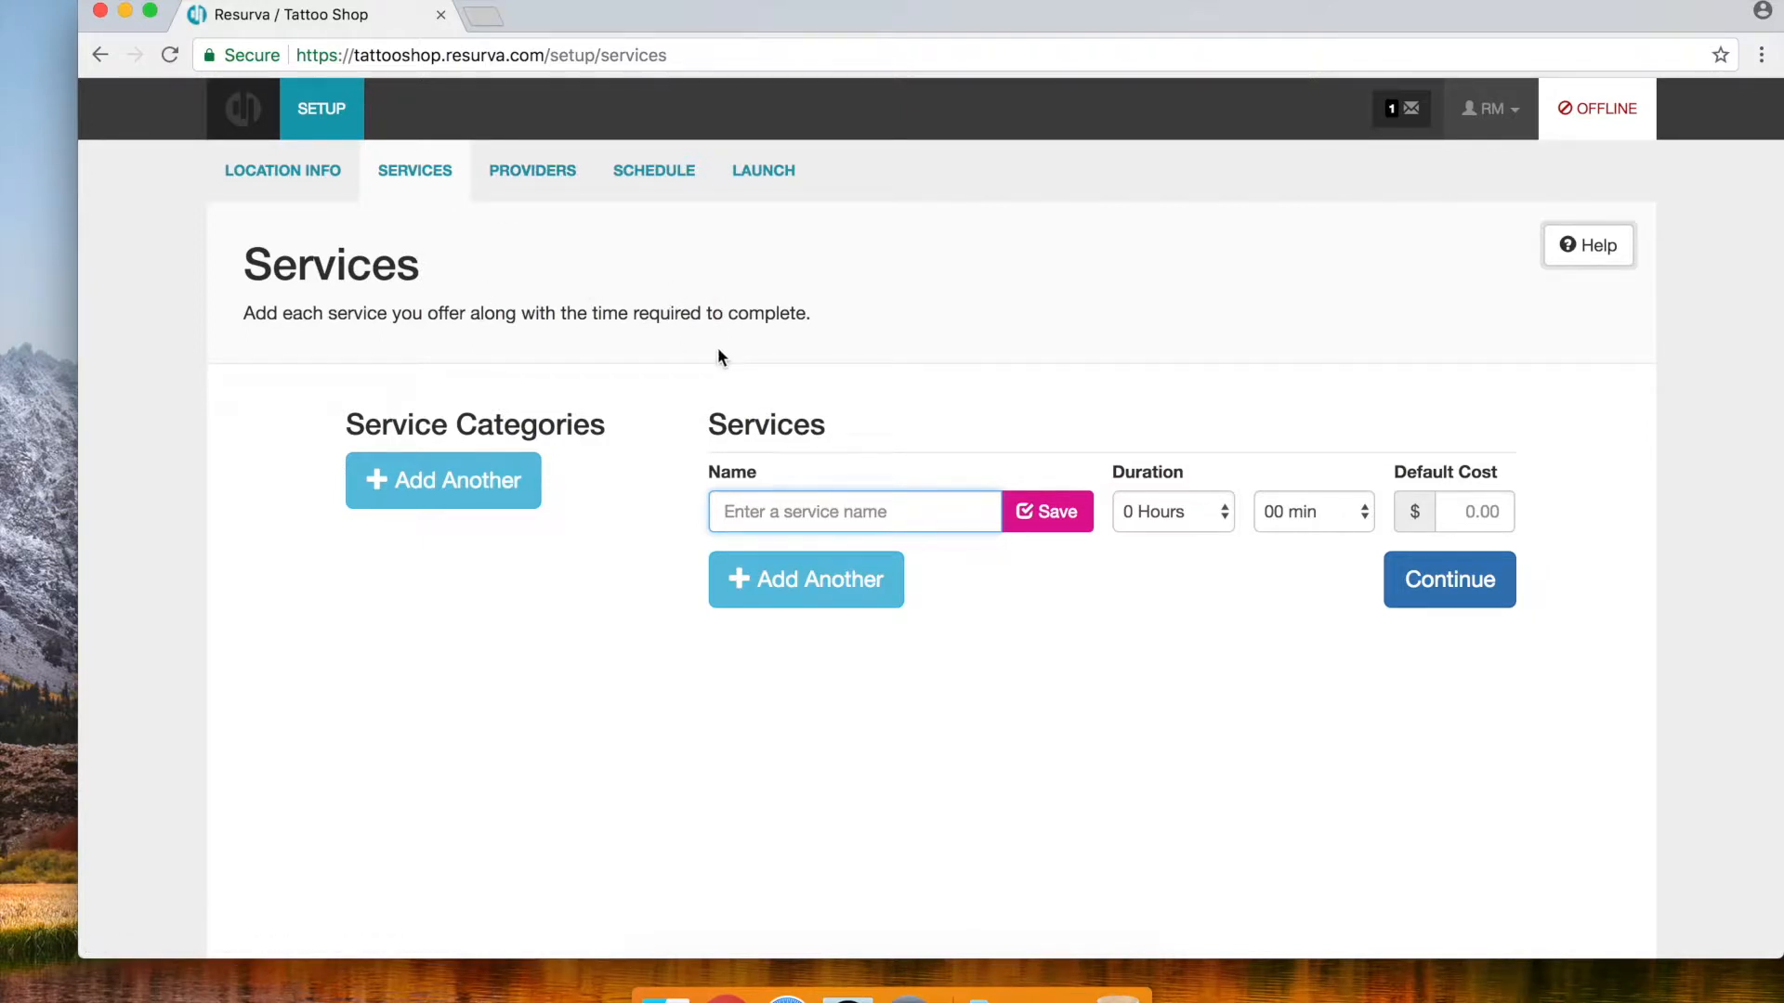
Add a Small Tattoo Consultation service lasting 30 minutes
text(C)
key(BackSpace)
text(Tattoo Consultation)
click(720, 511)
text(Small)
click(1317, 515)
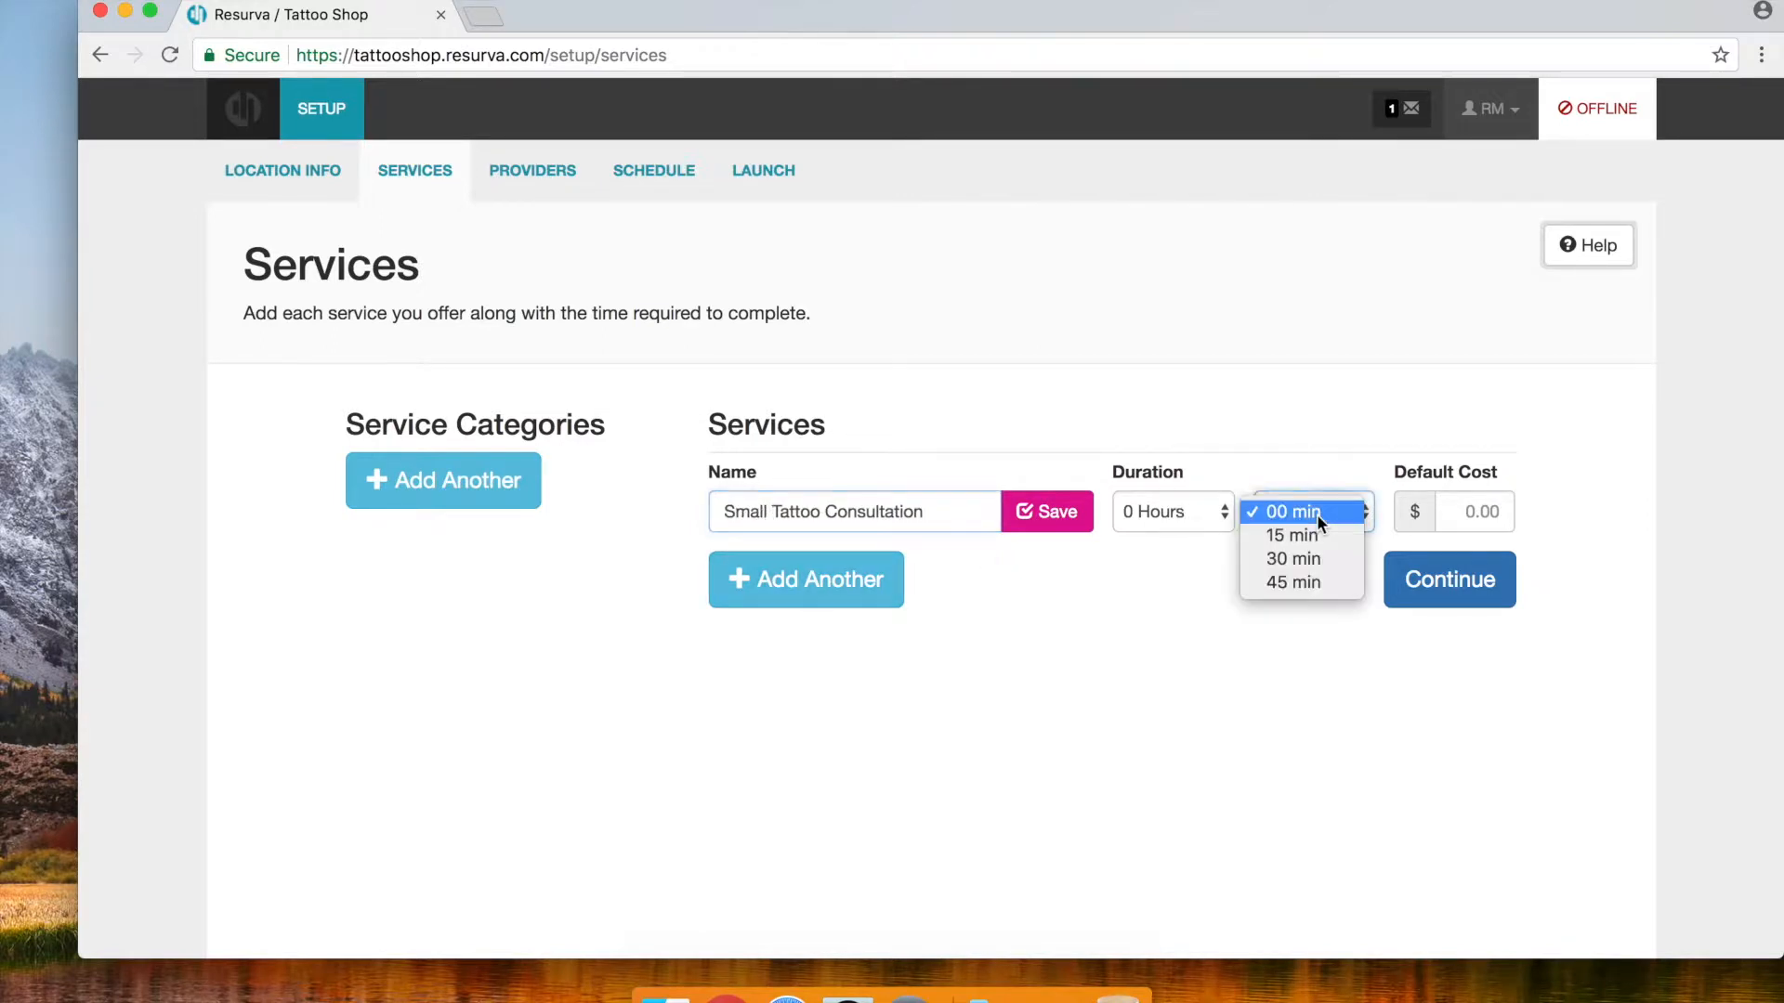
click(1098, 523)
click(1050, 511)
Add a Large Tattoo Consultation service lasting 1 hour
click(743, 585)
text(Large Tattoo Consulat)
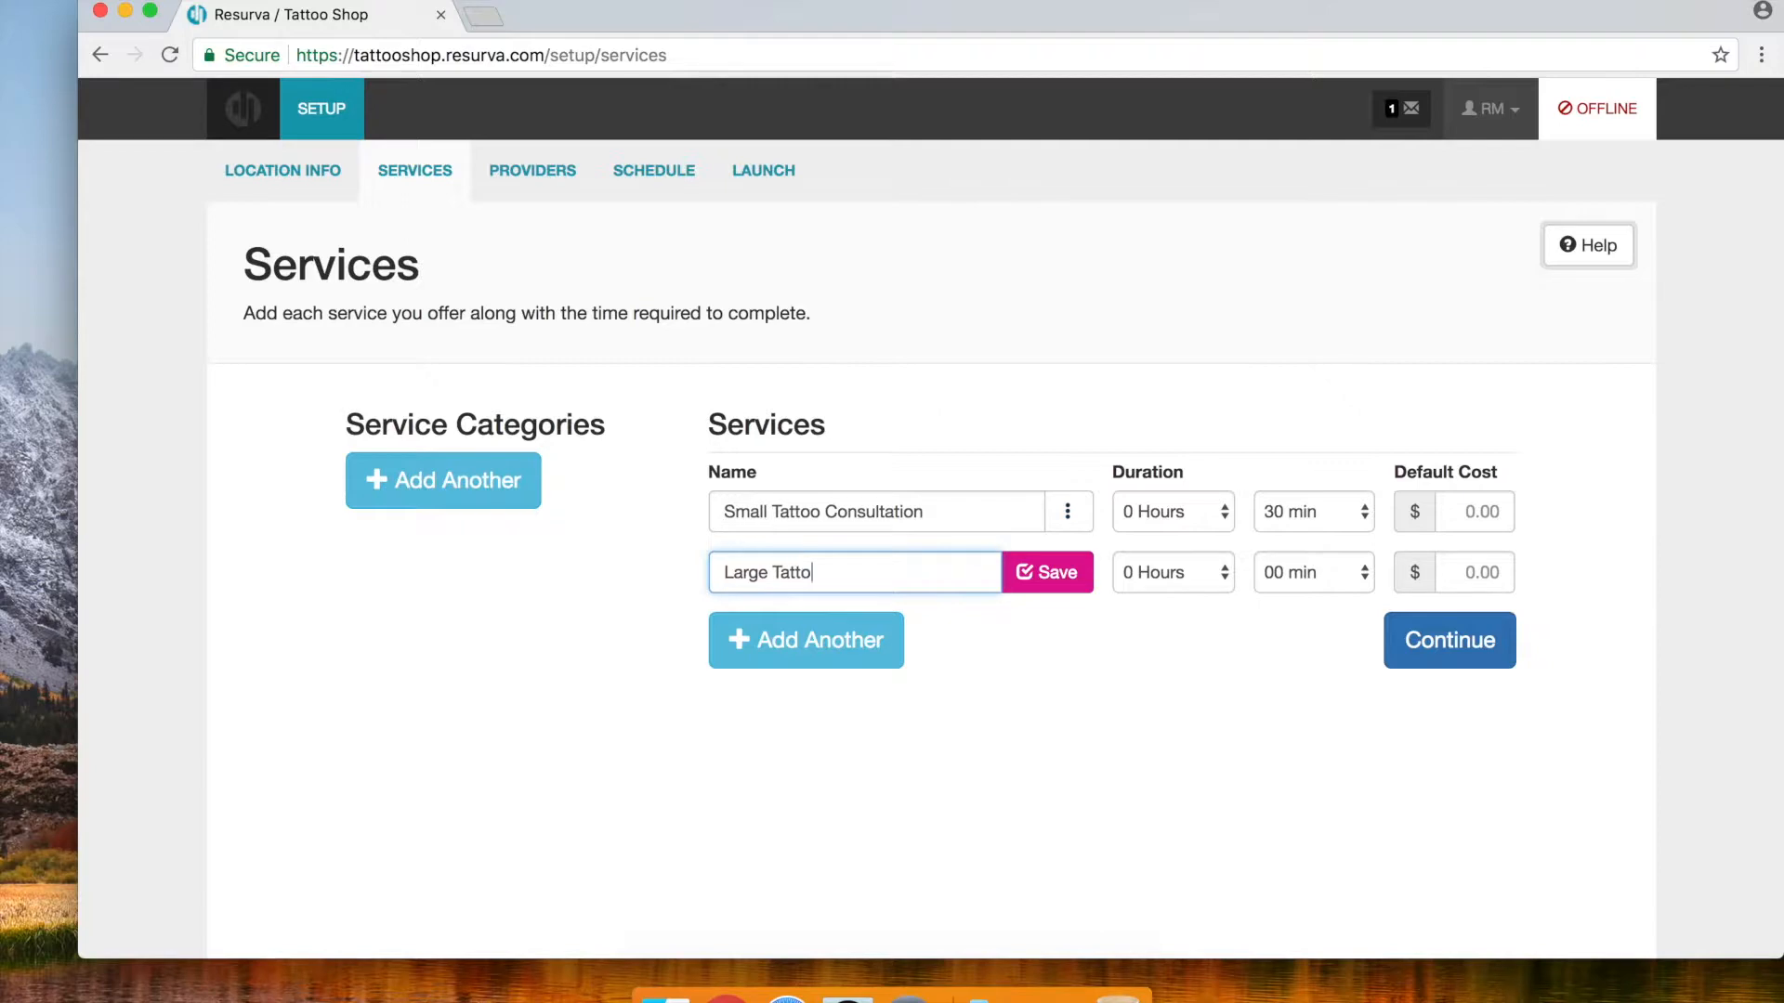
key(BackSpace)
key(BackSpace)
text(tation)
click(1299, 573)
click(1290, 581)
click(1160, 577)
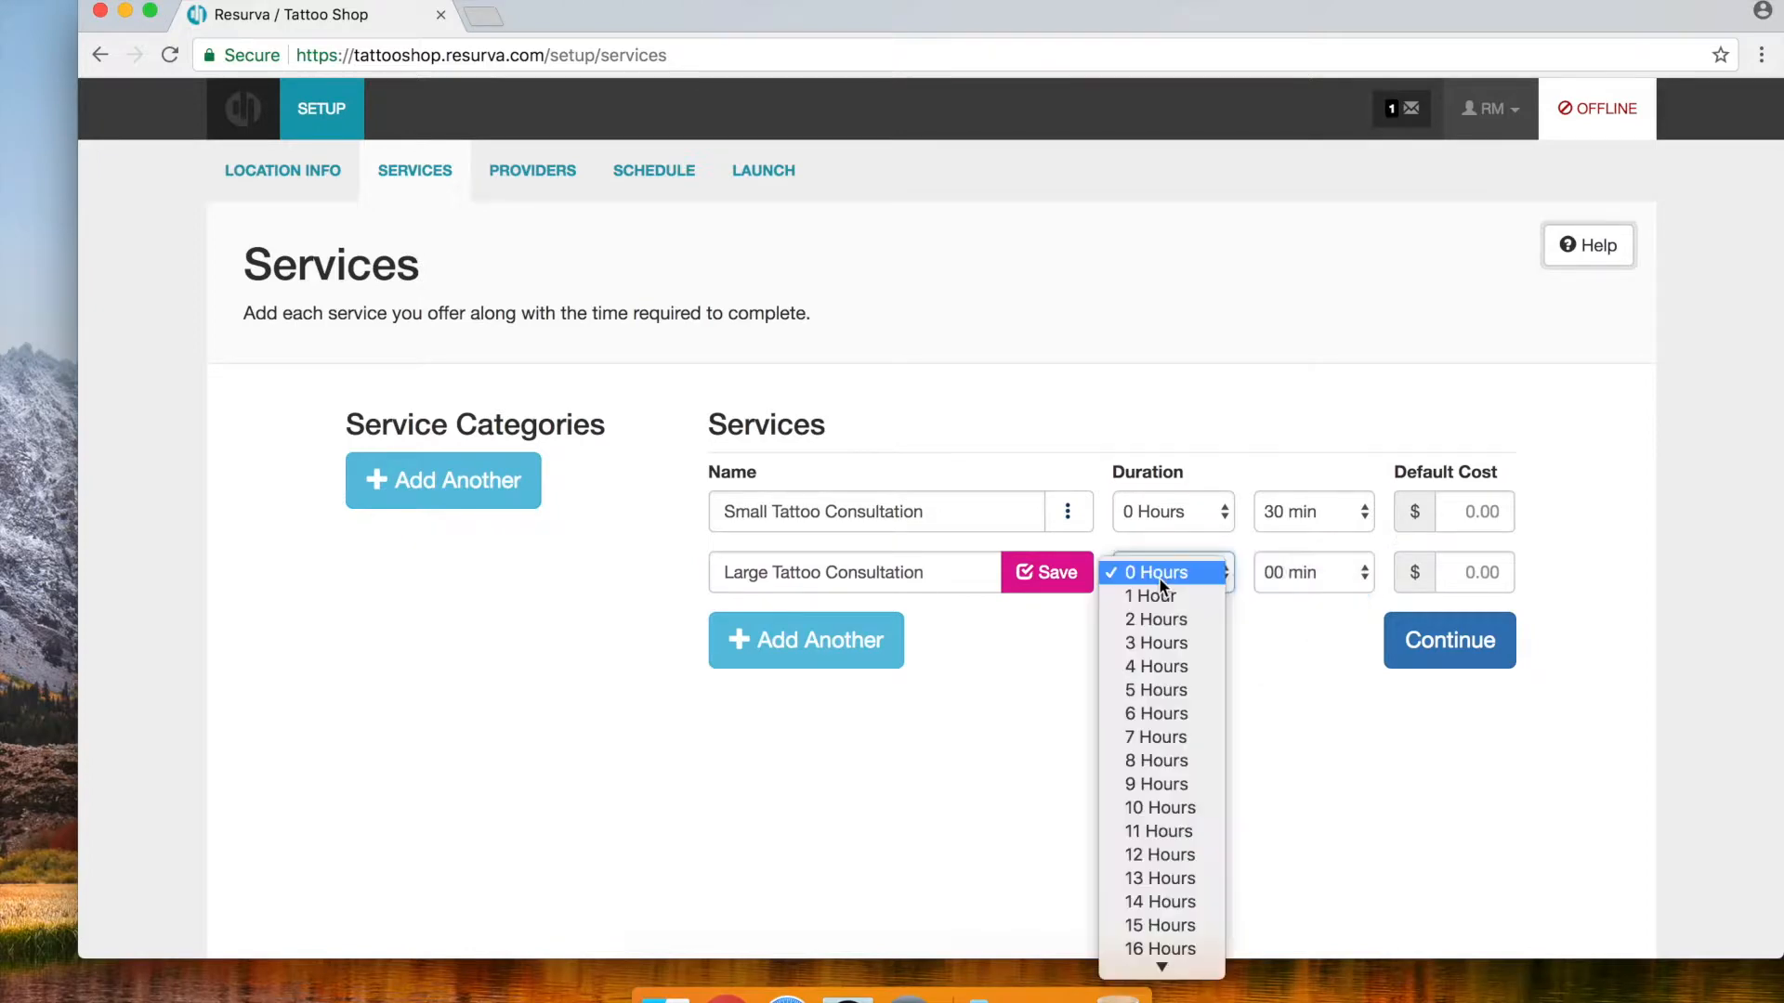
click(1152, 595)
click(1055, 575)
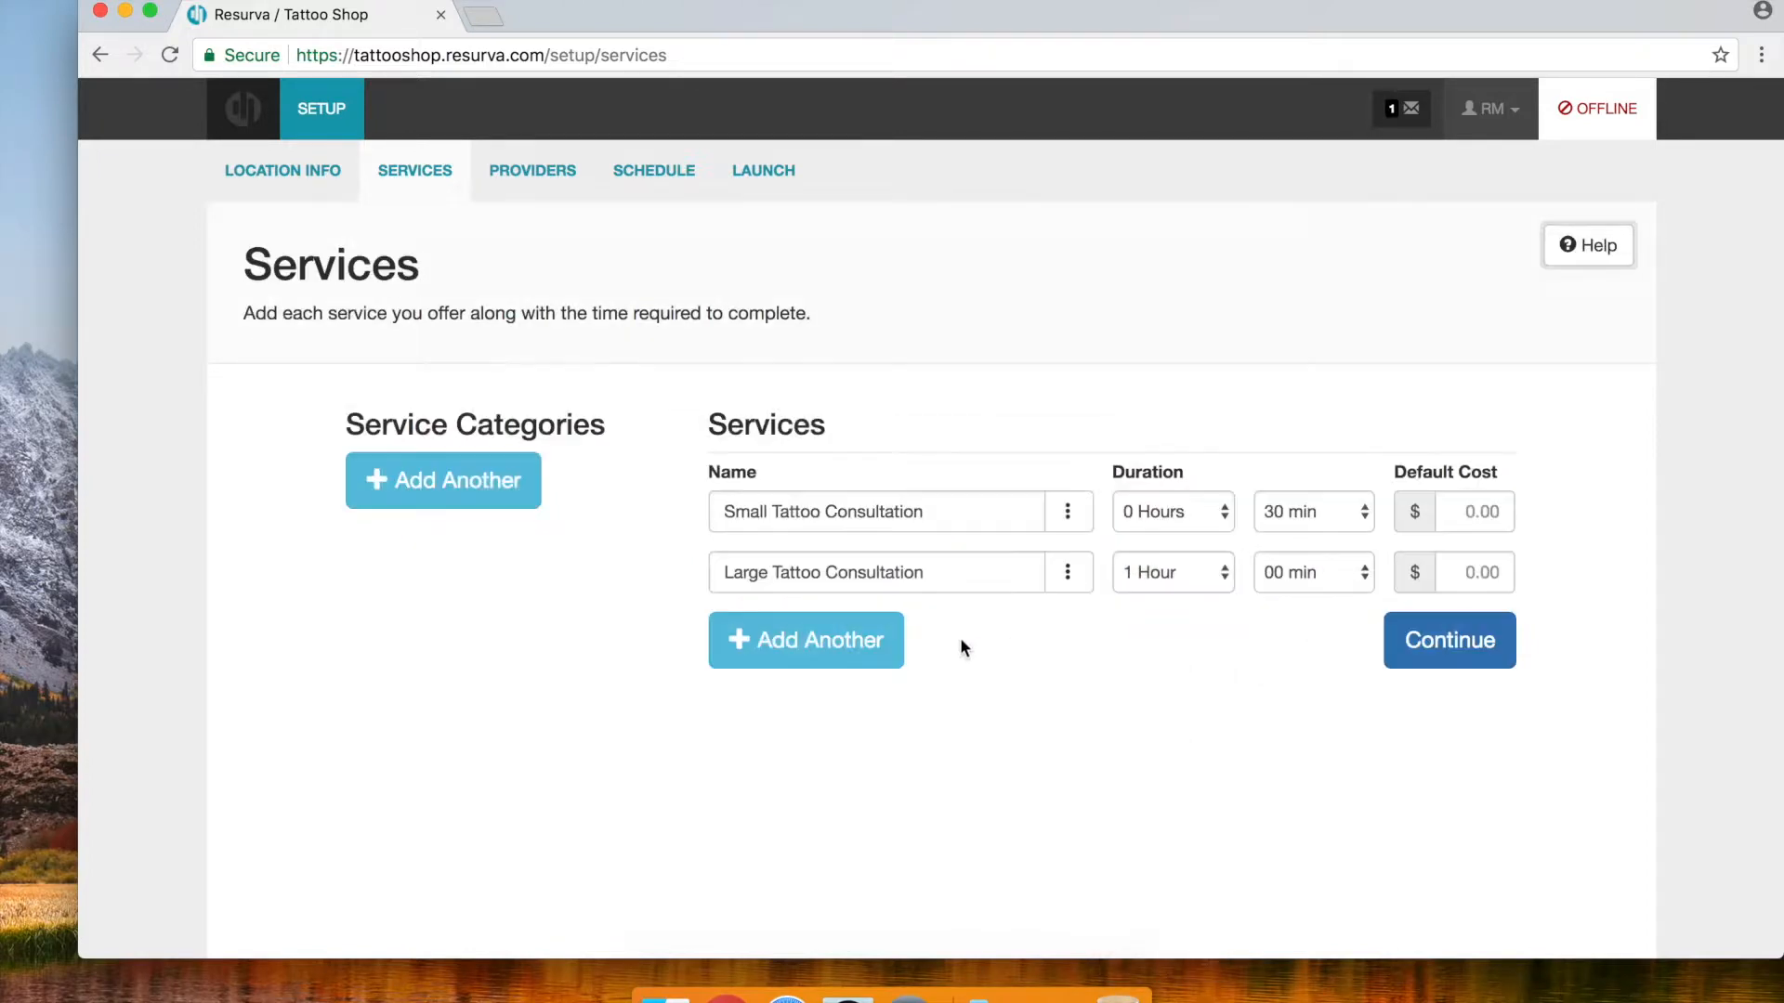
Add an Ear Piercing service lasting 30 minutes, leaving a new blank row
click(777, 663)
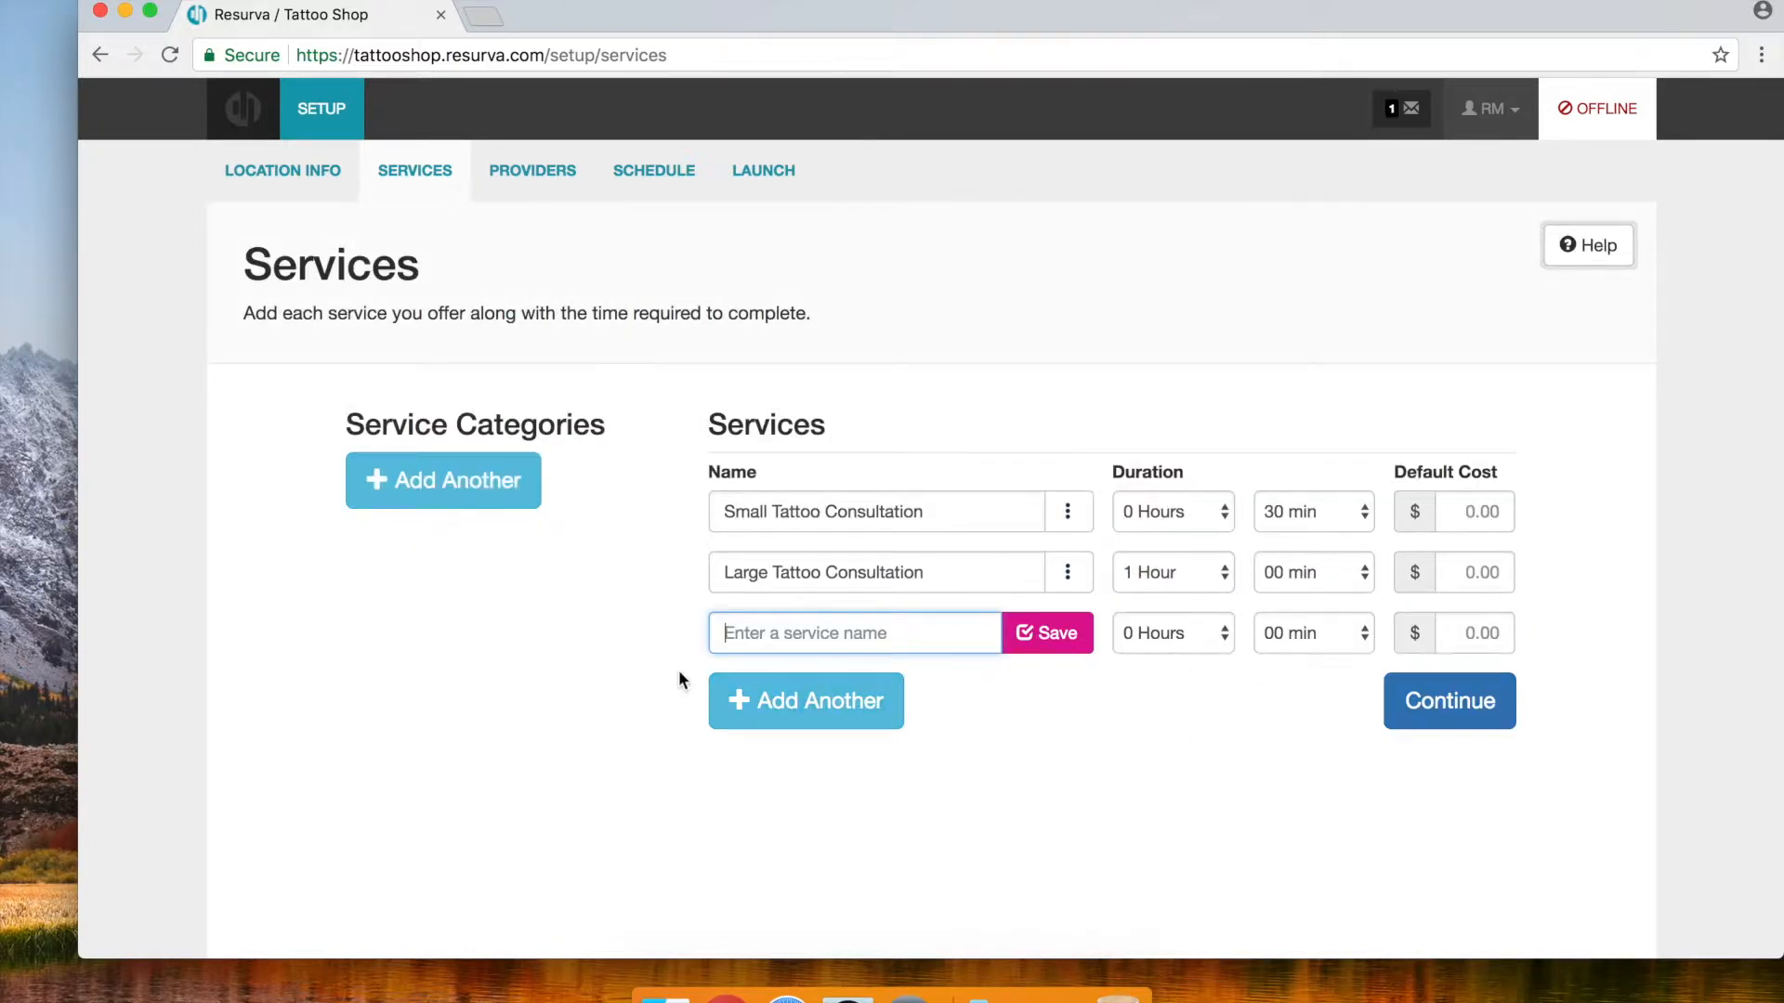
text(Ear )
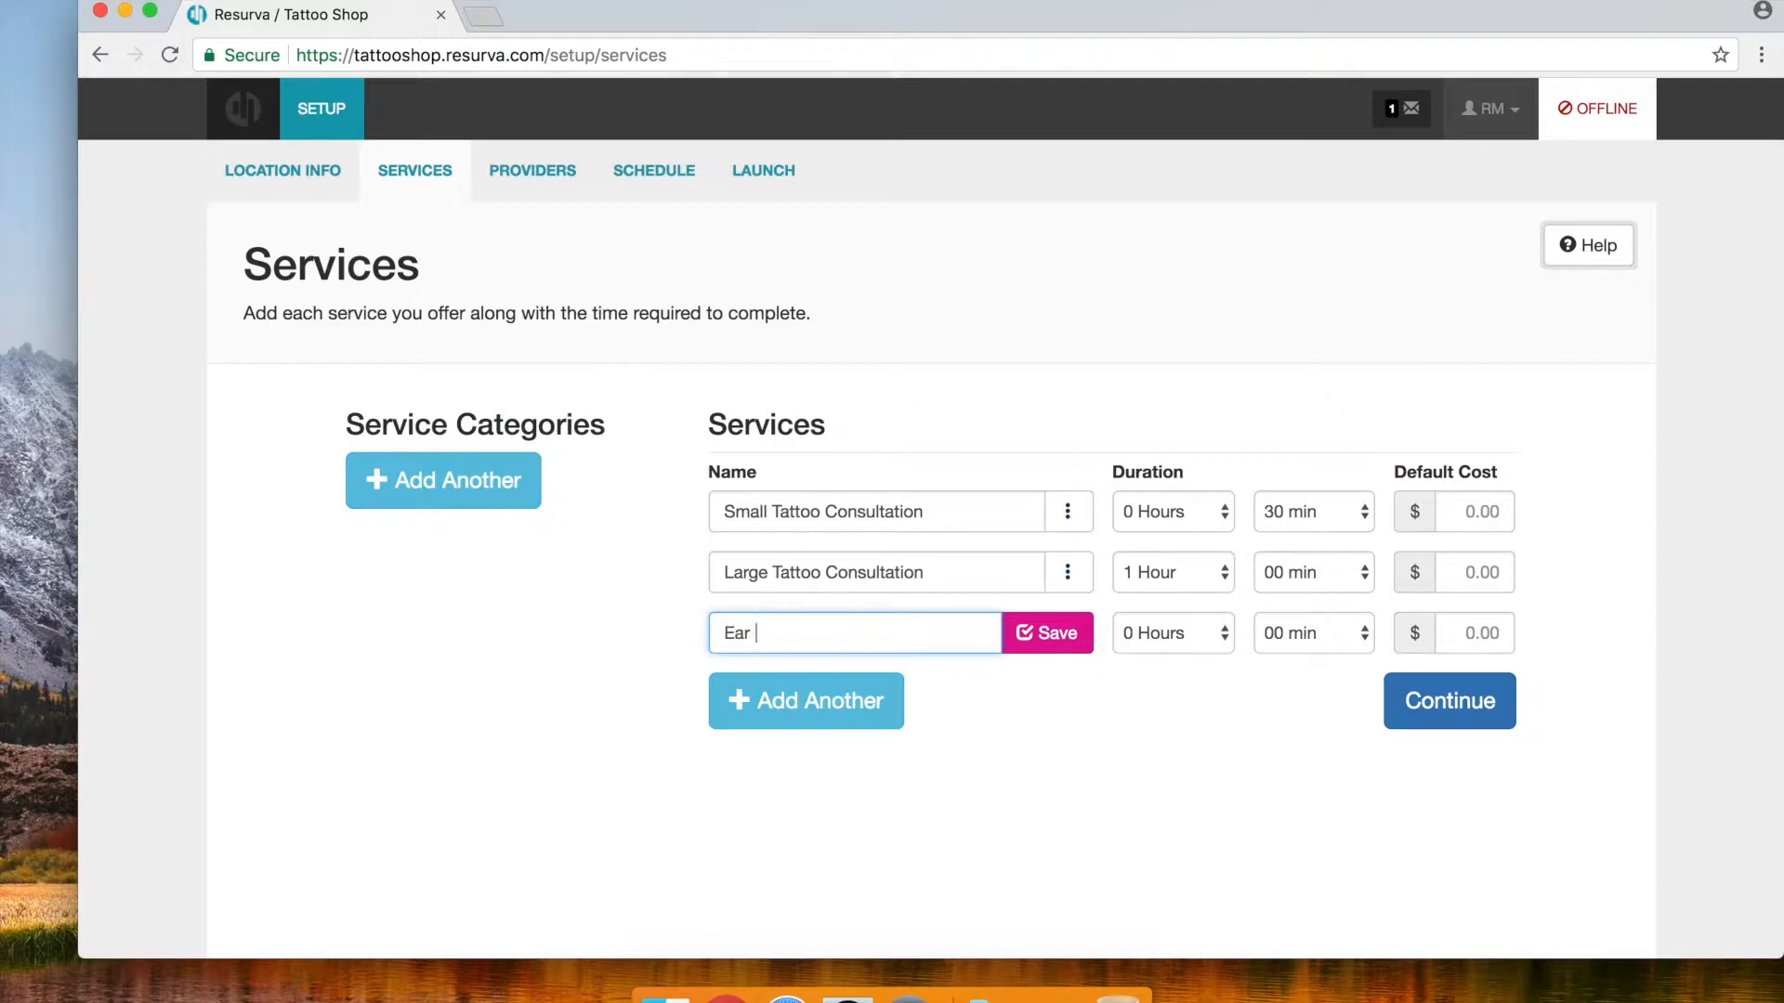
text(Piercing)
click(1301, 632)
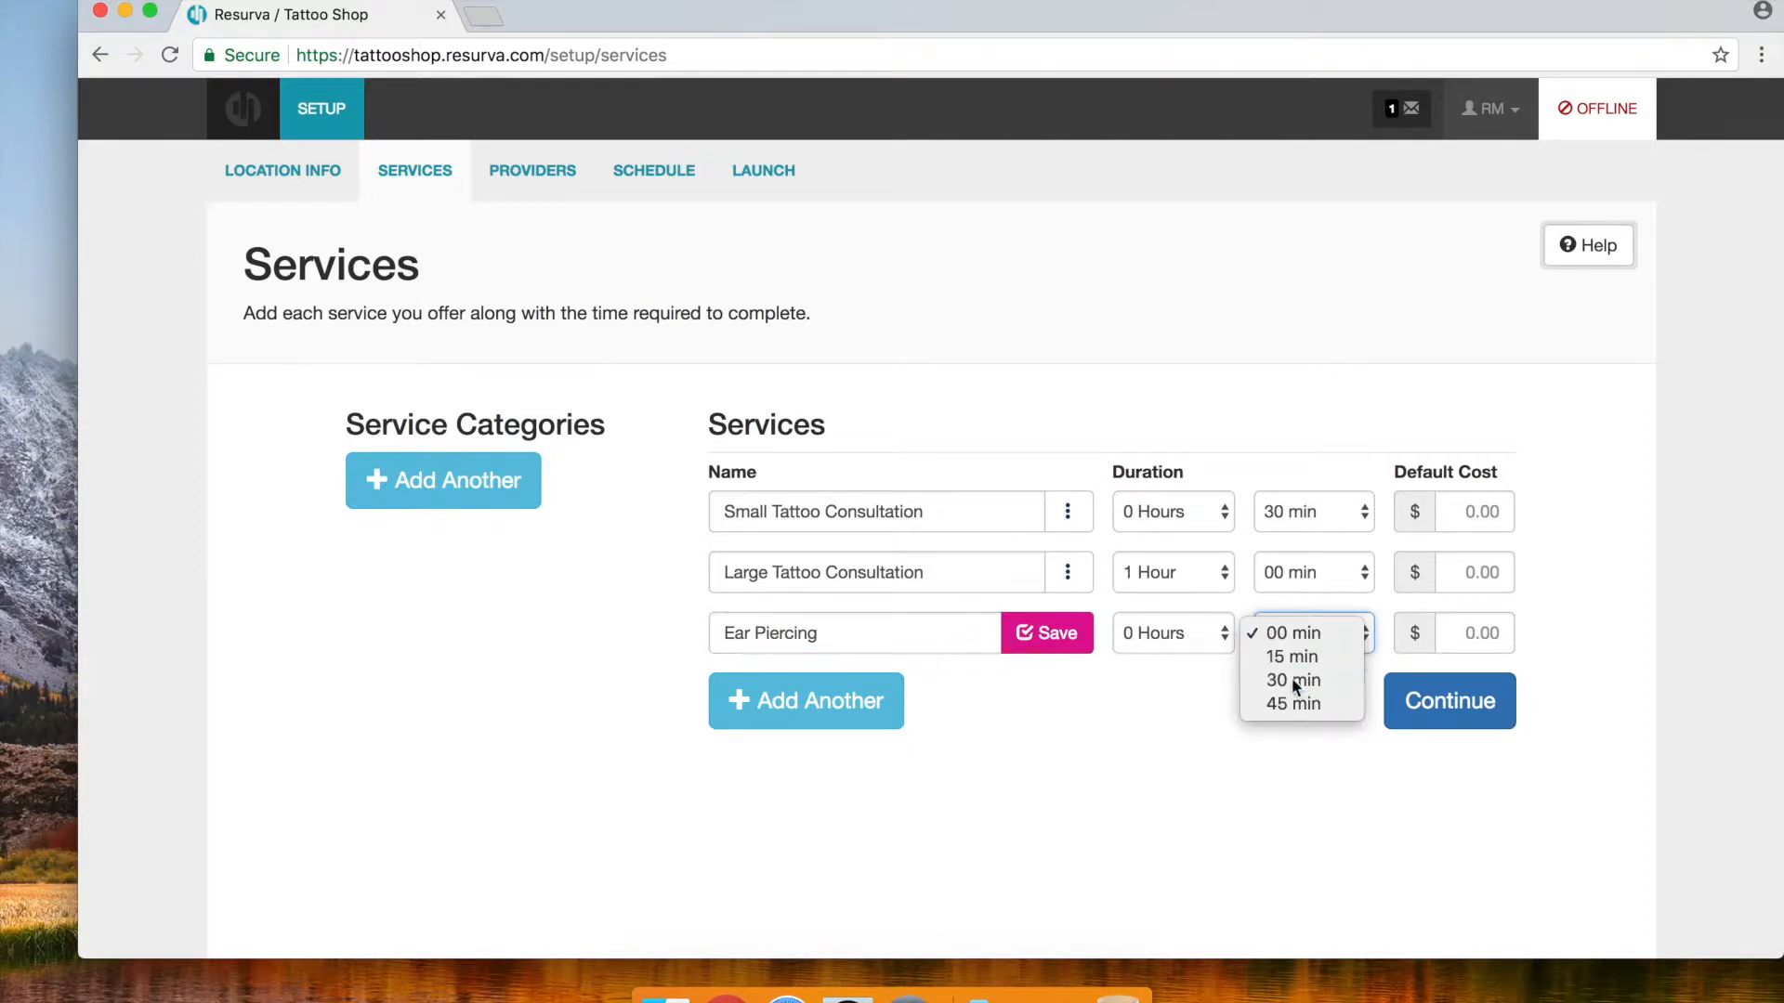
click(1292, 678)
click(1040, 634)
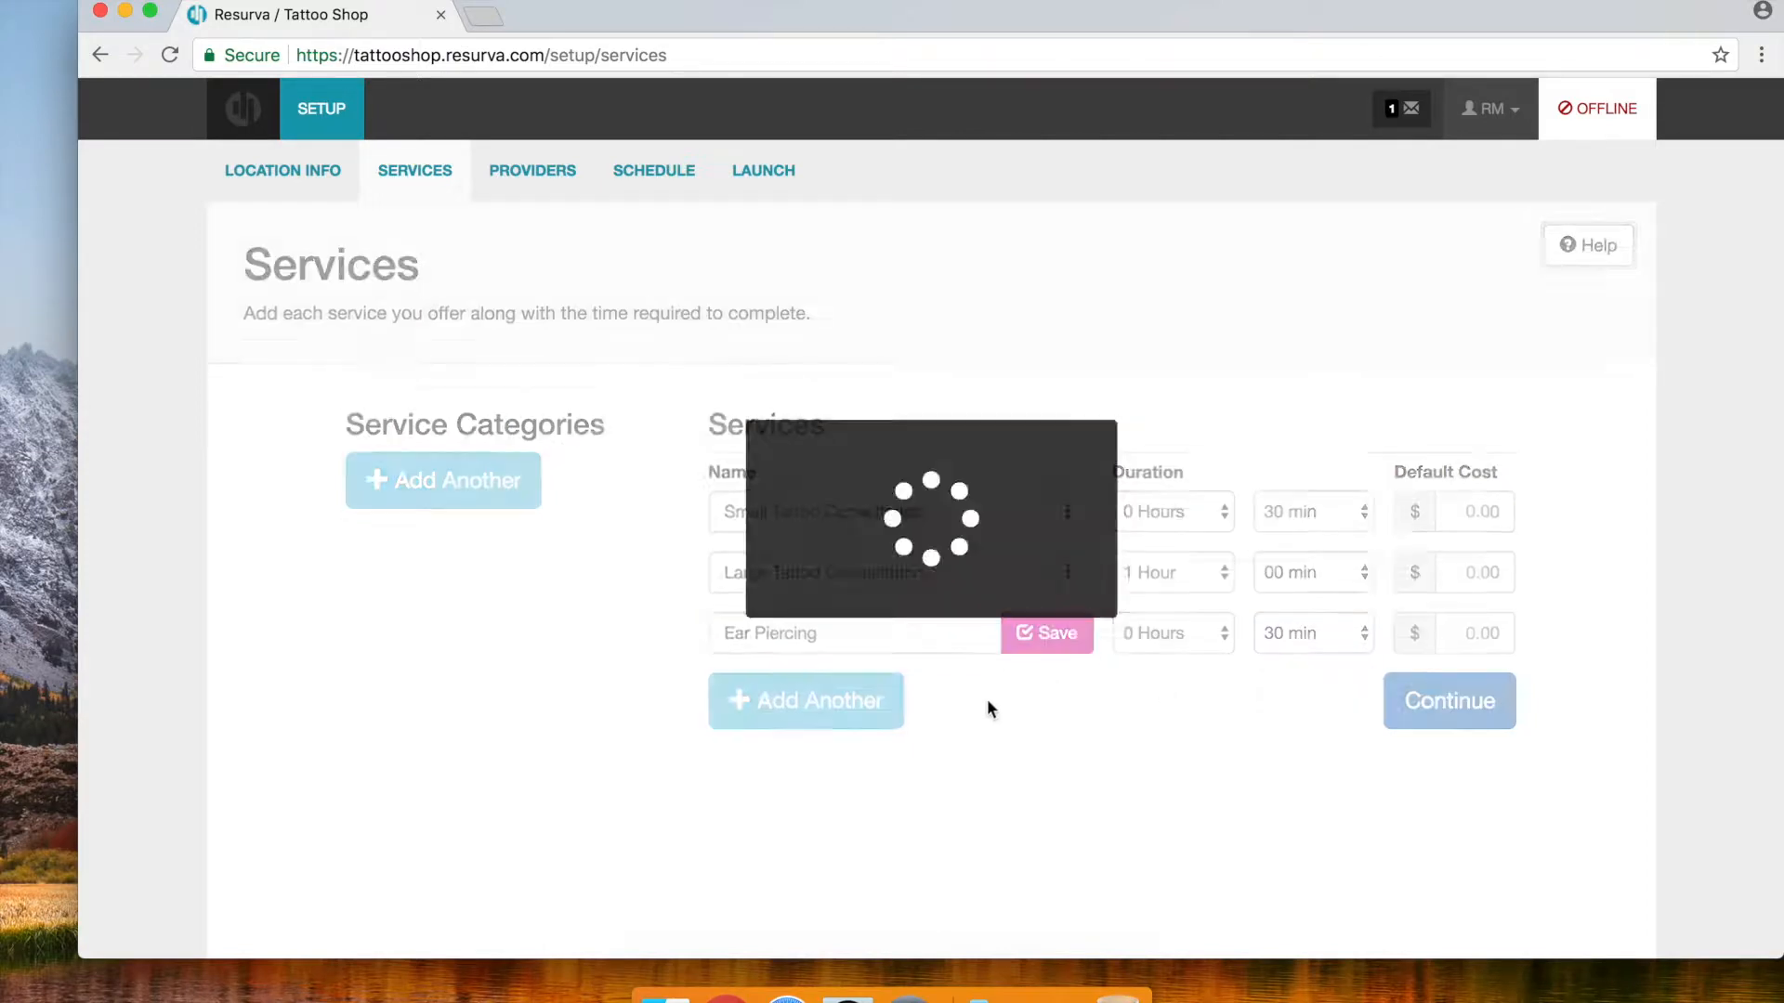
click(801, 717)
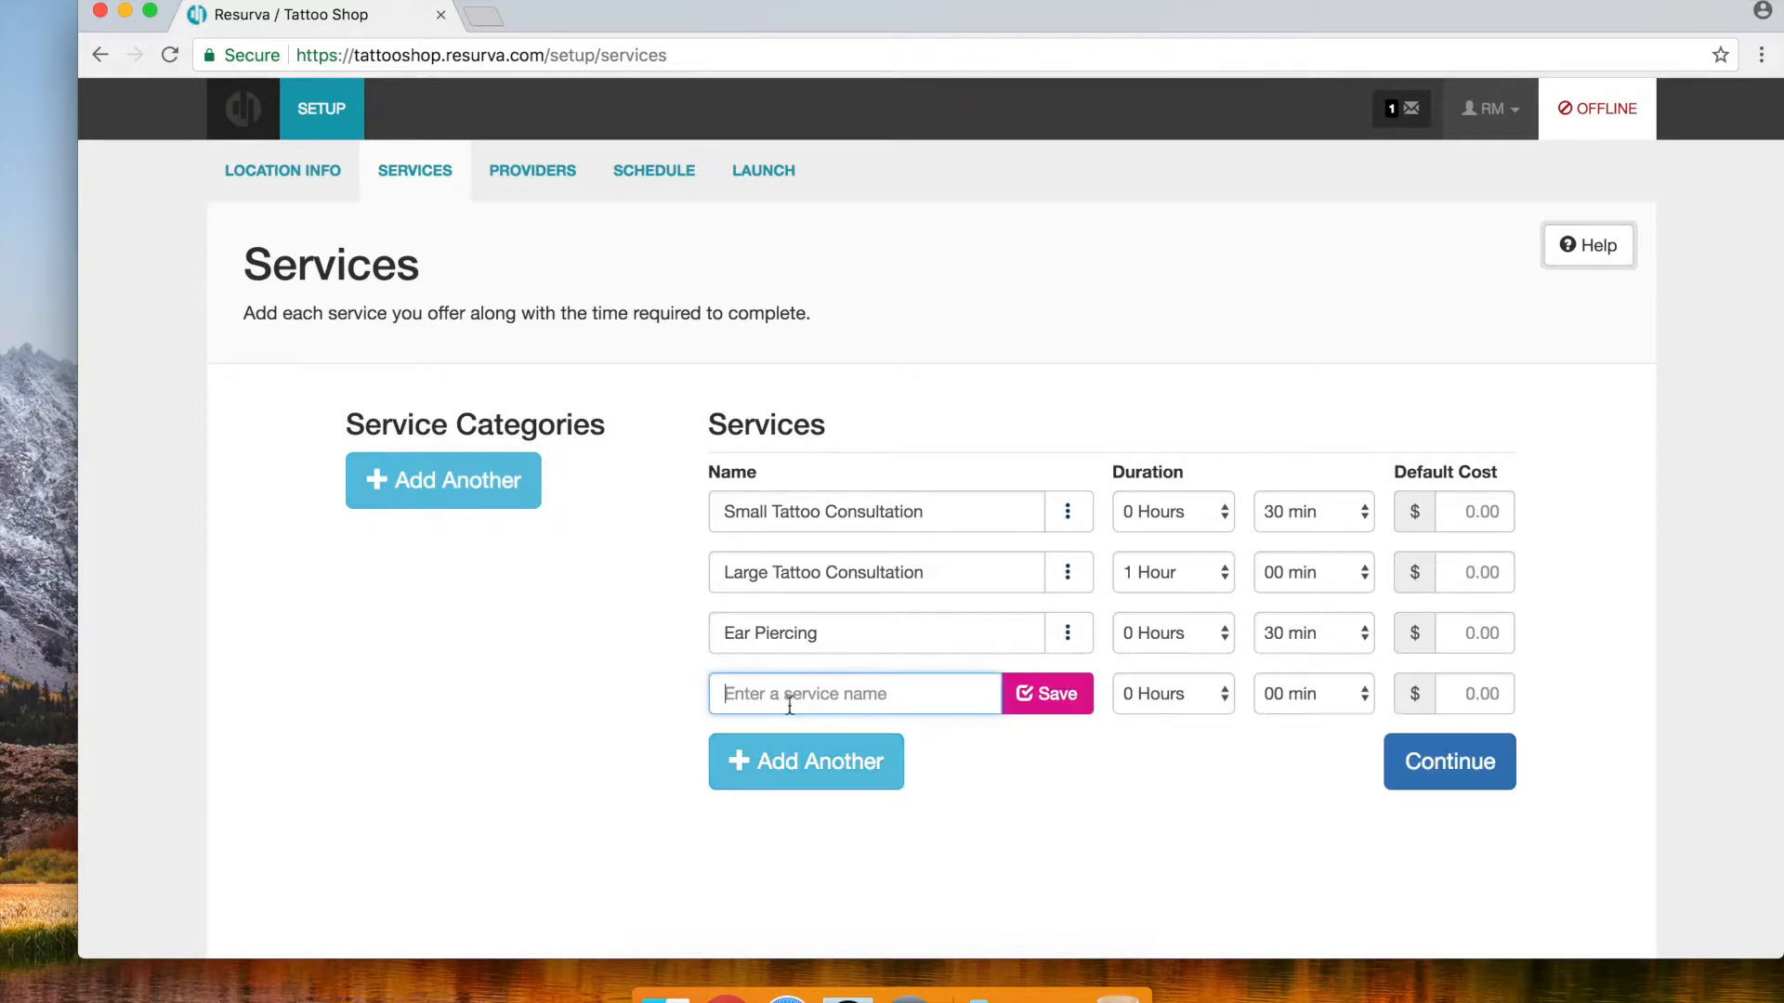
Save a service named Tattoo, left at 0 hours 00 min
text(Tattoo)
key(BackSpace)
text(o A)
key(BackSpace)
key(BackSpace)
click(1048, 697)
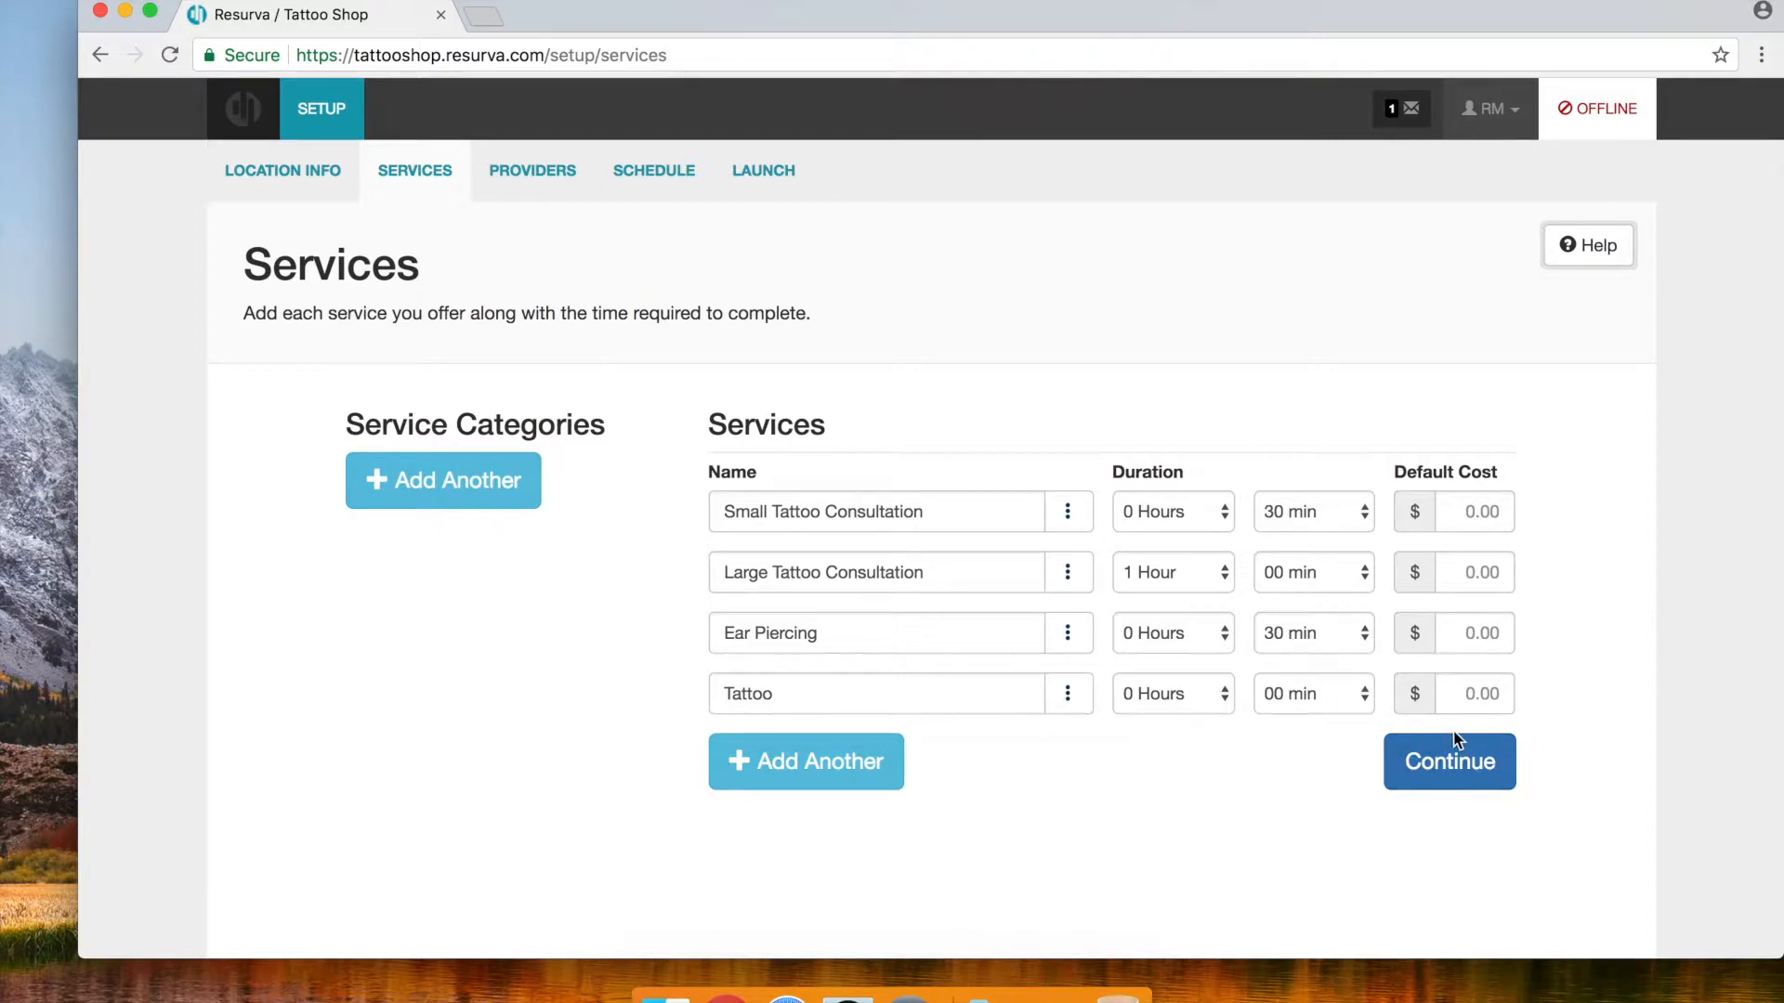
click(1074, 712)
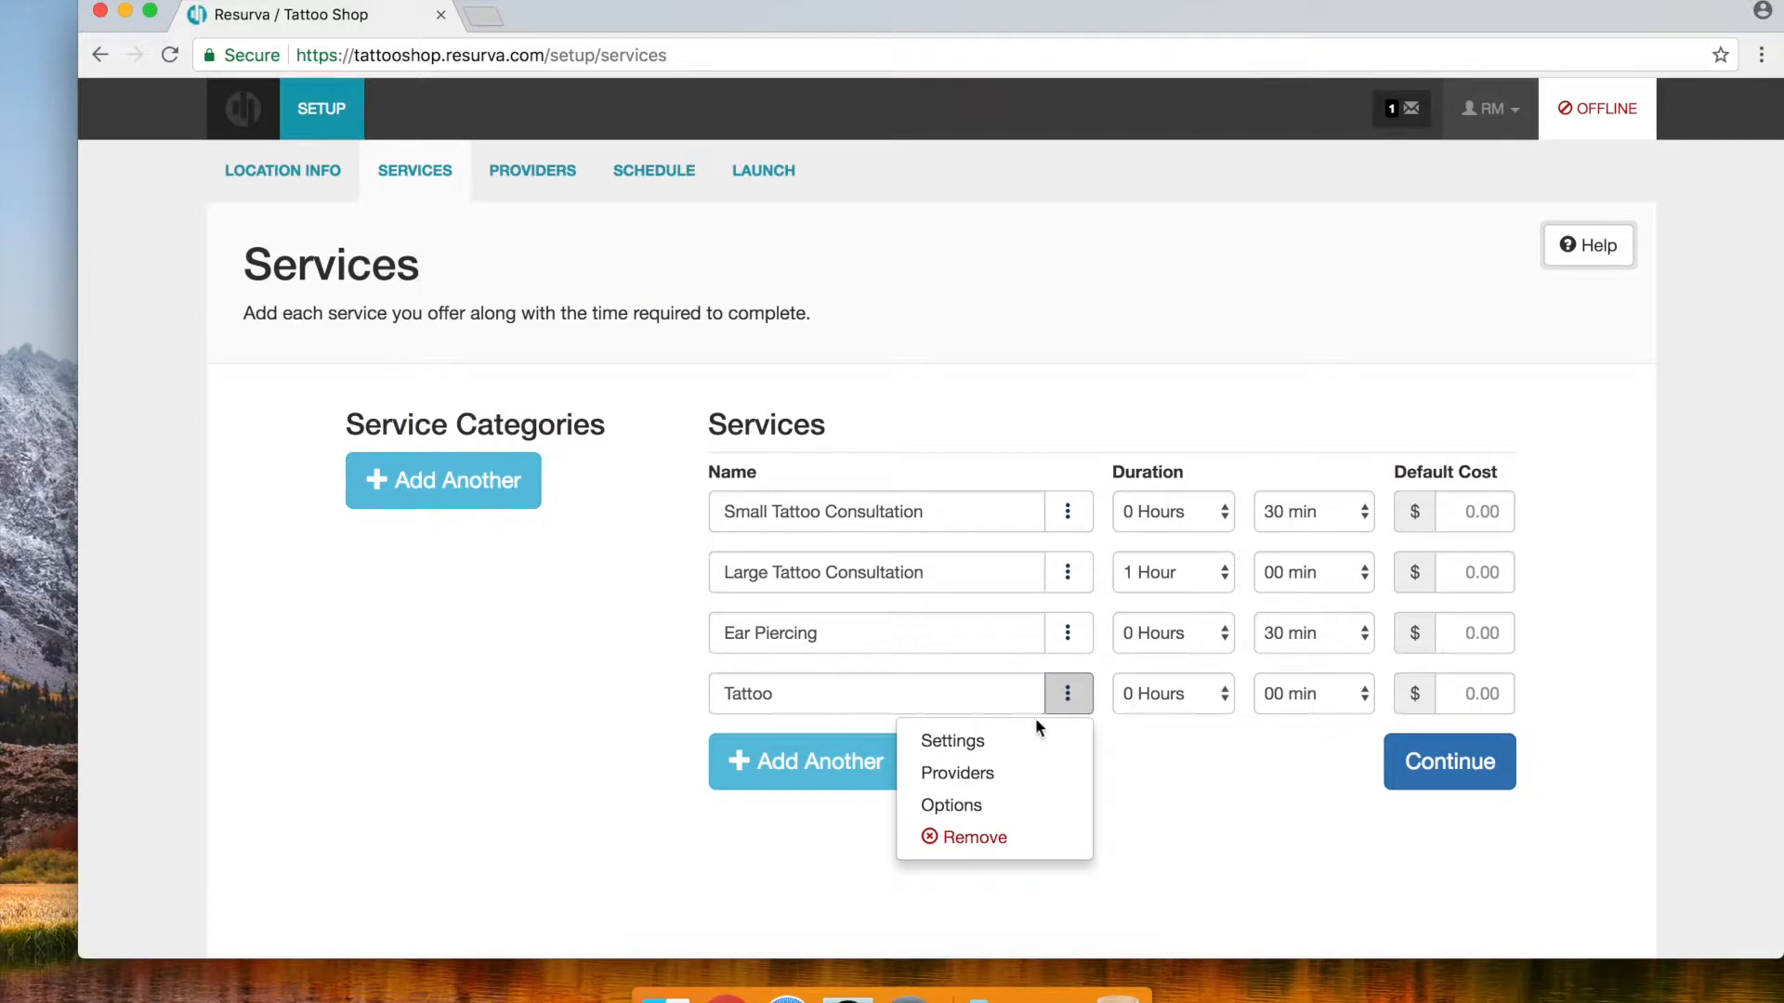
click(1176, 753)
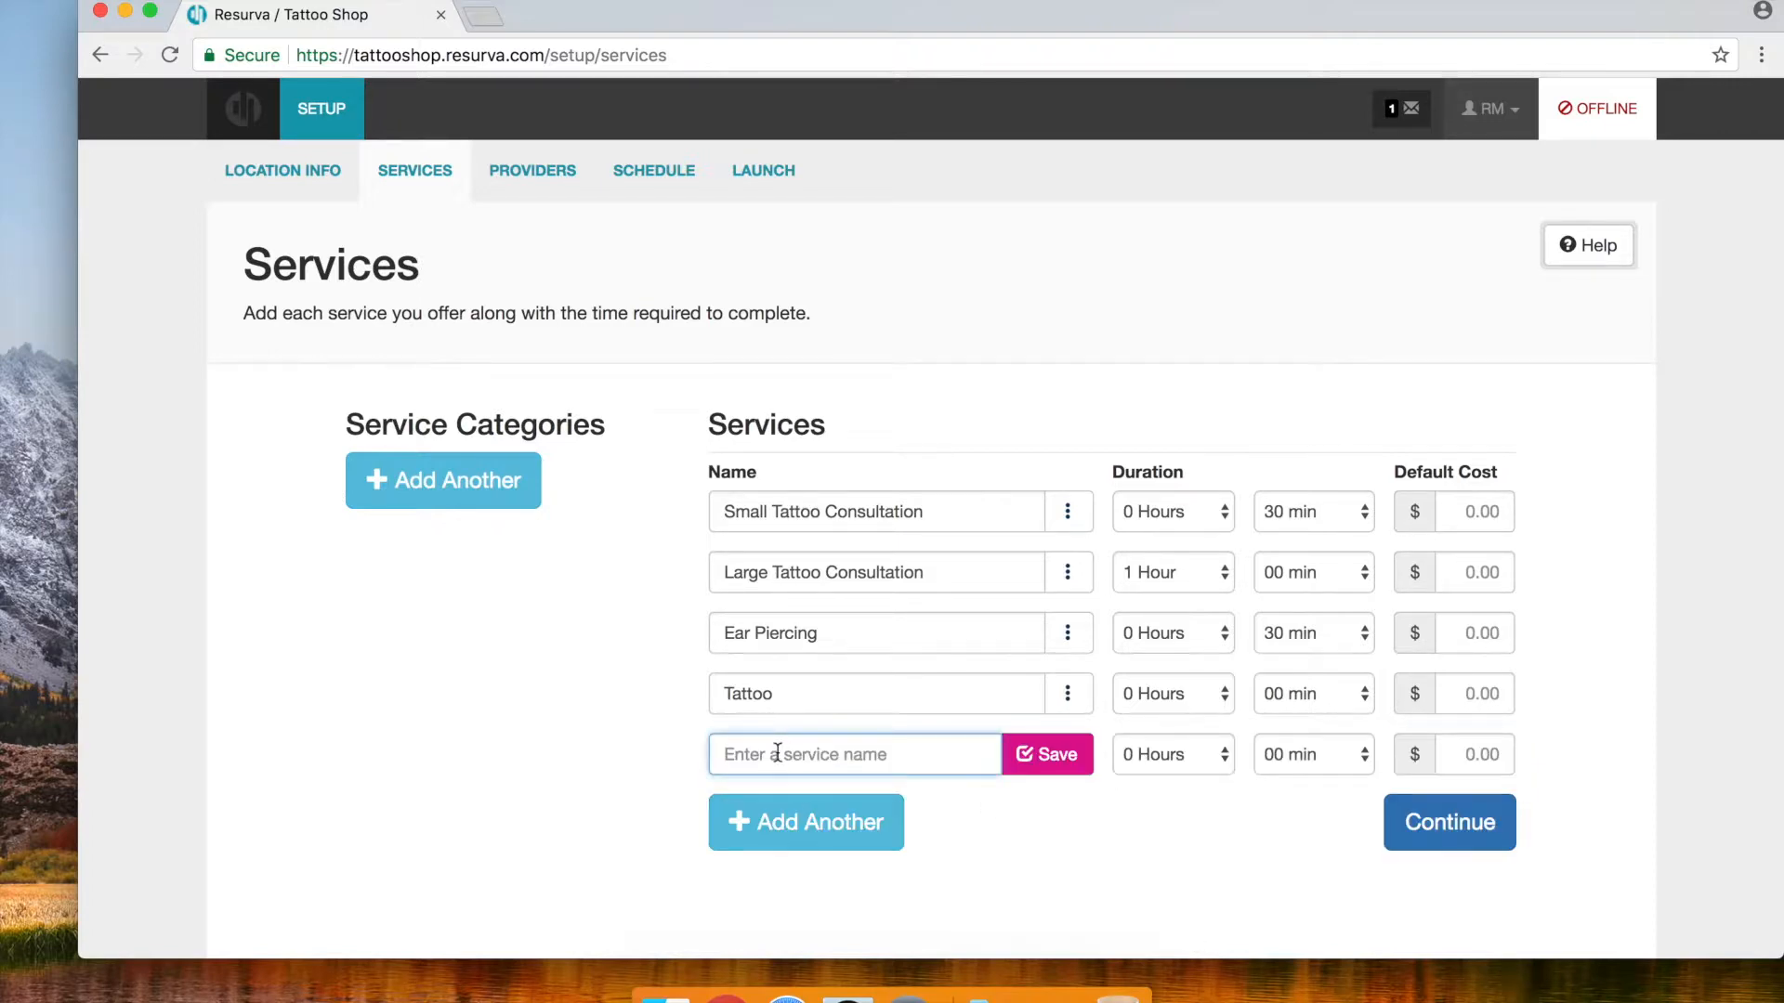
Add a 1 Hour Flash Art service with a 1-hour duration
text(1 Hour Flash Art)
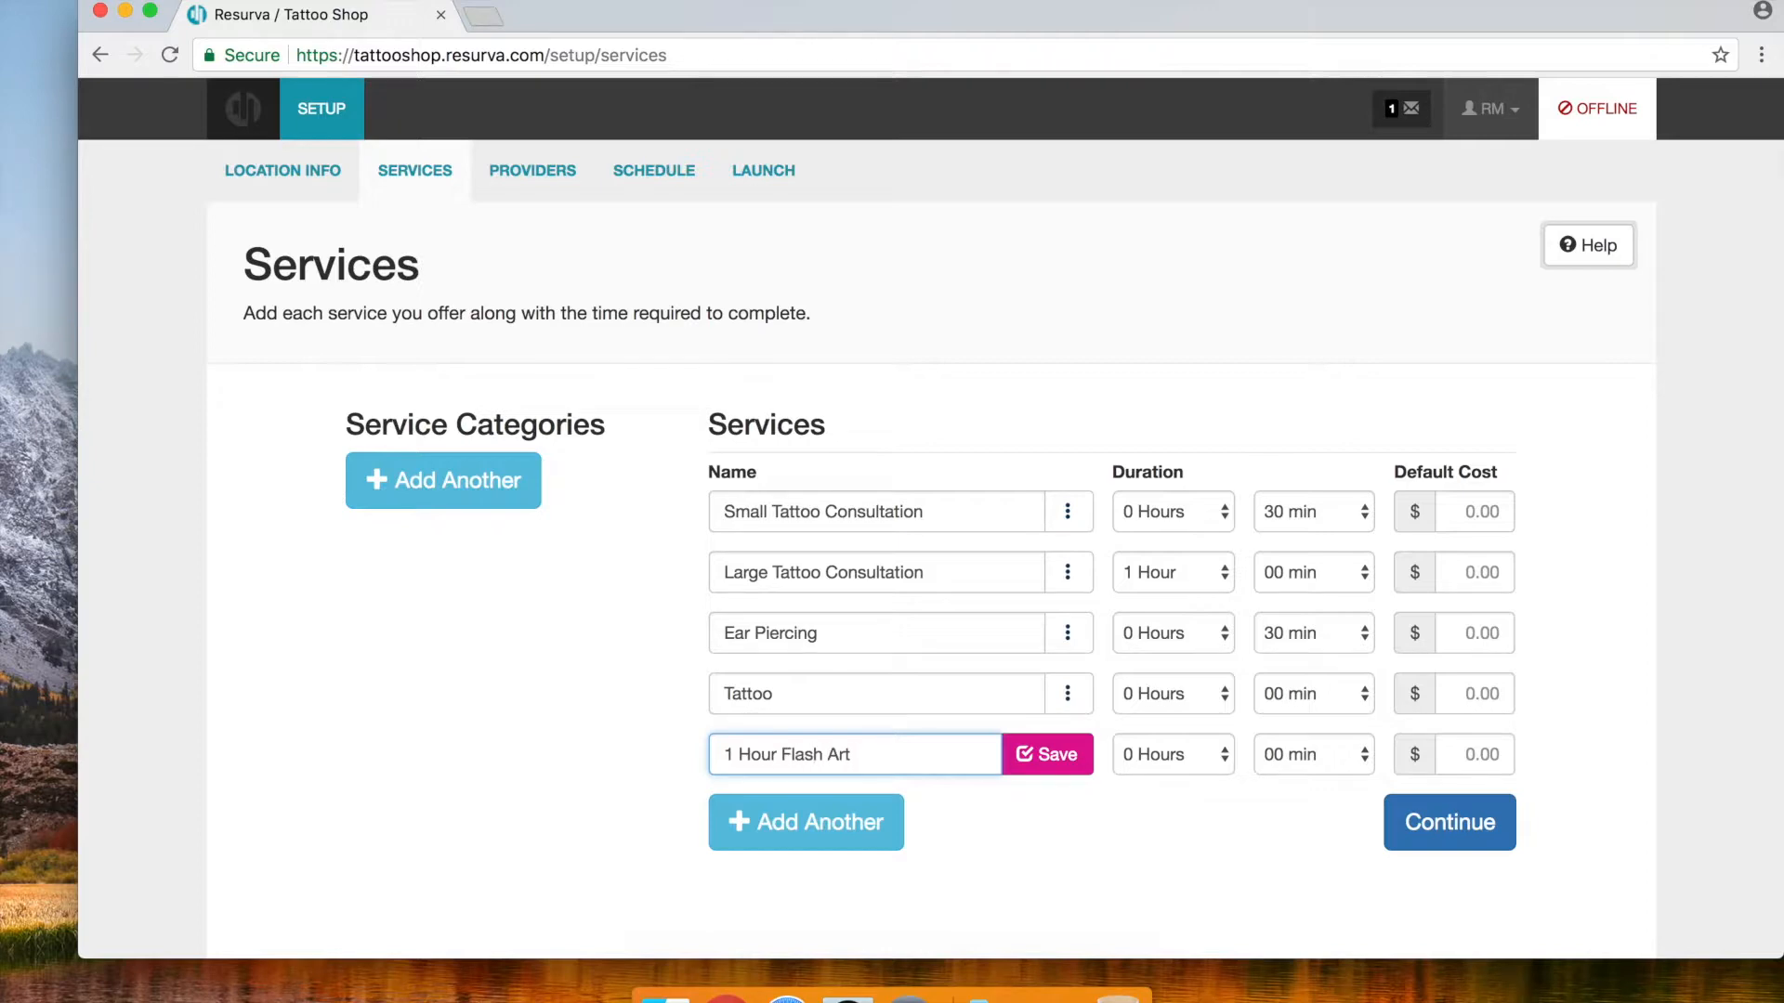
click(1186, 755)
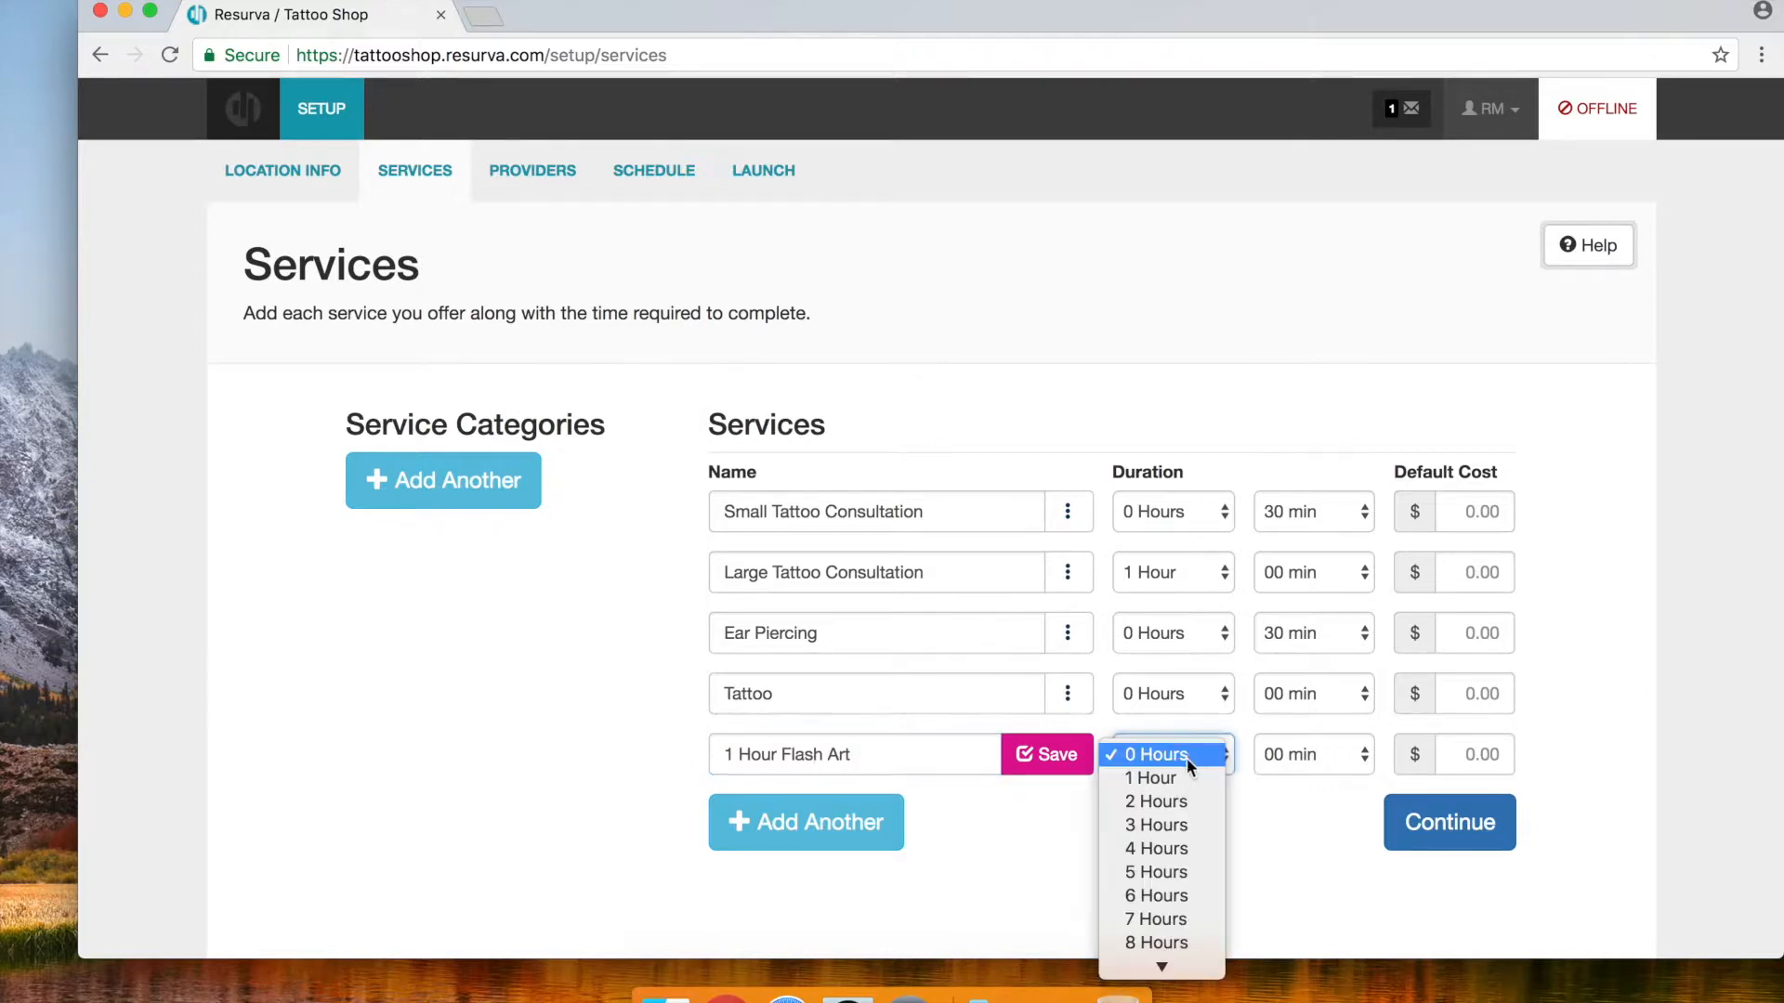
click(1129, 781)
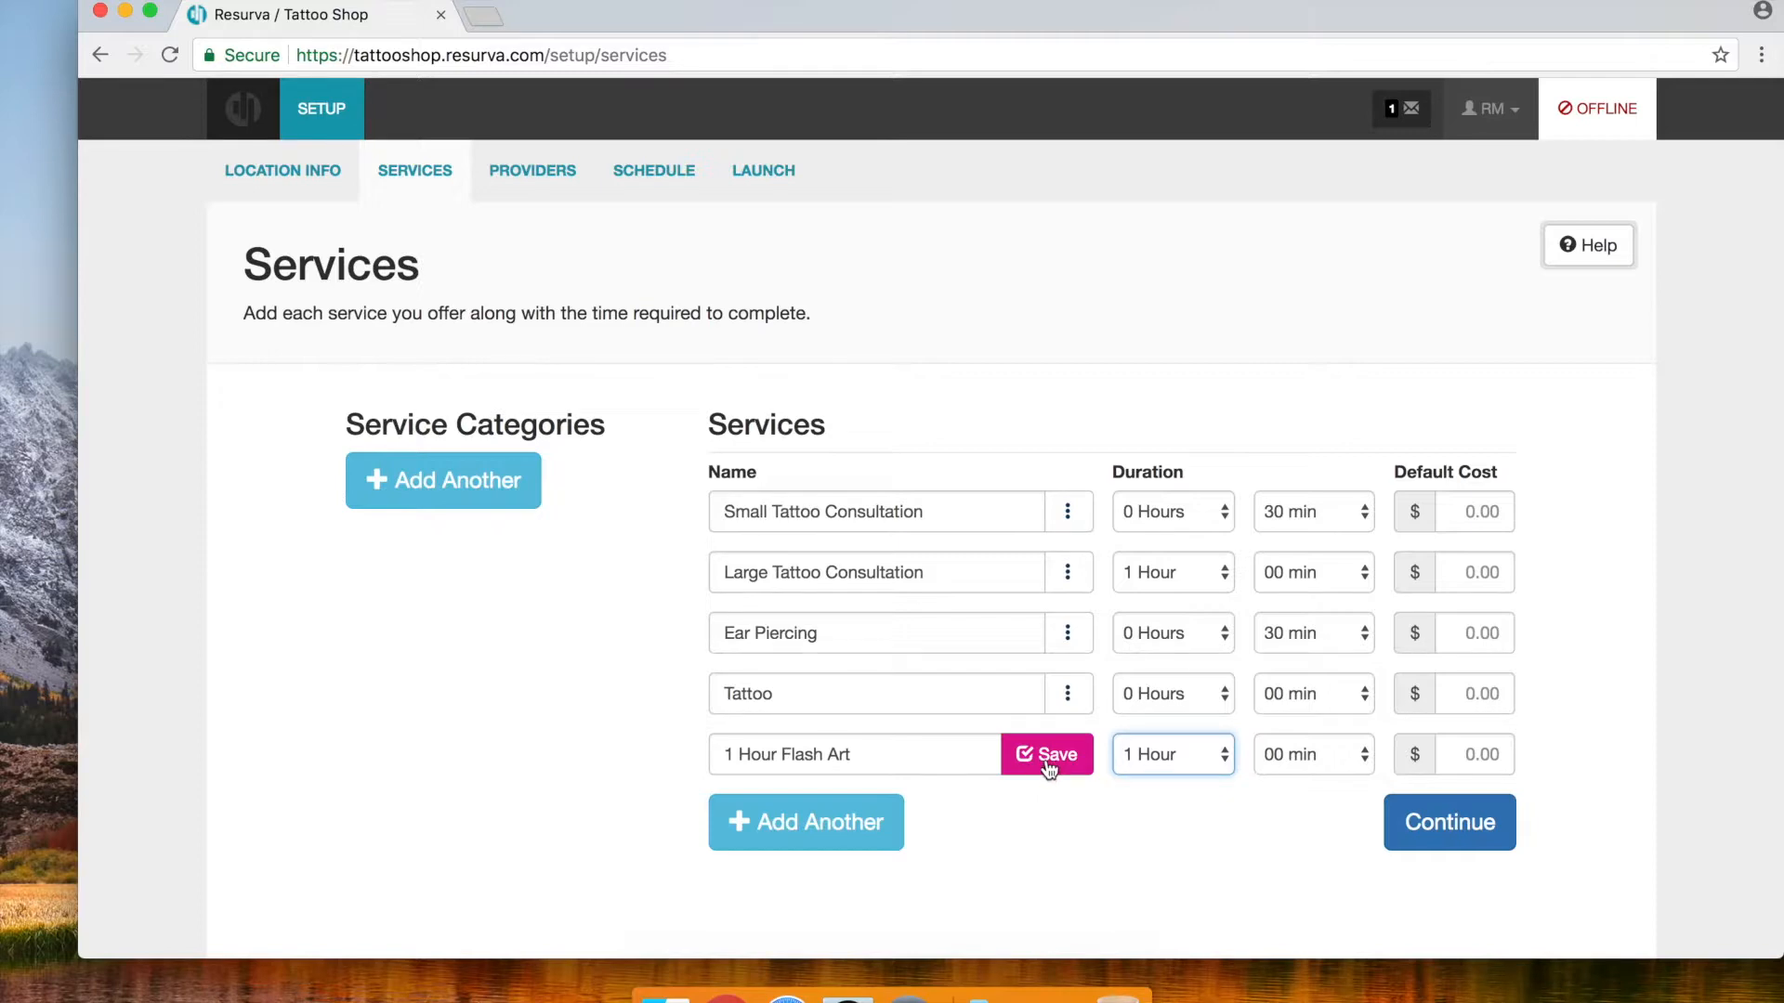
click(1046, 755)
click(894, 843)
Add 2 Hour Flash Art at 2 hours and continue to provider setup
text(2 Hour Flash )
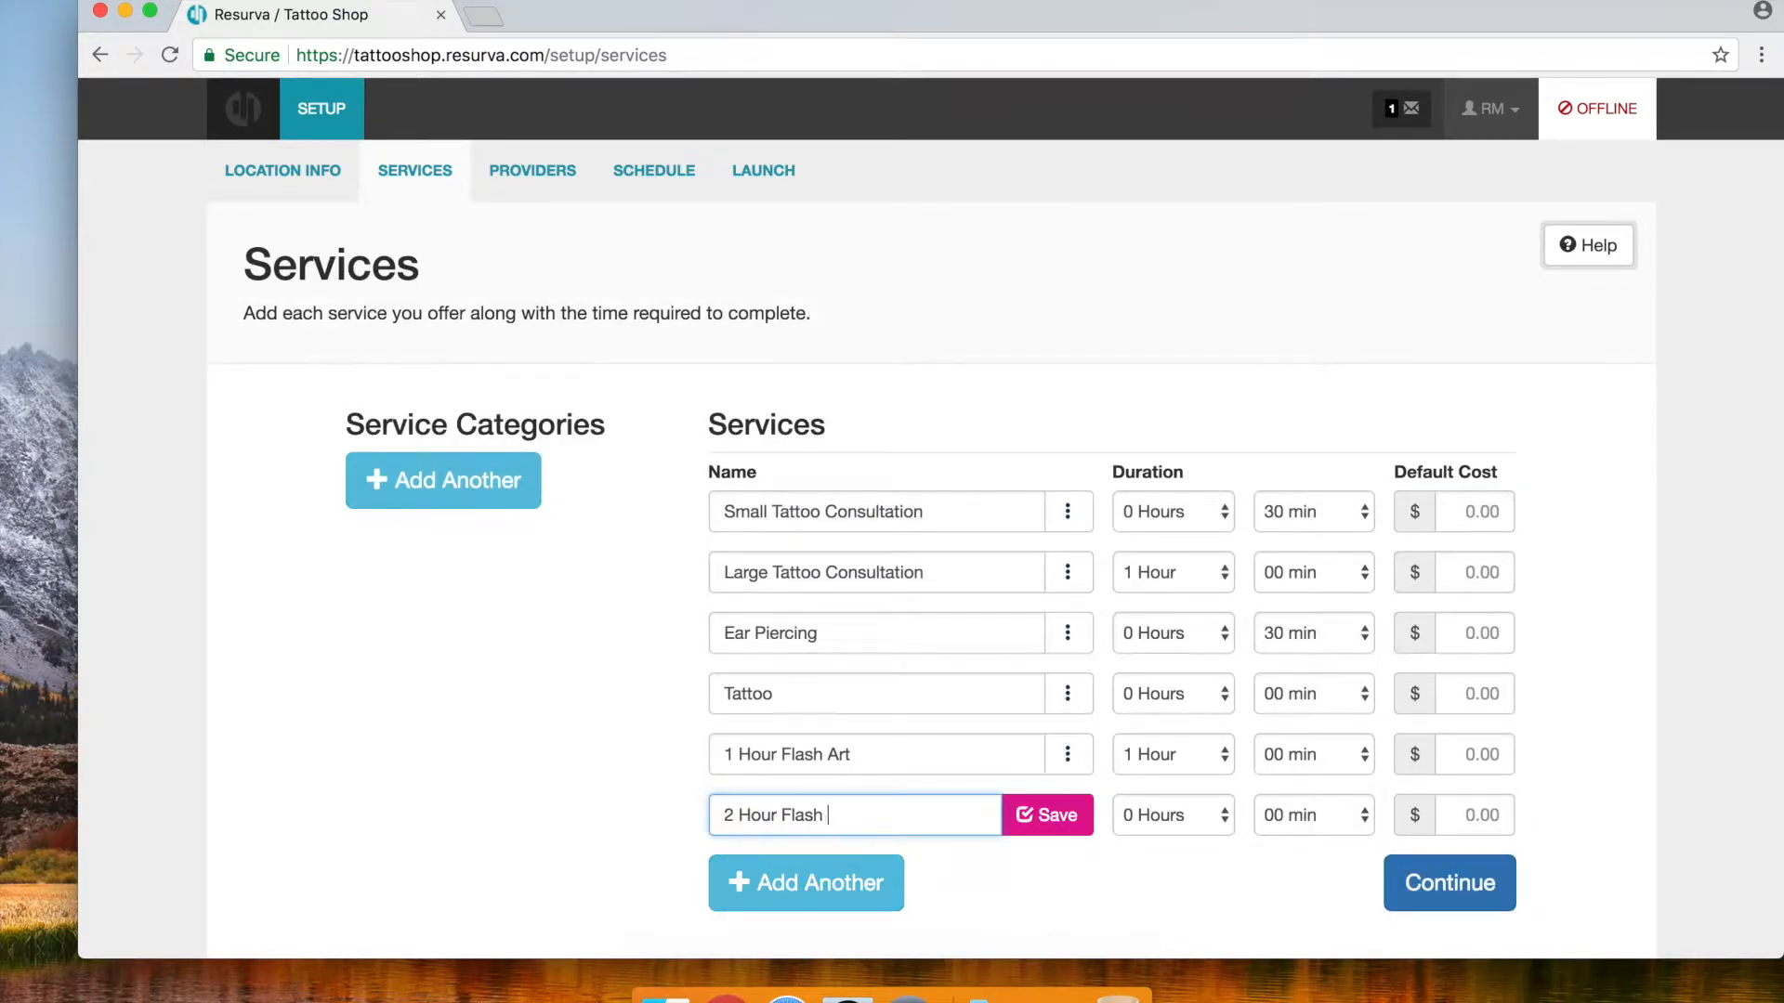
text(Art)
click(1009, 831)
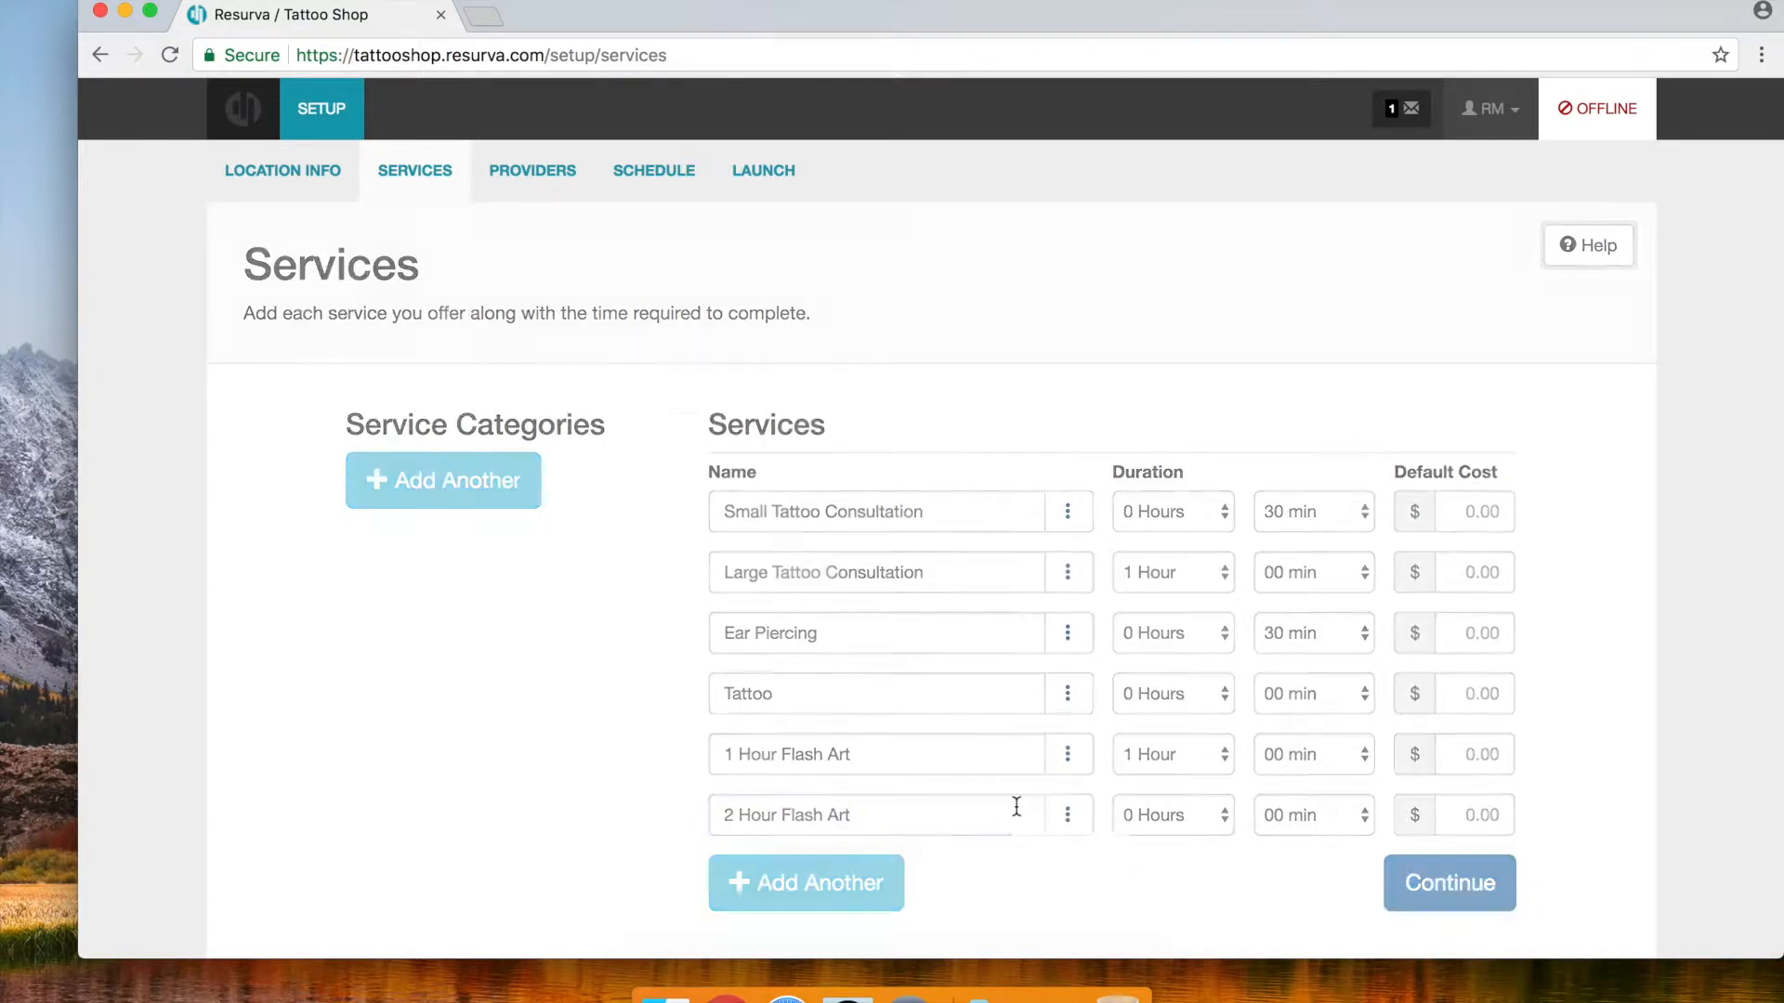
click(1187, 817)
click(1158, 862)
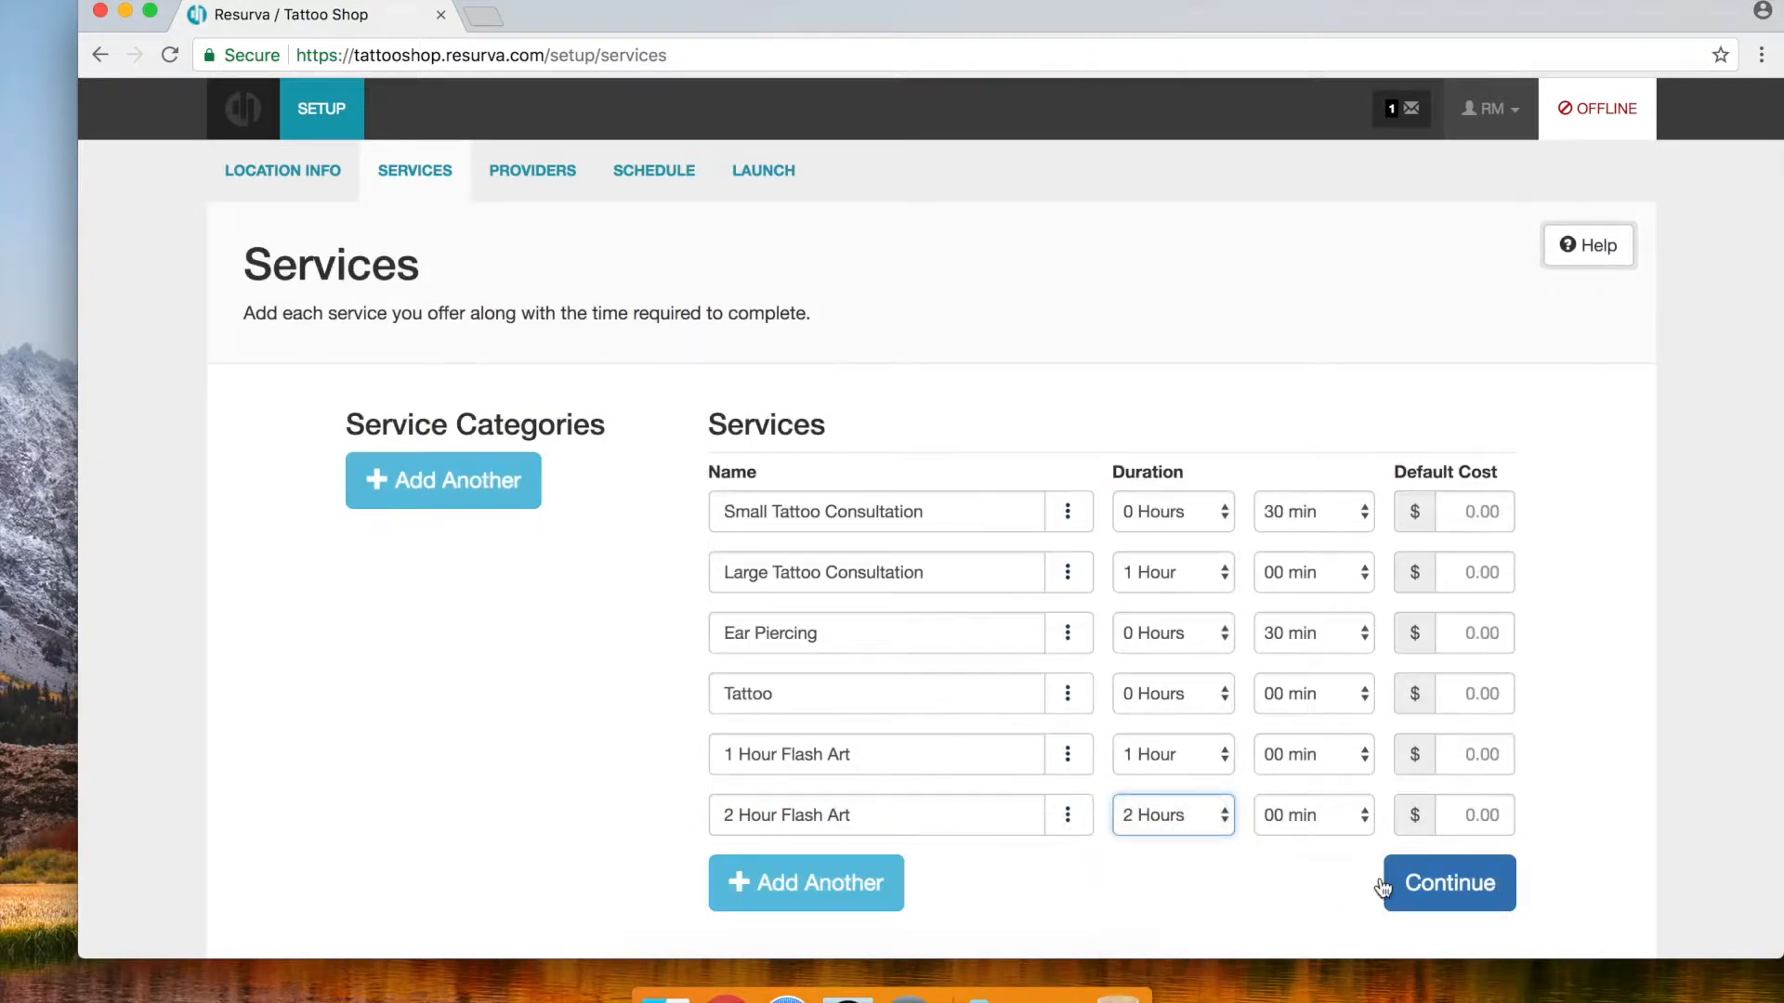
click(1451, 895)
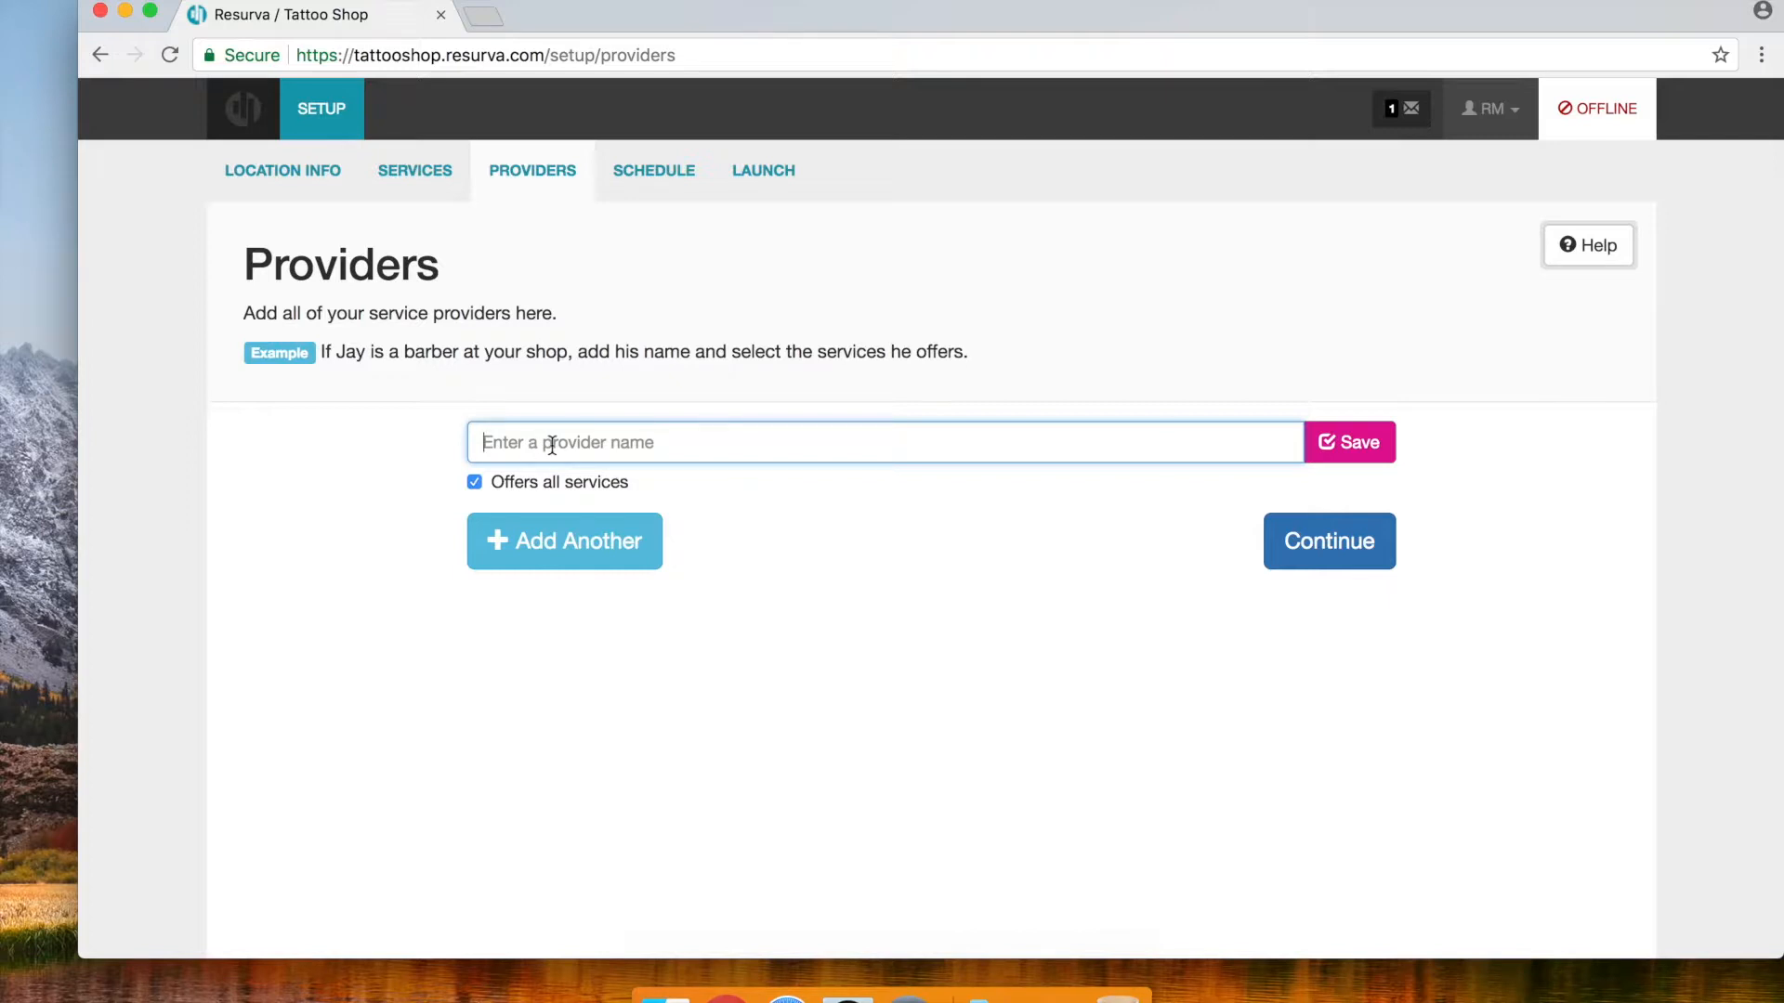
Save the first two provider entries
text(Harley Flanagan)
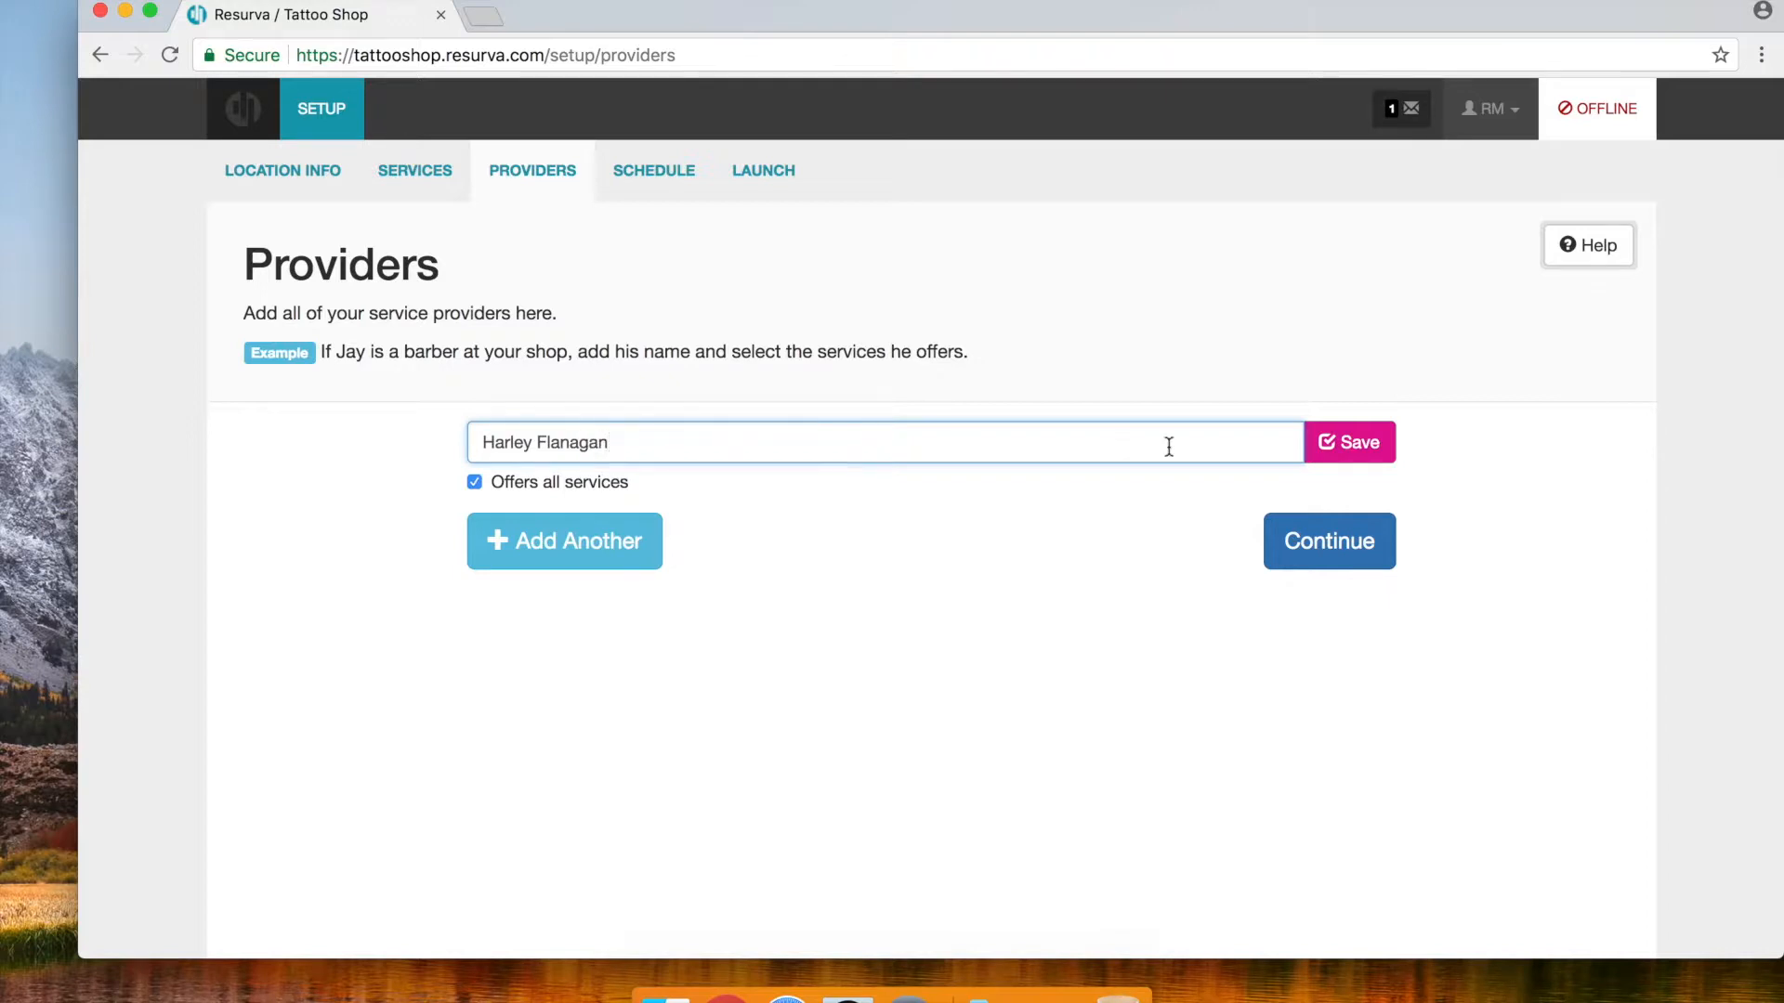
click(1372, 454)
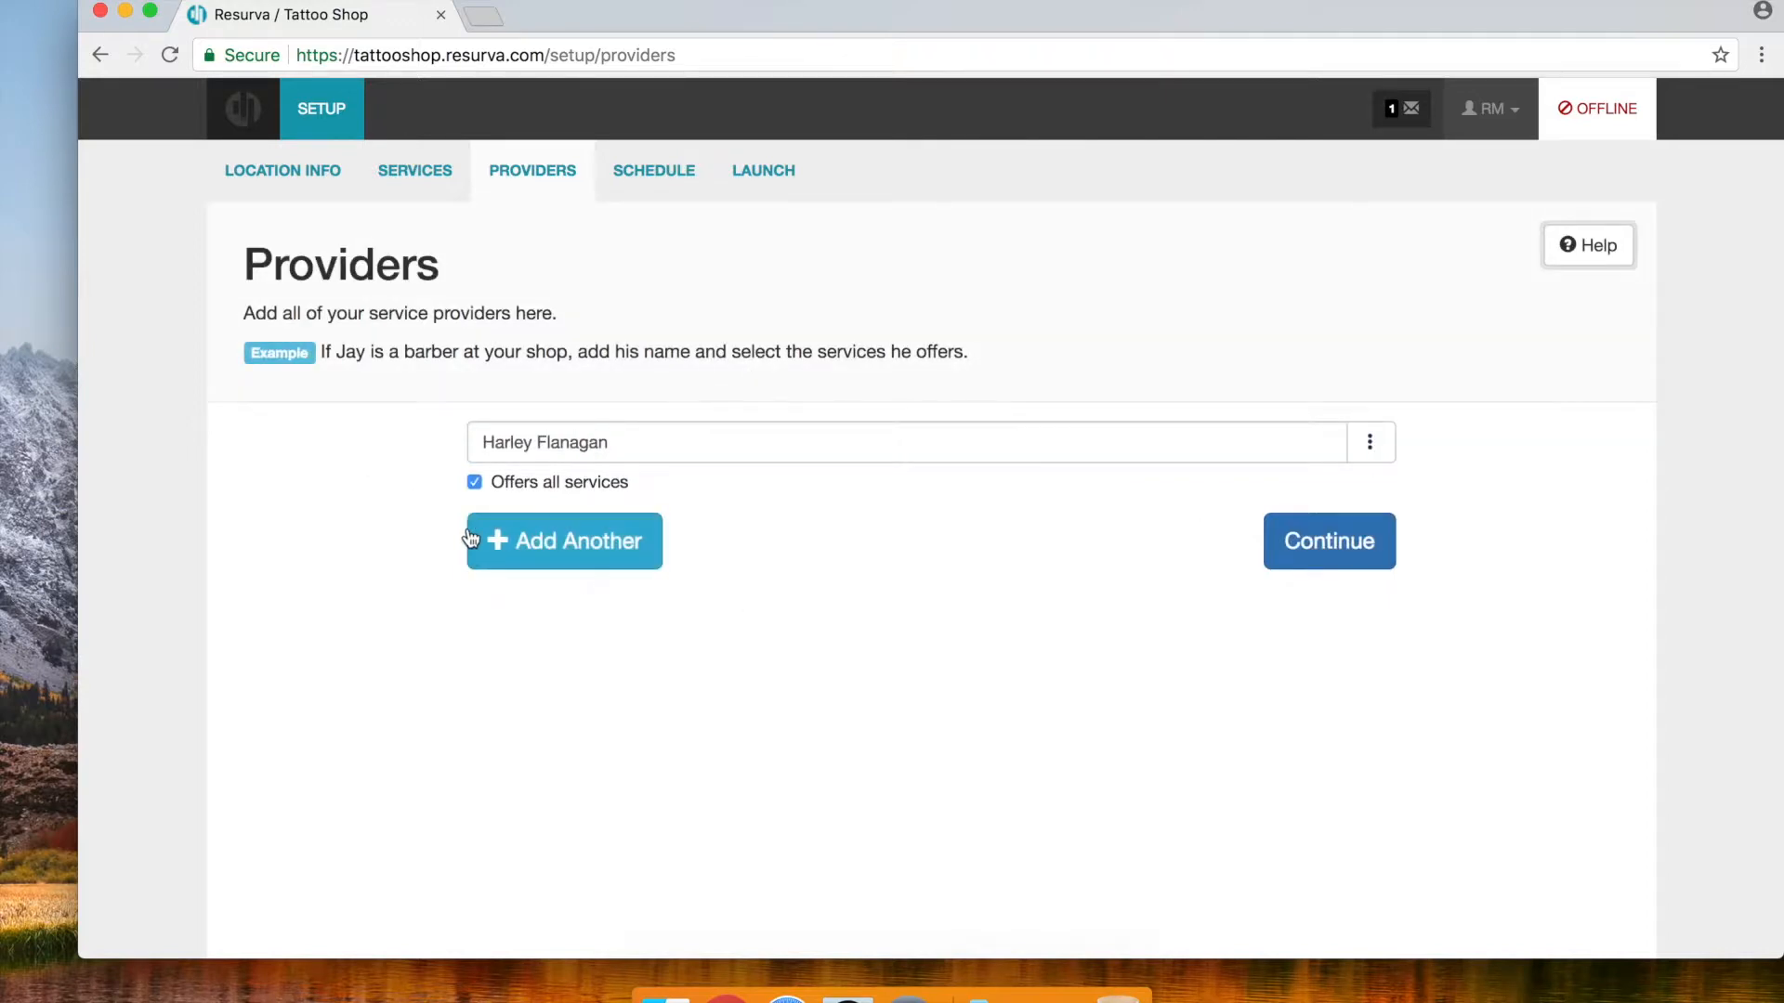
click(576, 557)
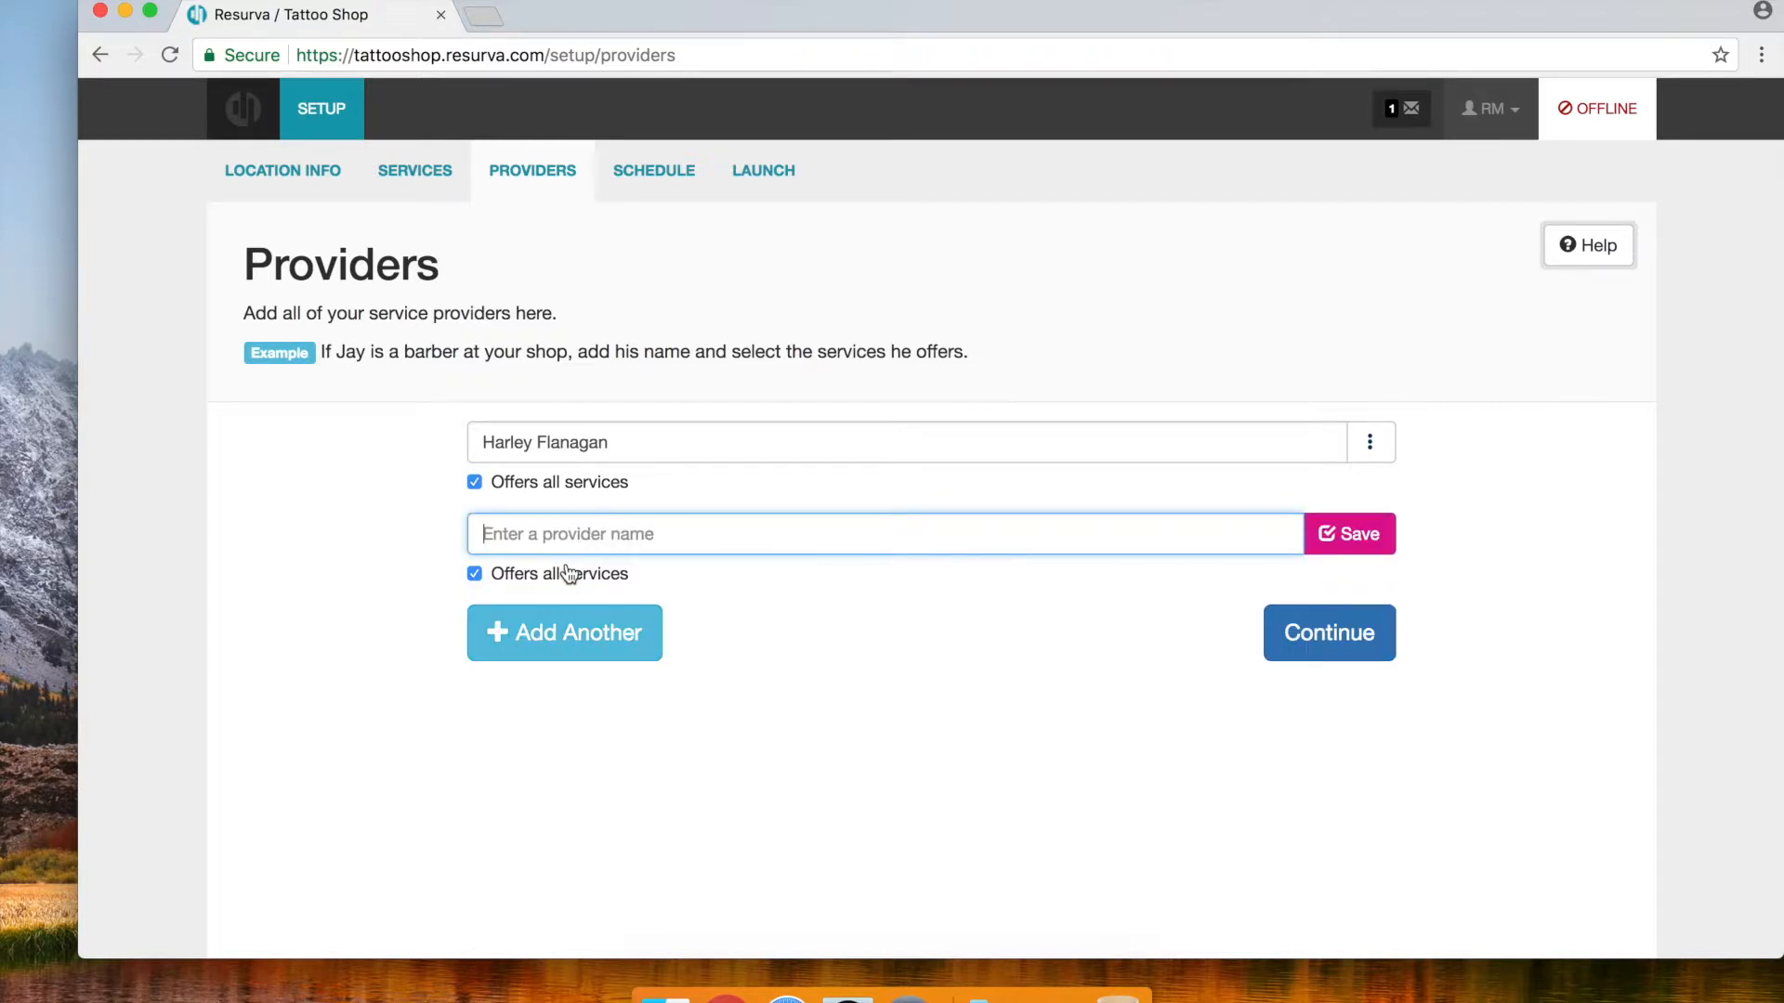
text(Justine Frishmann)
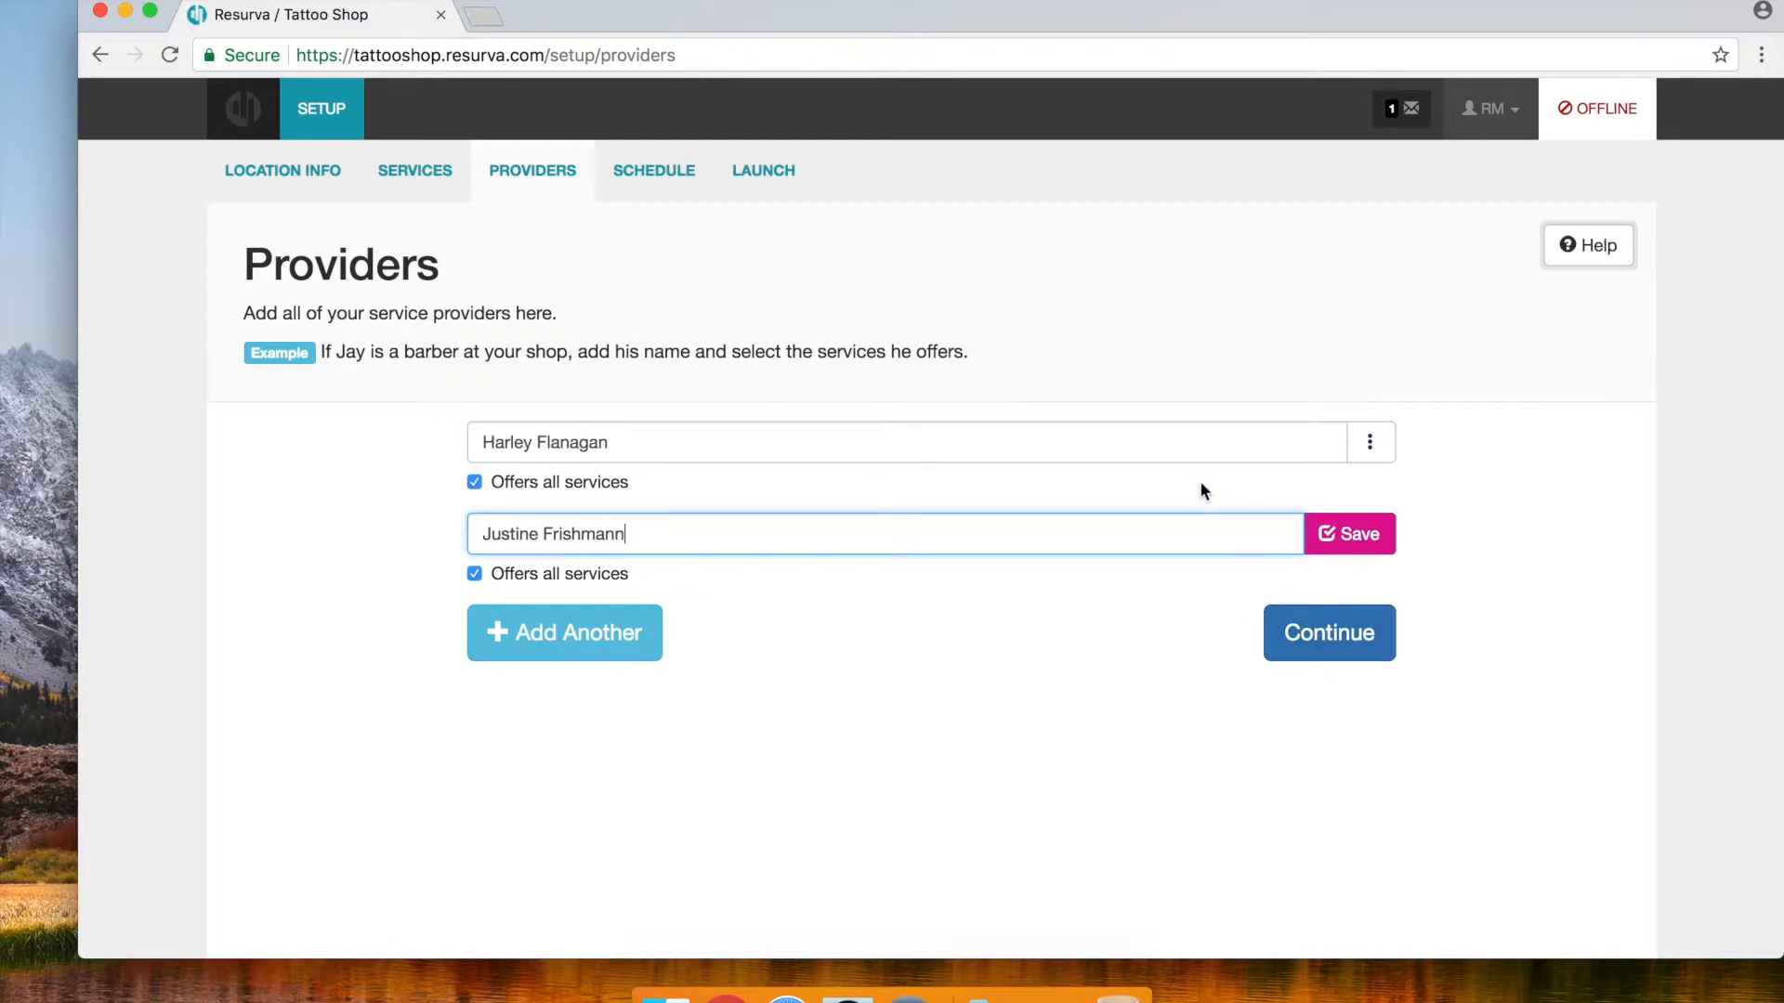
click(1364, 548)
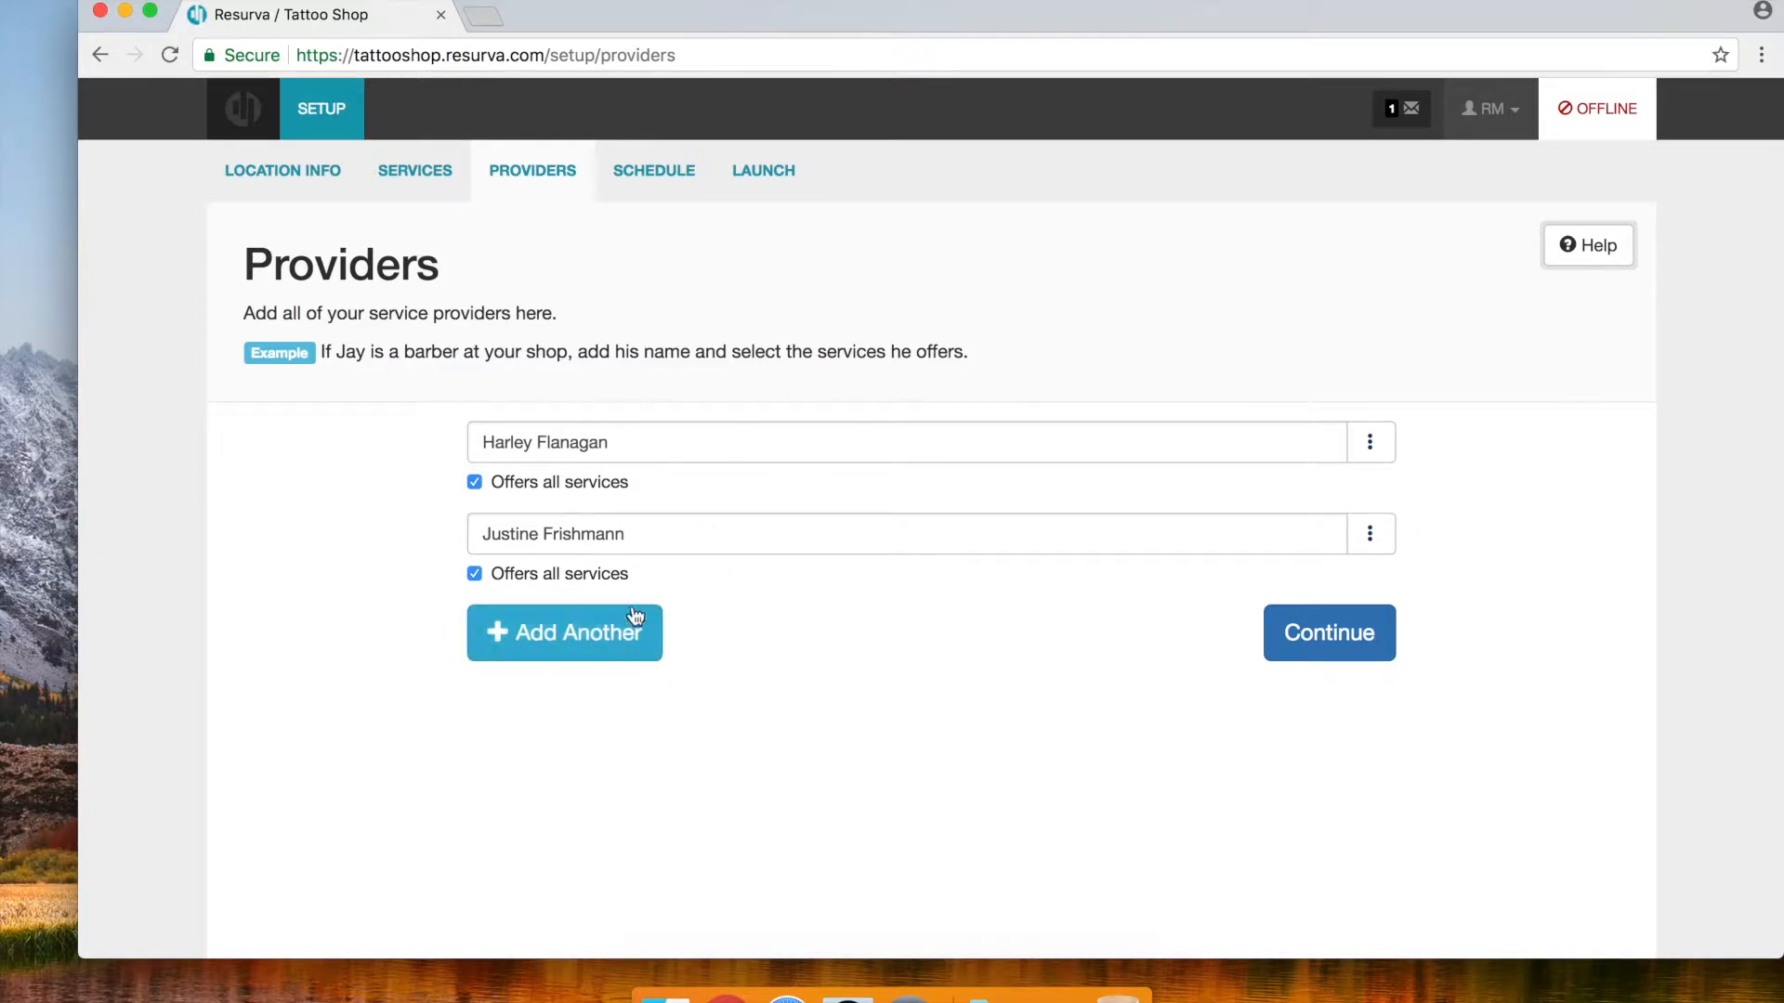
Add a placeholder third provider and a fourth provider with their full name
click(563, 641)
text(V)
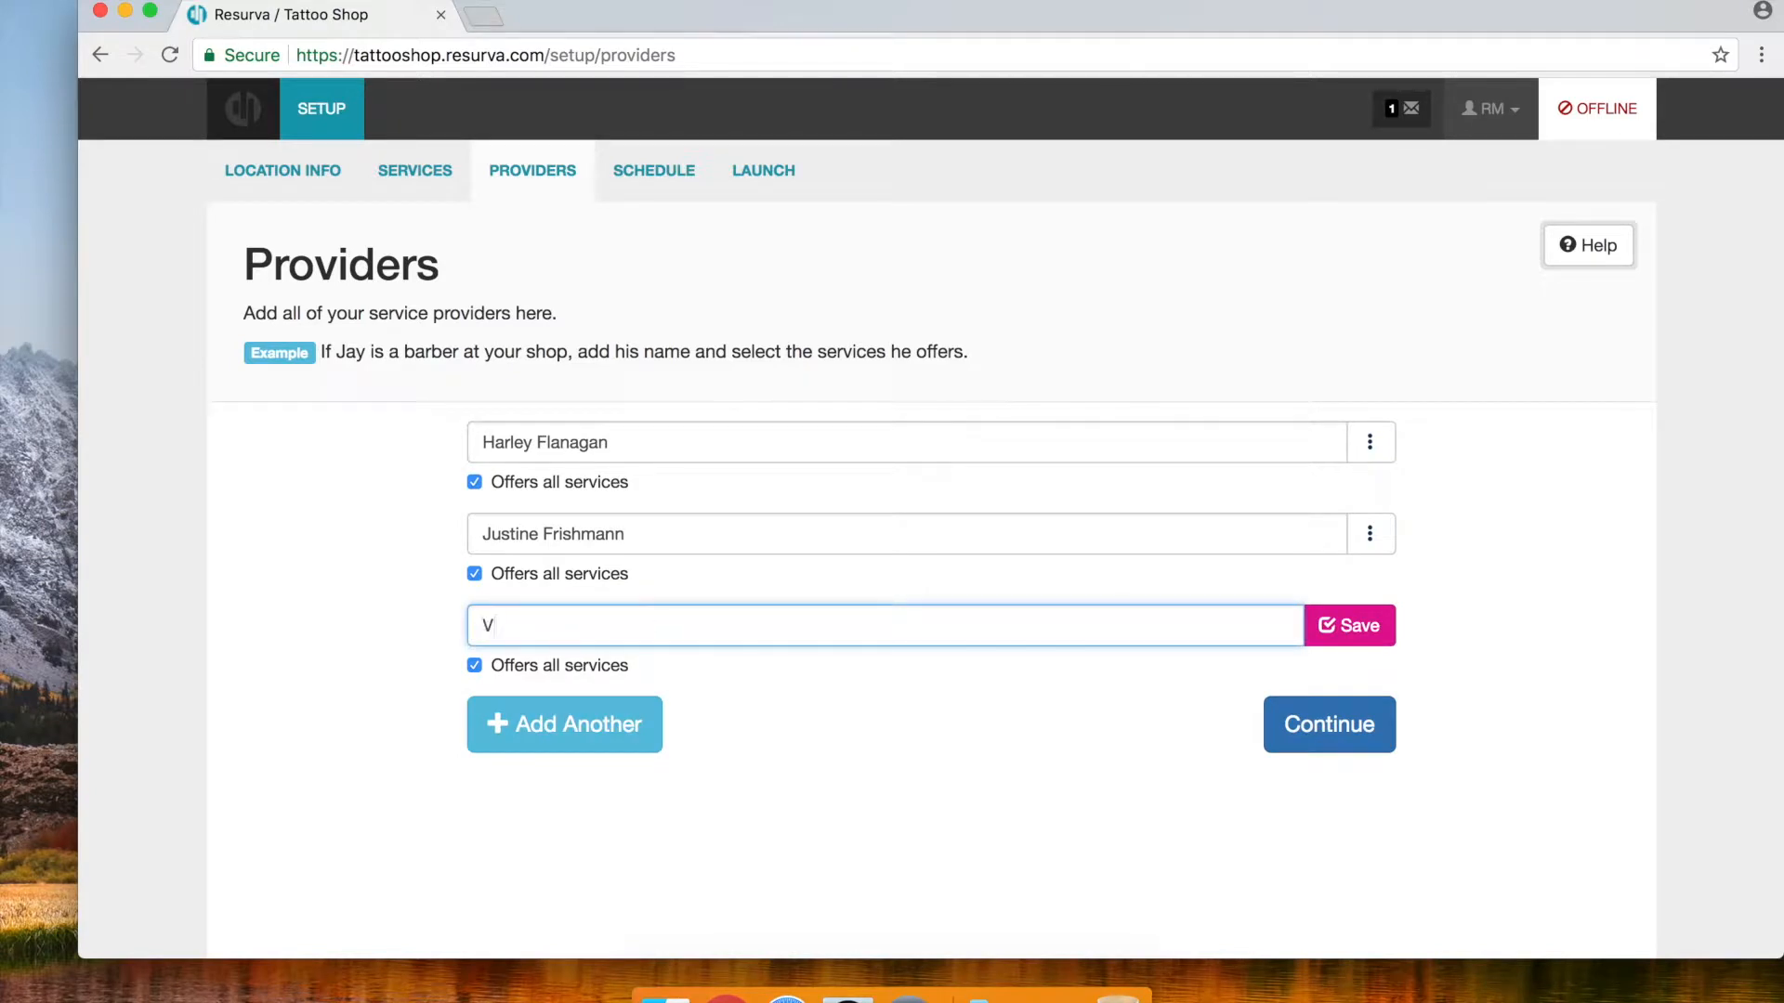
text(ivvvvvv)
click(1387, 637)
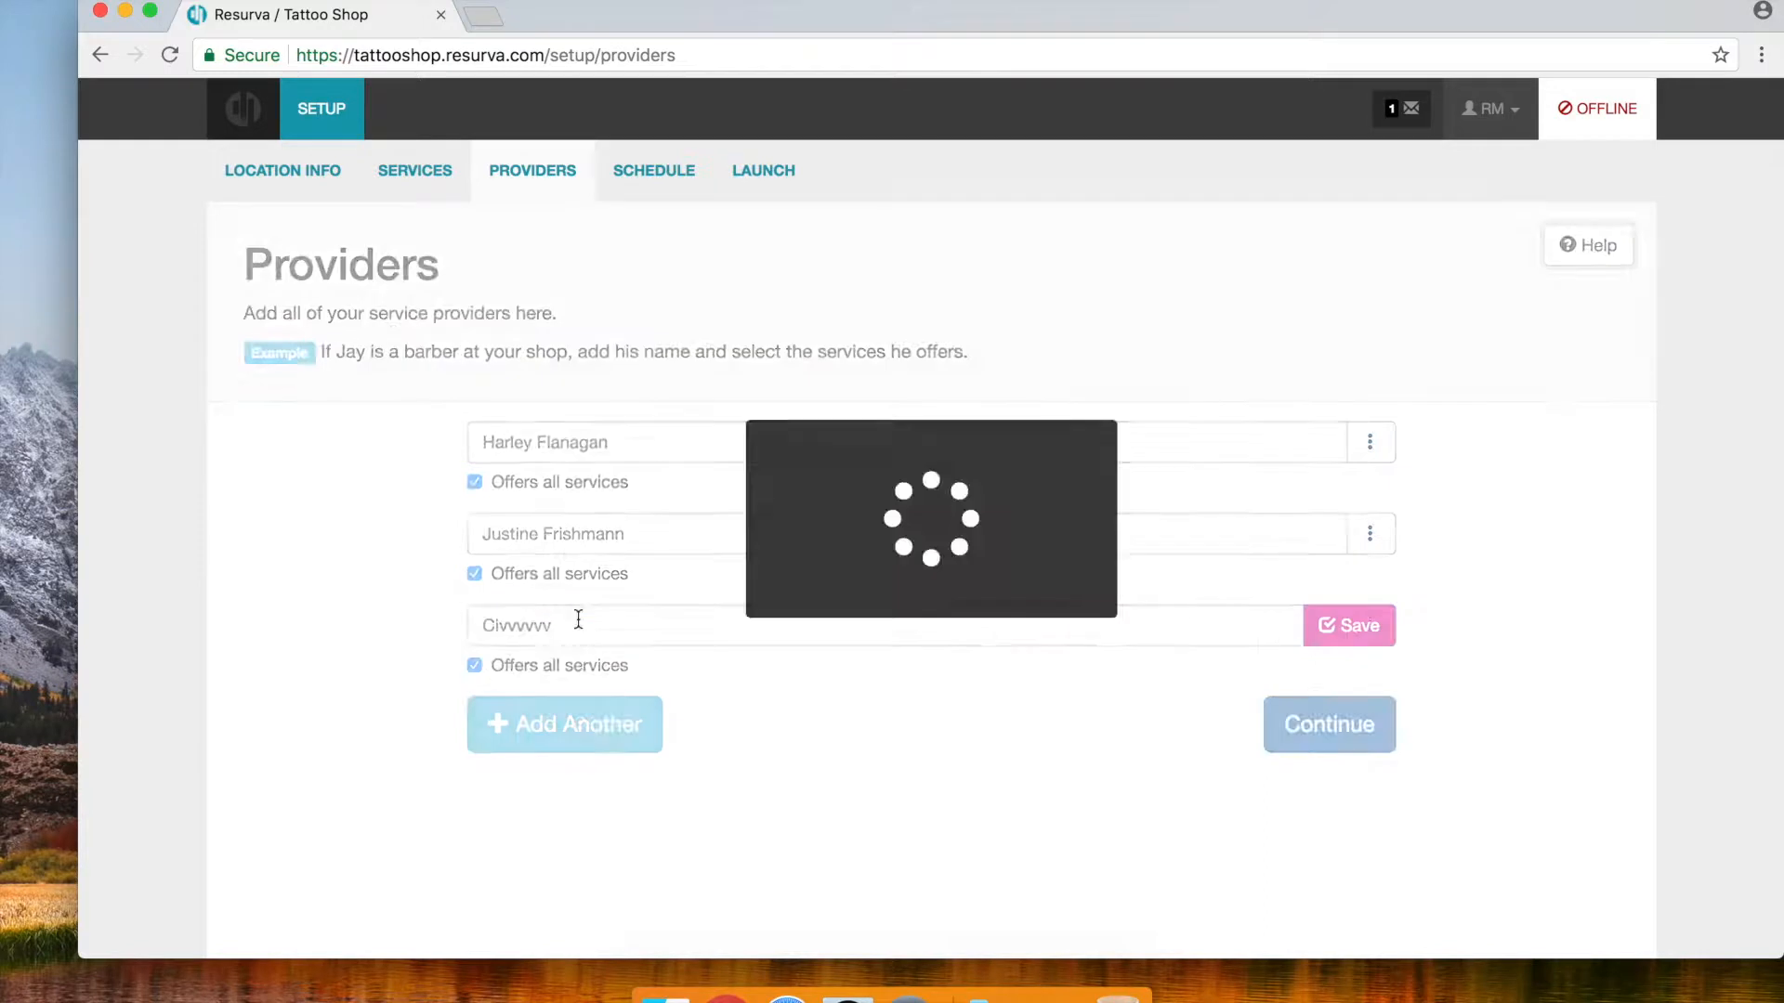
click(505, 729)
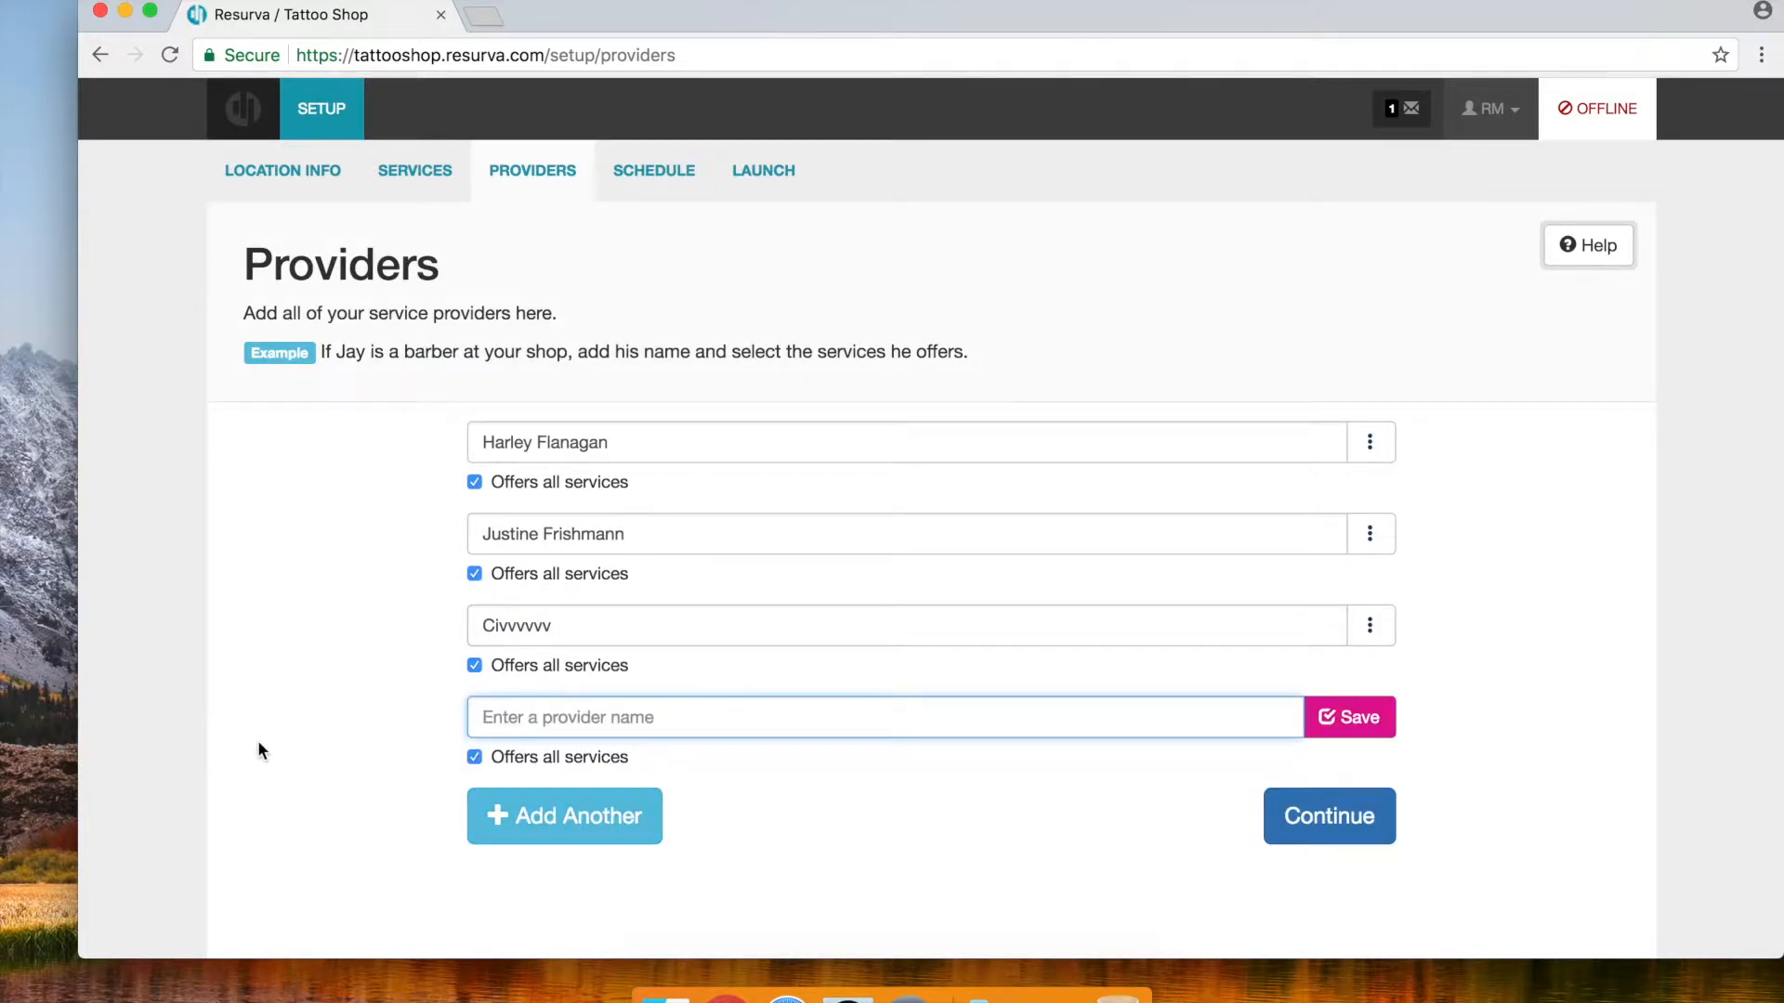
text(Raymond Ginn)
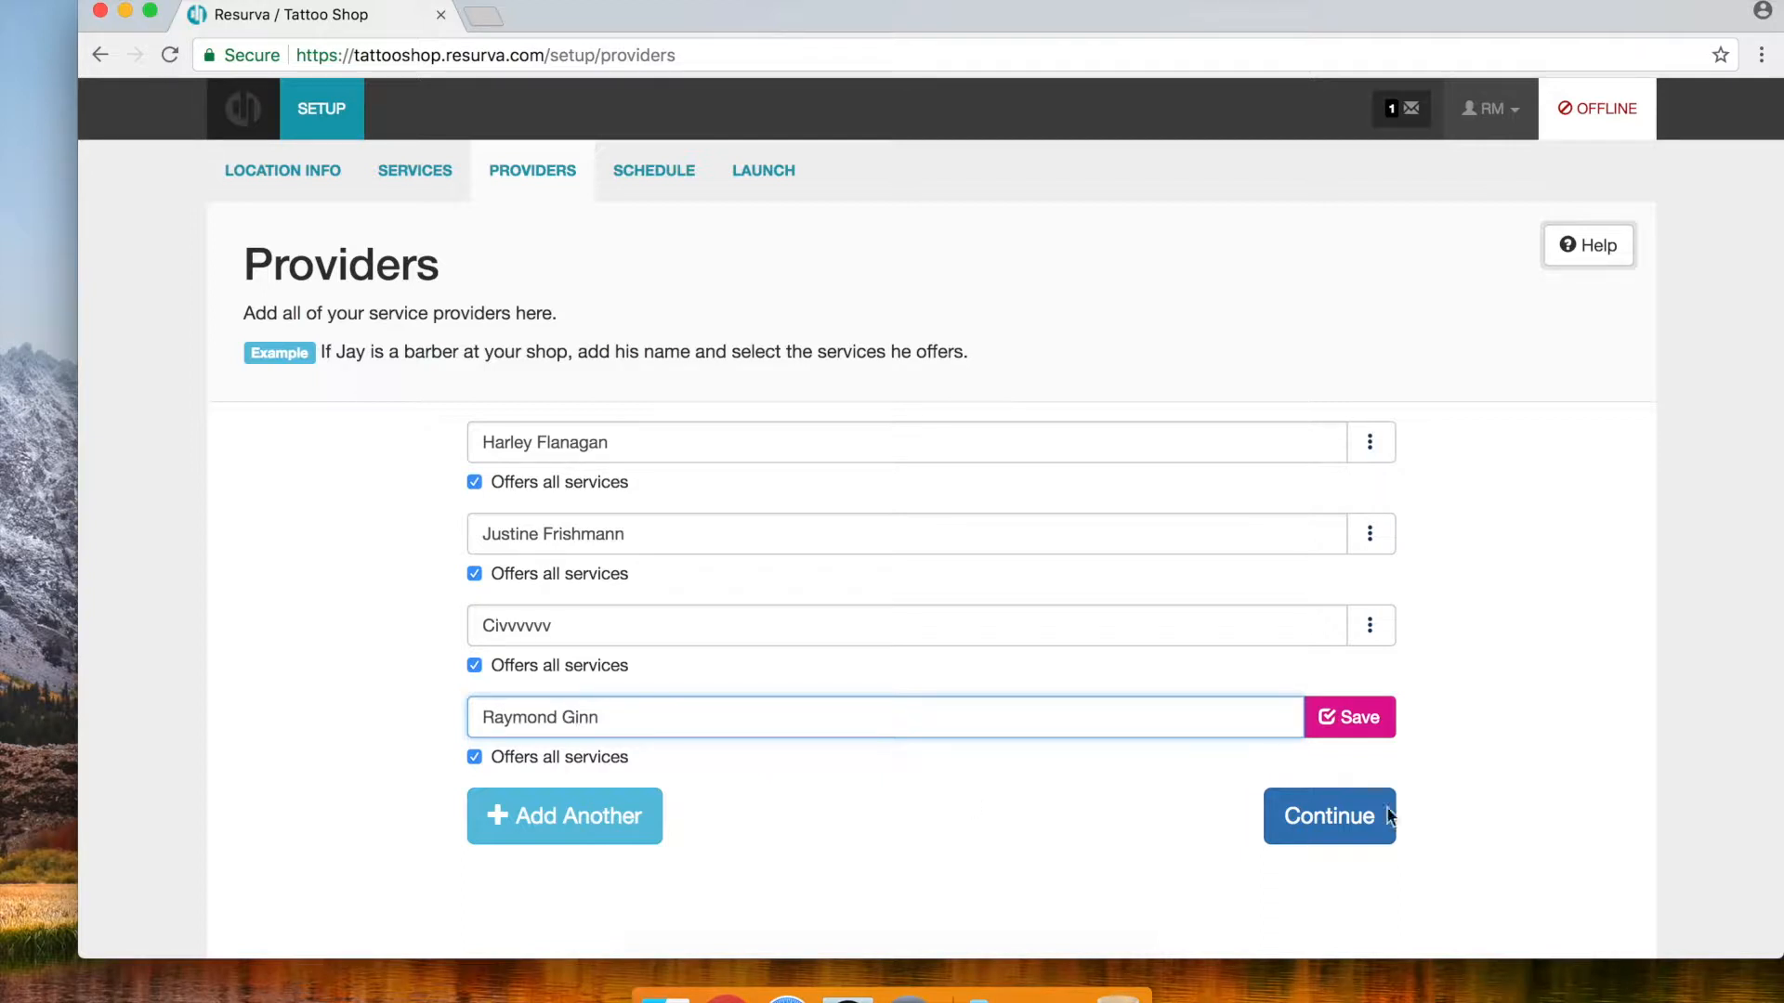
click(1349, 721)
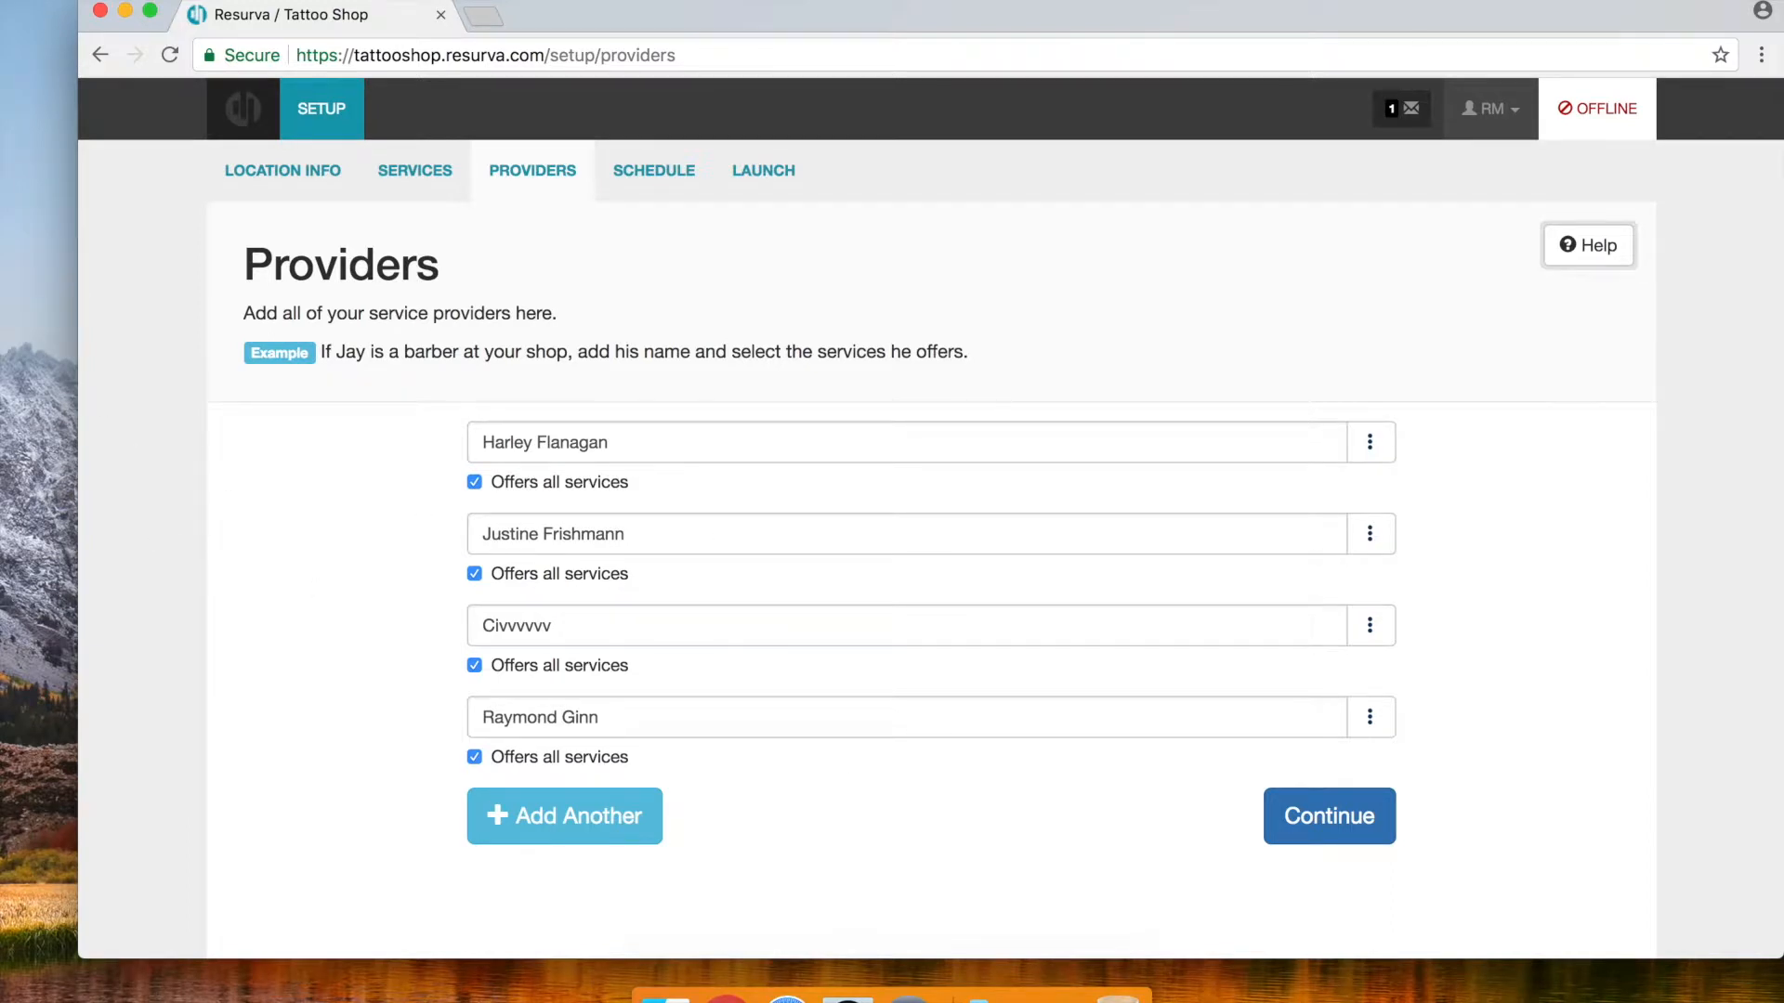
Turn off 'Offers all services' for every provider and give the second provider Ear Piercing
drag(1260, 7, 1214, 8)
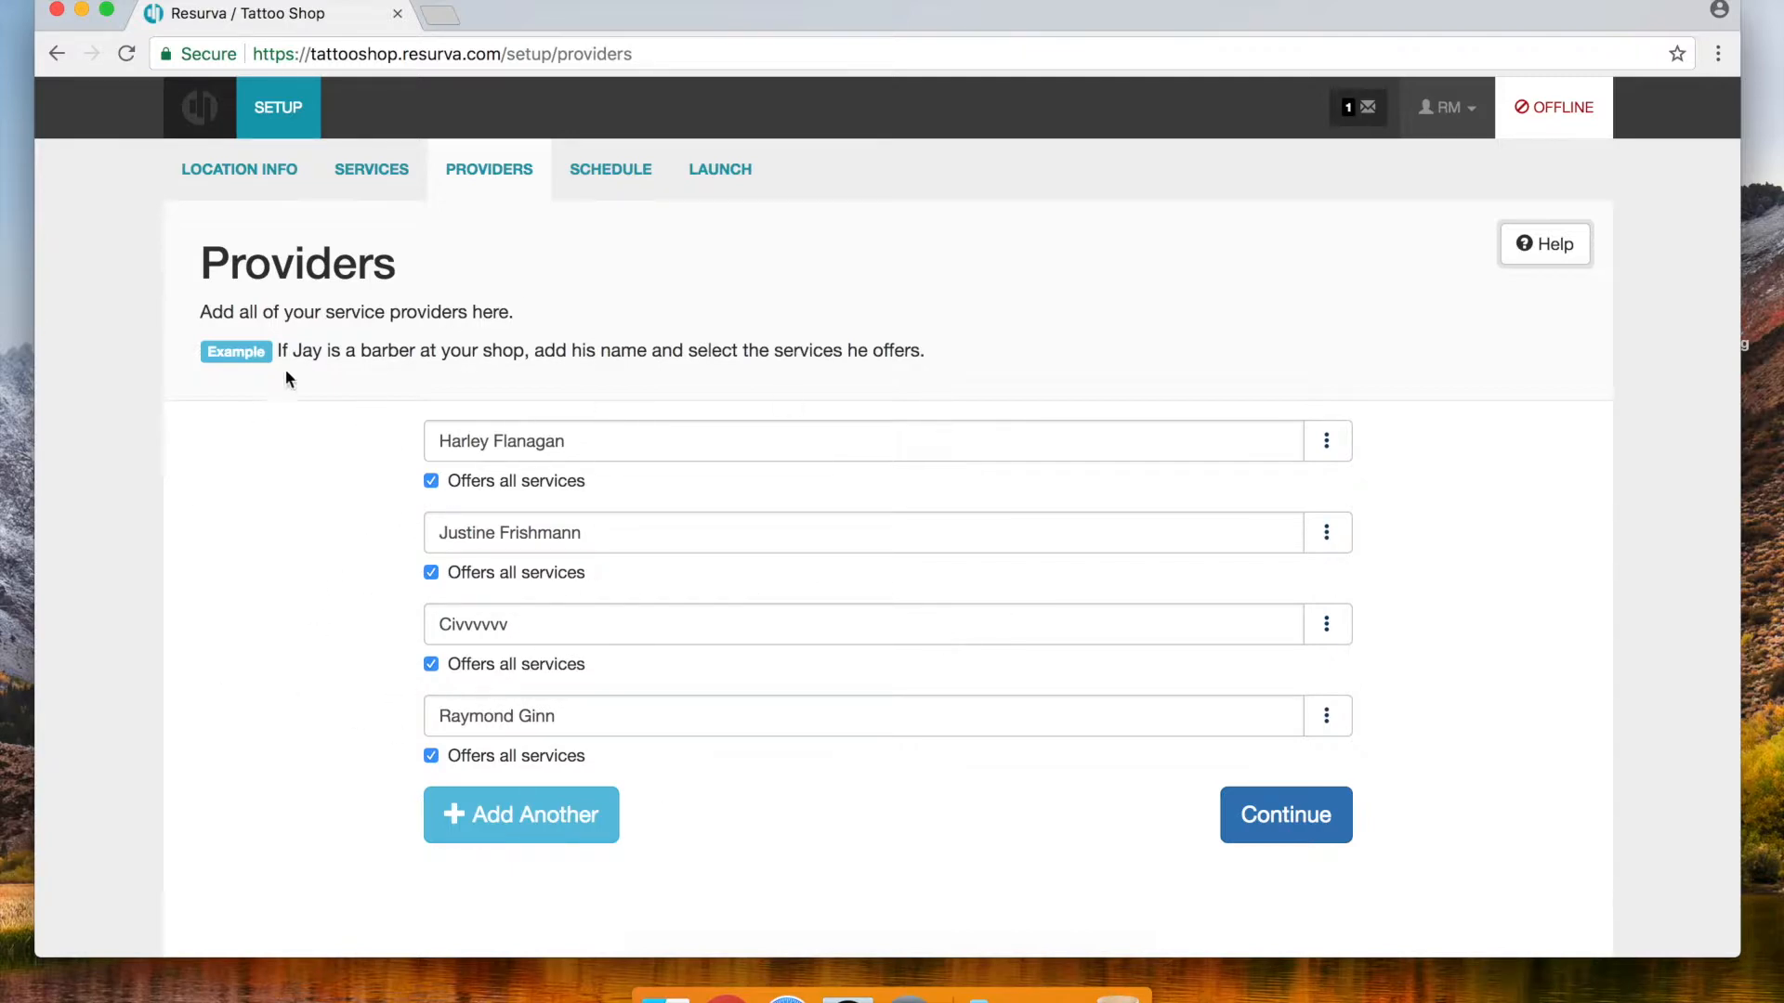
click(432, 574)
click(955, 637)
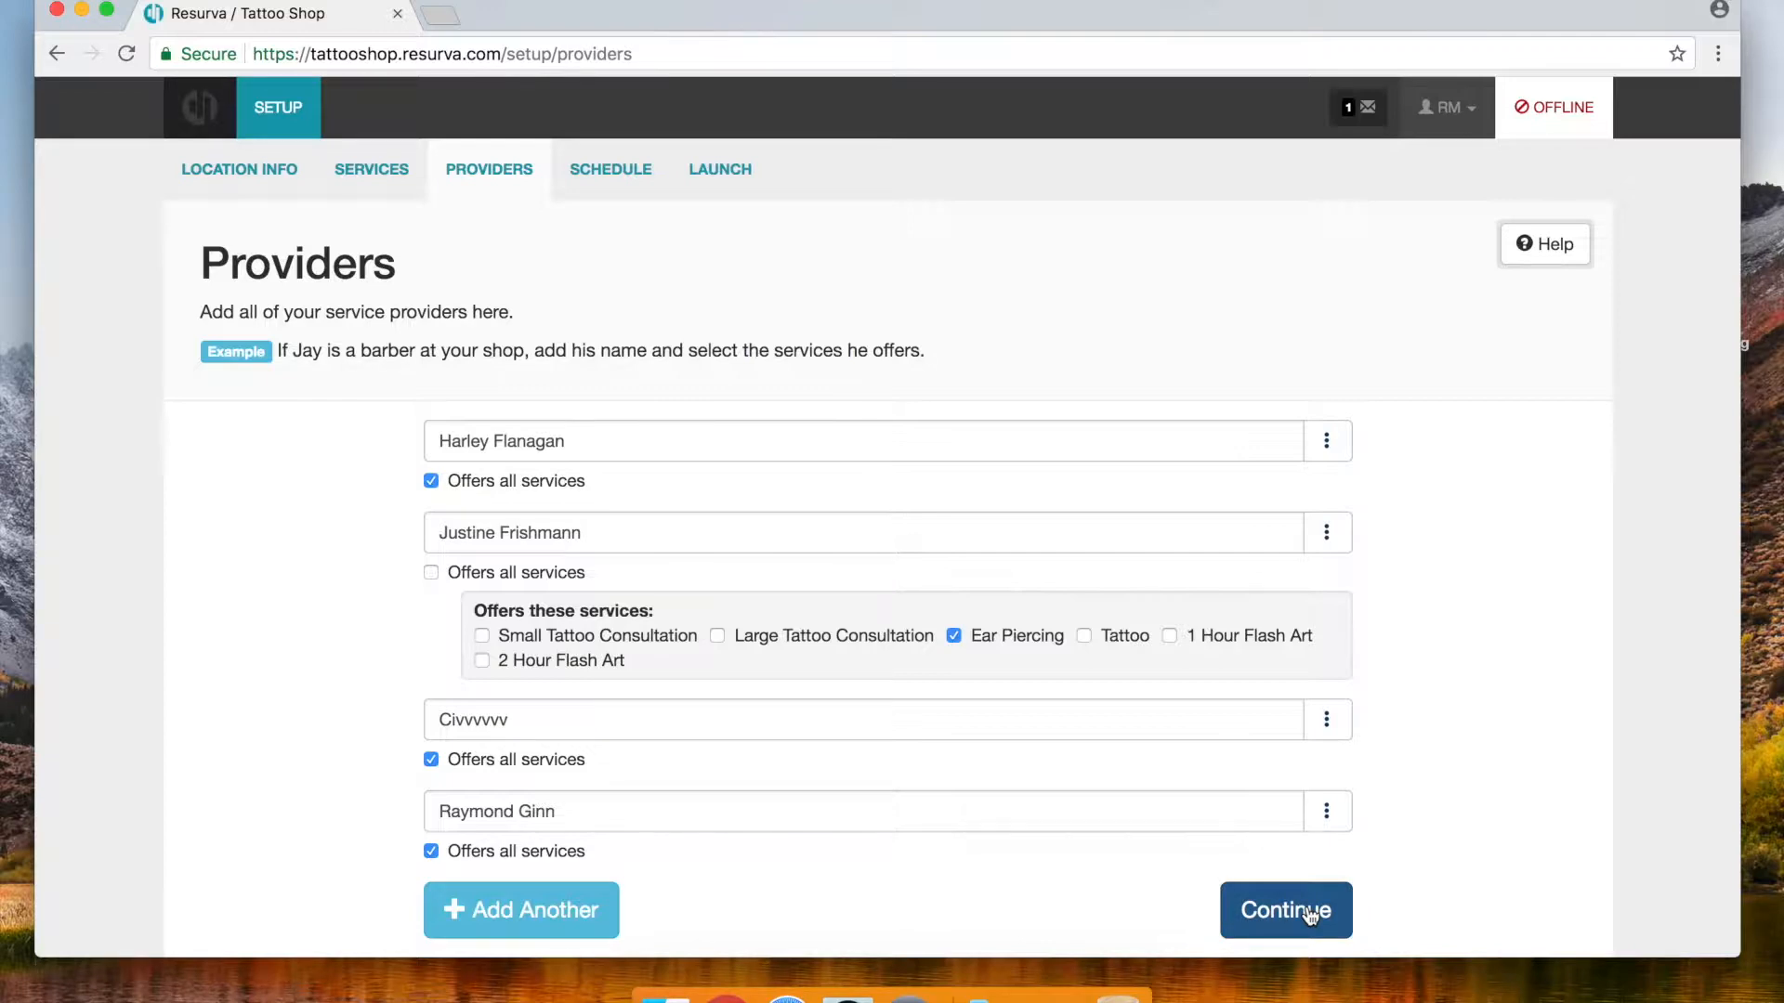
click(432, 759)
scroll(431, 852, down, 2)
click(431, 850)
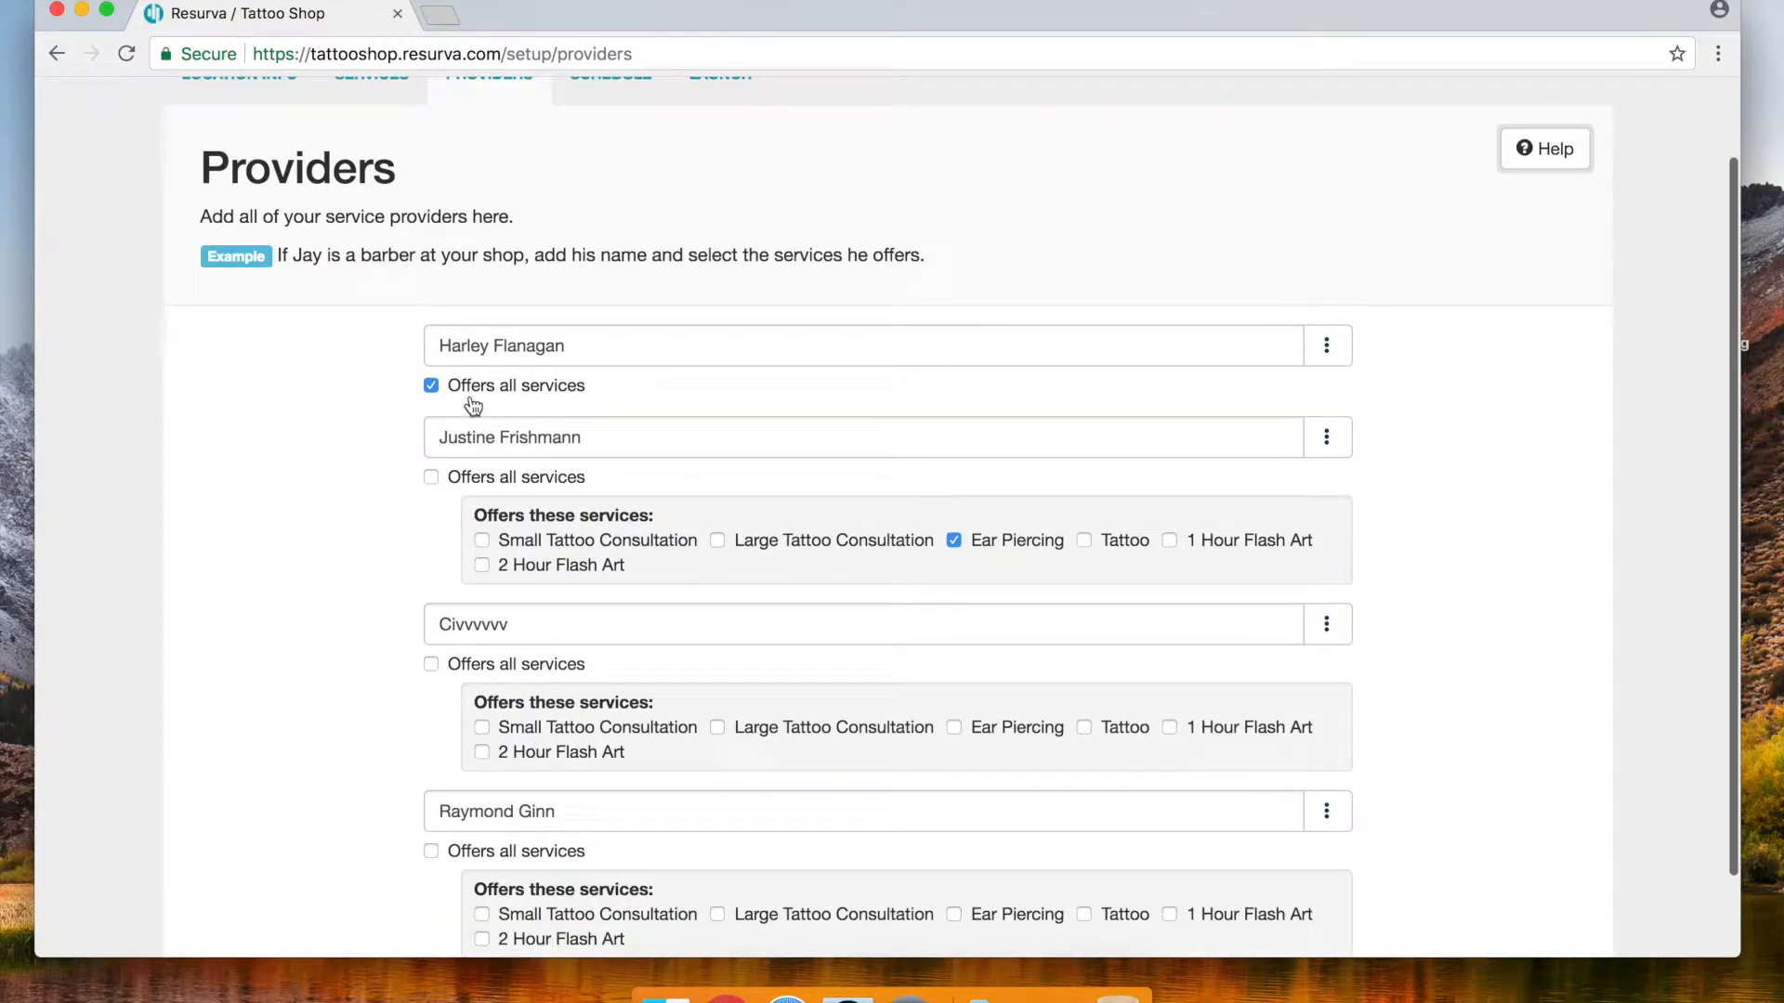
click(431, 386)
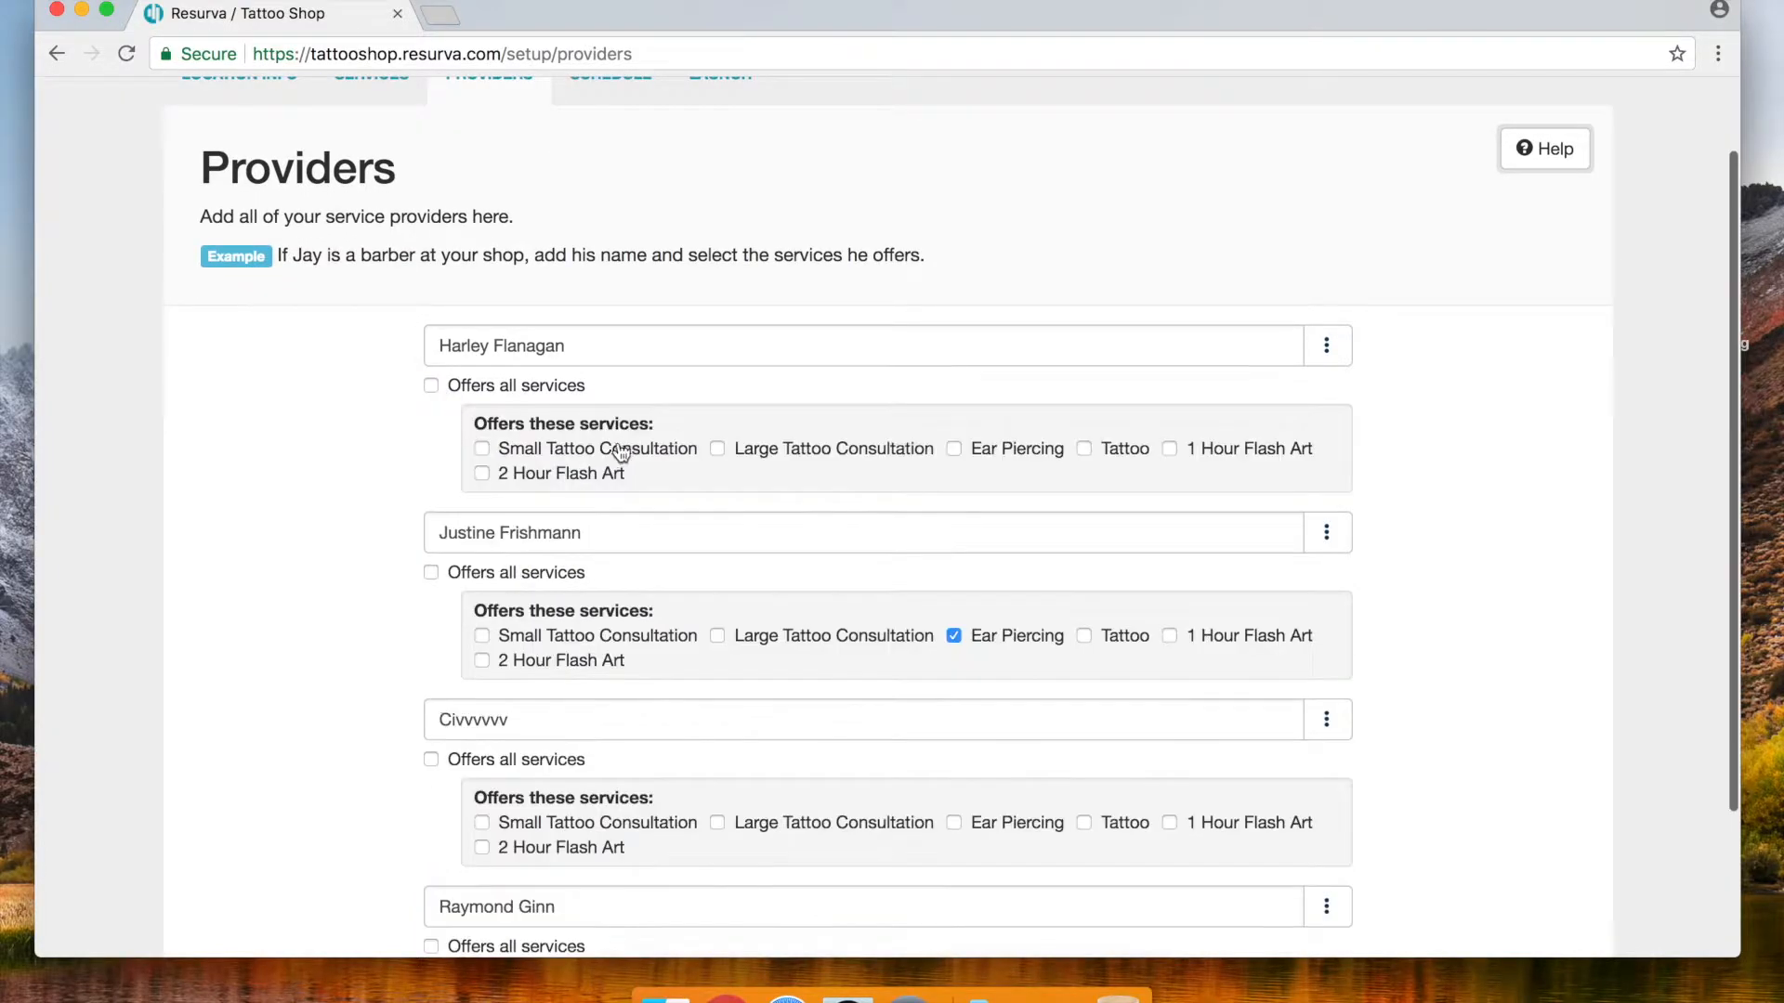
Give the first provider Small and Large Tattoo Consultation and Tattoo
click(483, 449)
click(718, 449)
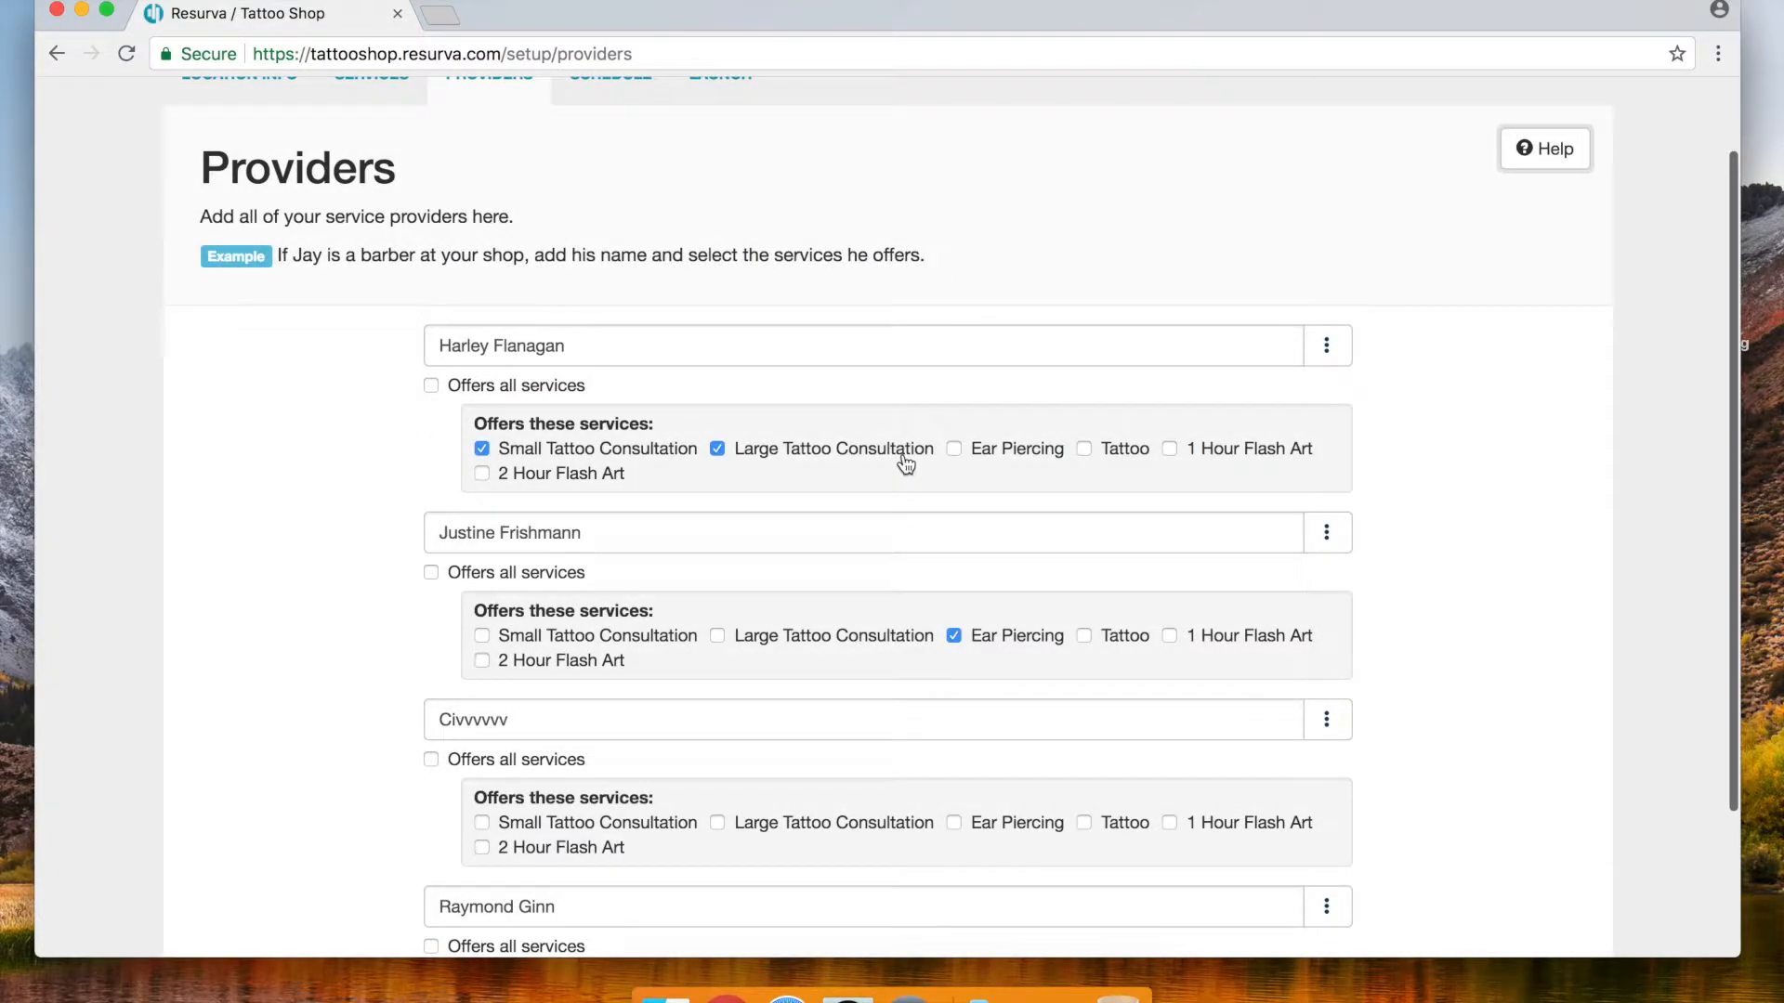
click(1087, 449)
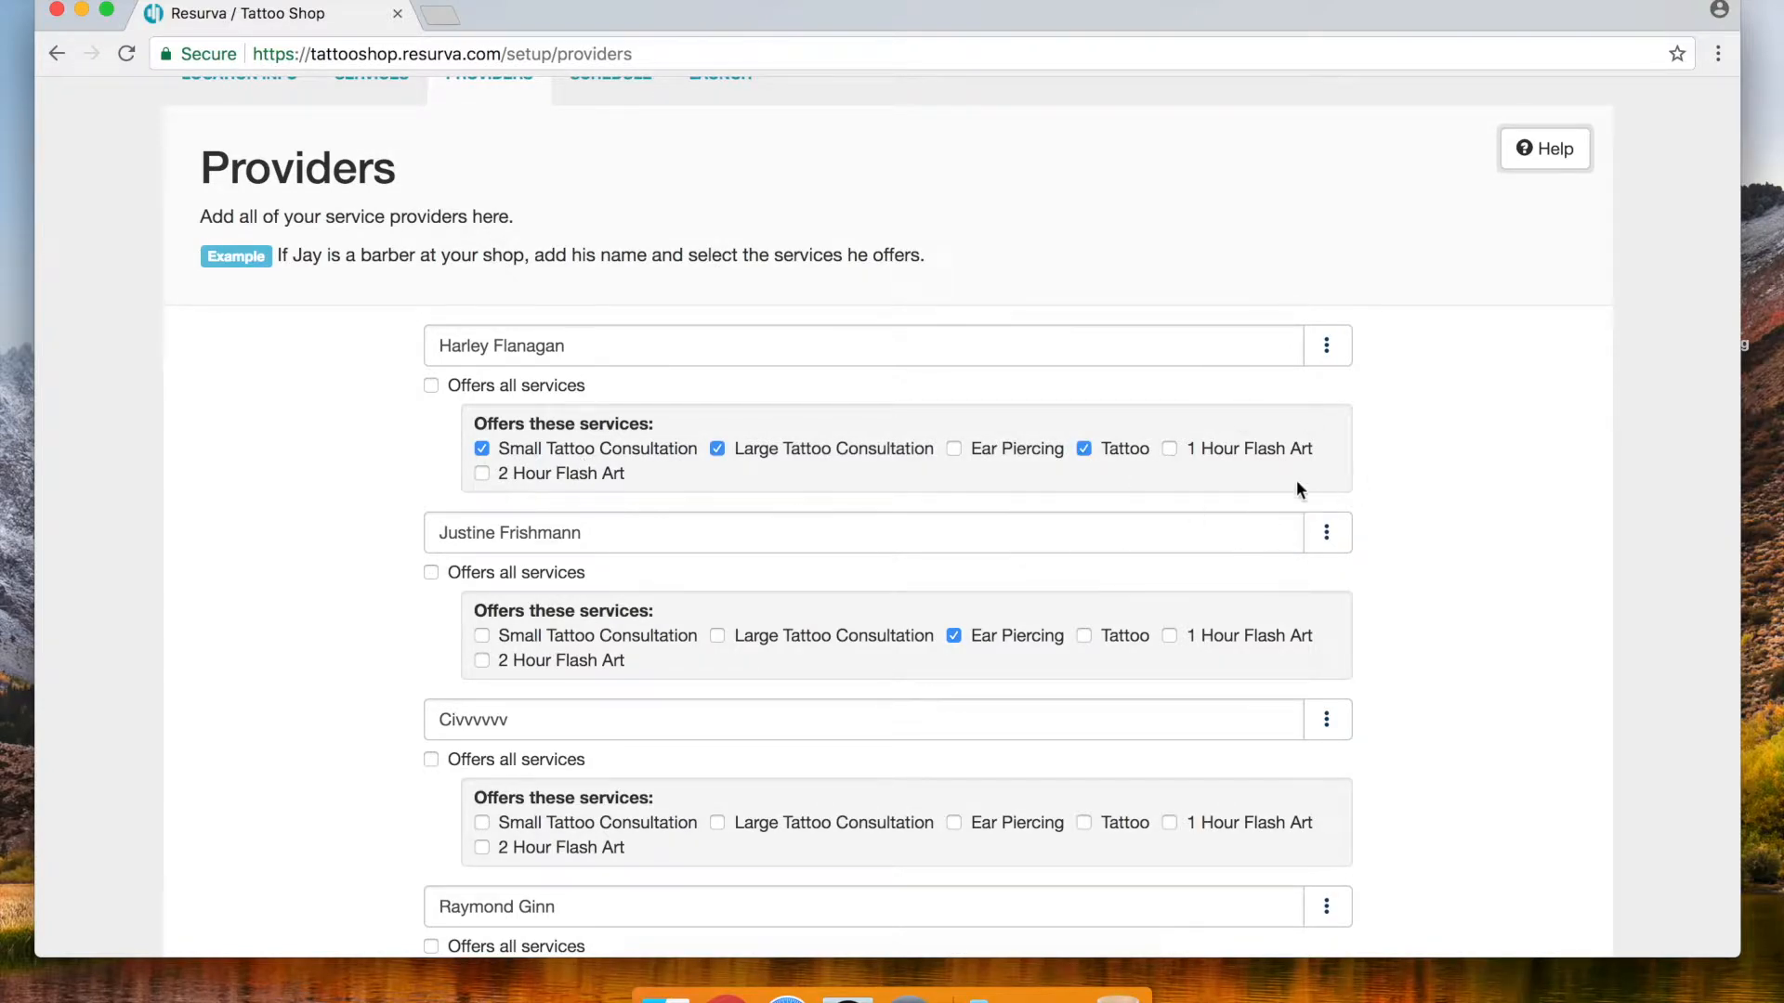
scroll(1296, 480, down, 2)
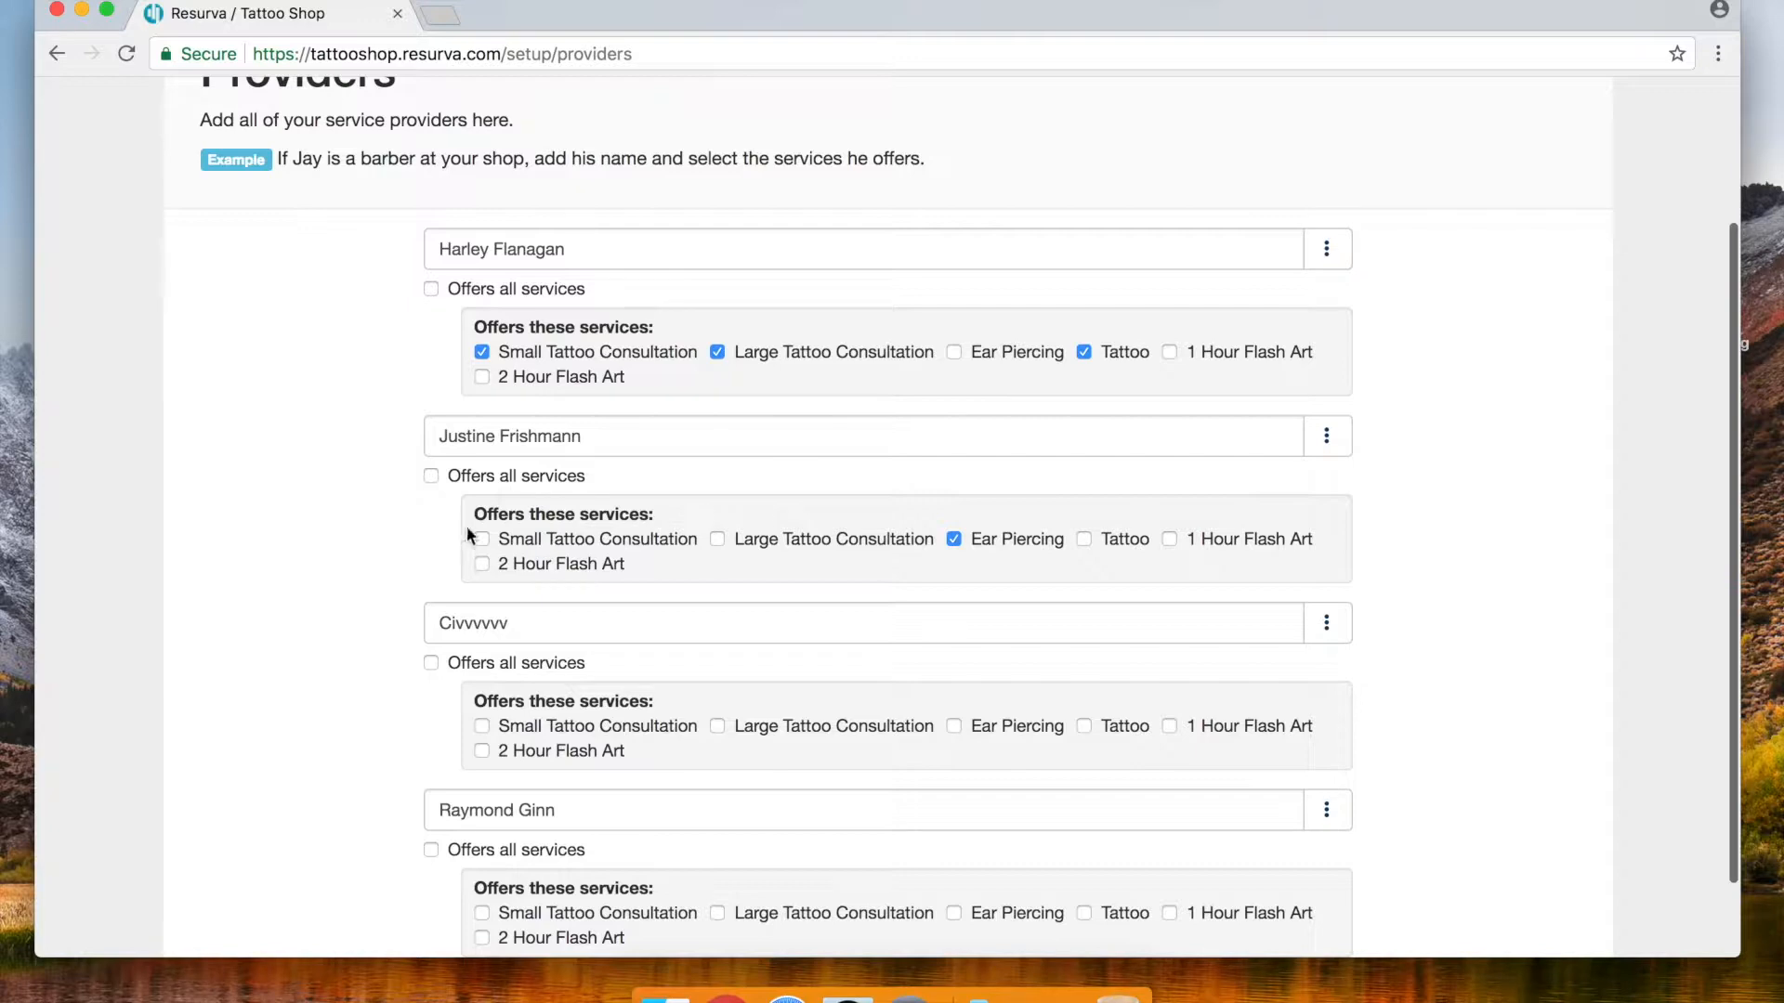
scroll(525, 585, down, 2)
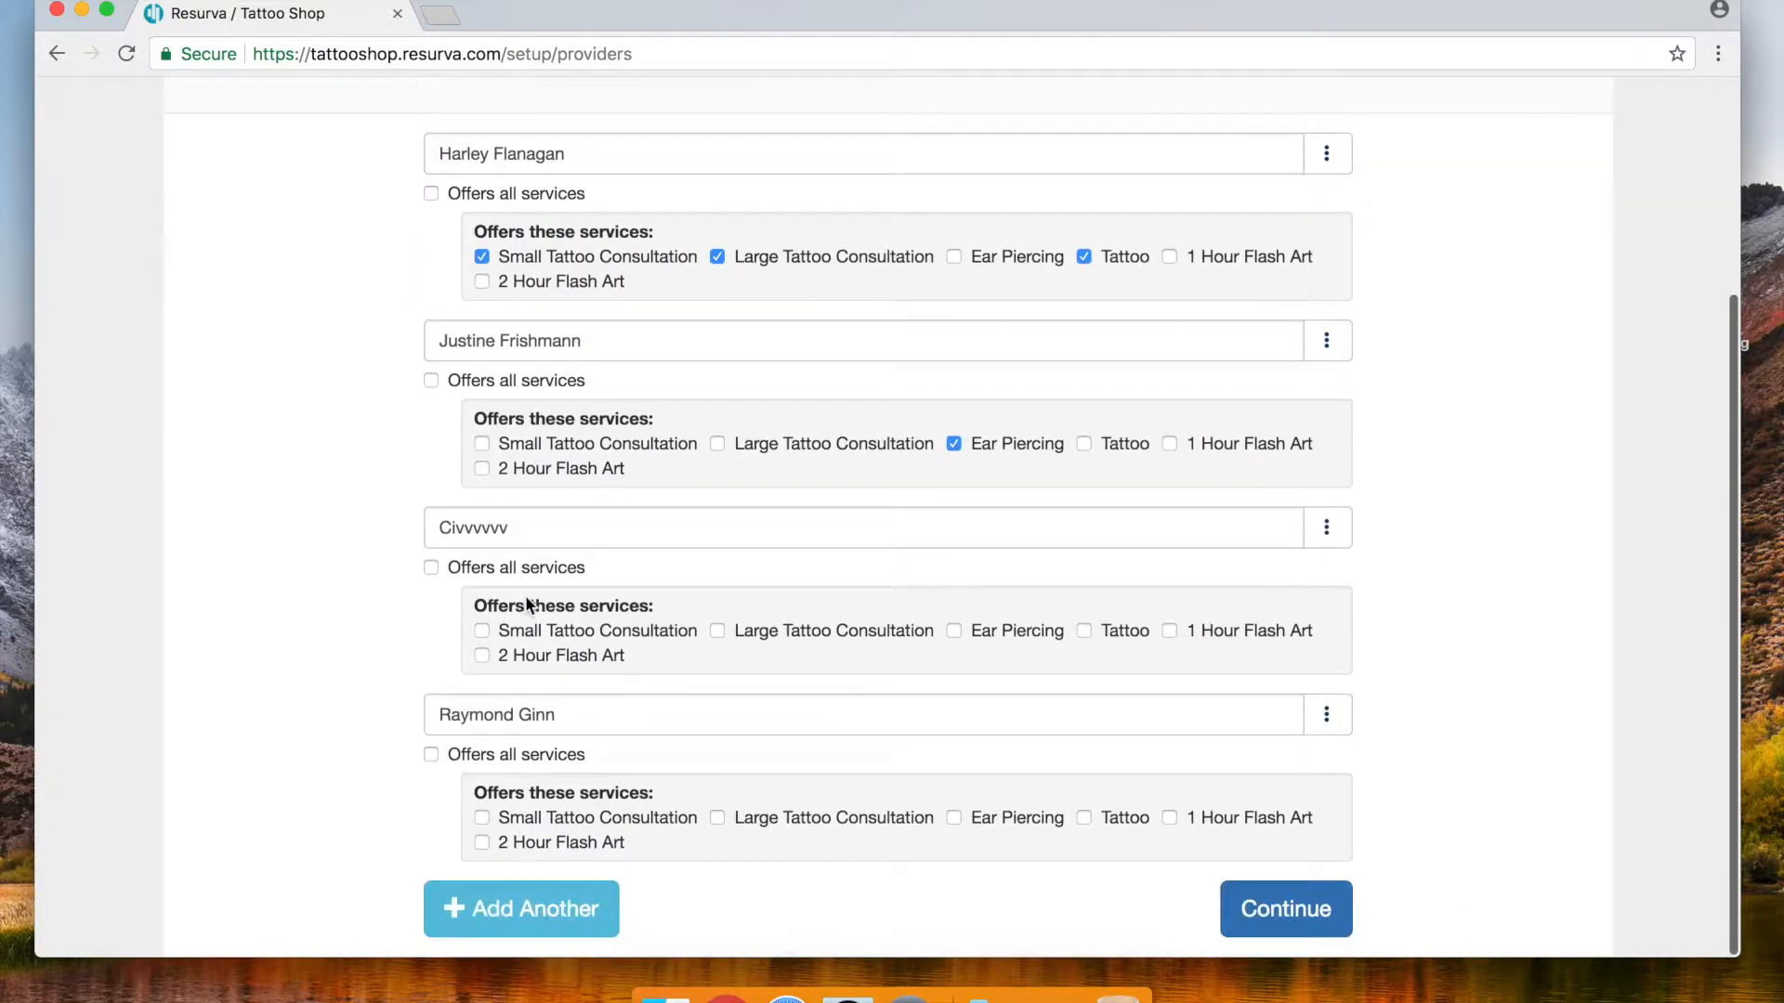
Give the third provider all services but Ear Piercing; start the fourth with Small Tattoo Consultation
click(481, 631)
click(718, 632)
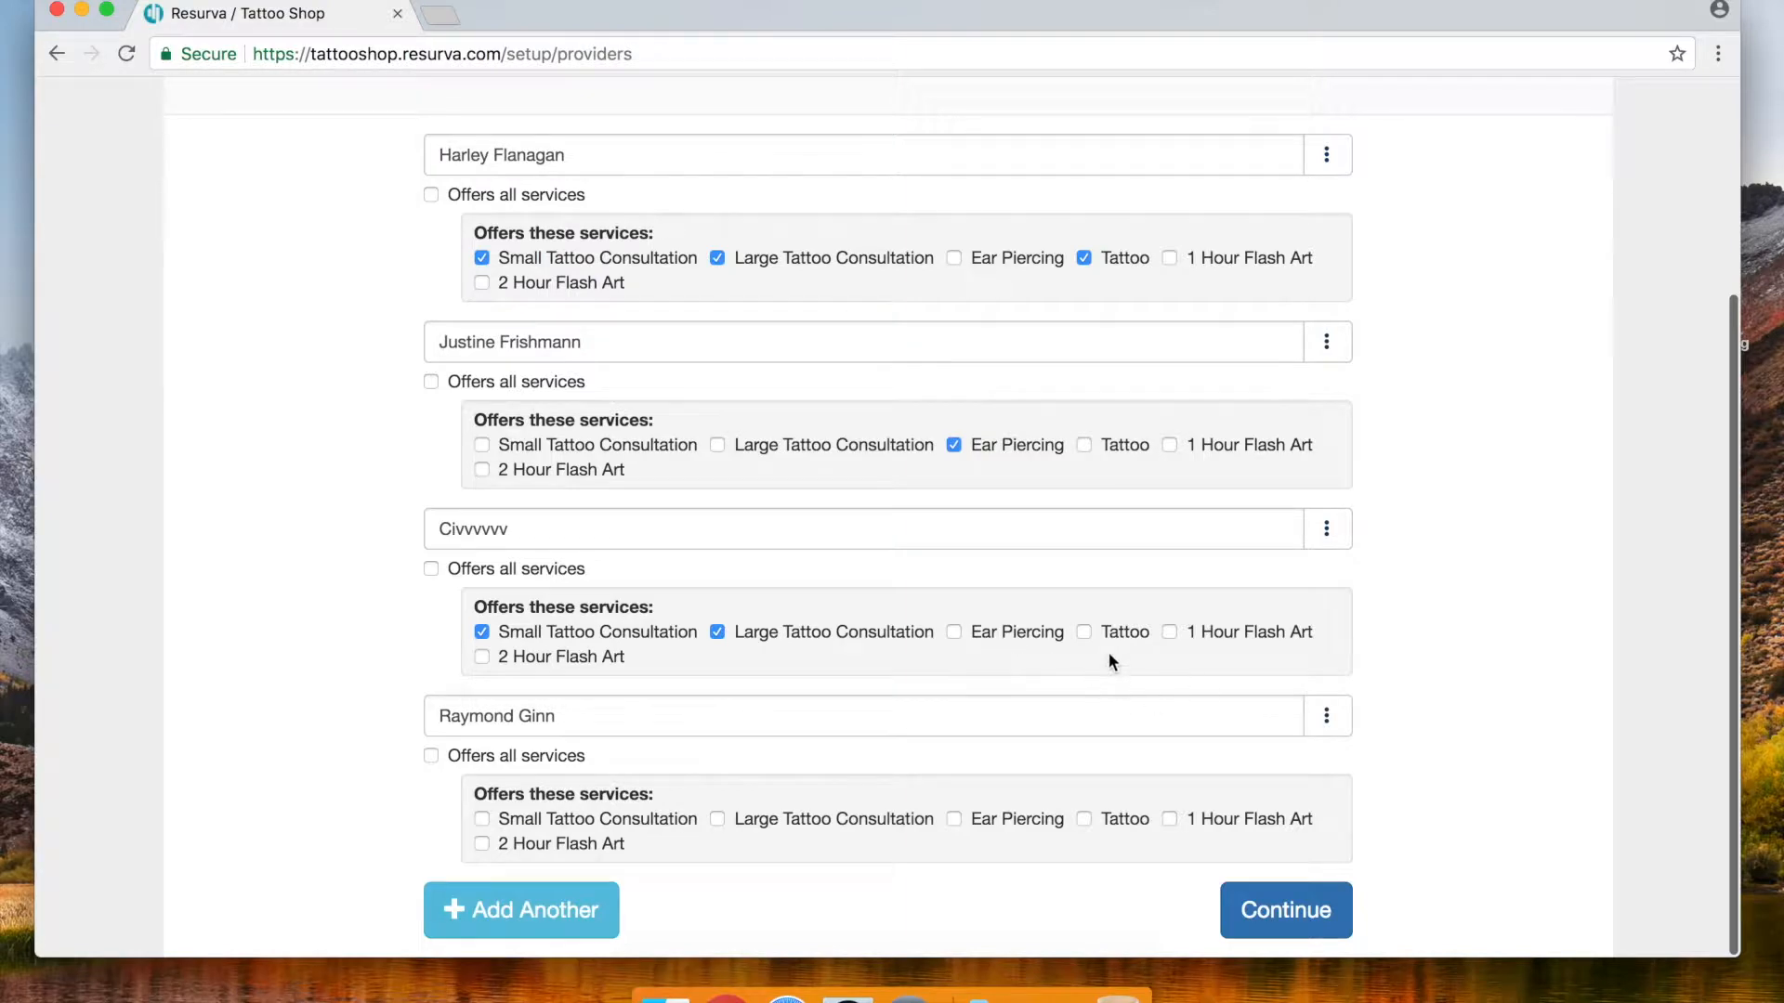
click(1084, 632)
click(1167, 634)
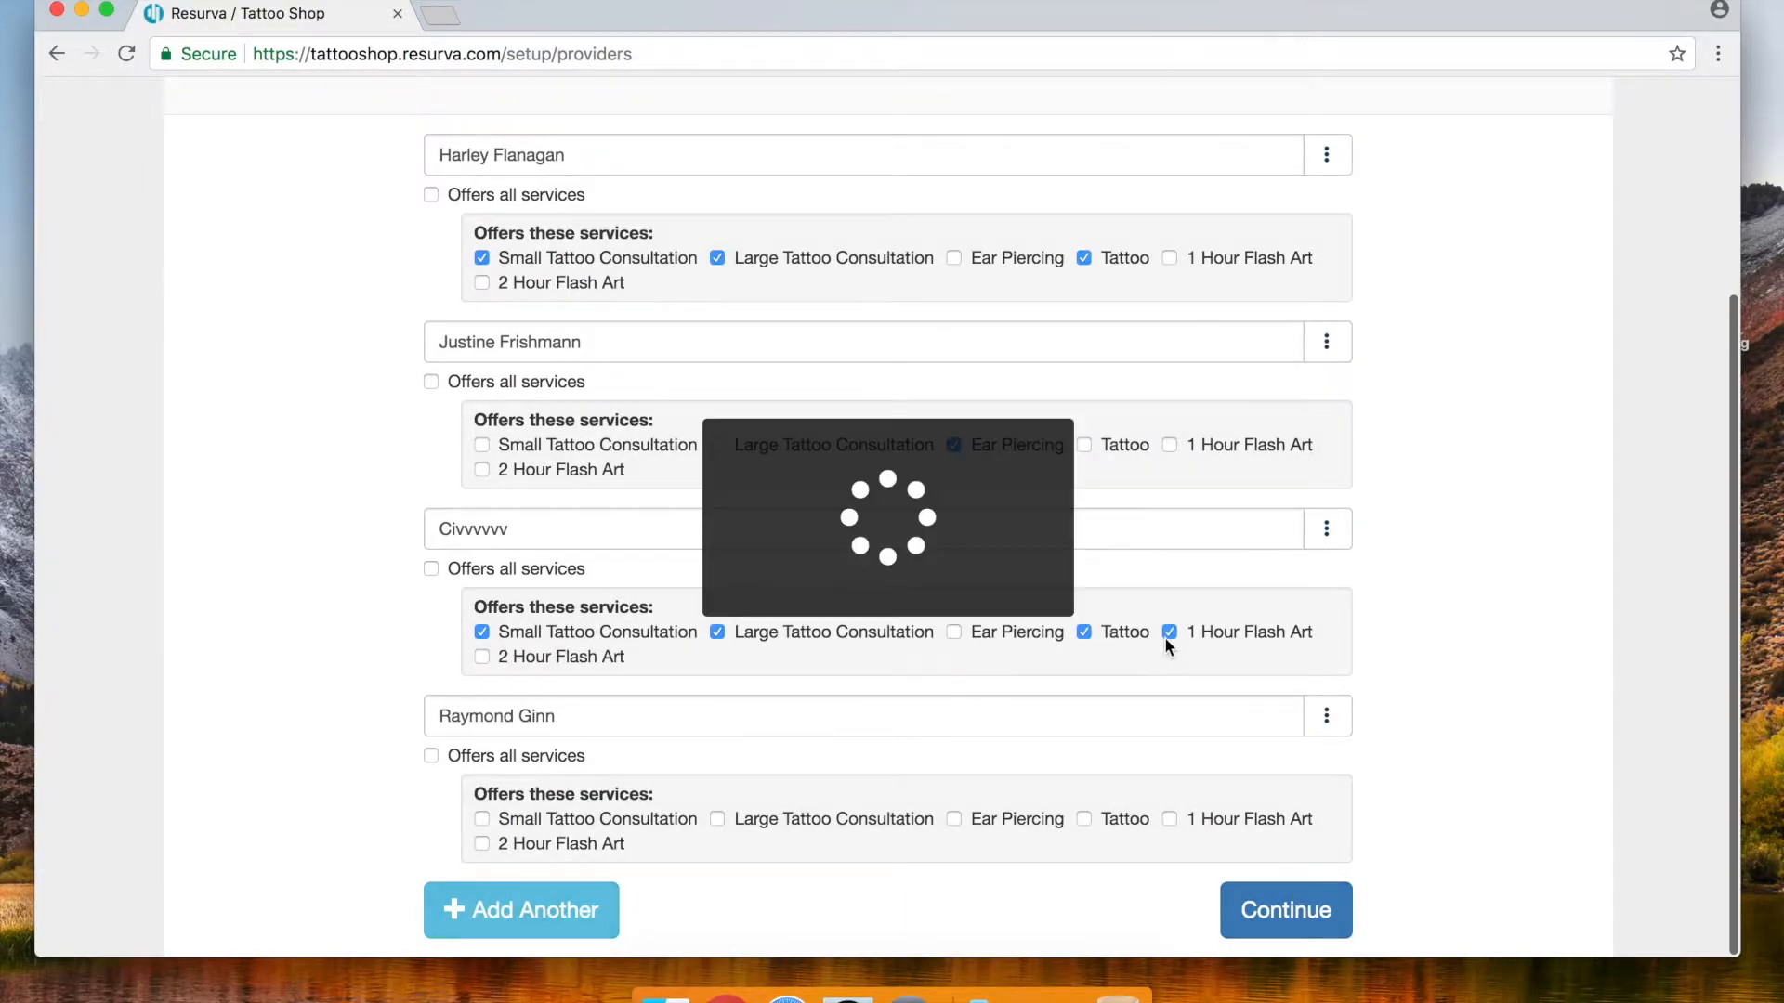
click(482, 658)
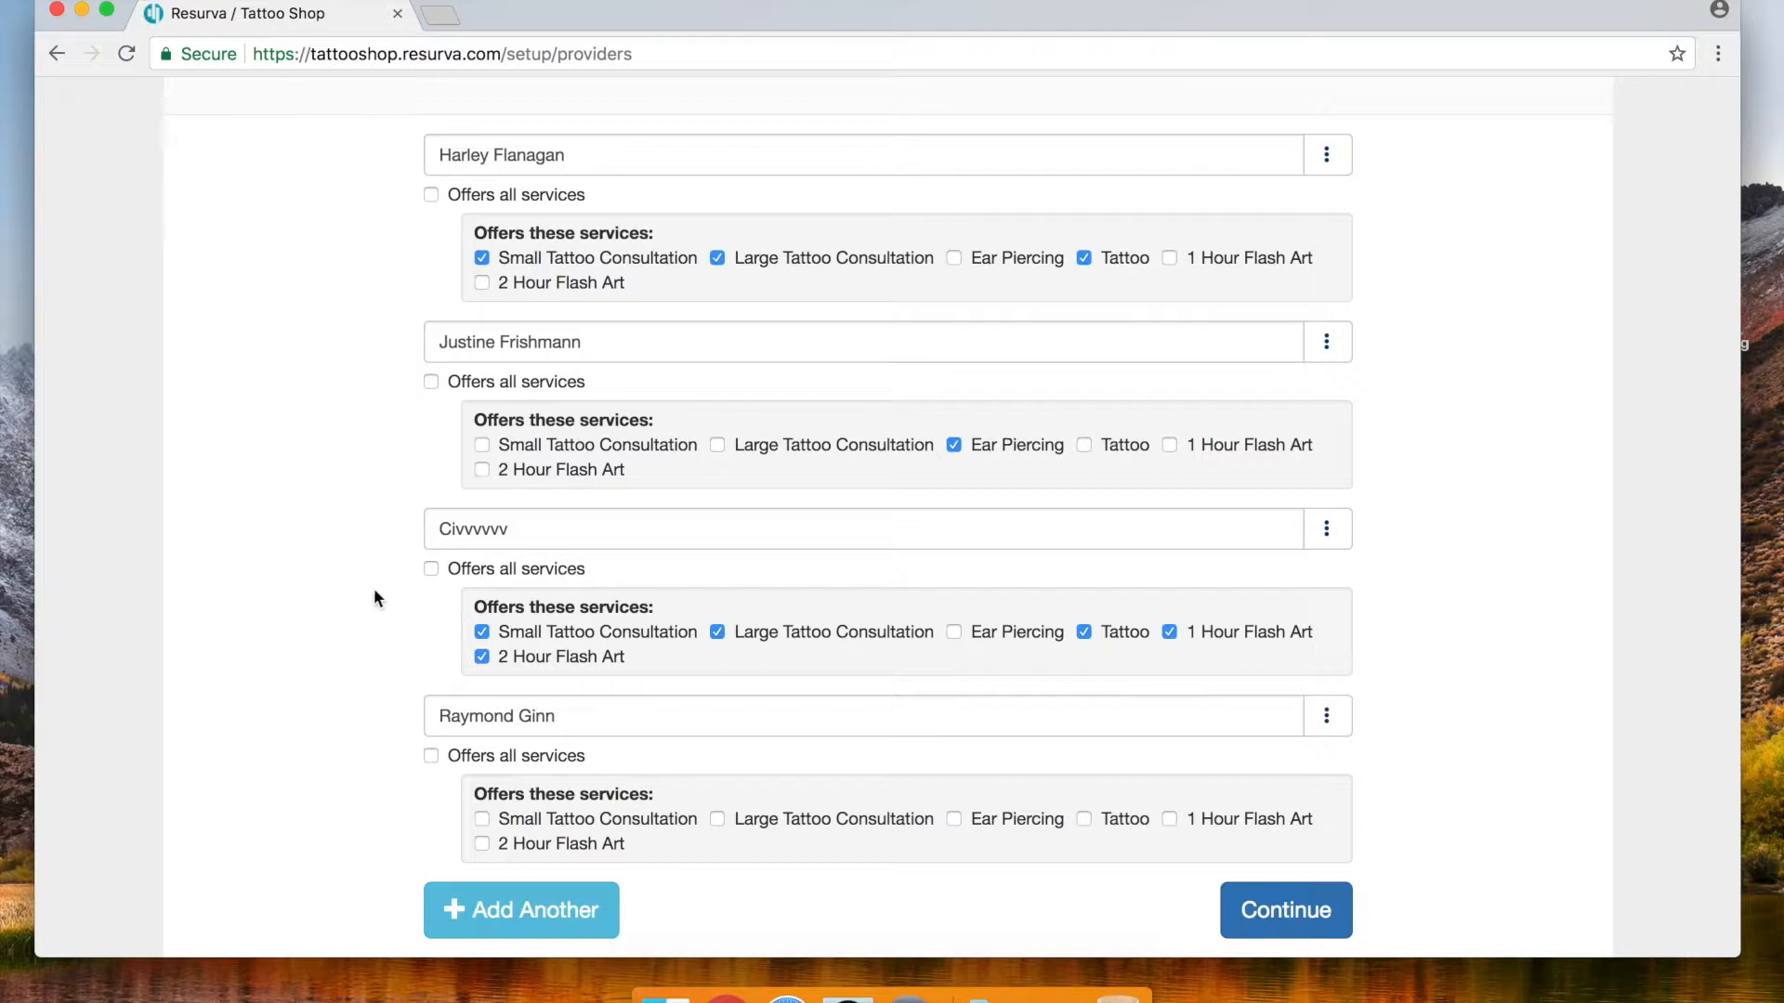
scroll(327, 427, down, 1)
click(482, 818)
Add Large Tattoo Consultation and Tattoo to the fourth provider and finish provider setup
click(716, 819)
click(1083, 818)
click(1315, 897)
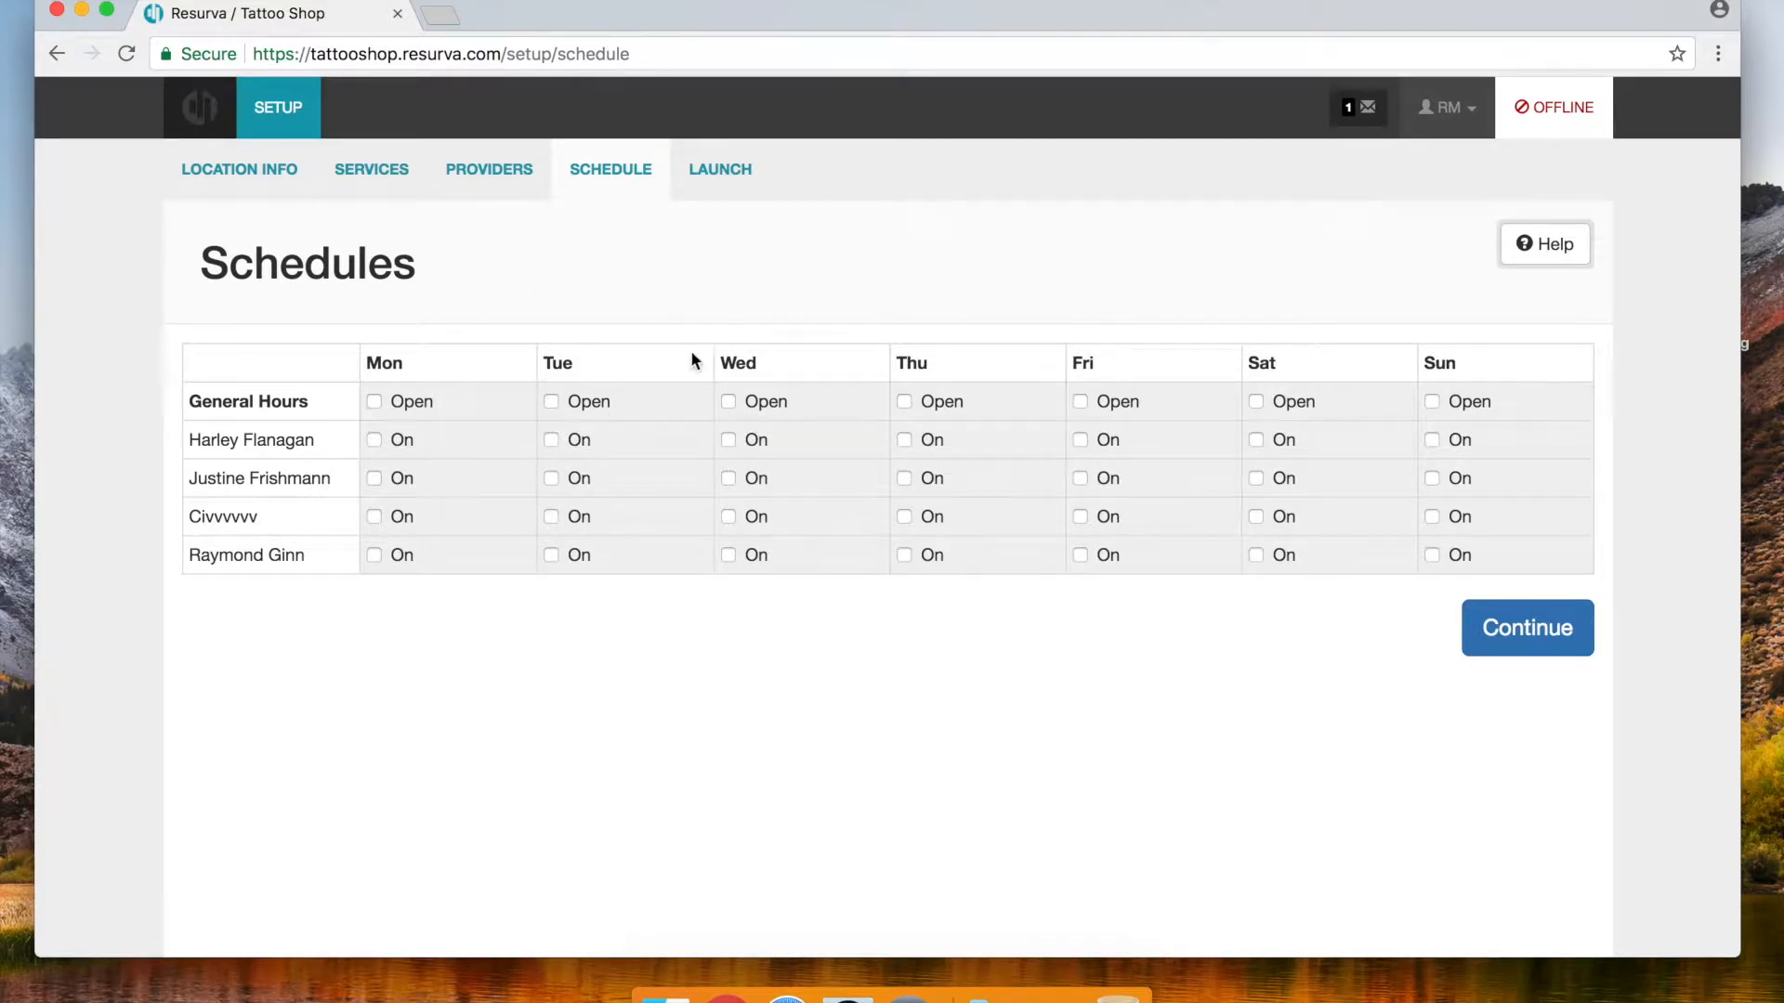
Open the shop Tuesday through Sunday in General Hours, 10:00 AM–6:00 PM
click(551, 403)
click(727, 402)
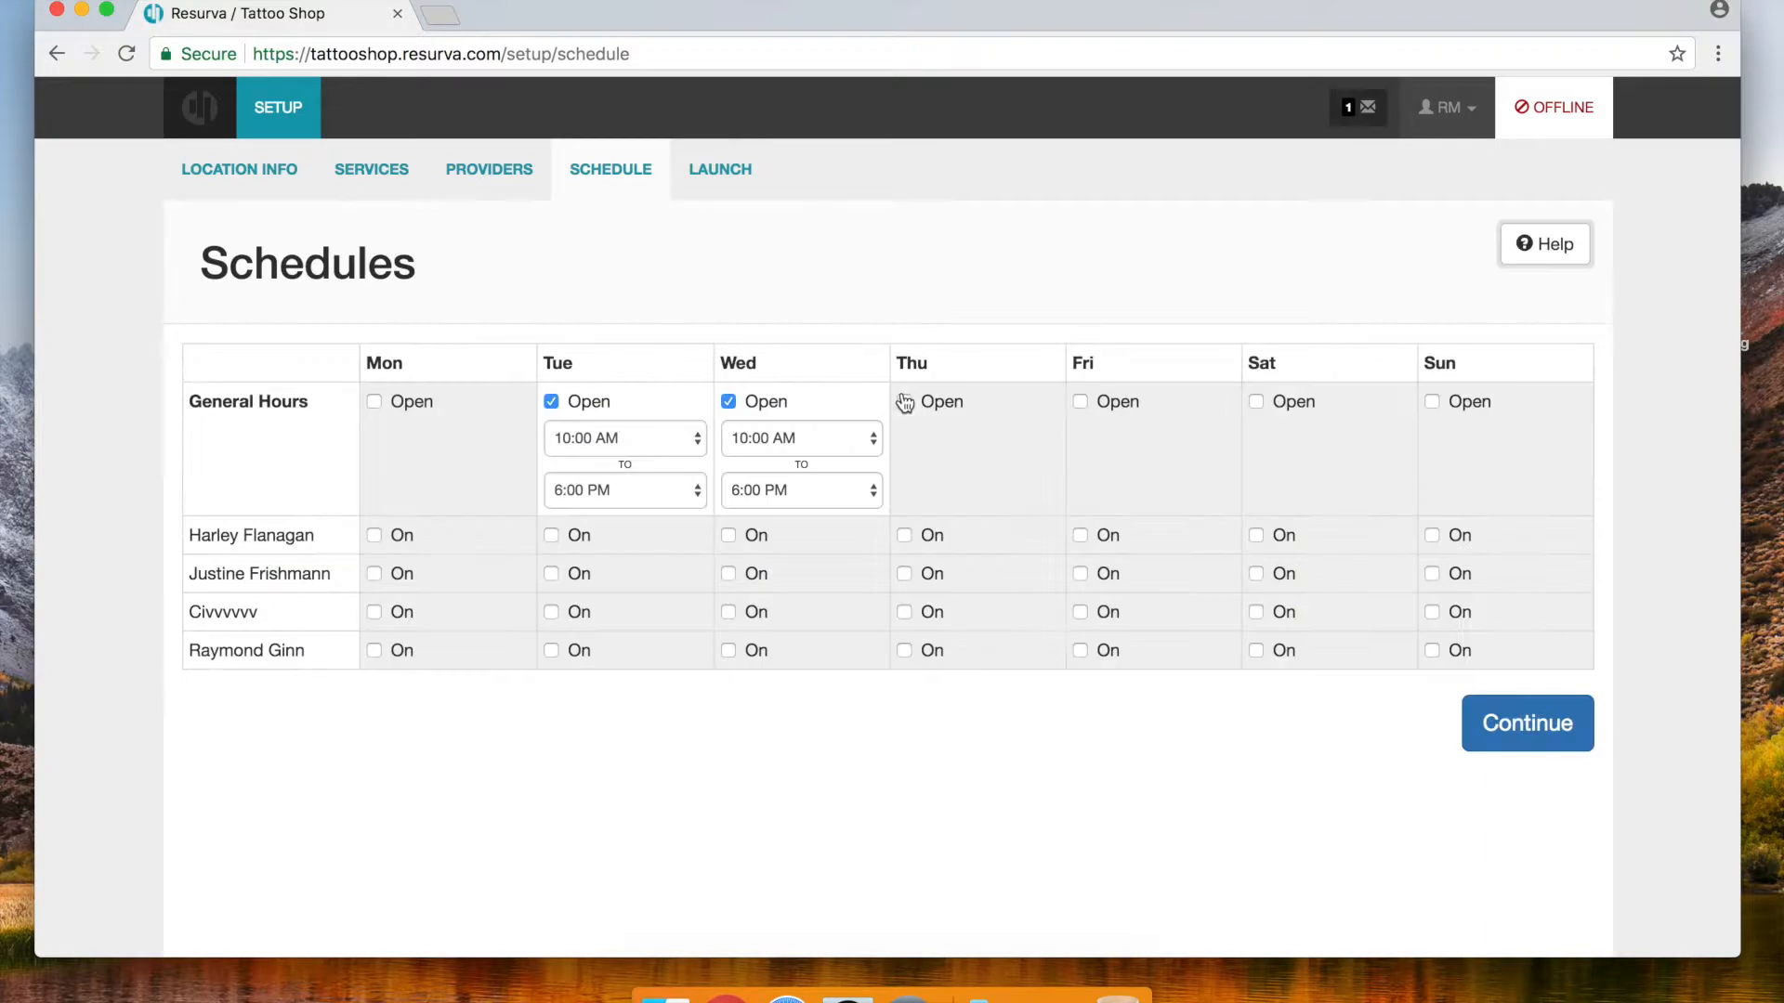
click(903, 401)
click(1082, 402)
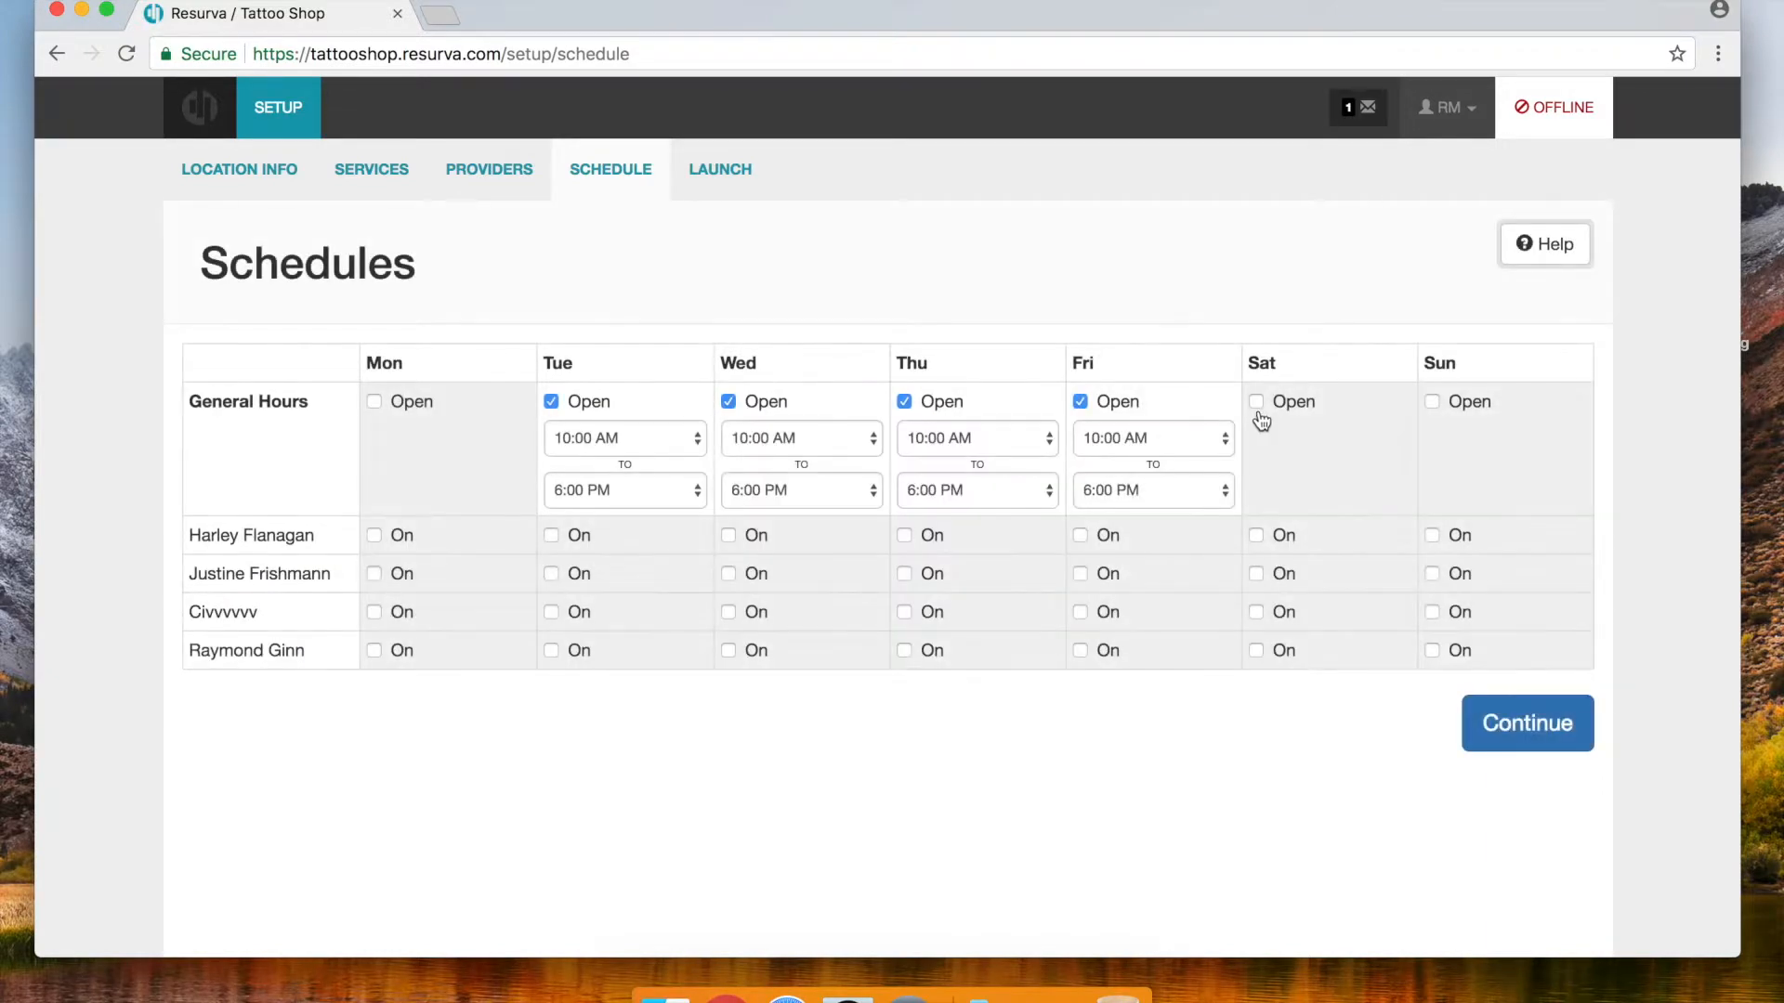
click(1256, 402)
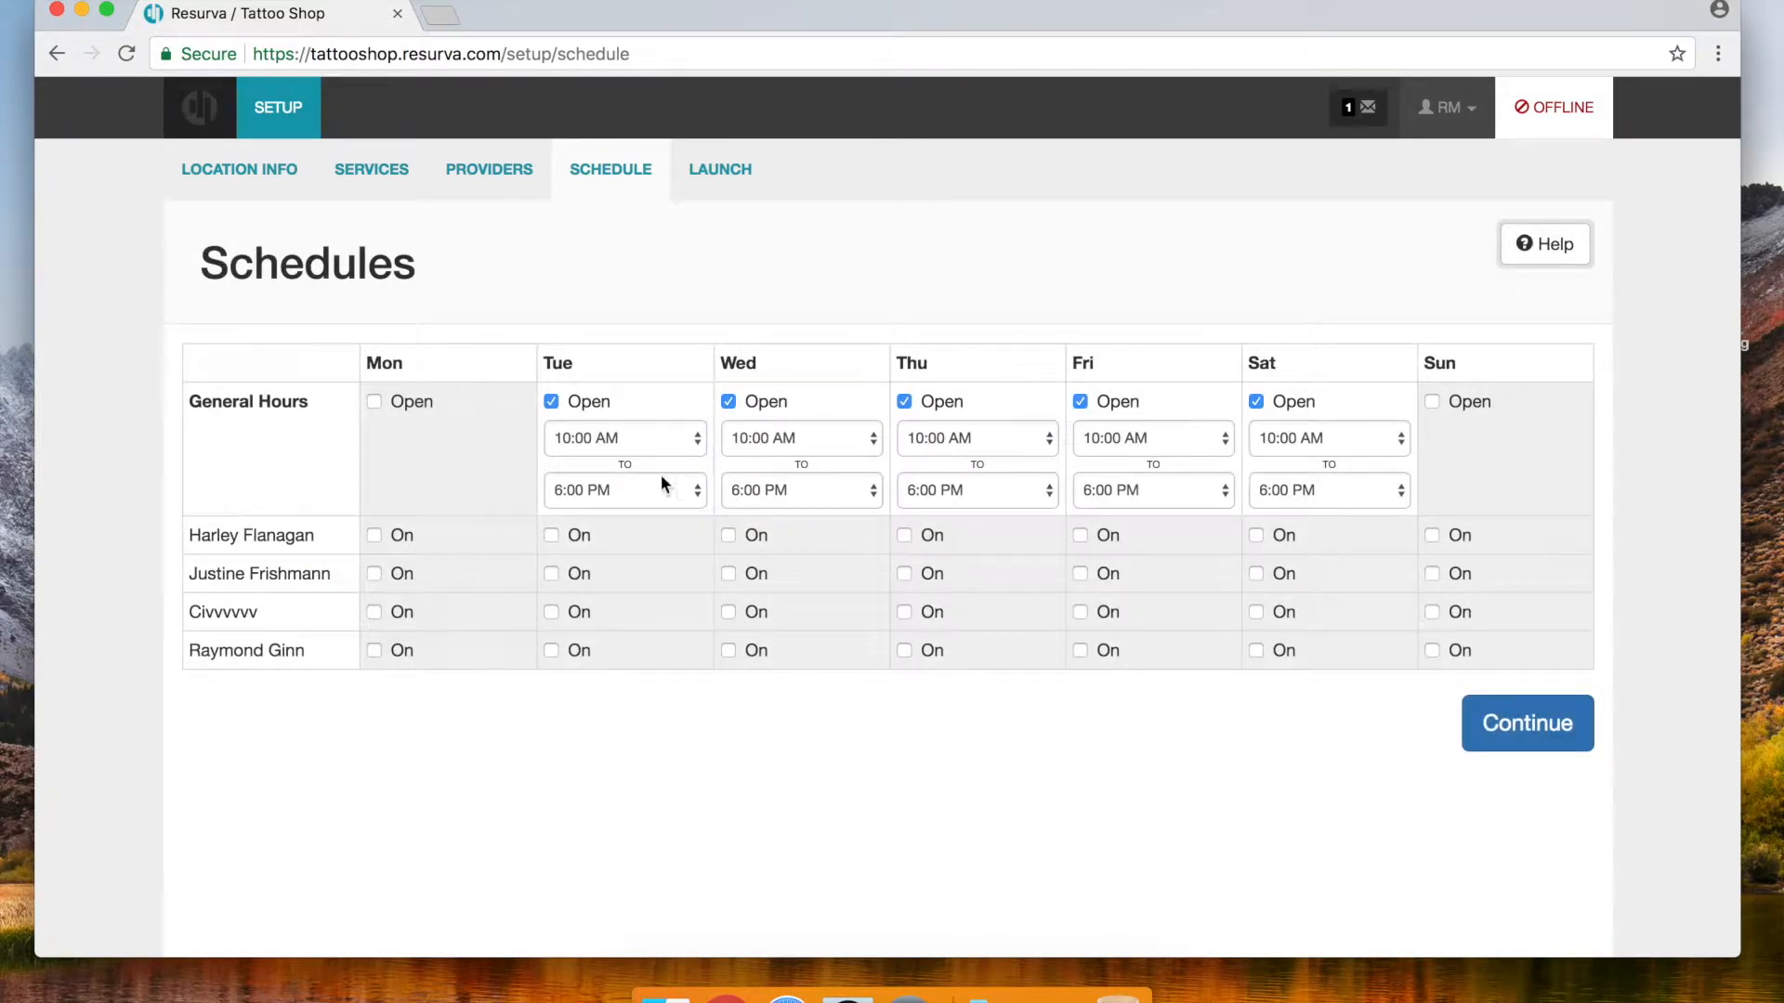
click(1433, 403)
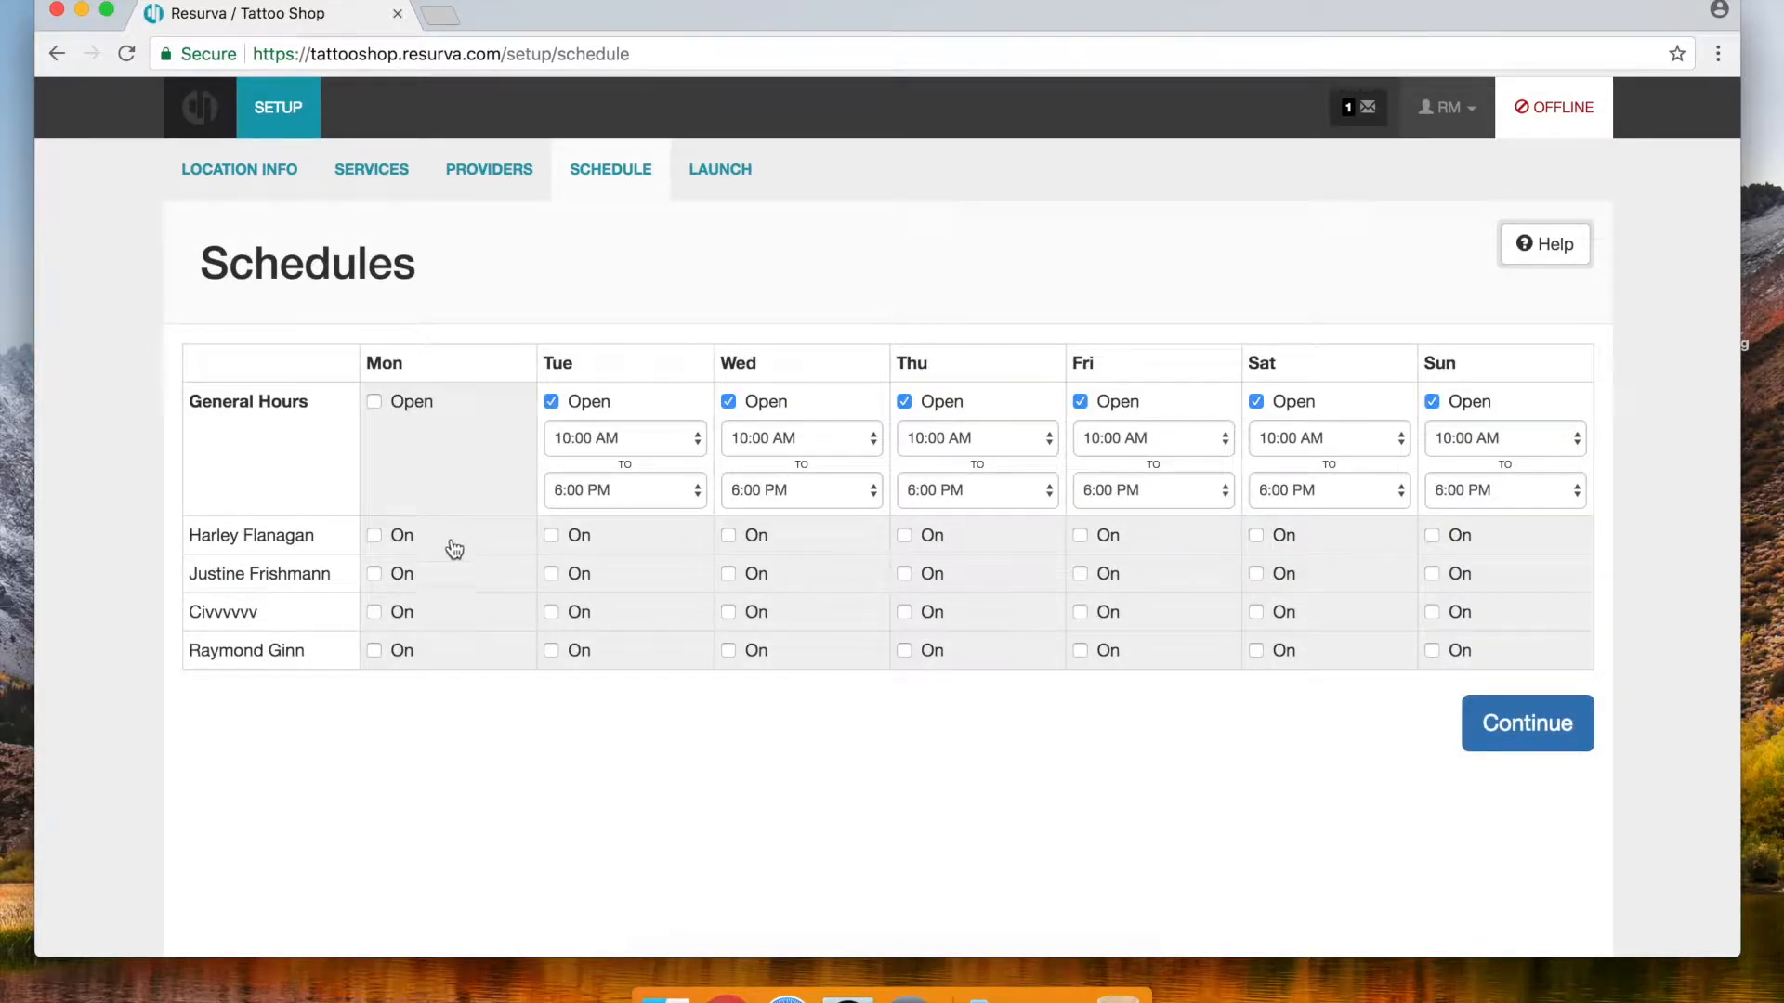
Schedule the first provider Tuesday–Saturday and the second Wednesday–Sunday
click(550, 536)
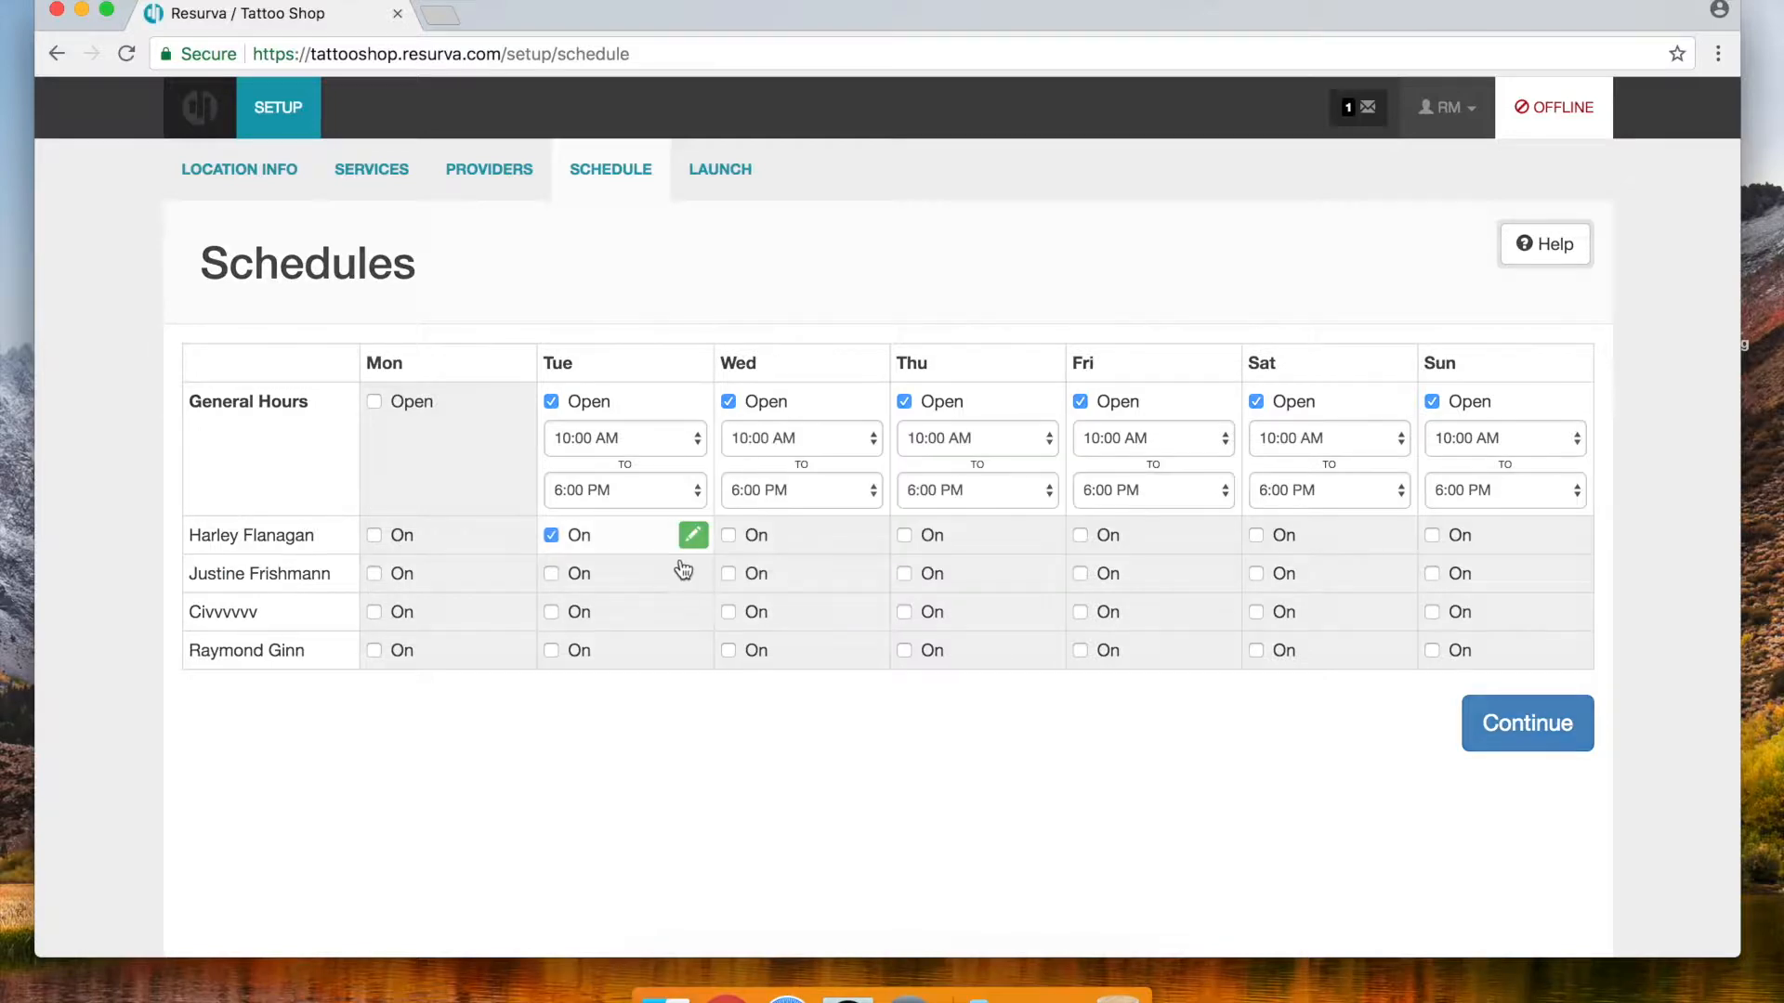
click(728, 536)
click(905, 536)
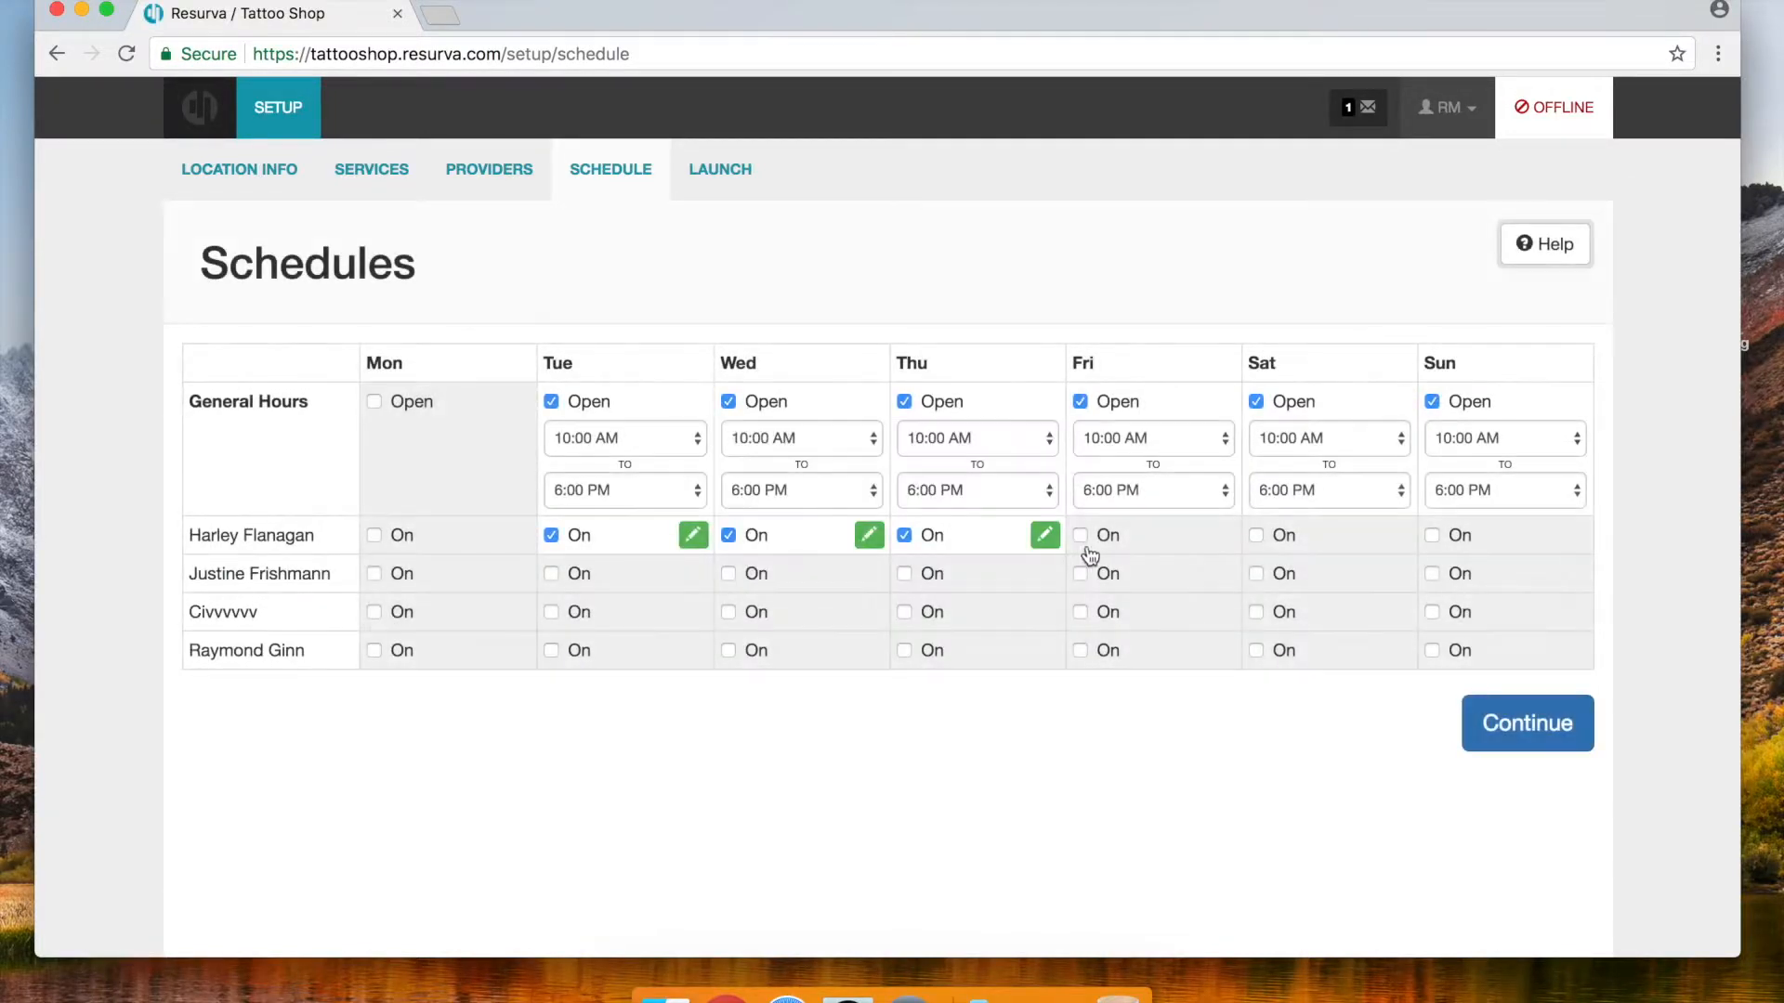
click(1082, 537)
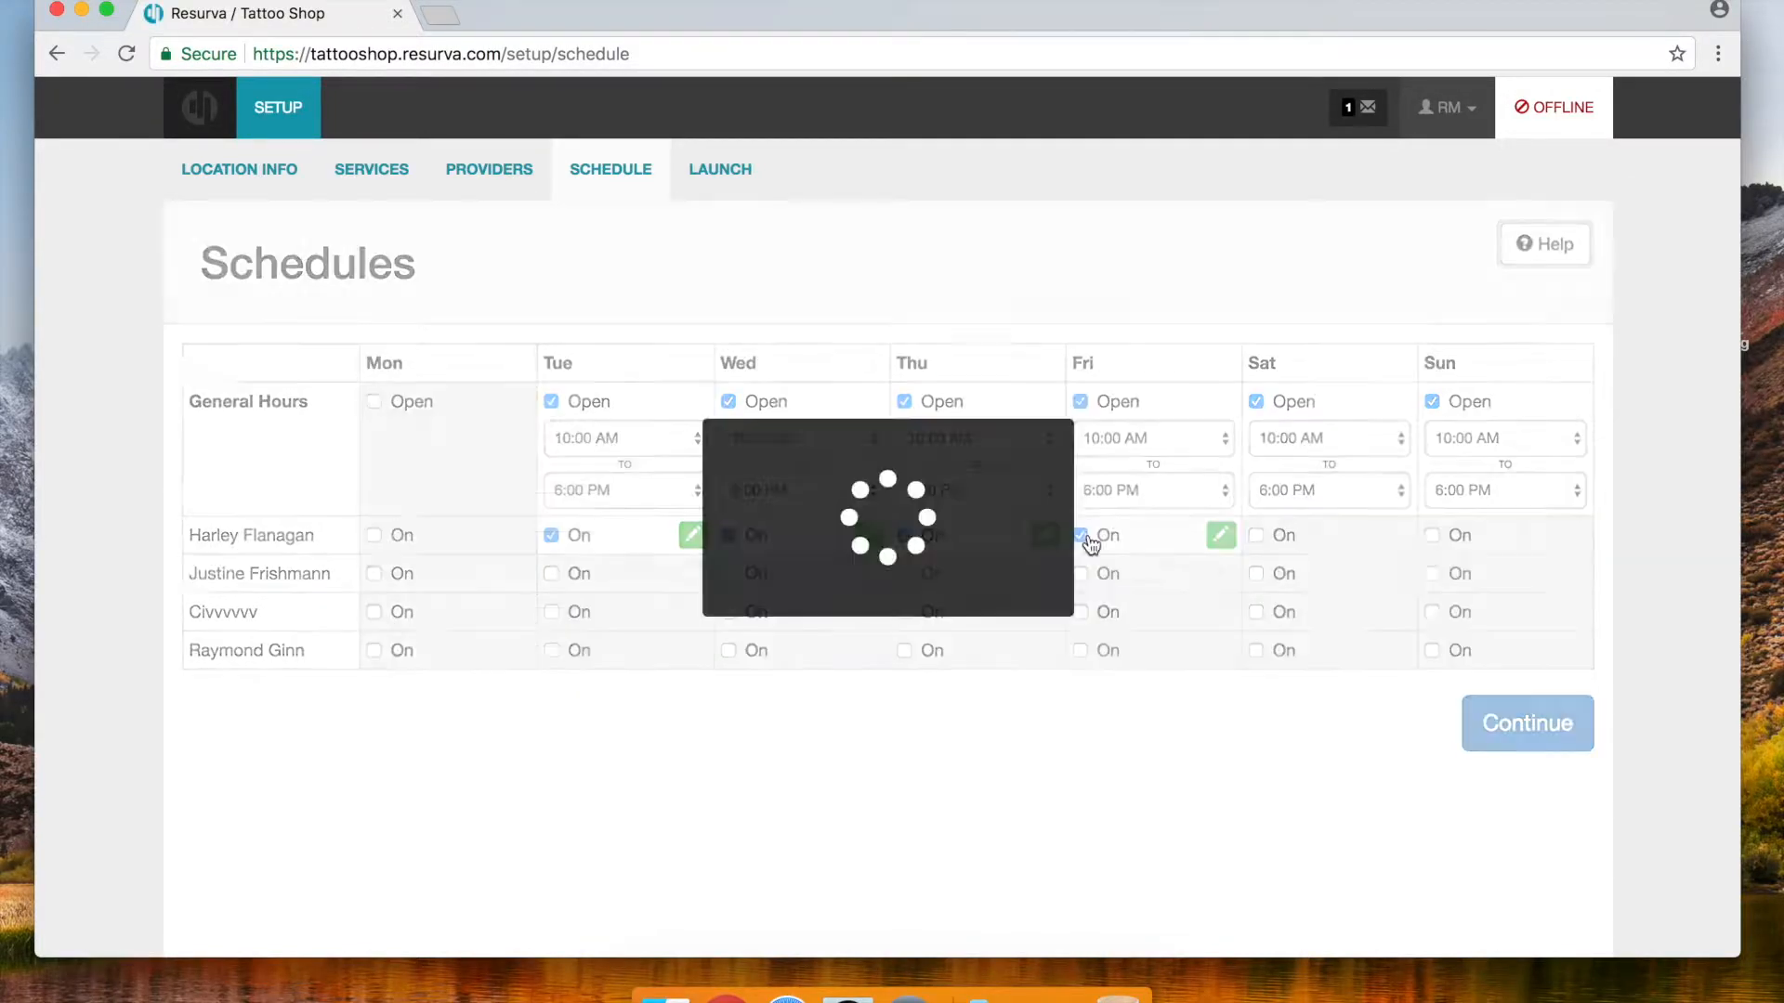
click(1256, 536)
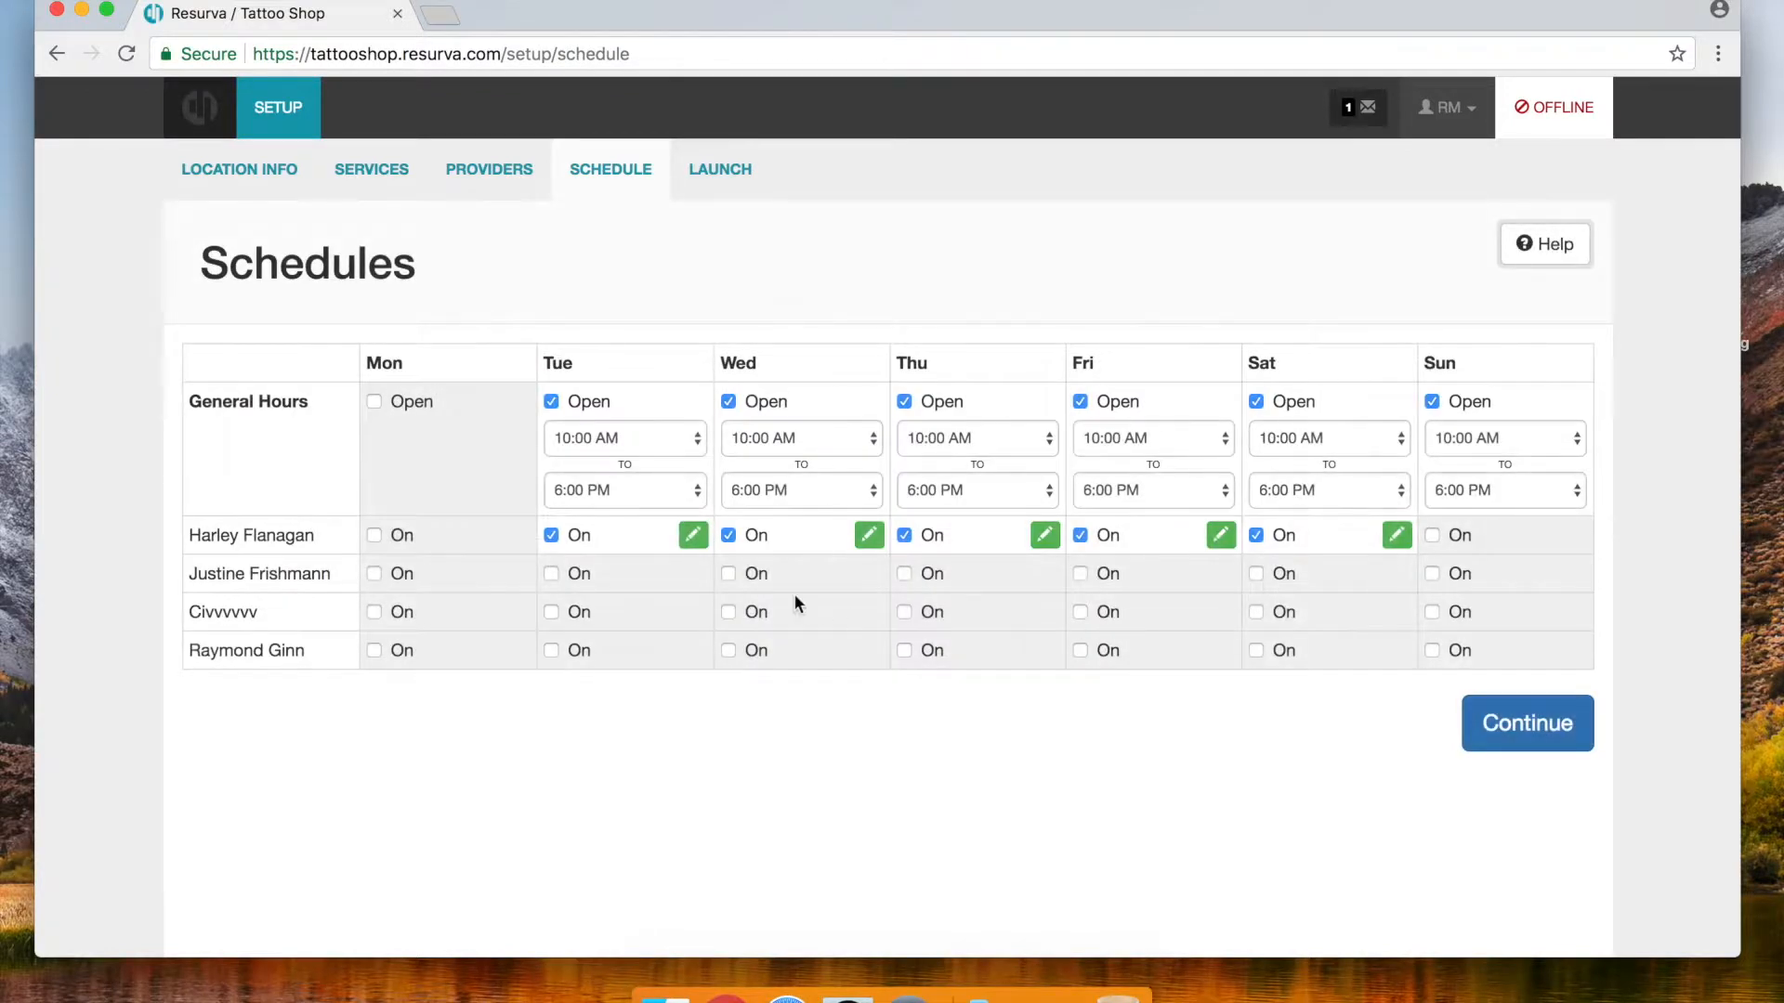
click(727, 573)
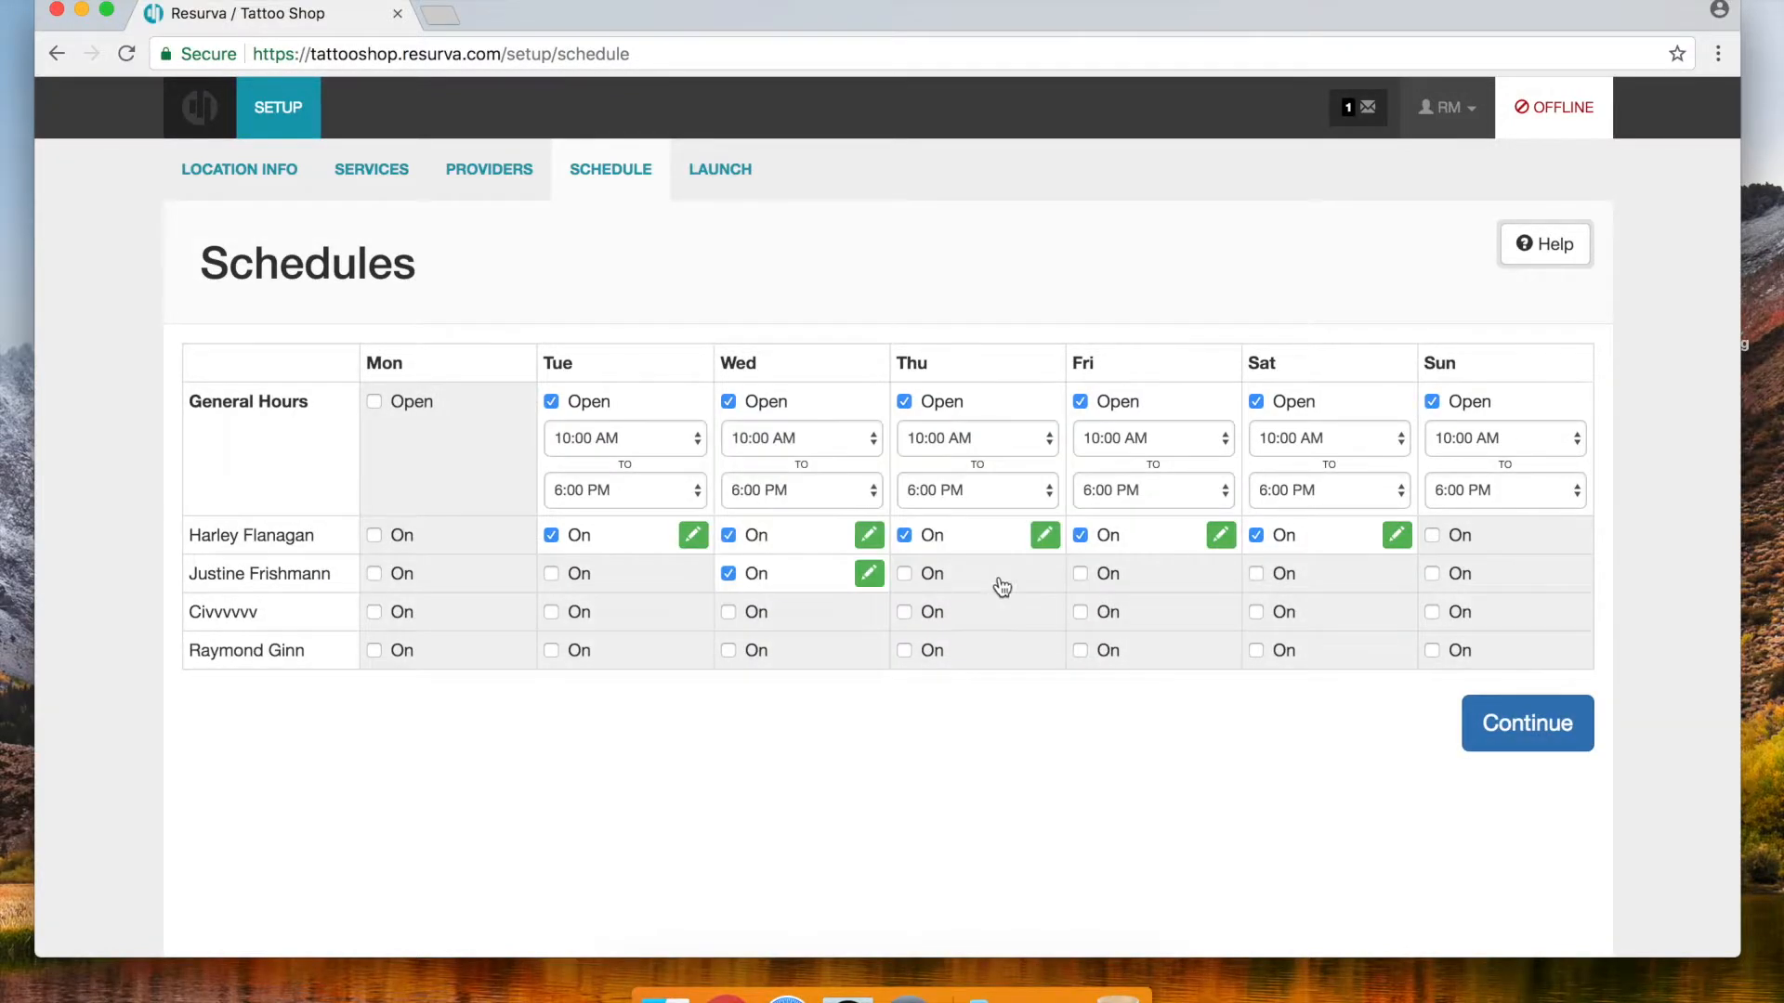
click(905, 573)
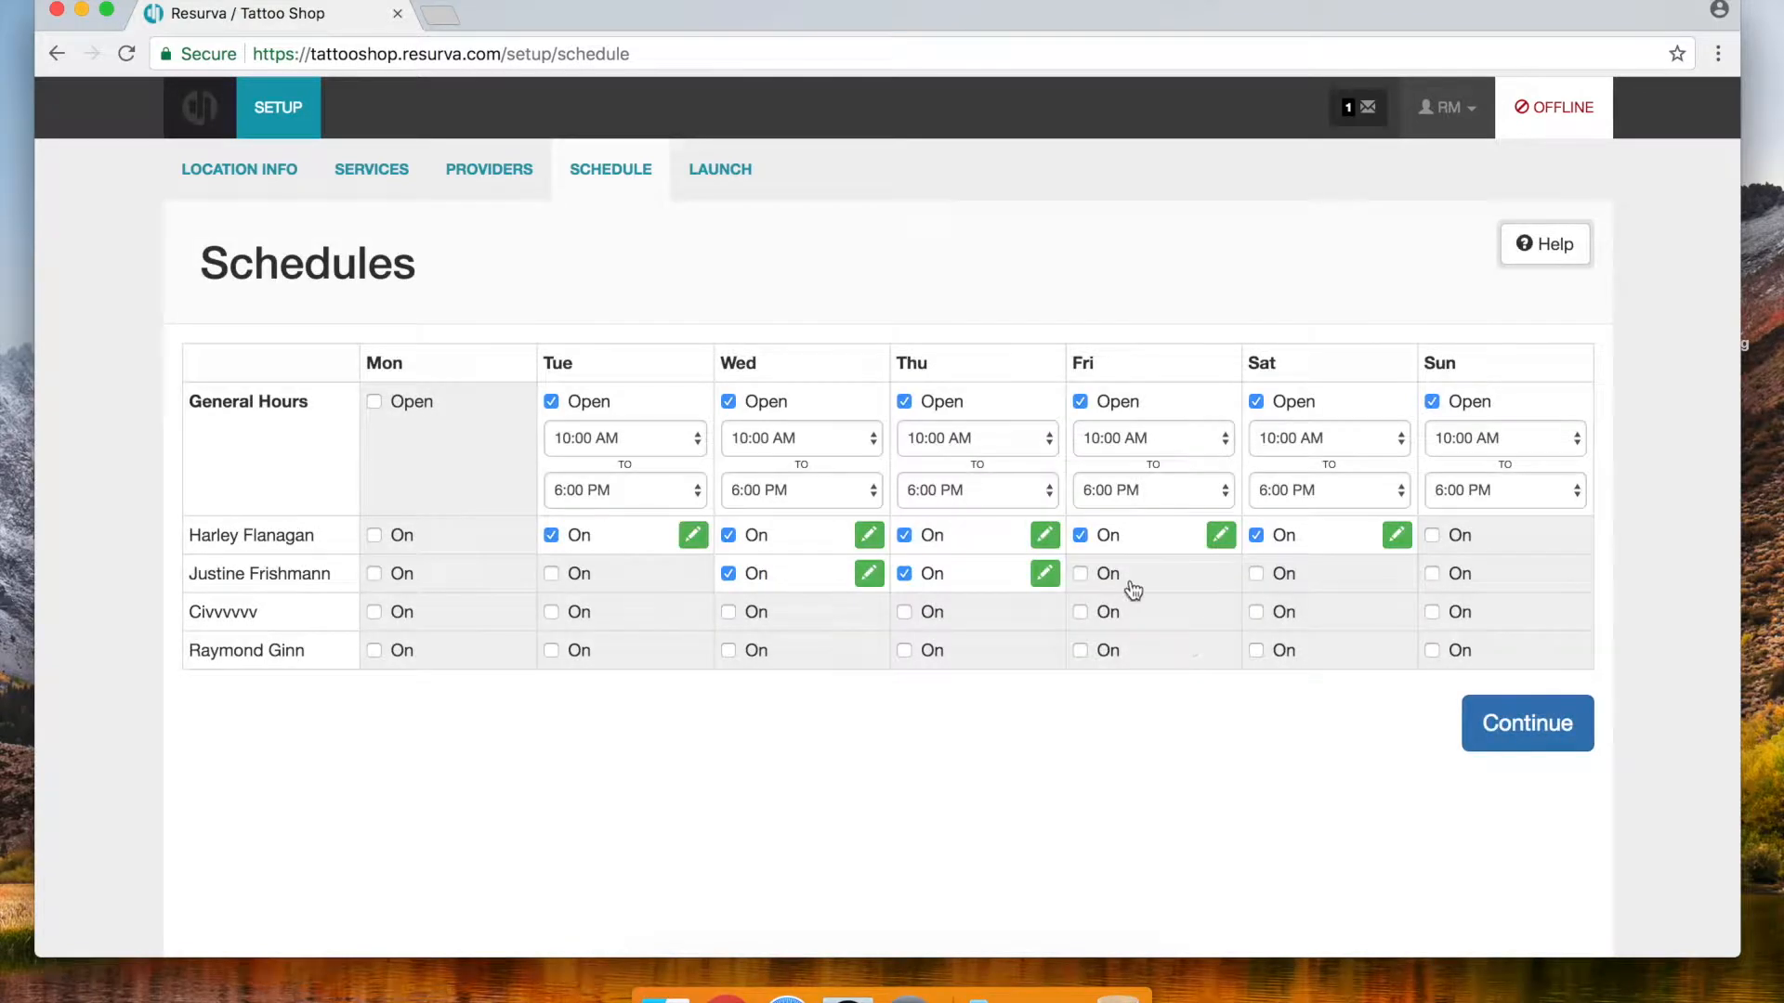
click(1084, 575)
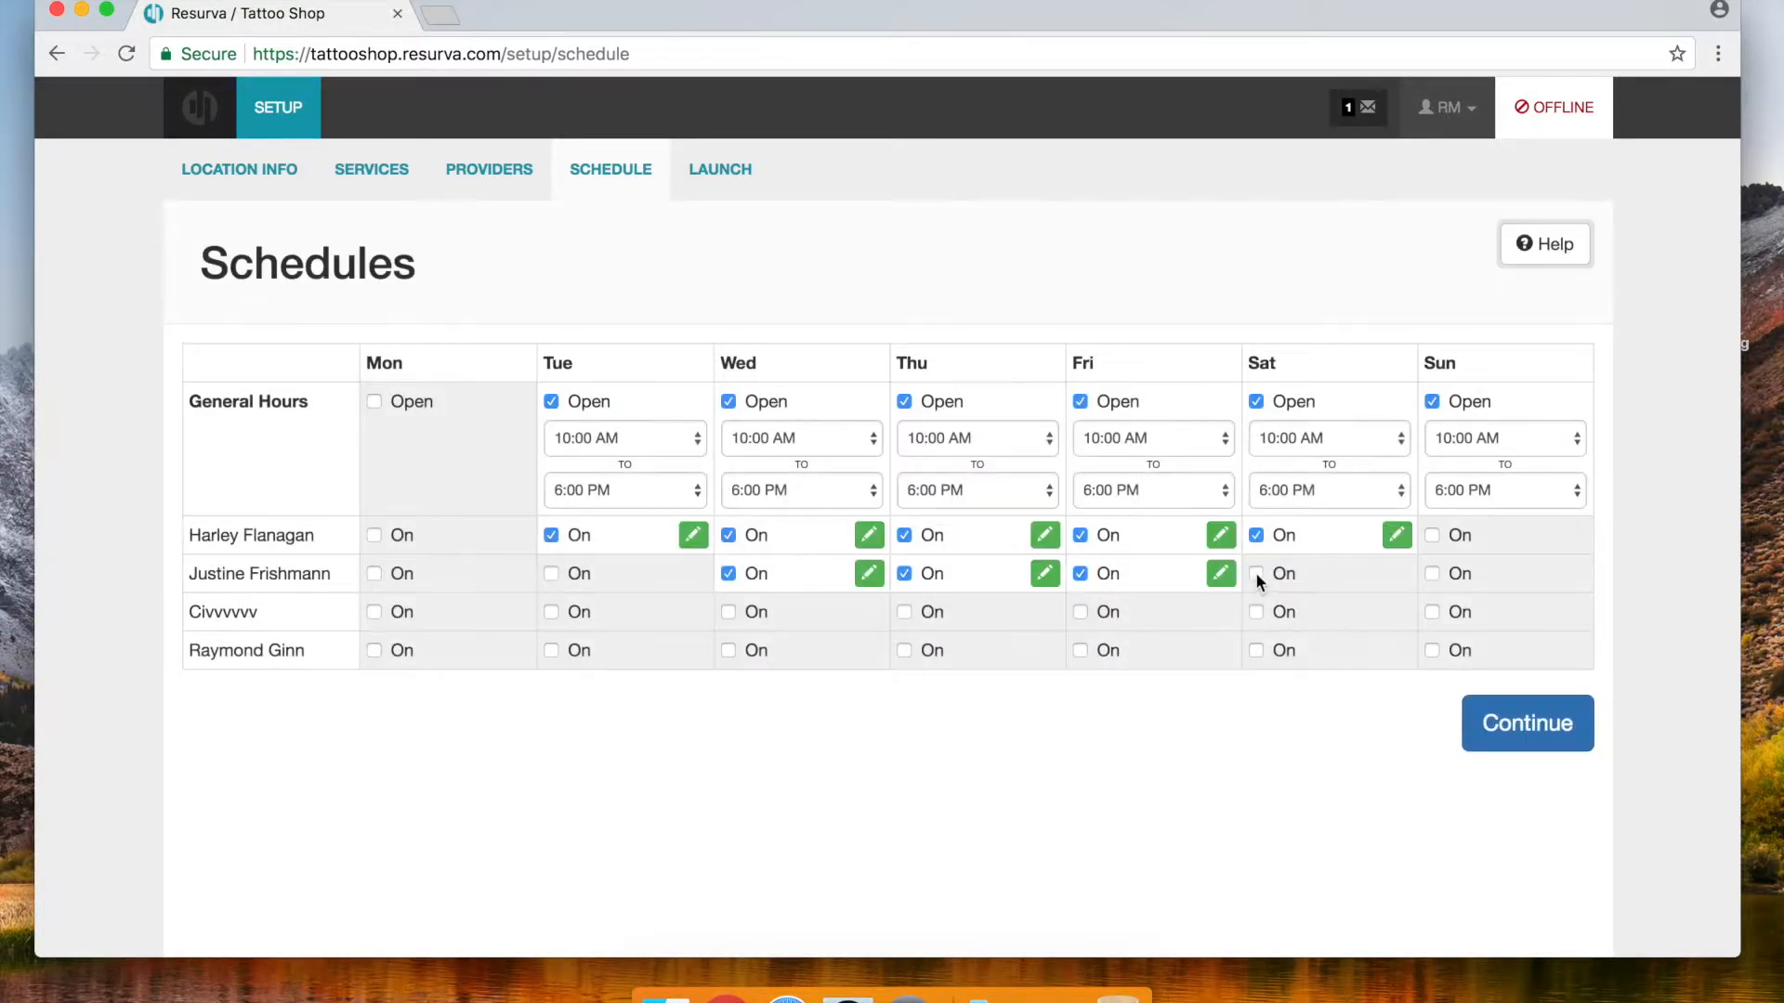
click(1257, 574)
click(1432, 574)
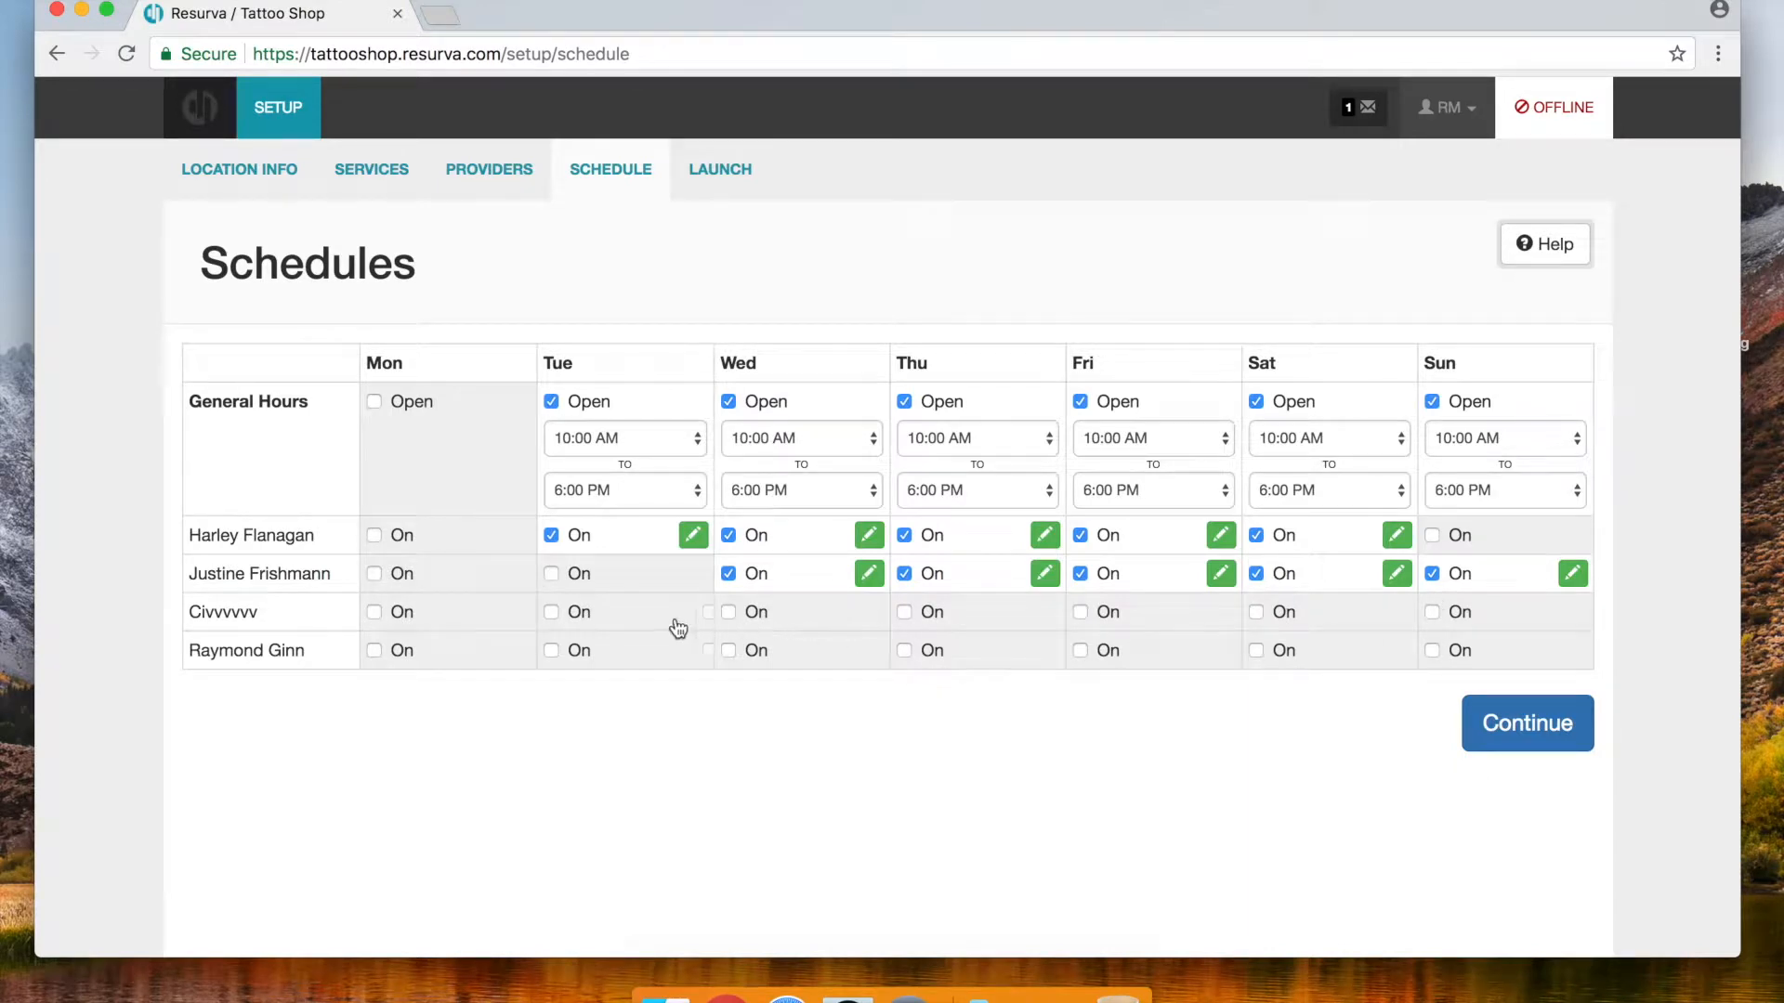
Schedule the third provider Wednesday–Sunday and the fourth Tuesday–Saturday, opening the third's Friday hours
click(730, 614)
click(905, 614)
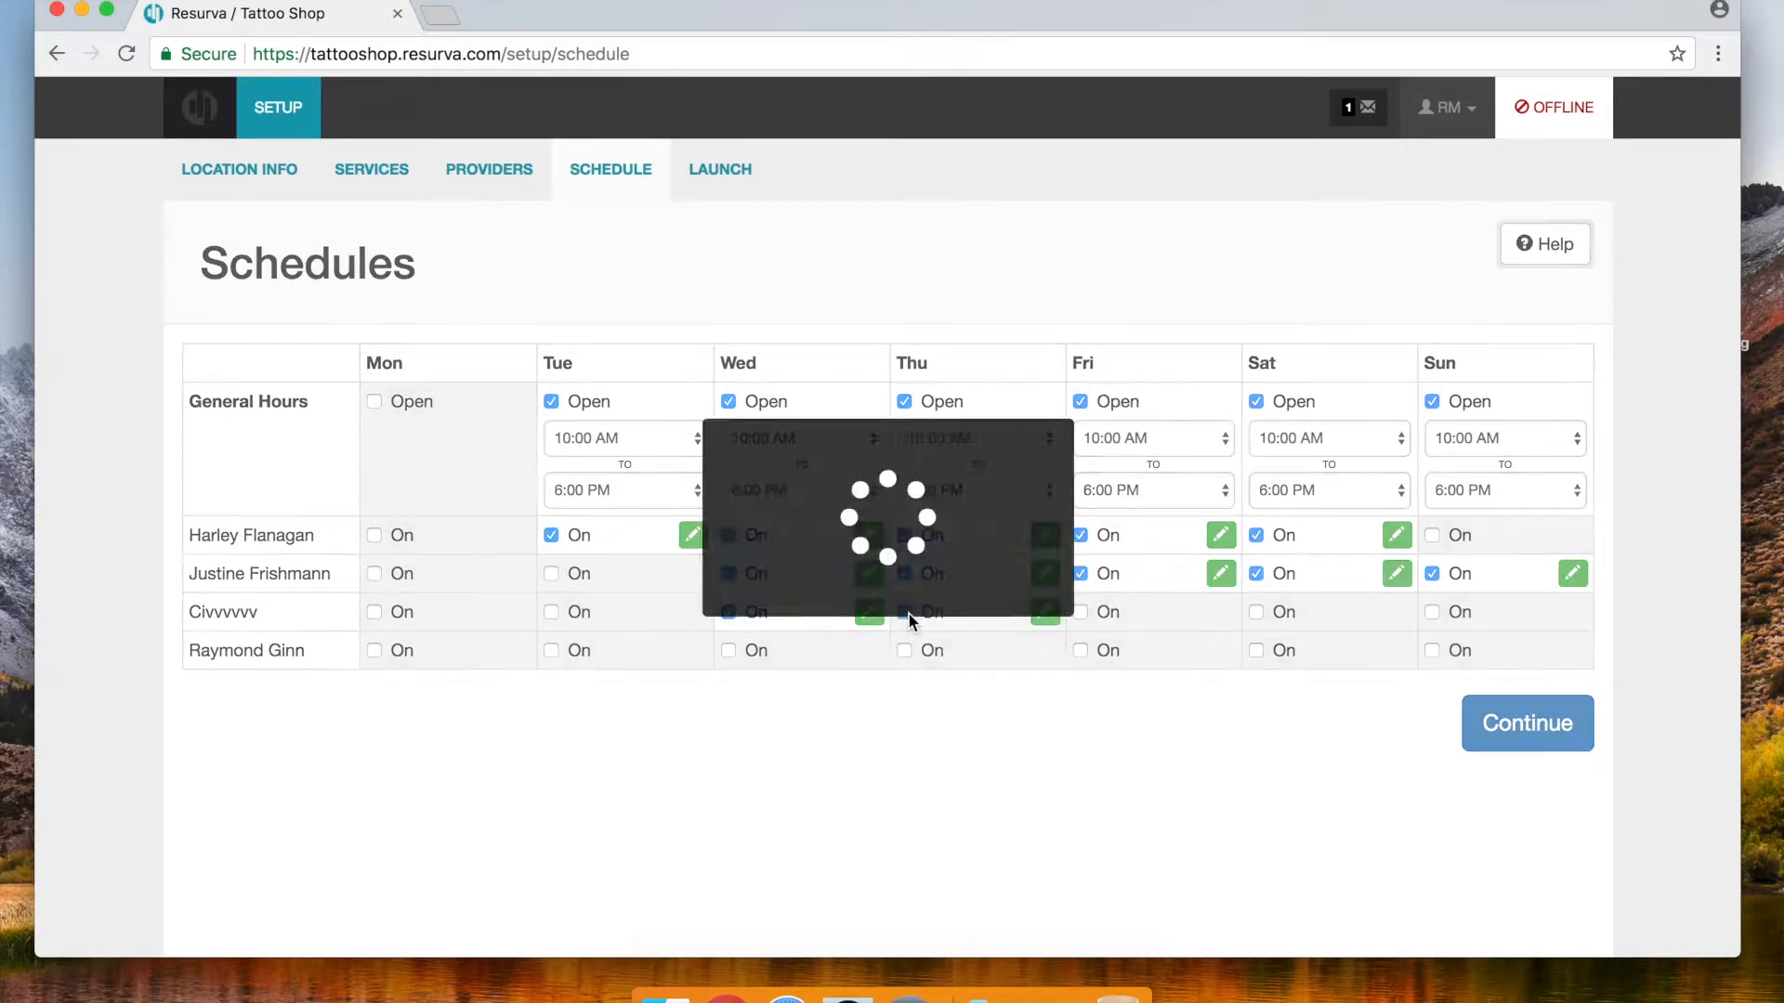
click(1081, 613)
click(1257, 614)
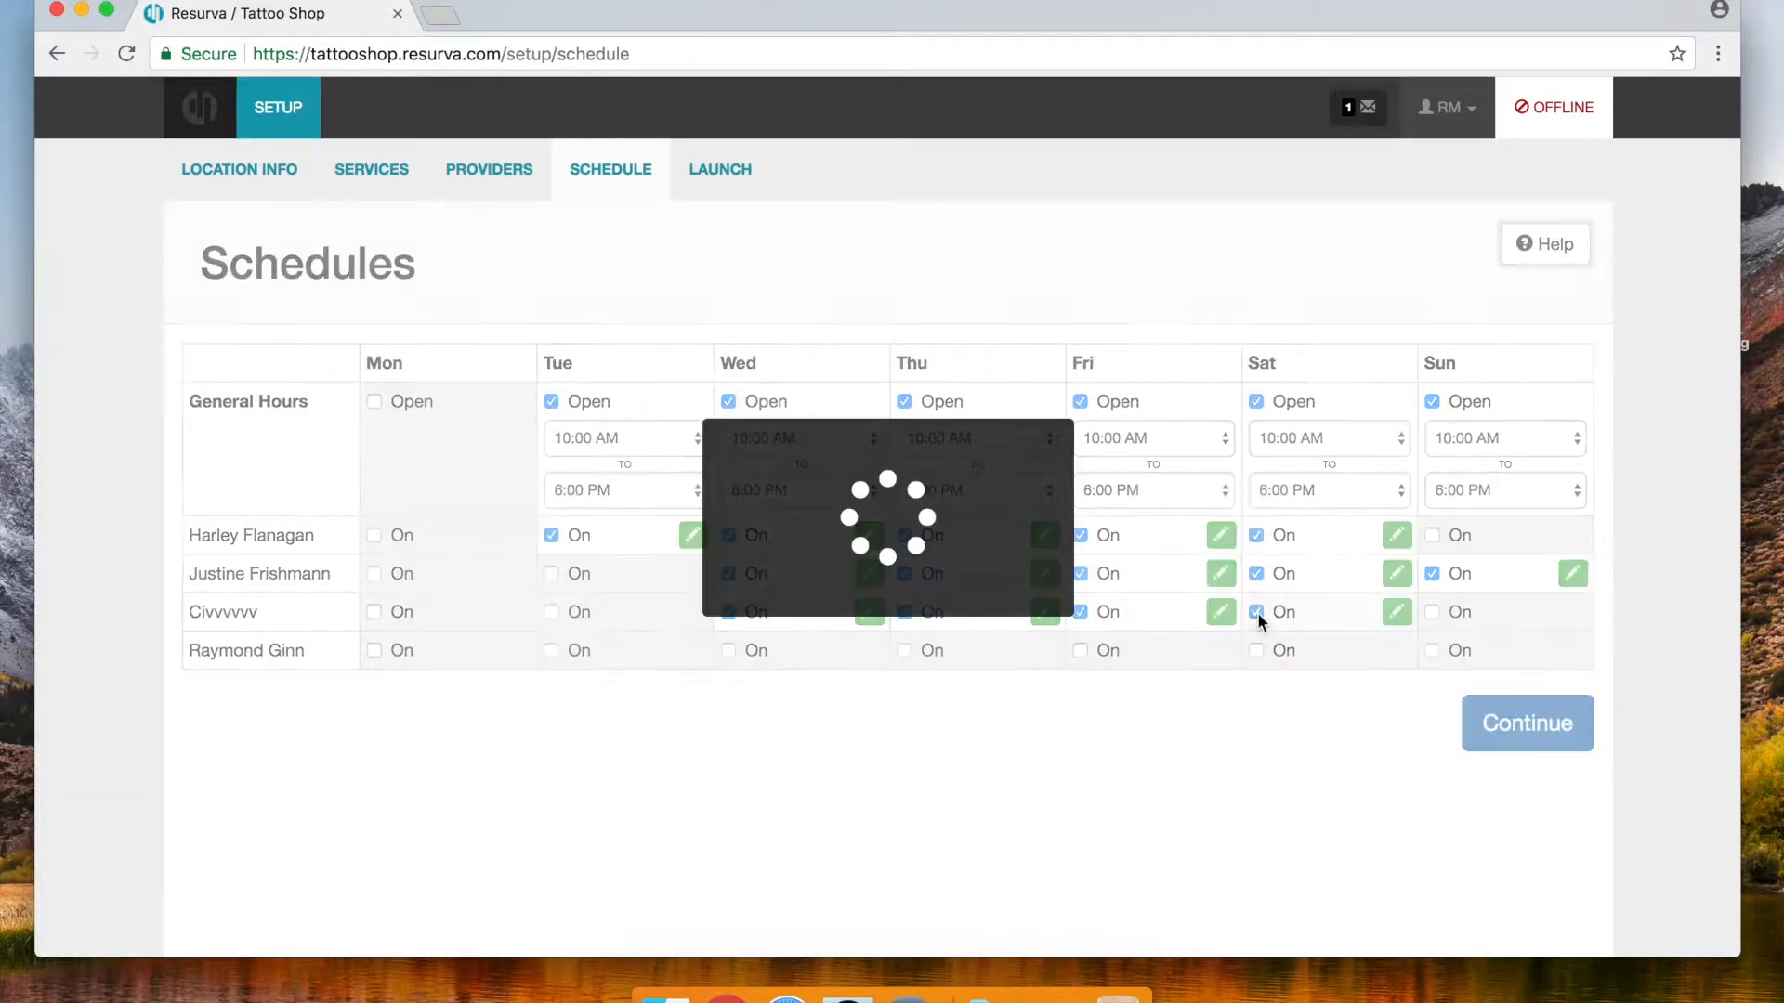
click(1432, 612)
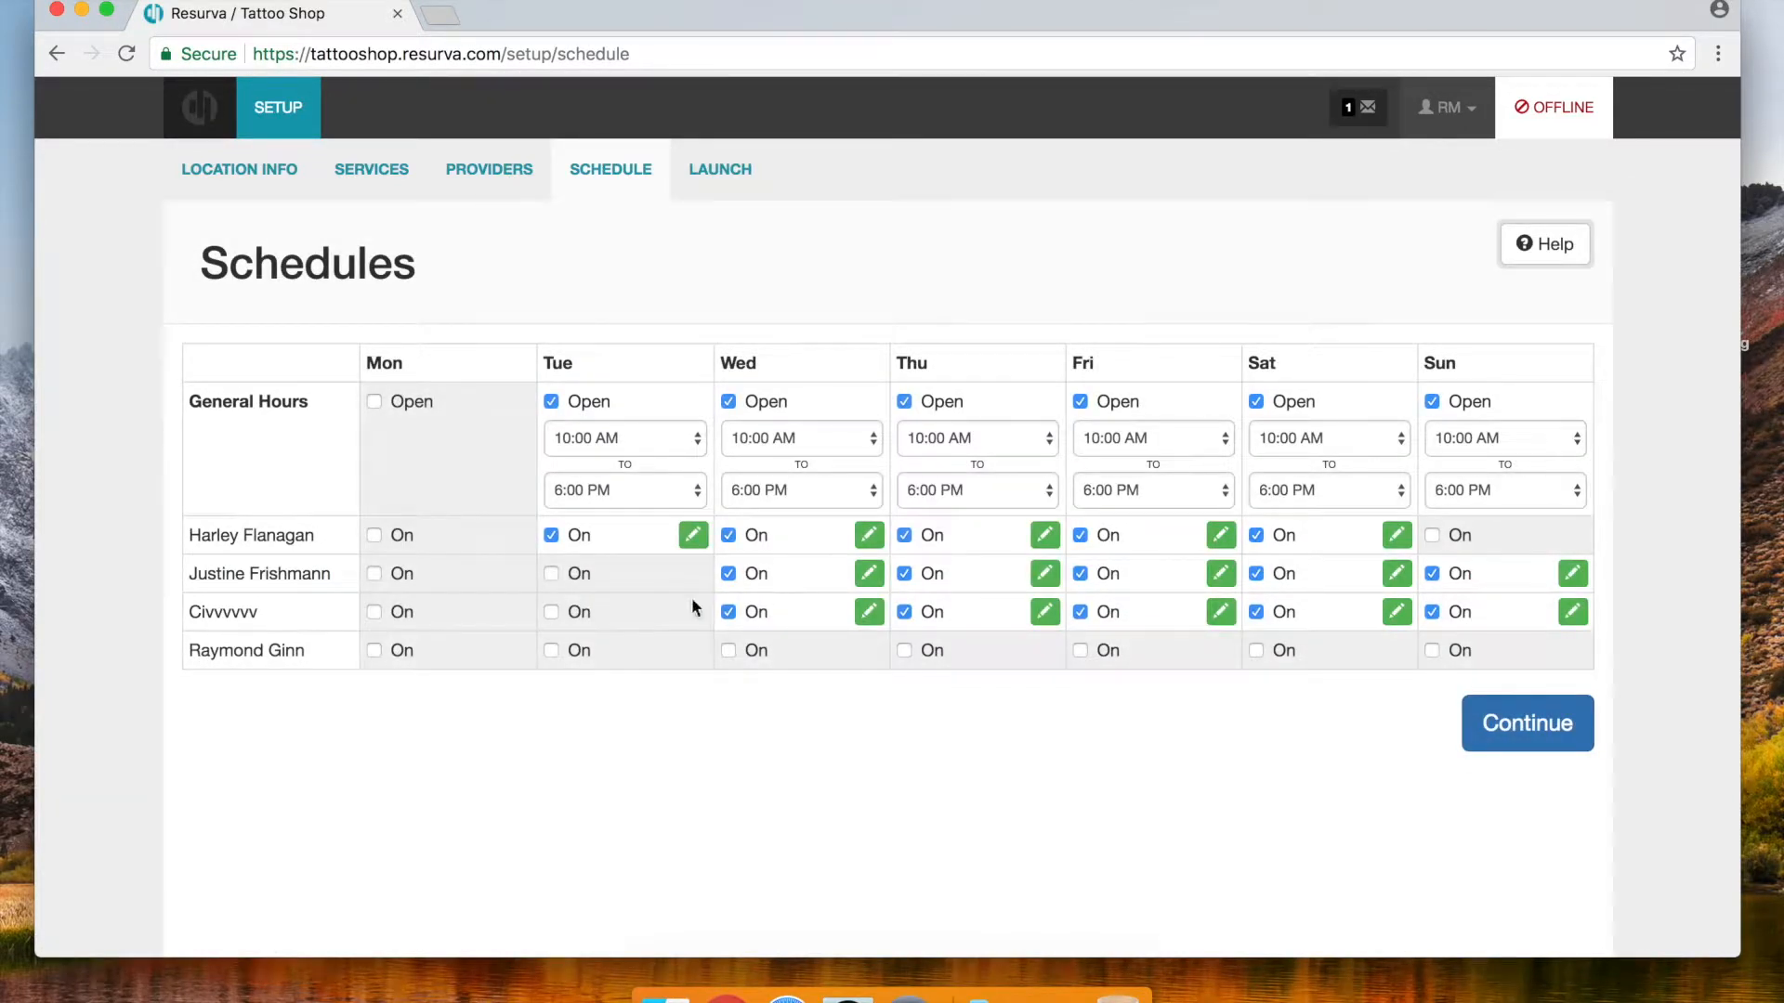
click(551, 651)
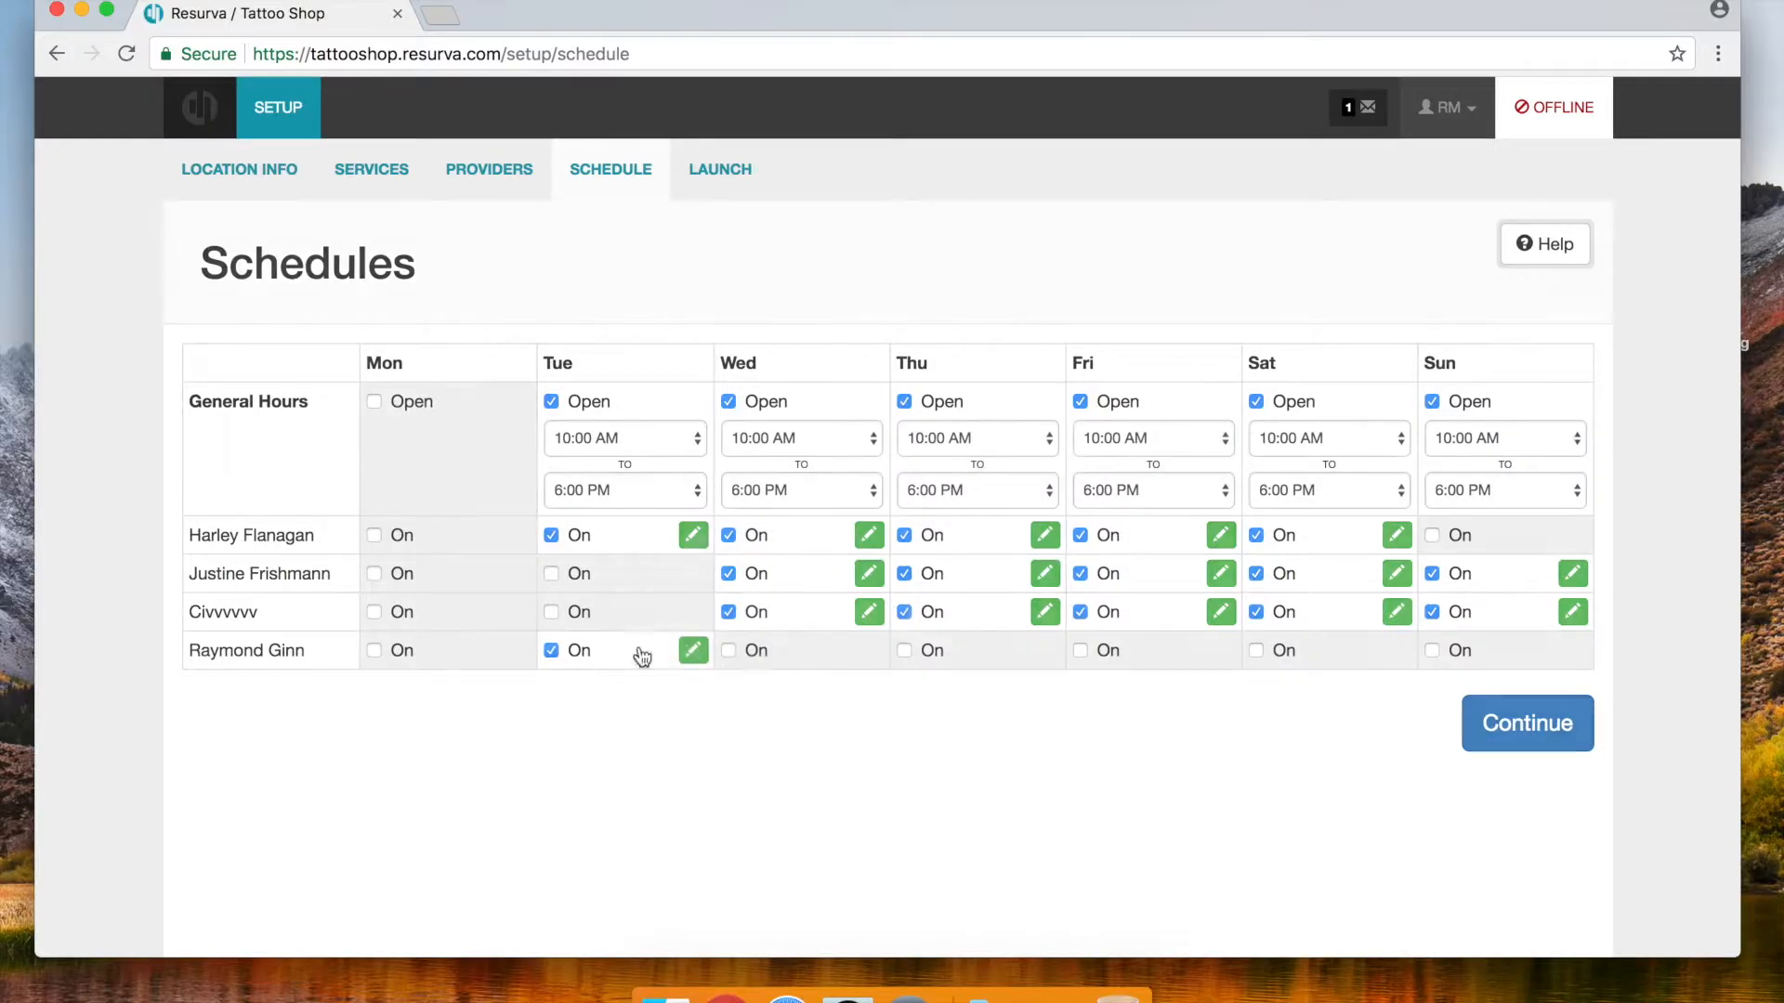
click(729, 650)
click(904, 650)
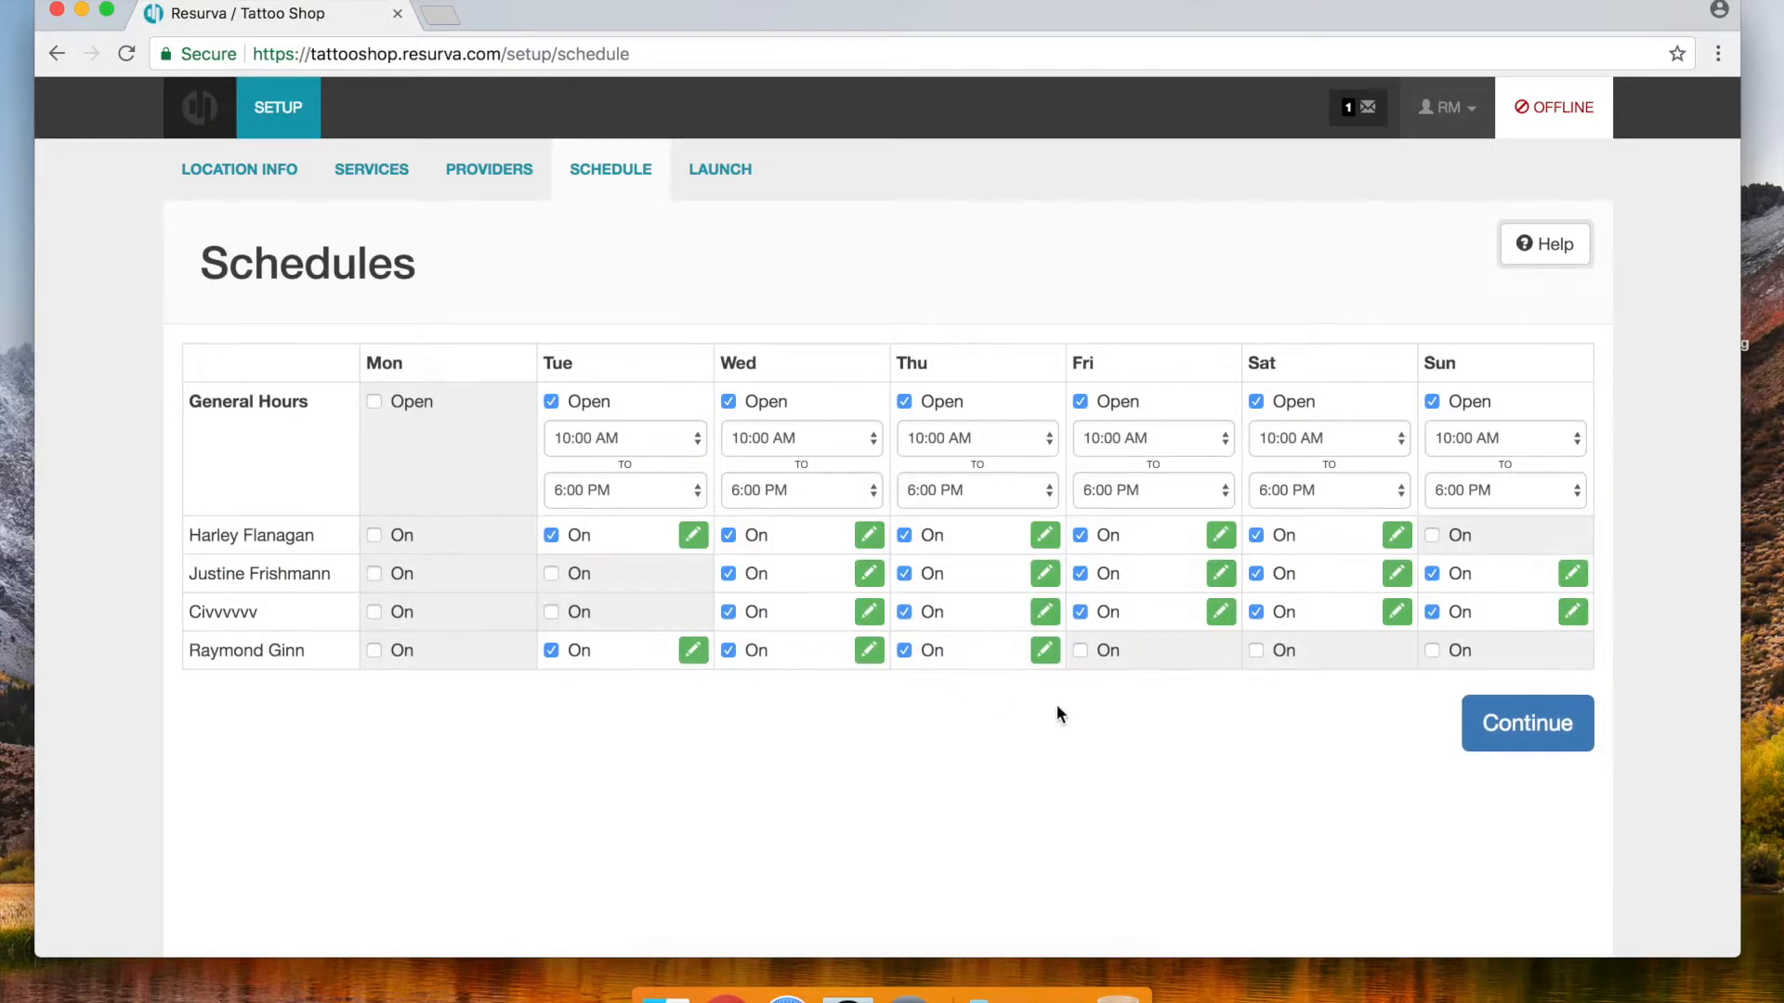
click(1079, 652)
click(1256, 651)
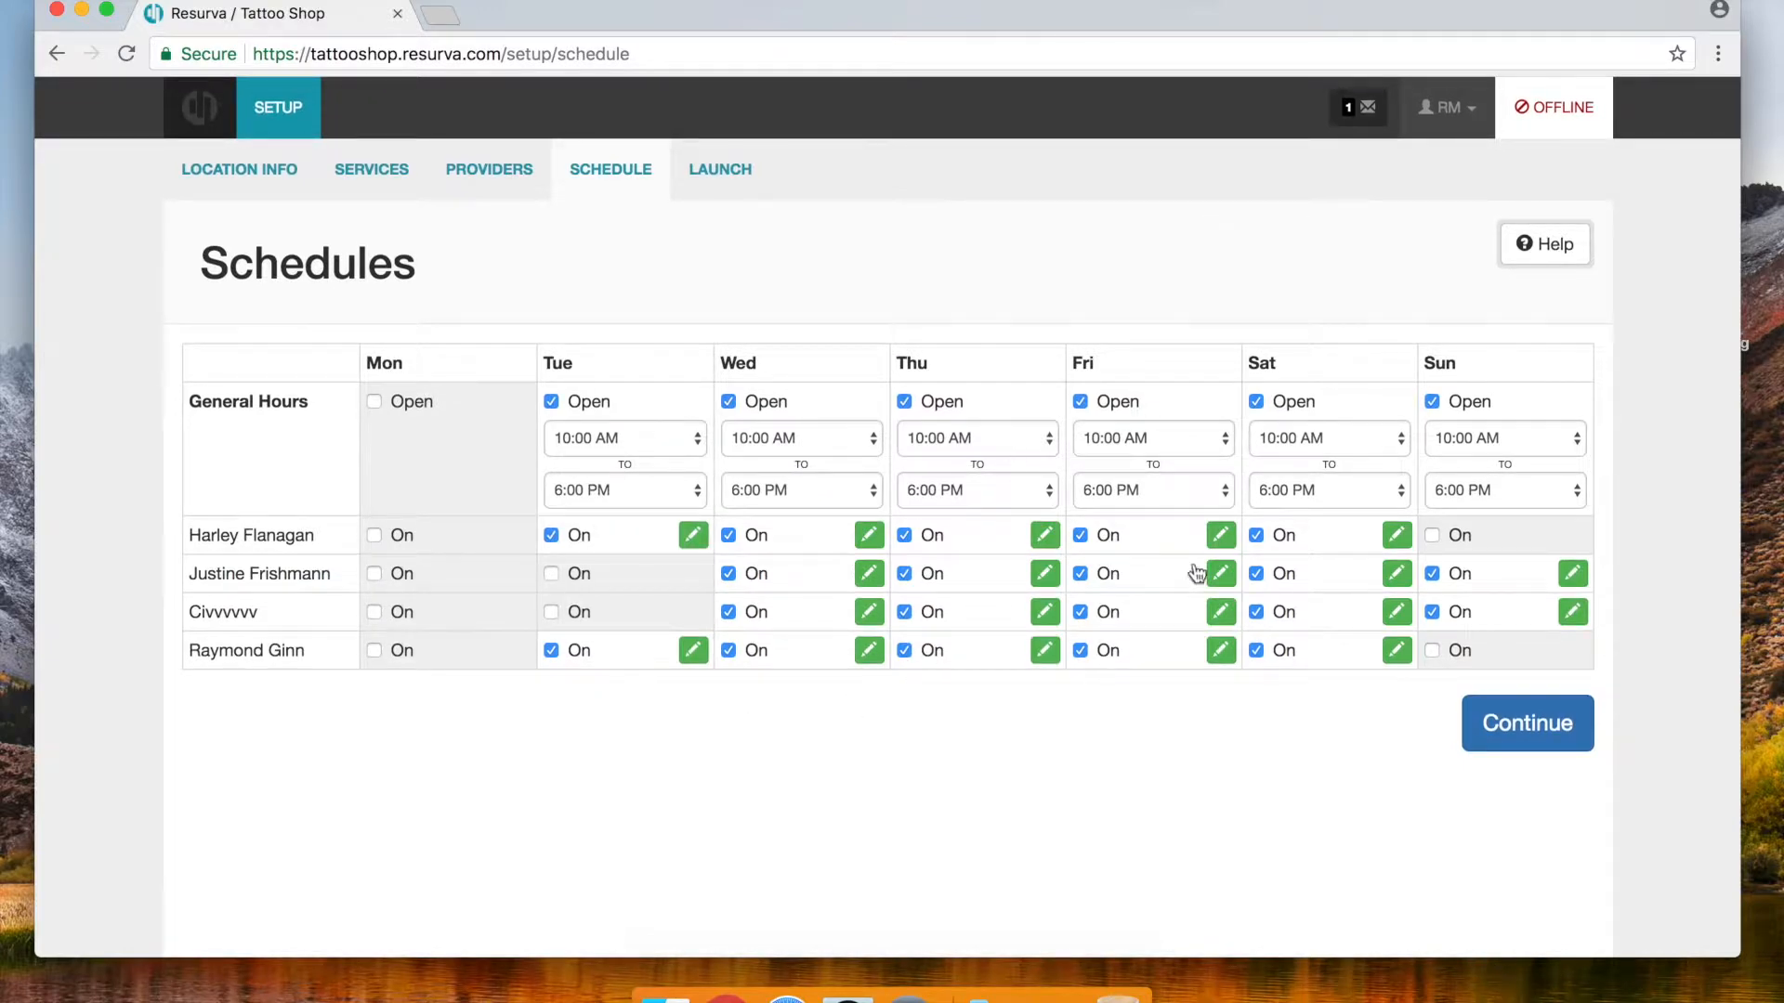
click(1221, 612)
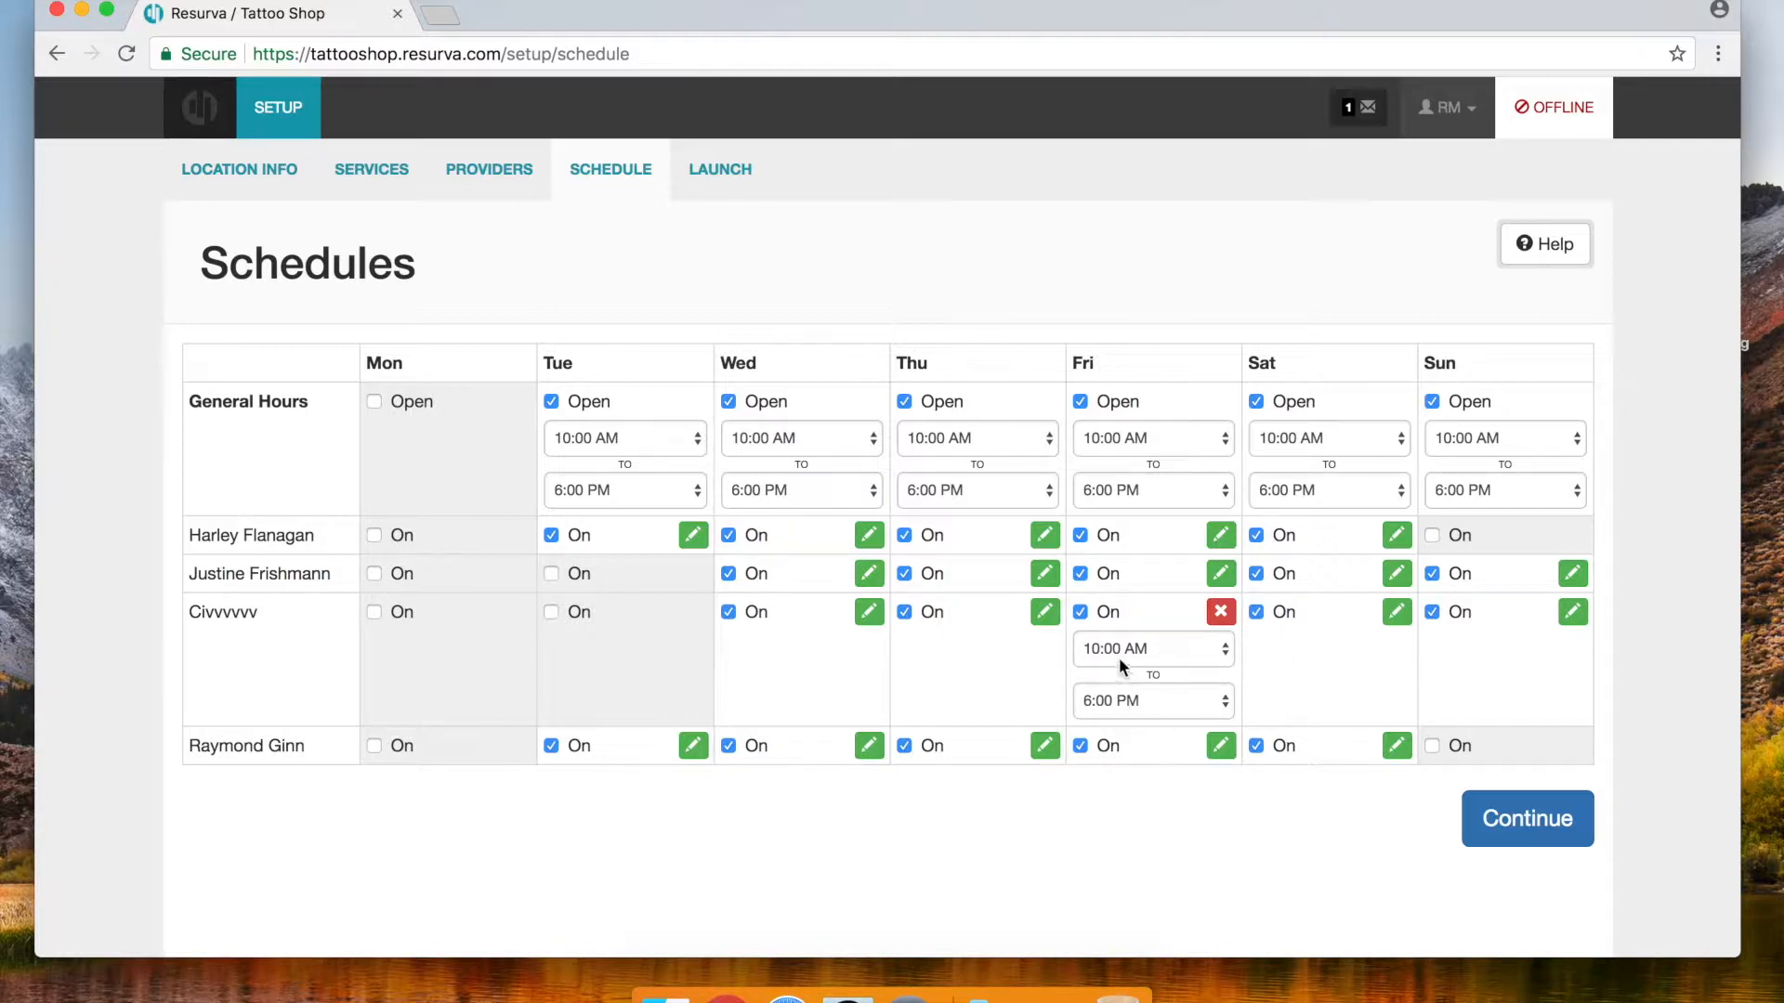
Collapse the third provider's Friday hours and continue to the Launch page
click(1223, 614)
click(1535, 726)
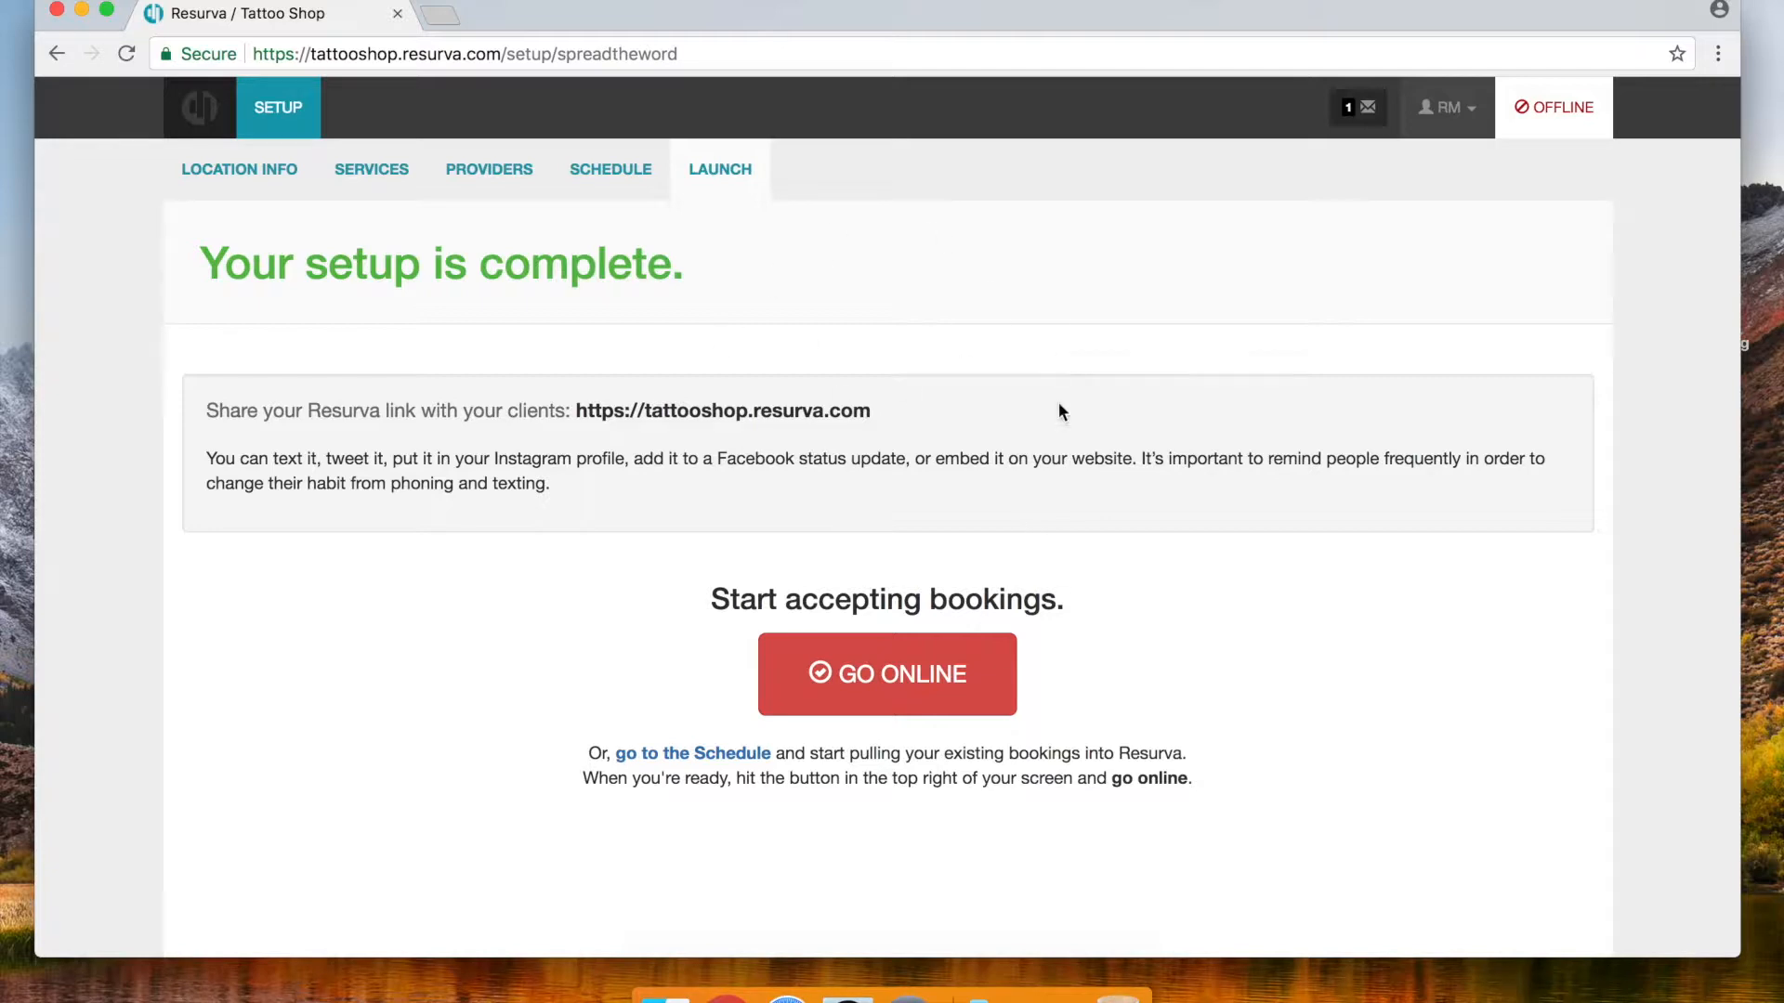
Take the booking site online and enter the shop's phone number in Location Info
click(920, 670)
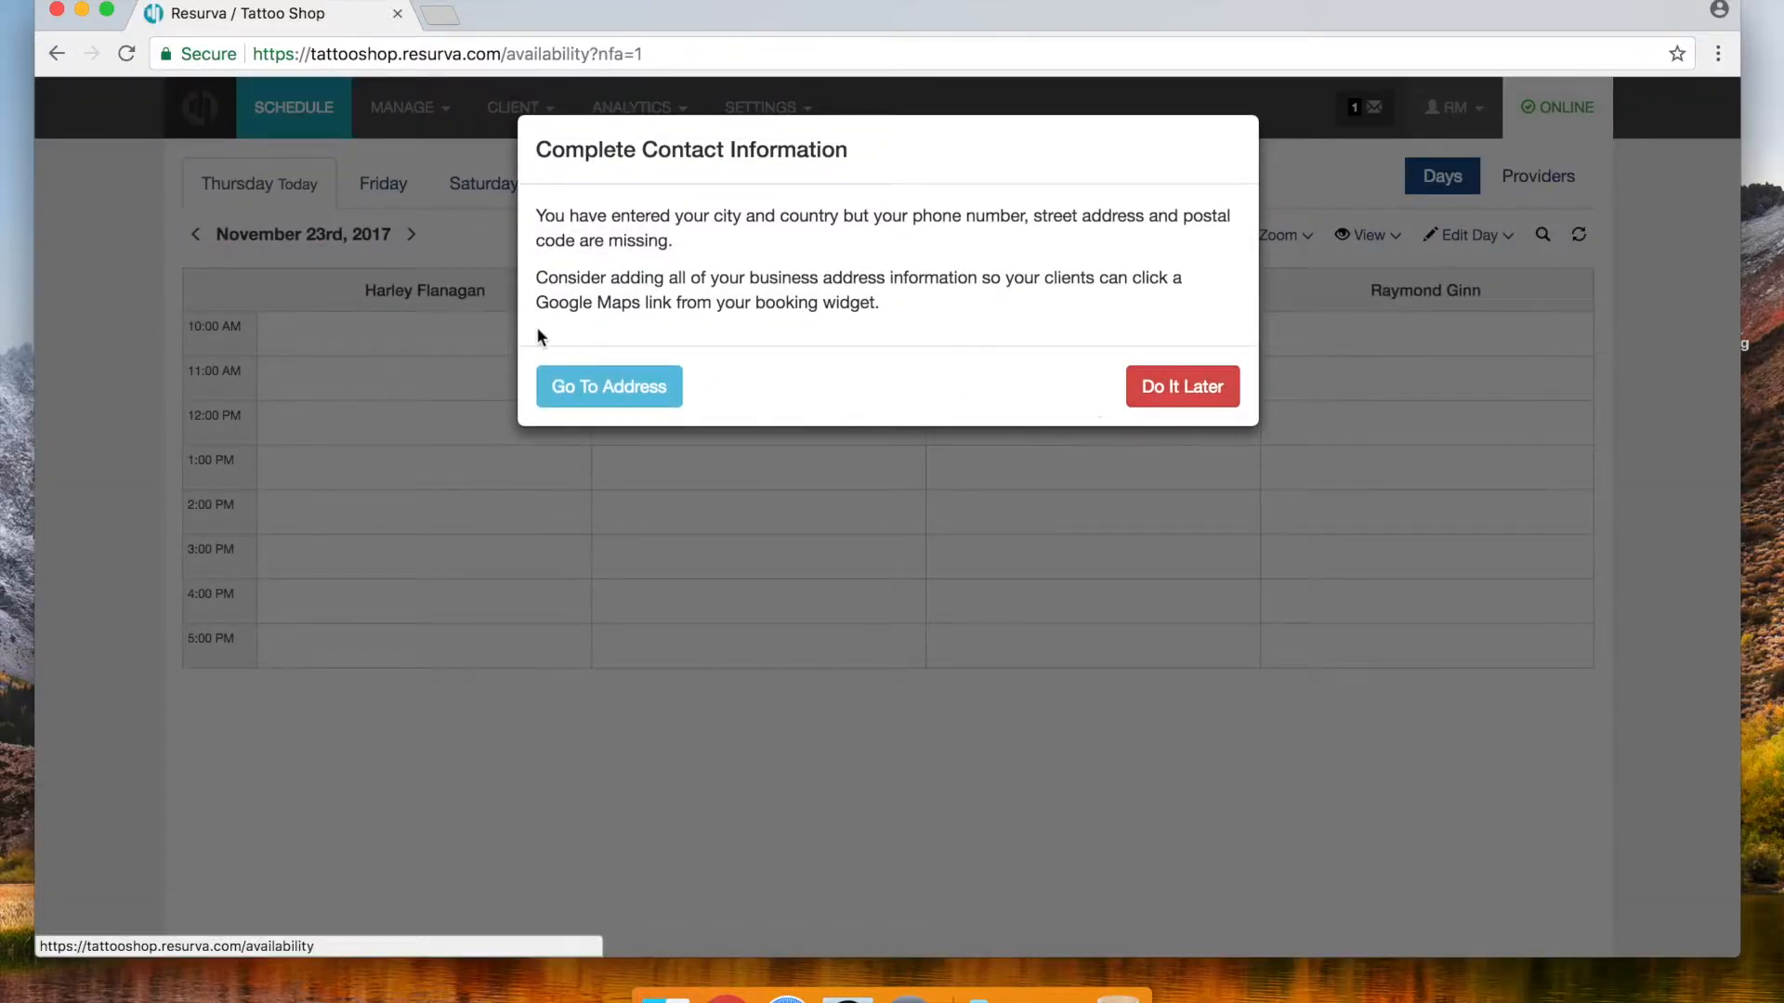
click(585, 386)
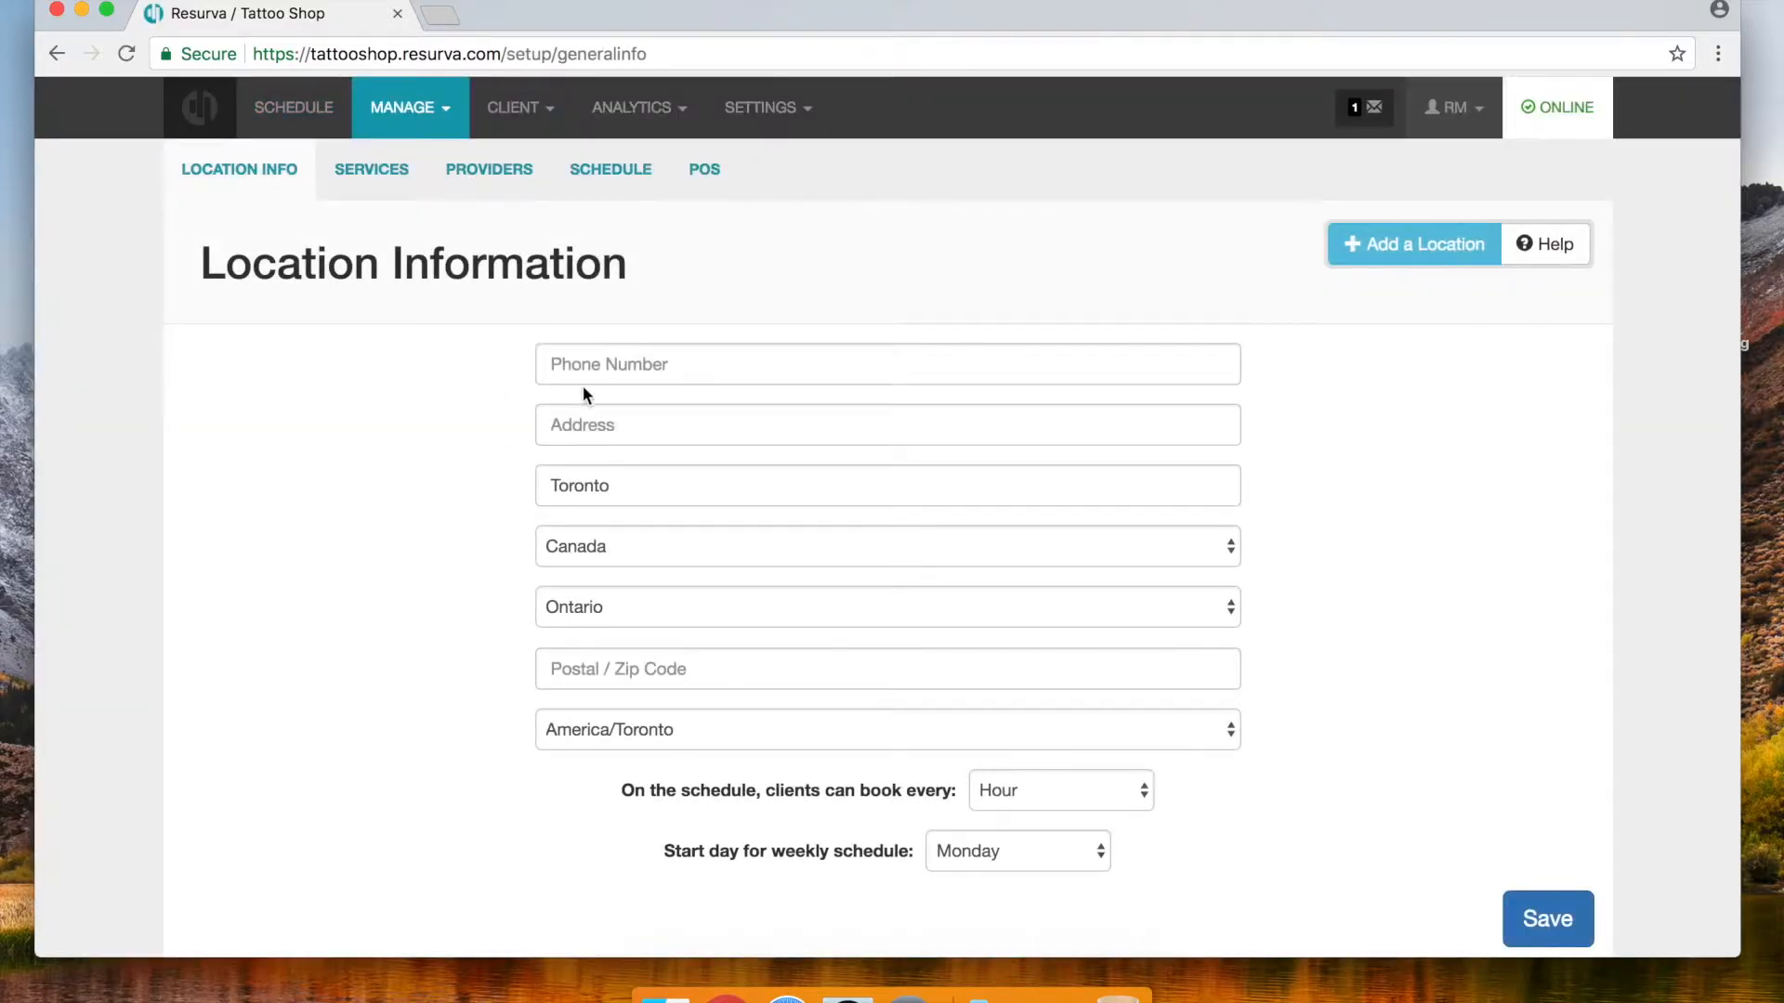
click(611, 363)
text(416)
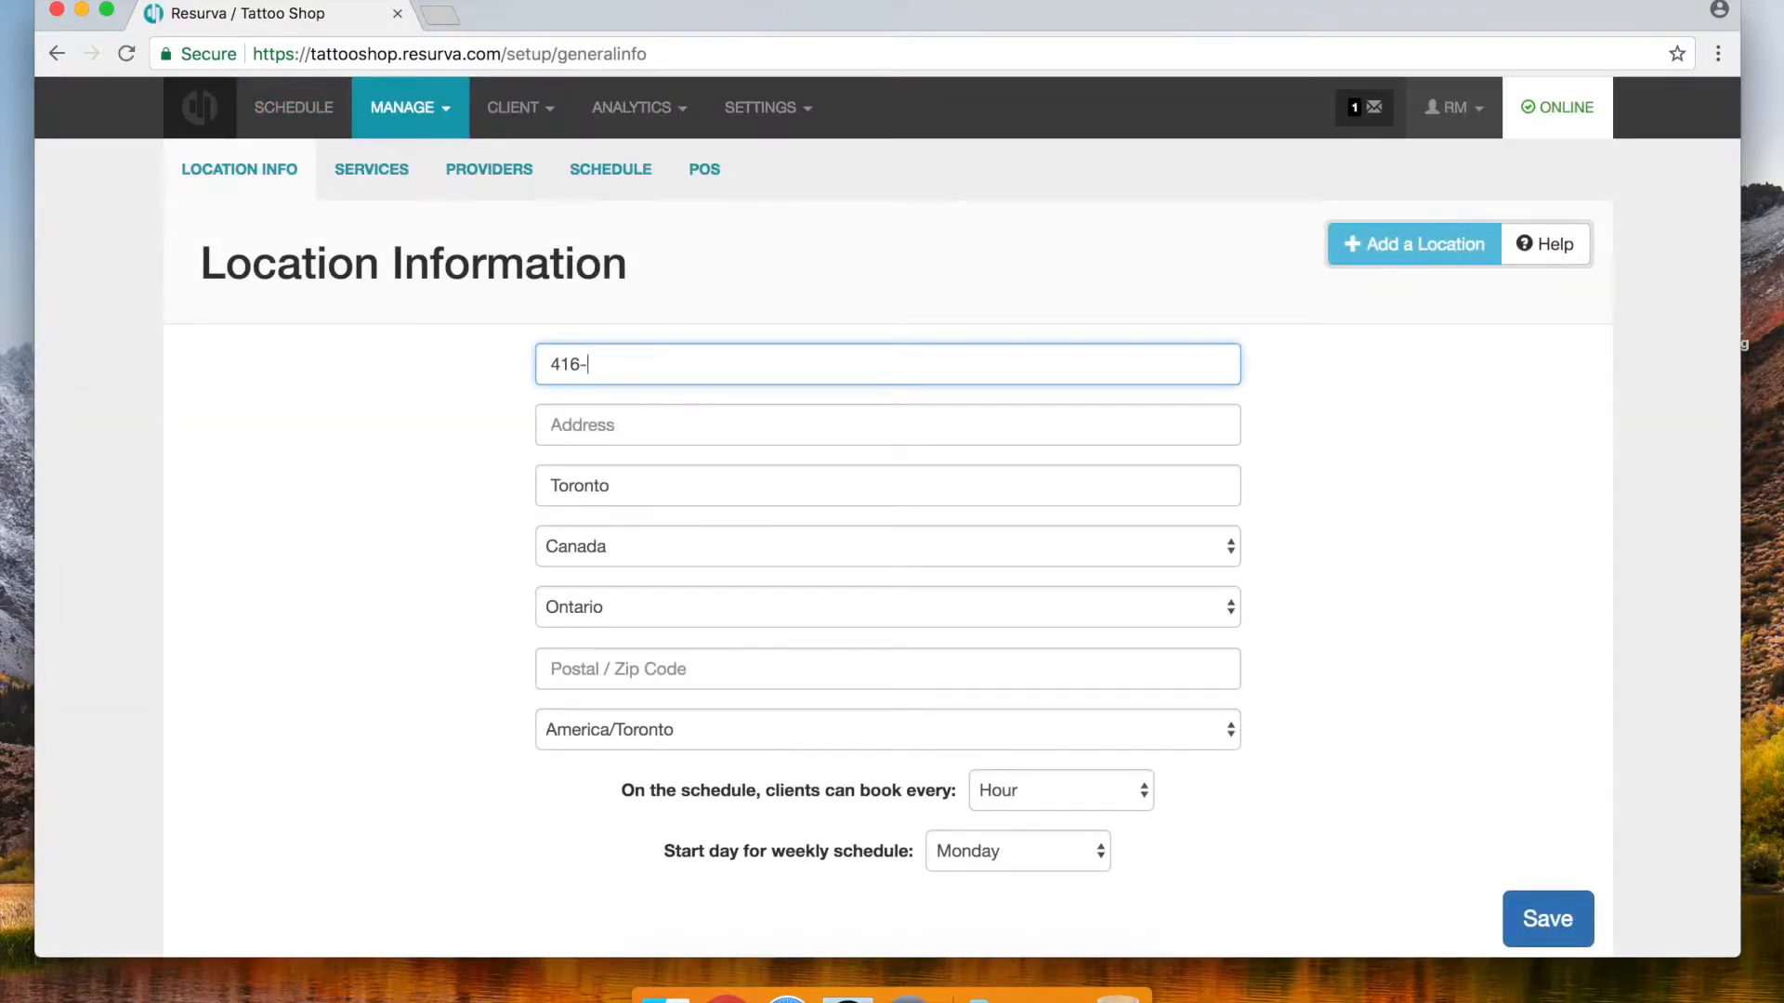
text(-555-5555)
Fill in the shop's street address and postal code and save the location information
click(602, 429)
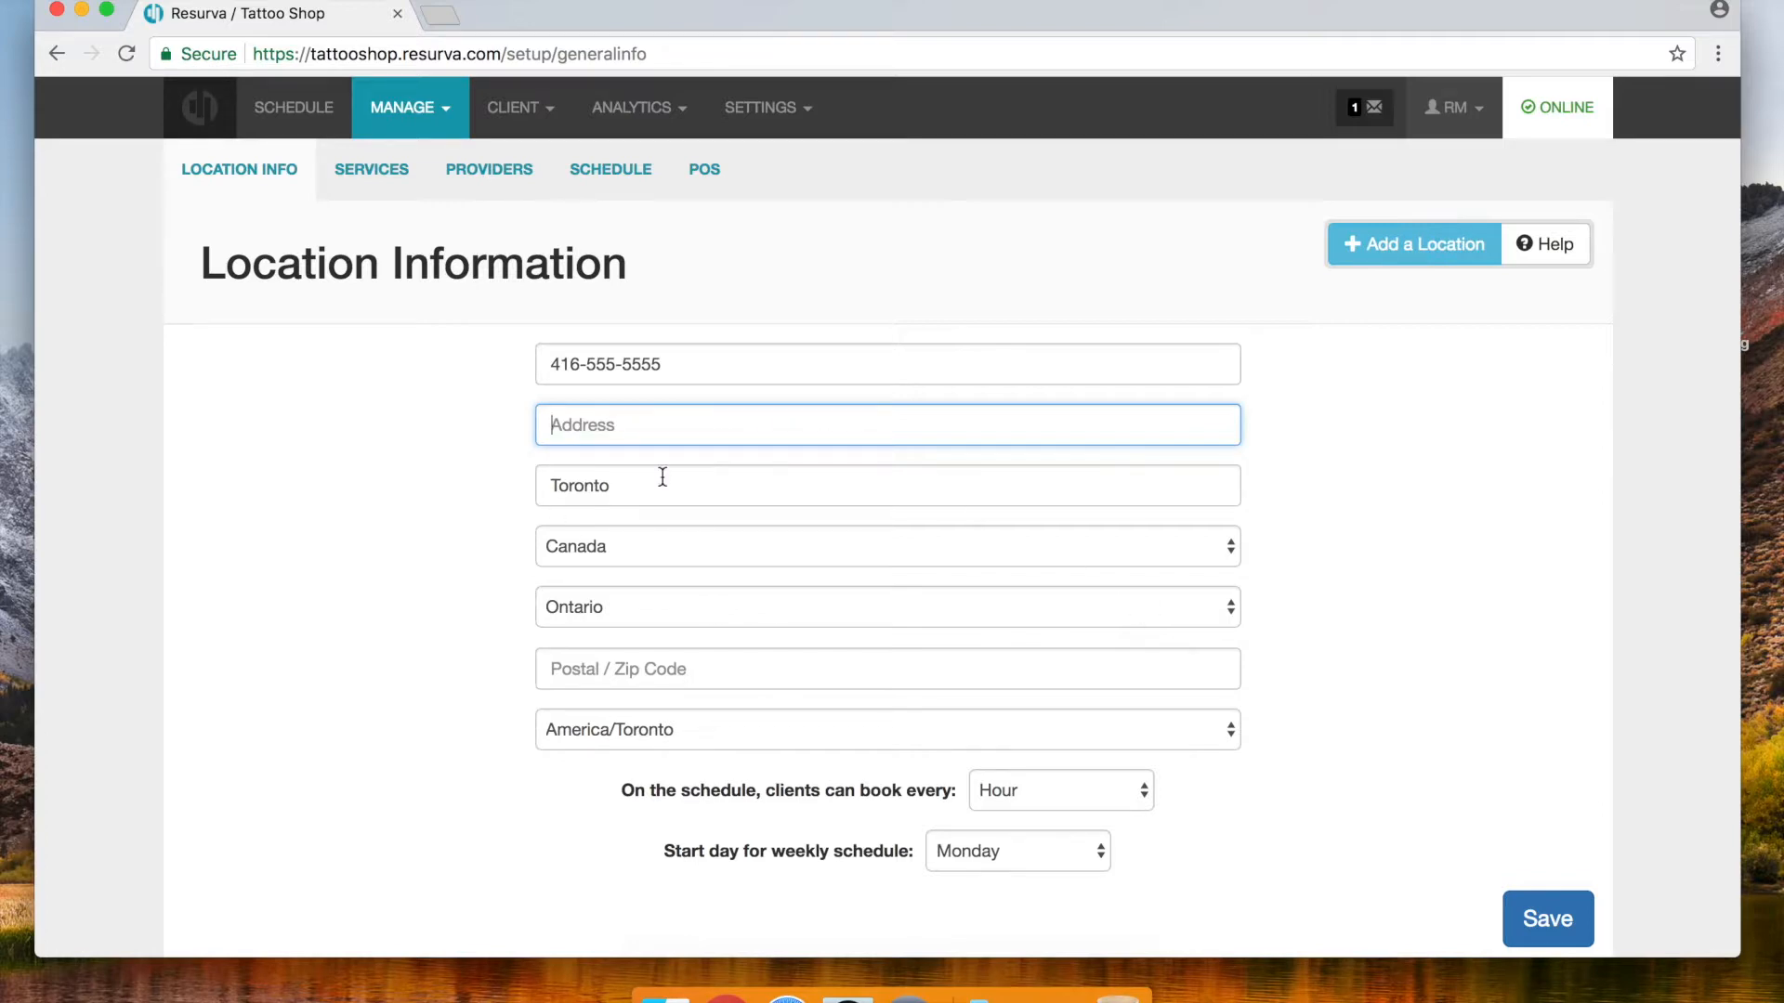
text(123 Tattoo St.)
click(595, 683)
text(M5V 4A3)
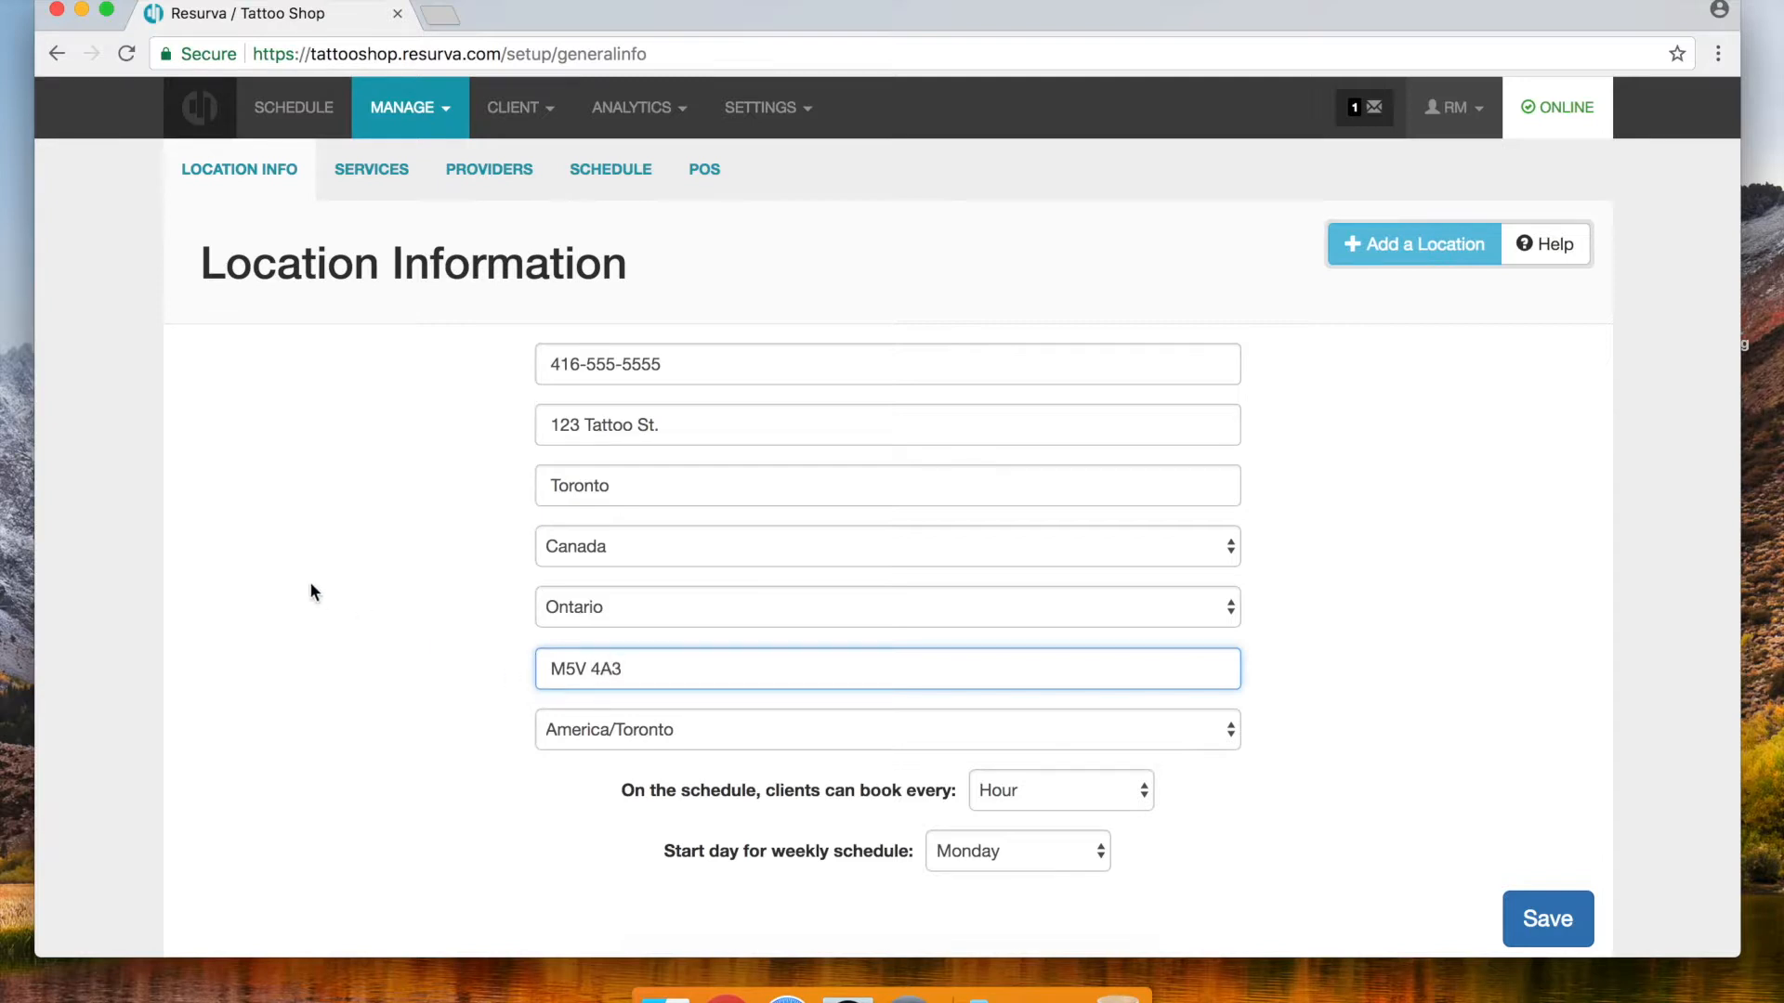
scroll(1436, 499, down, 2)
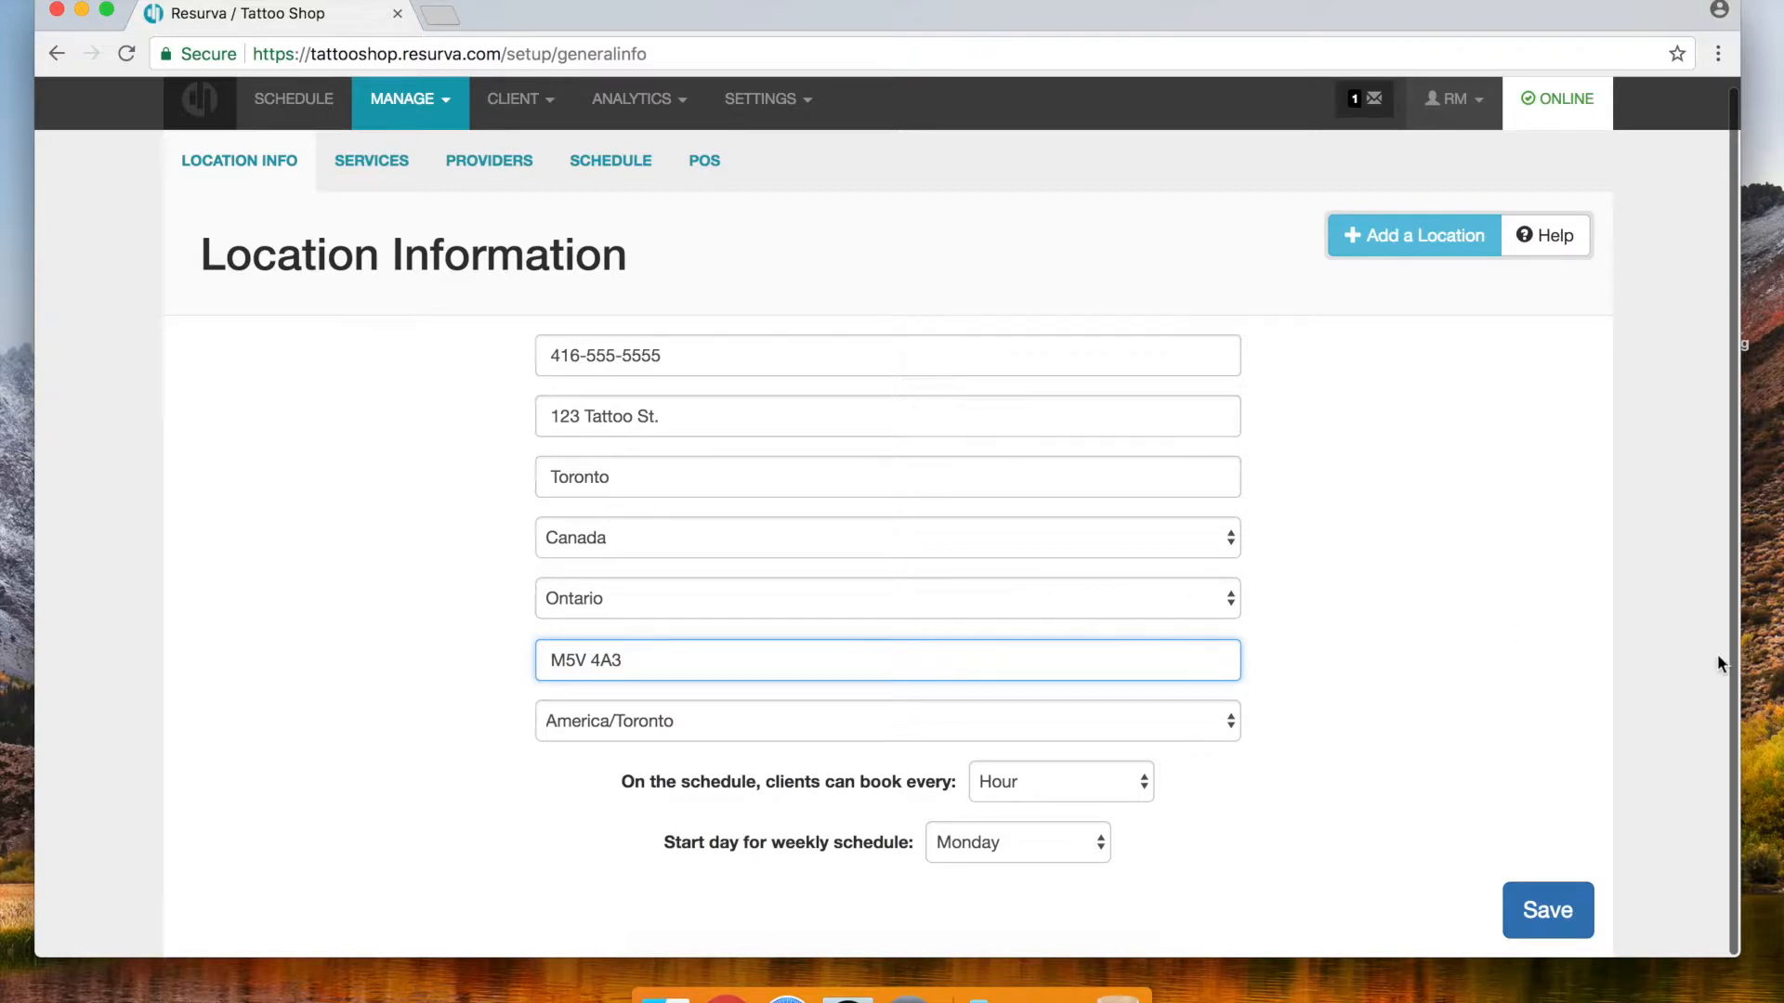
click(1563, 932)
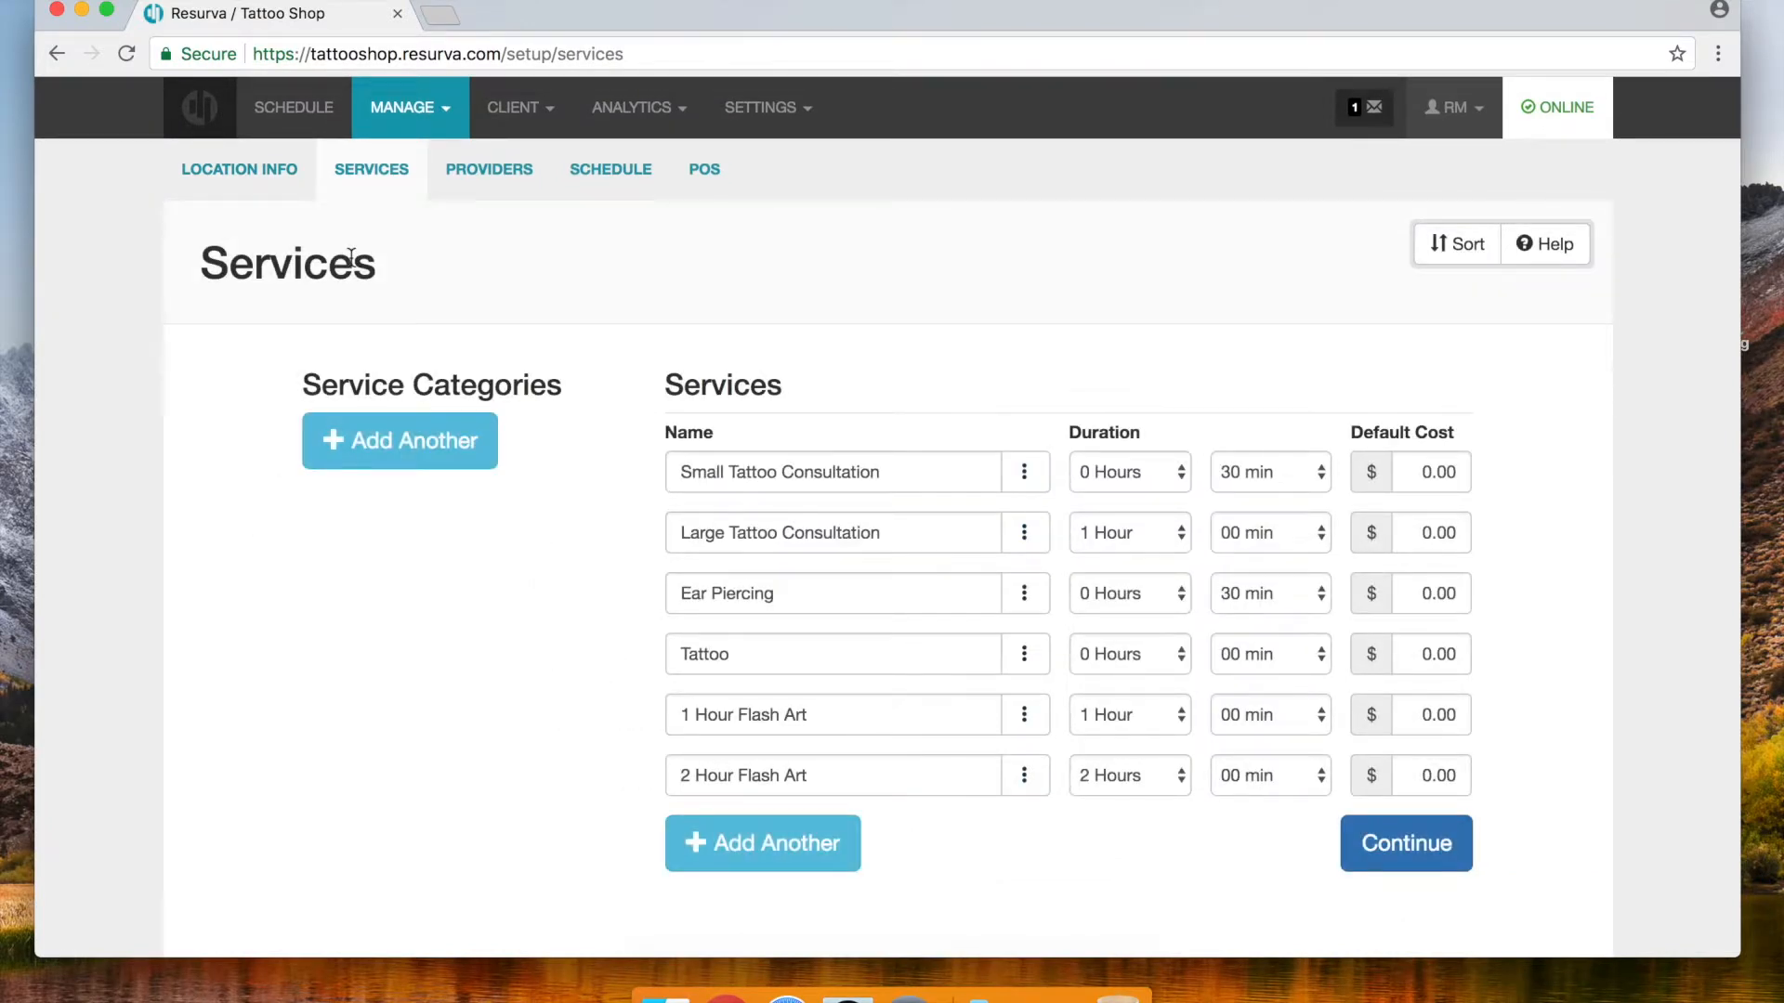
Show the booking schedule with its zoom set to 200%
click(284, 109)
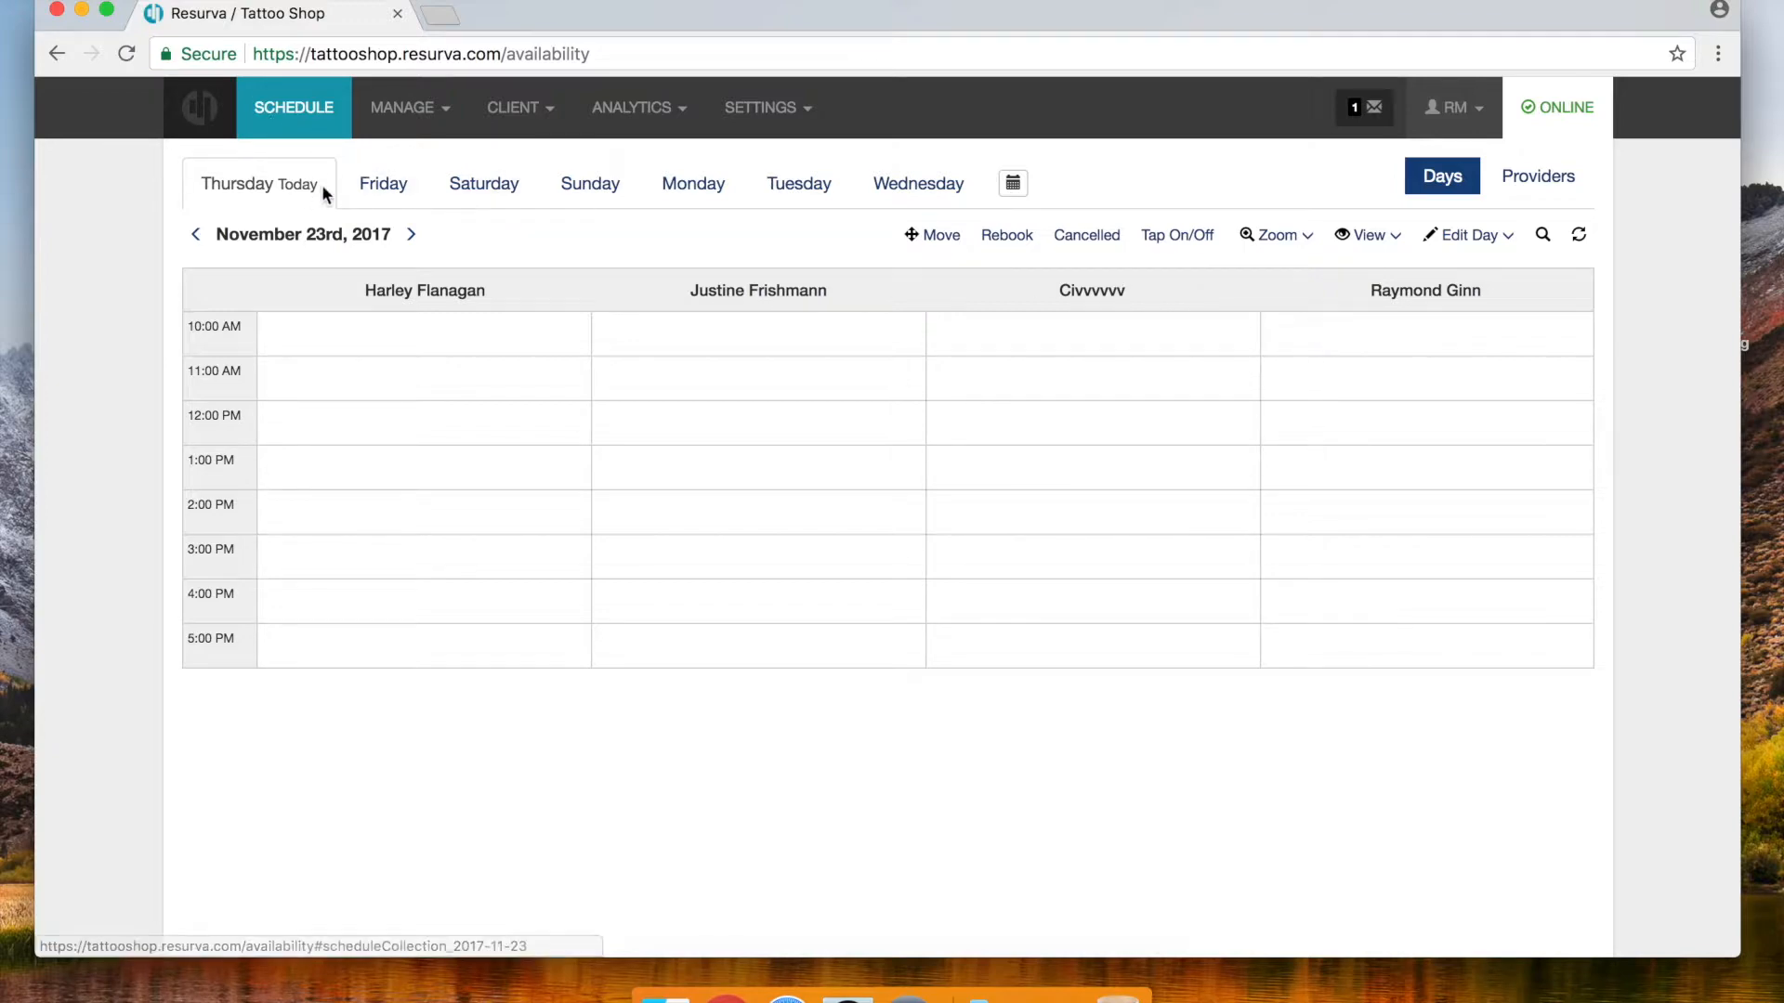
click(1289, 244)
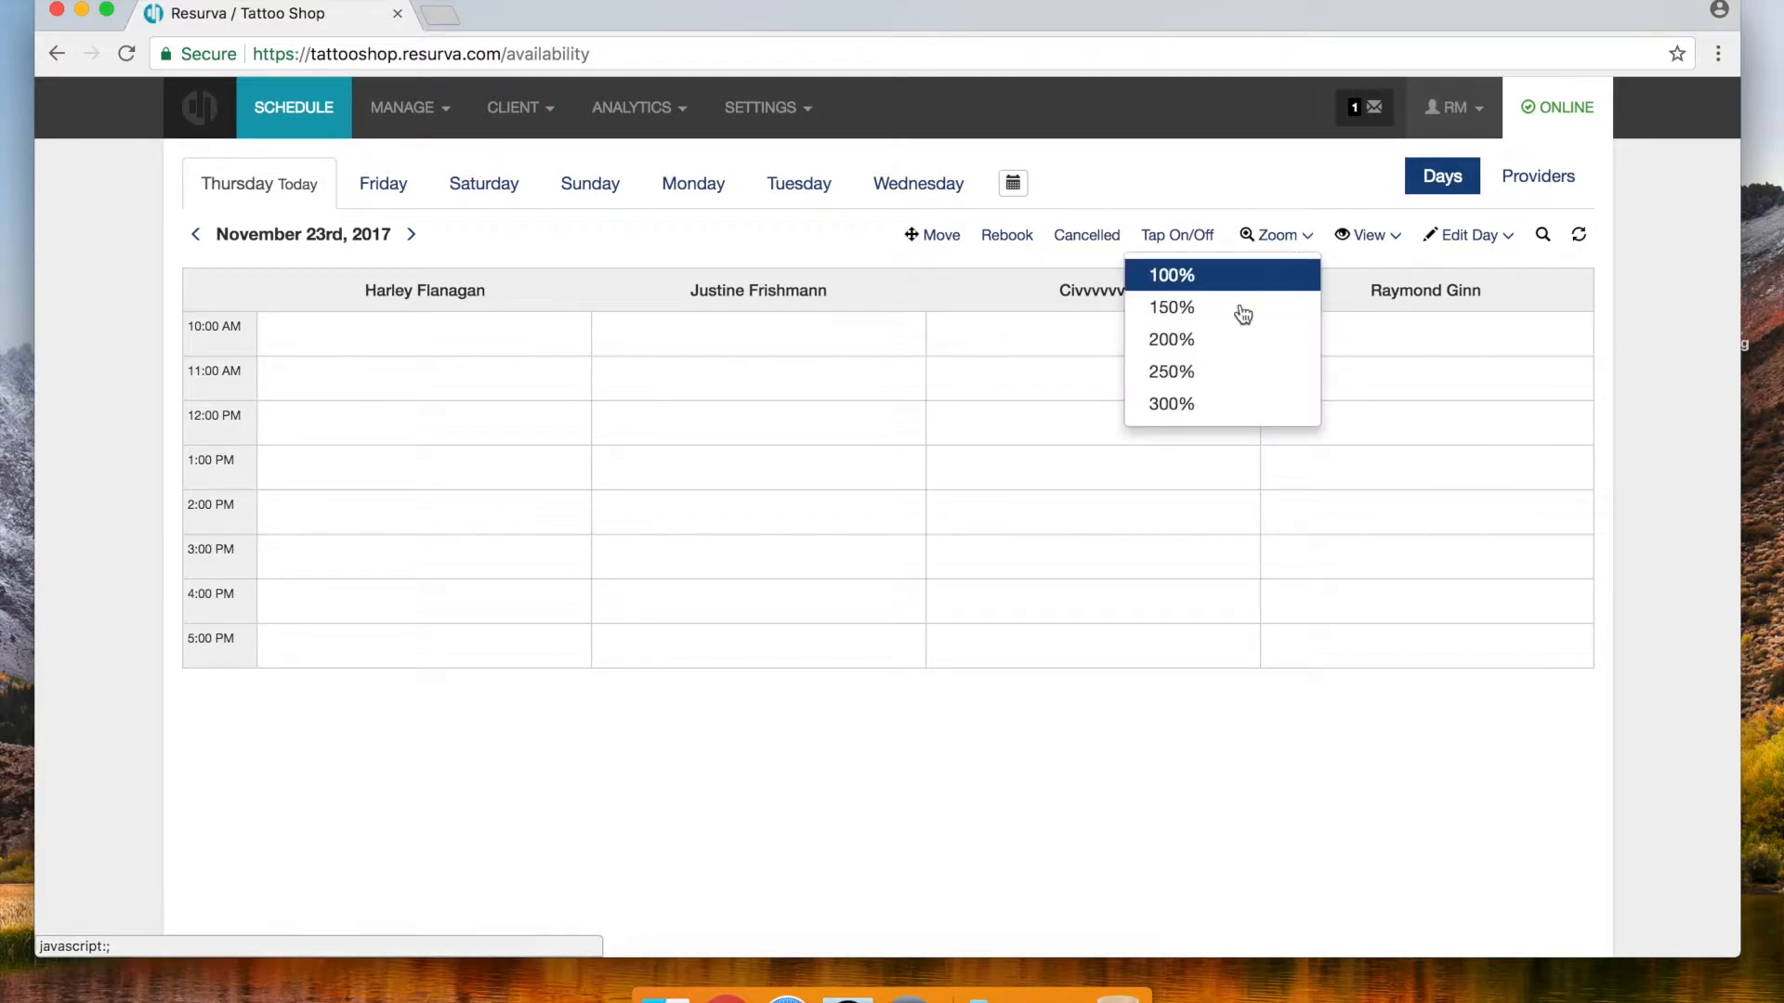
click(1194, 342)
Start a booking in the first provider's 10:00 AM slot on November 23rd, 2017
scroll(691, 433, down, 2)
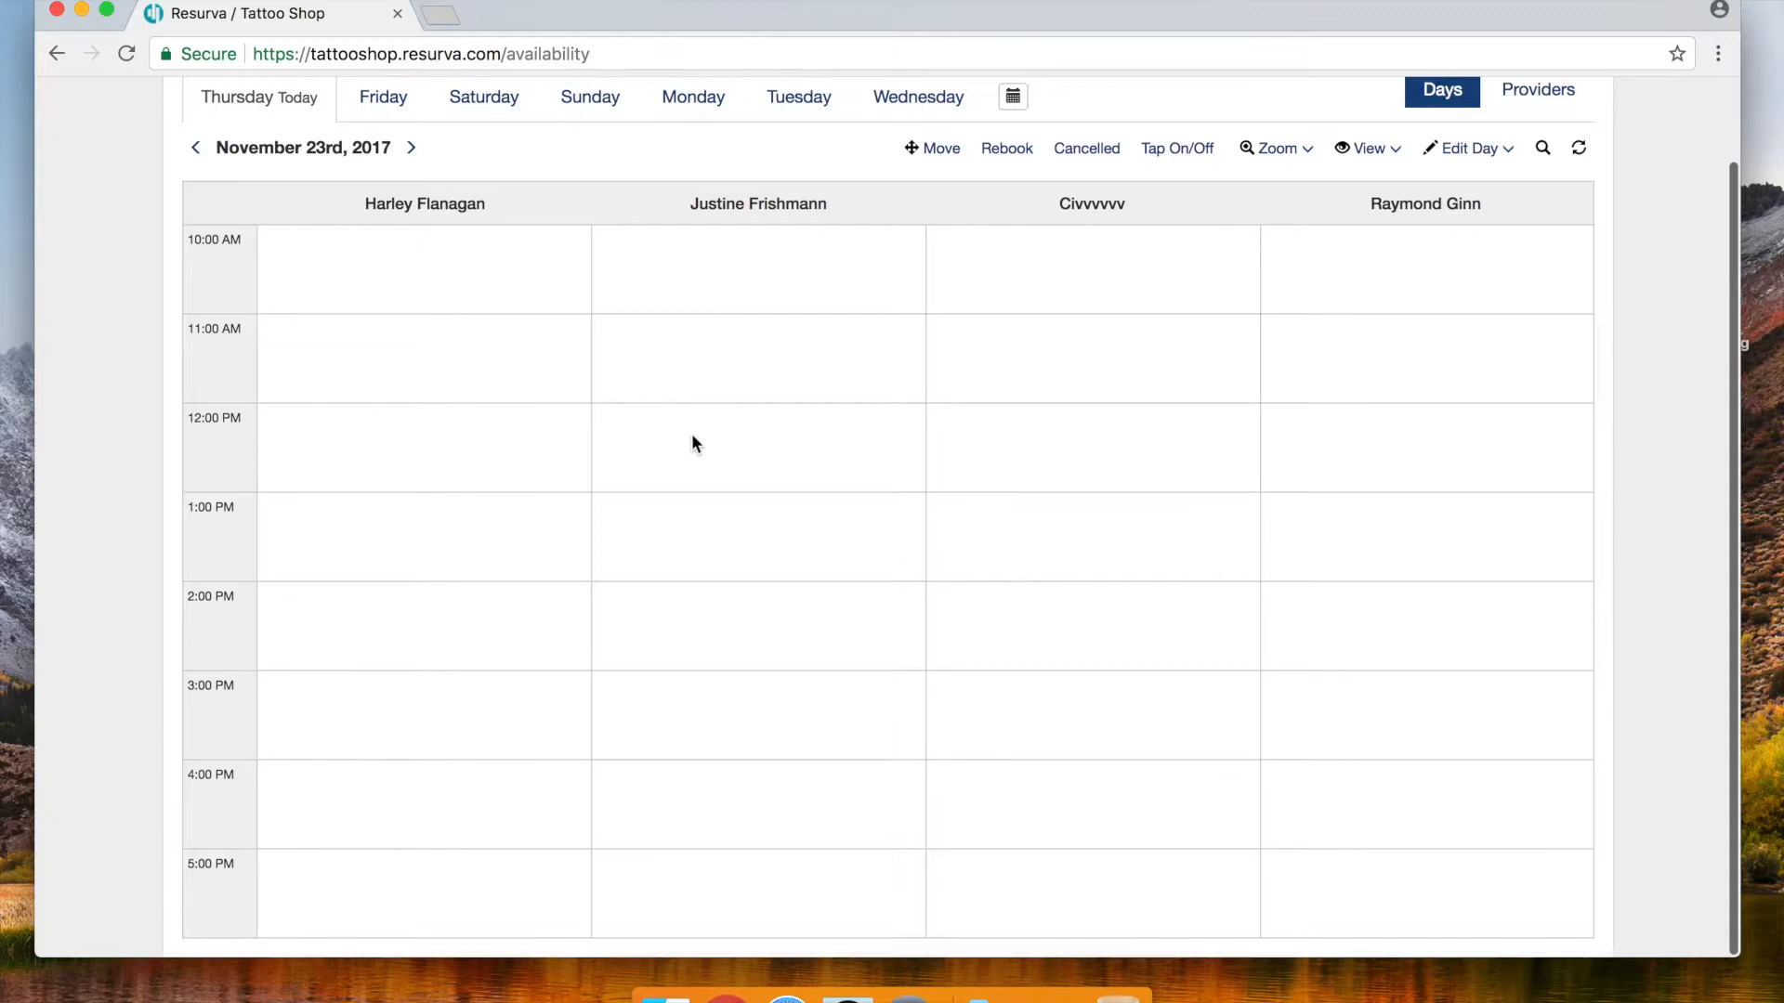
scroll(691, 443, up, 2)
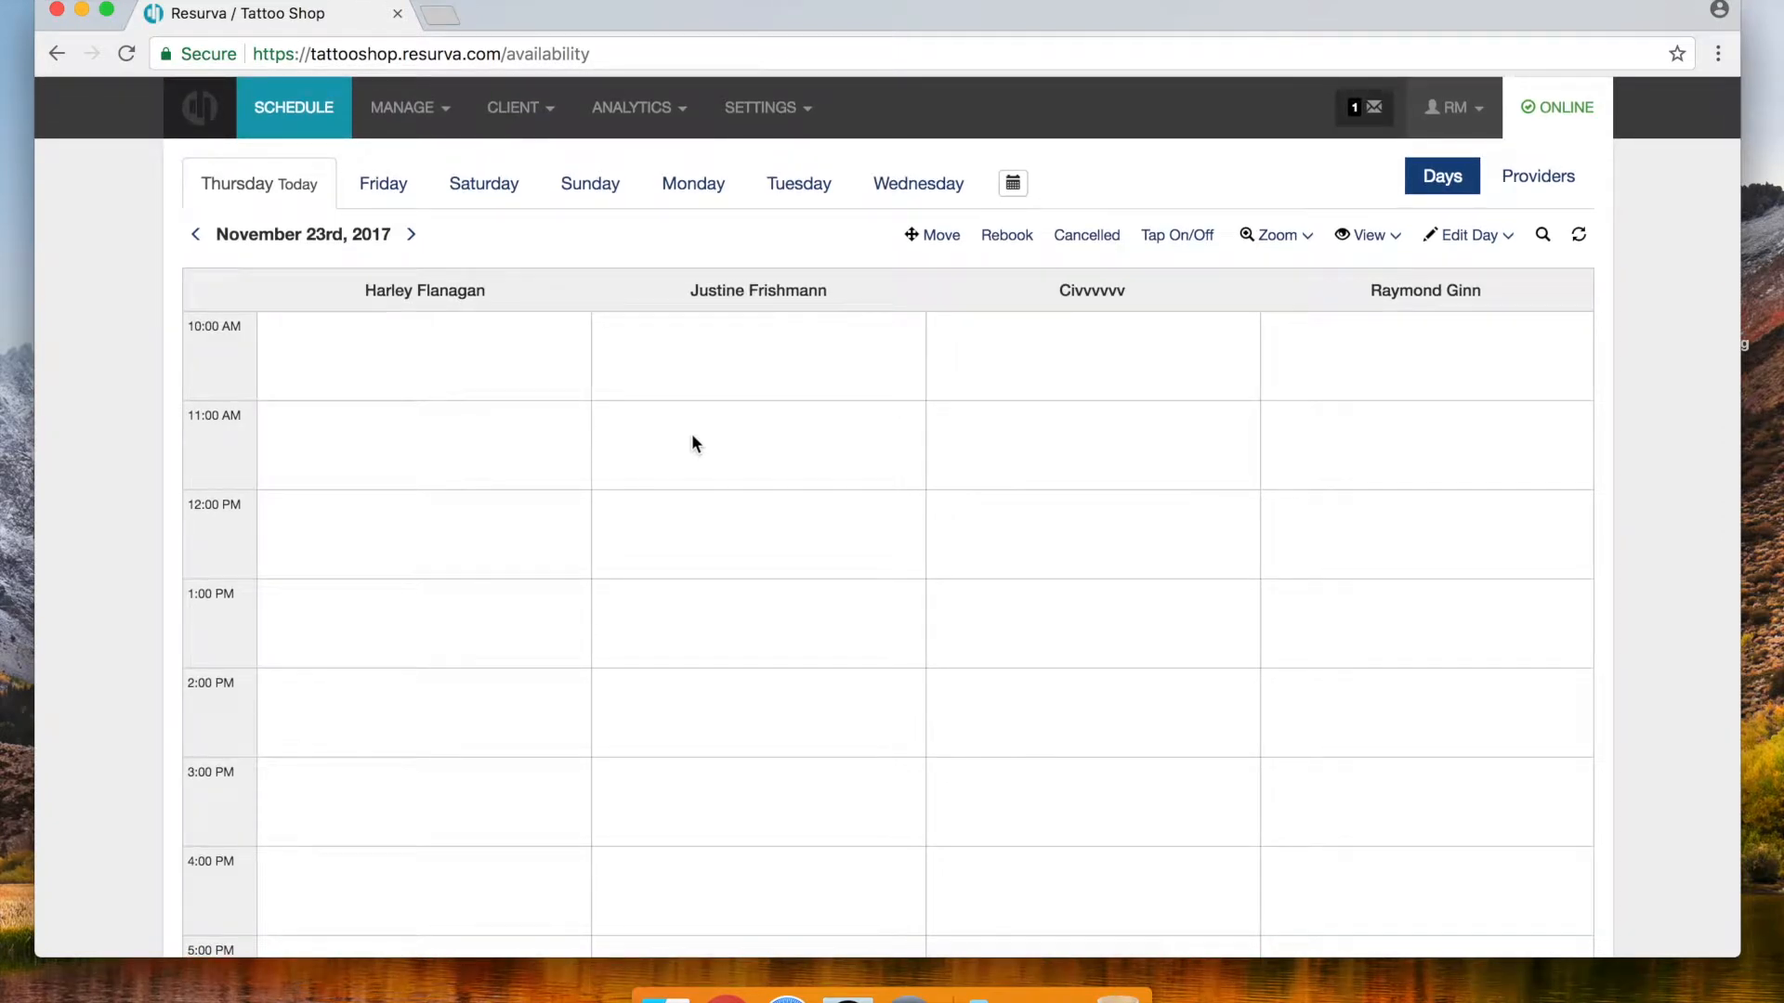
click(519, 108)
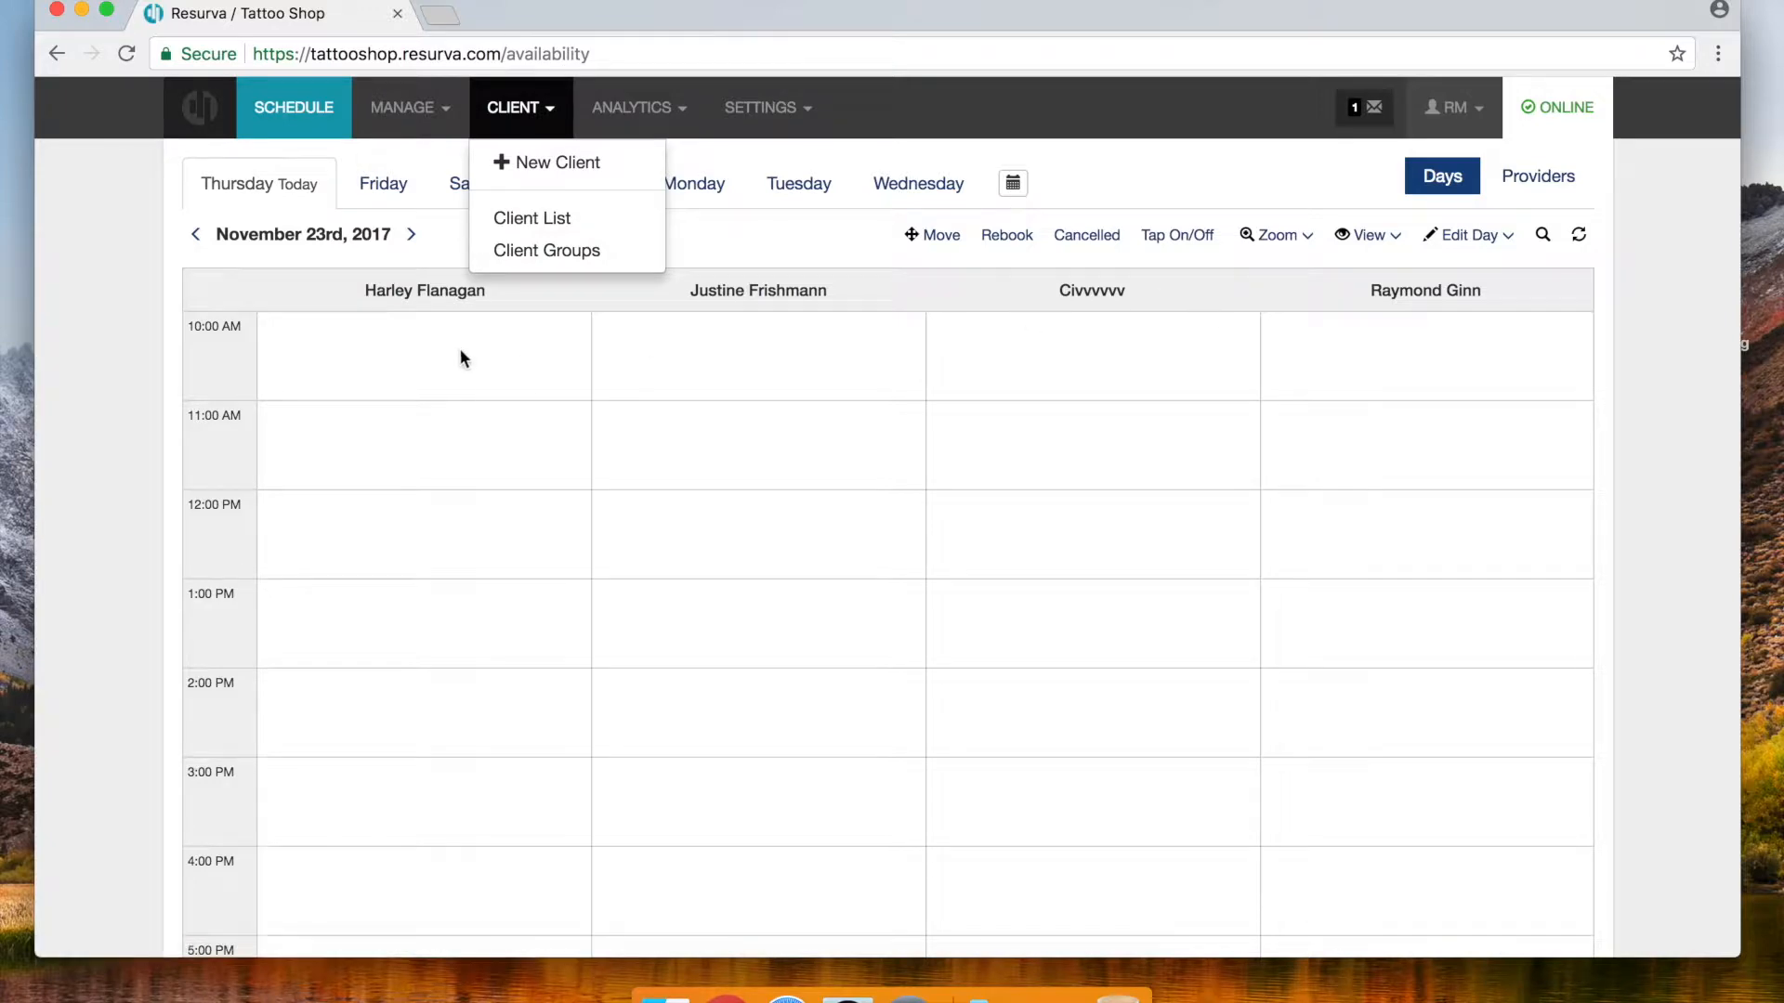
click(426, 387)
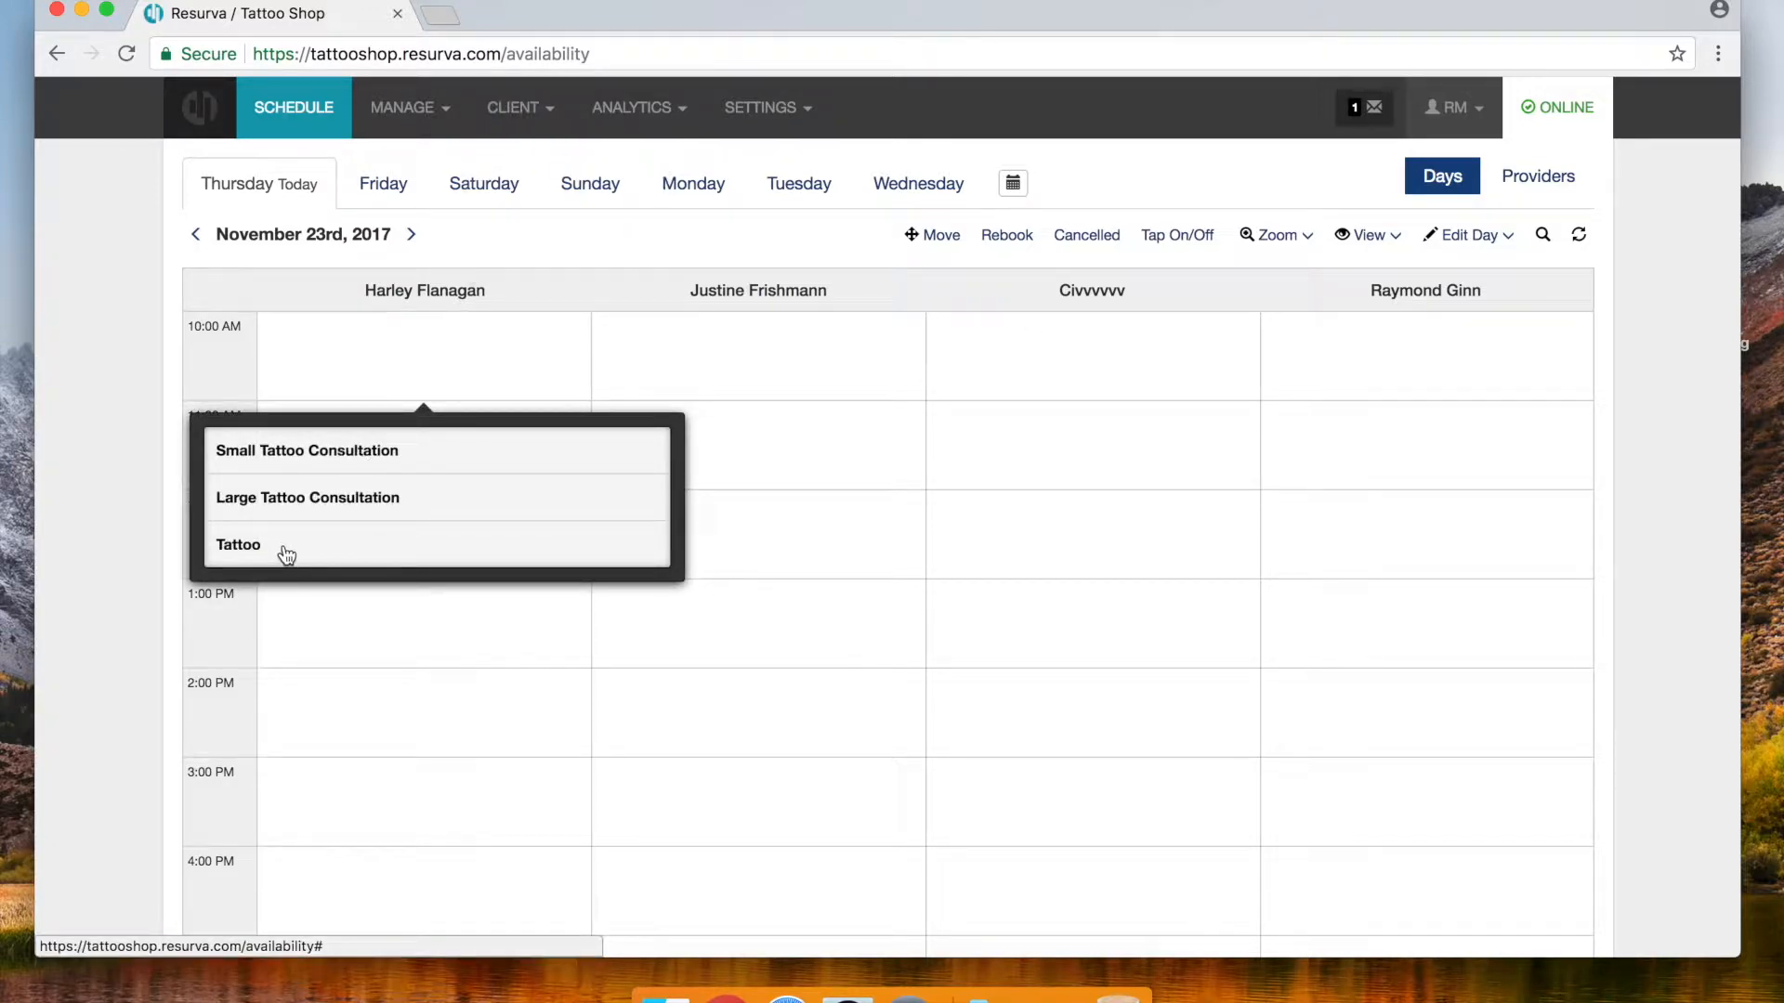
Book a Tattoo from 10:00 AM until 2:00 PM under the test client's name and dismiss the confirmation
click(351, 544)
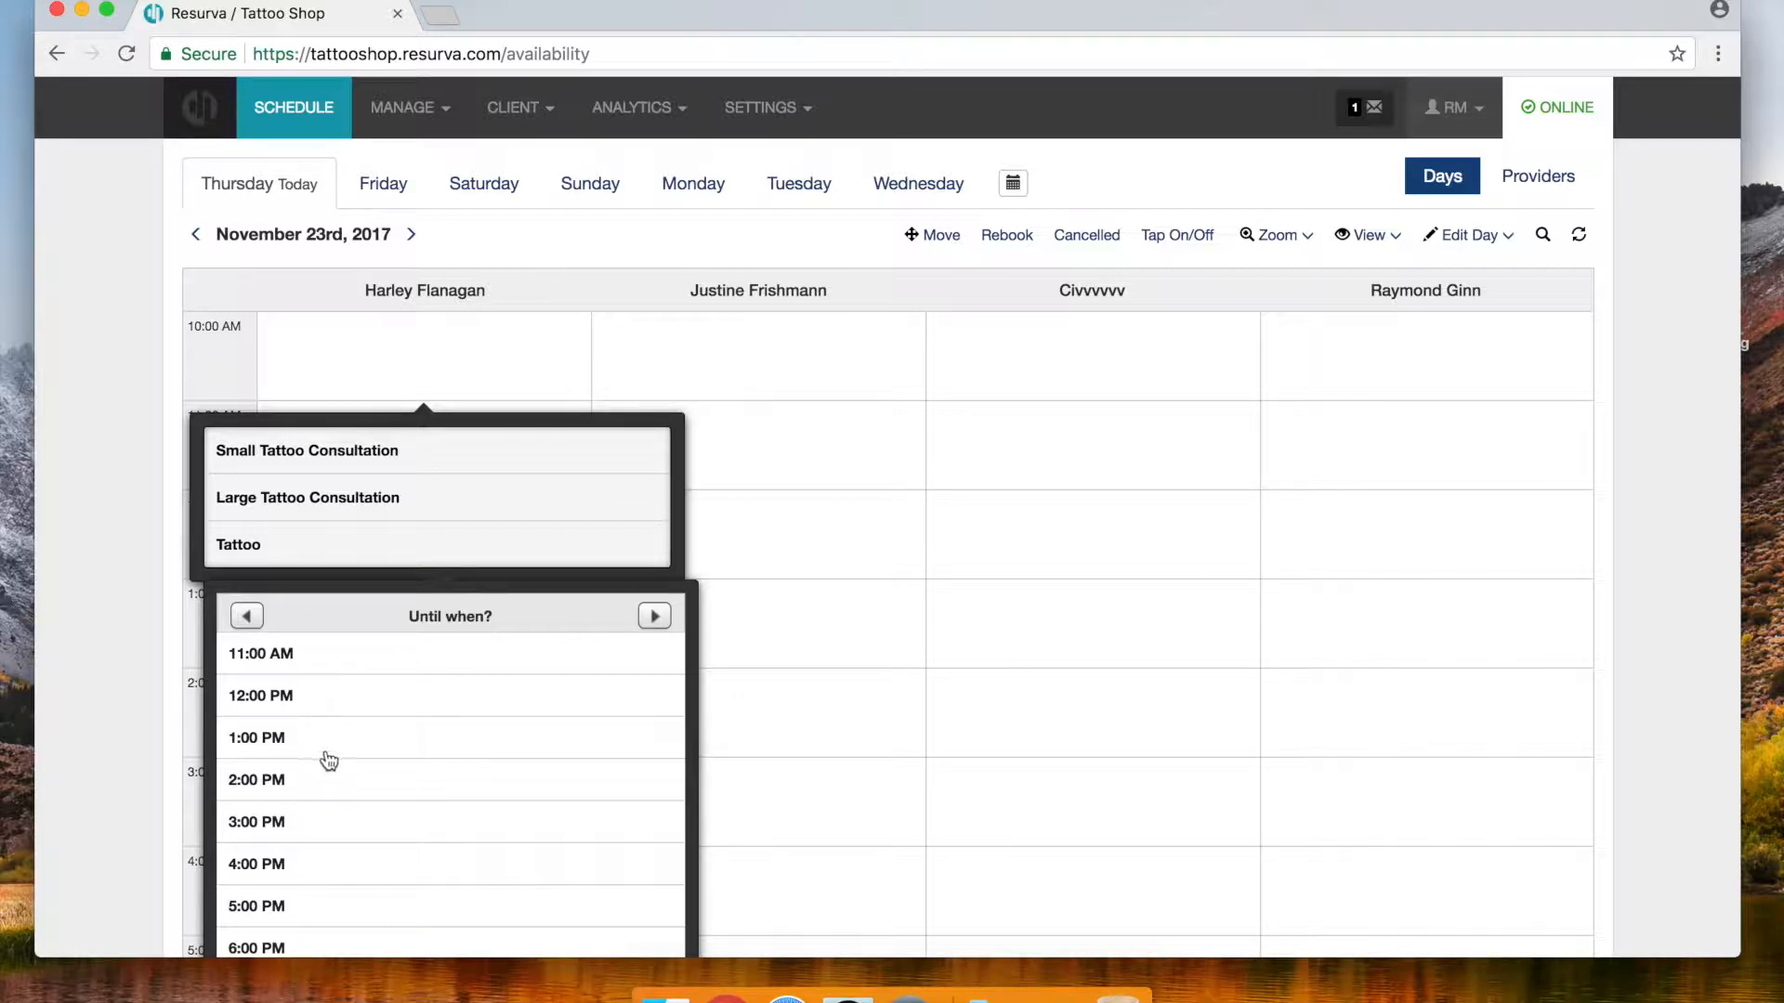
click(319, 788)
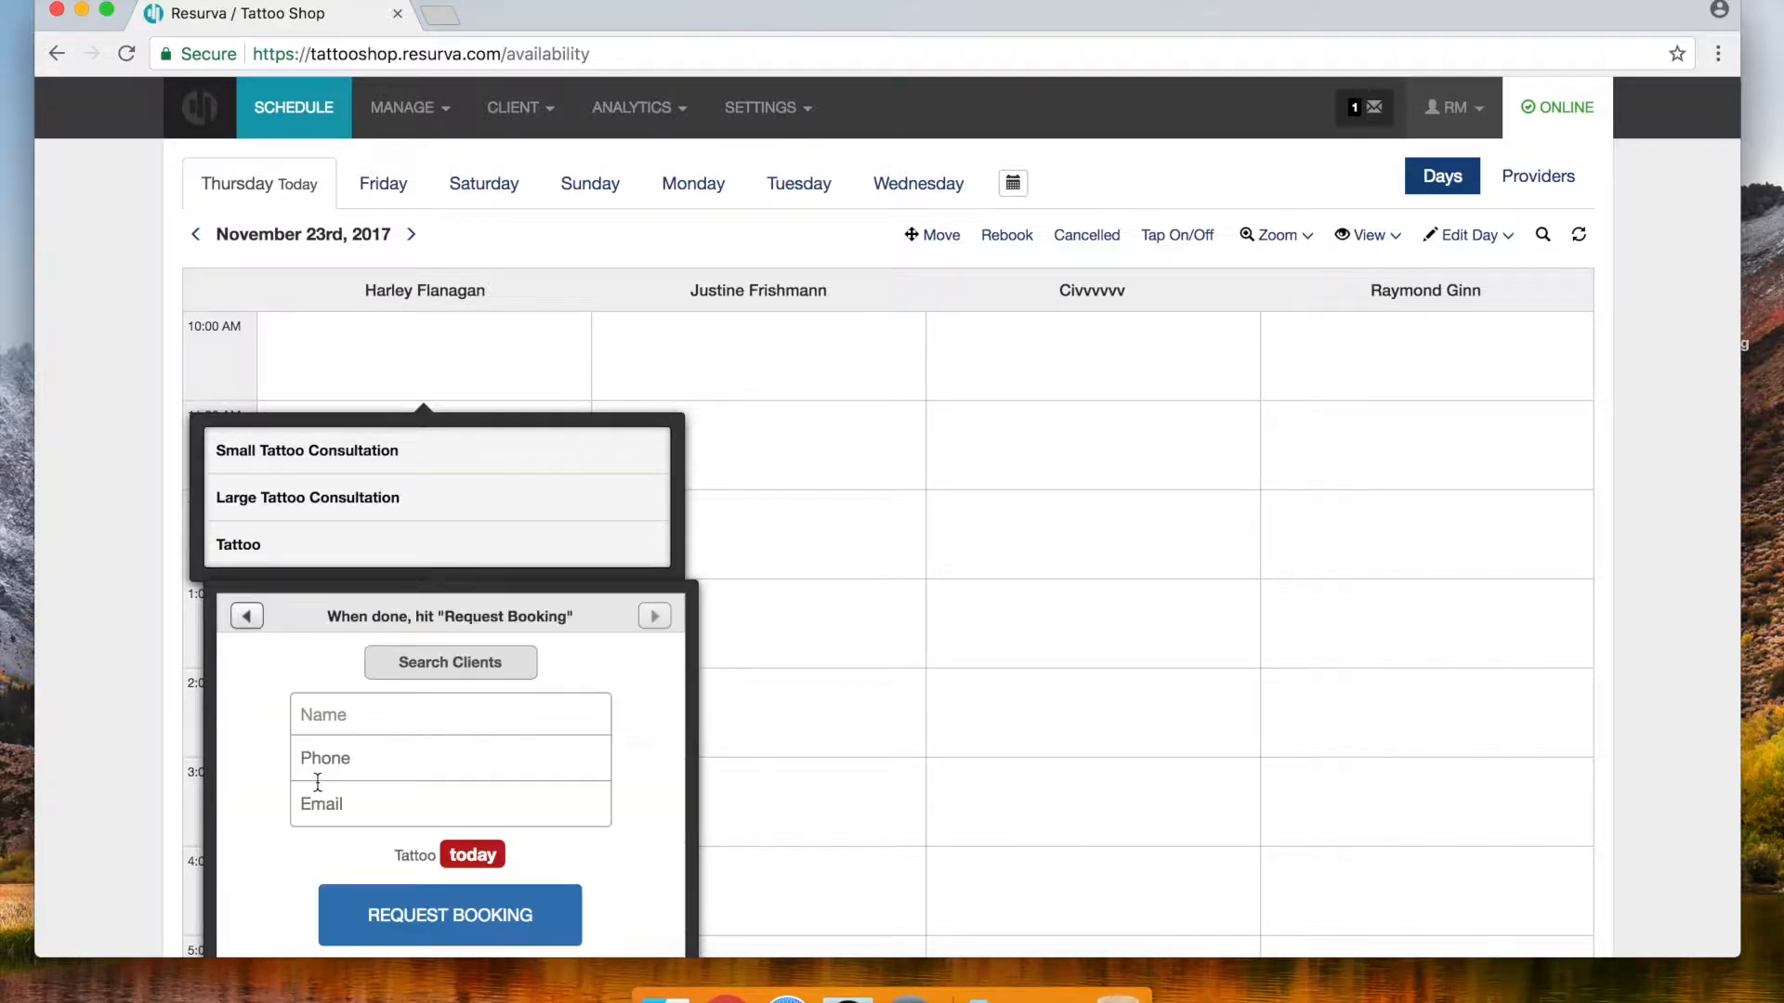
click(362, 718)
text(George Bell)
scroll(542, 859, down, 2)
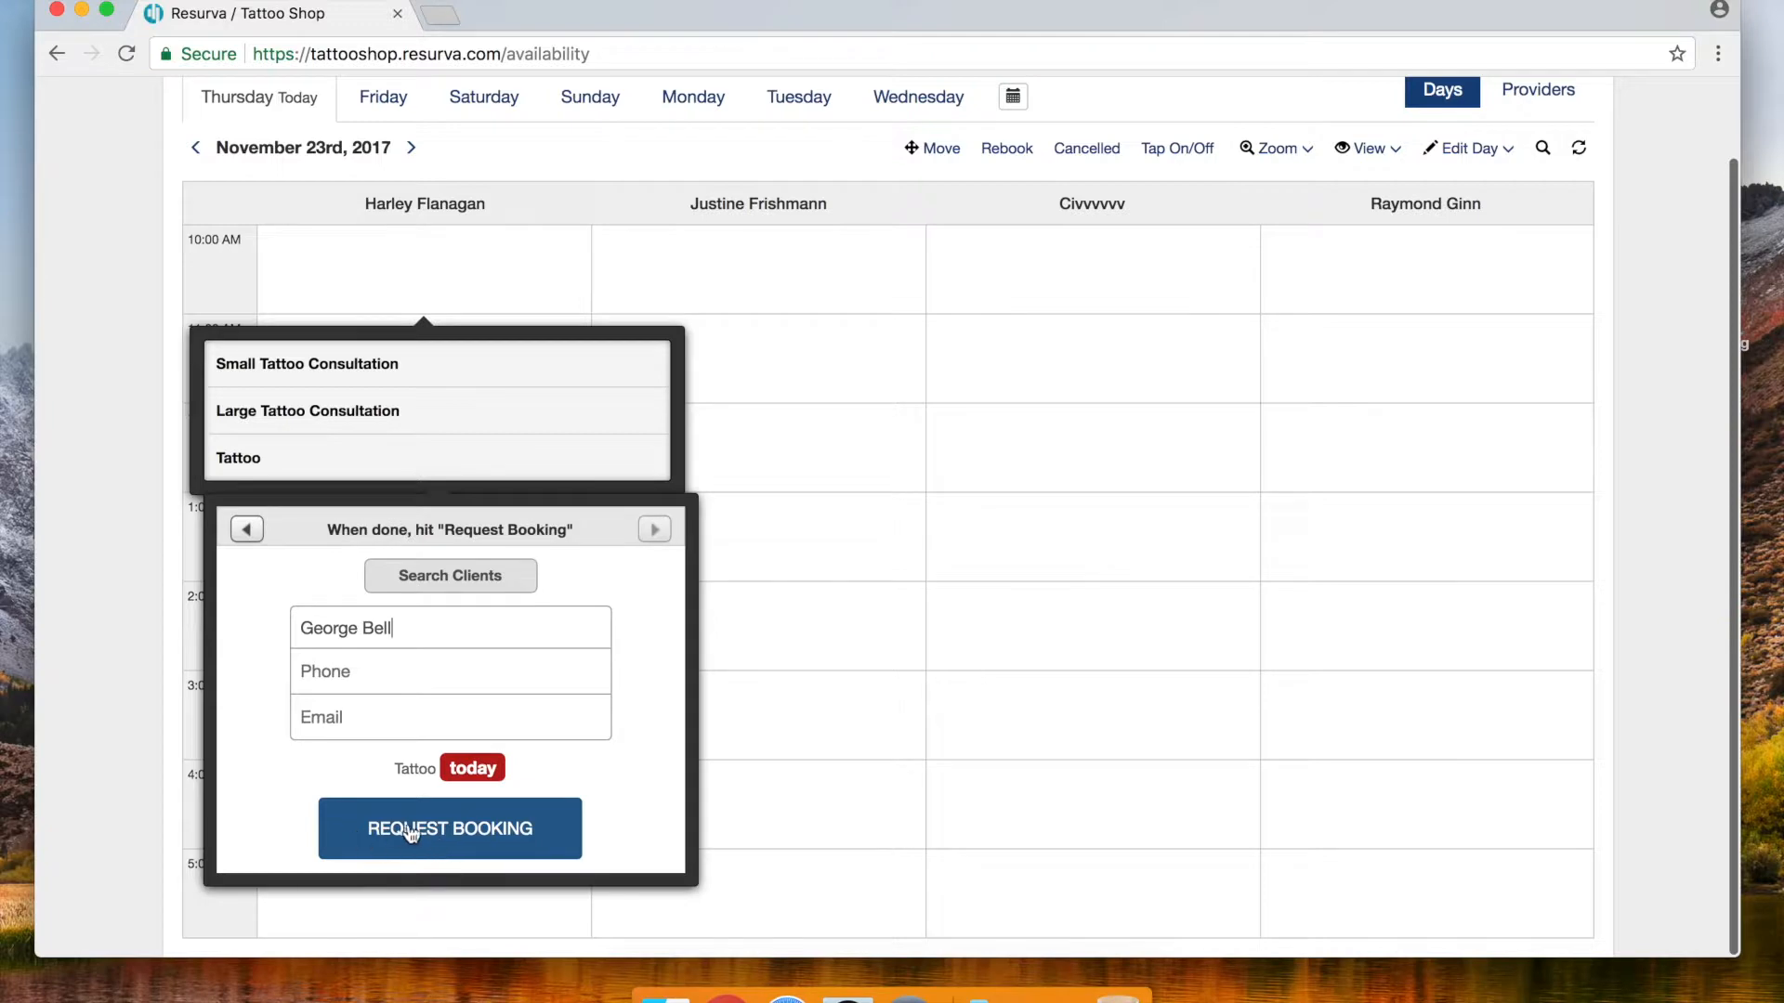
click(485, 839)
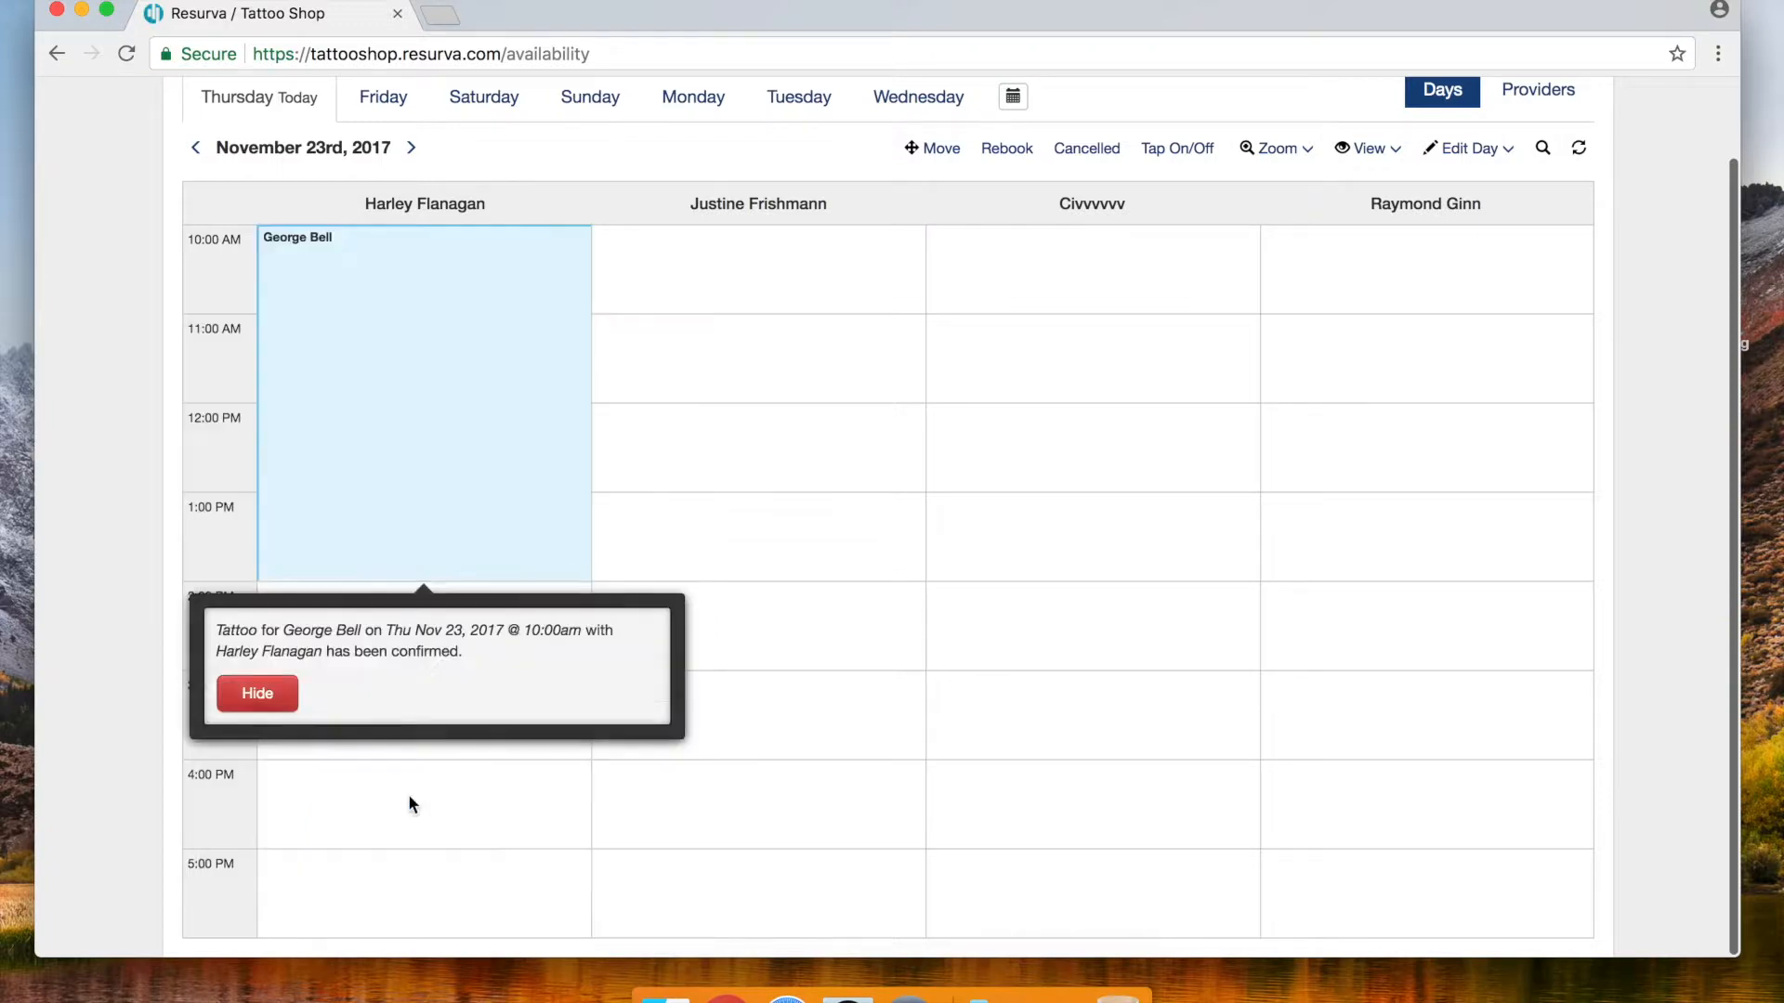
click(258, 695)
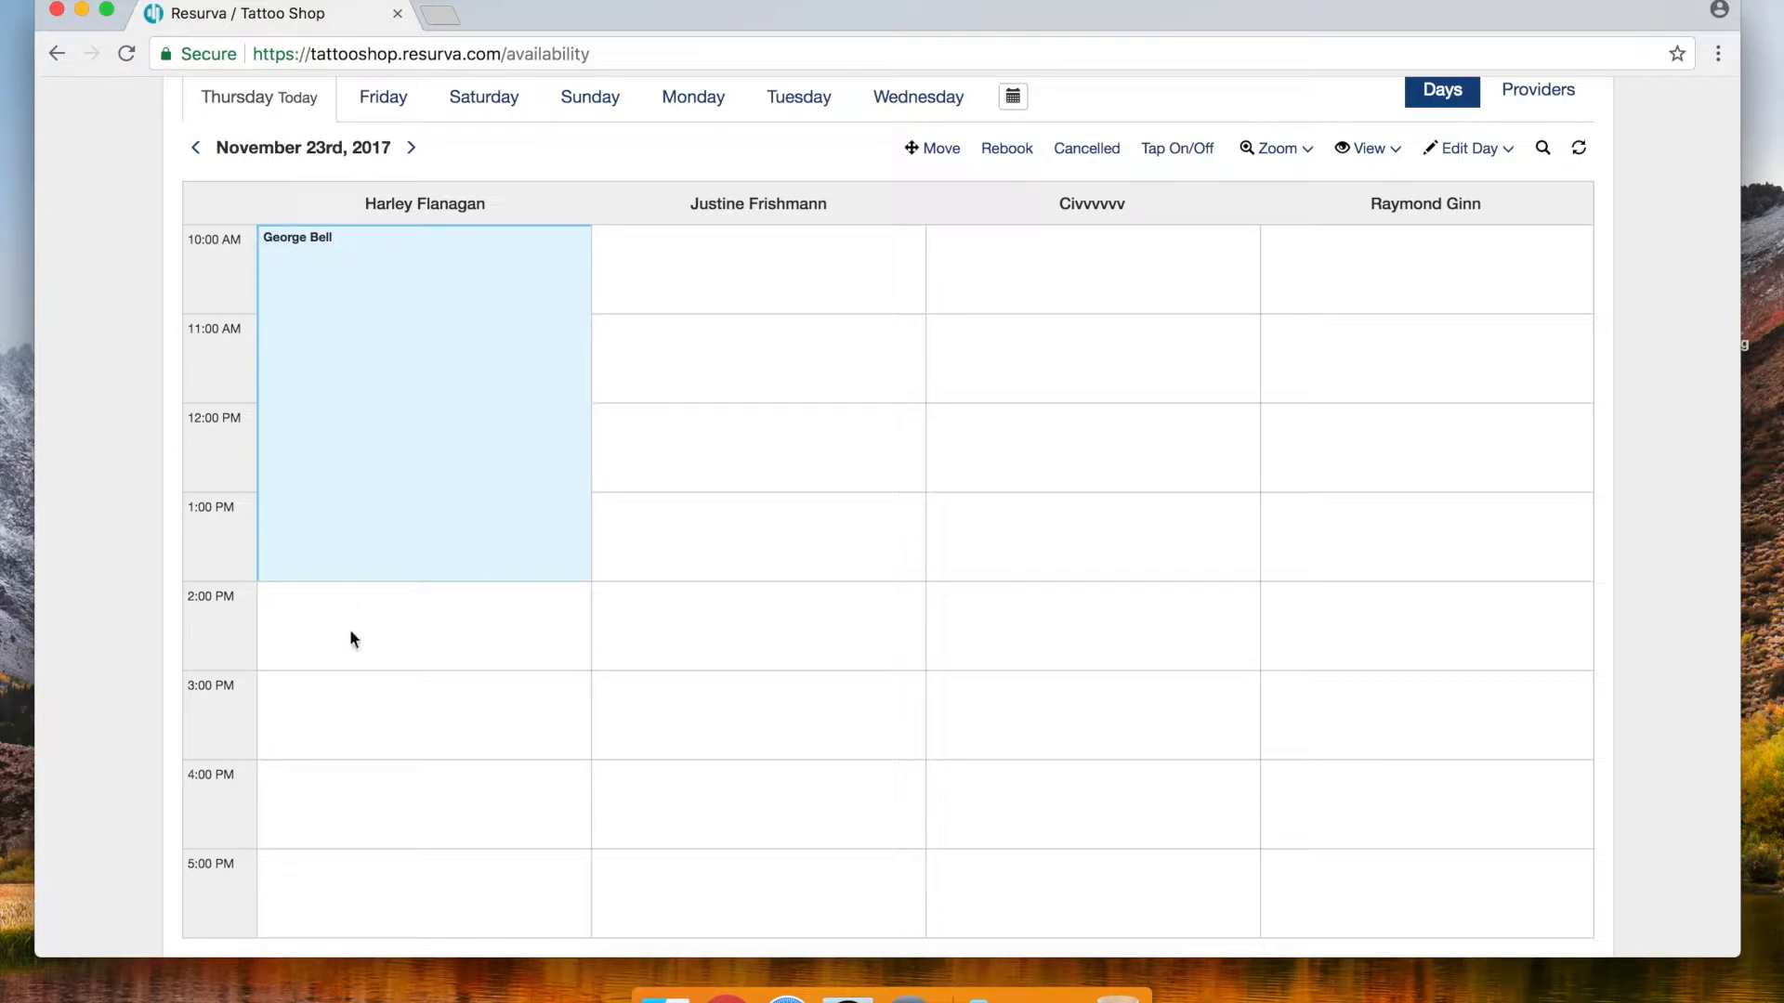
scroll(349, 628, up, 3)
scroll(350, 637, down, 3)
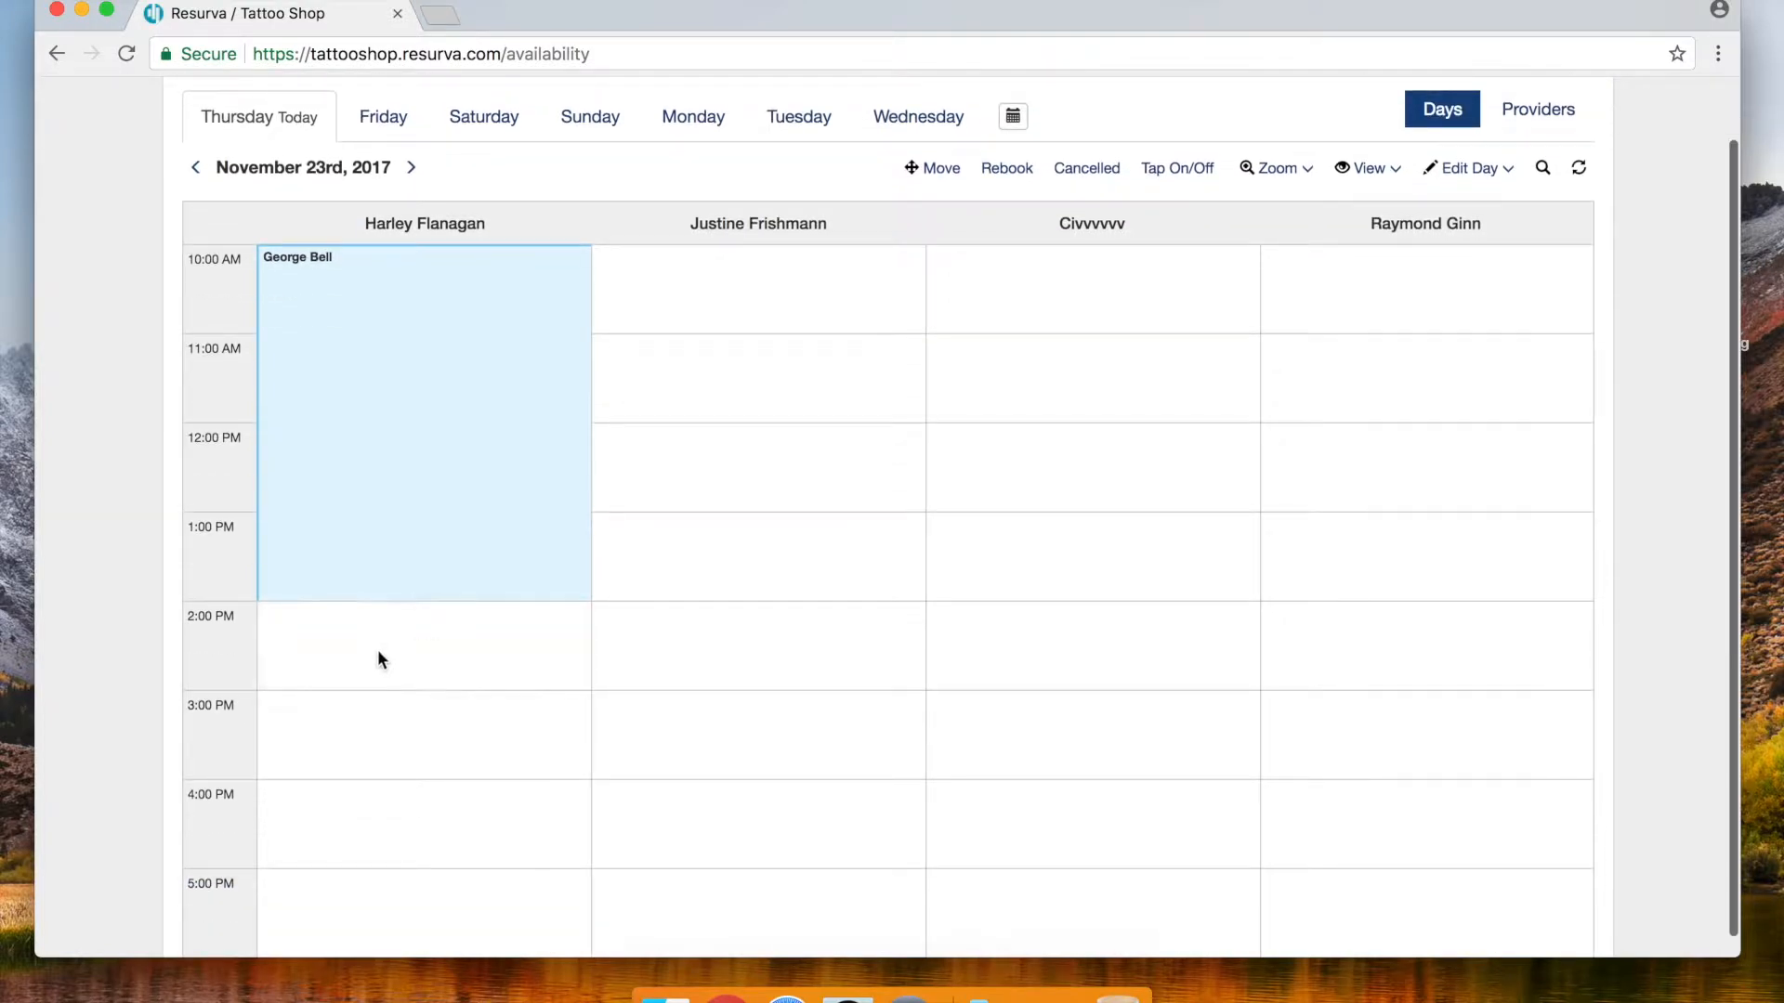
Book a Large Tattoo Consultation at 2:00 PM for a second client by name
click(378, 652)
click(329, 801)
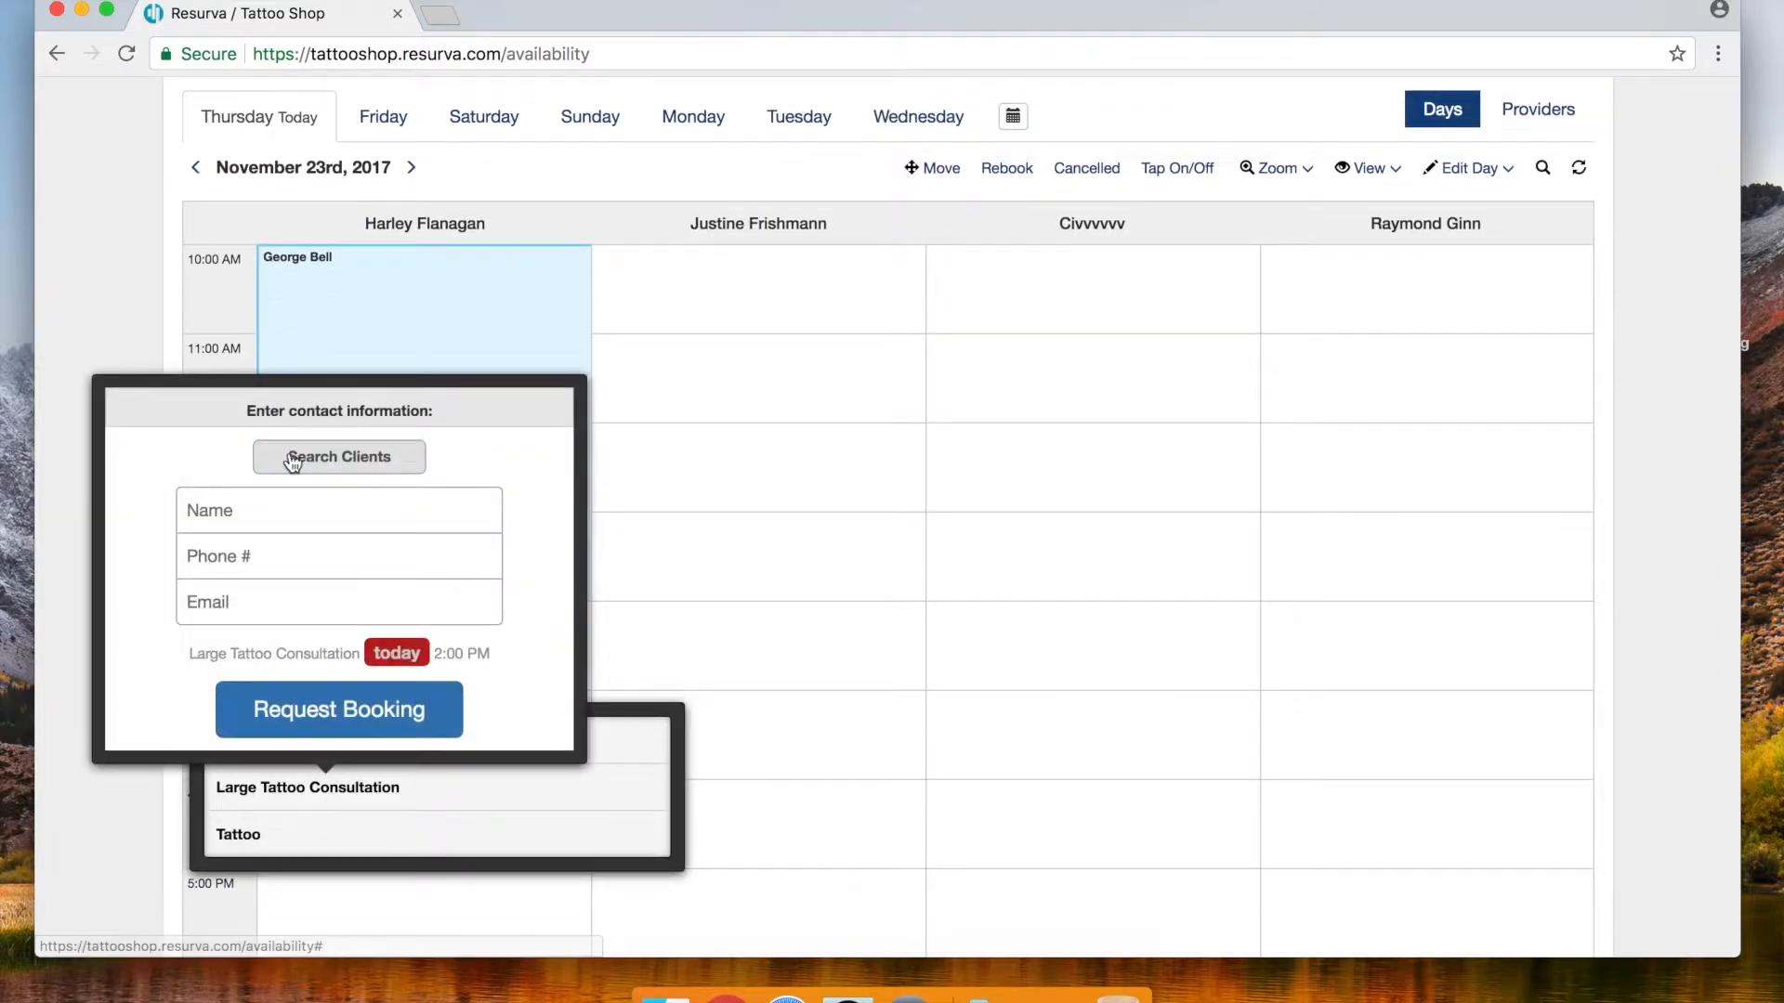
click(290, 534)
click(292, 521)
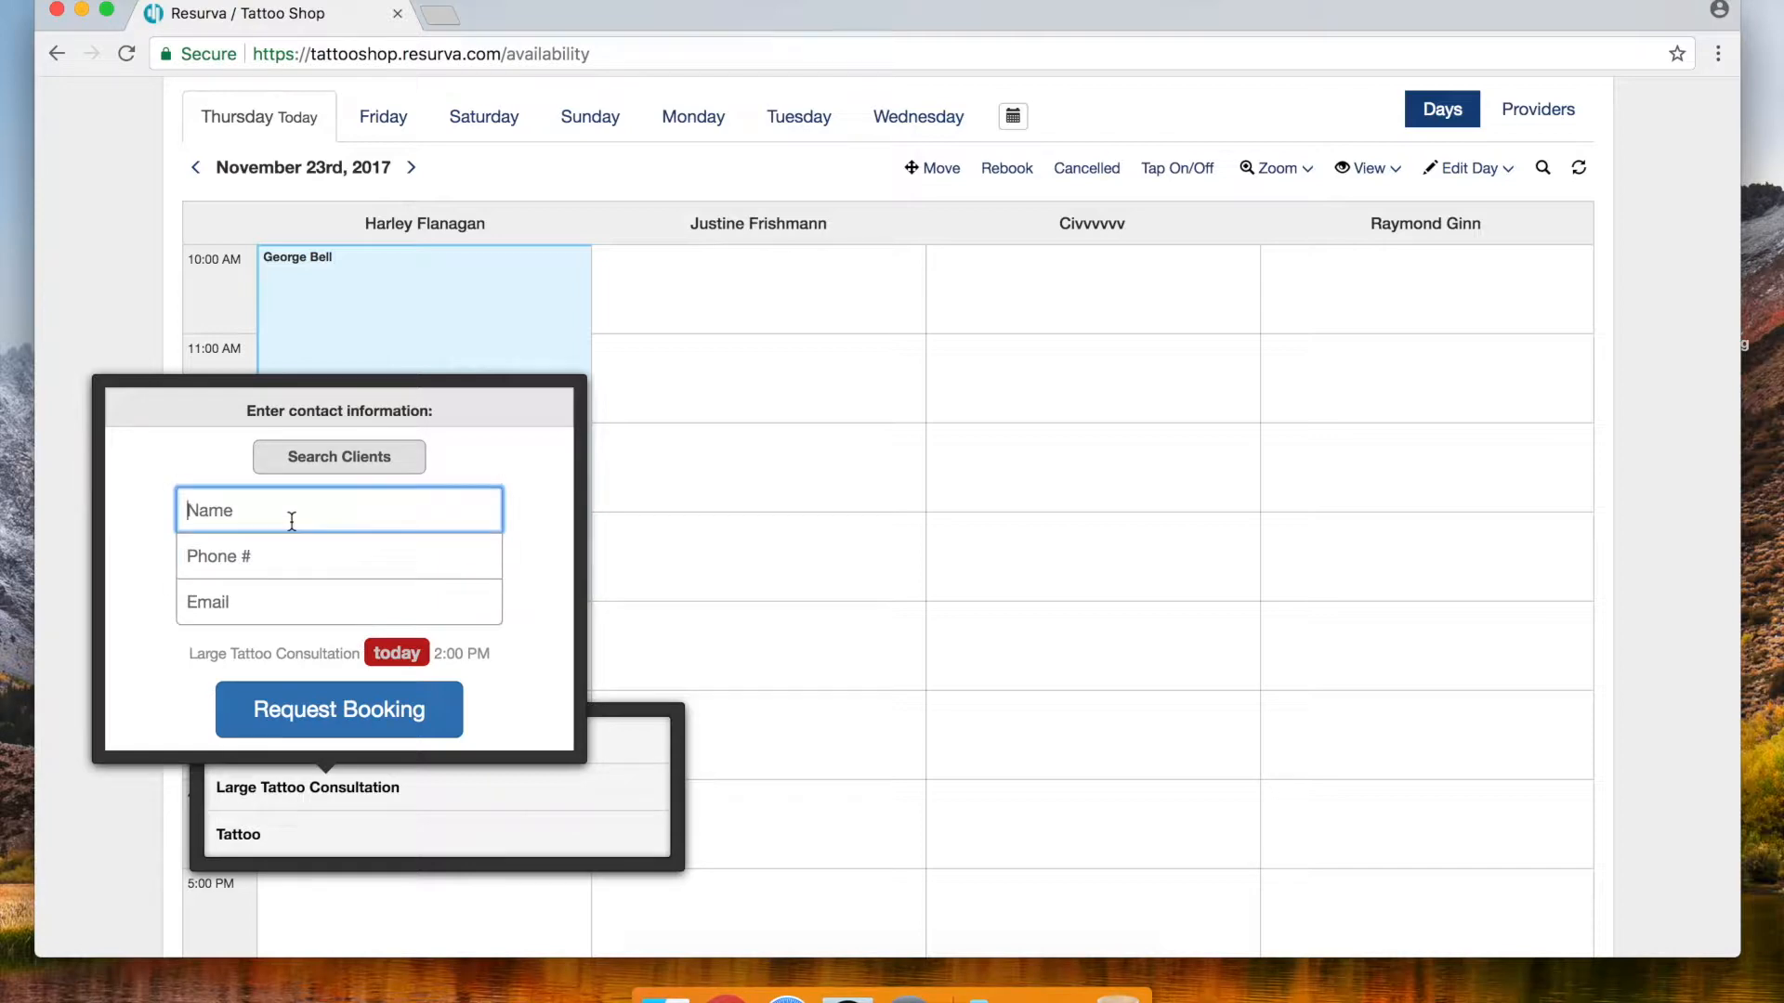
text(Jesse Barfield)
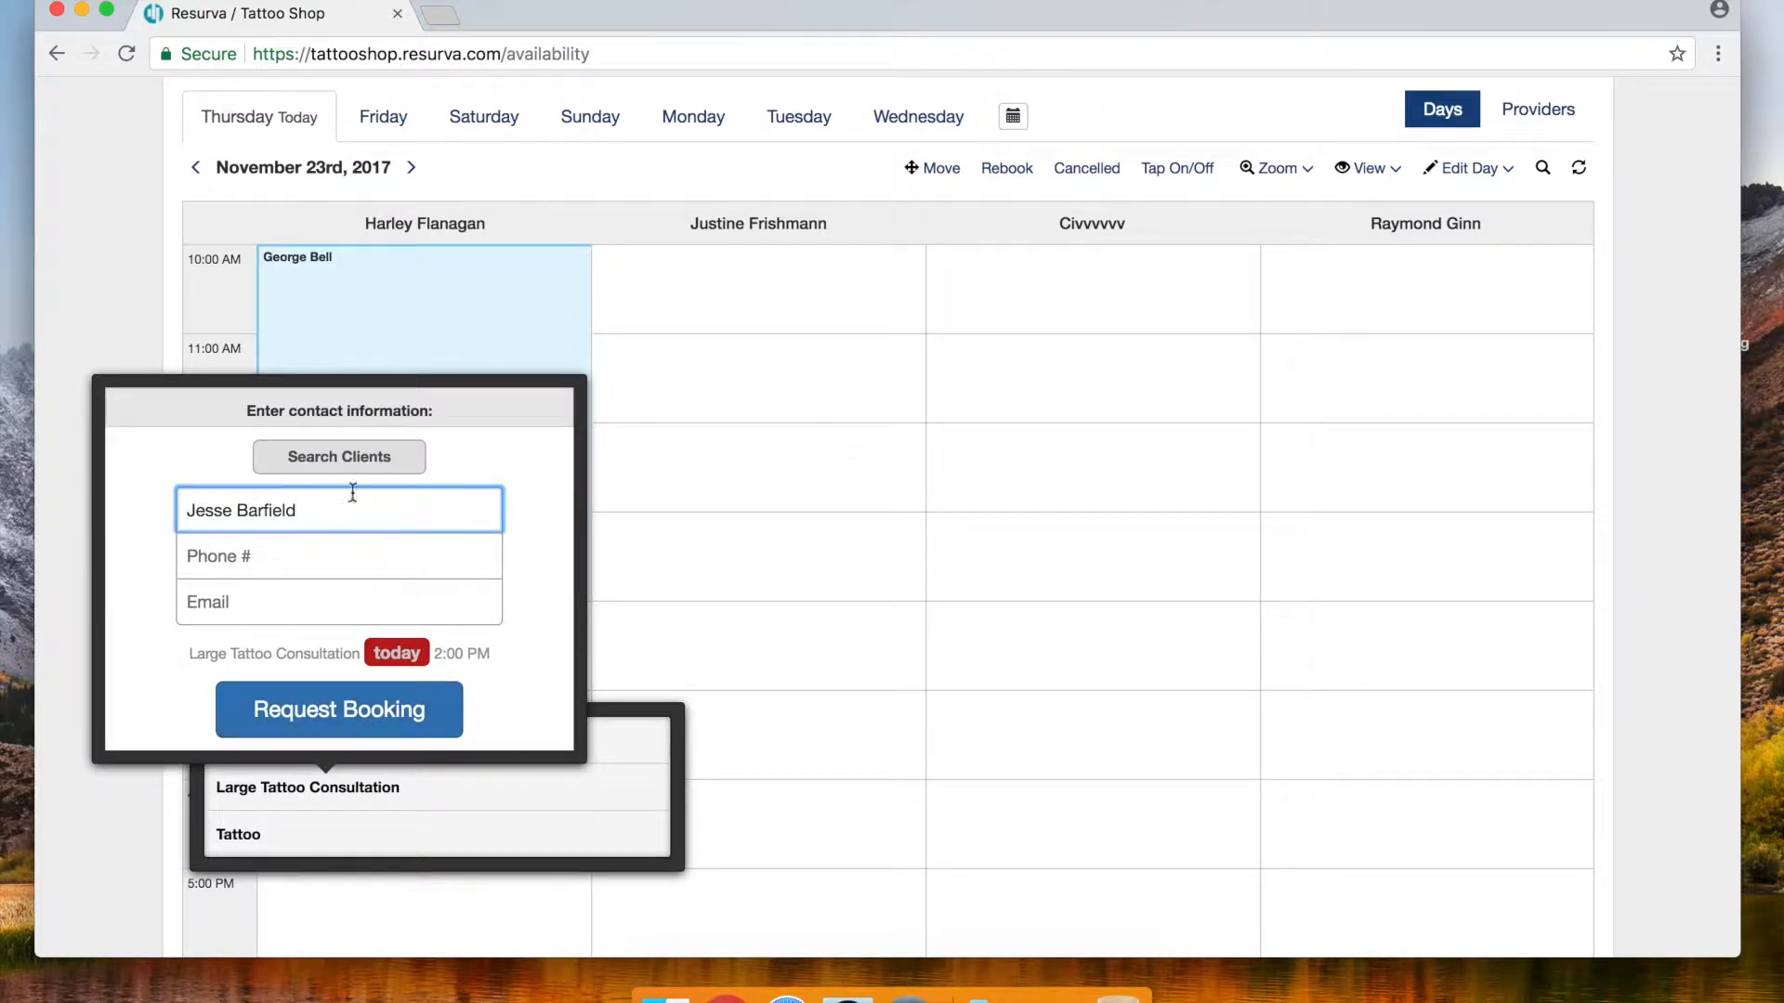
click(329, 718)
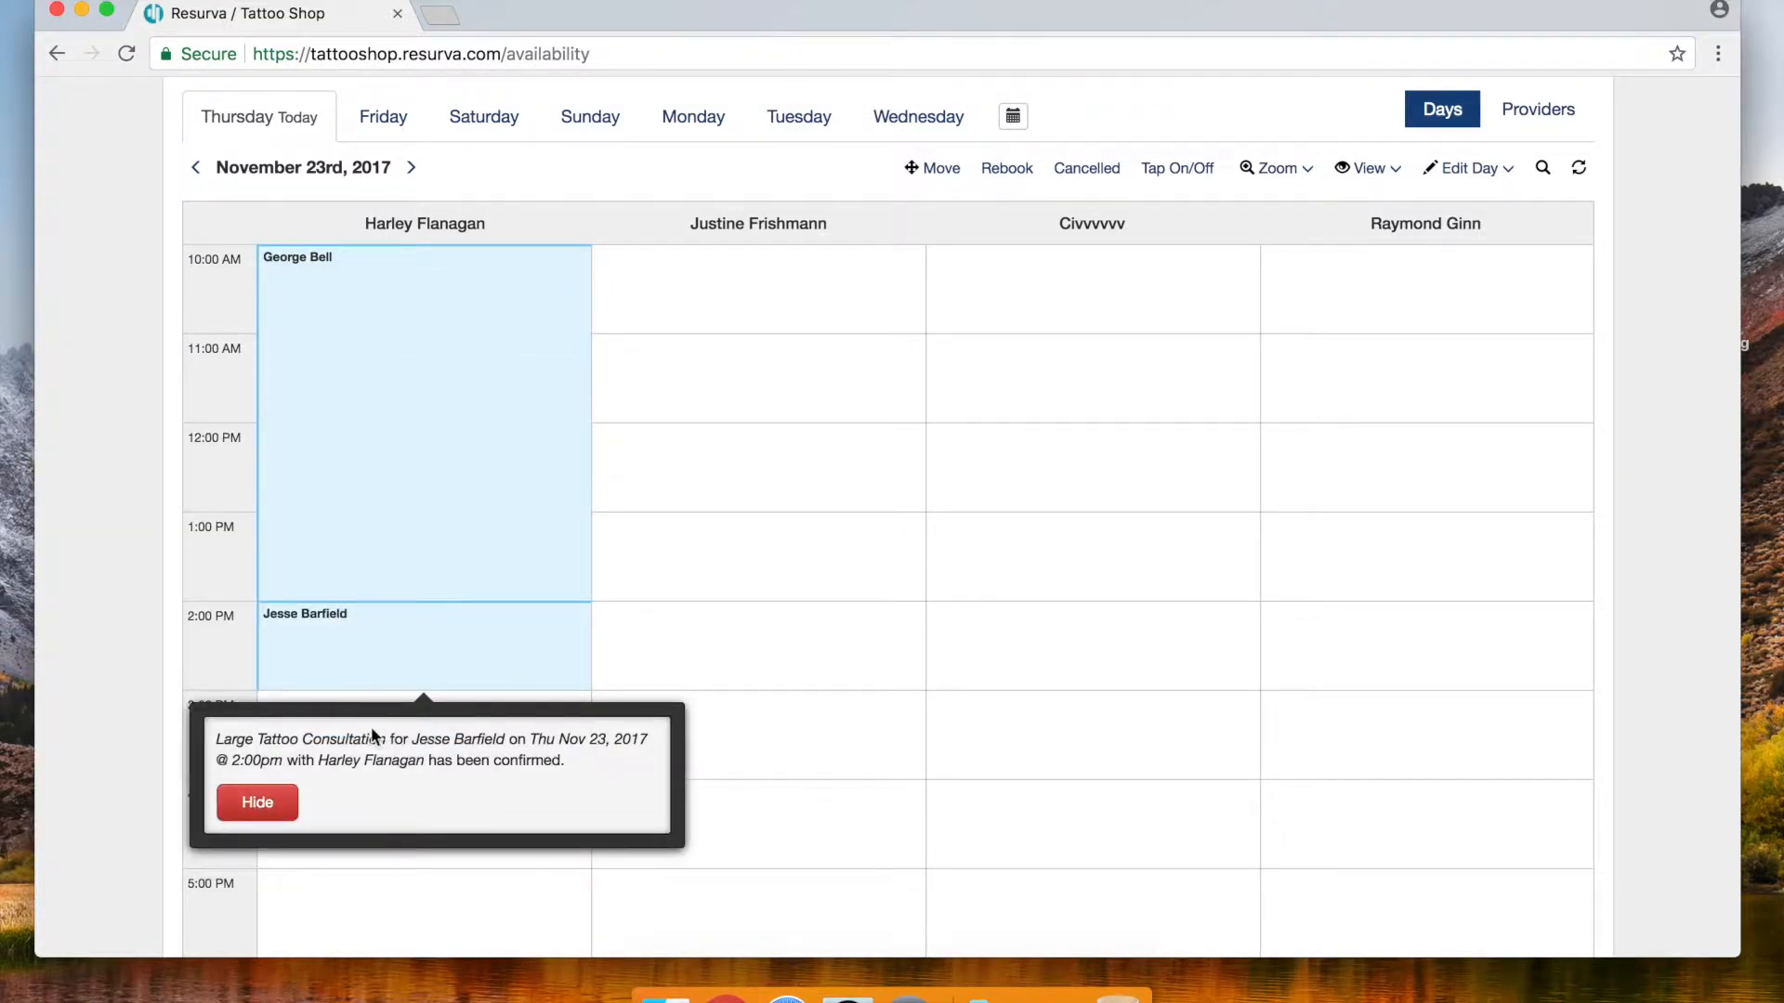
click(266, 803)
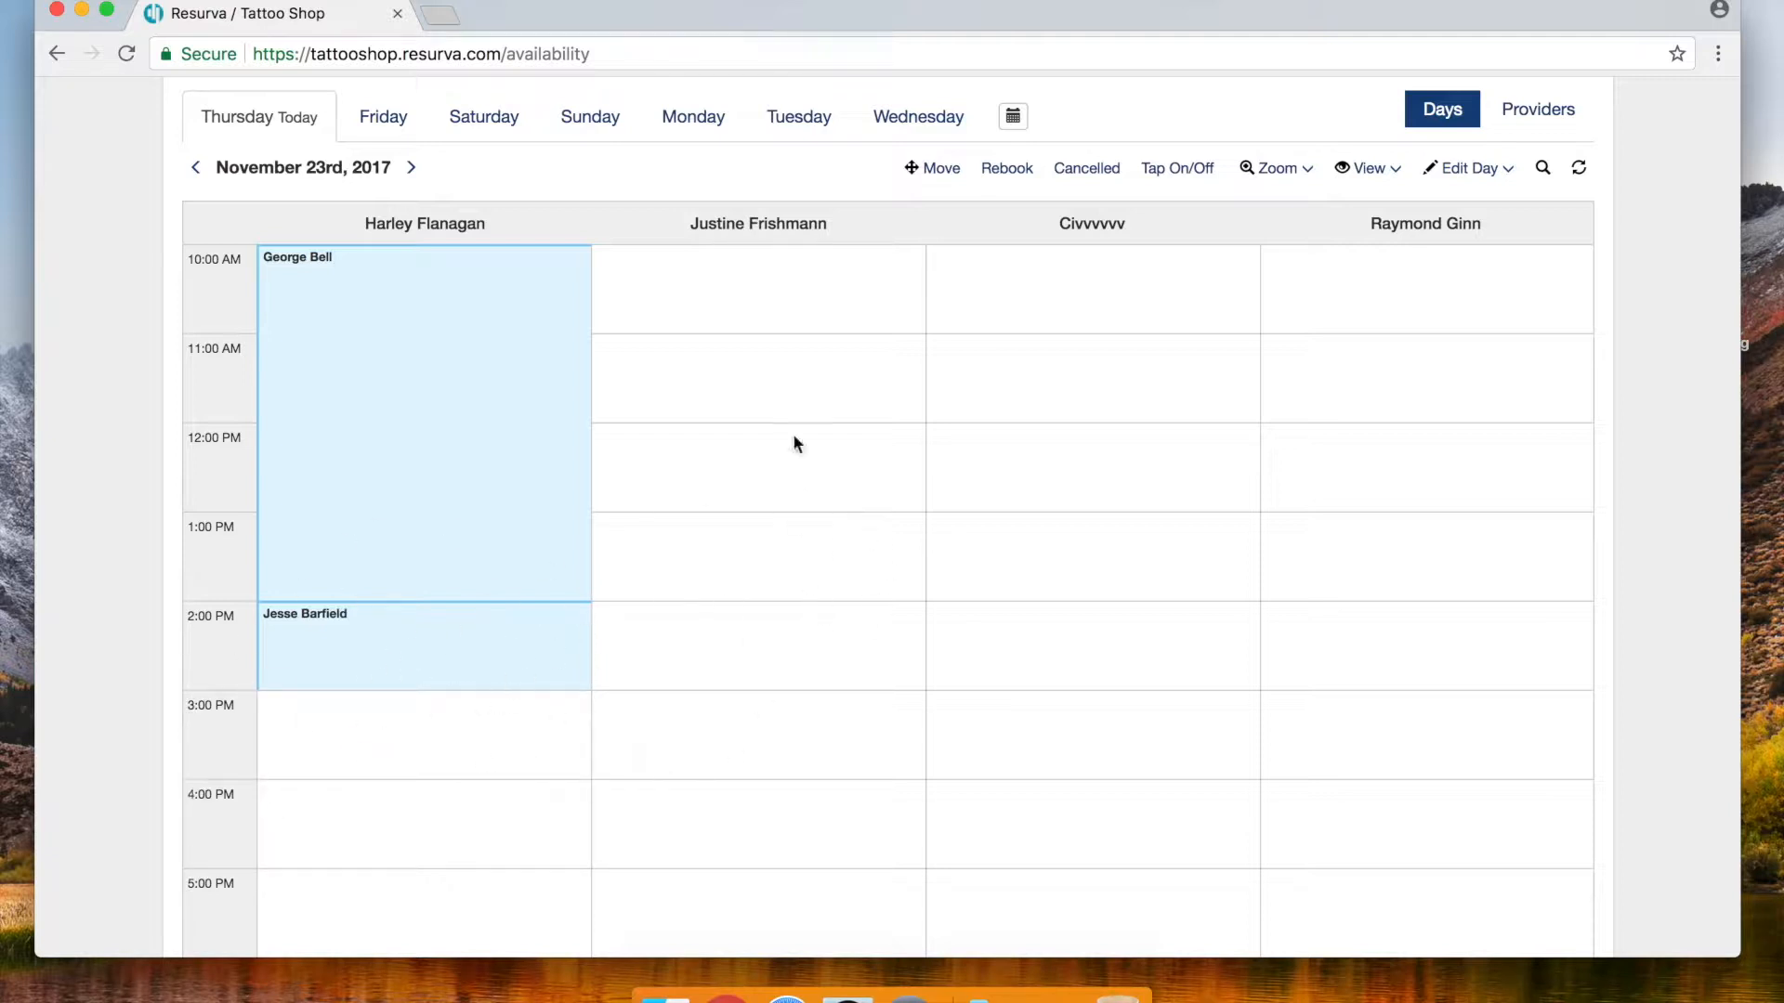
Scroll the day schedule back up to view the first provider's bookings
scroll(797, 455, up, 2)
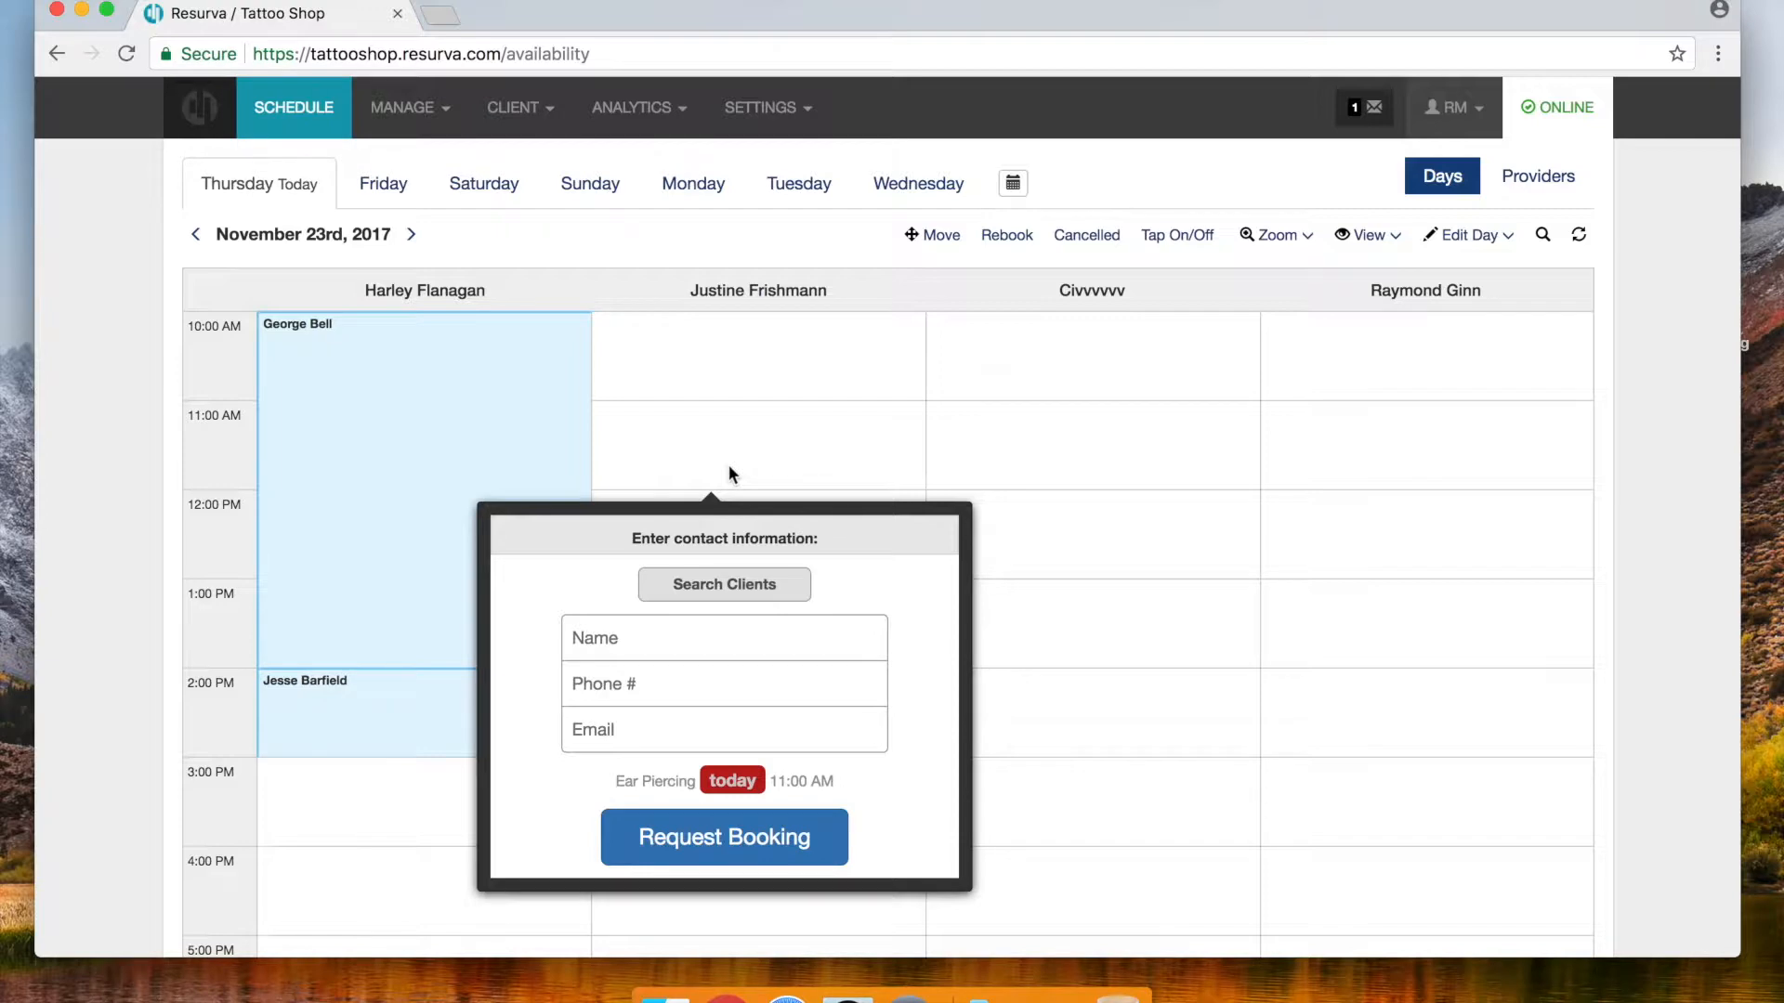
Confirm the Ear Piercing booking with the client's name and phone number, then show Friday's schedule
click(602, 652)
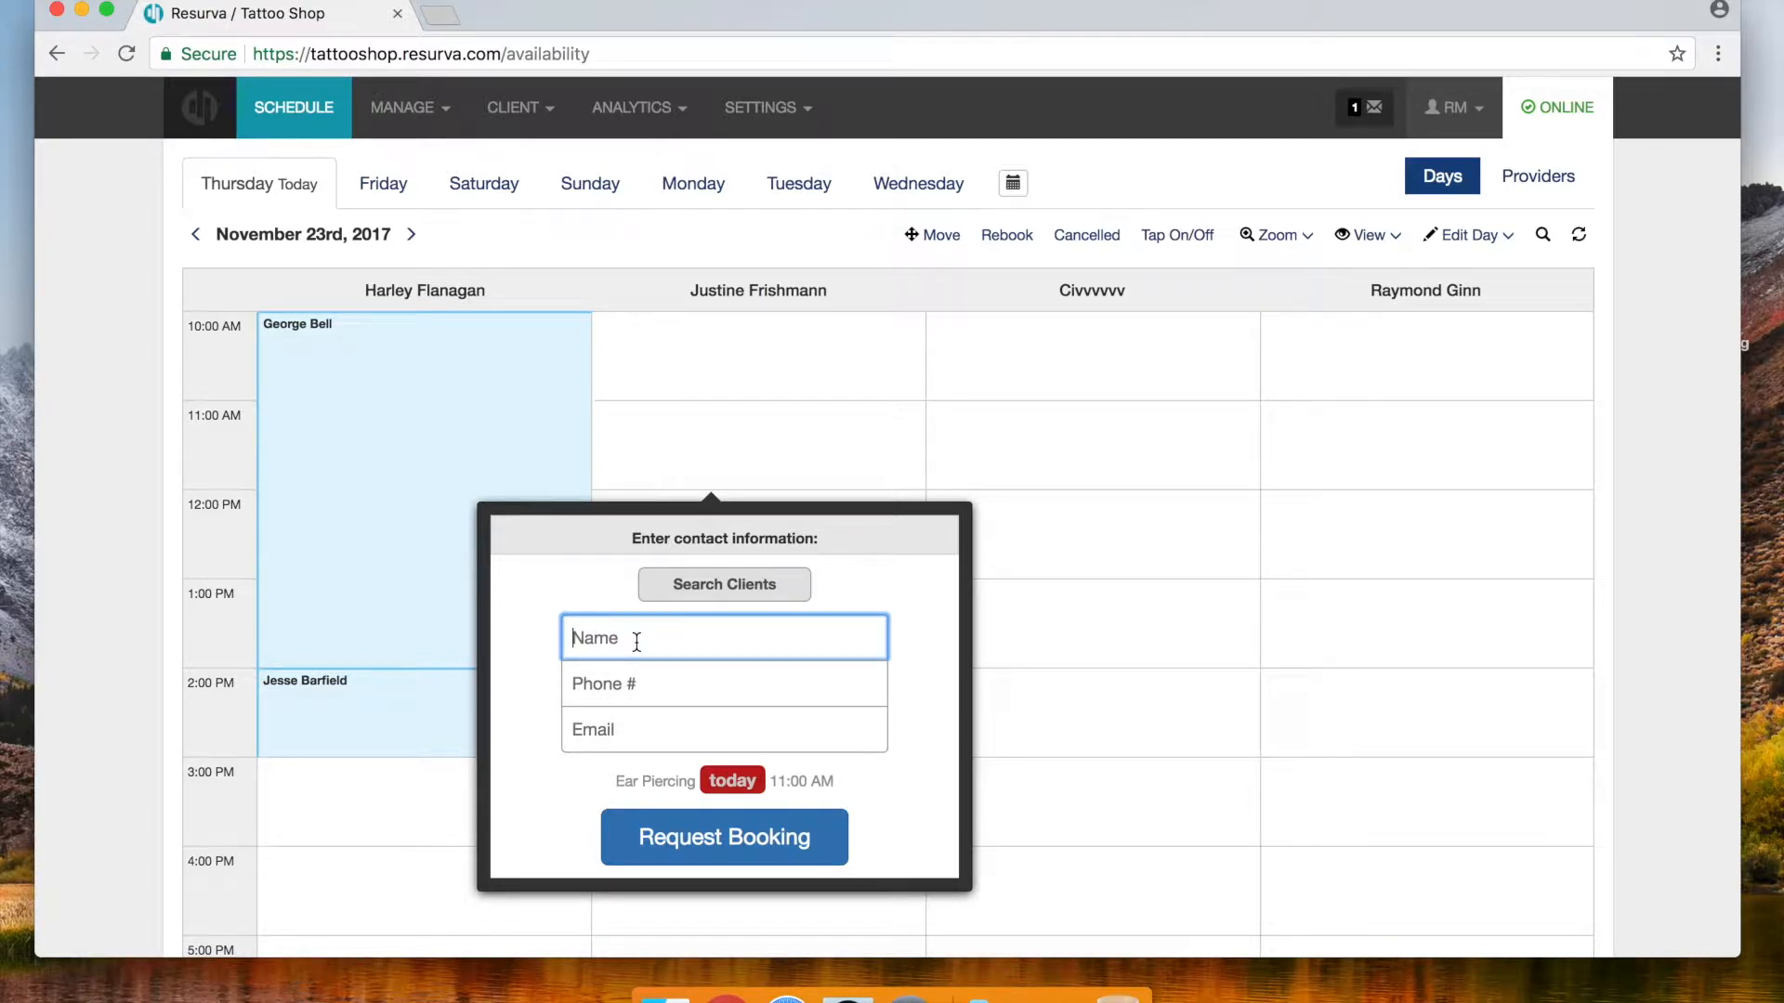
text(Shock Lee)
click(596, 684)
text(416-5)
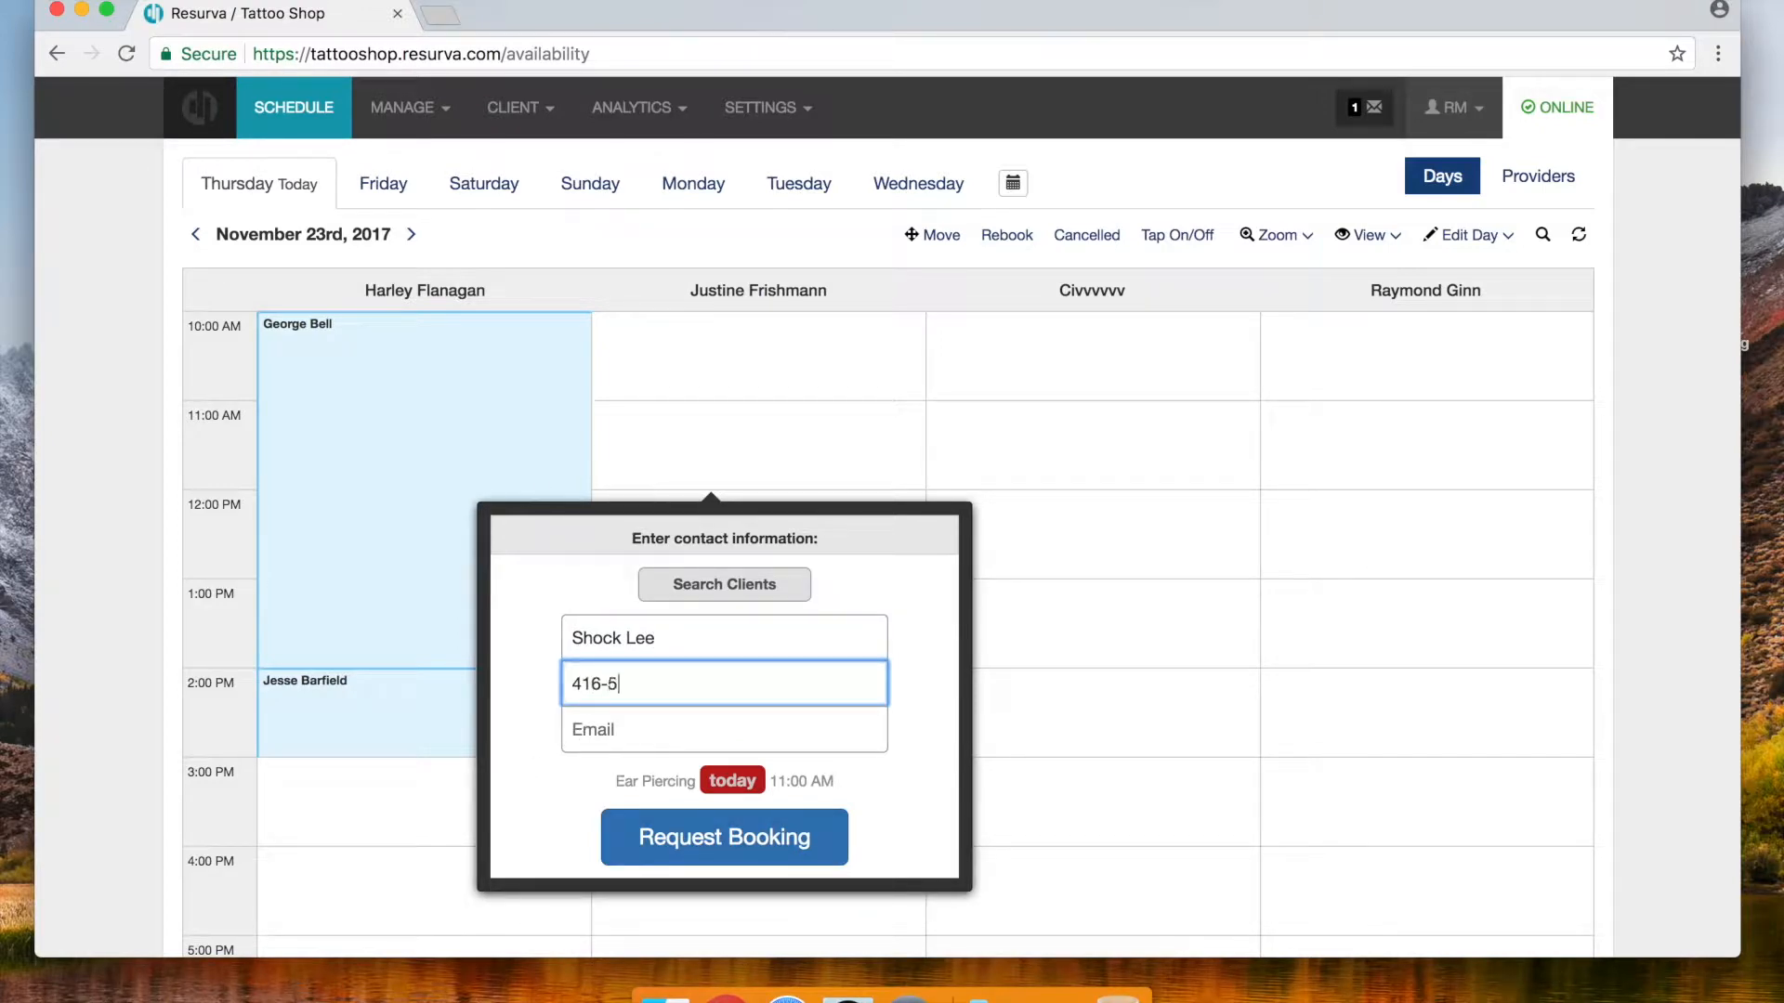
text(55-5555)
click(707, 841)
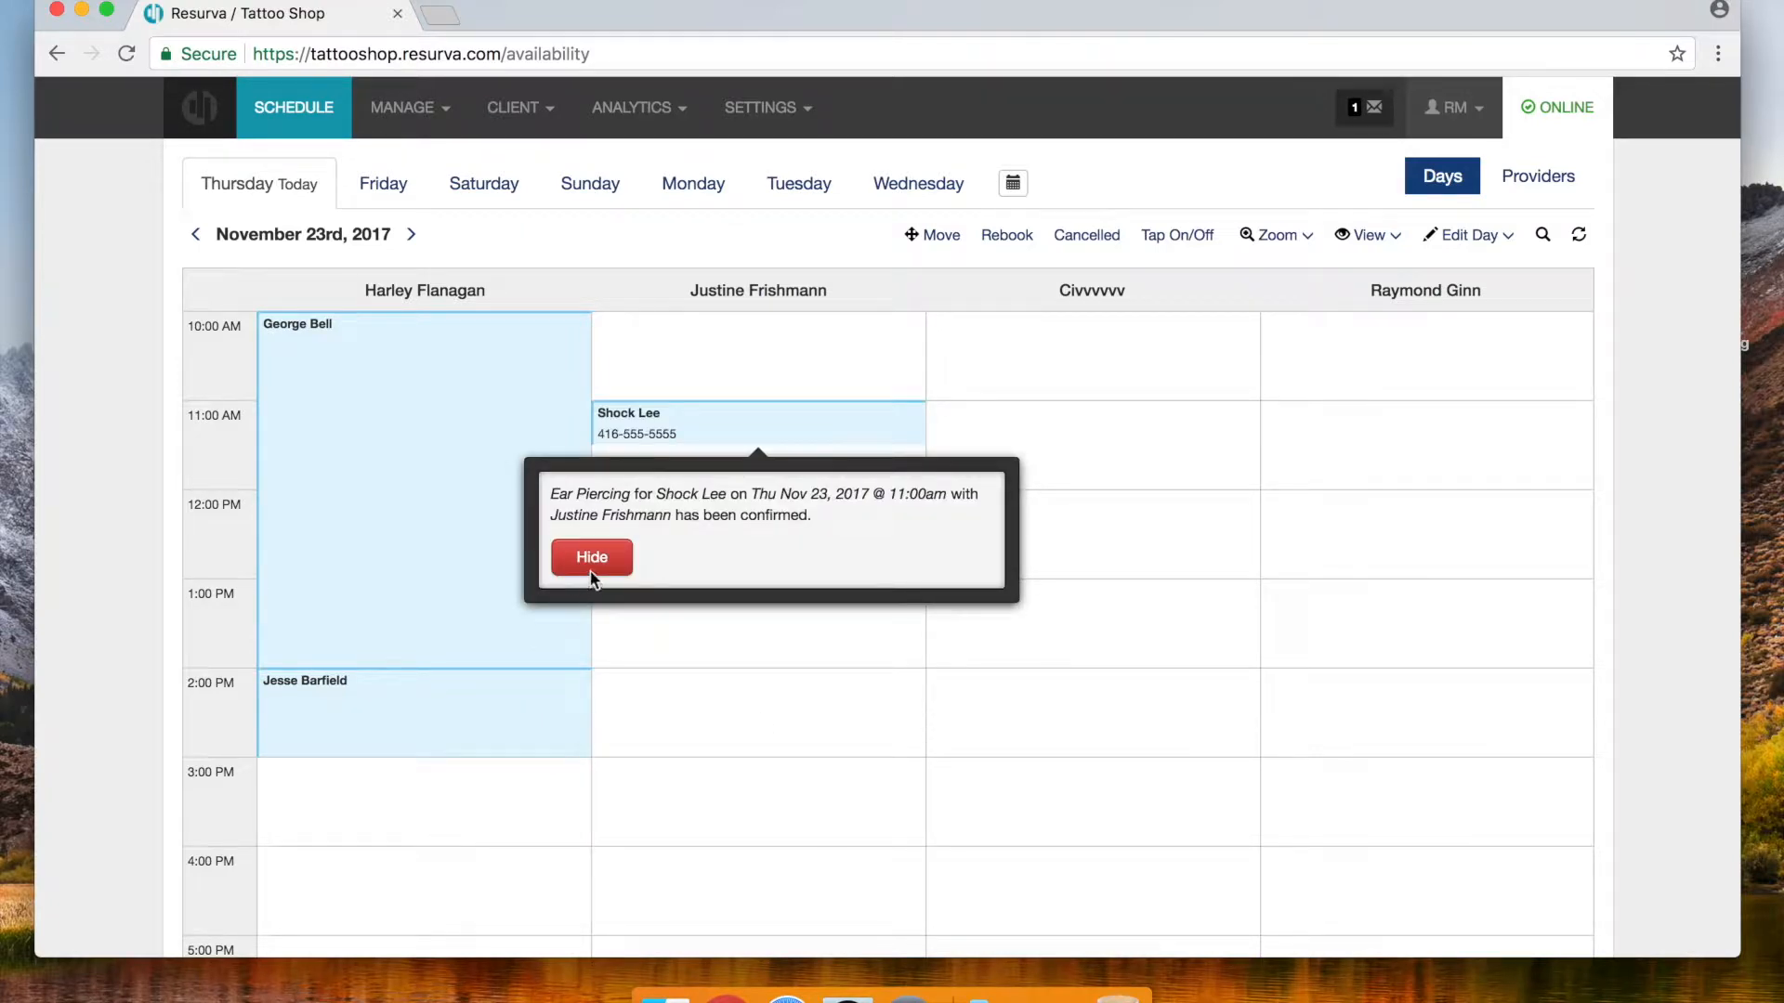
click(591, 568)
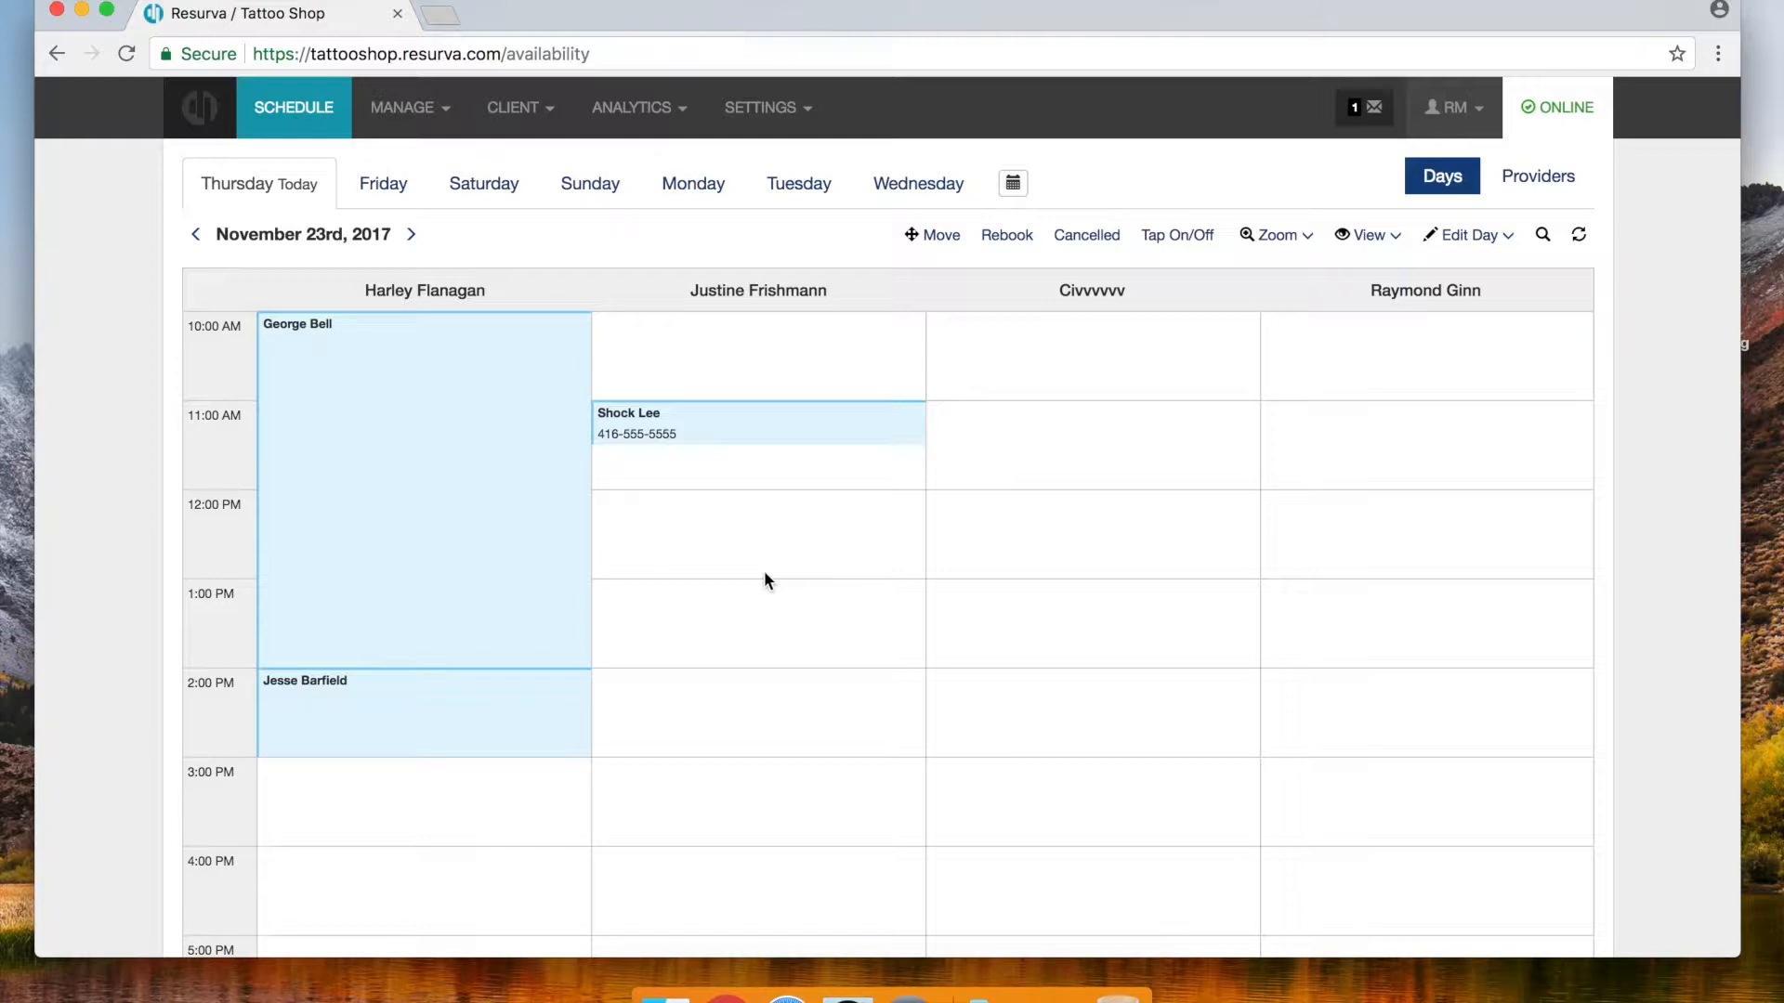
click(391, 186)
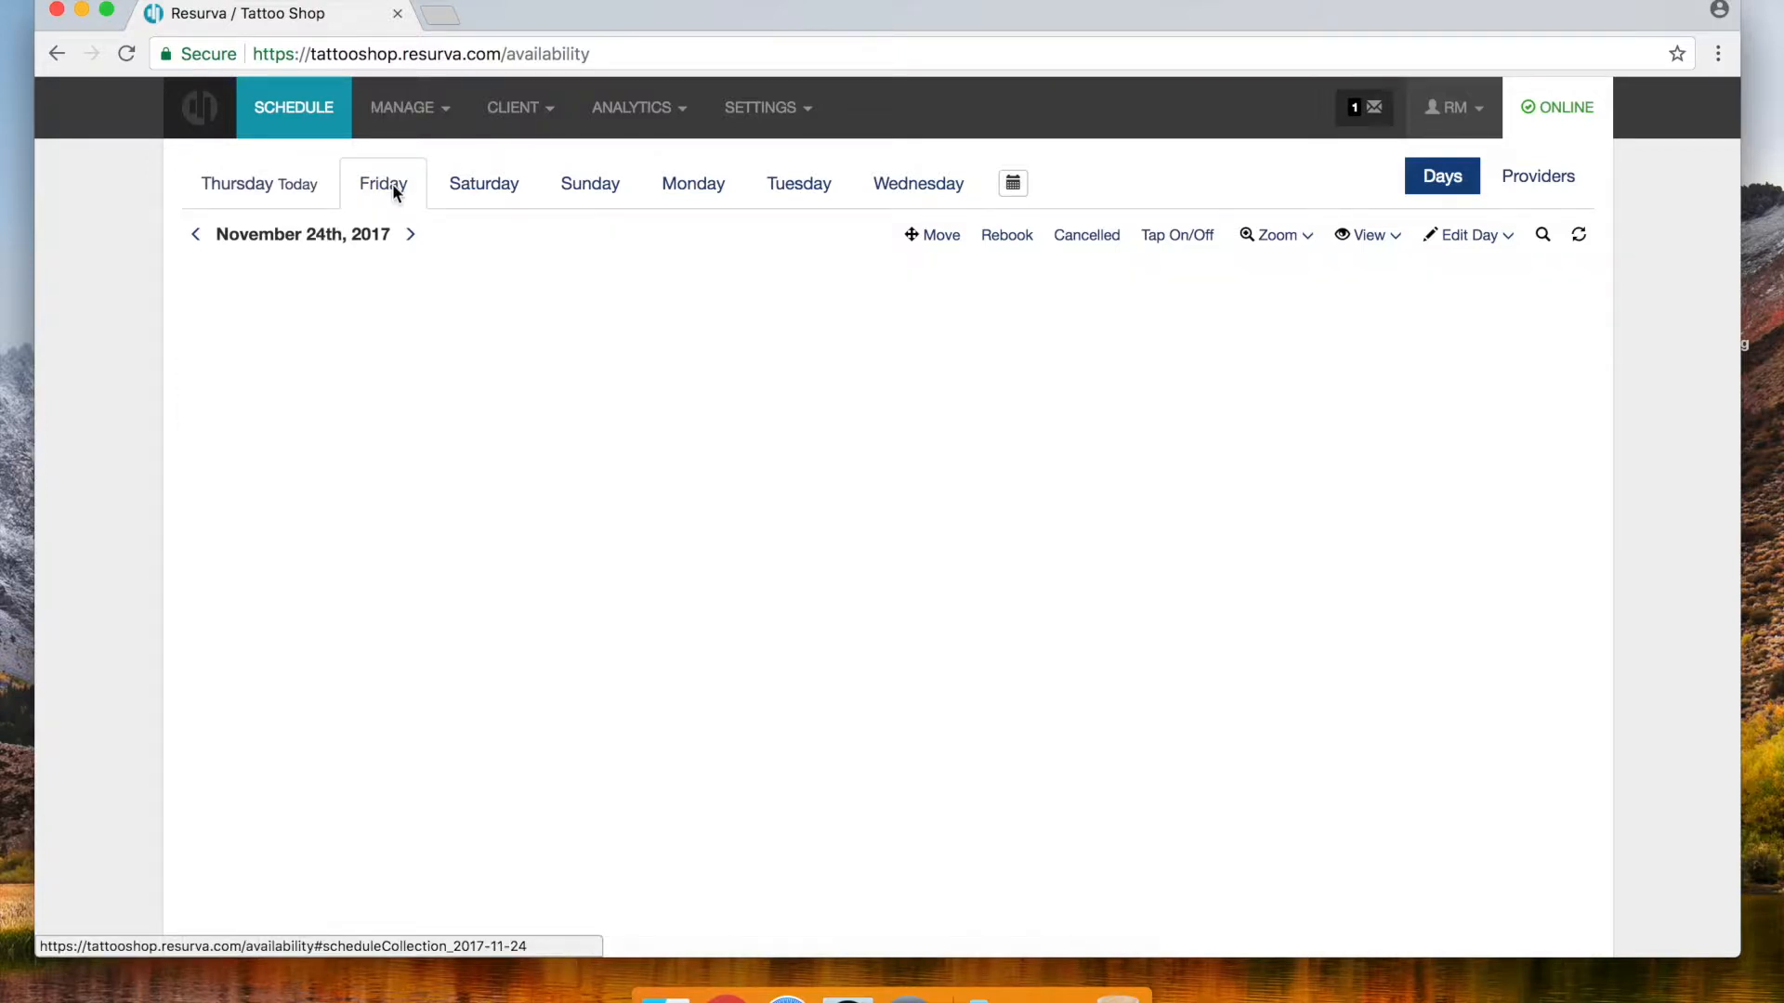
Book a Friday Tattoo from 10:00 AM until 3:00 PM for a client in the first provider's column
click(429, 351)
click(298, 556)
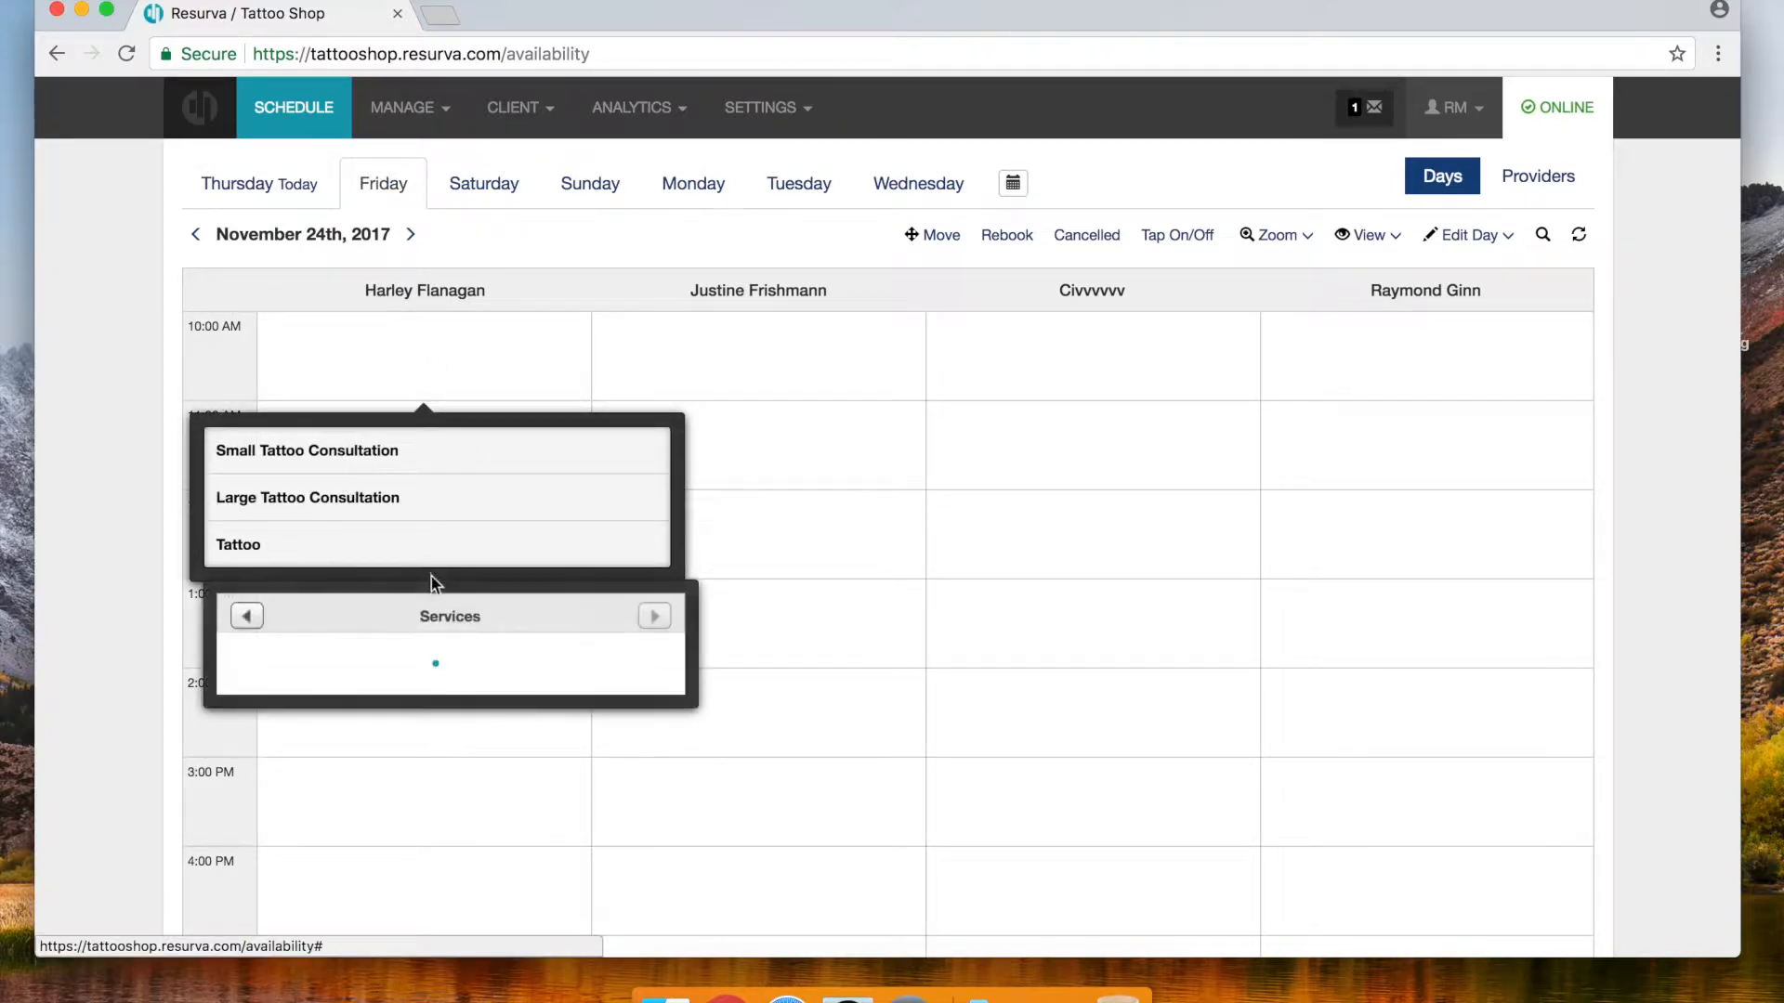
click(454, 639)
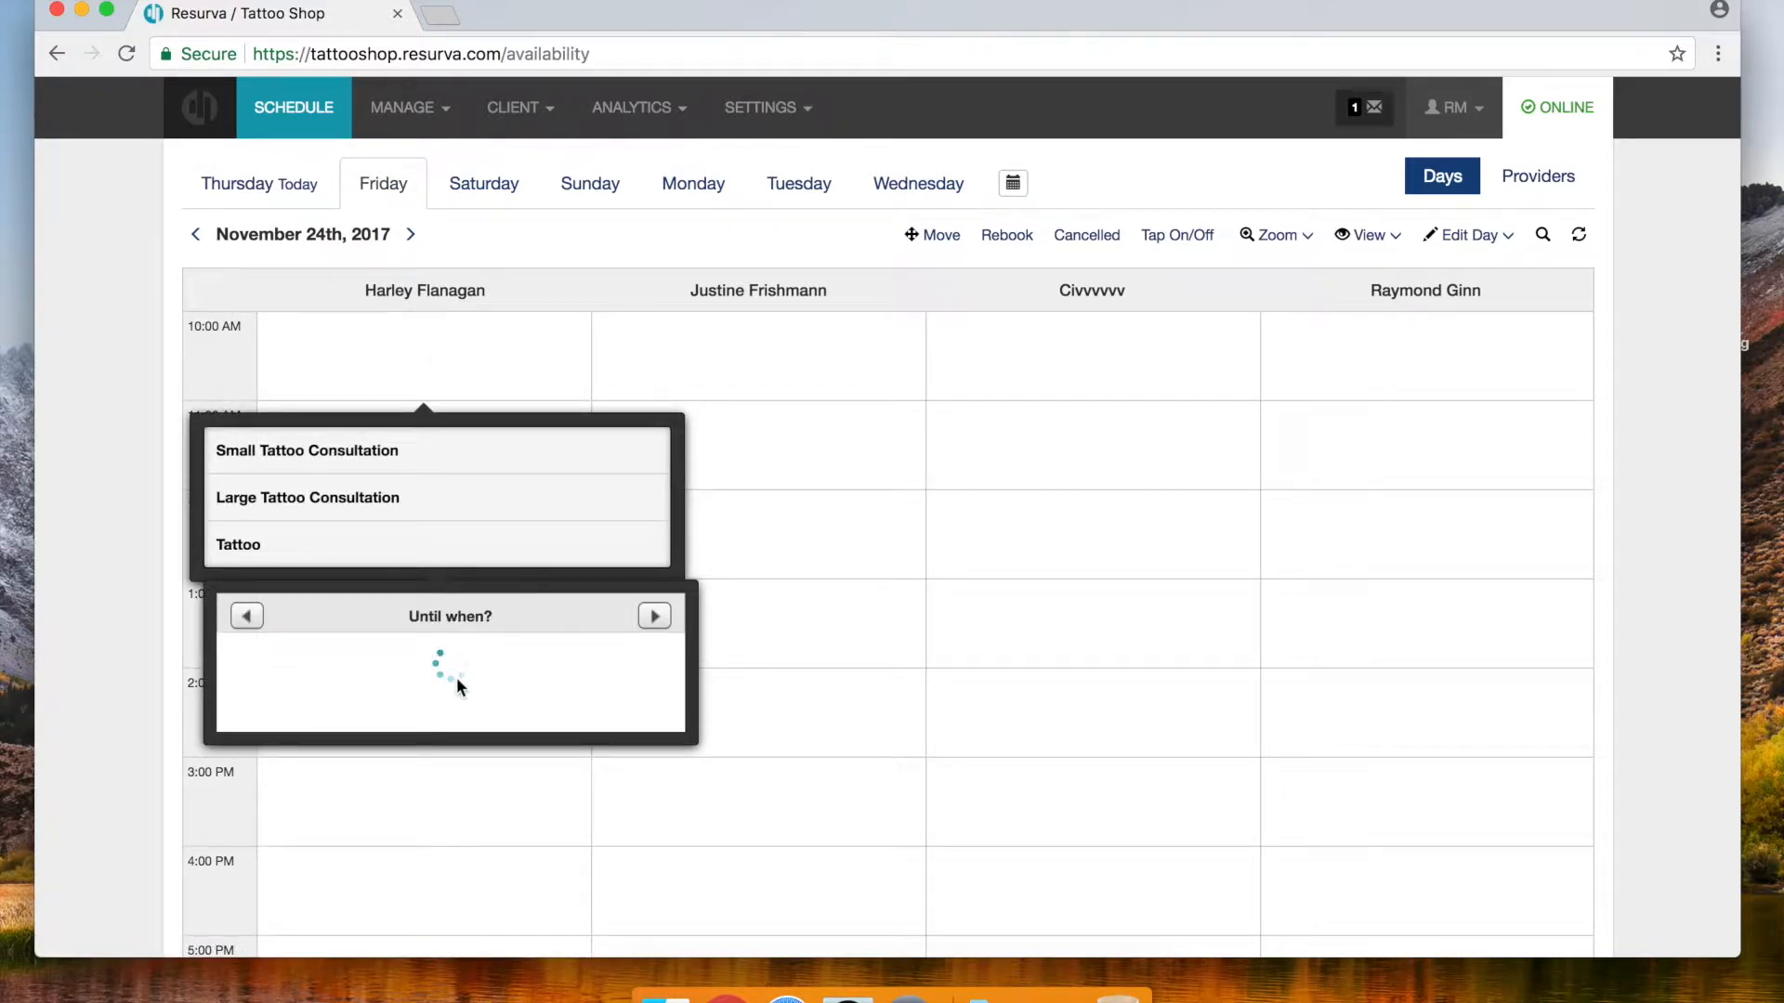
scroll(461, 726, down, 1)
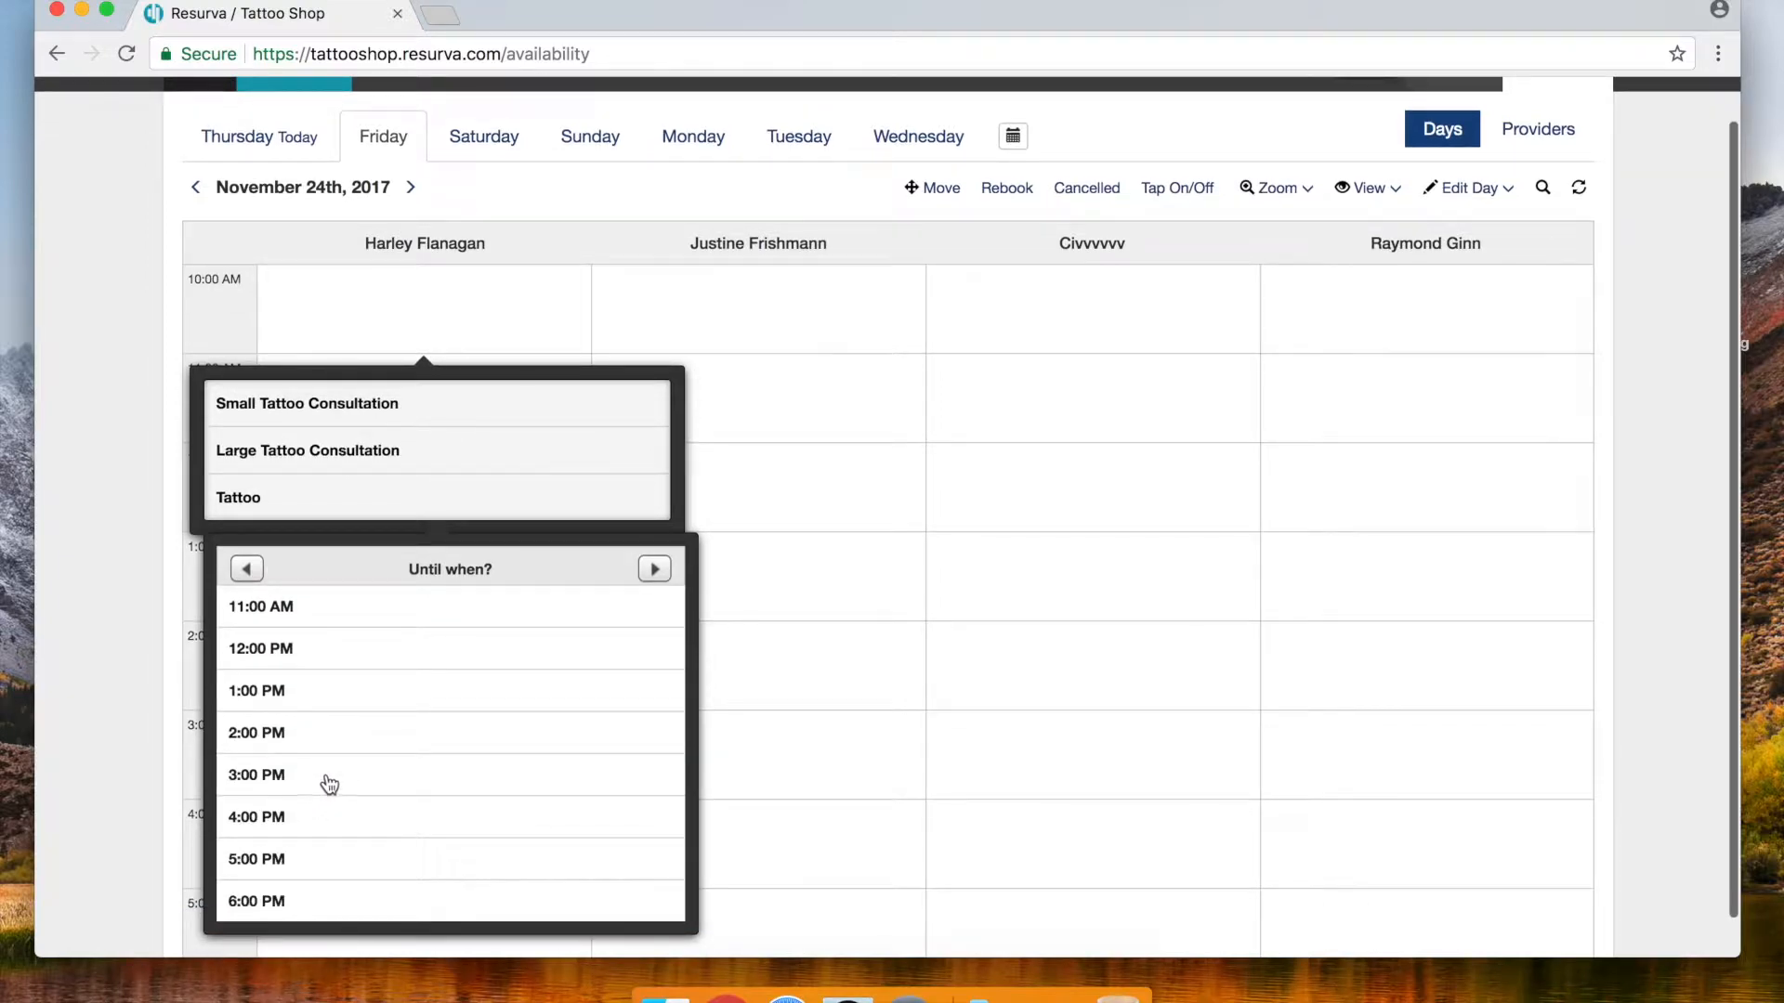
click(332, 777)
click(372, 670)
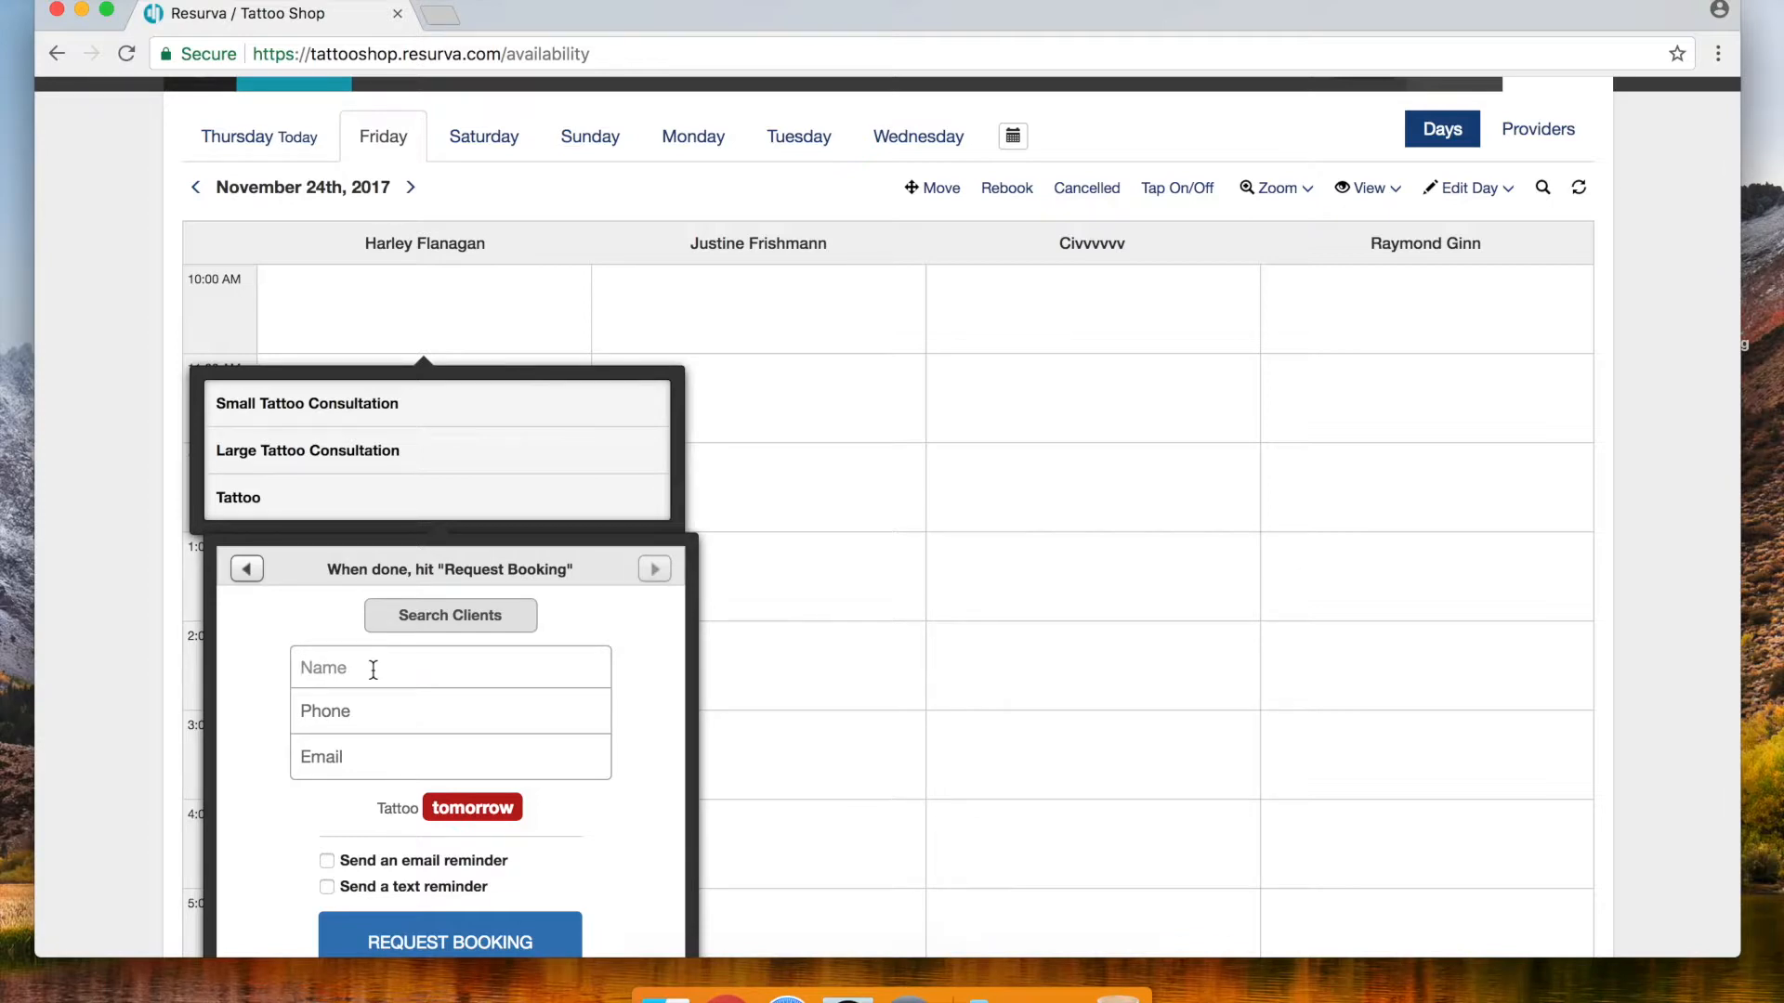
click(348, 767)
scroll(545, 787, down, 1)
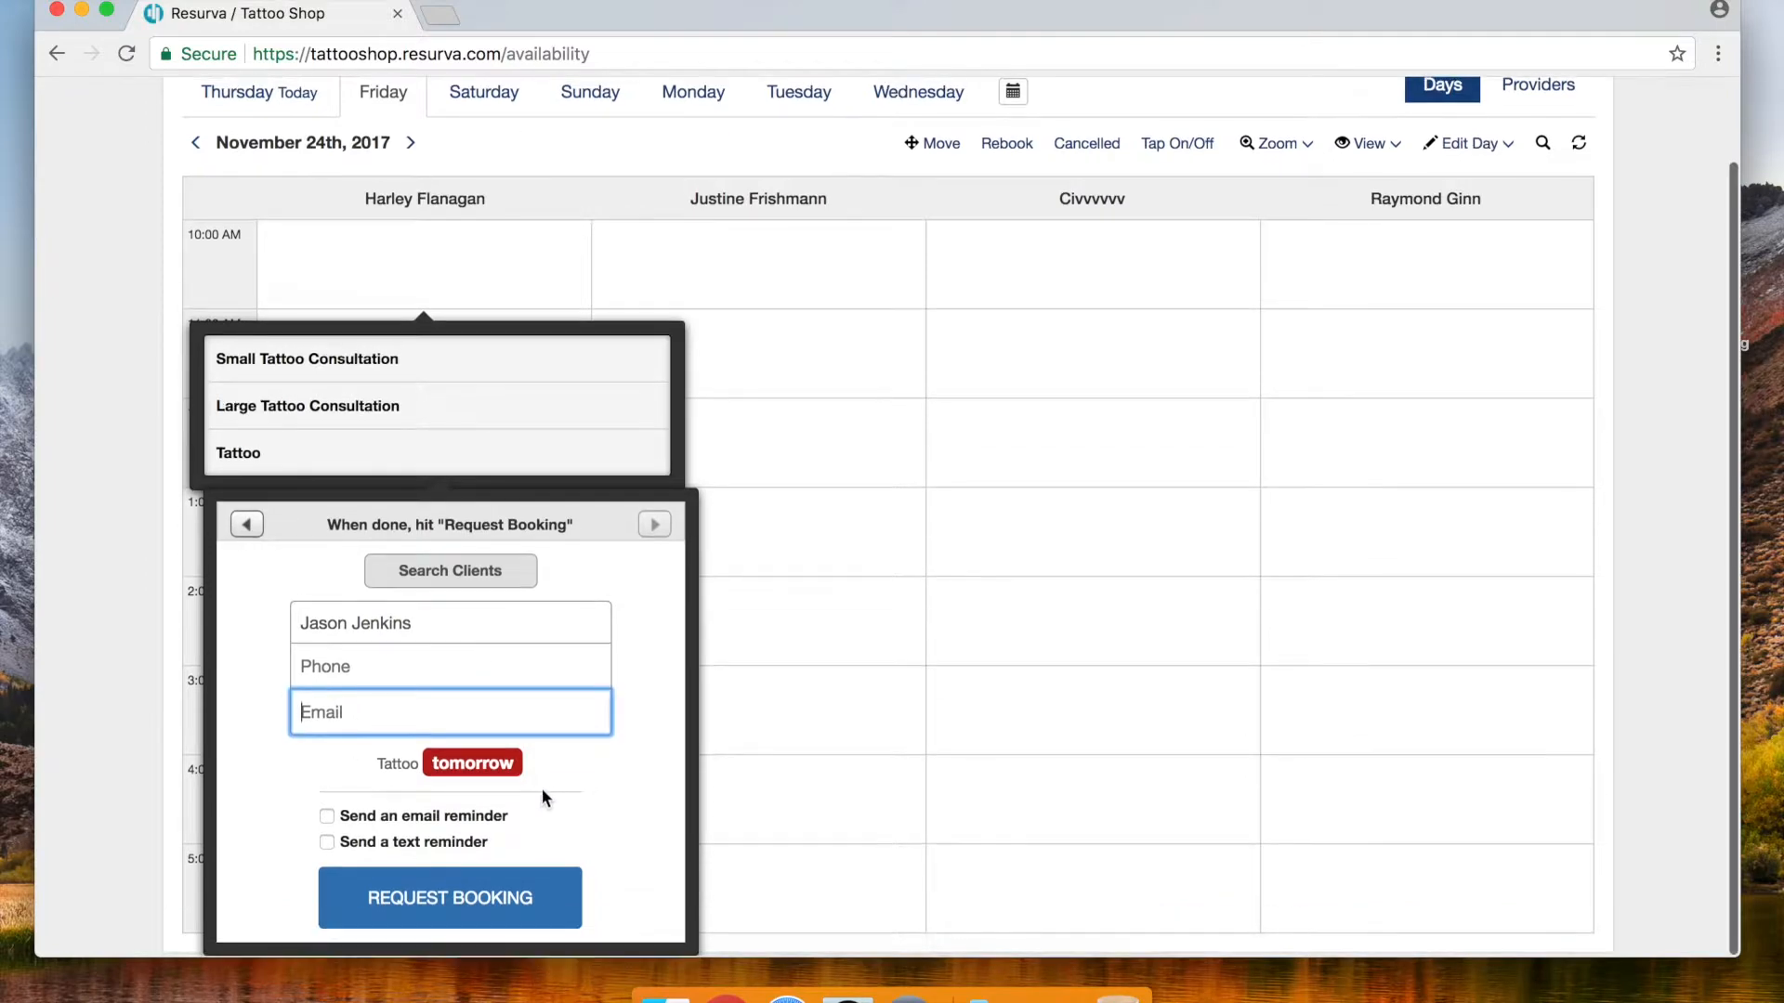
click(419, 911)
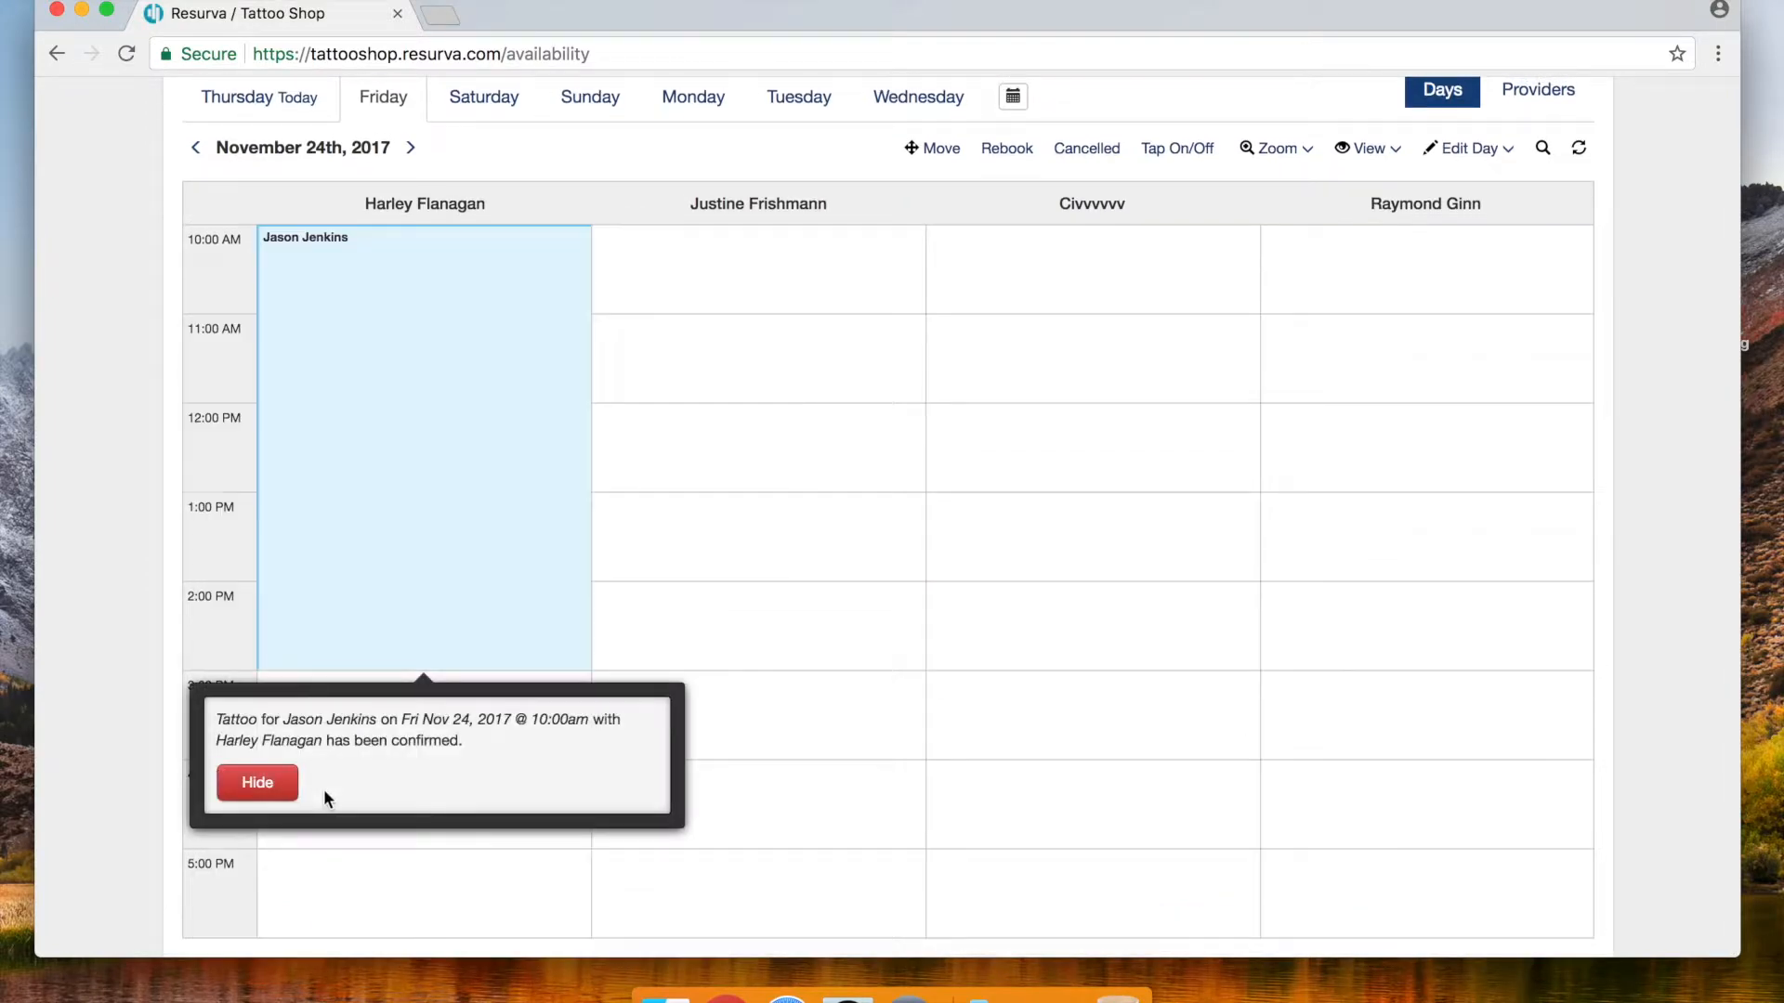
click(260, 790)
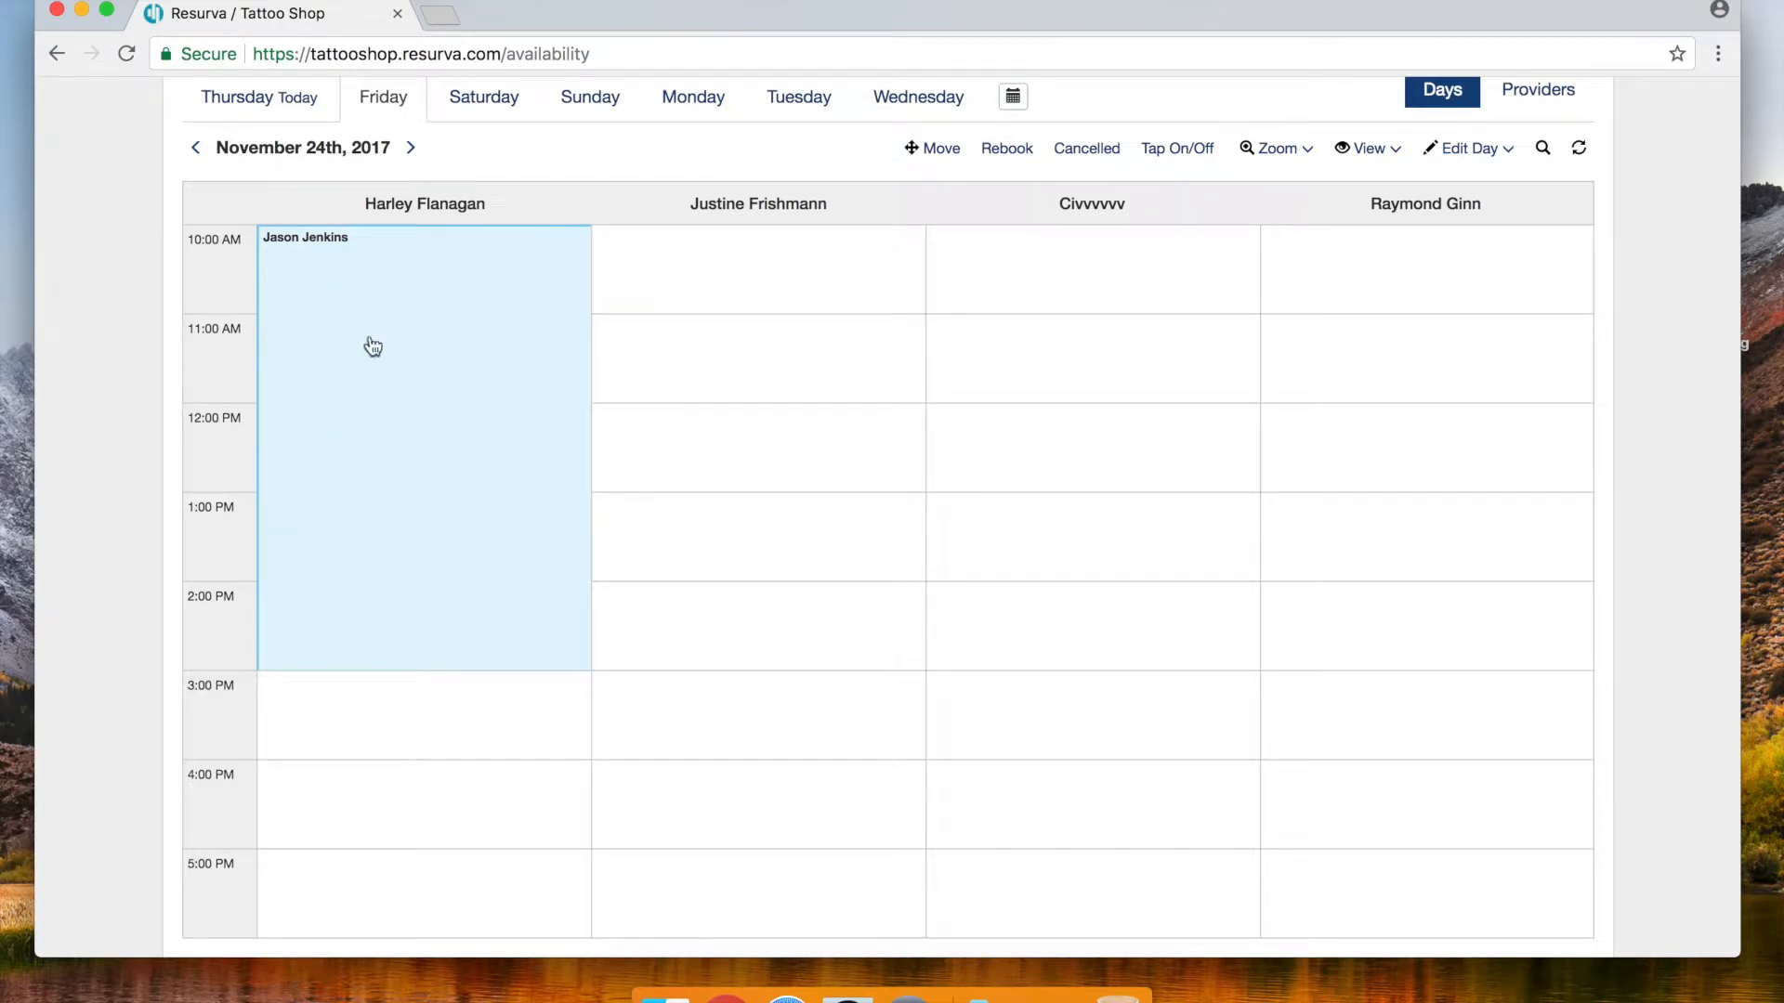
Mark the first provider's 3:00 PM hour as Not Available using Tap On/Off
scroll(338, 165, down, 1)
scroll(392, 706, down, 1)
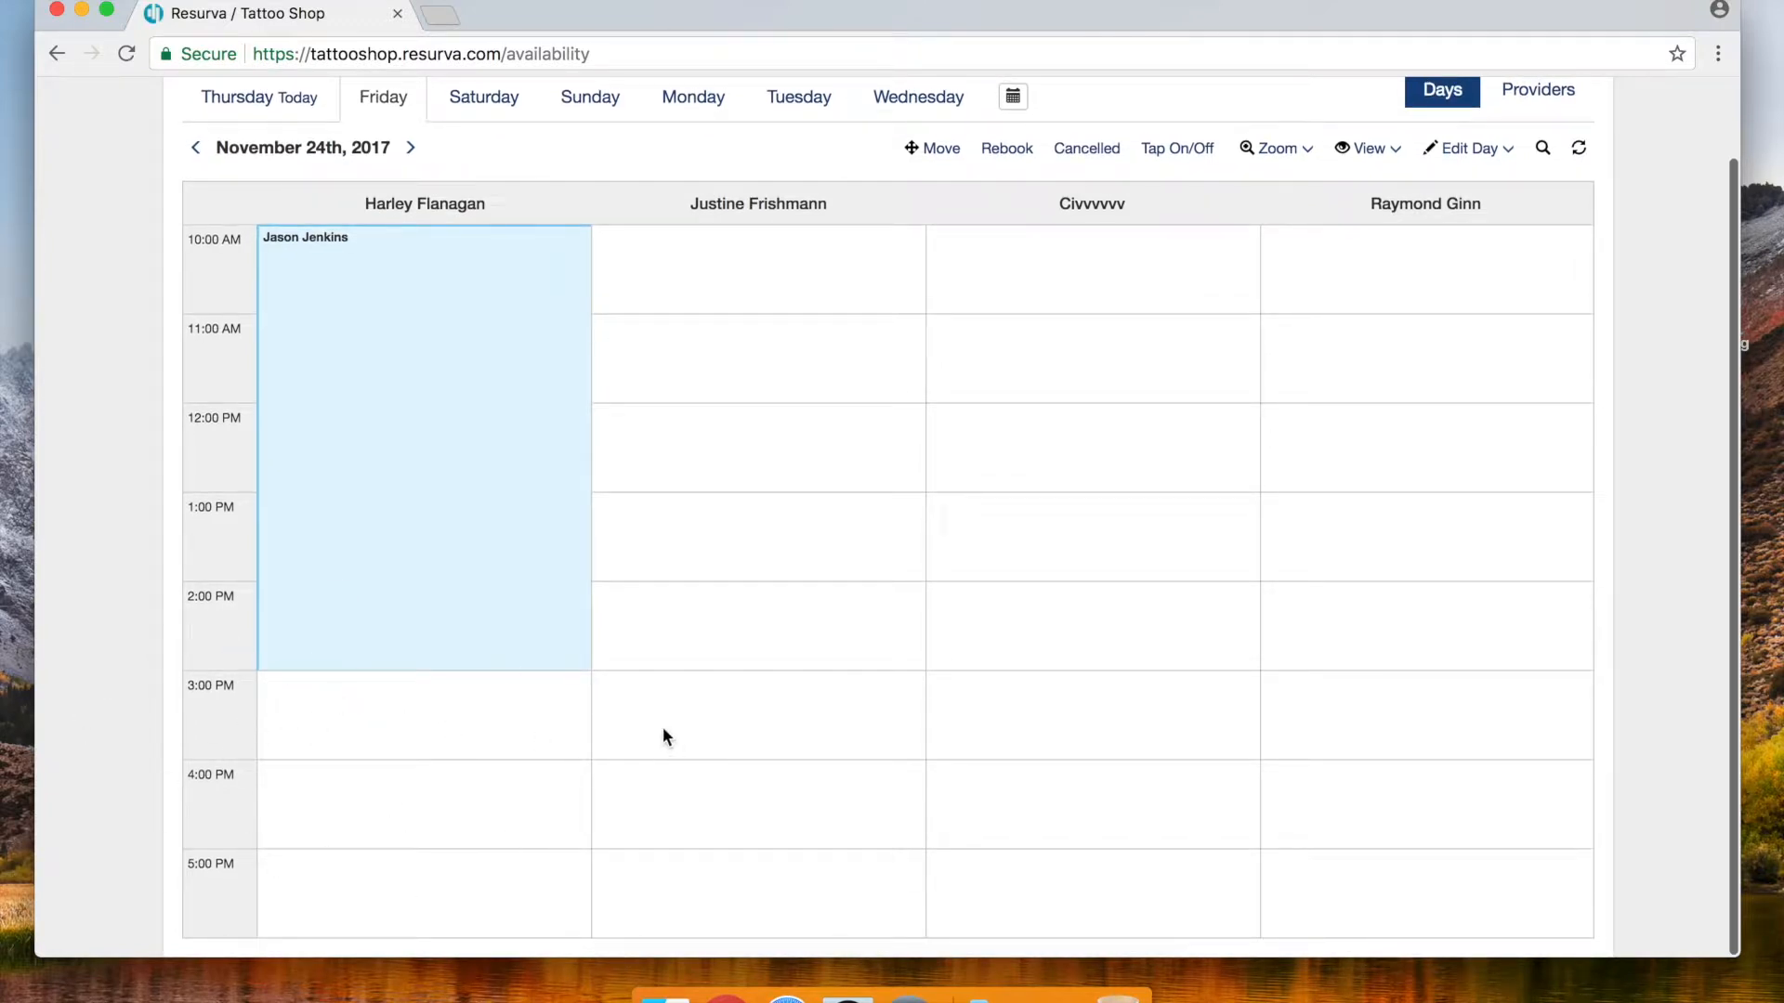
scroll(728, 672, up, 3)
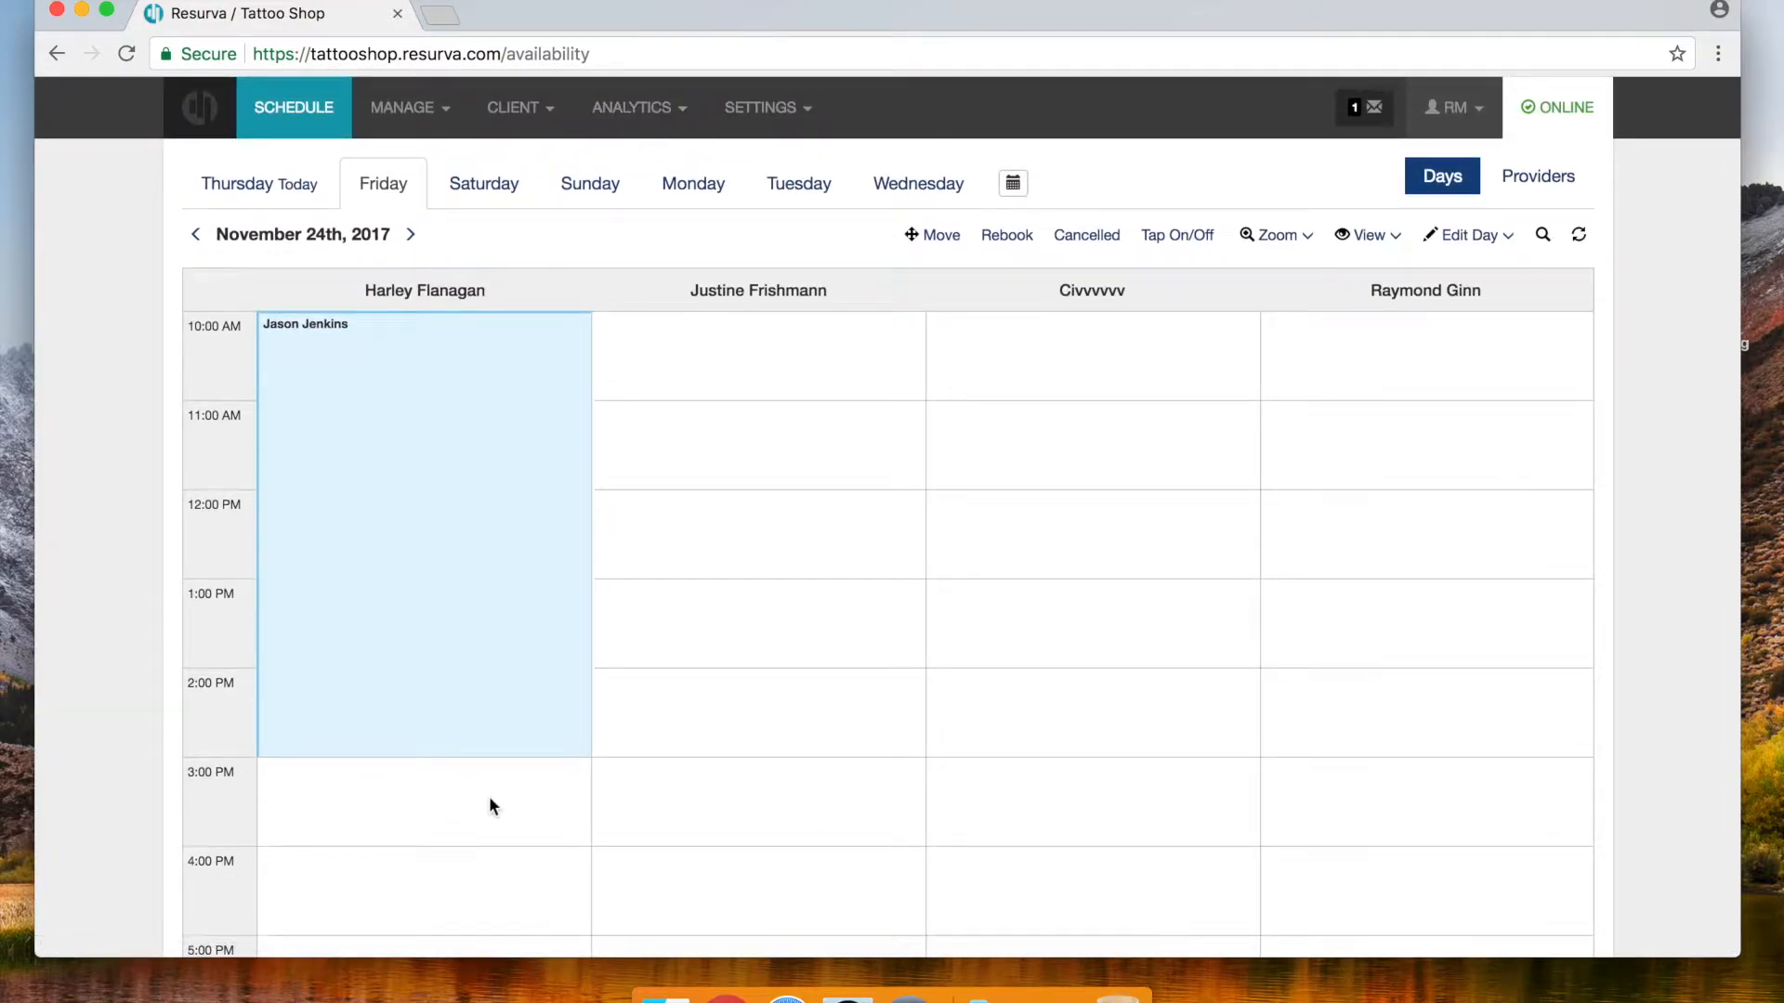
scroll(488, 774, down, 3)
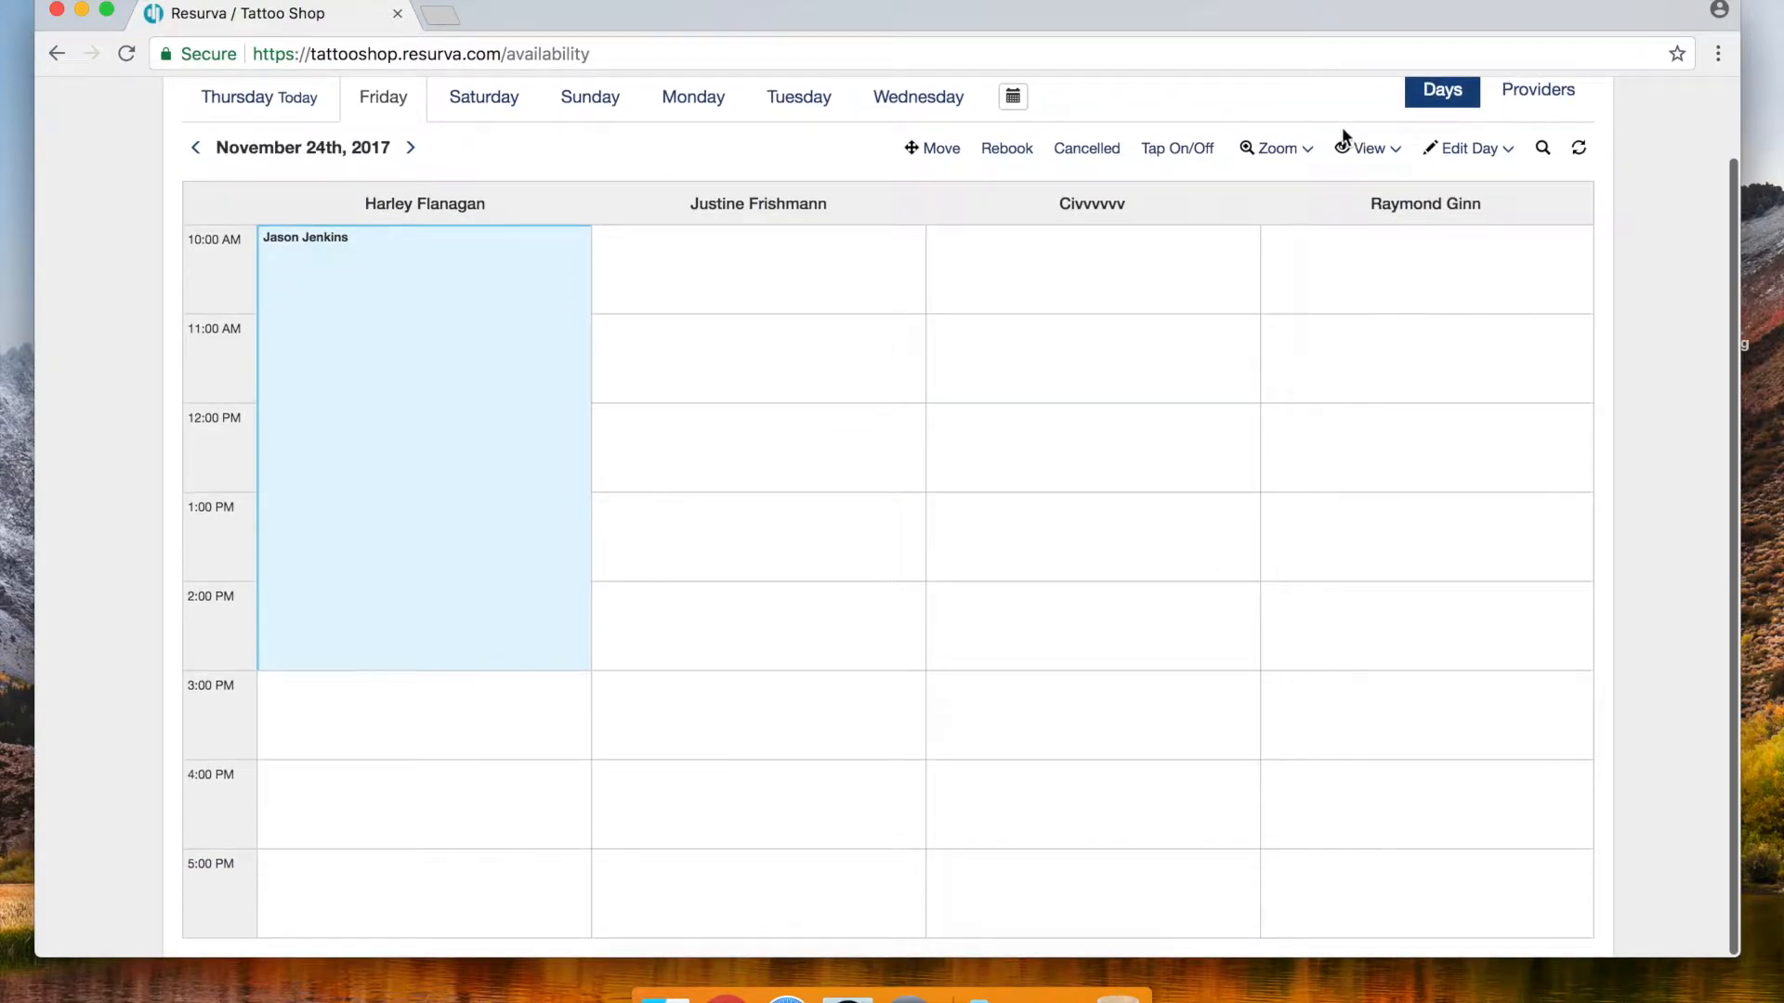
click(1176, 151)
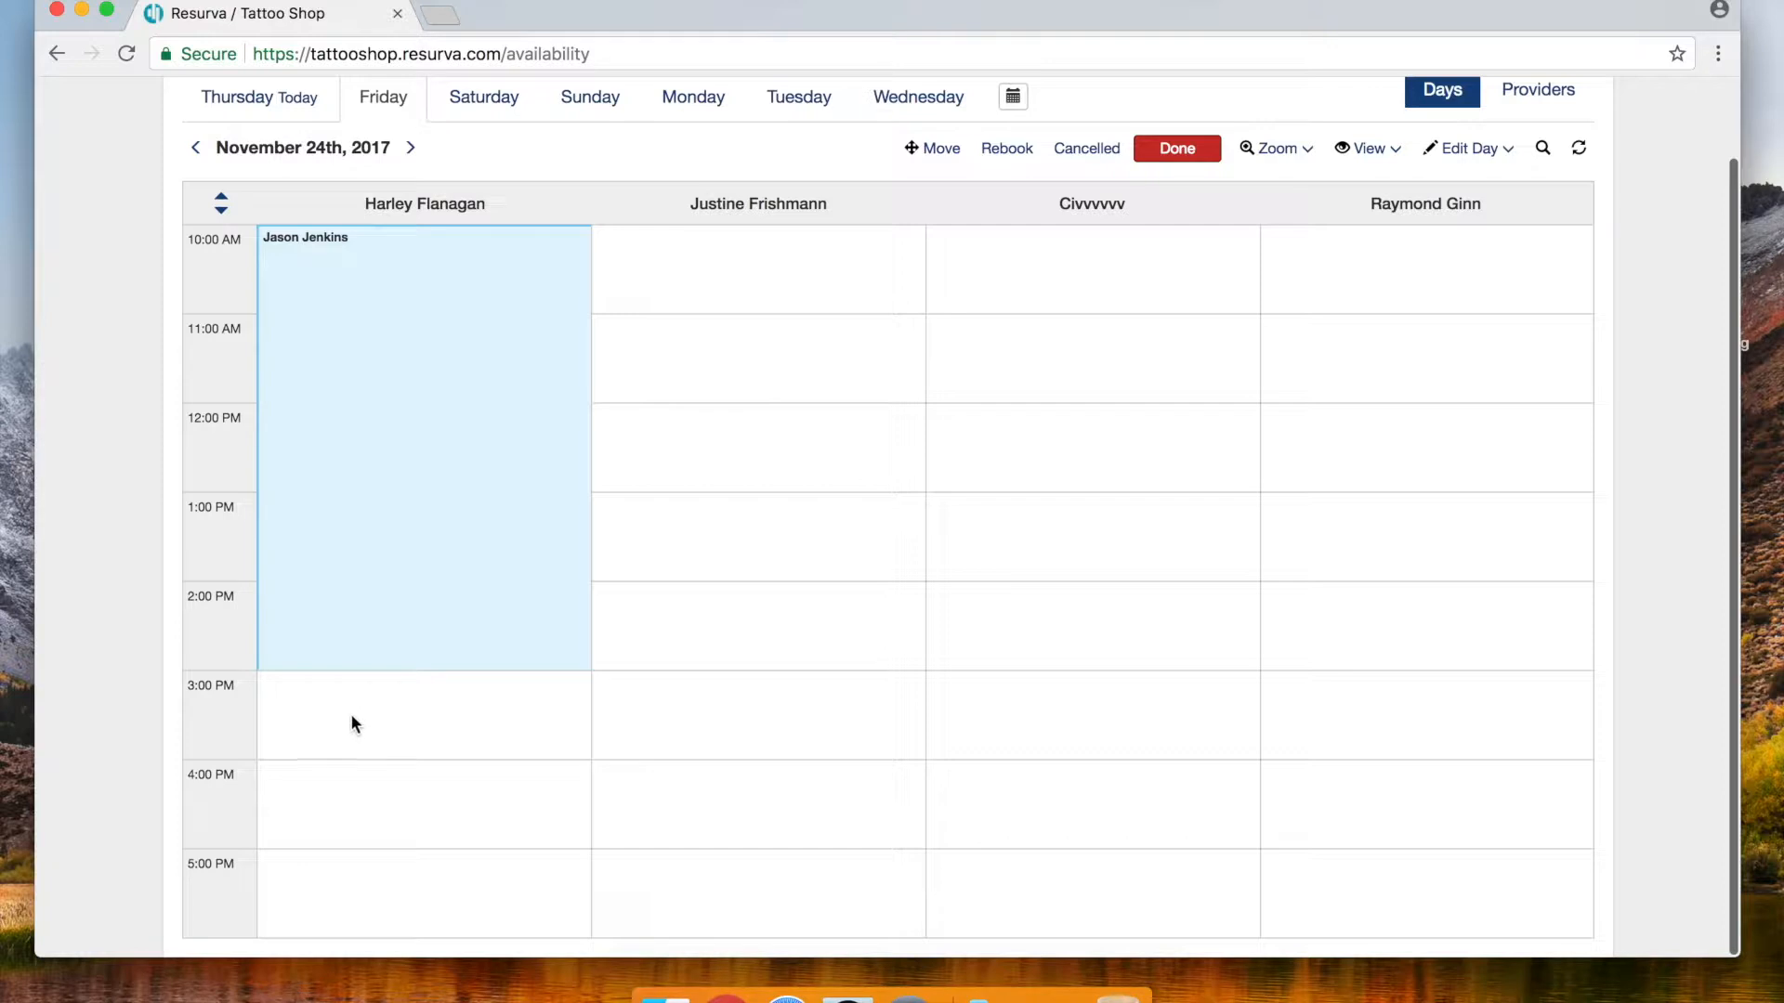
click(381, 726)
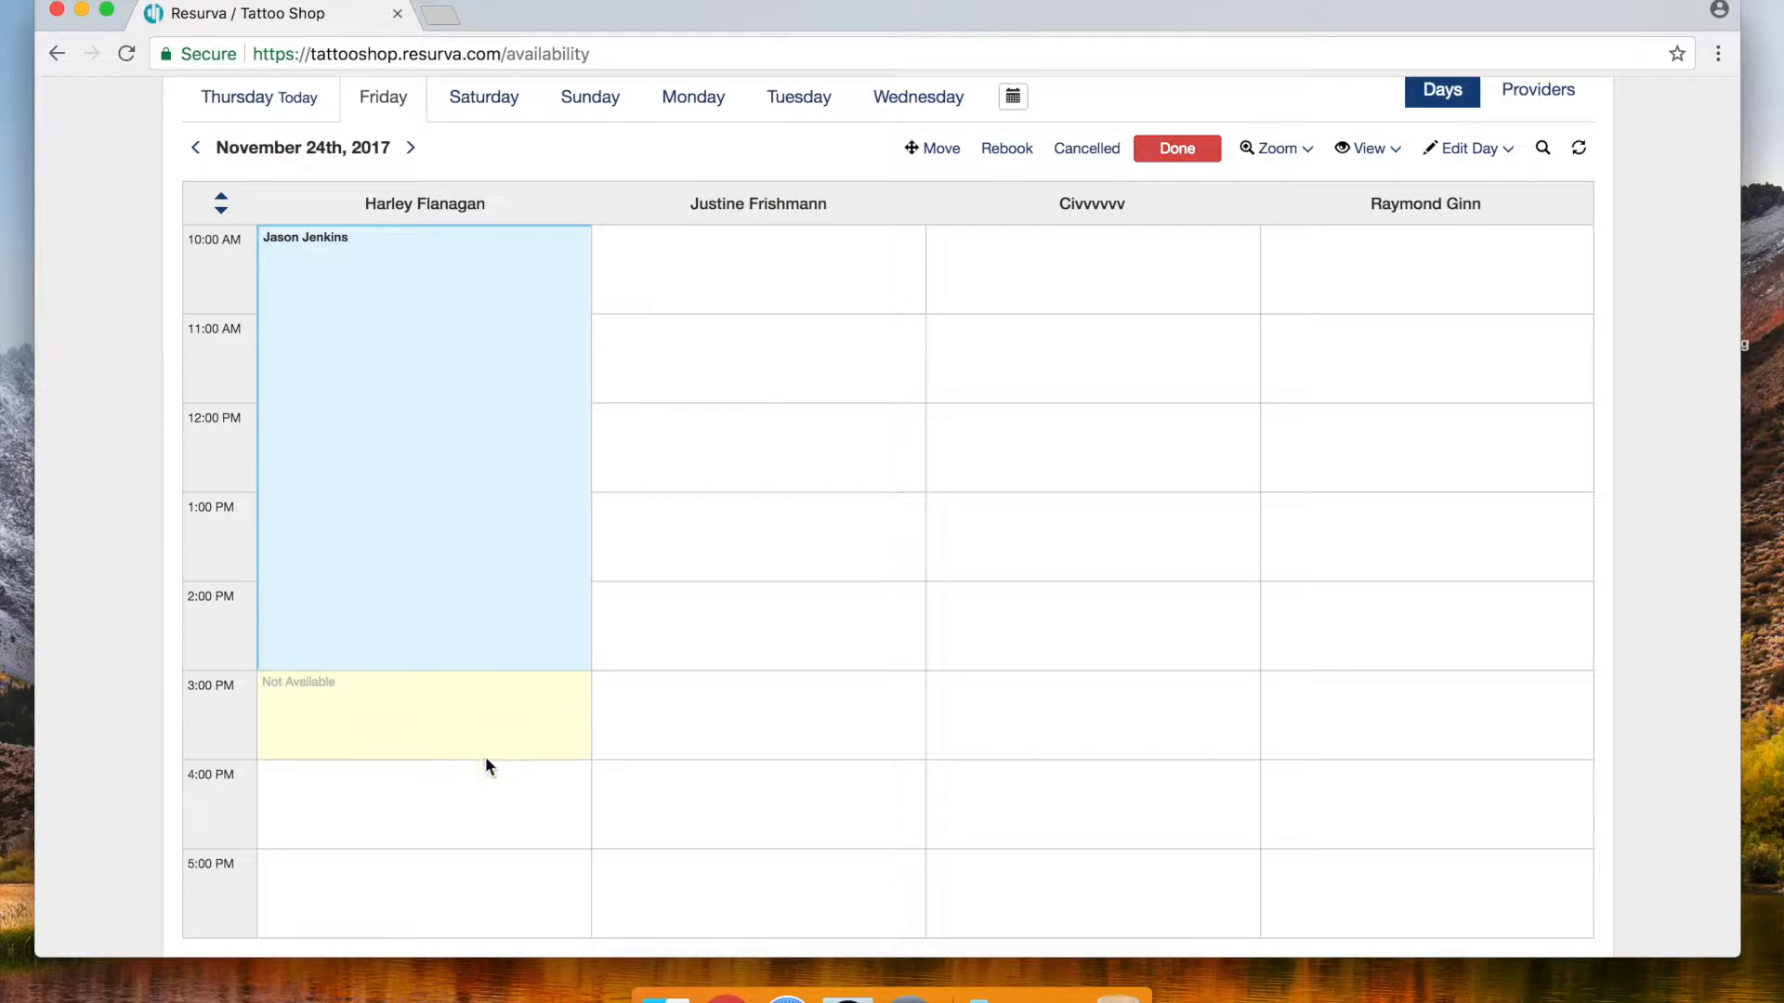
click(1178, 154)
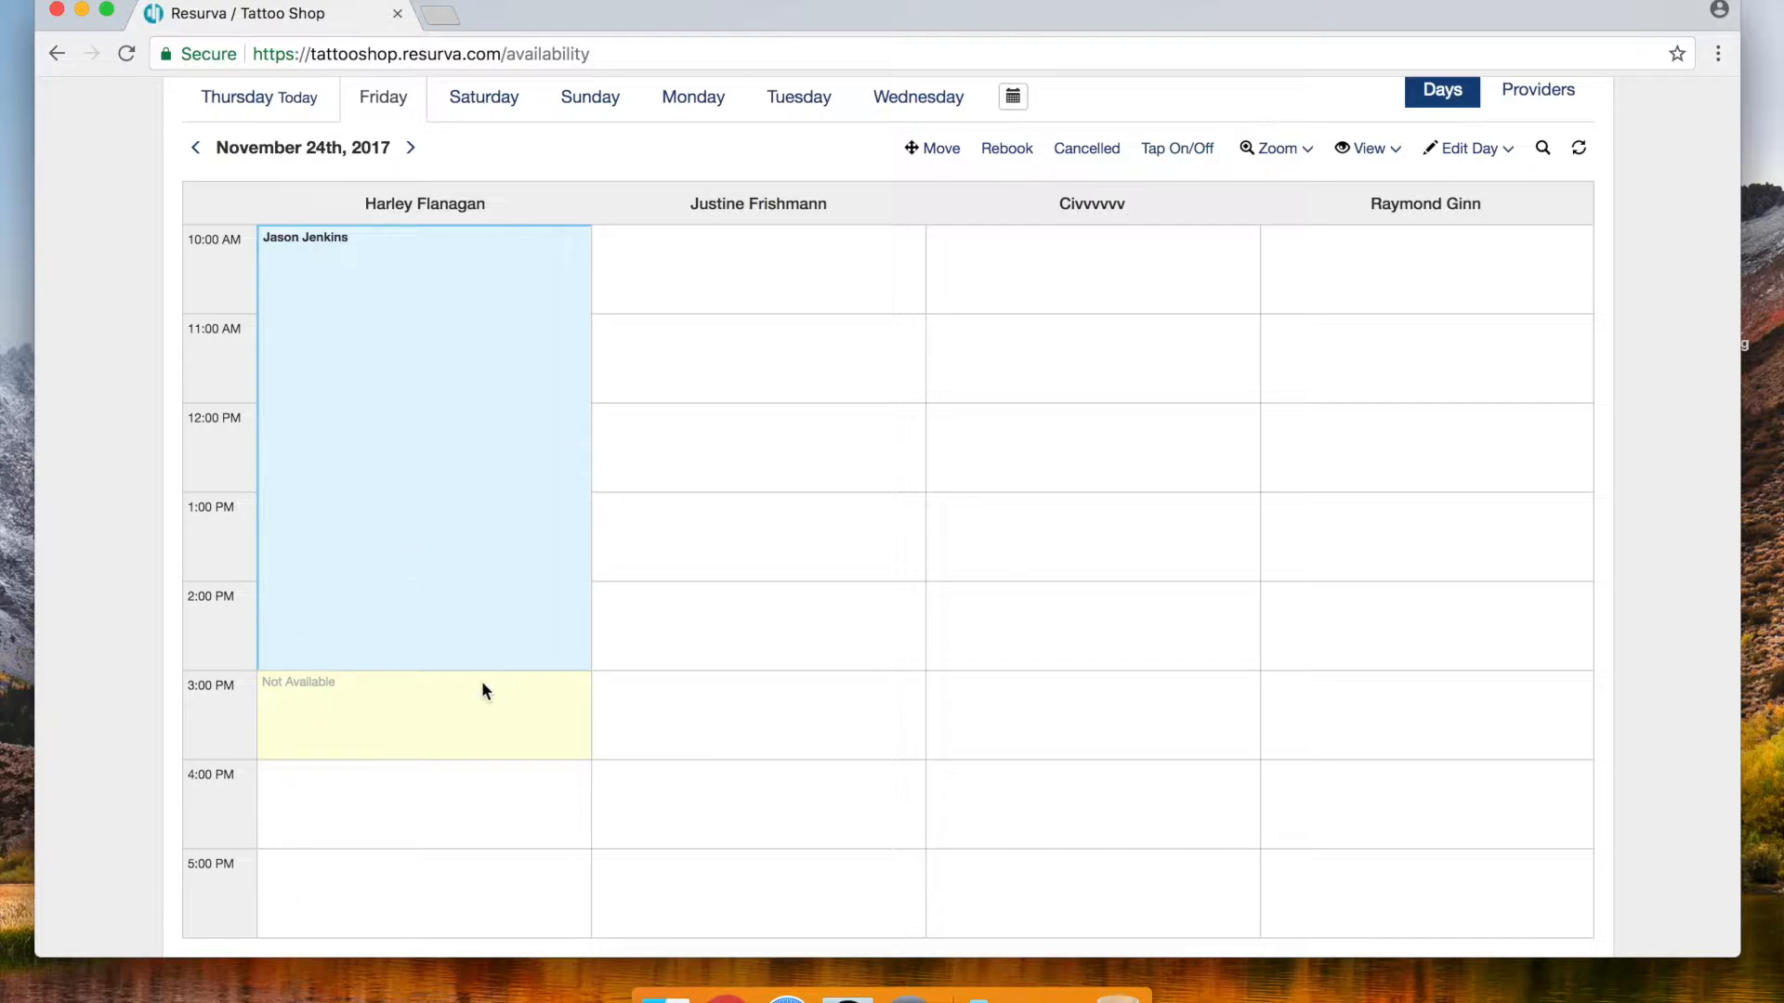
click(420, 808)
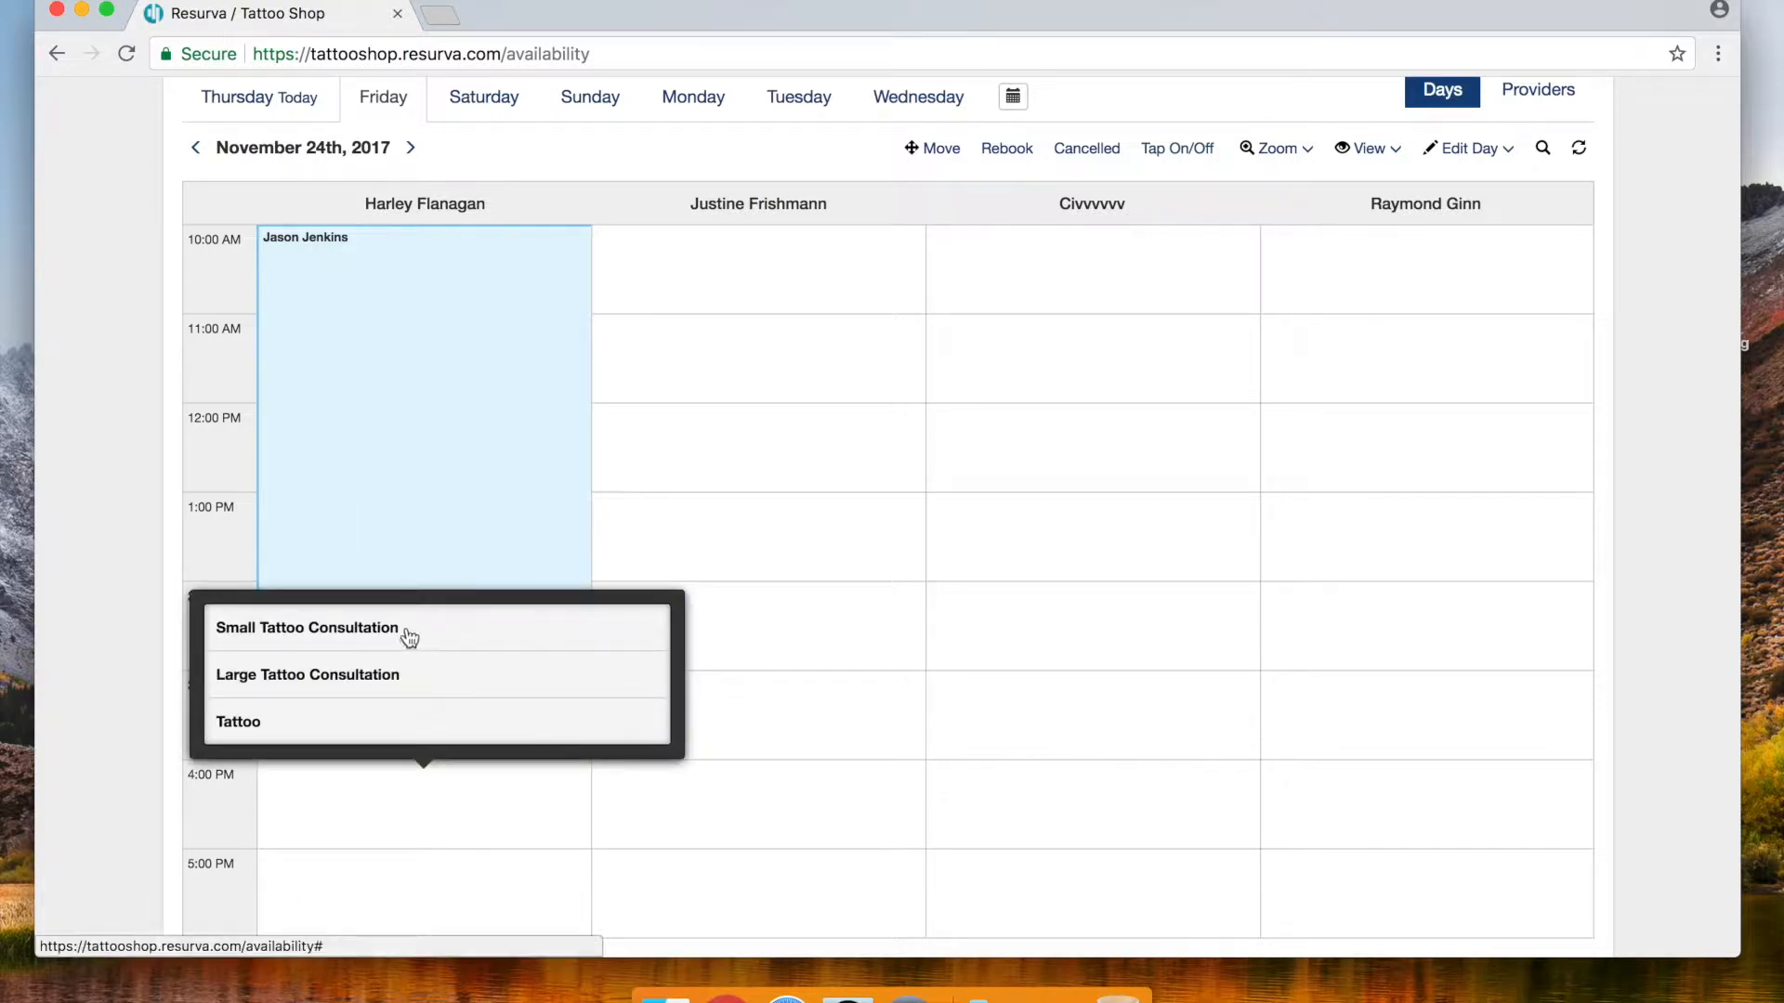
Book a Small Tattoo Consultation at 4:00 PM for another client by name
click(344, 637)
click(213, 264)
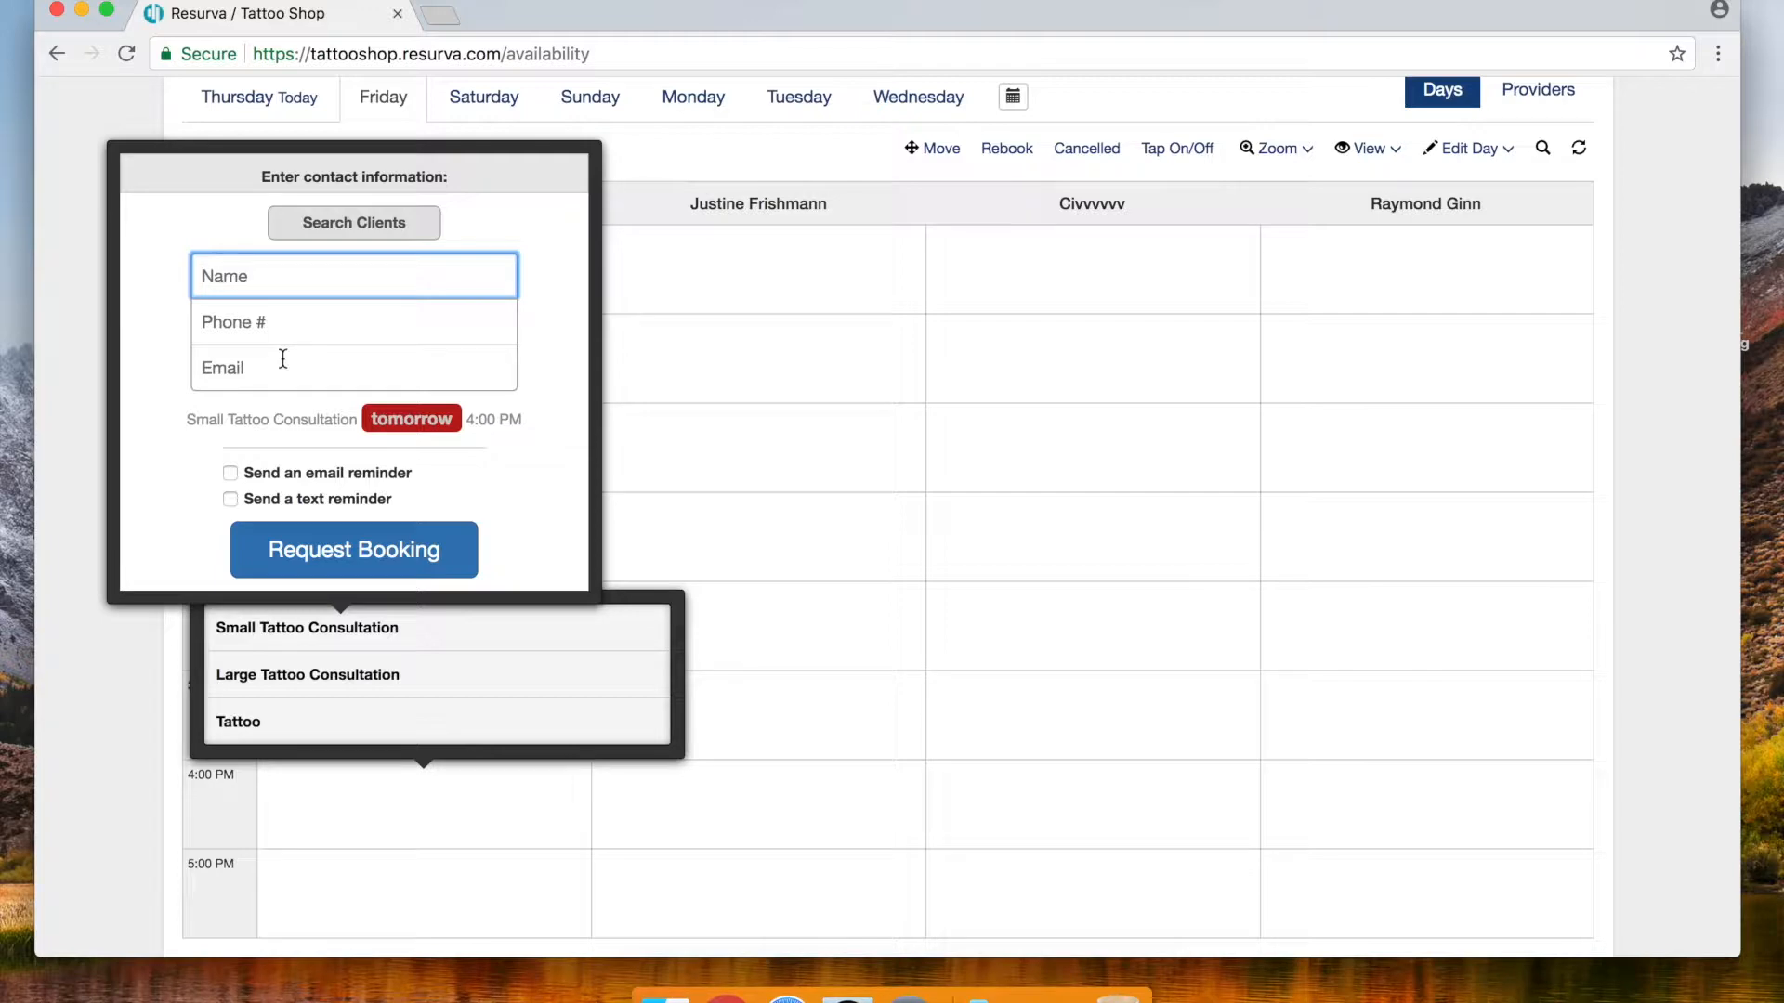
text(Lloyd Moseby)
click(329, 558)
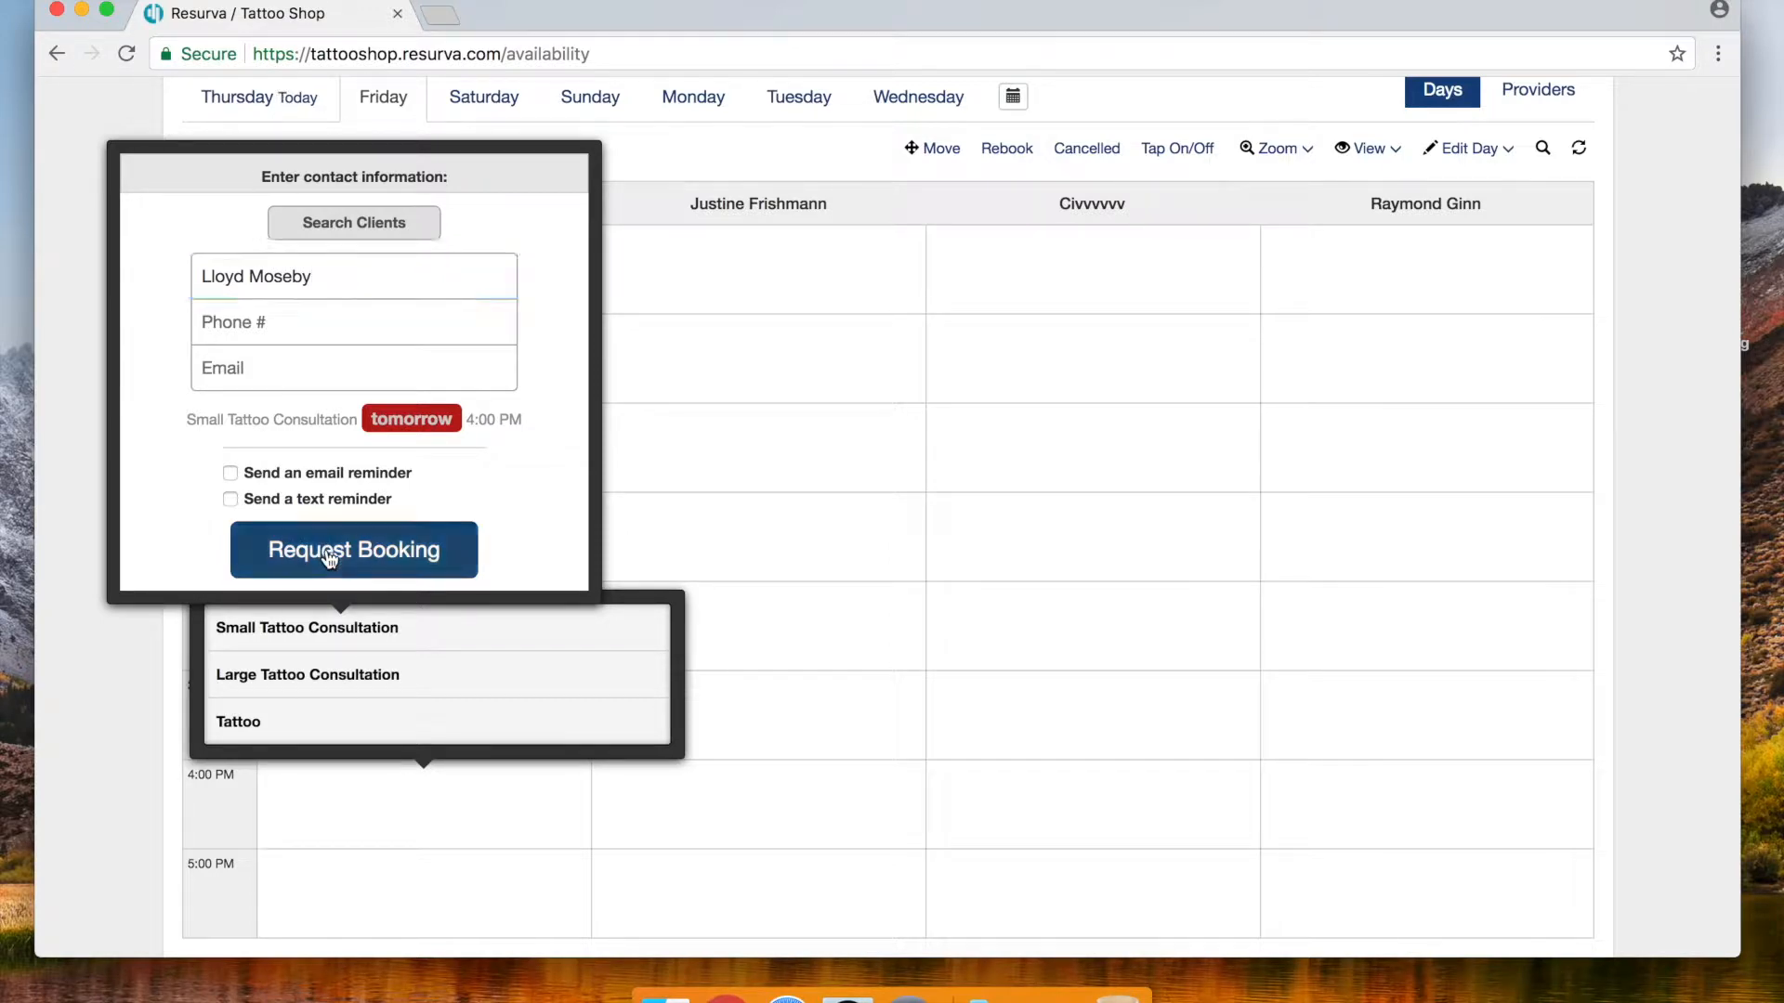
click(259, 749)
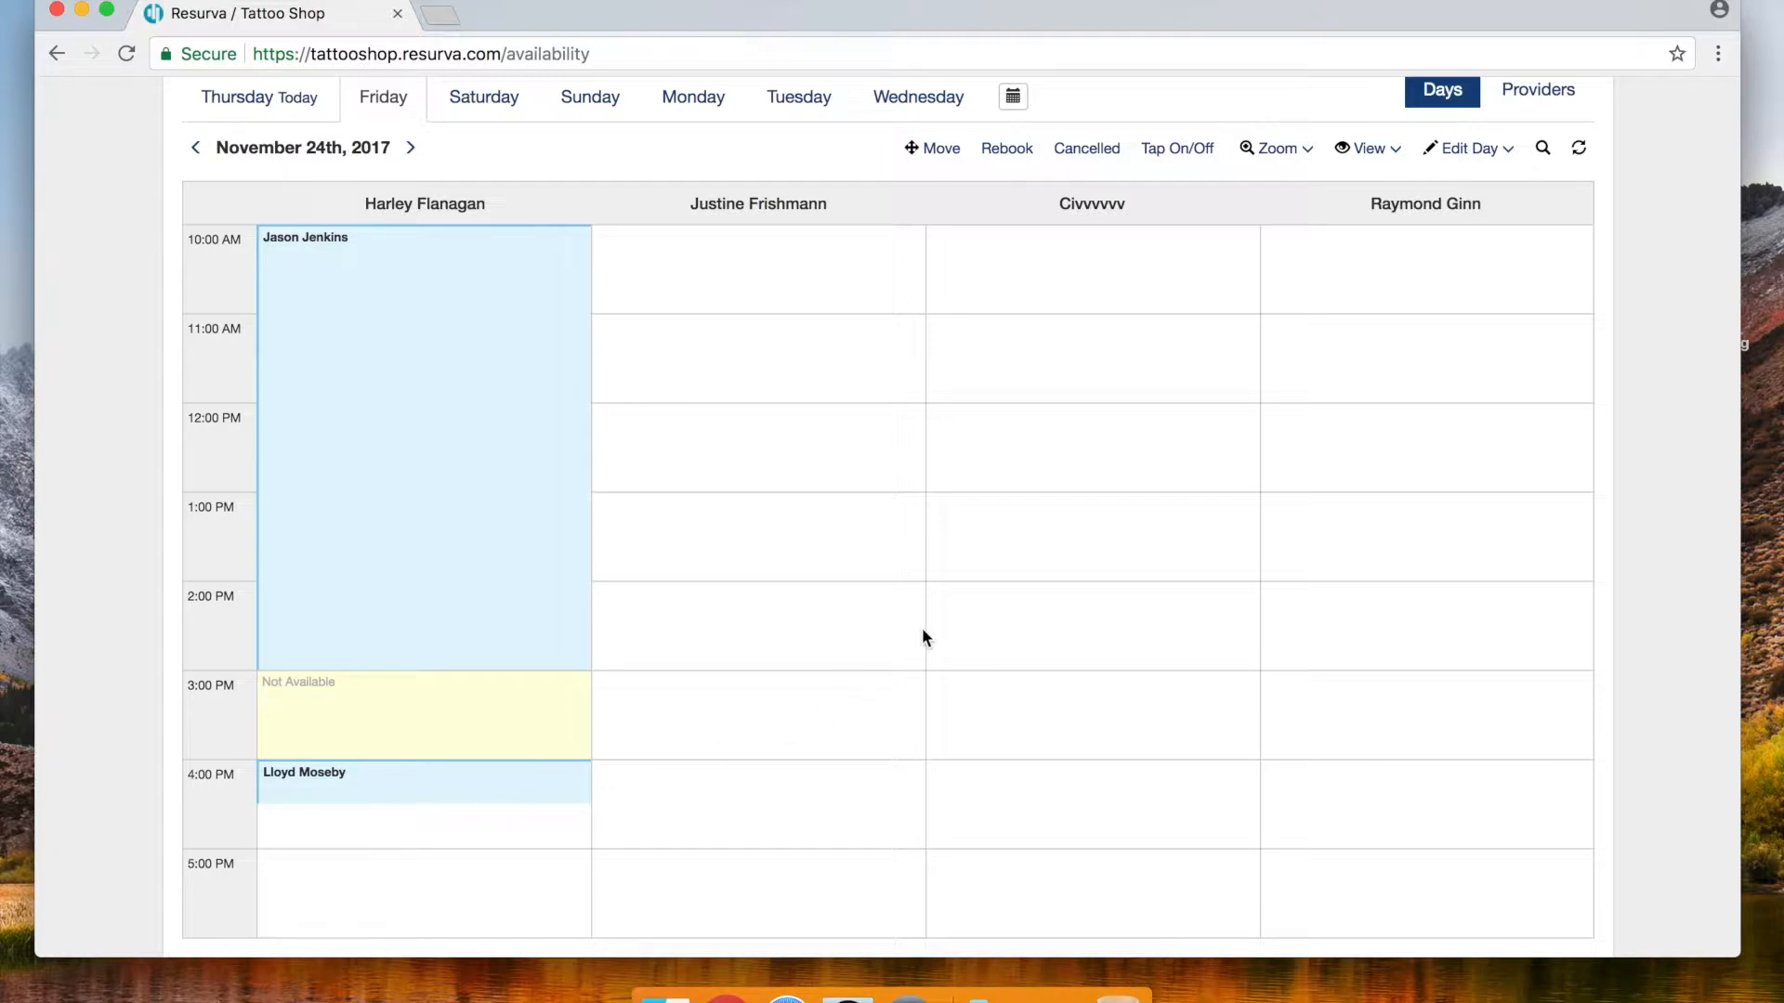
scroll(799, 371, up, 2)
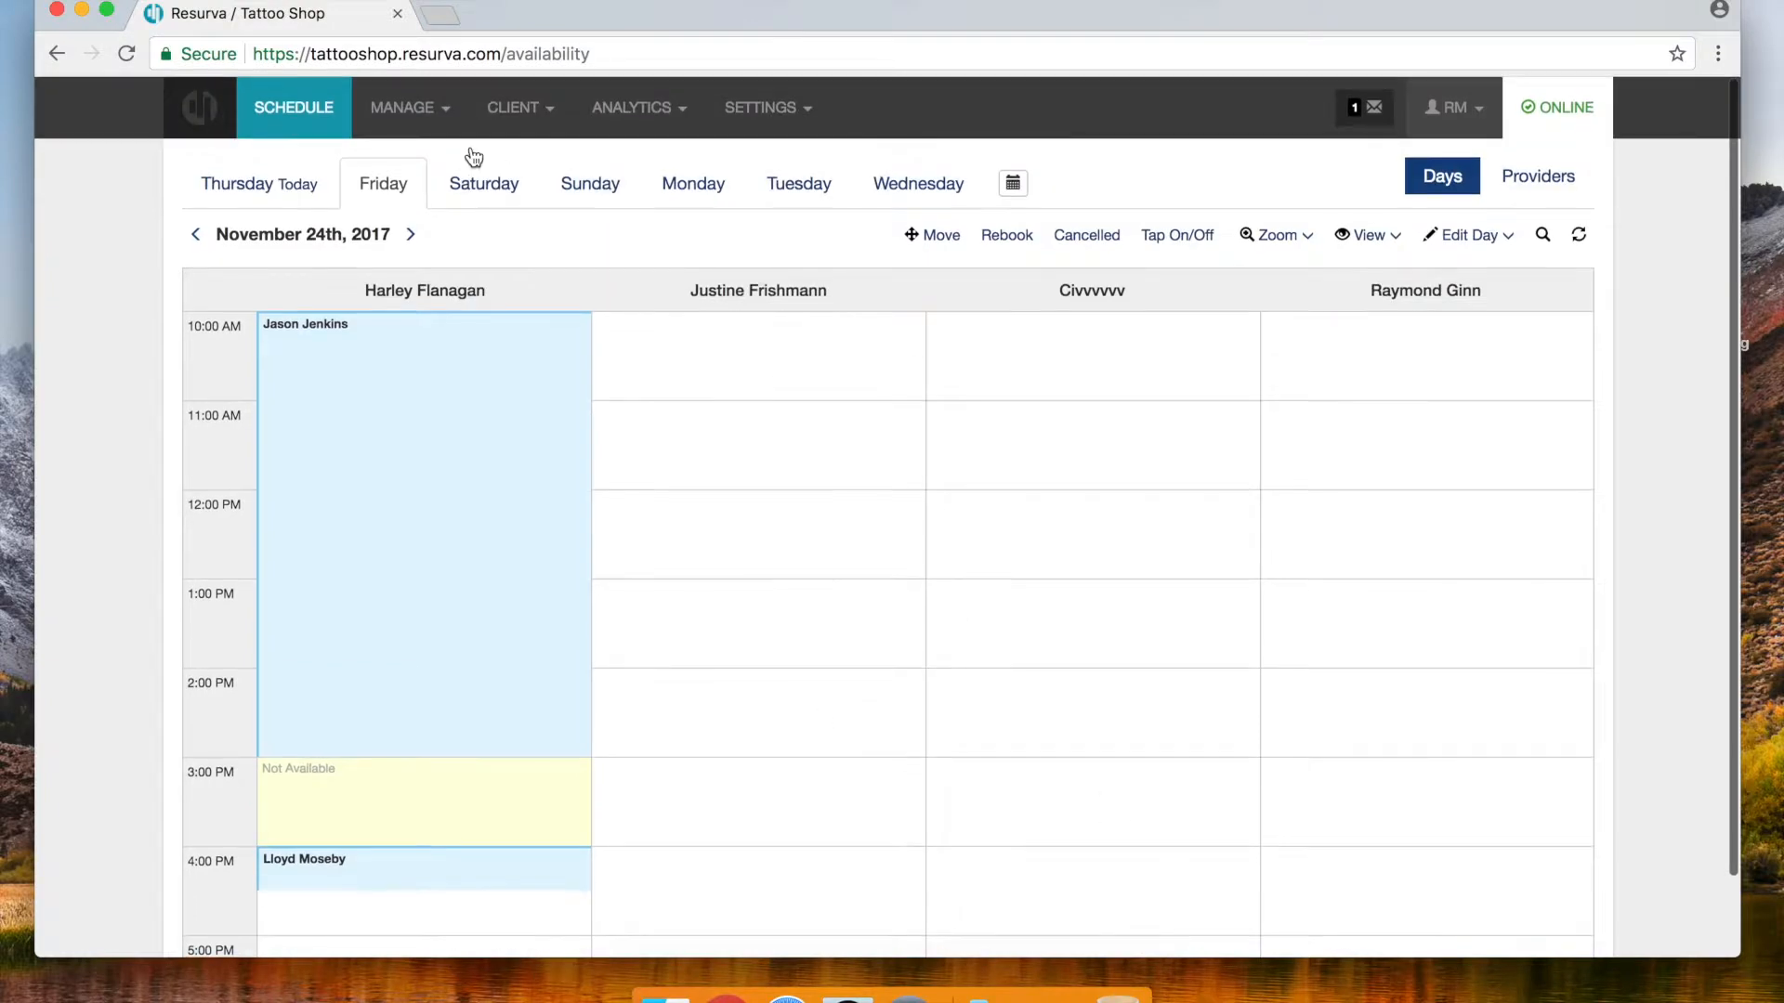
Open the CLIENT > Client List page listing one active client
click(754, 112)
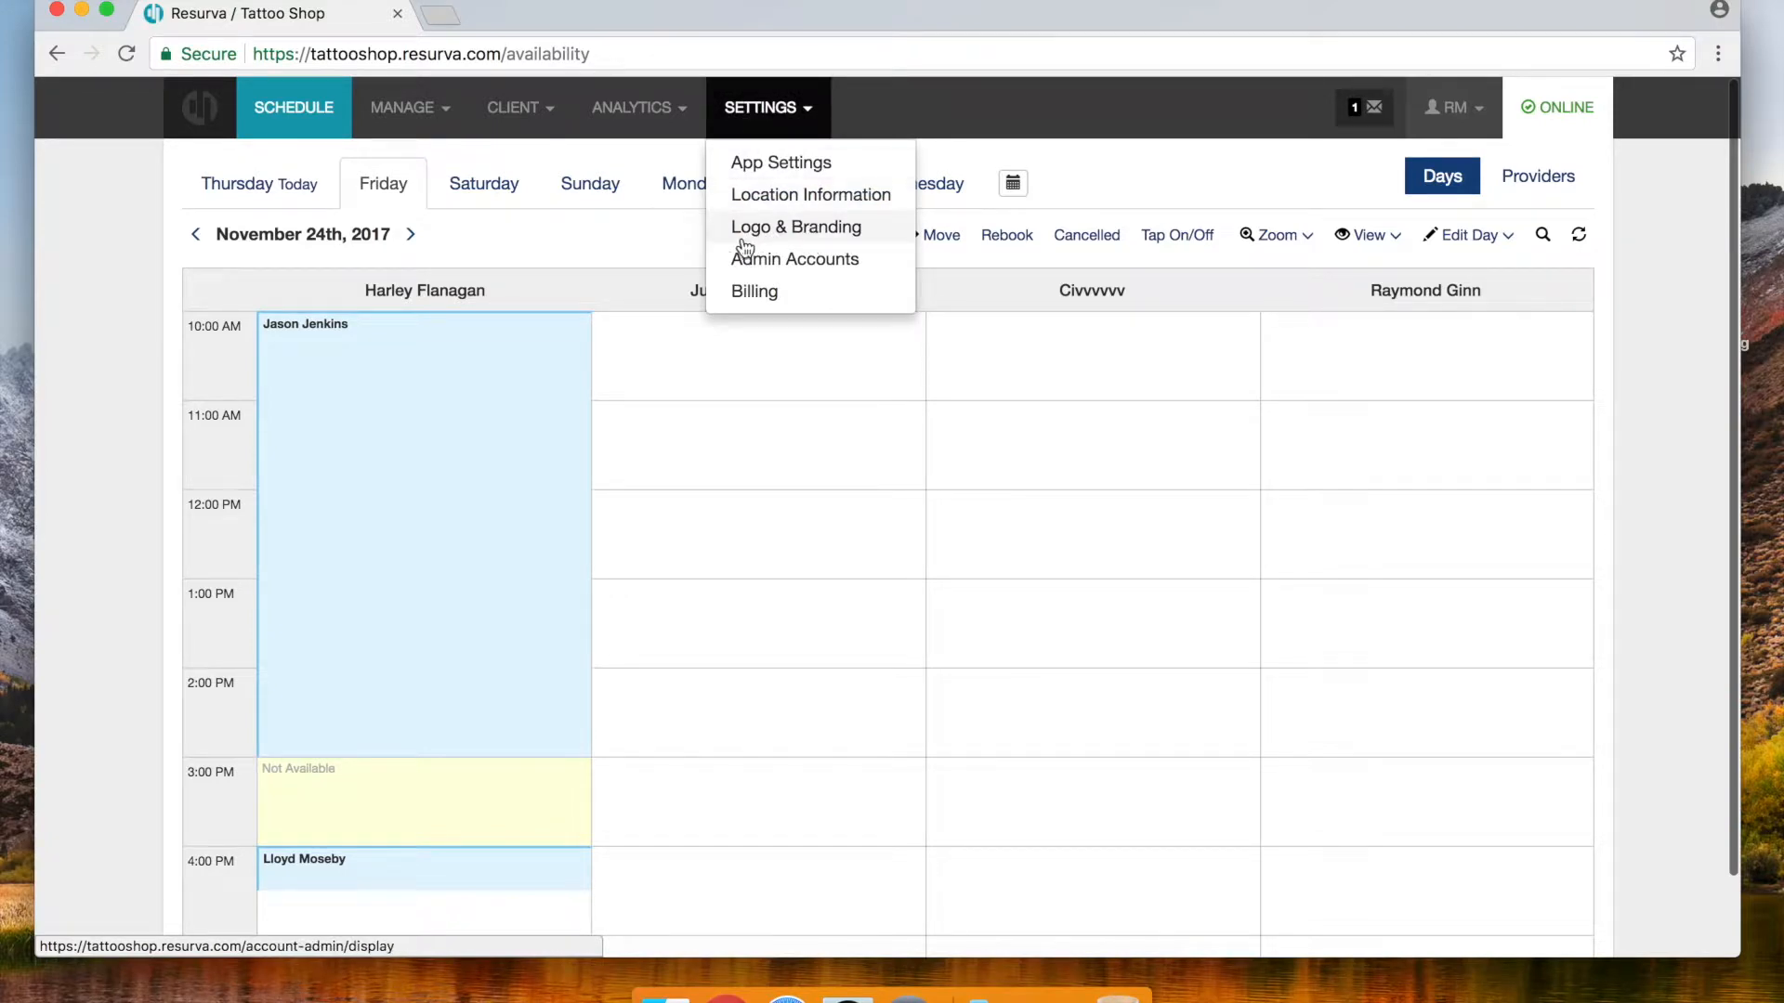
click(526, 239)
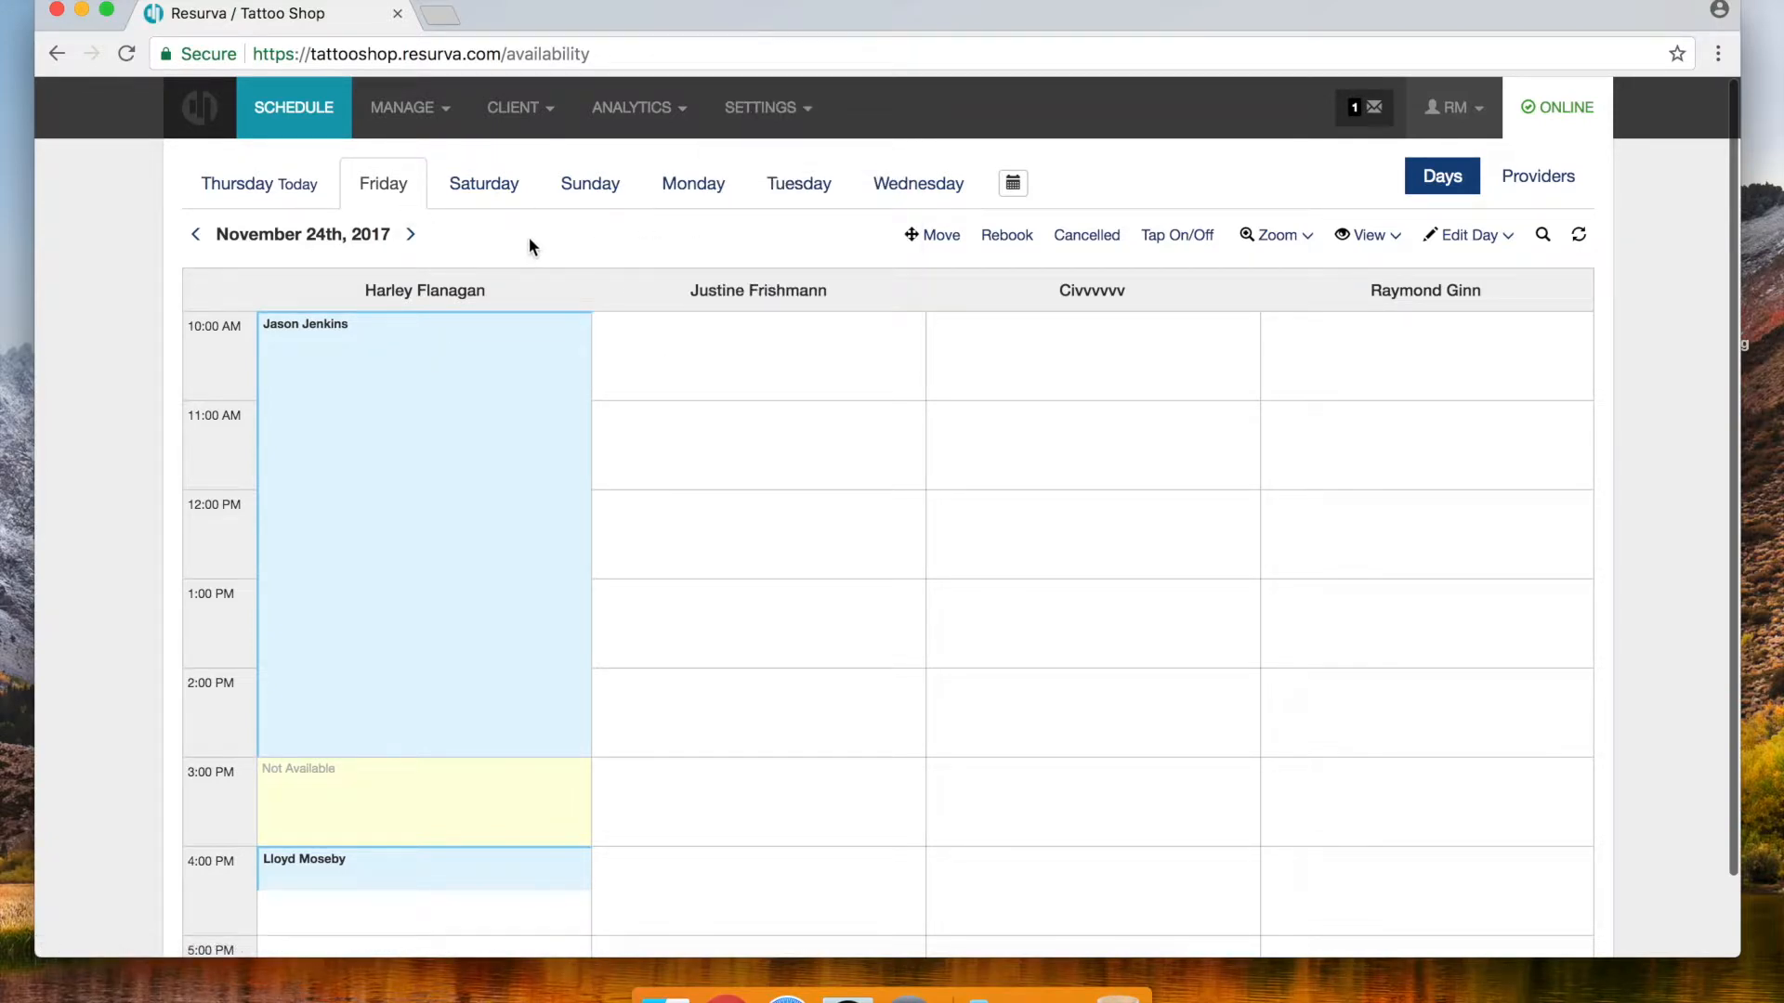
click(517, 109)
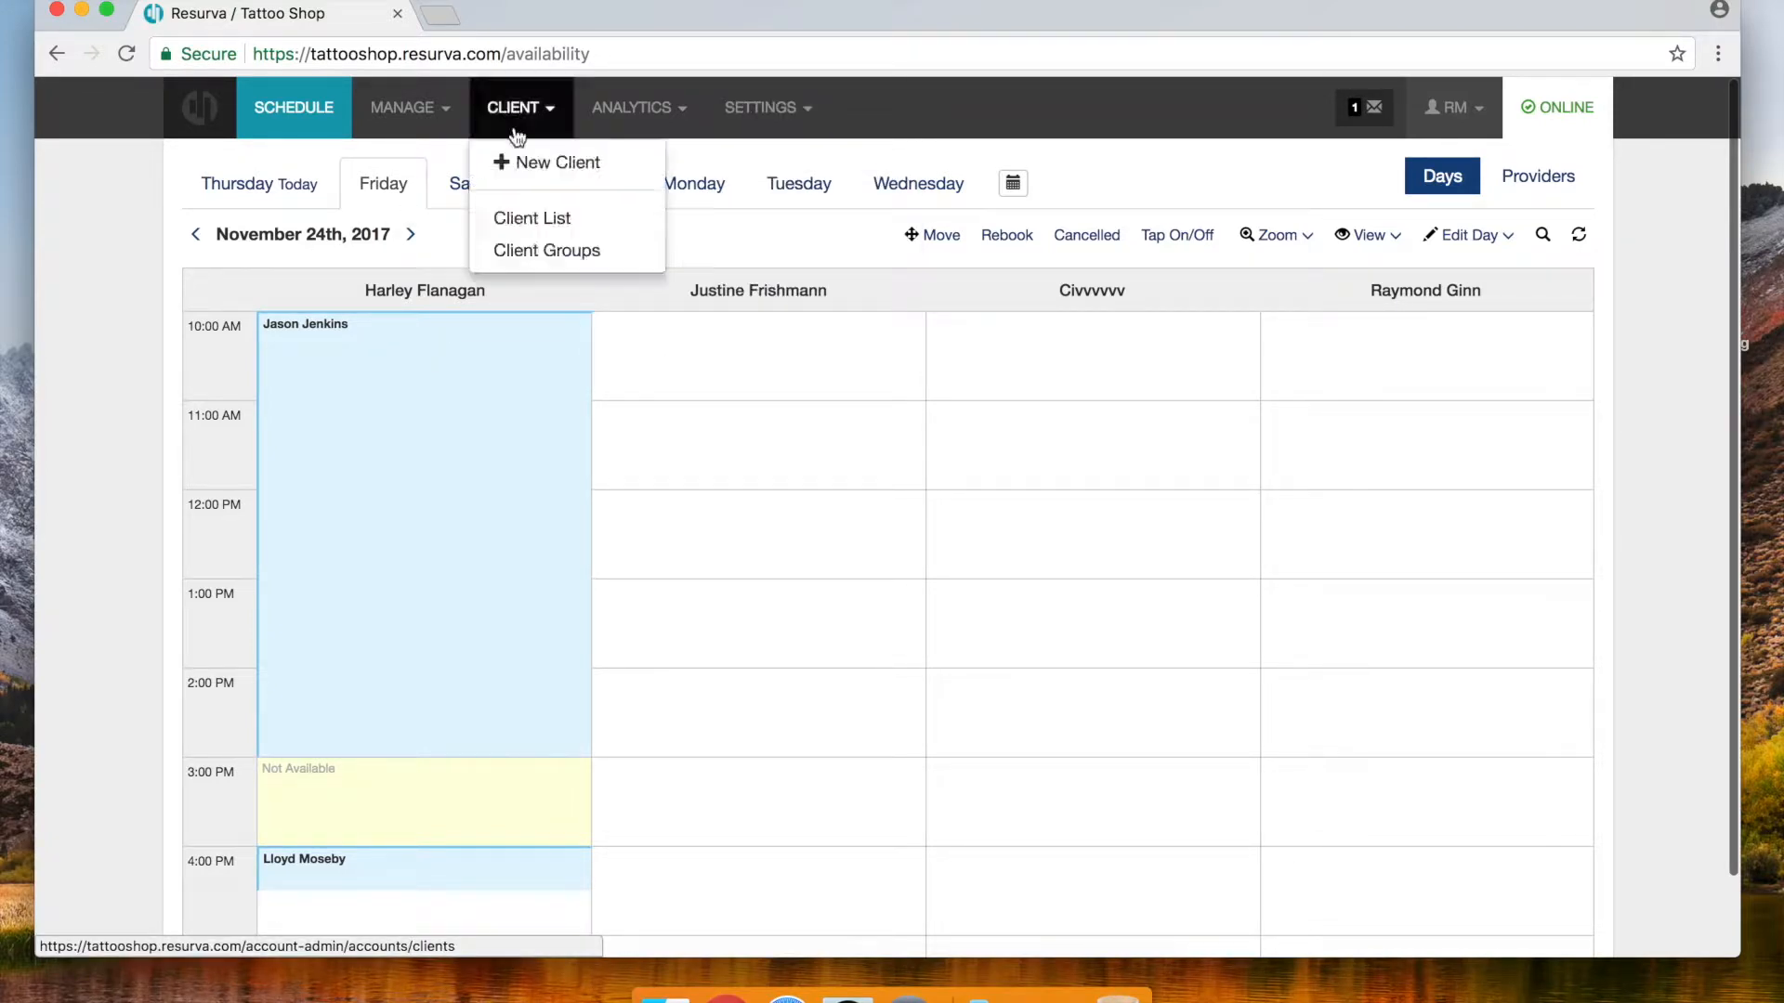
click(522, 223)
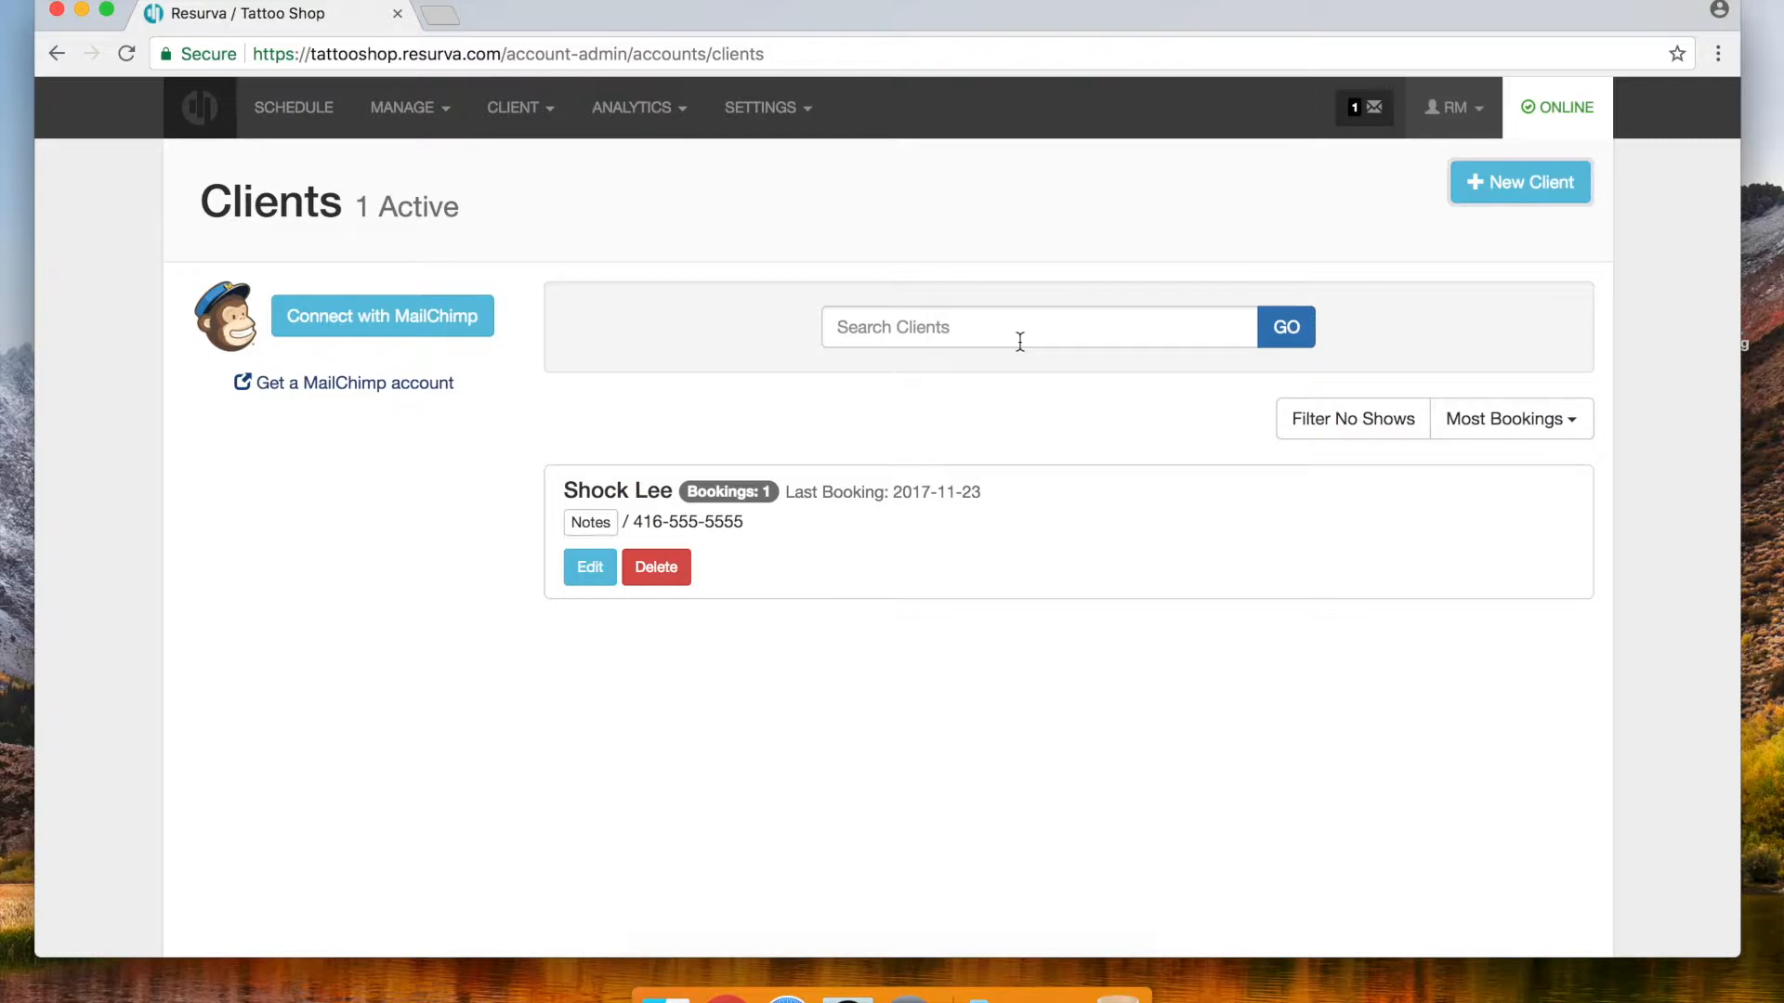
click(777, 113)
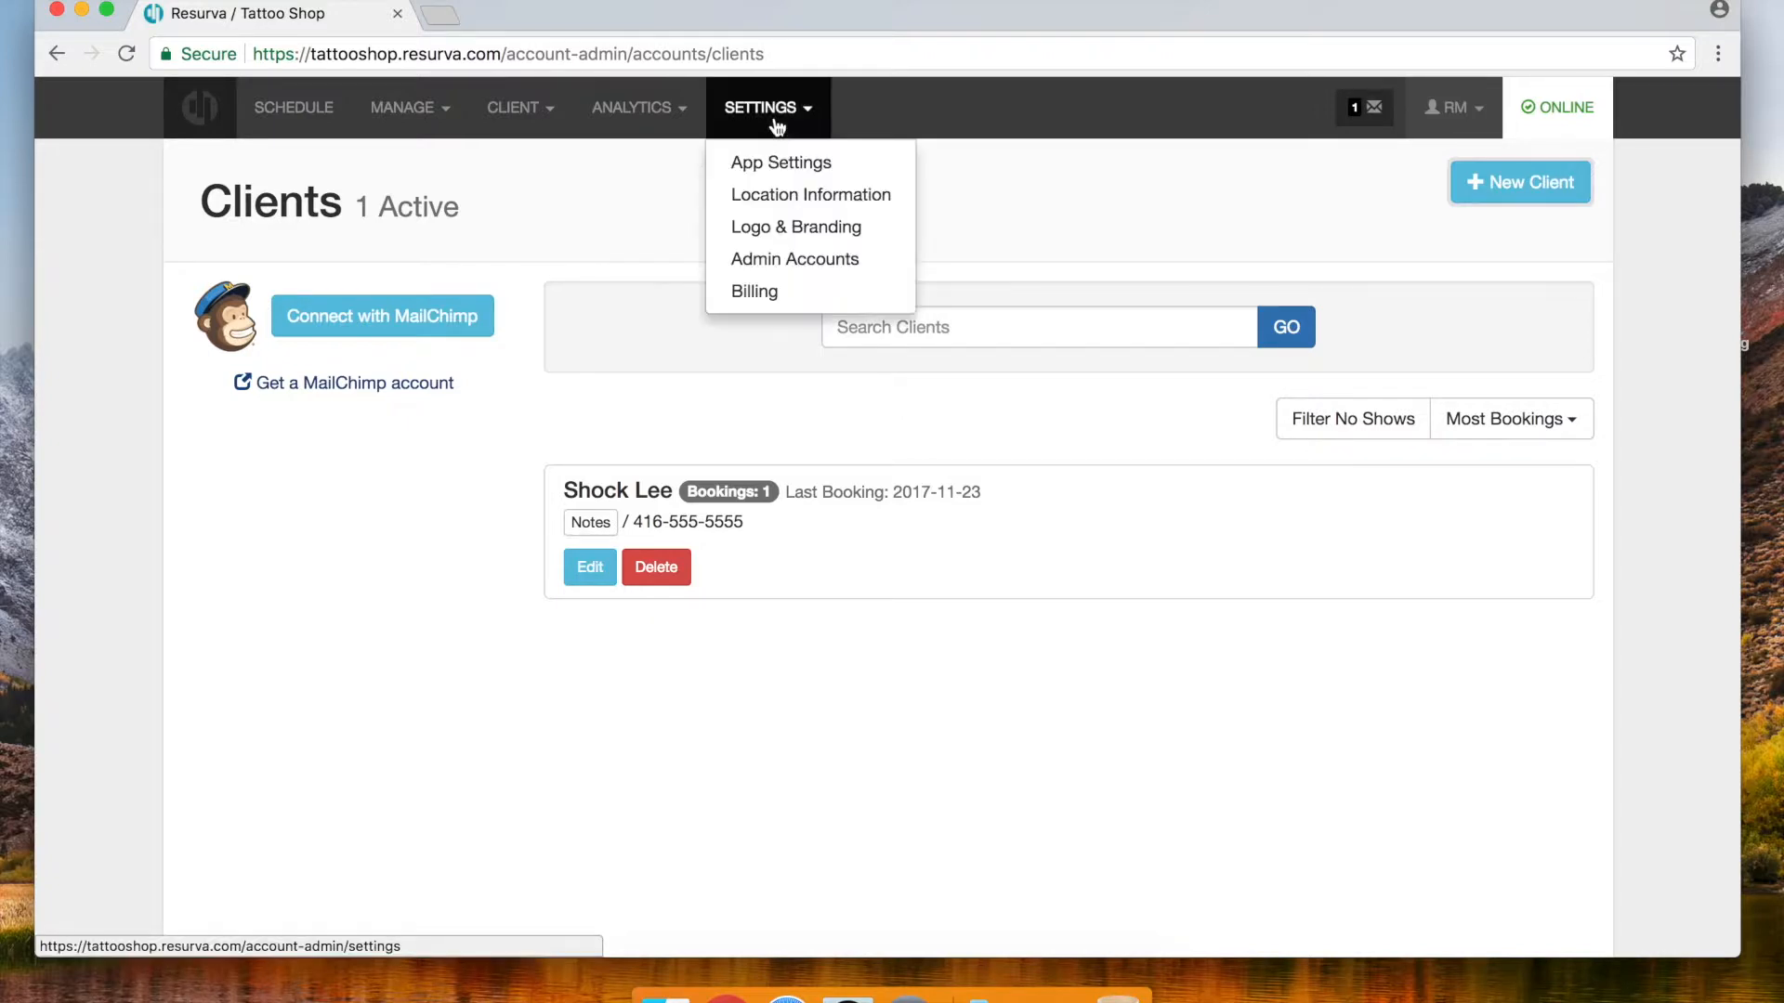
Upload Tattoo Shop.jpg as the Logo & Branding header image and save
click(788, 228)
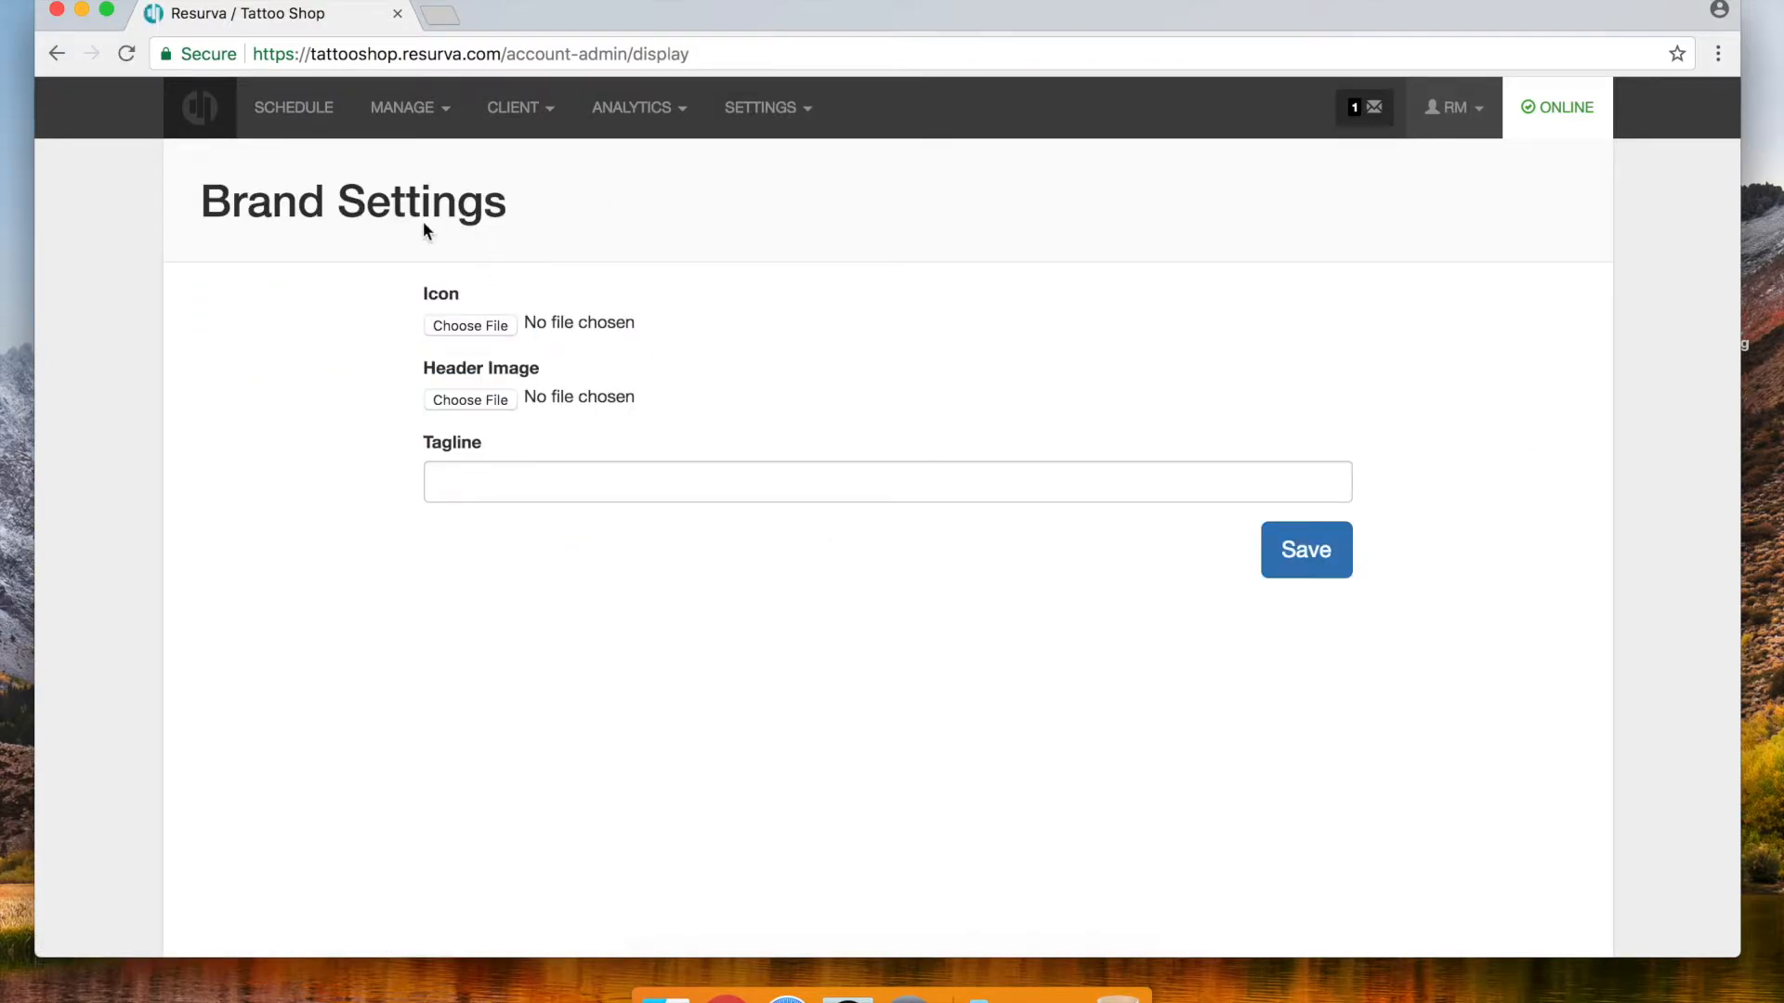
click(464, 402)
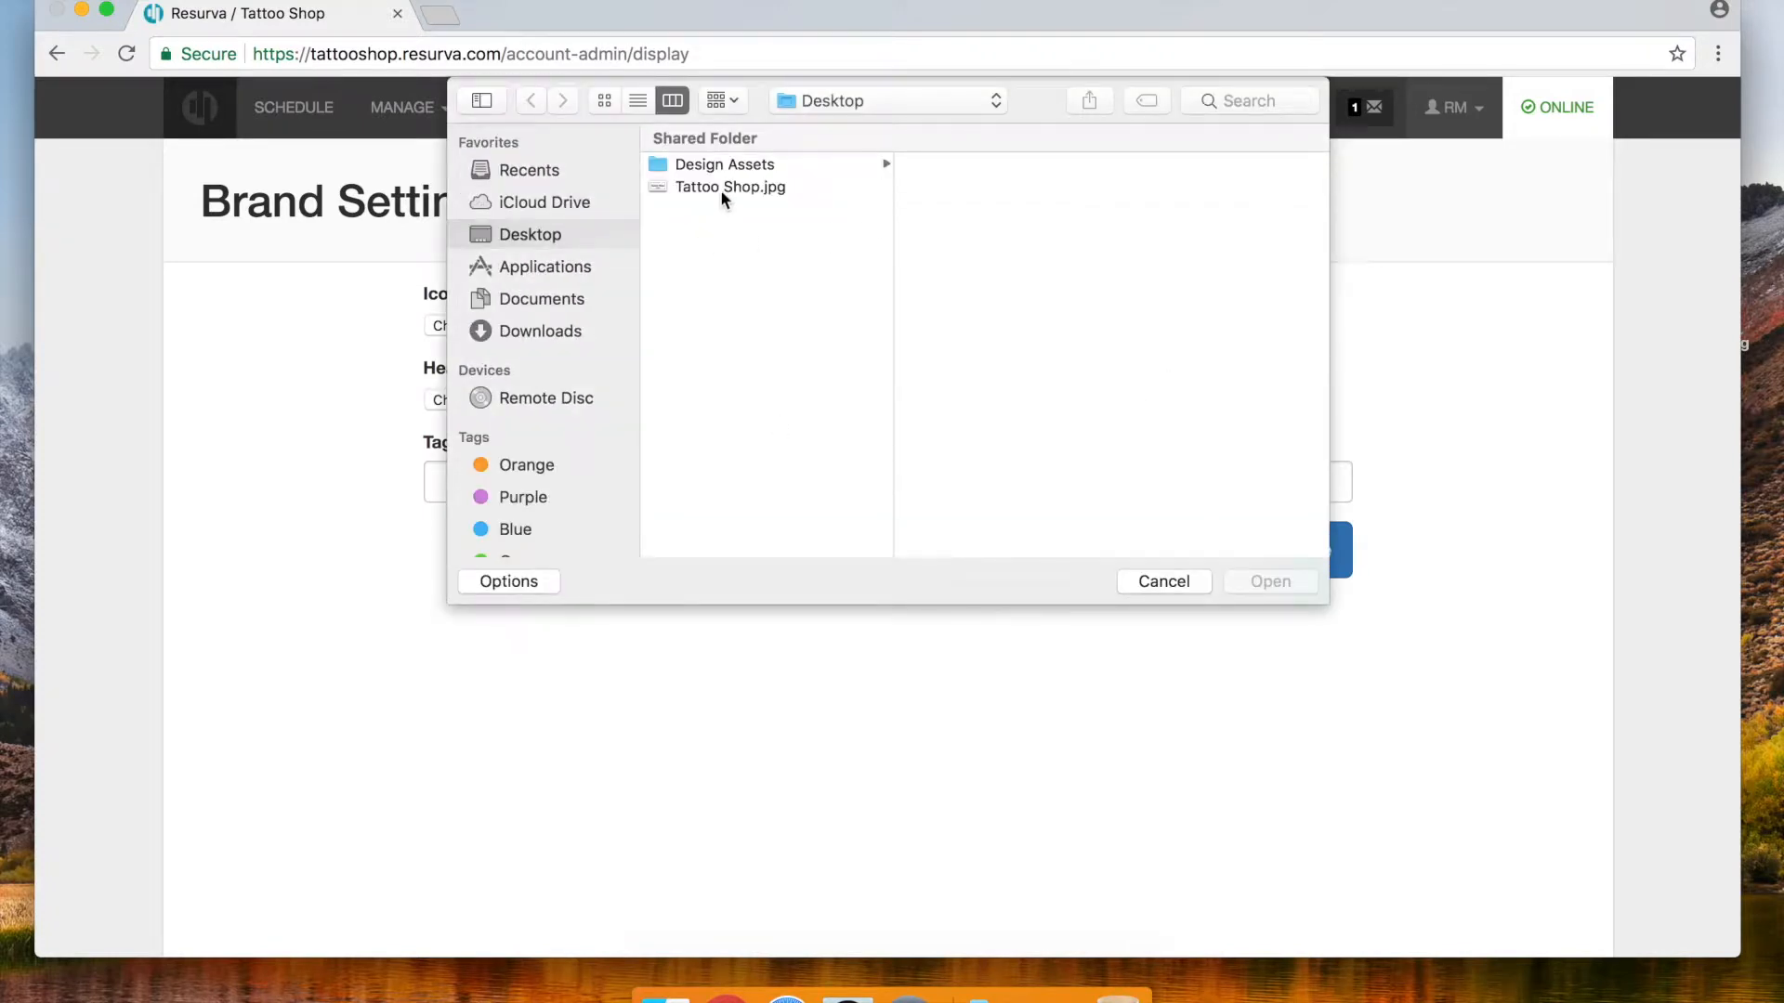
click(723, 187)
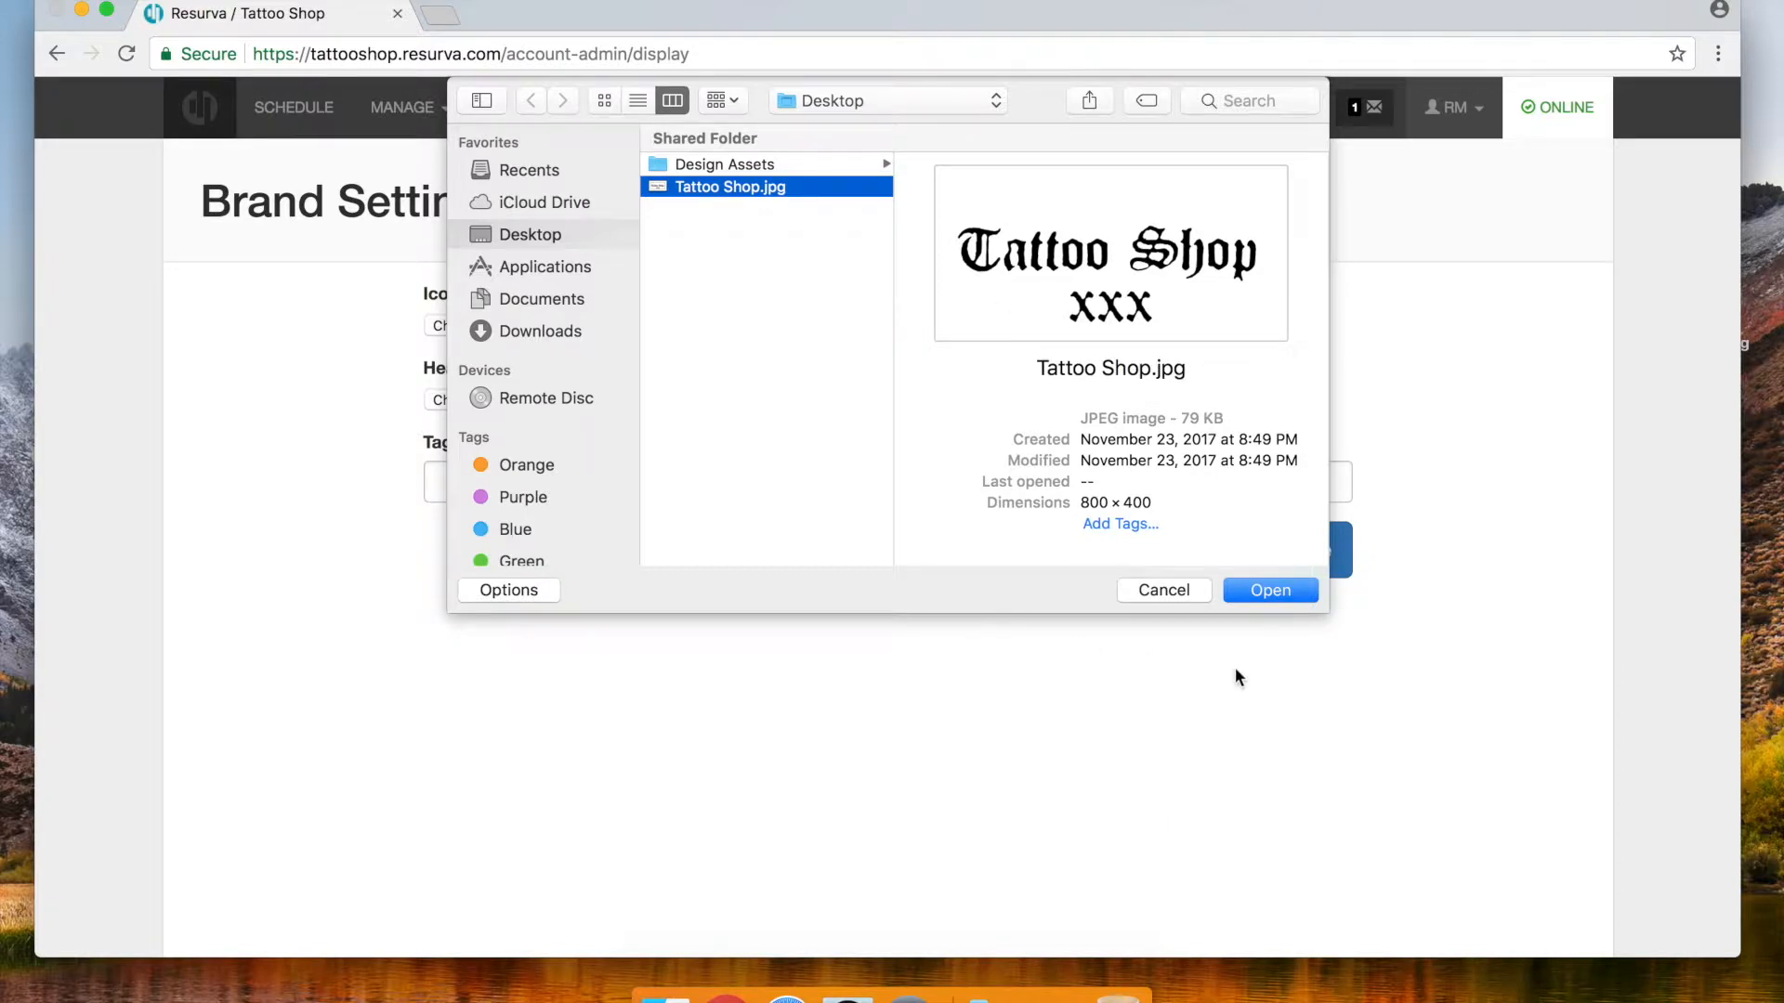
click(1276, 594)
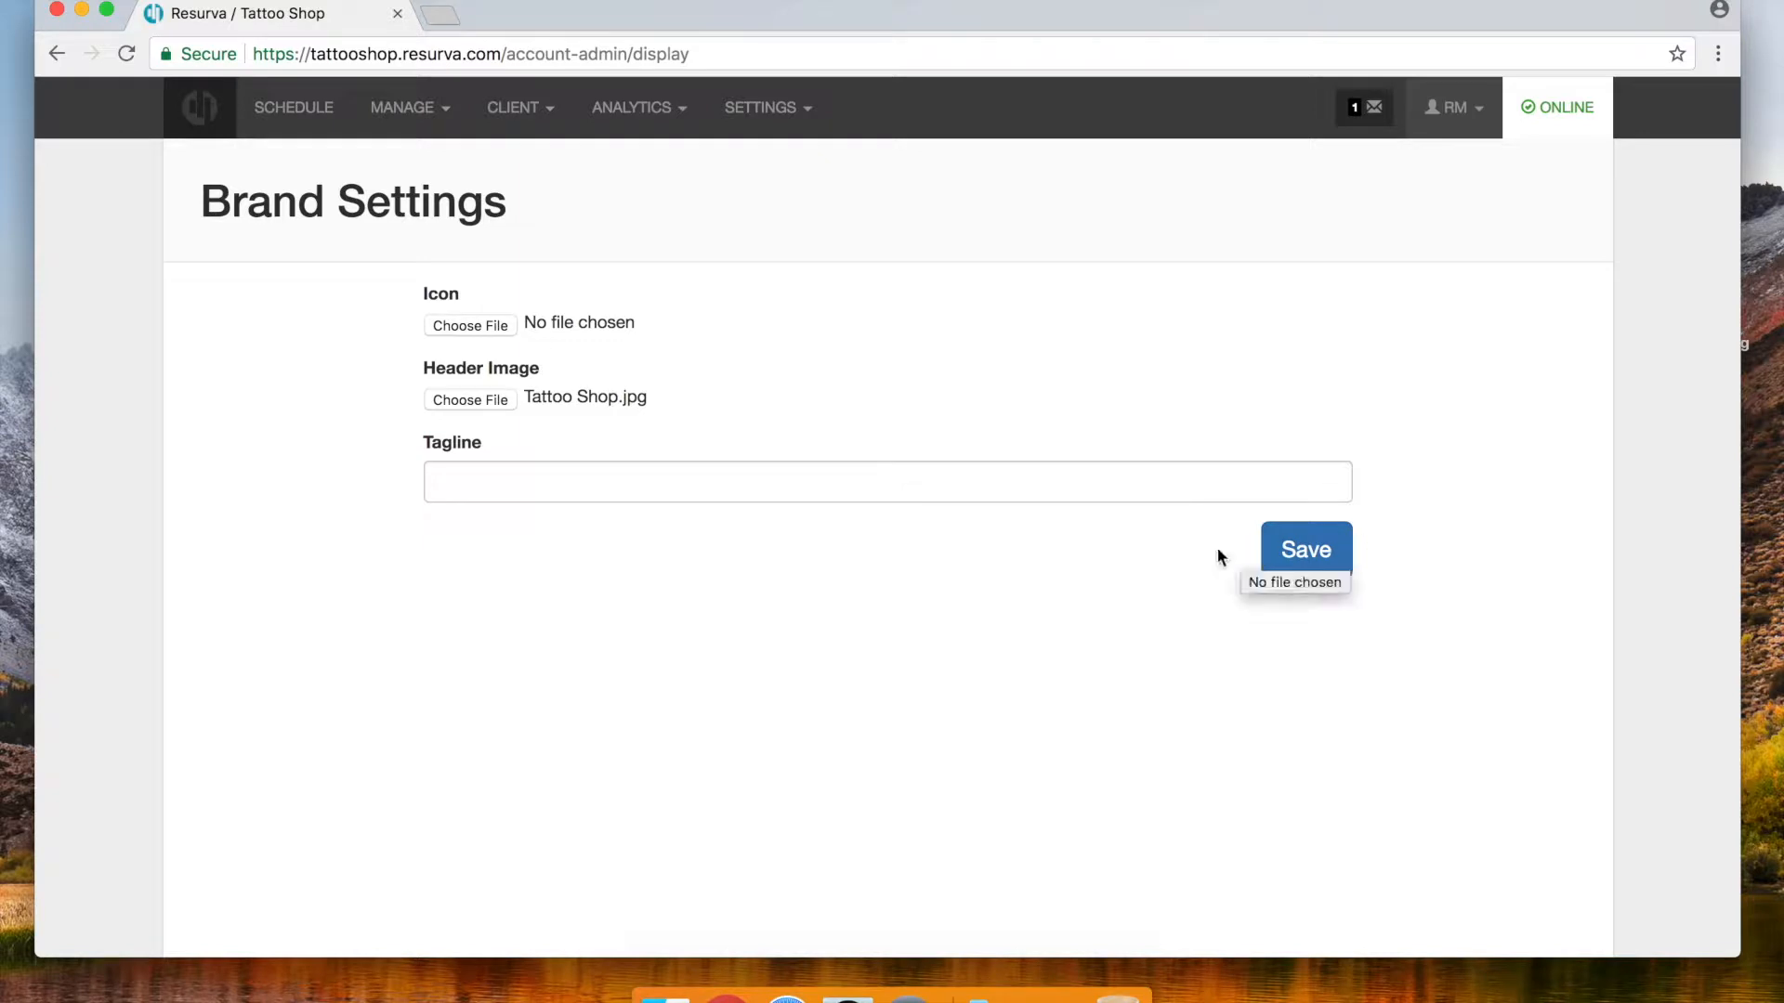
click(1309, 557)
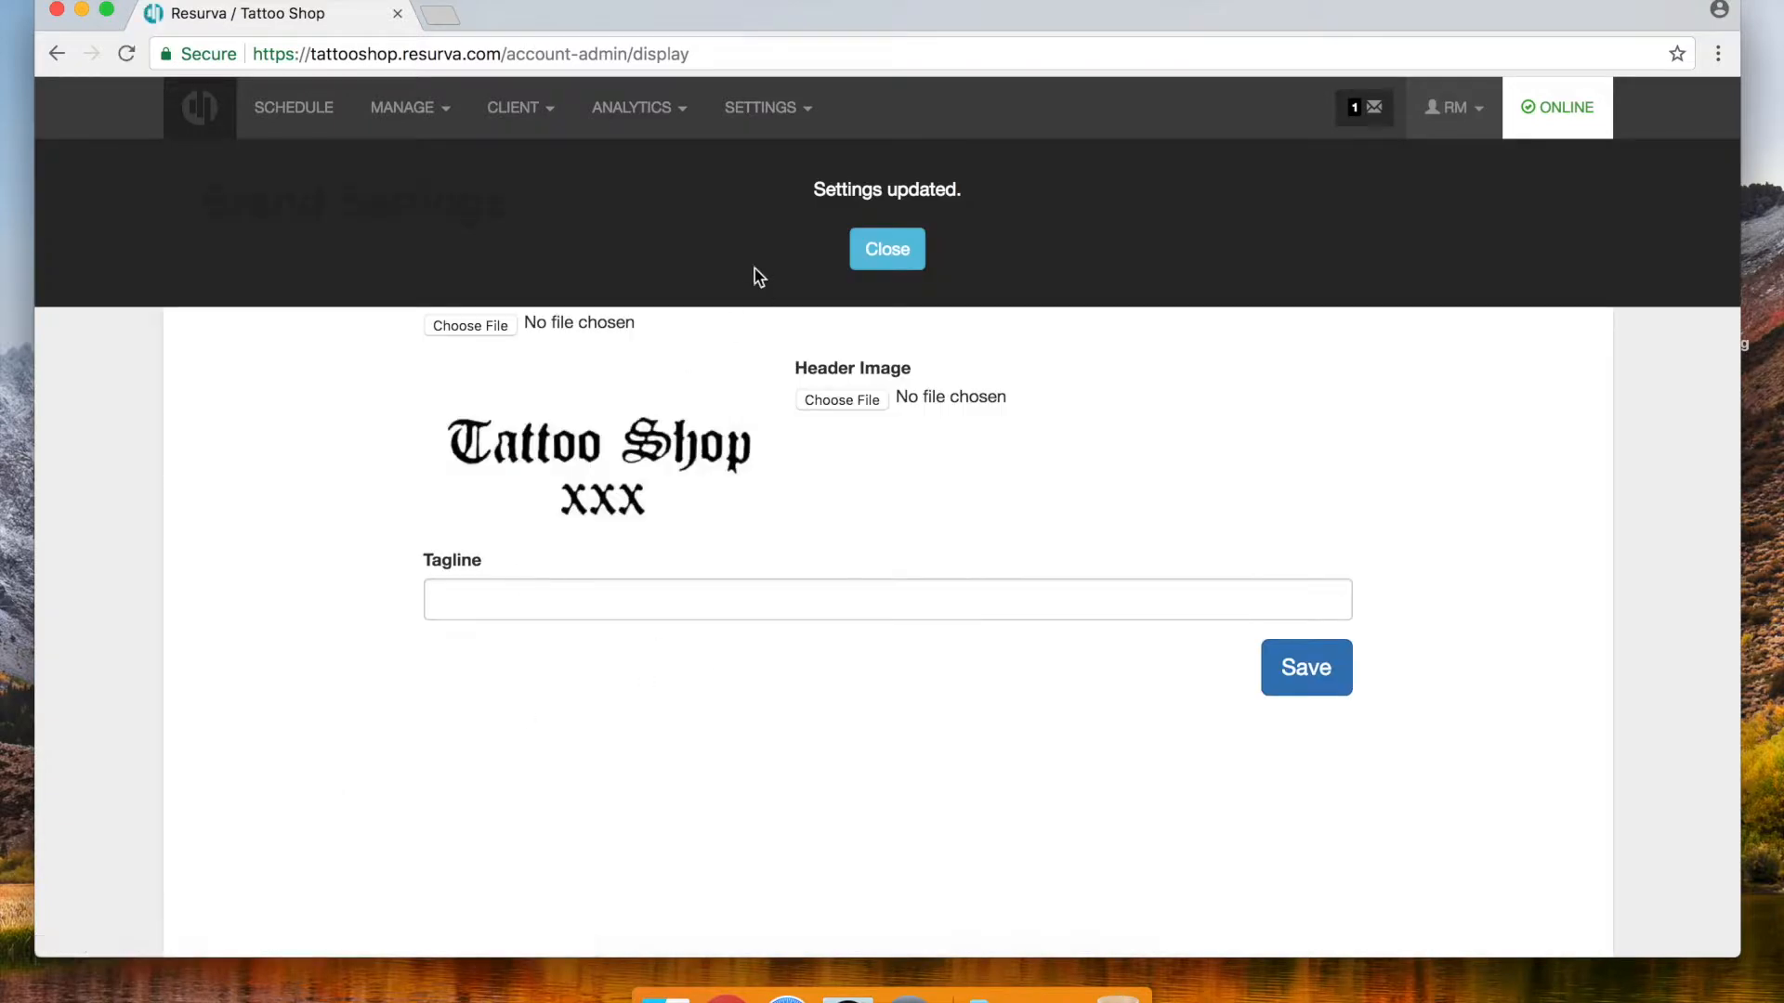
Dismiss the browser context menus on the Brand Settings page
right_click(898, 249)
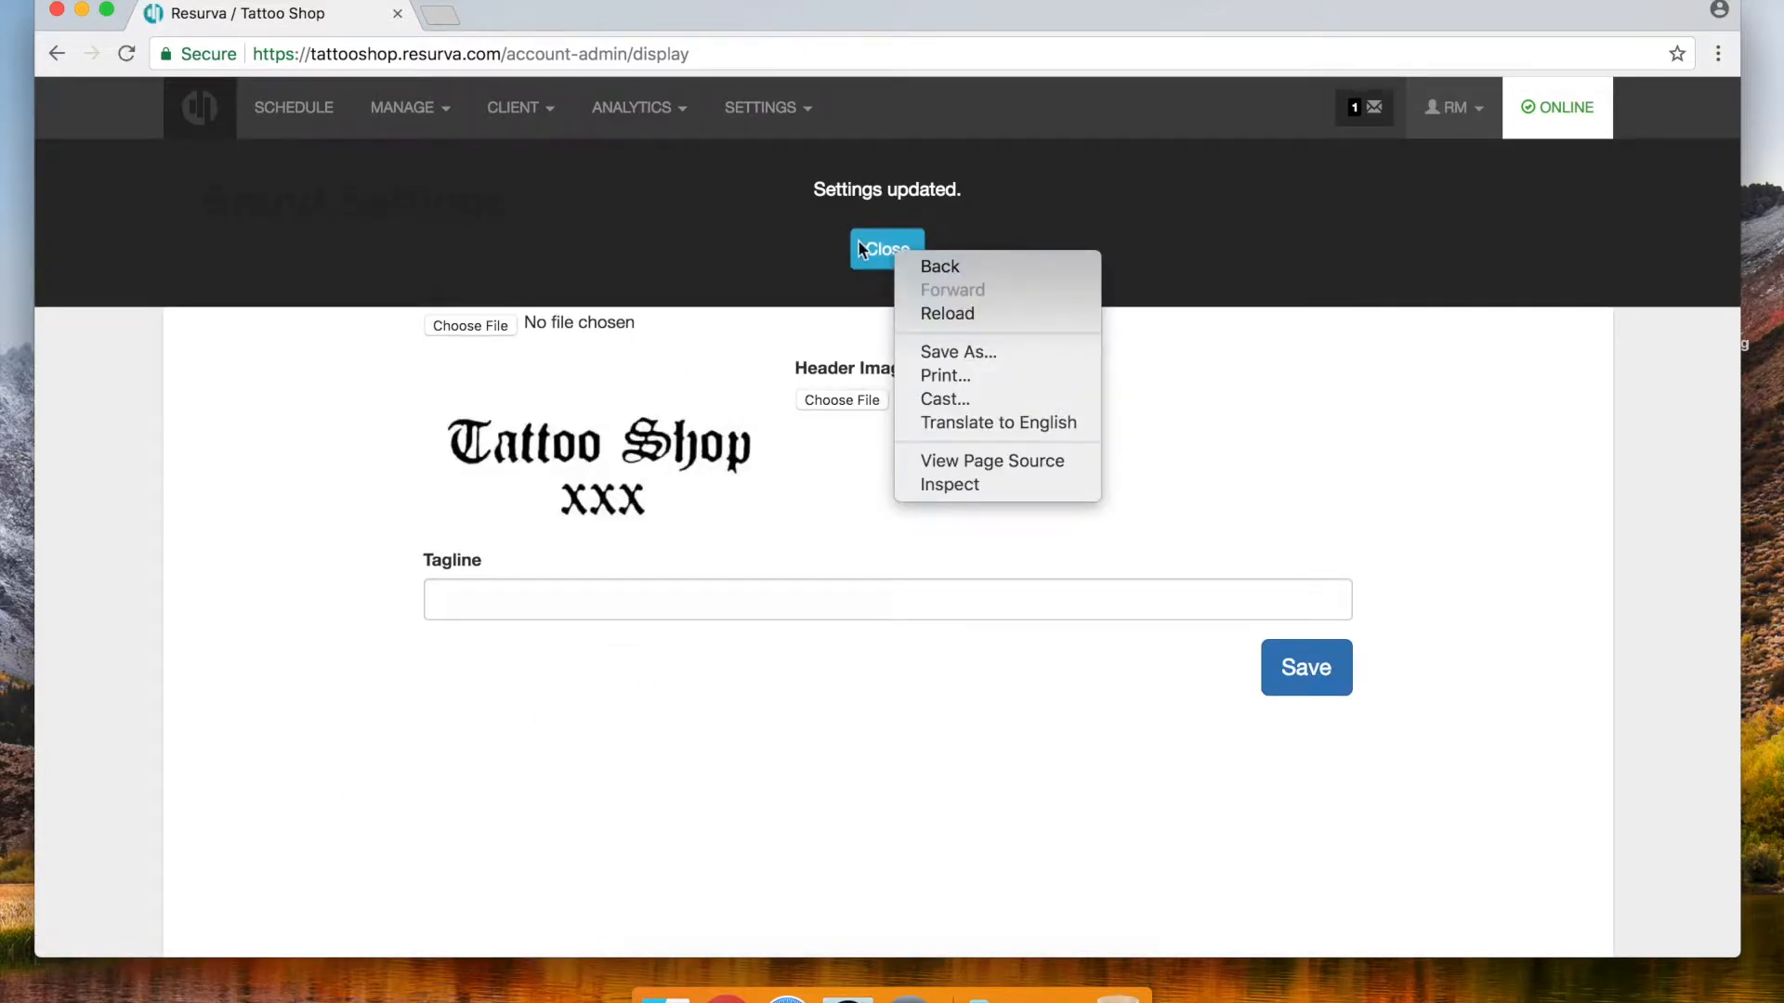
click(905, 249)
right_click(826, 243)
click(767, 201)
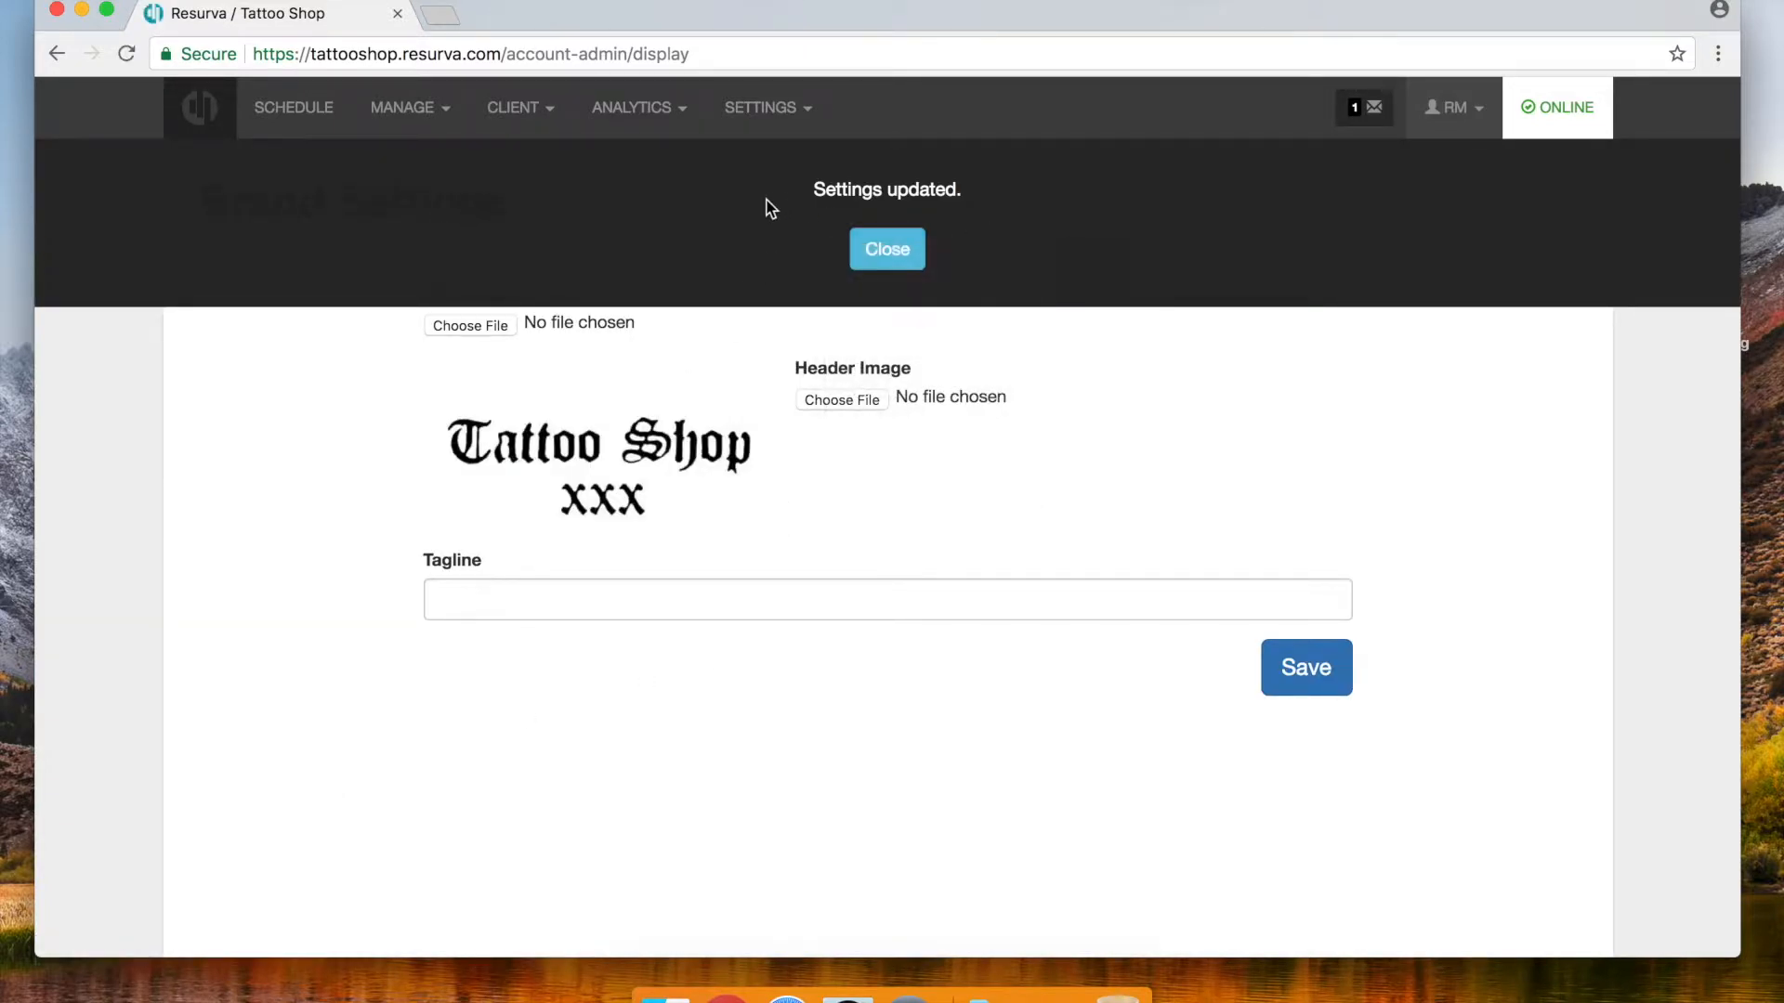
Dismiss the settings notice and confirm the public booking page shows the Tattoo Shop logo
click(873, 247)
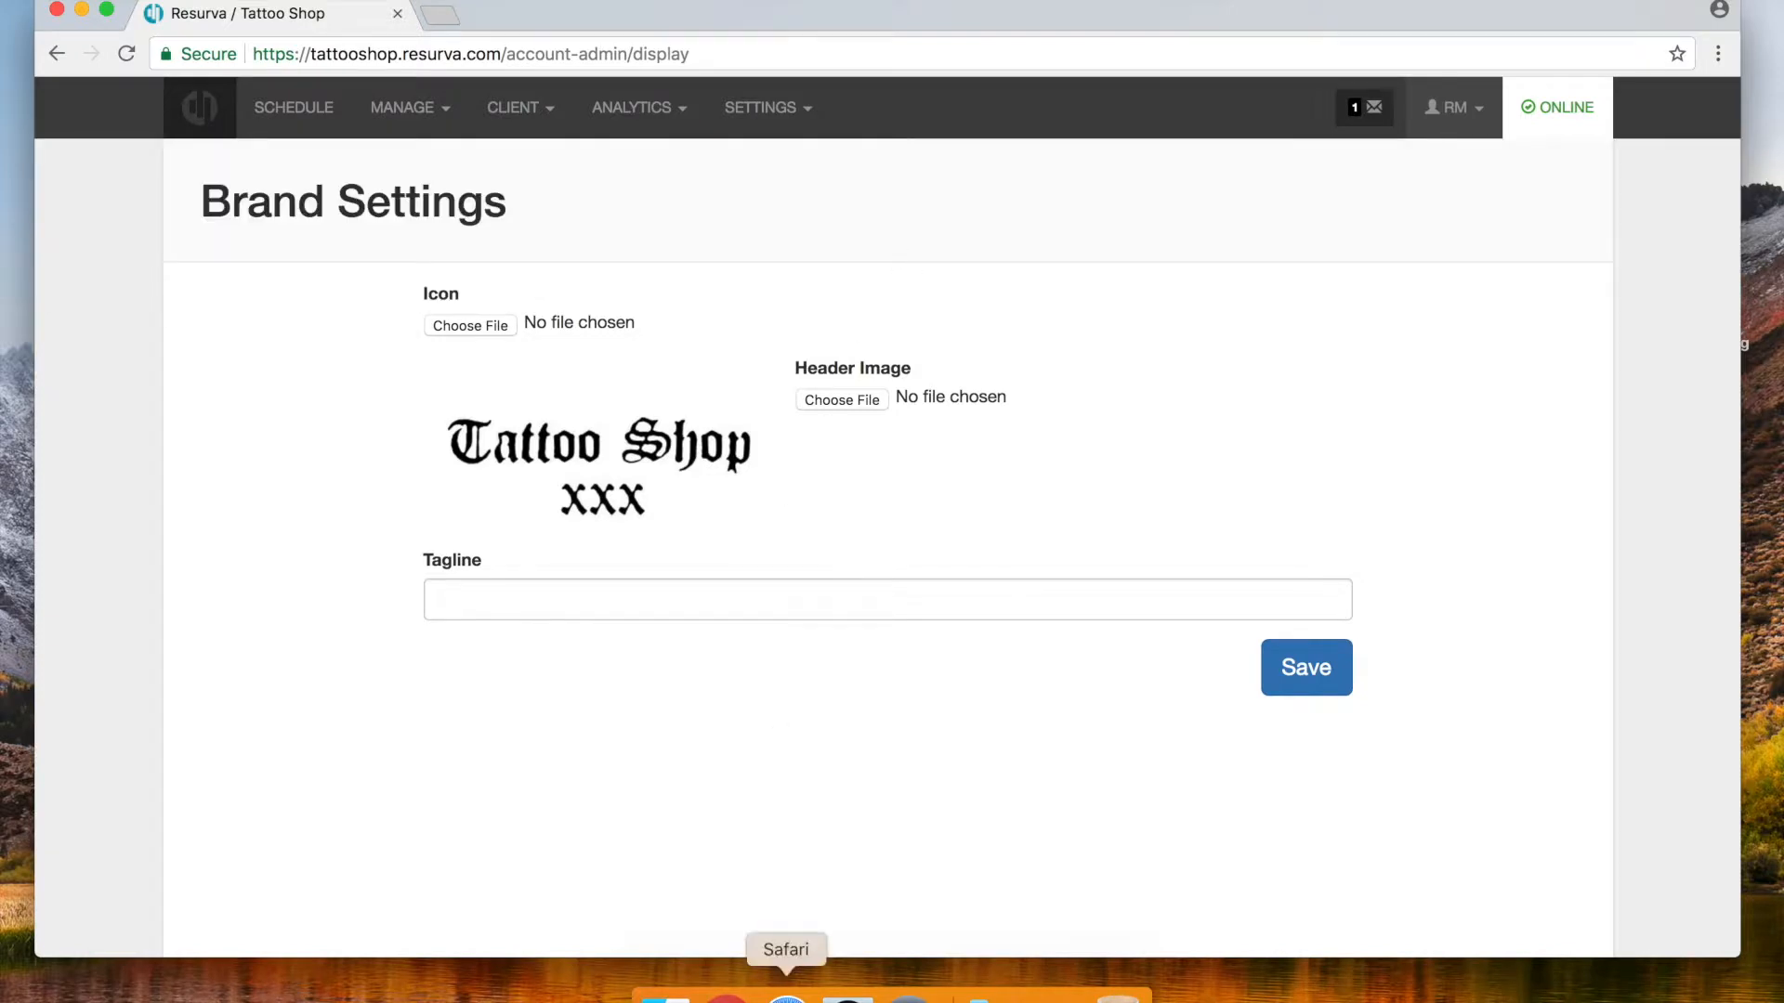
click(786, 995)
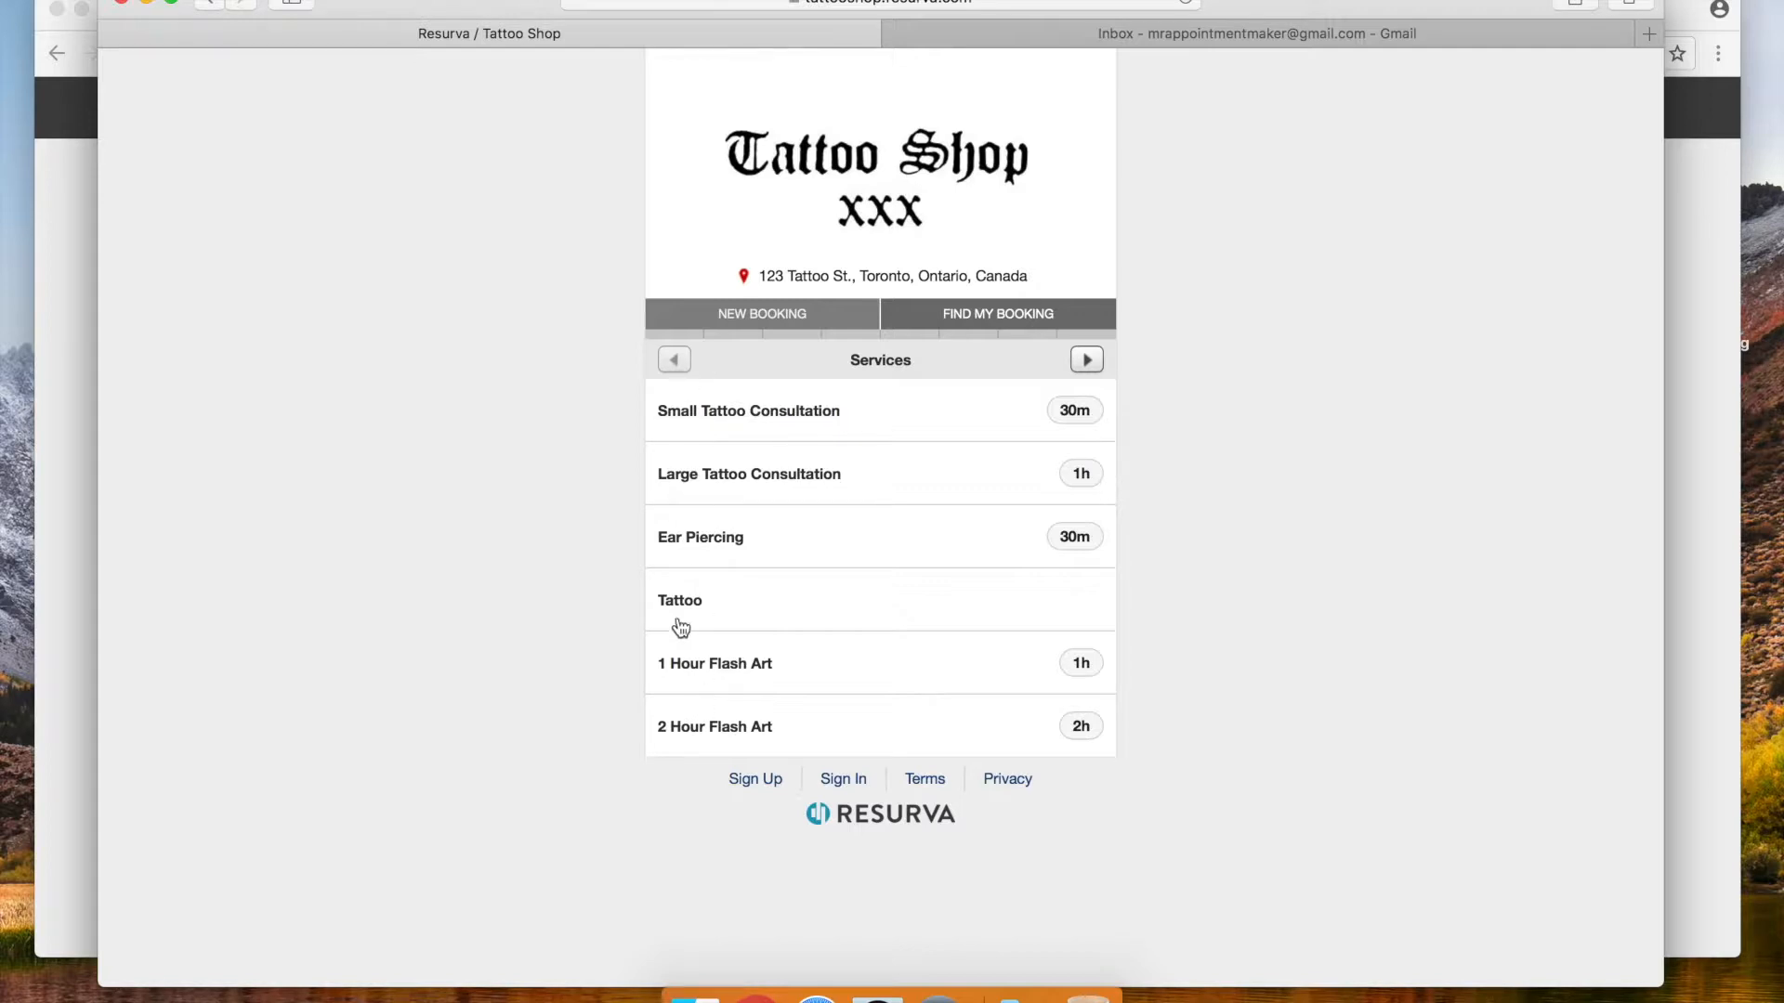
click(86, 522)
click(515, 108)
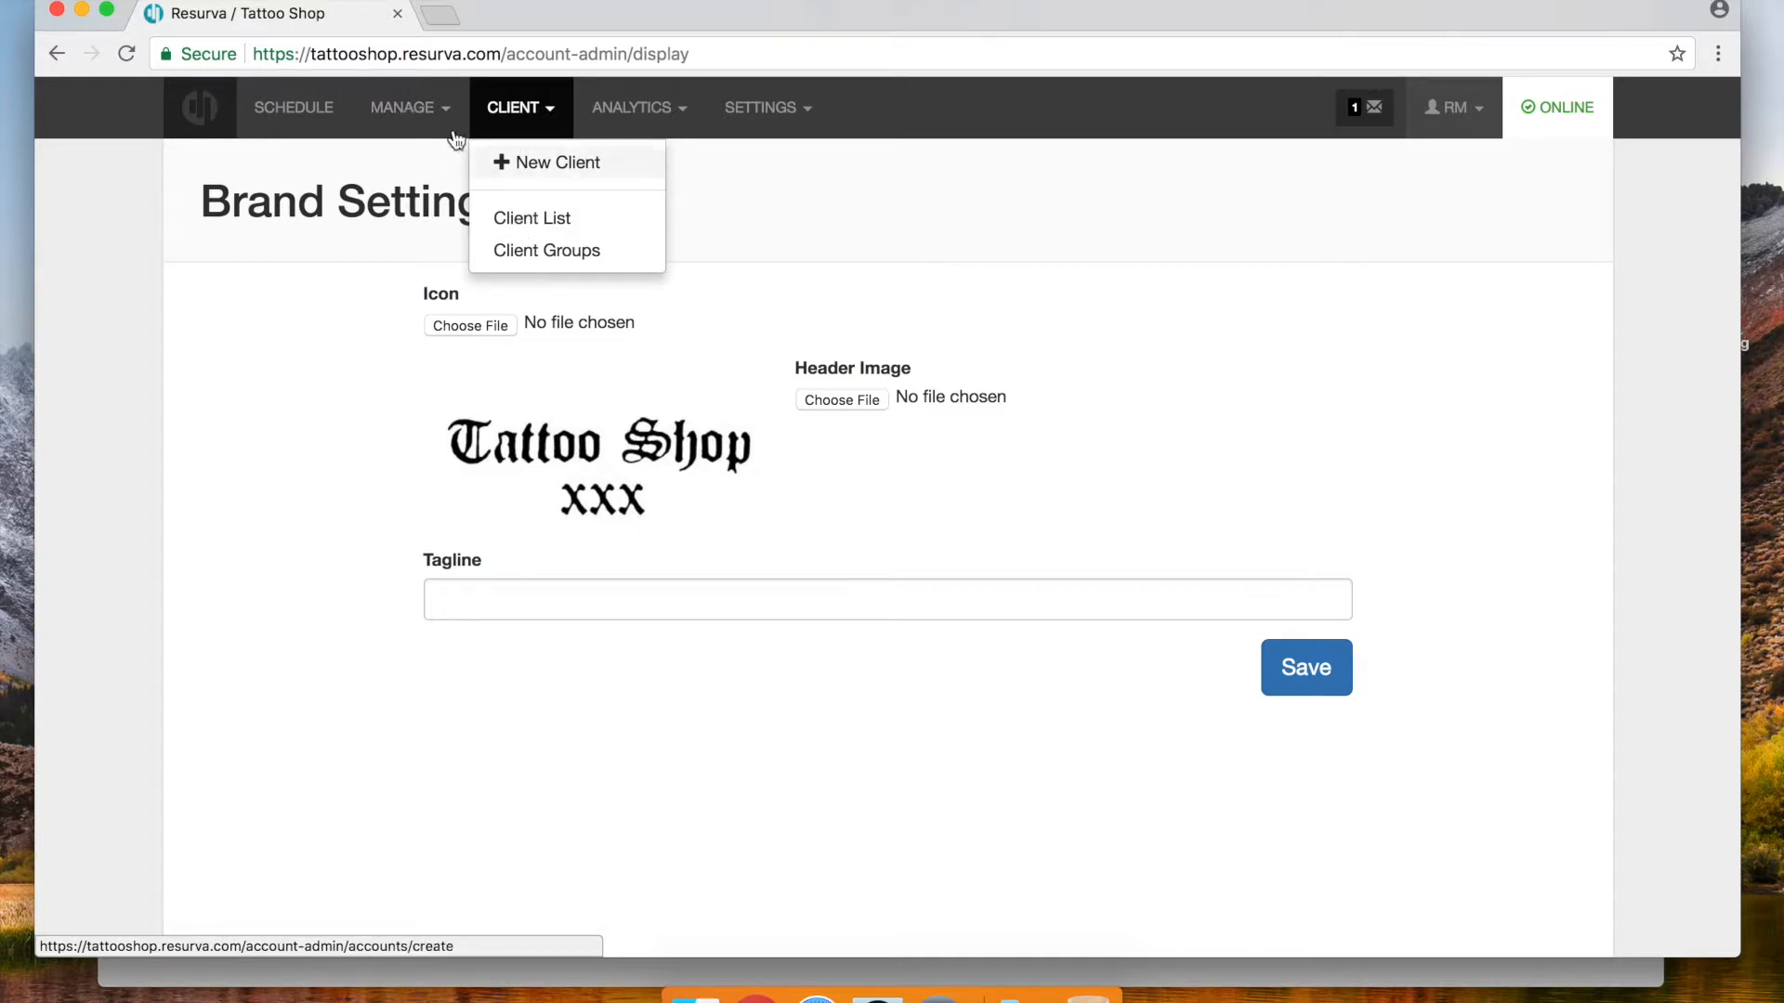
Create a Consultations category holding both consultation services, including Large Tattoo Consultation
click(402, 108)
click(405, 160)
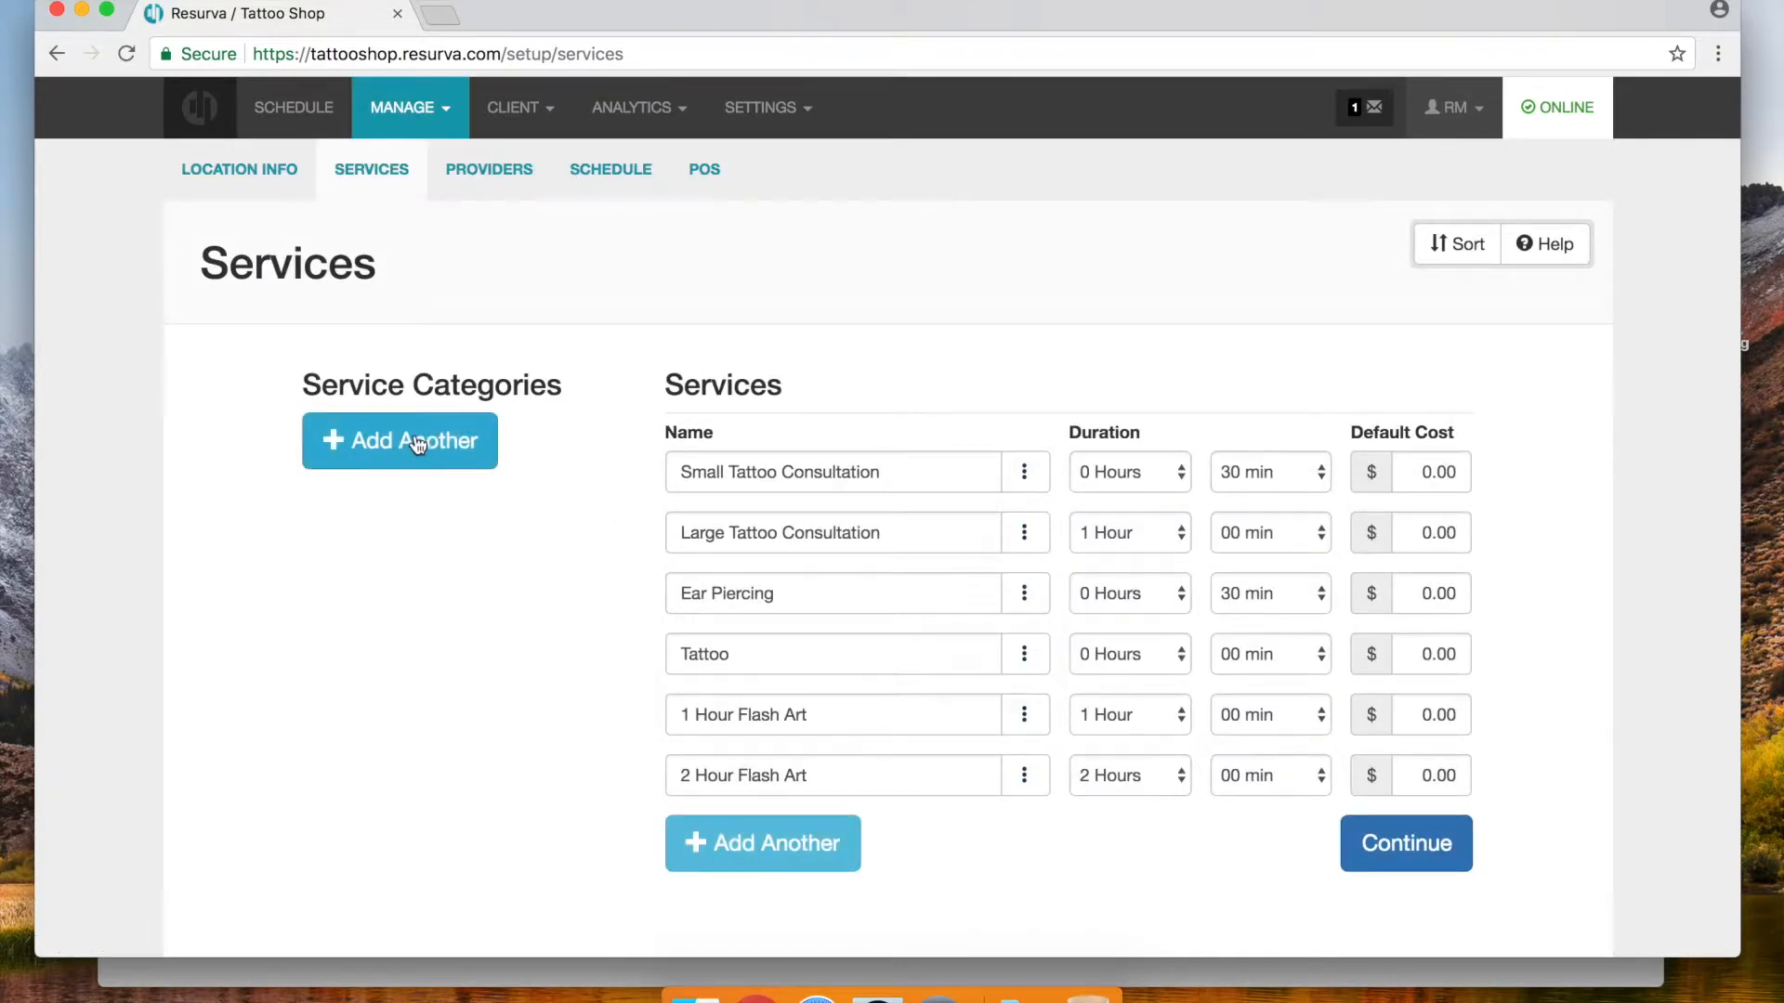
click(414, 459)
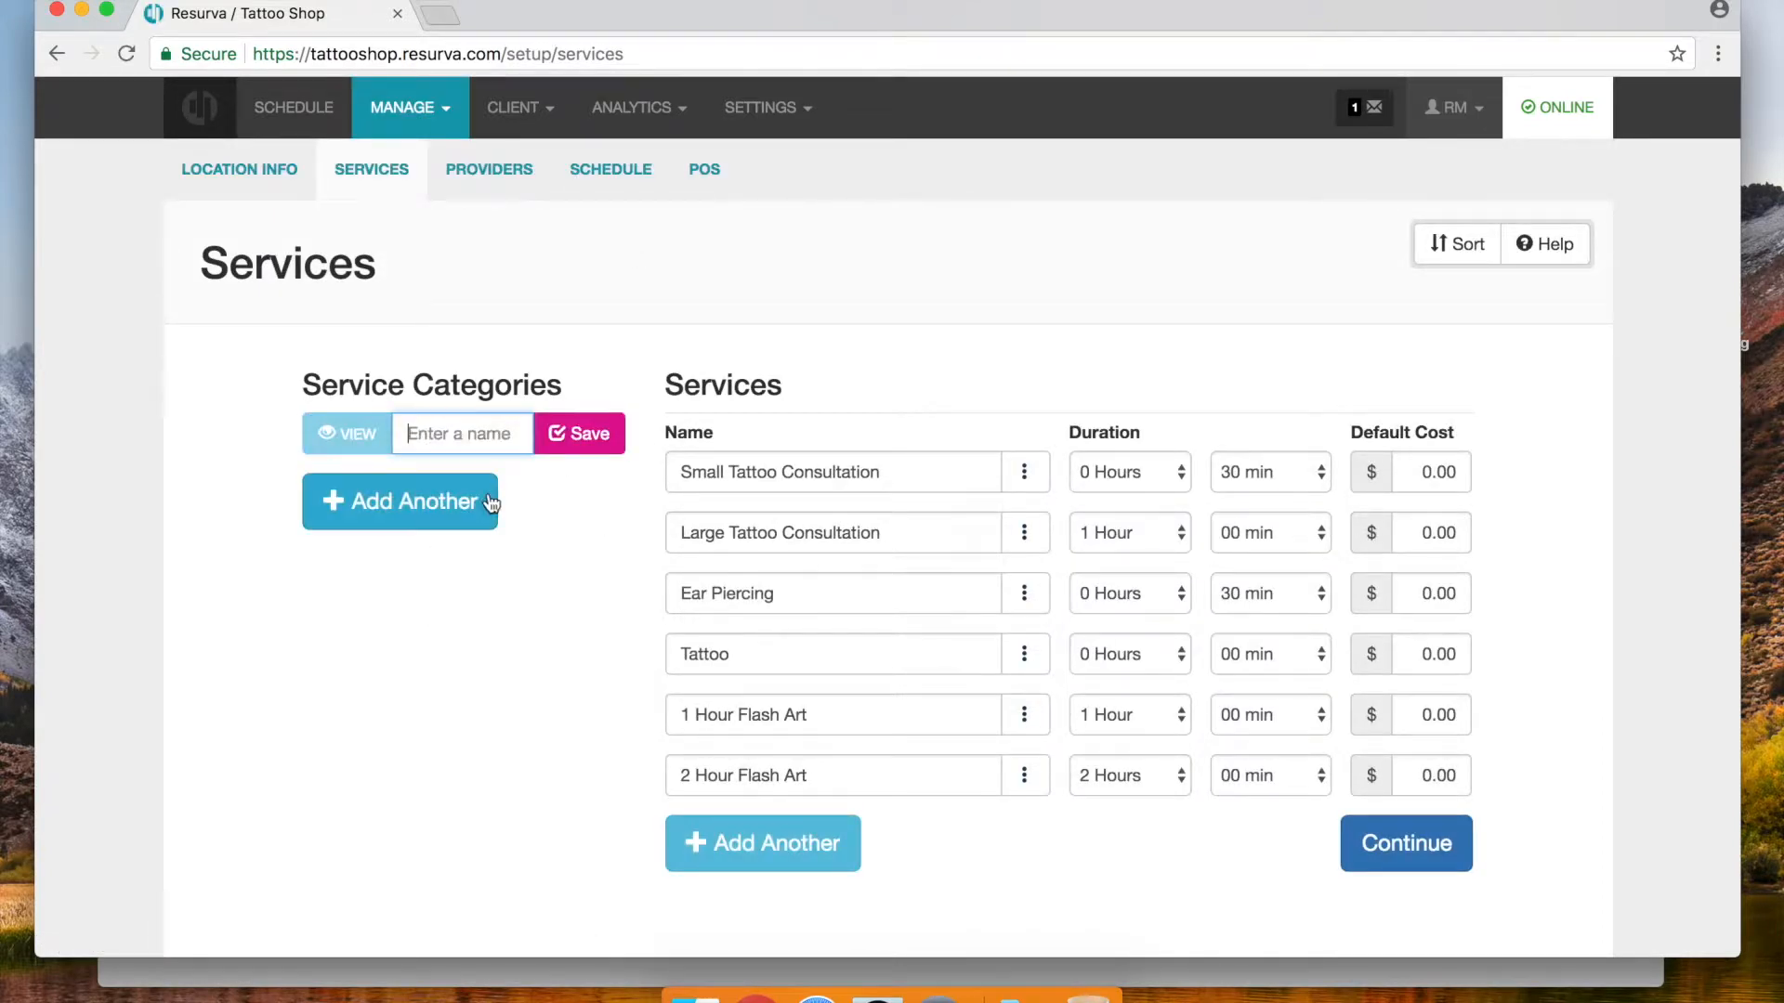
text(Consultations)
click(579, 443)
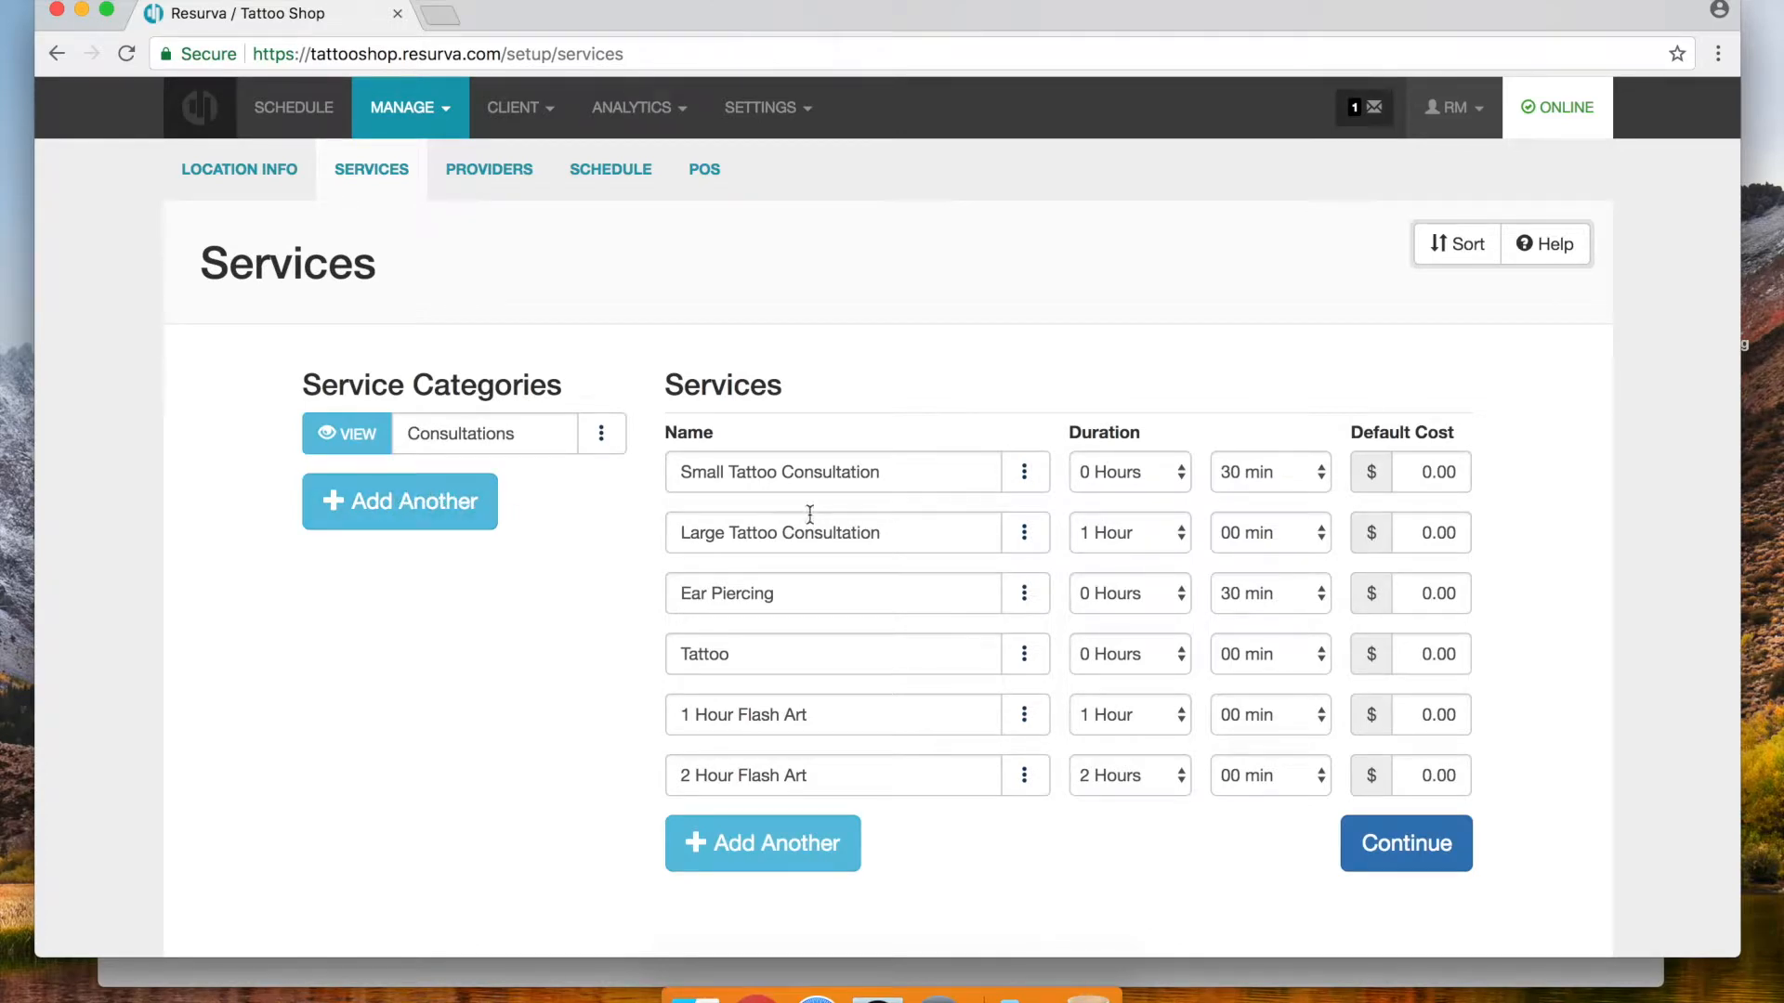
click(599, 432)
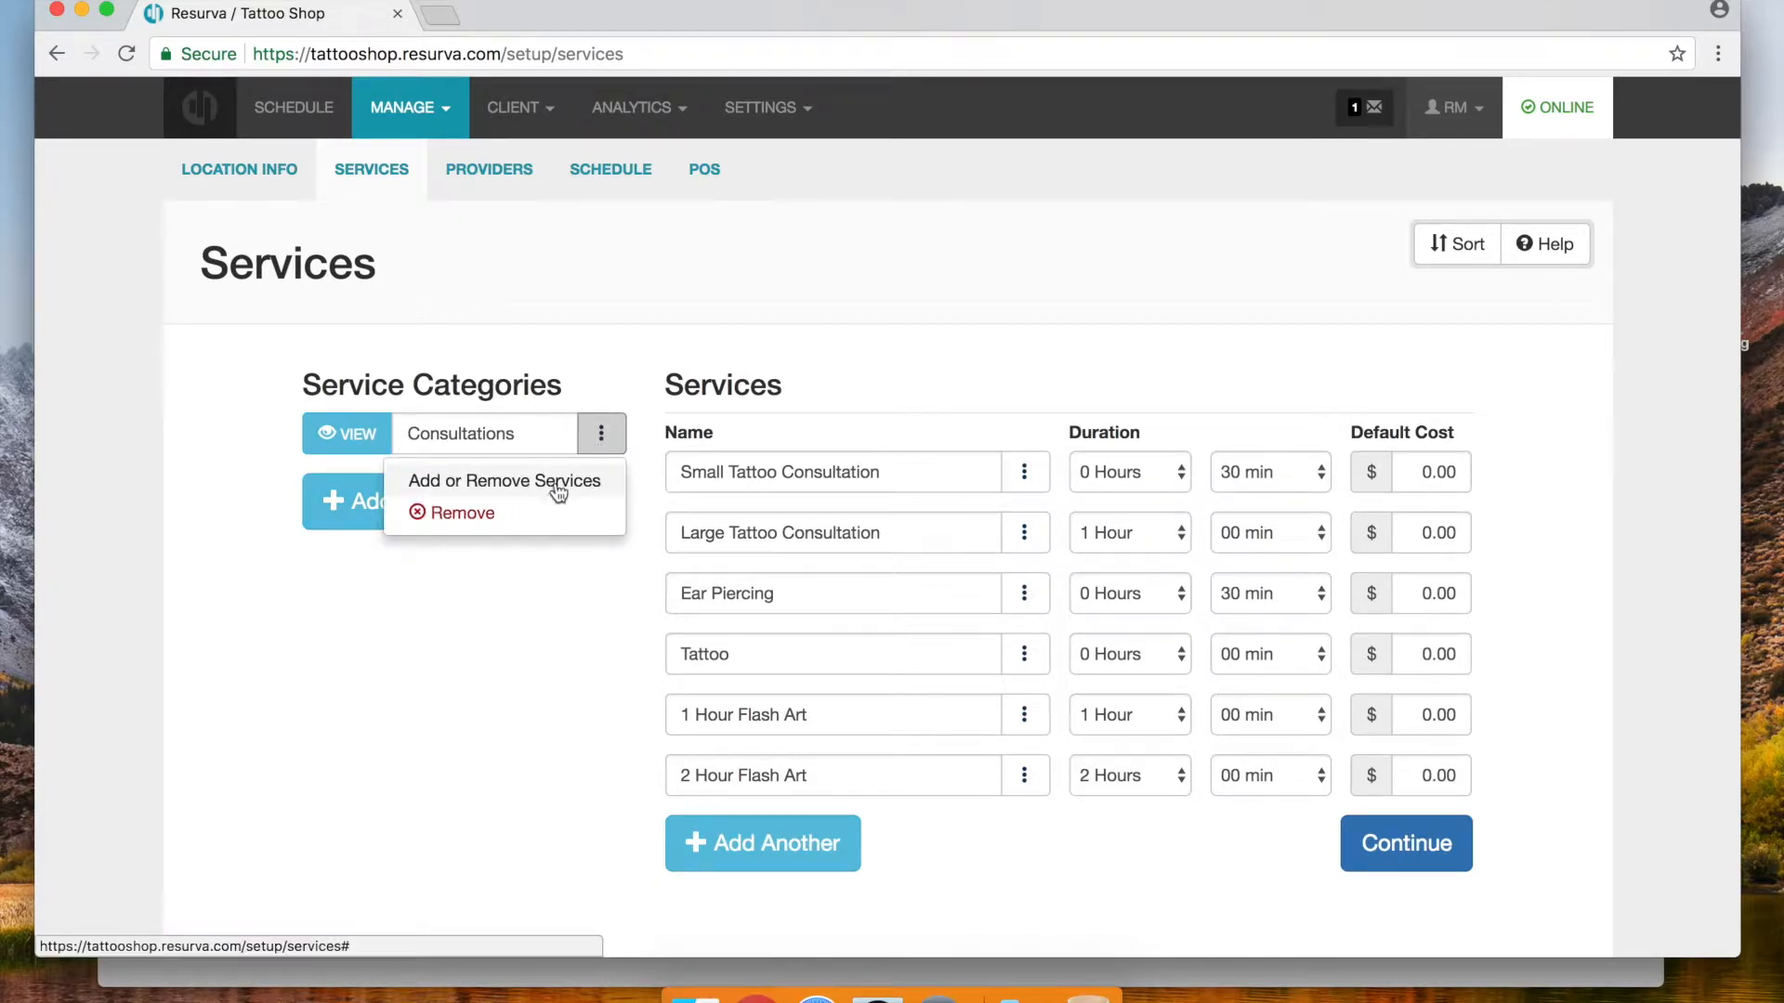
click(557, 493)
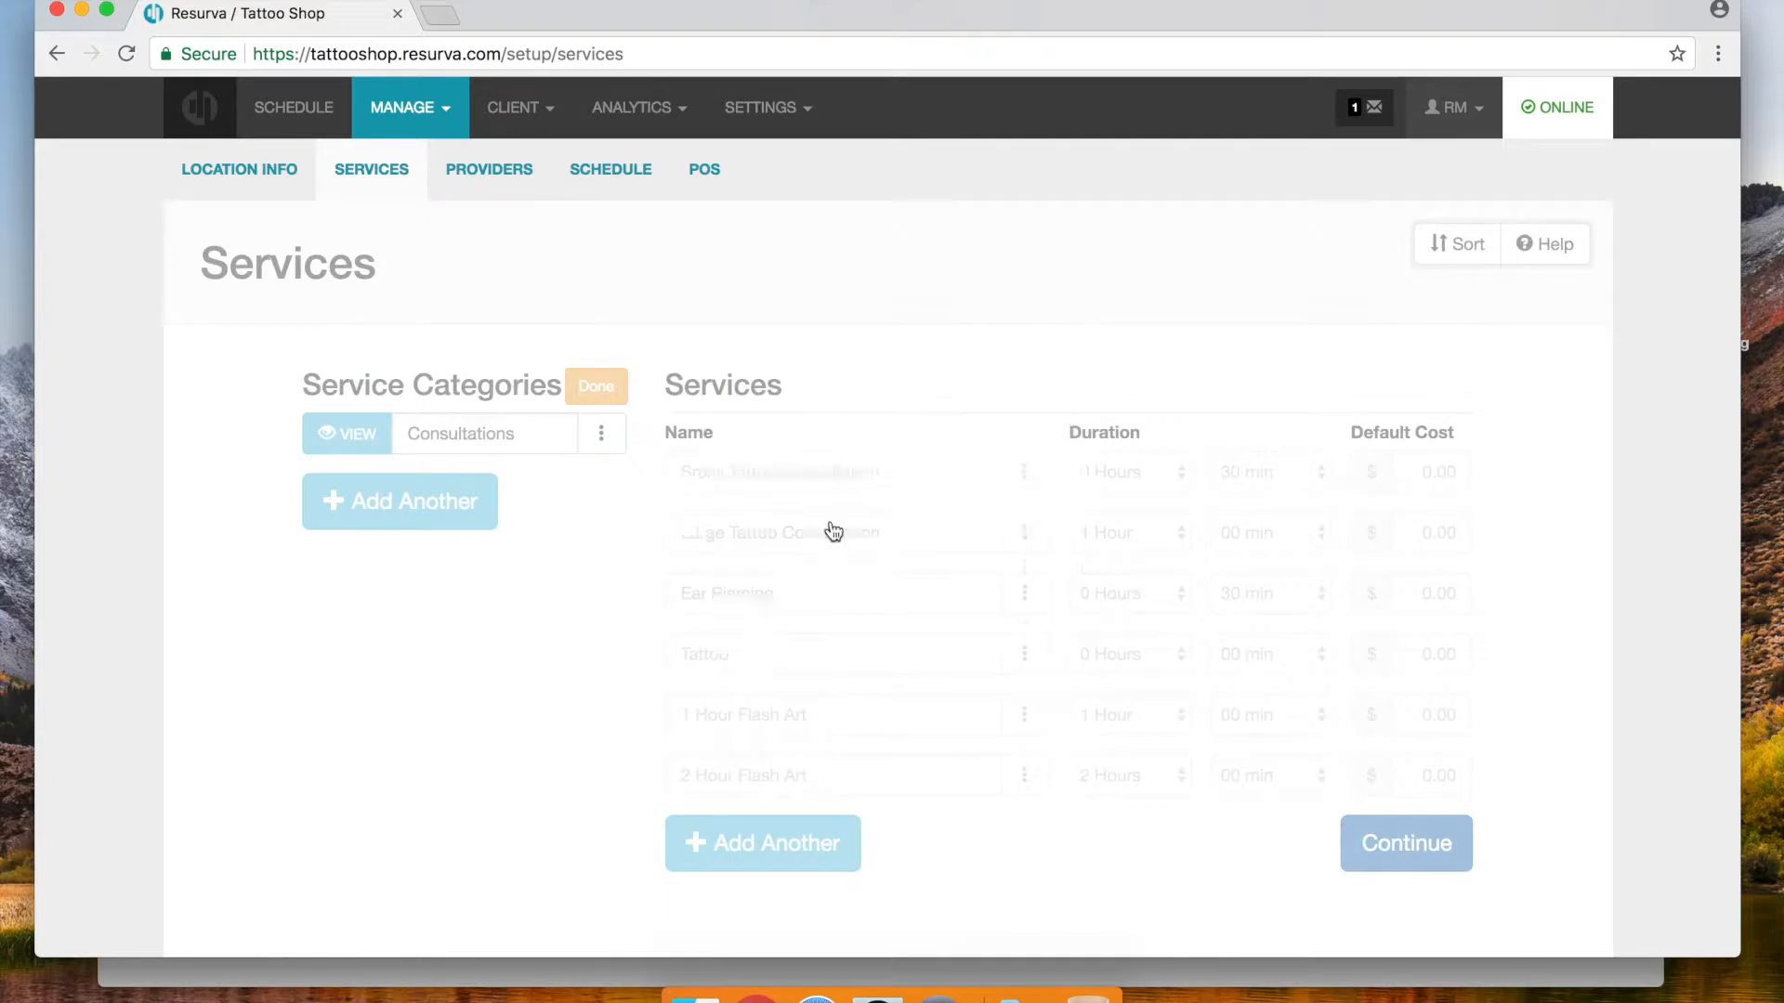
click(745, 541)
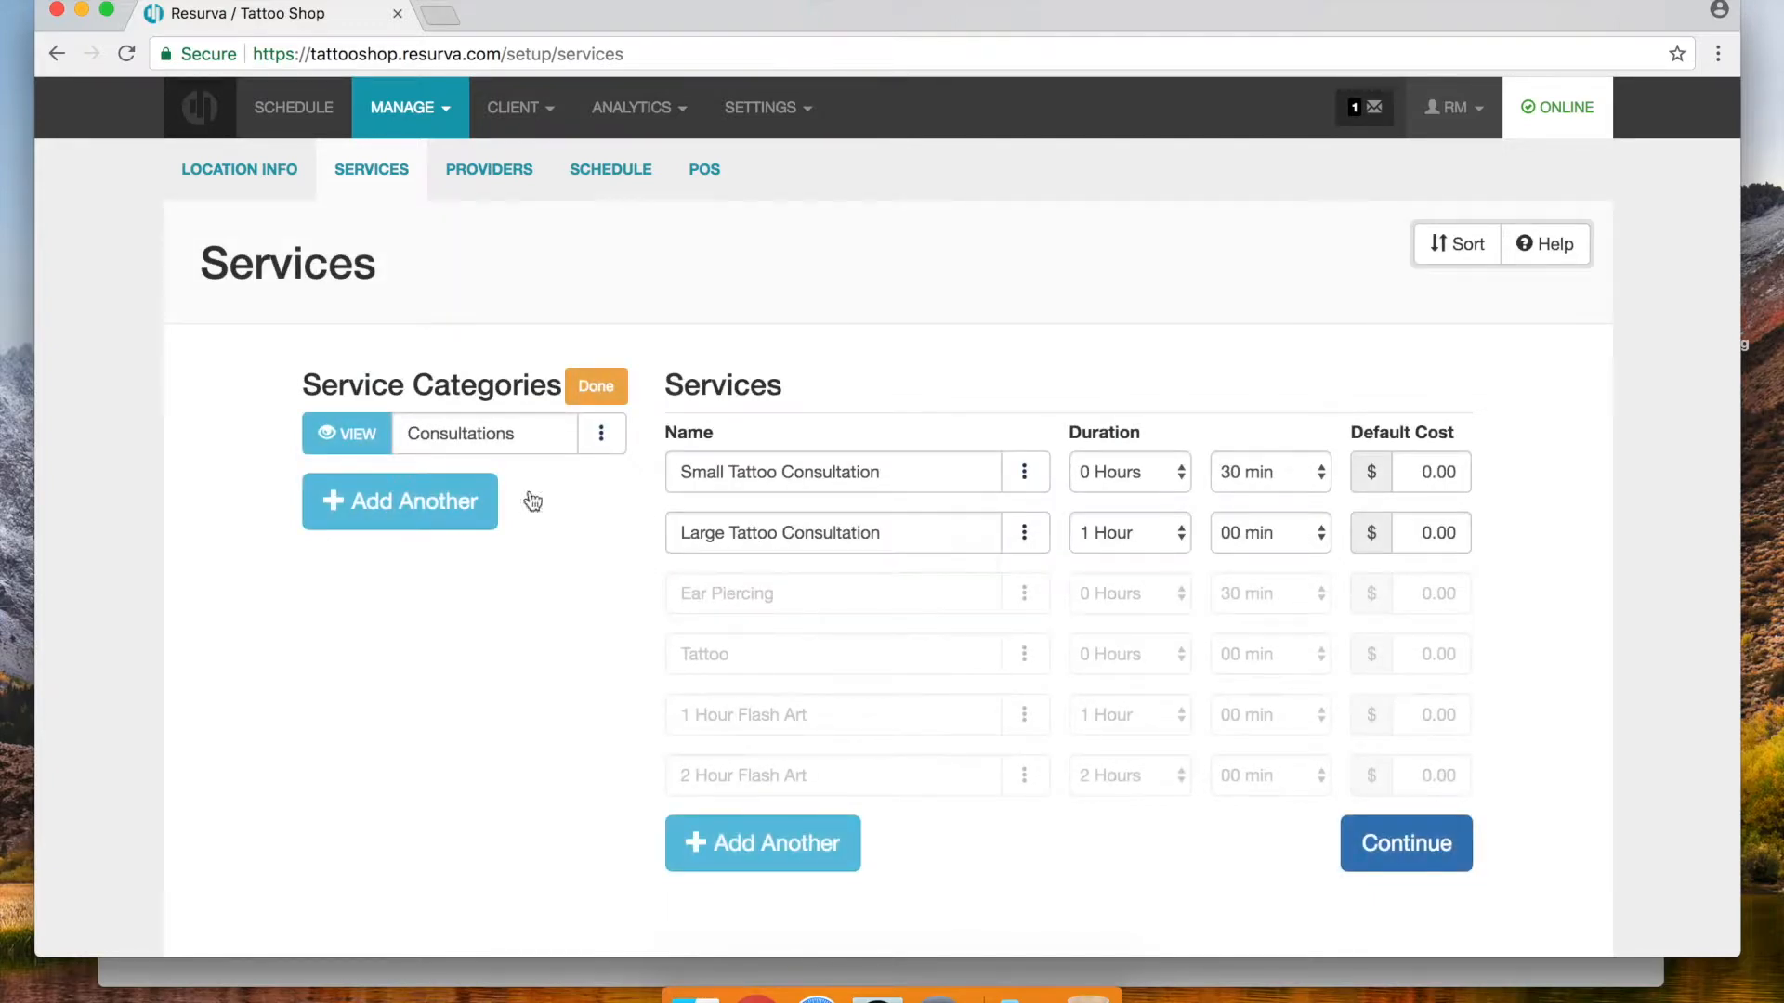
click(599, 391)
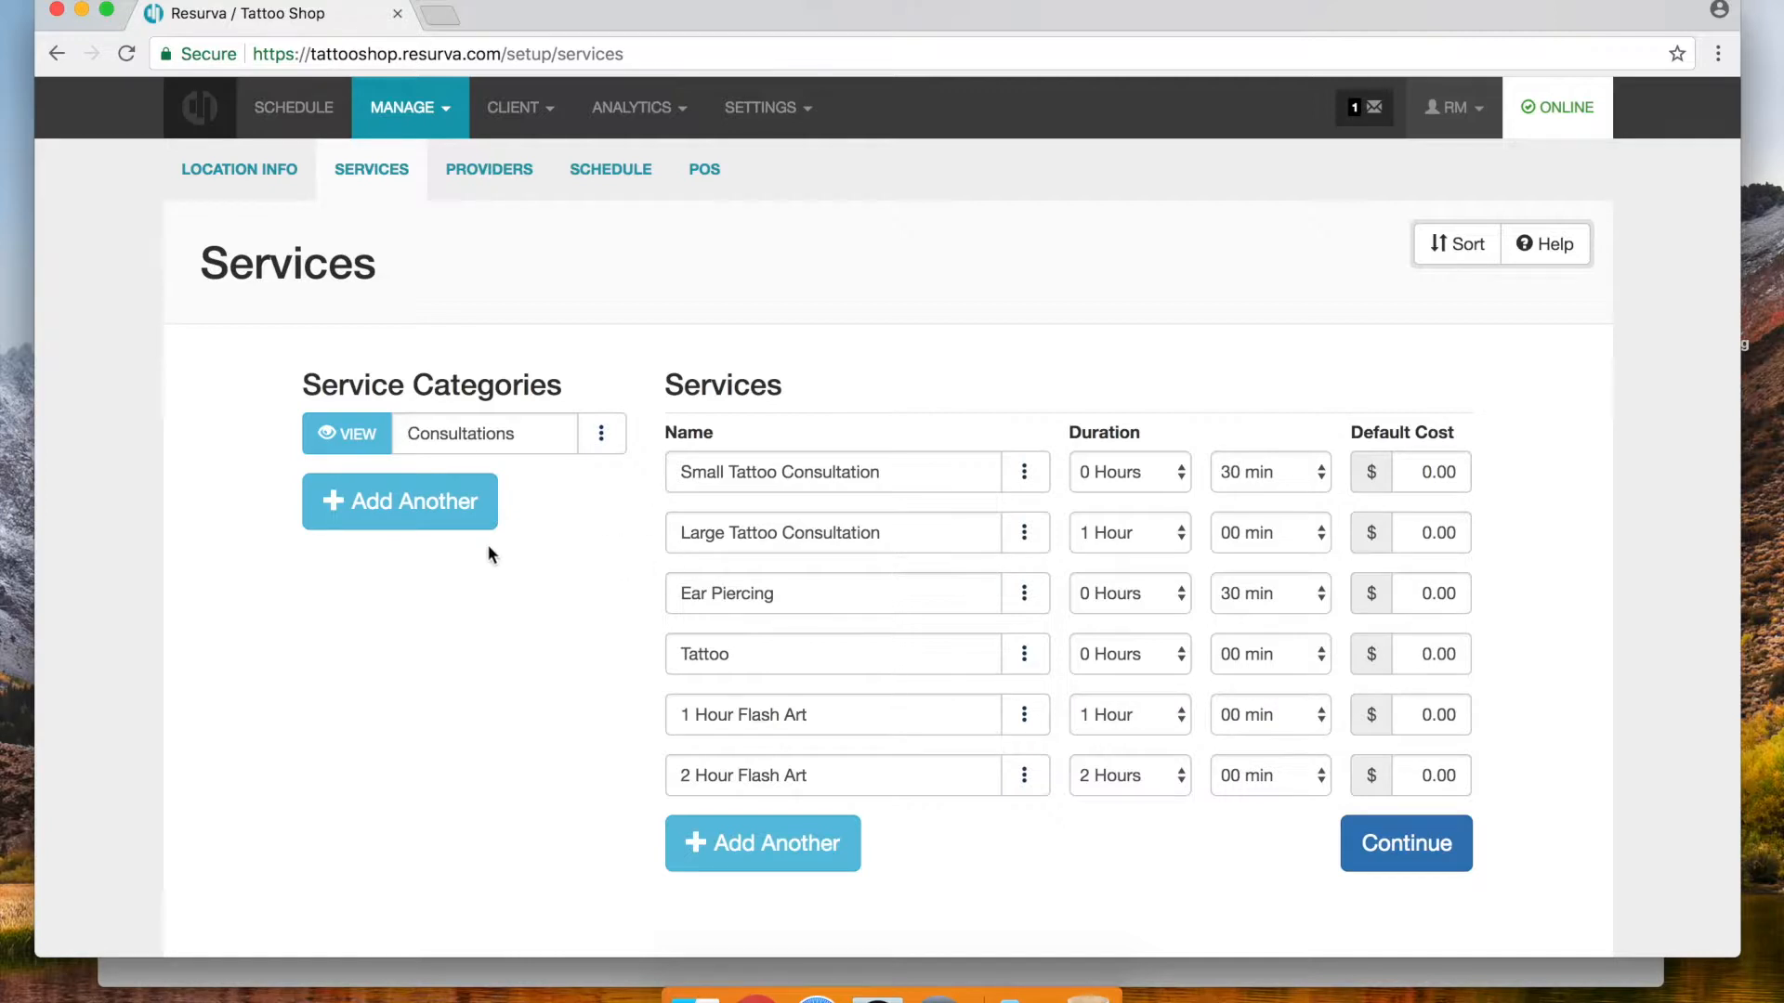
Add a Piercings category and rename Ear Piercing to Ear Piercing (1 Ear)
click(394, 517)
text(Piercing)
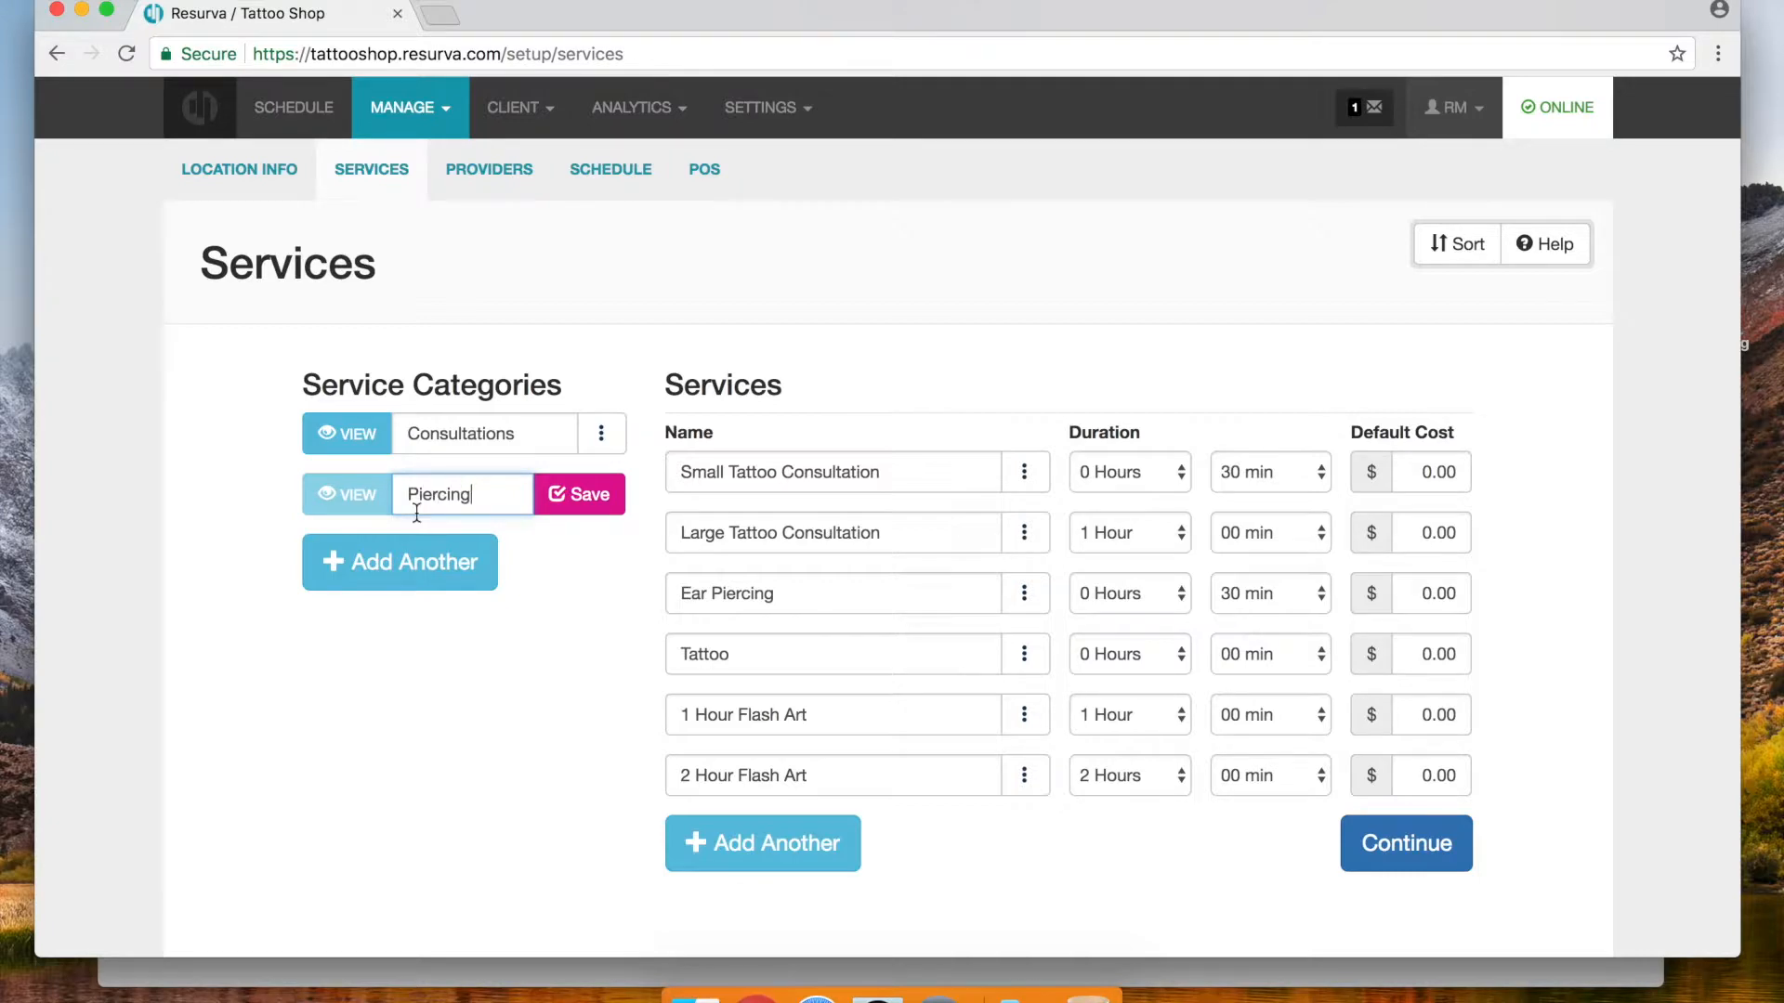
text(s)
click(563, 503)
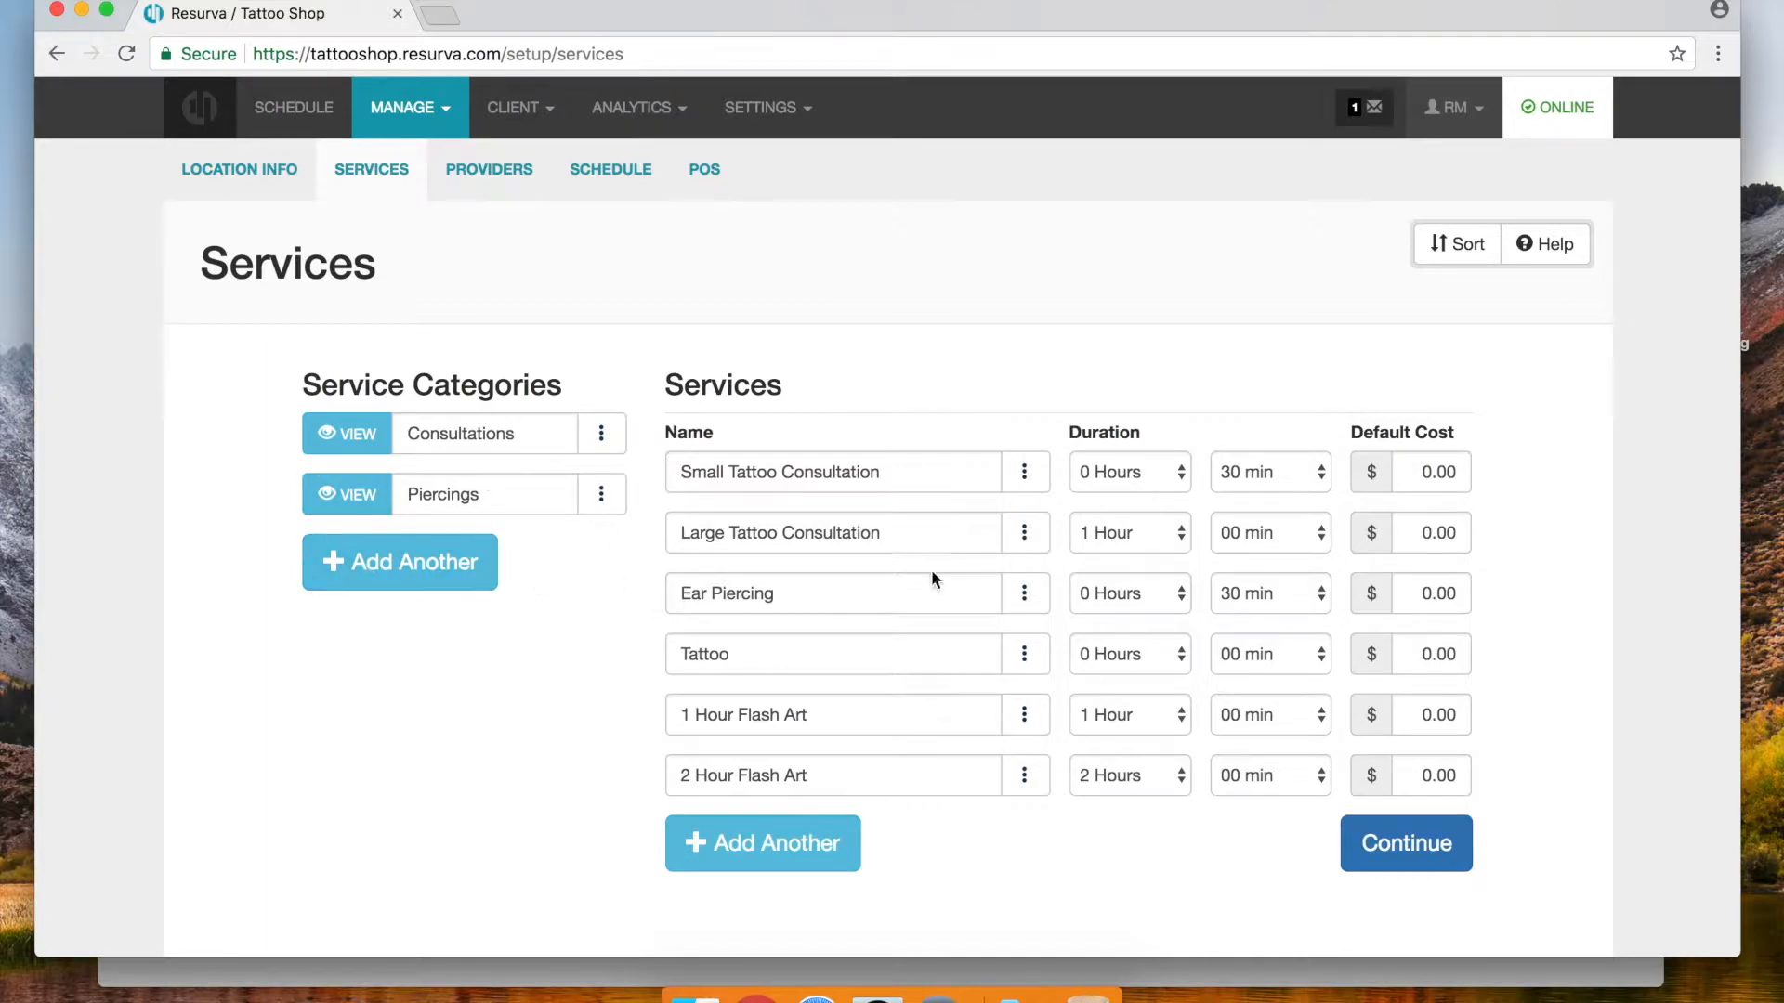
click(676, 595)
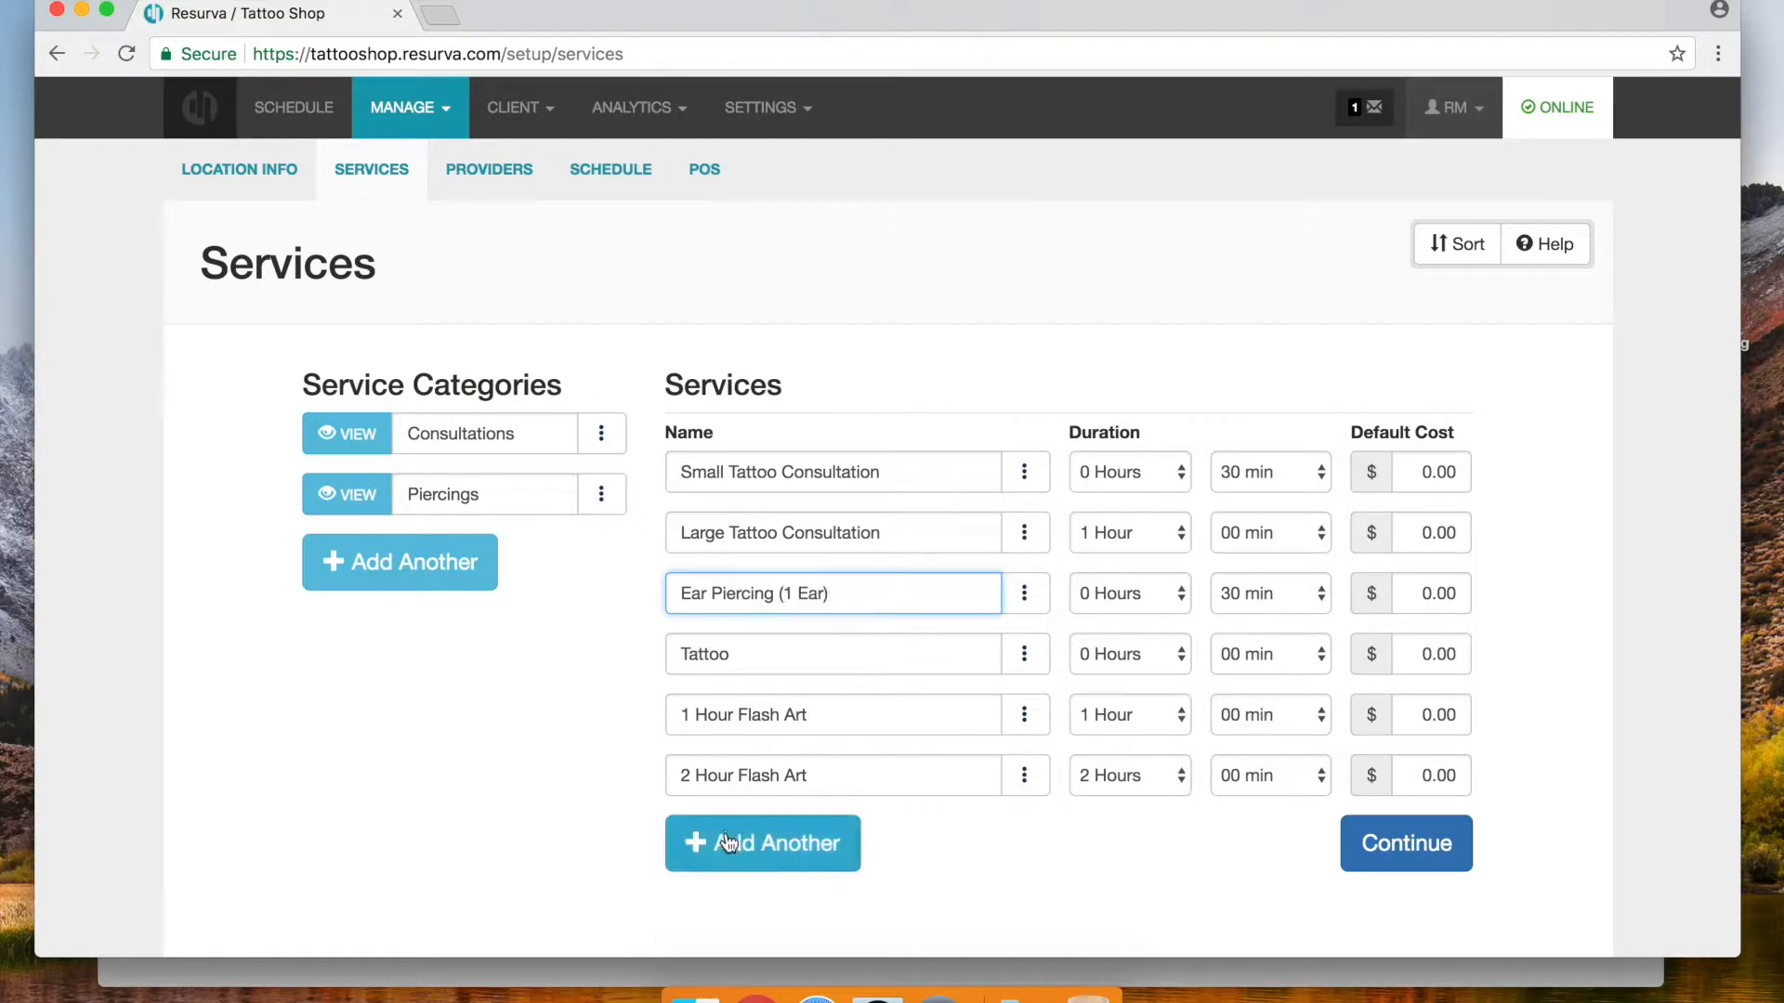
click(604, 633)
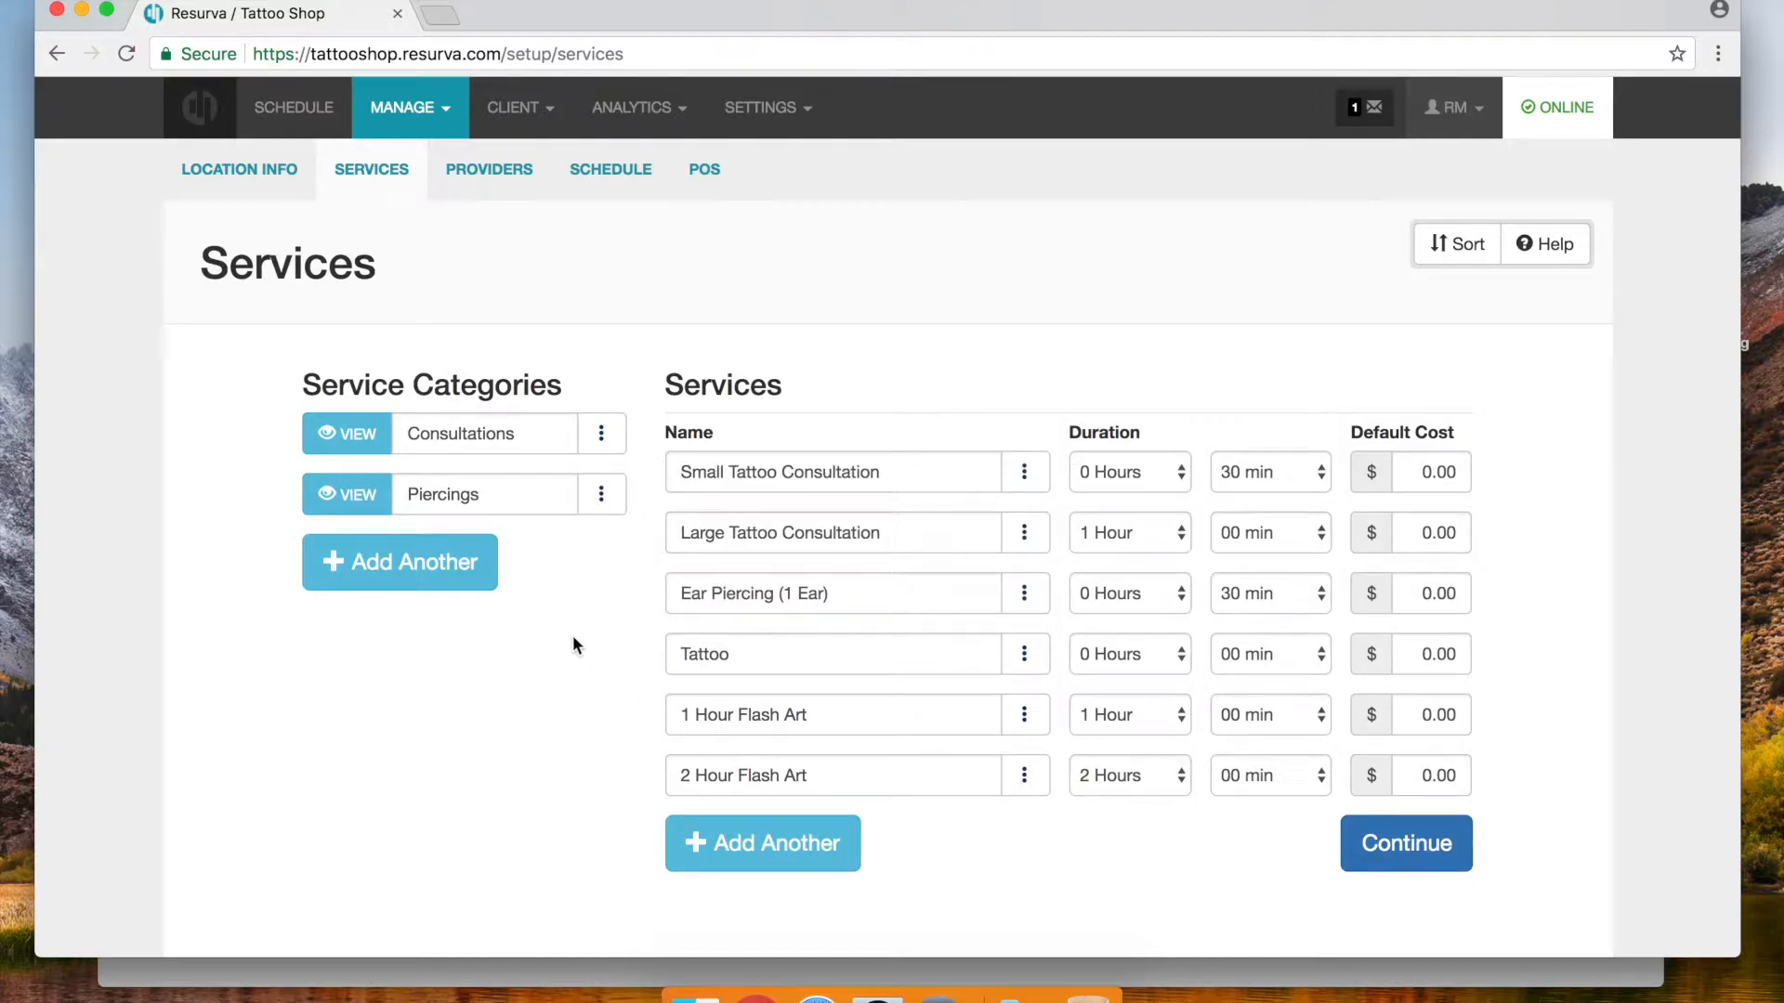
Add a new Ear Piercing (Both Ears) service lasting 1 Hour
click(737, 857)
text(Ear Piercing (Both Ears)
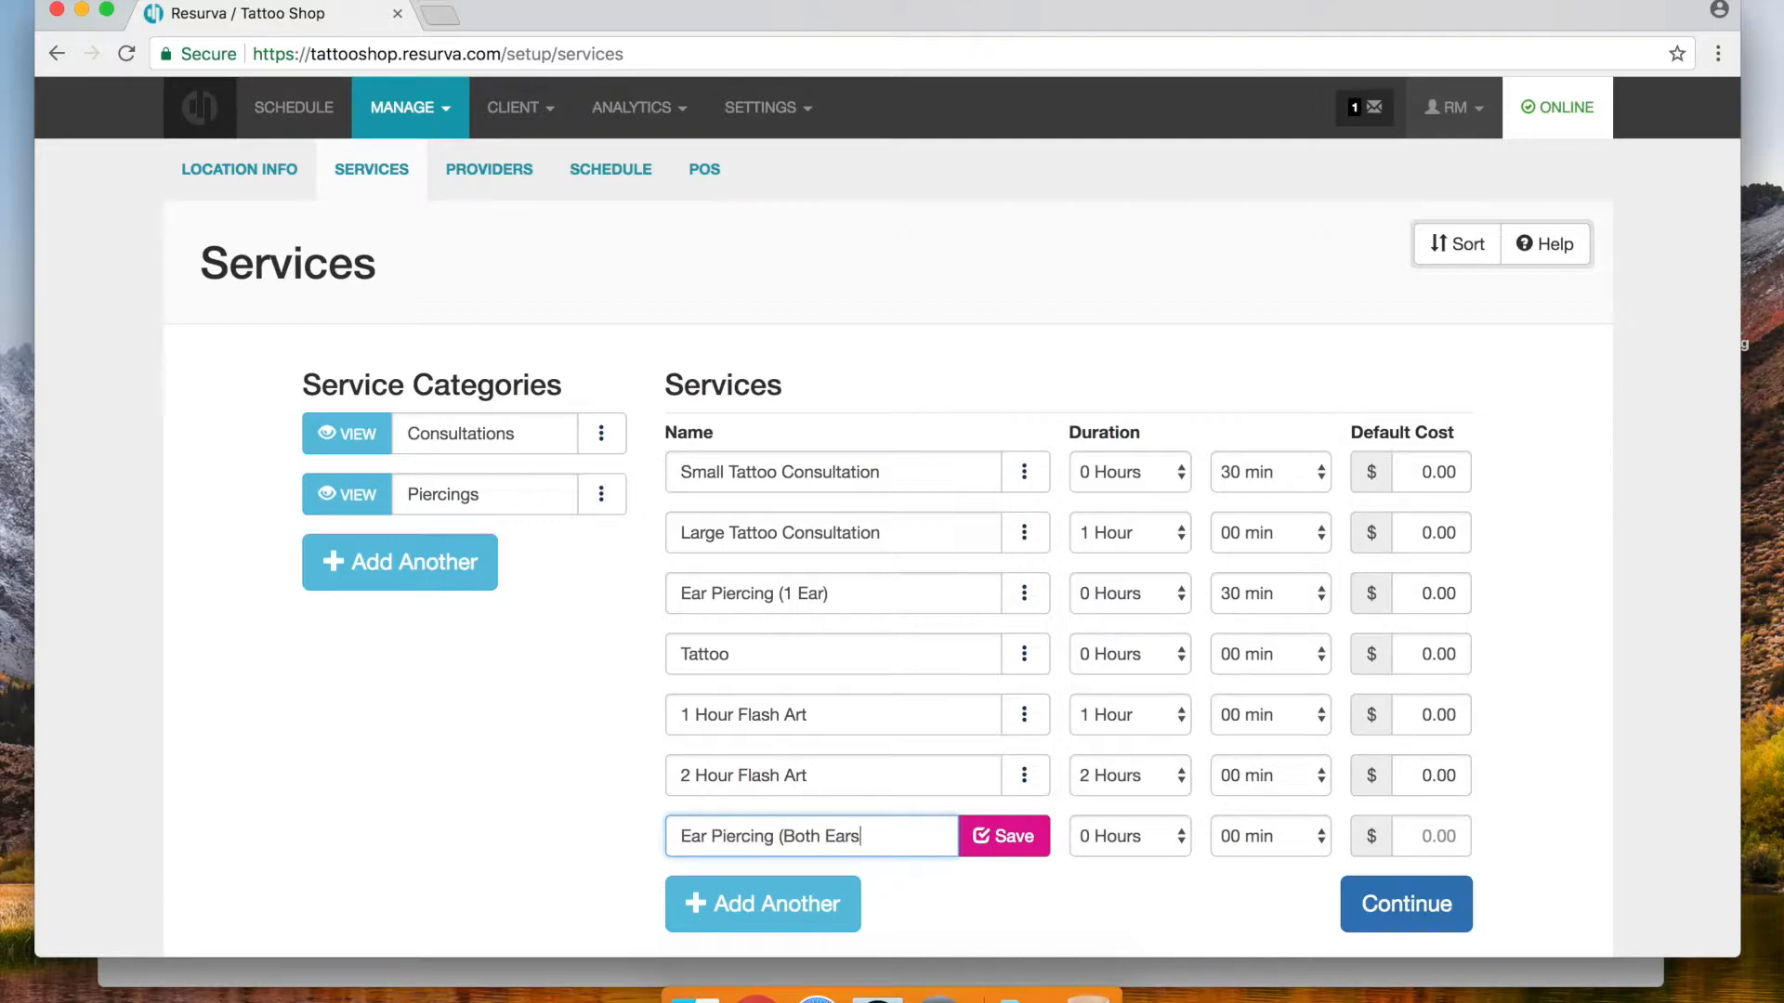
click(1167, 844)
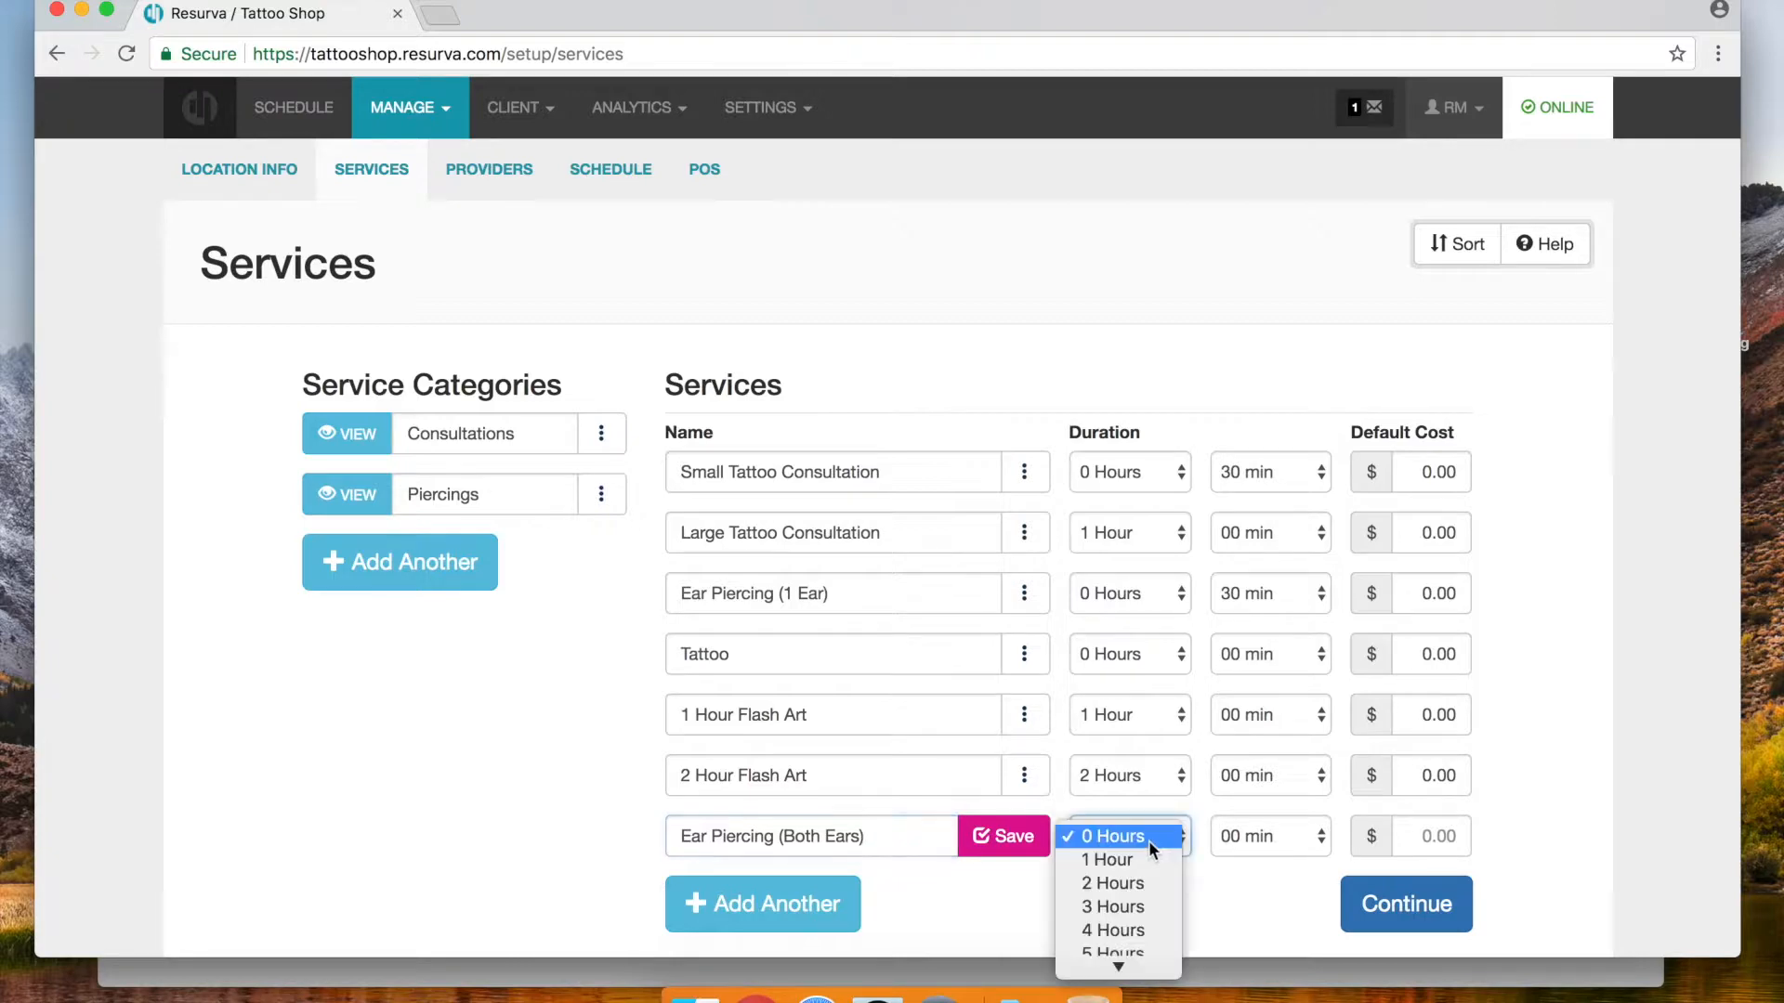
click(1113, 860)
click(1009, 840)
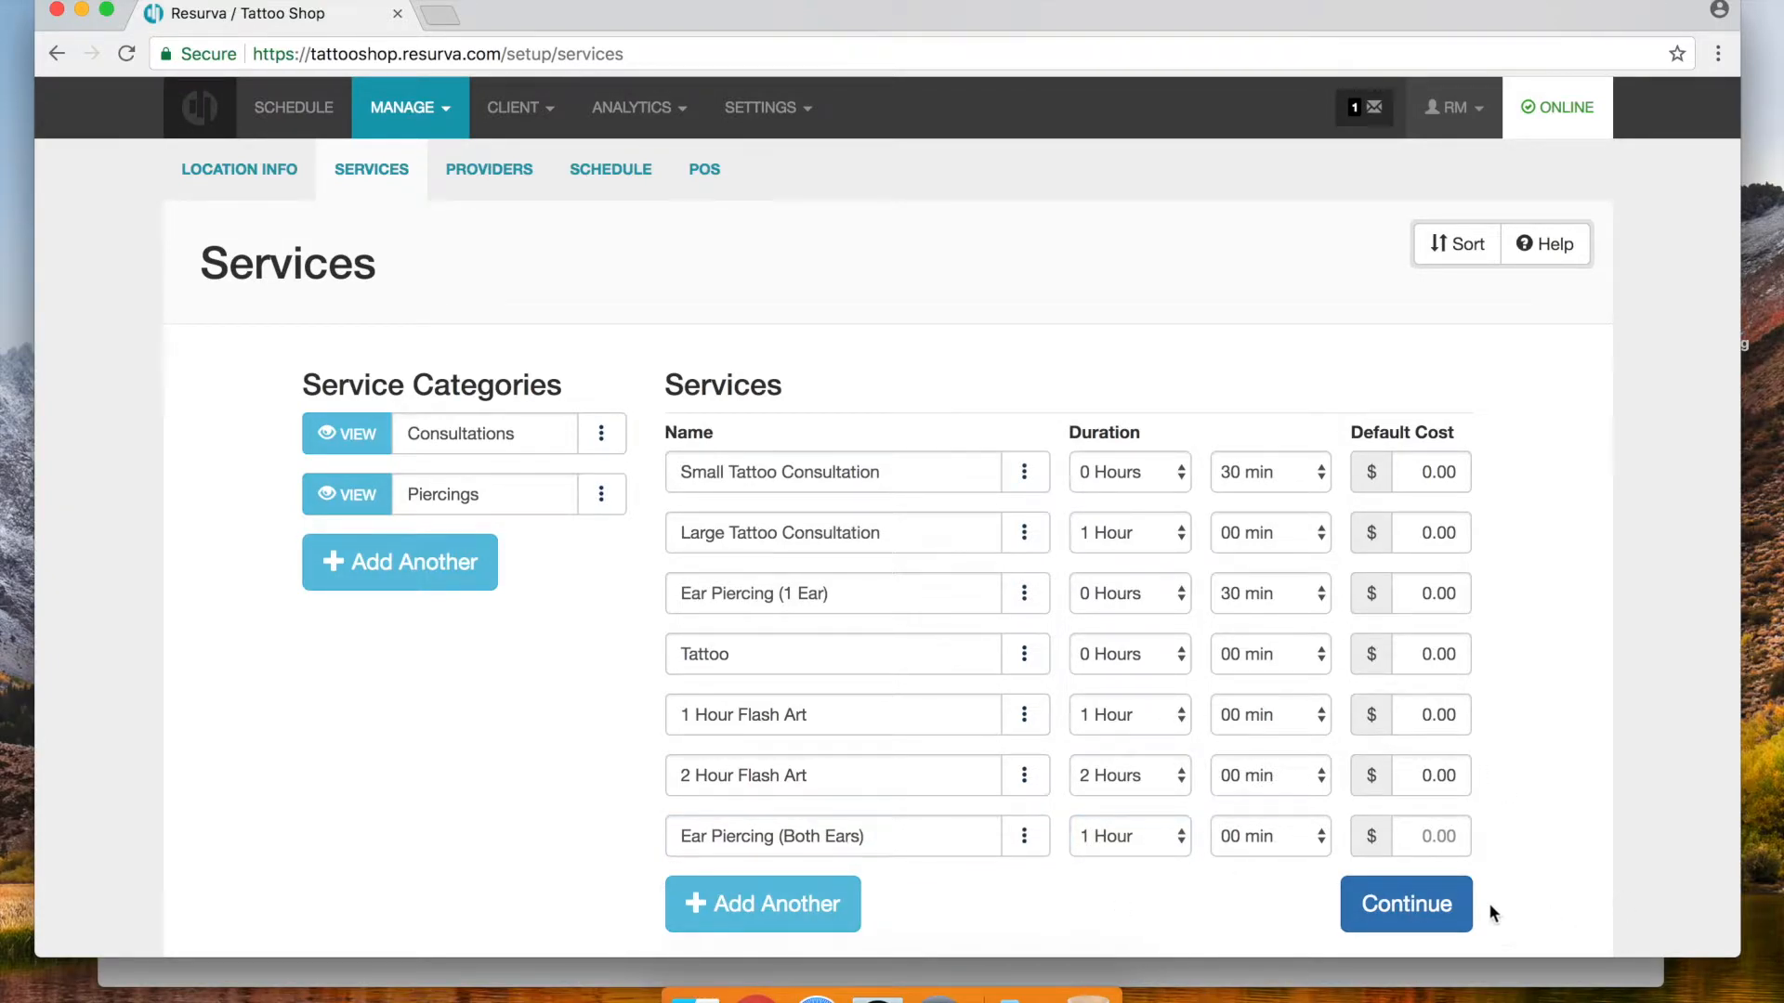
Reorder services: Tattoo third, then 1 Hour and 2 Hour Flash Art, ear piercings last
click(1456, 243)
drag(687, 835, 676, 656)
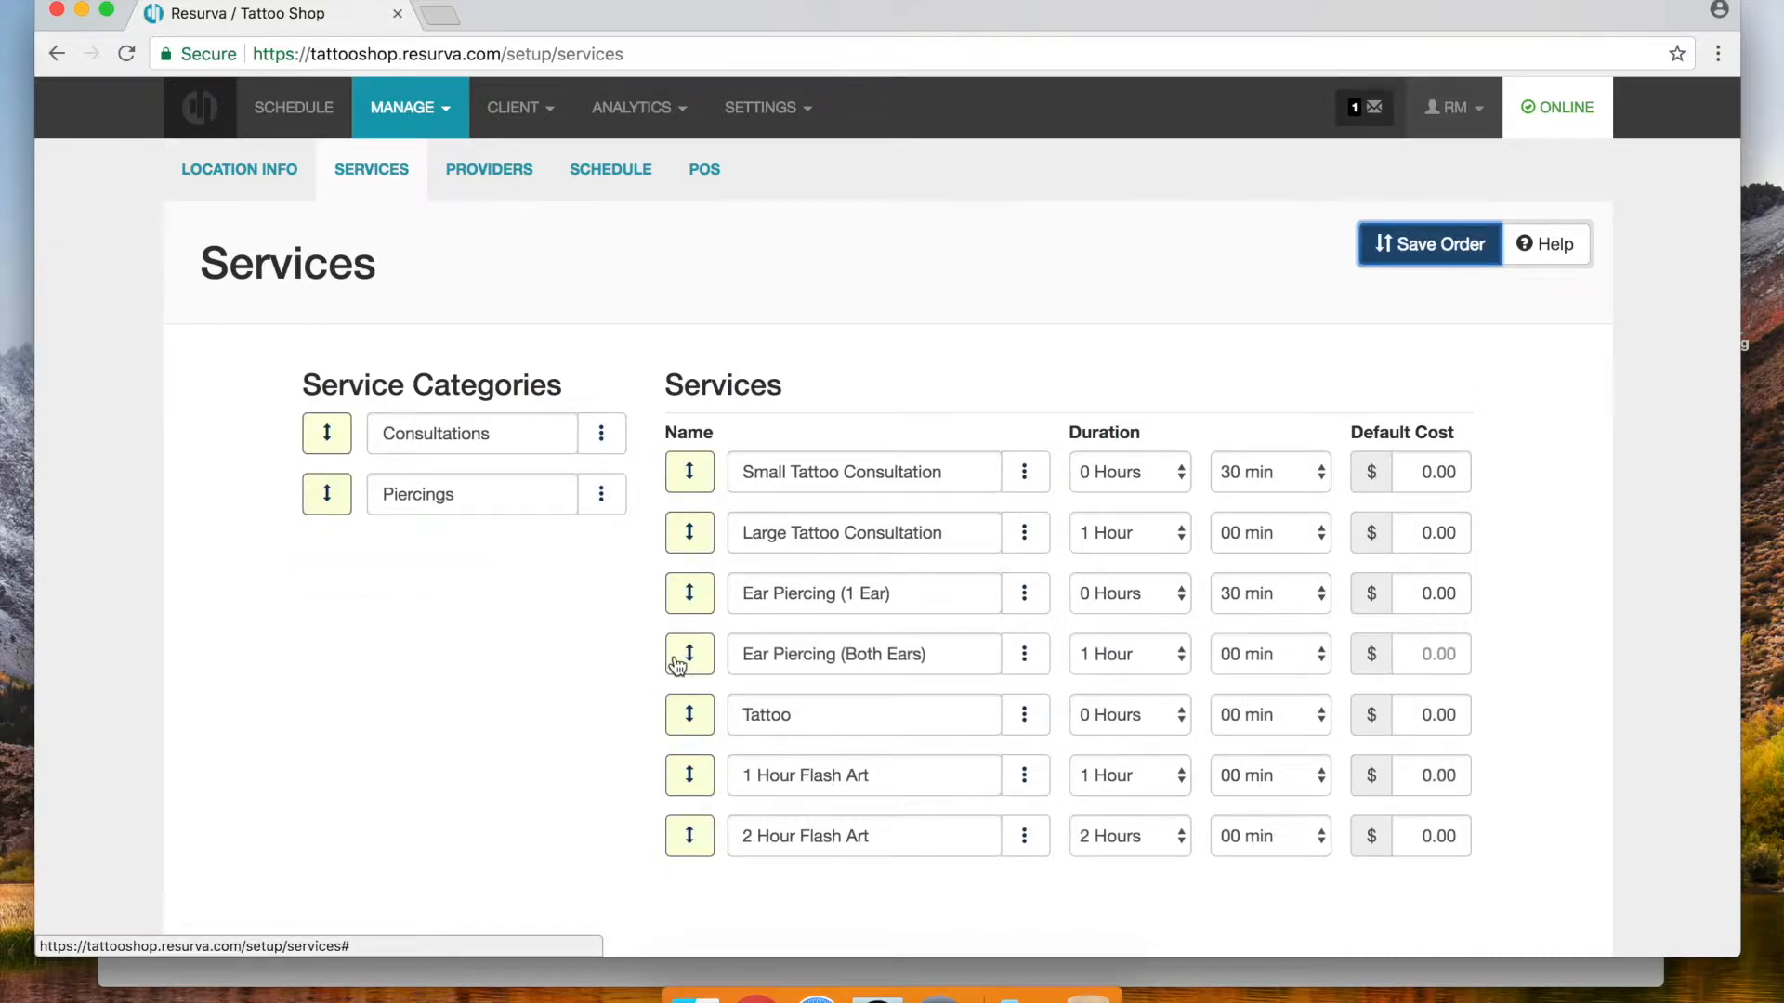
drag(673, 730, 678, 589)
drag(678, 792, 682, 650)
drag(681, 840, 685, 722)
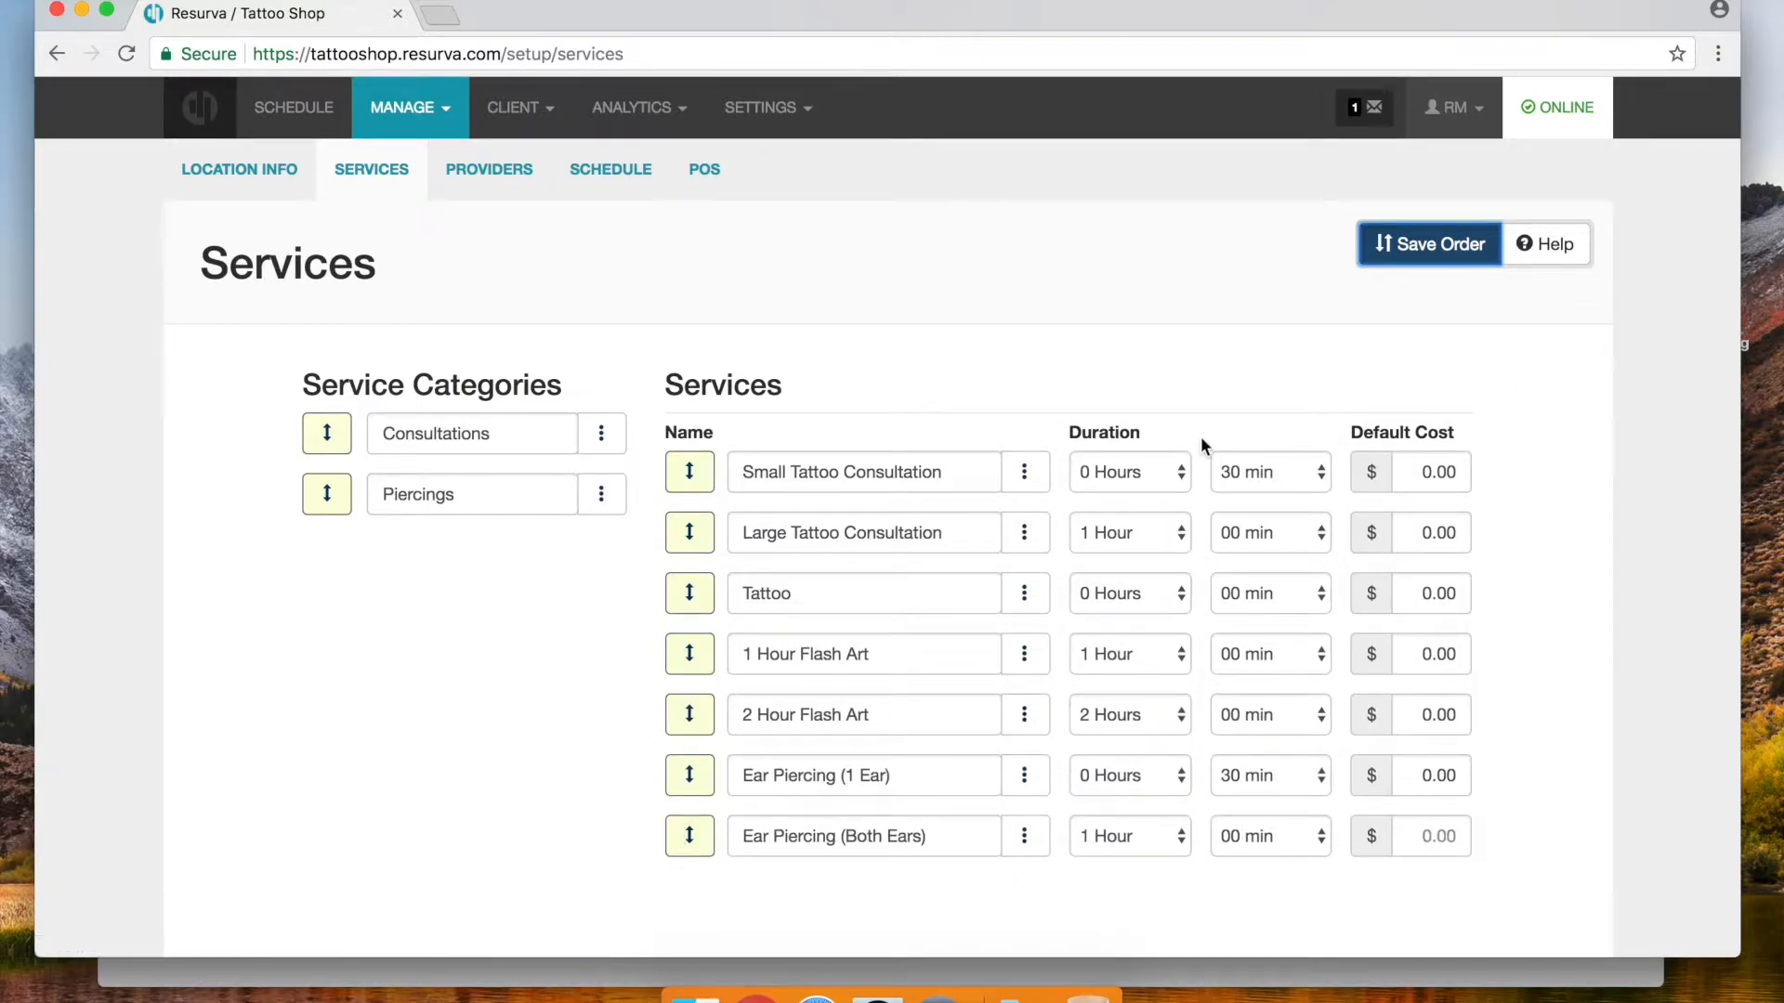
click(1398, 258)
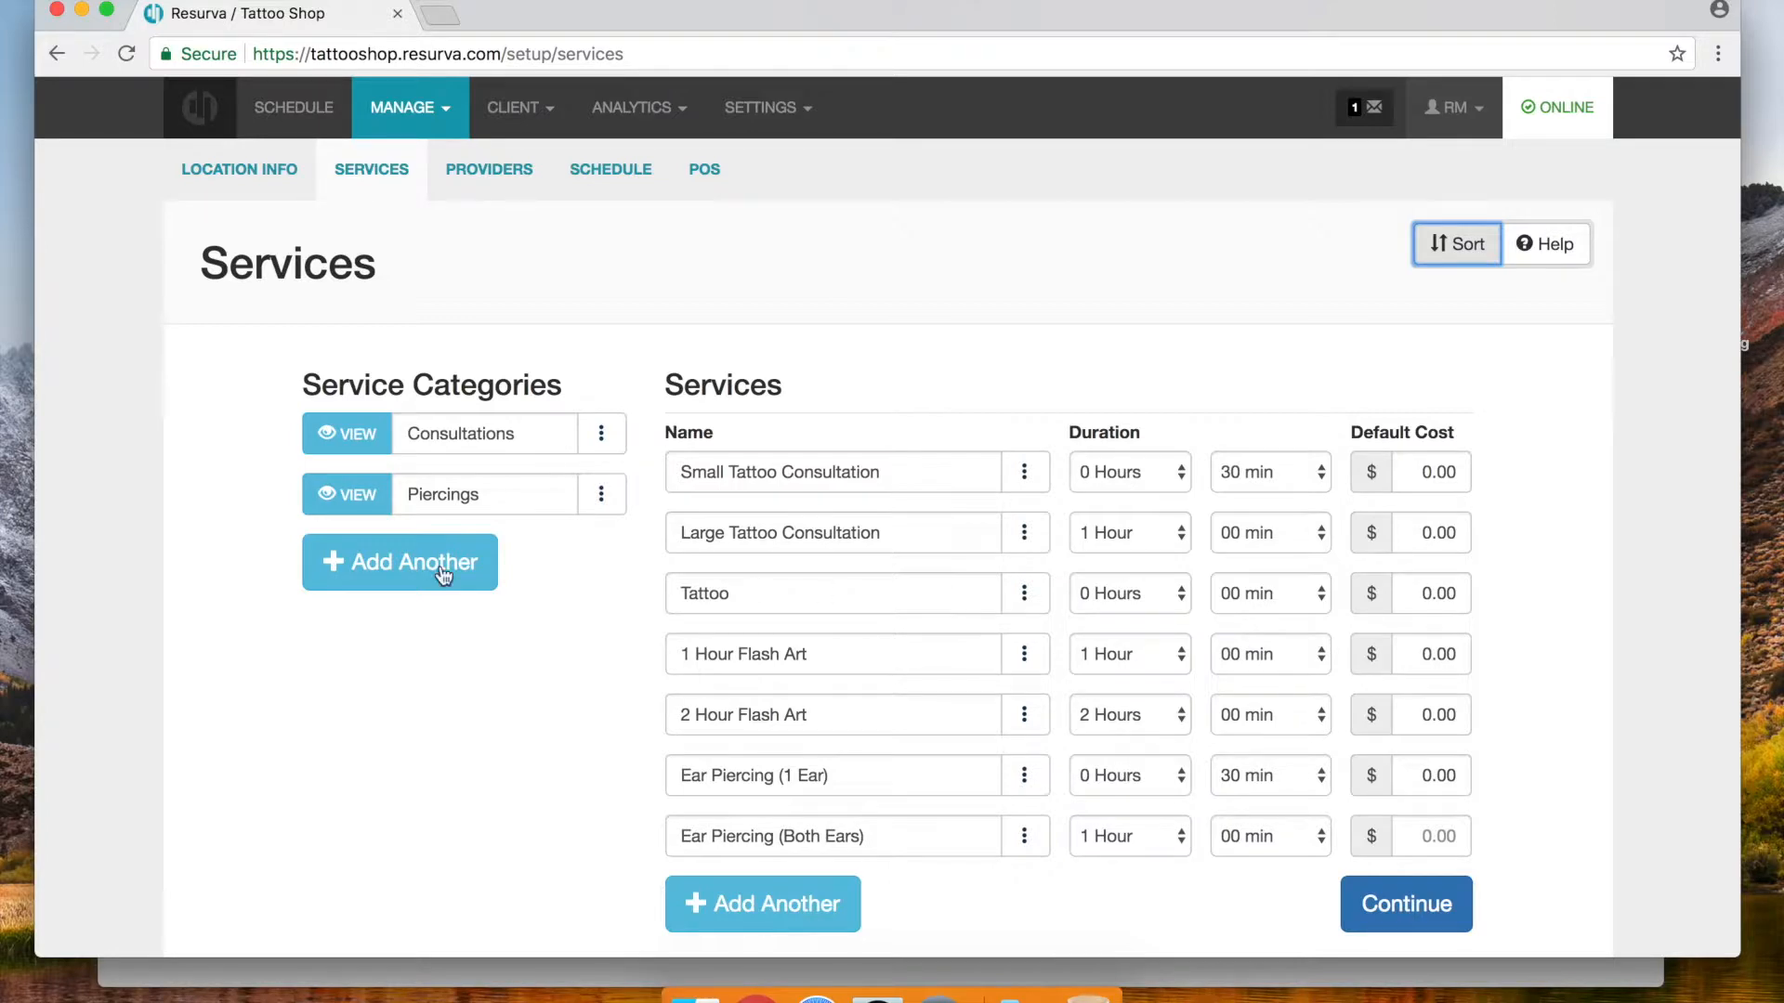
Rename the Tattoo service to Tattoo Session
click(768, 595)
text(Session)
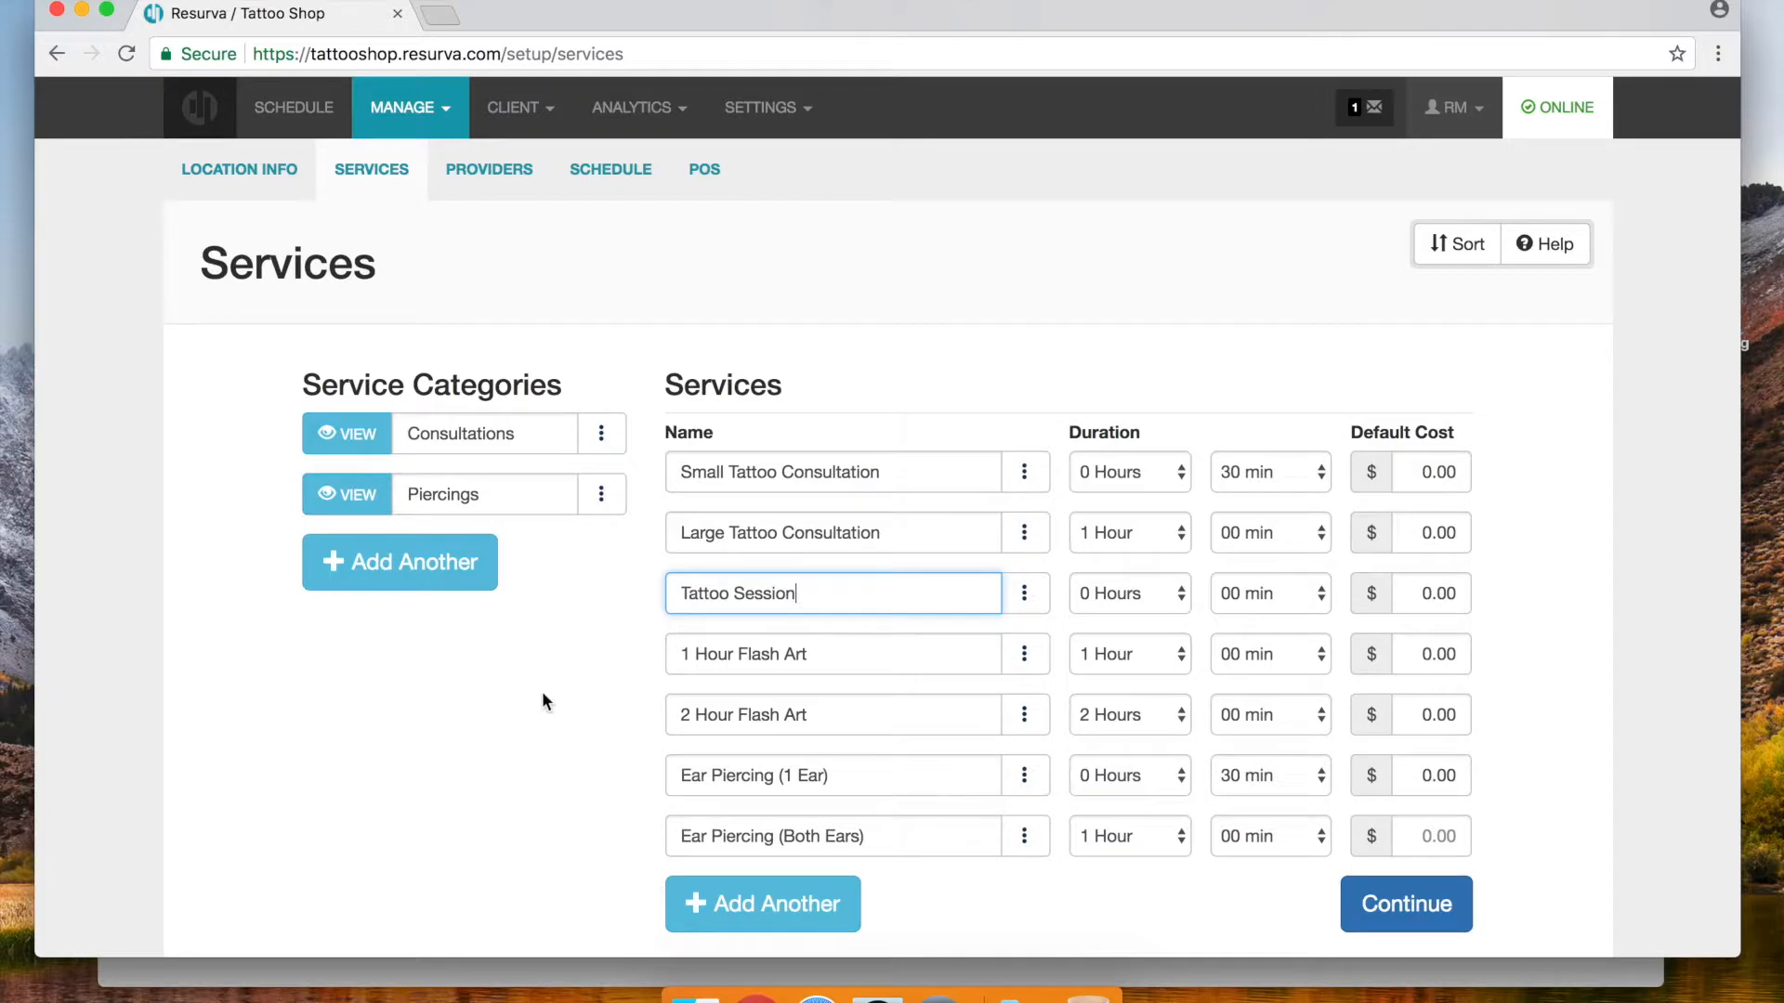
click(543, 693)
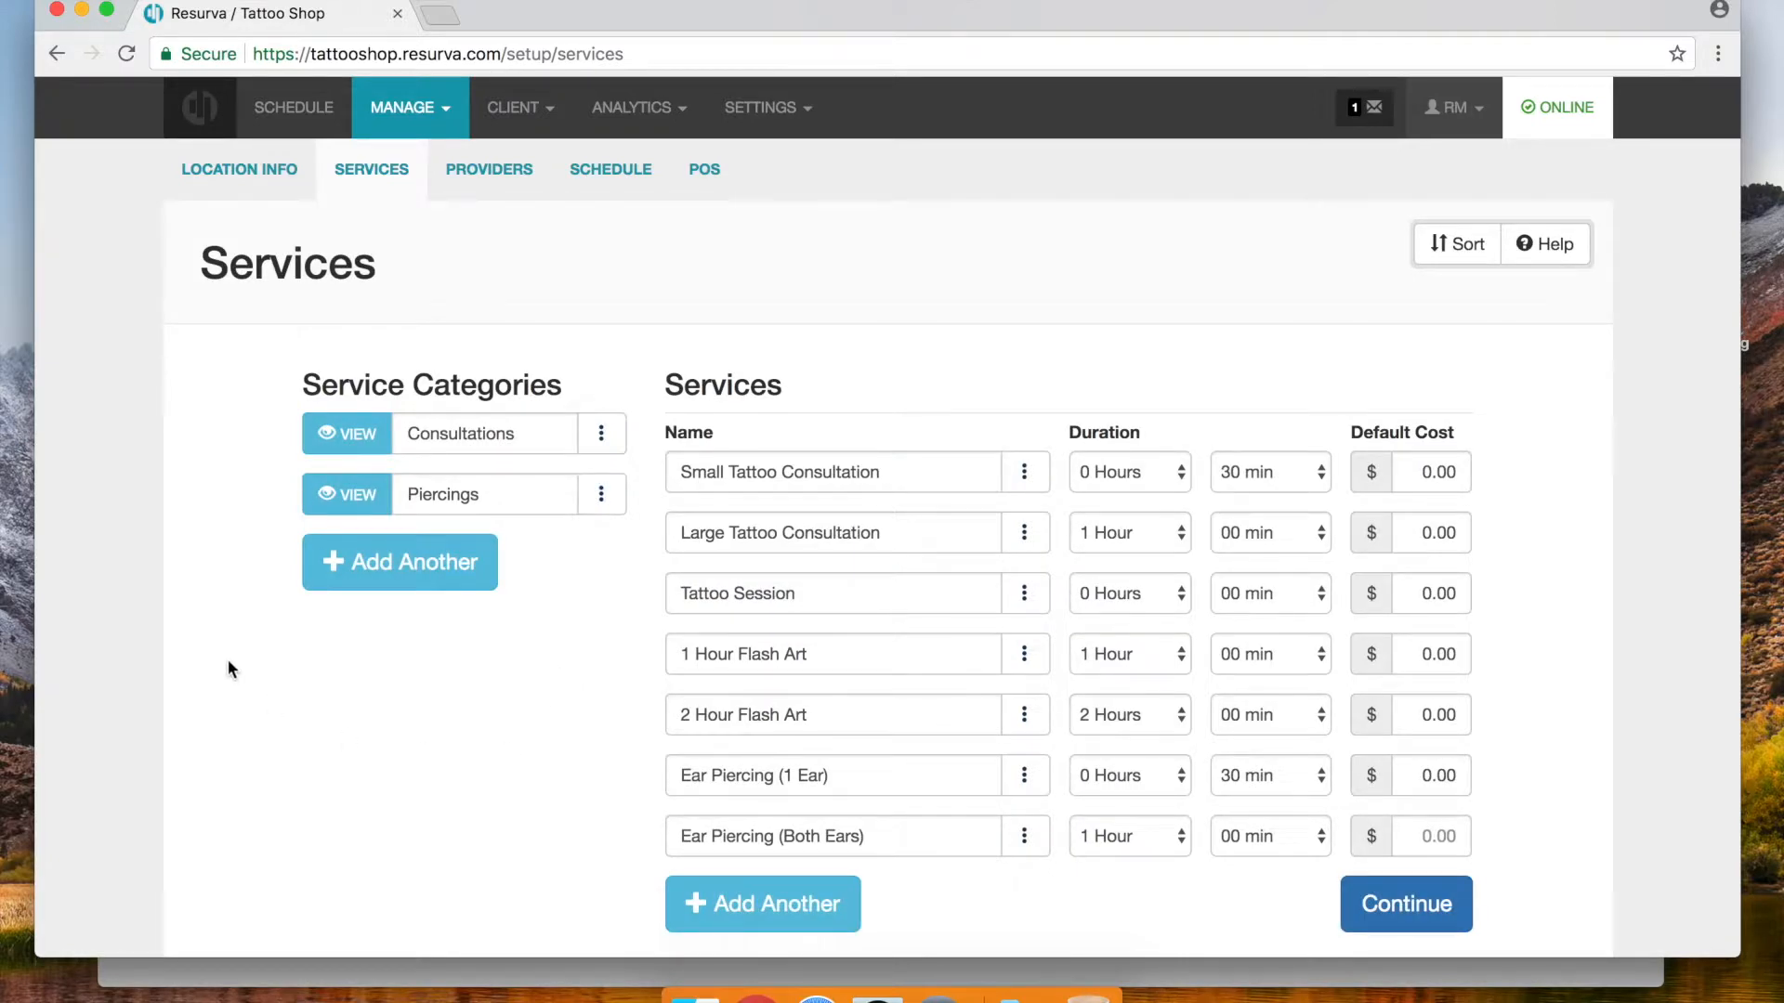
Assign both ear piercing services to Piercings and continue to the Providers setup
click(600, 495)
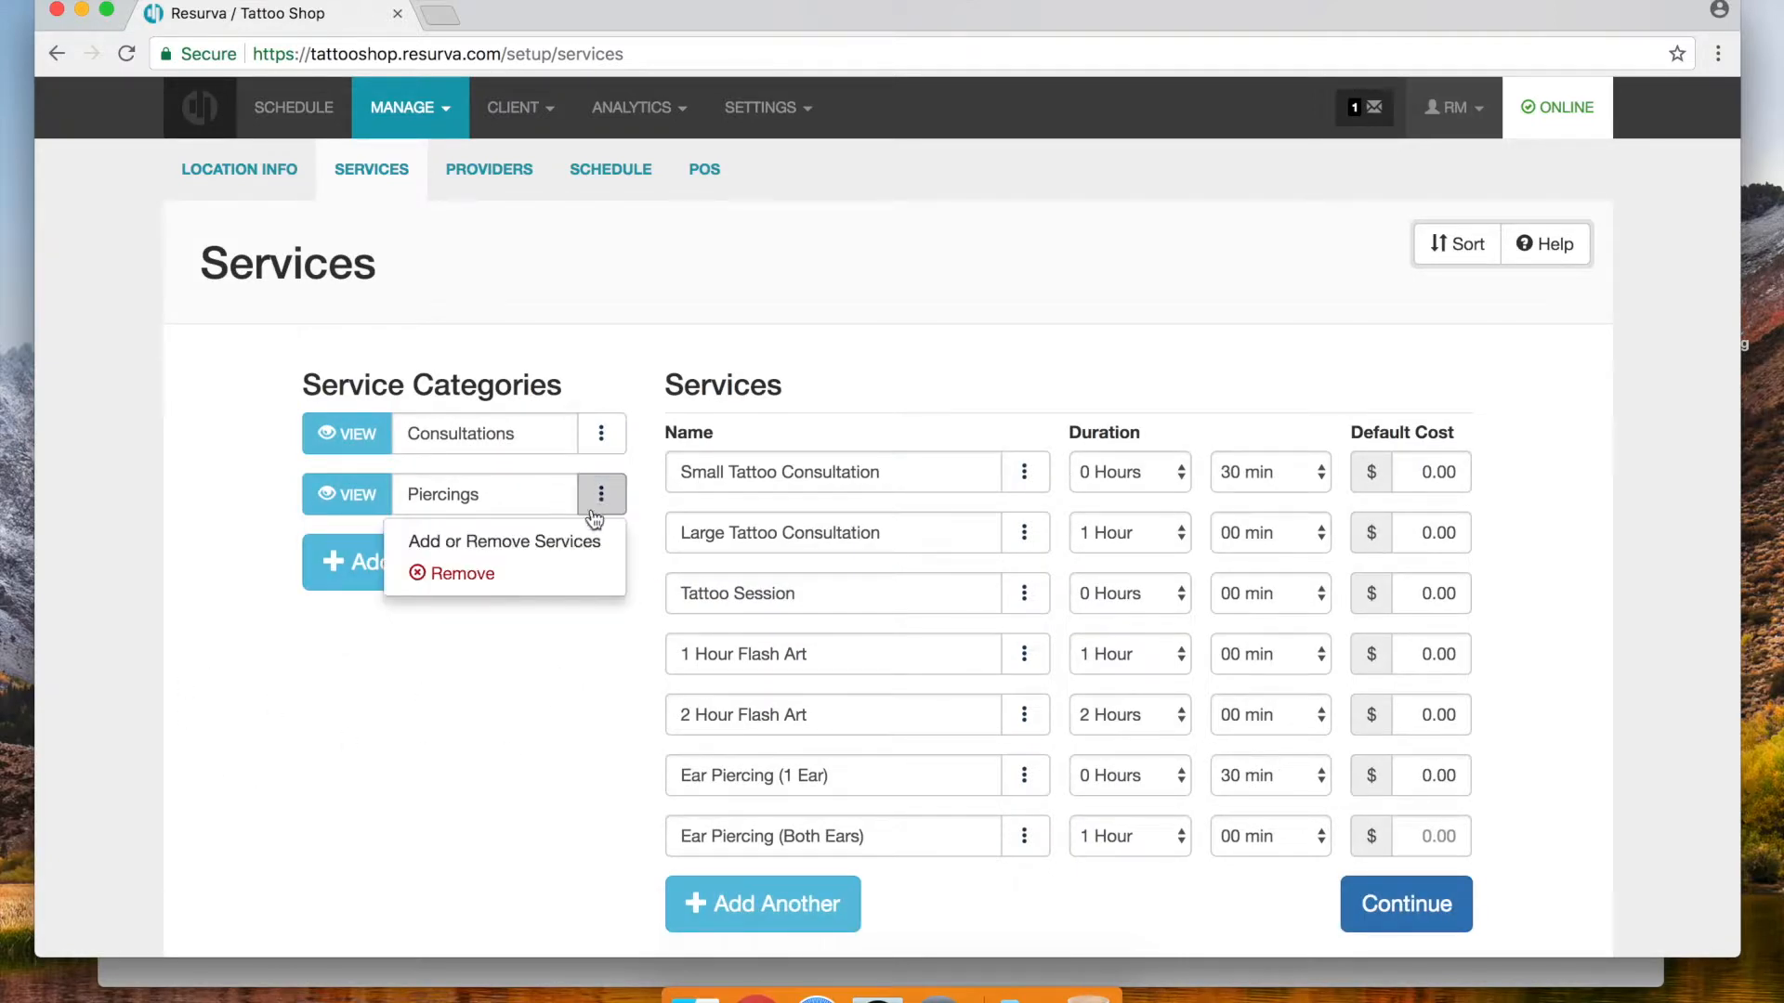
click(511, 538)
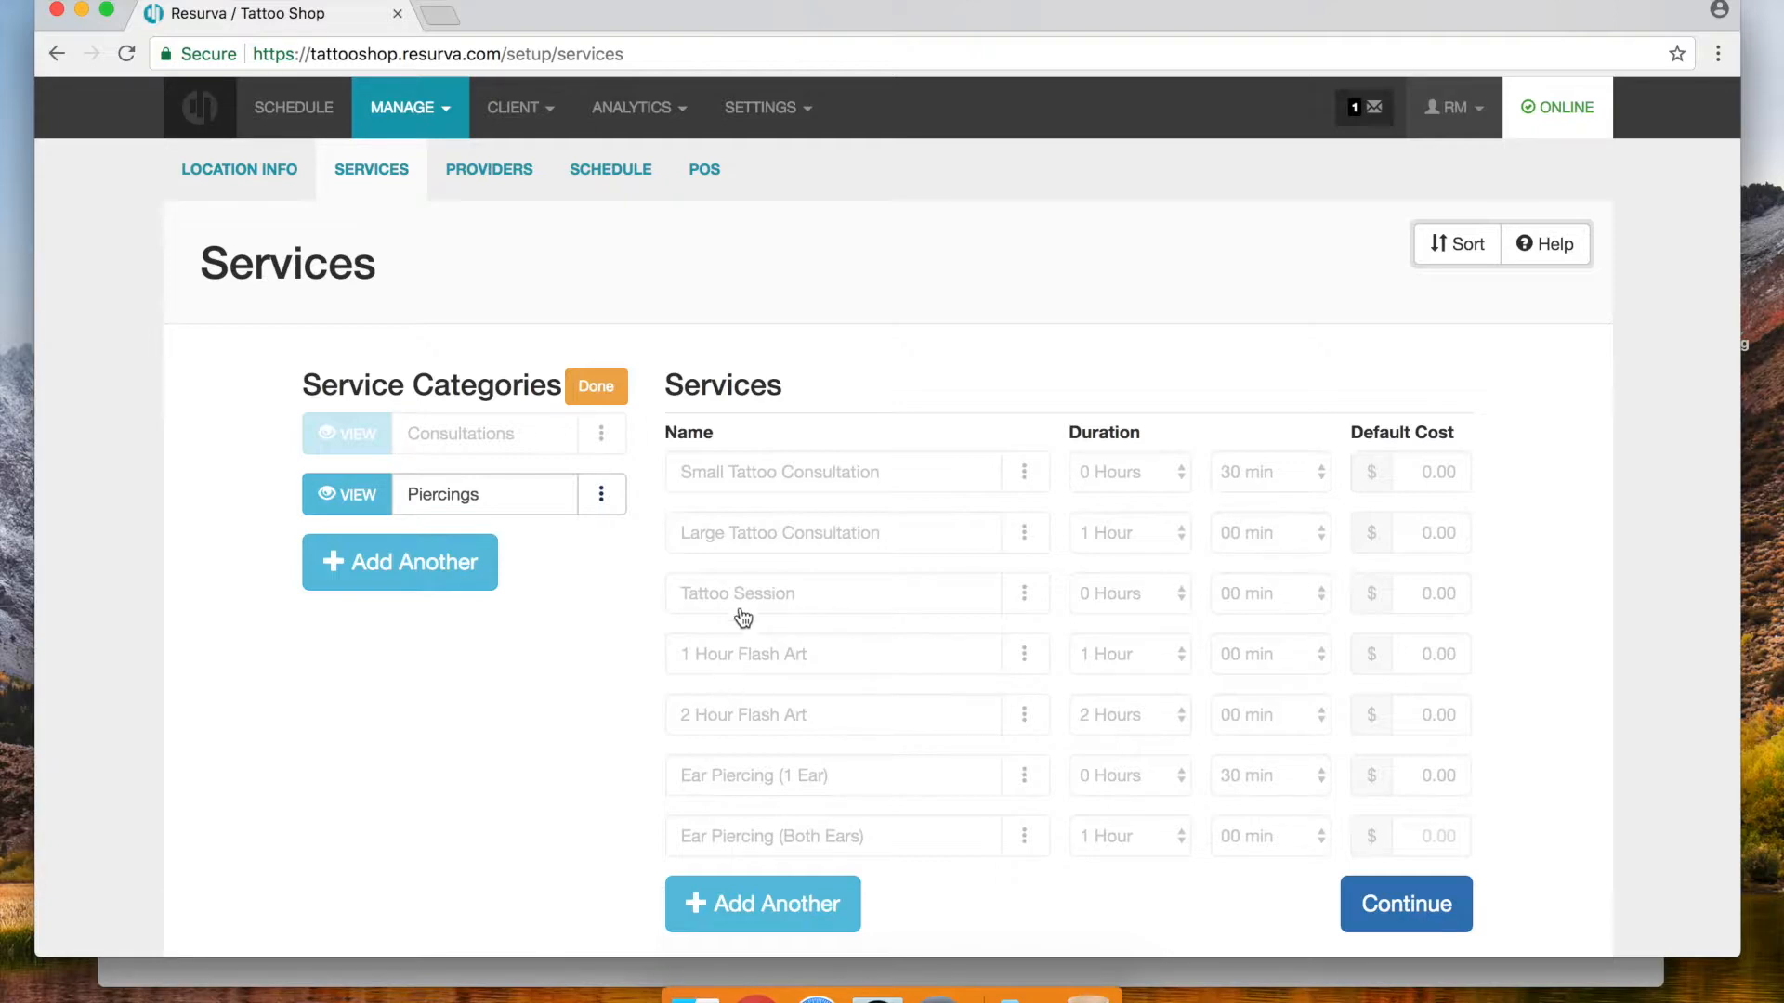
click(812, 796)
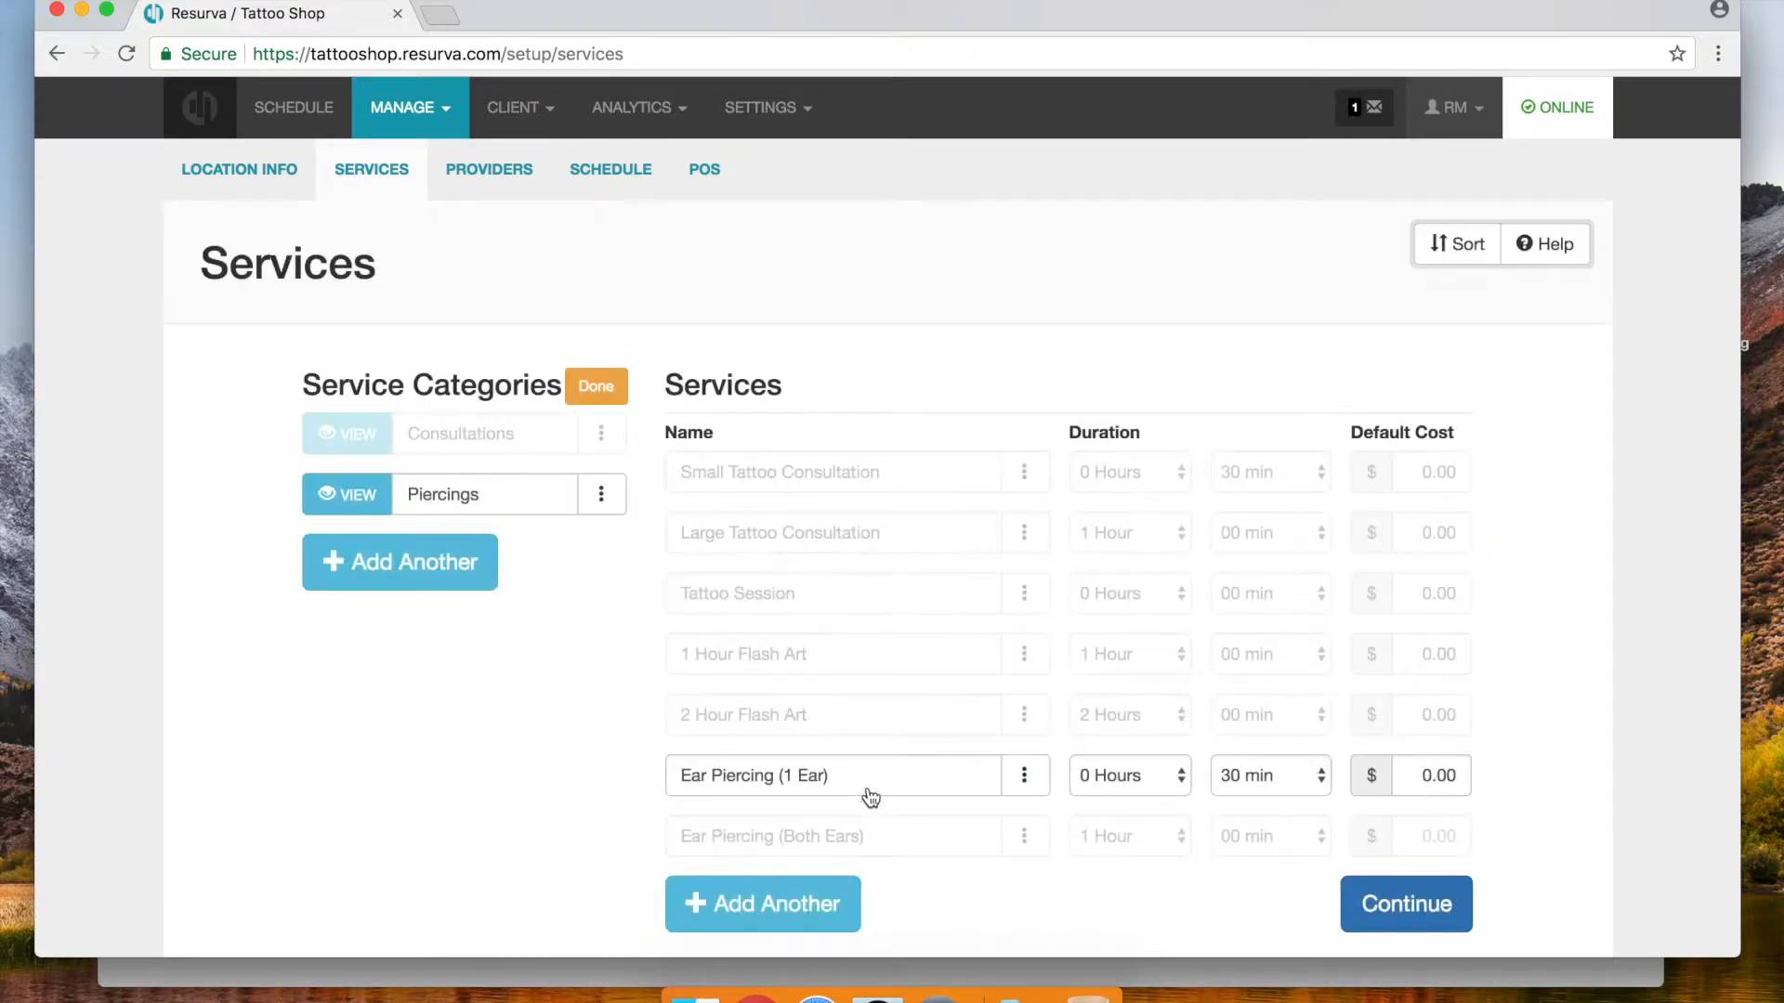
click(819, 841)
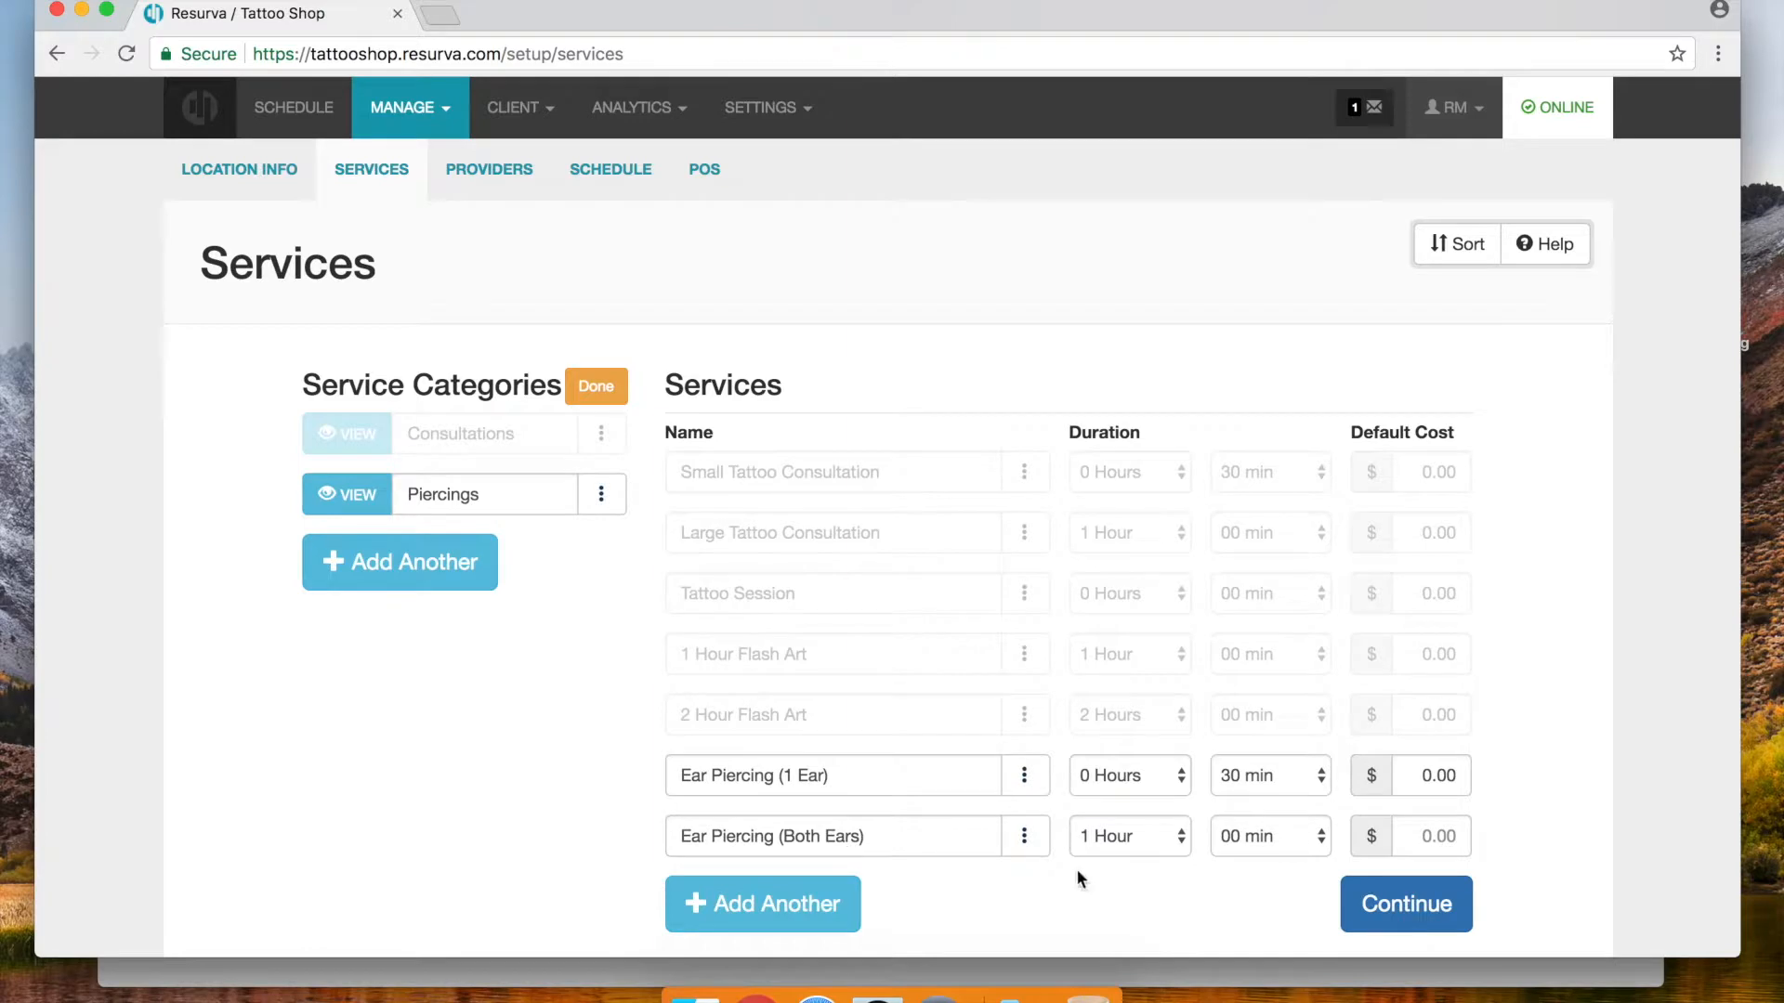
click(1426, 901)
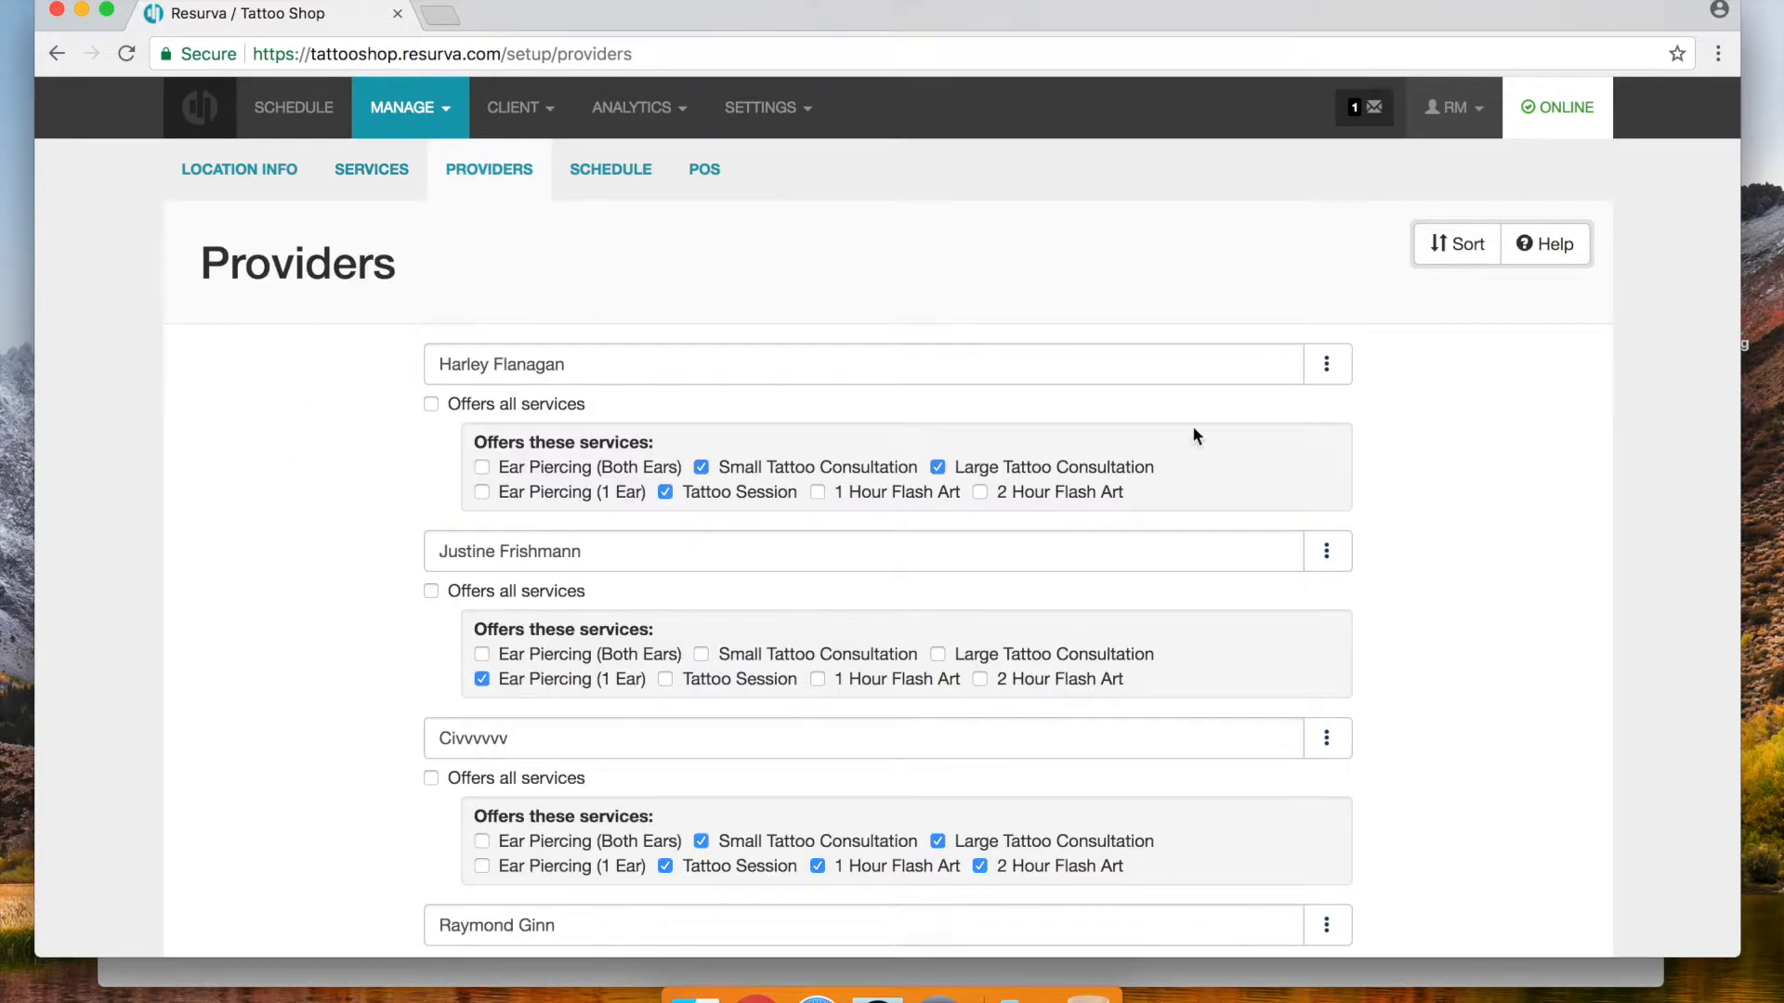
Return to the Services page and review which services belong to Piercings
click(440, 126)
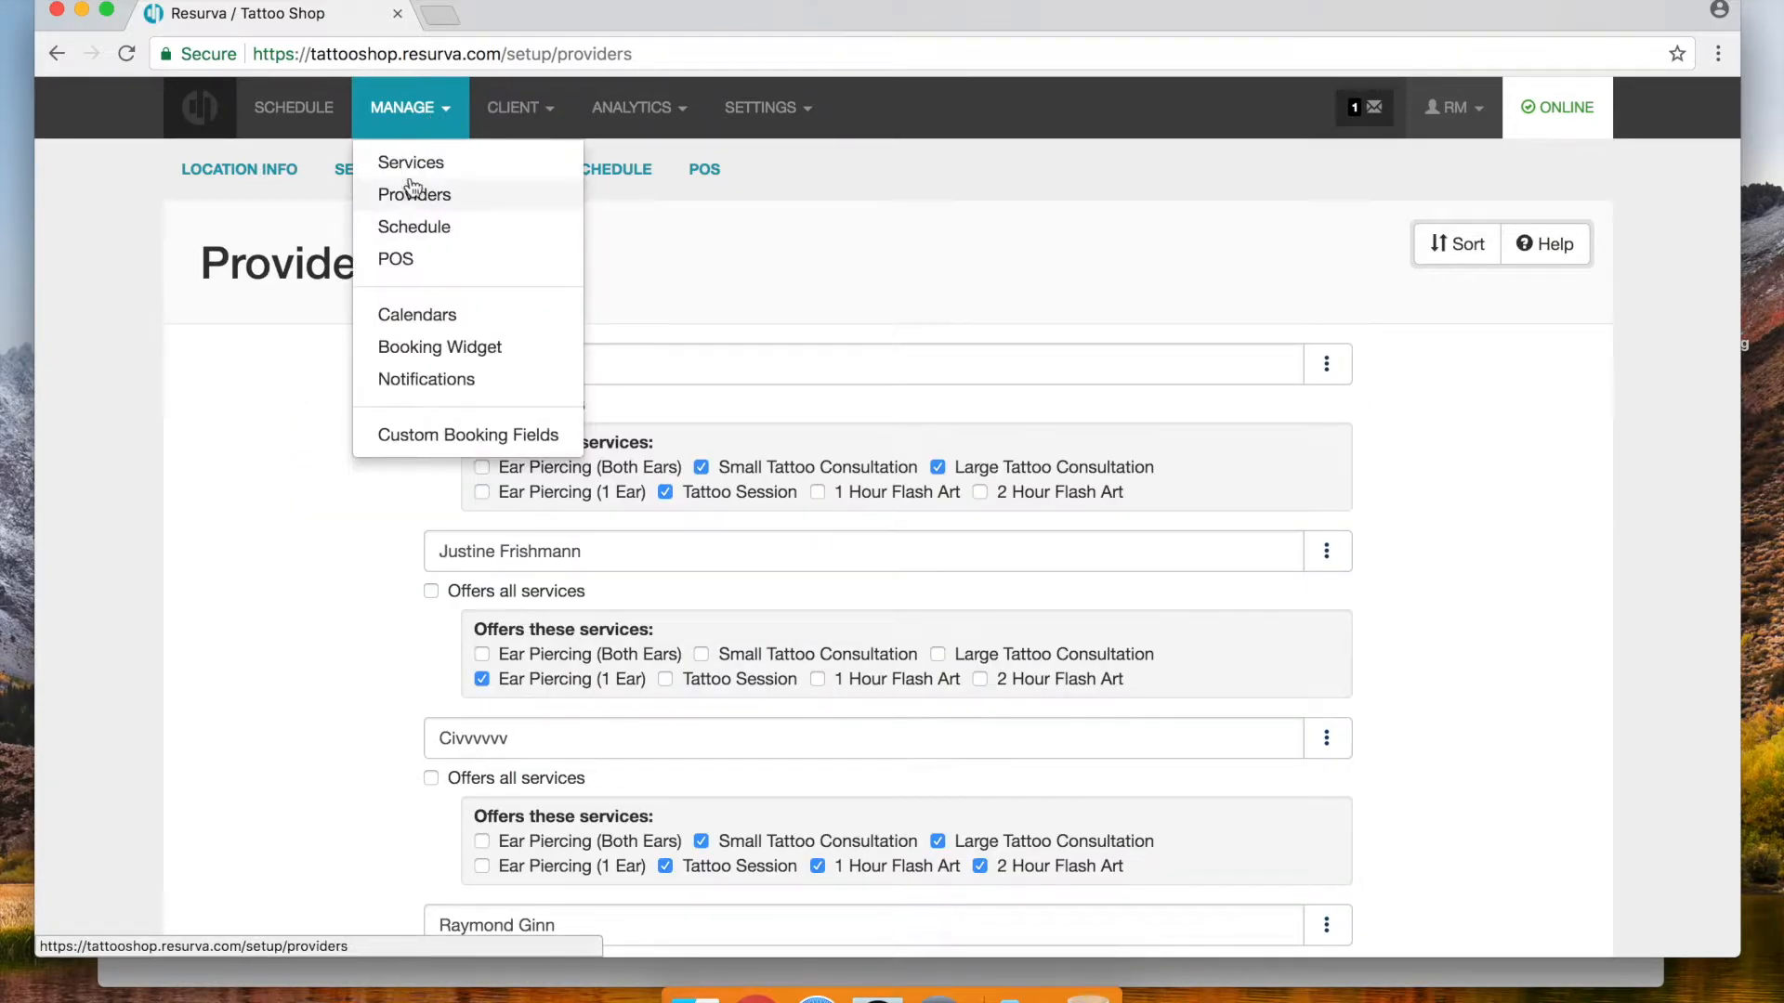
click(411, 166)
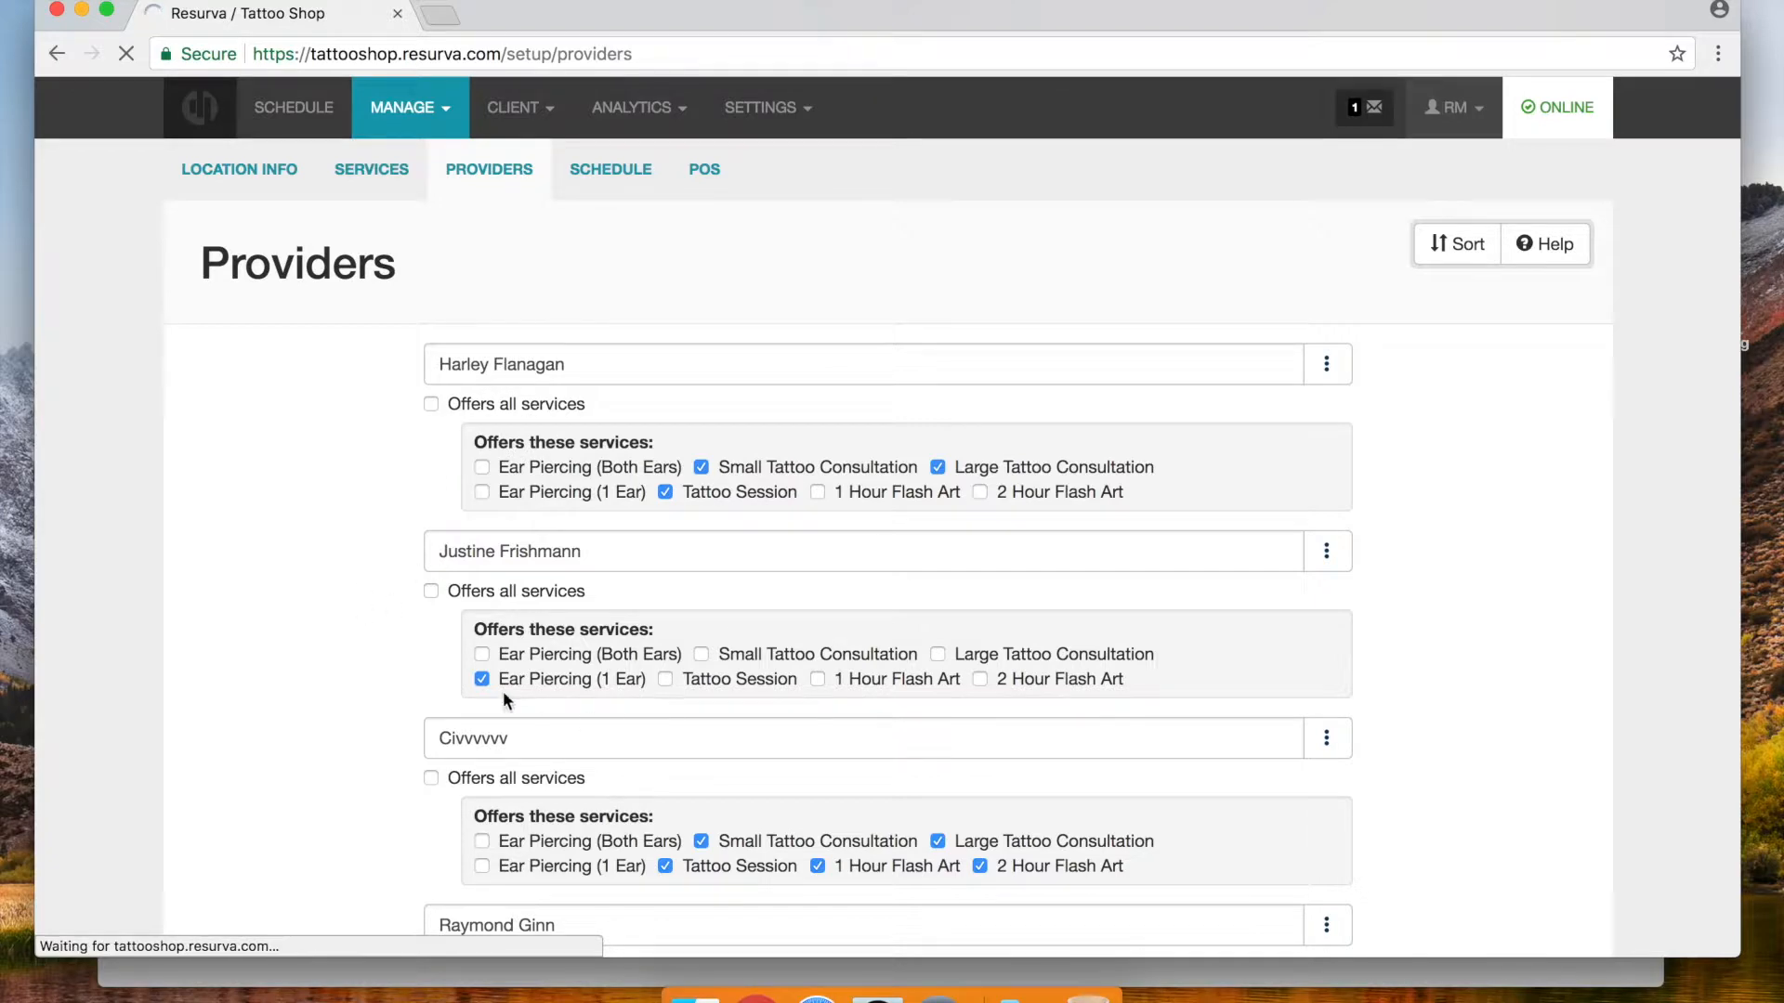
click(420, 109)
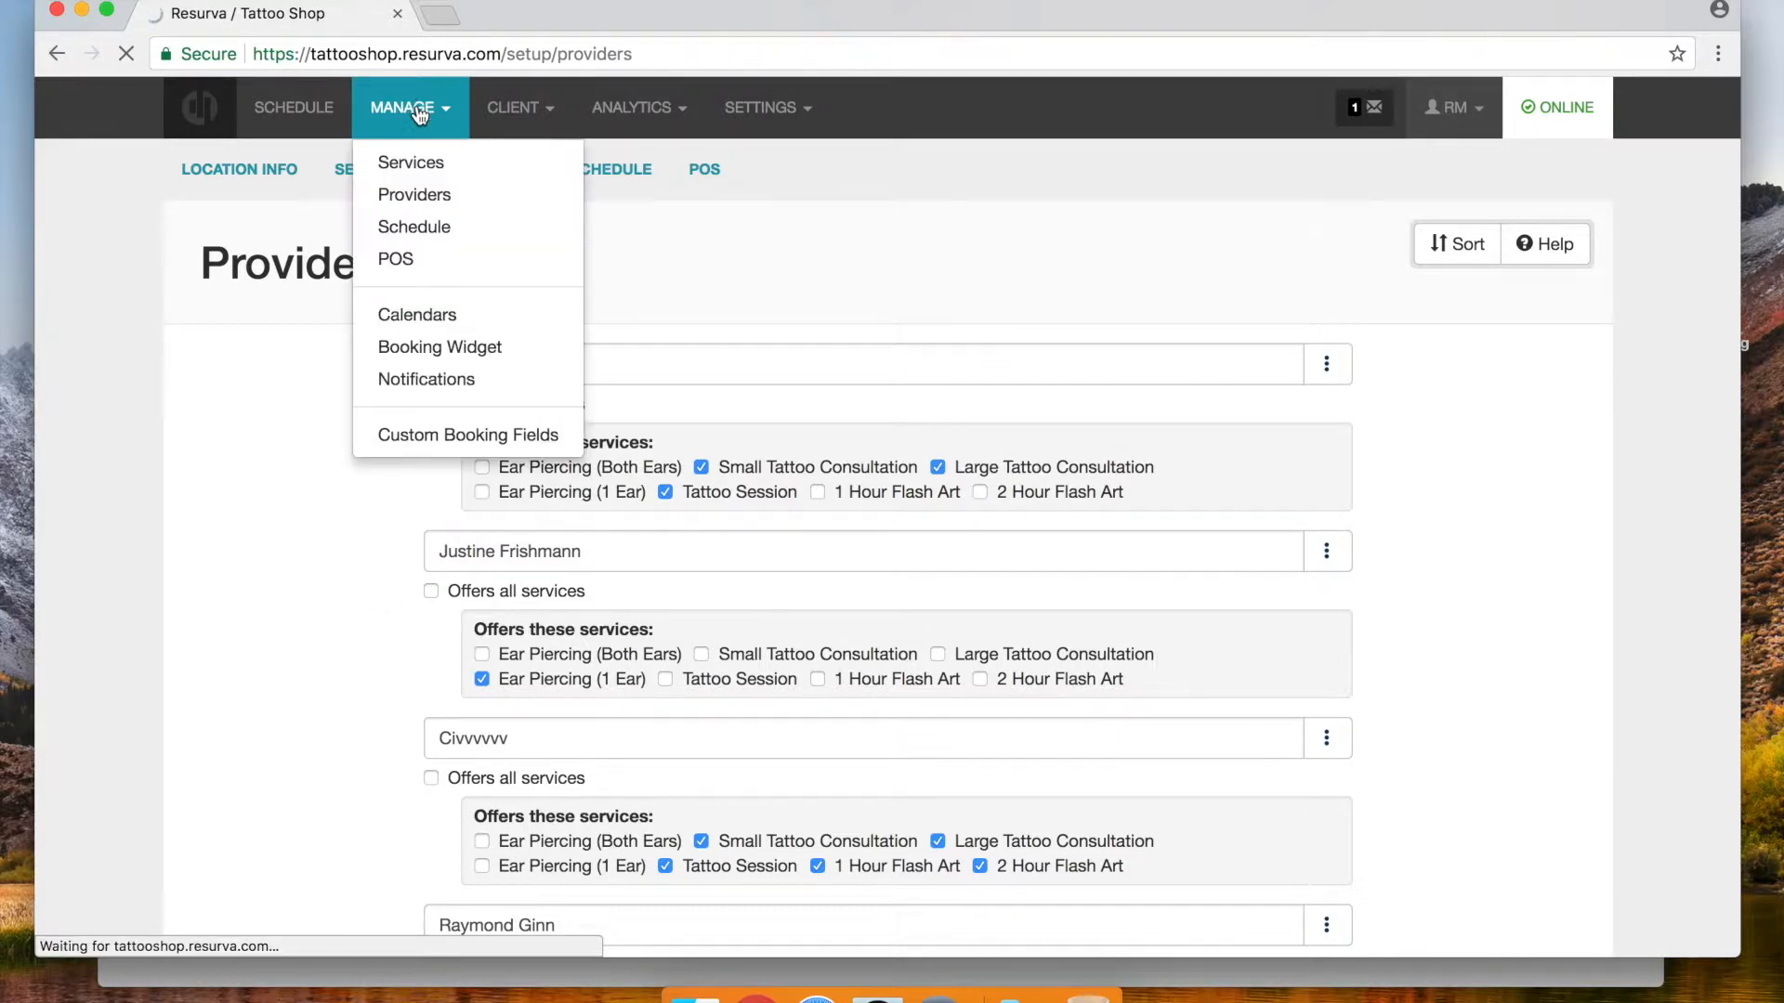
click(316, 525)
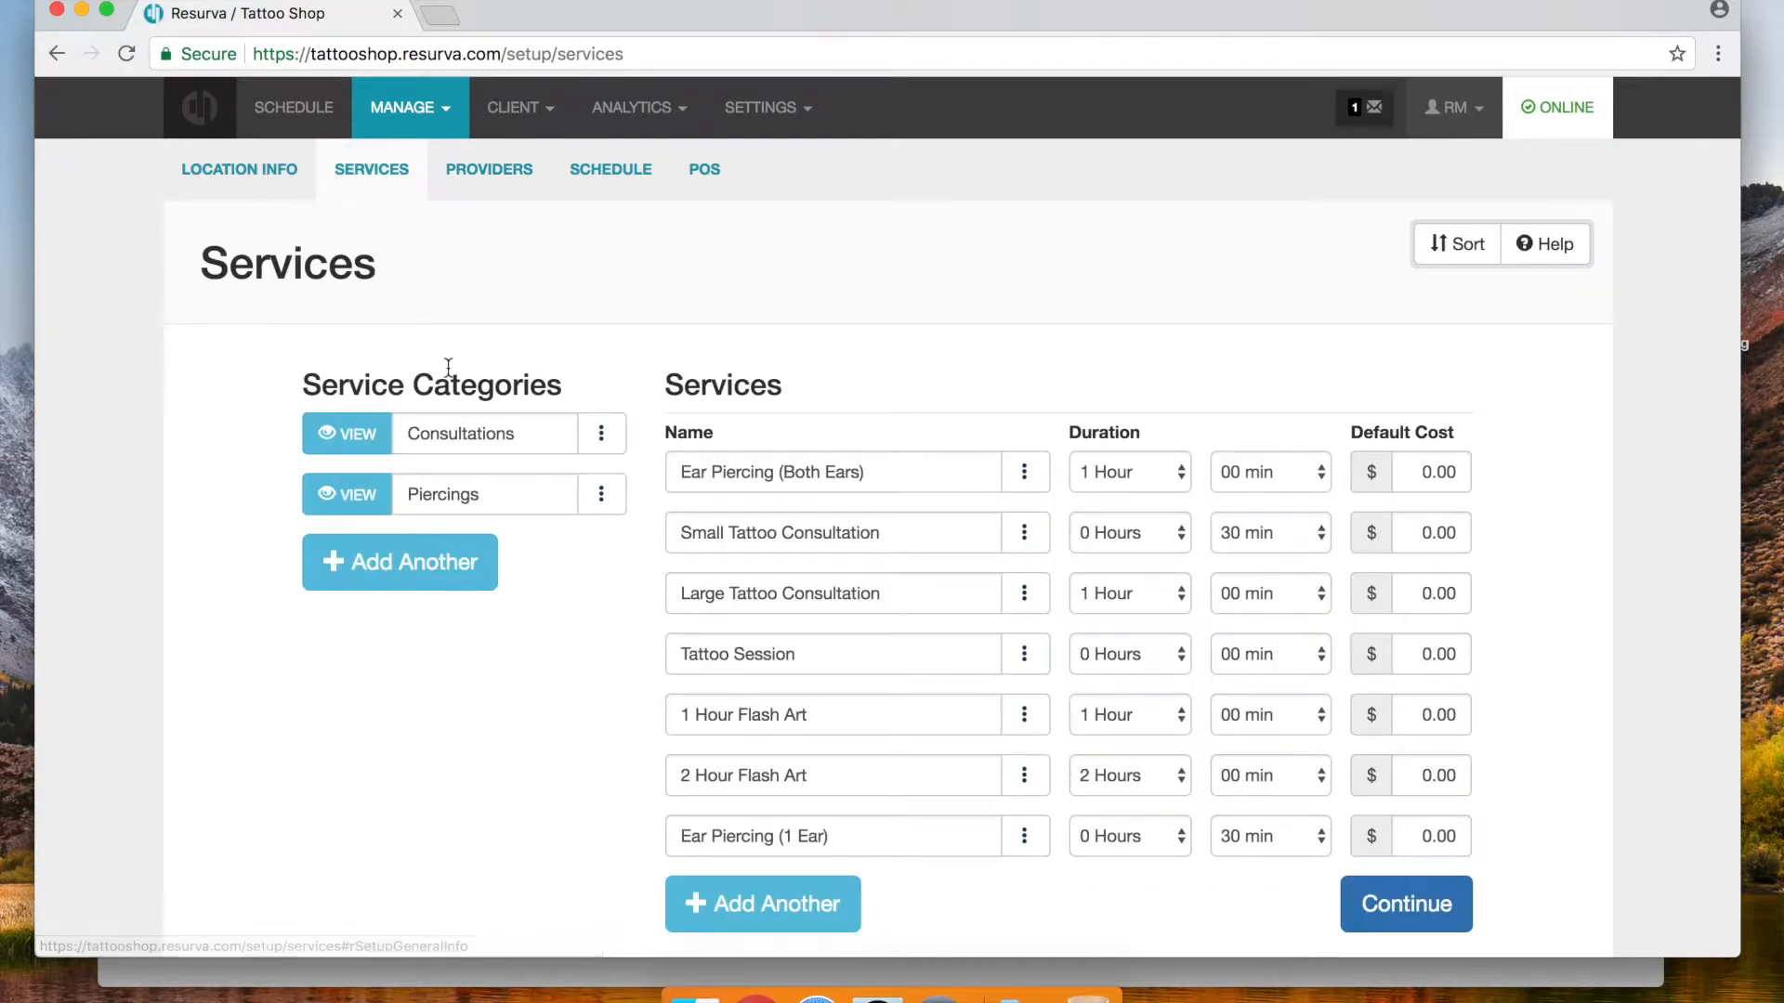
click(601, 494)
click(560, 546)
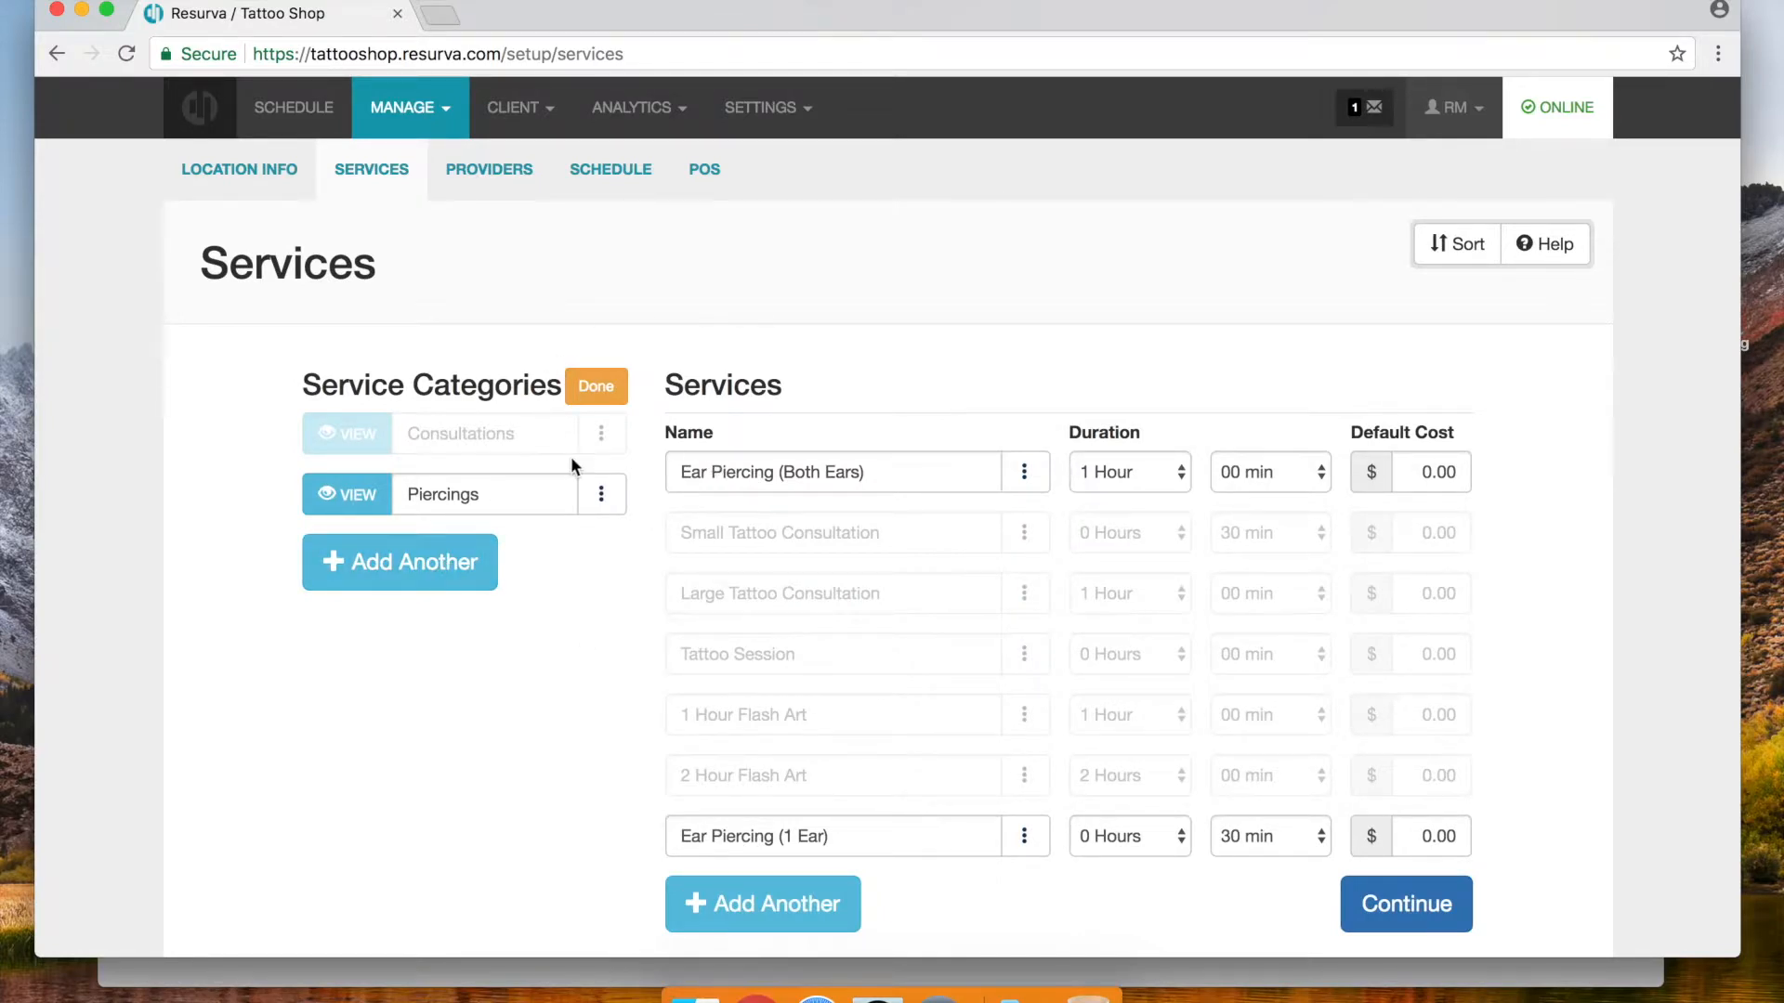
click(597, 385)
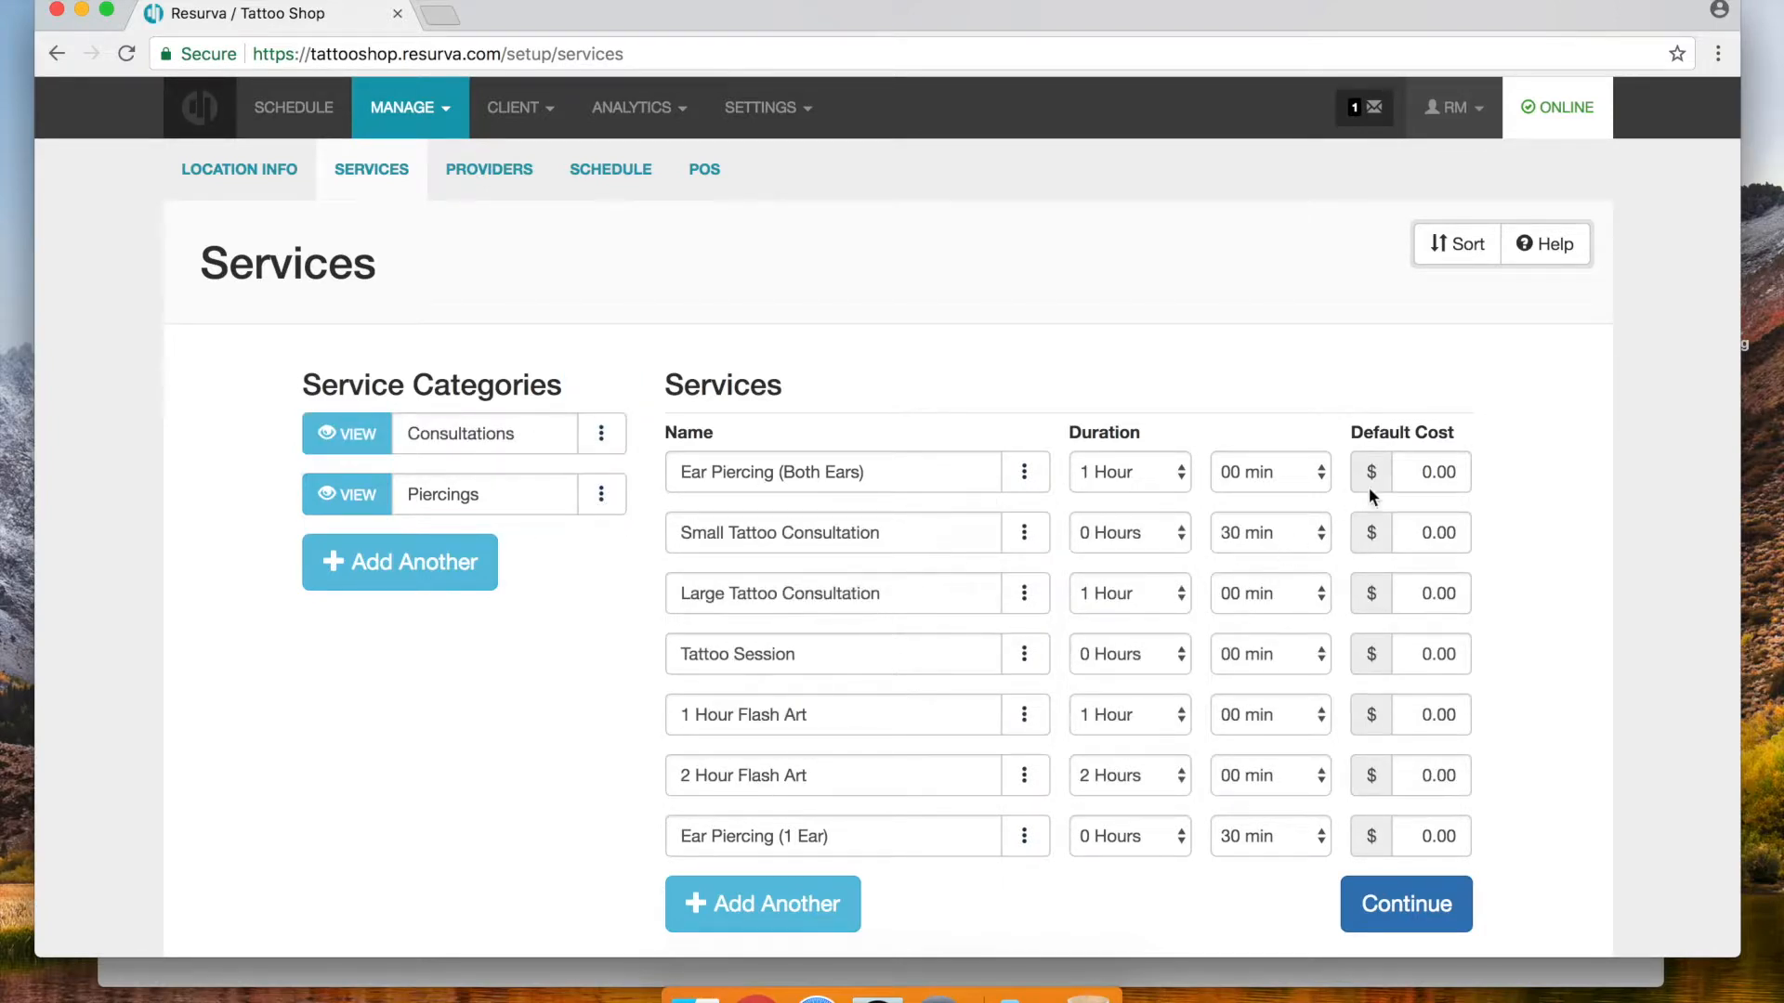
Move Ear Piercing (Both Ears) after Ear Piercing (1 Ear) and save the order
click(1456, 244)
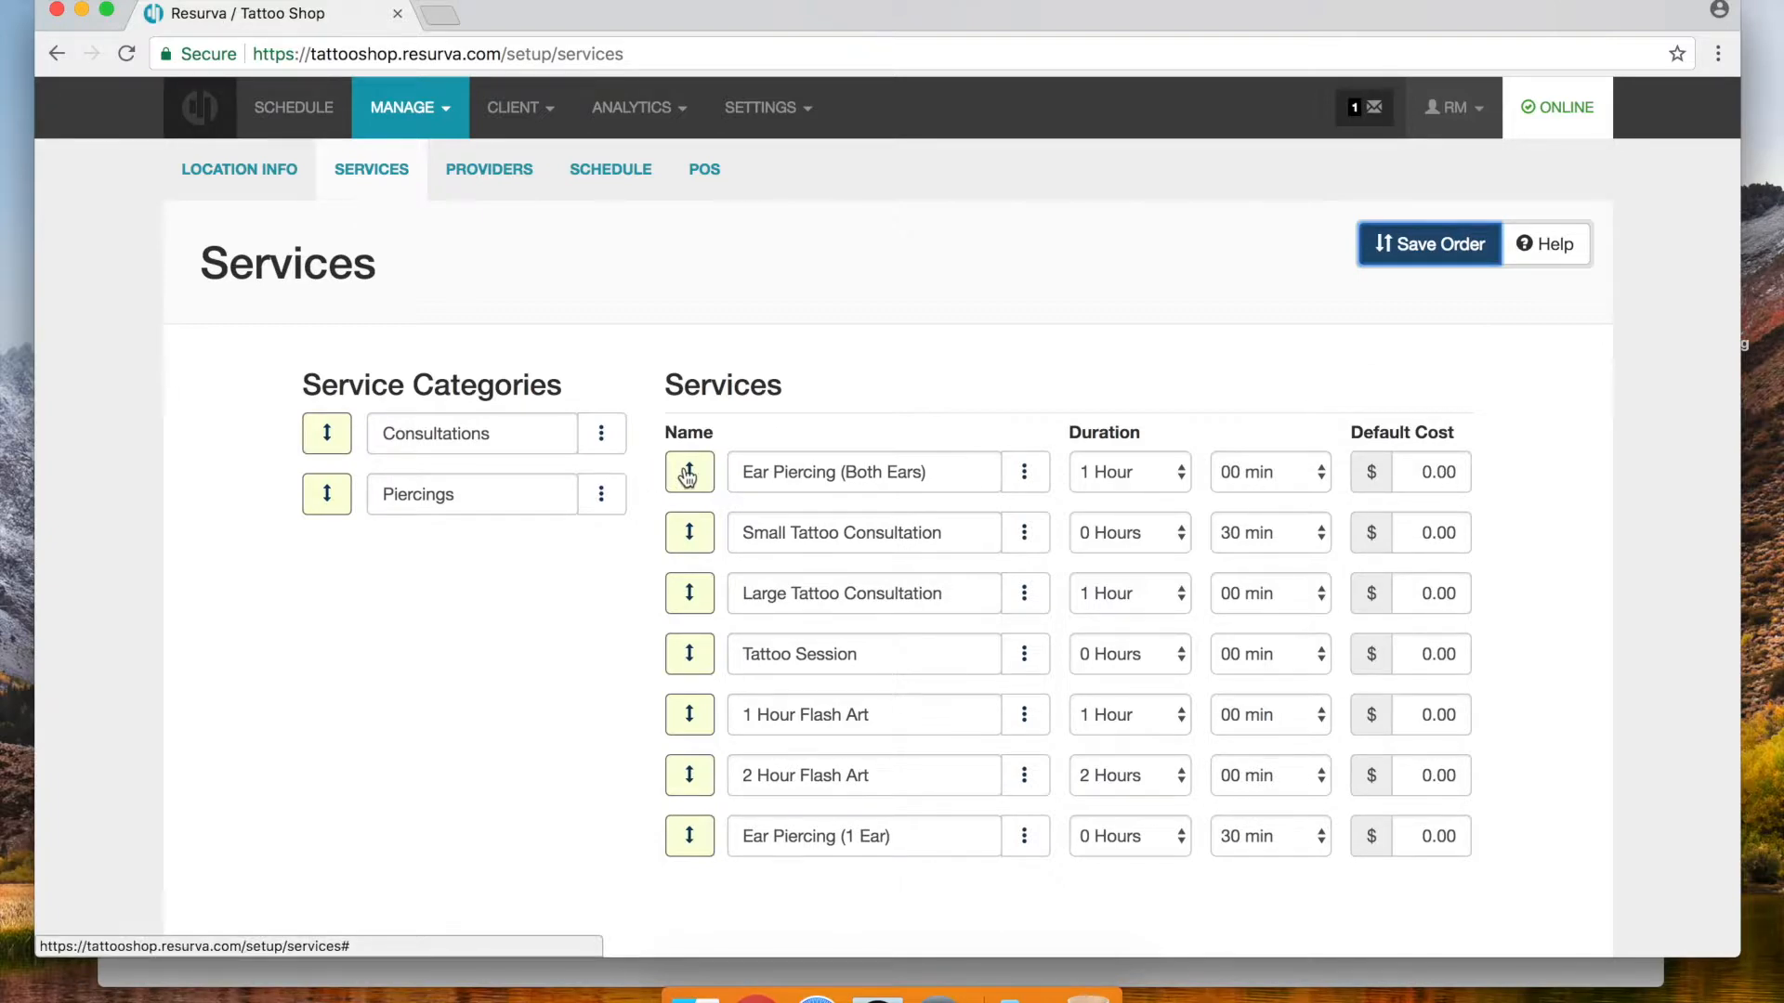
drag(687, 476, 701, 856)
click(1422, 252)
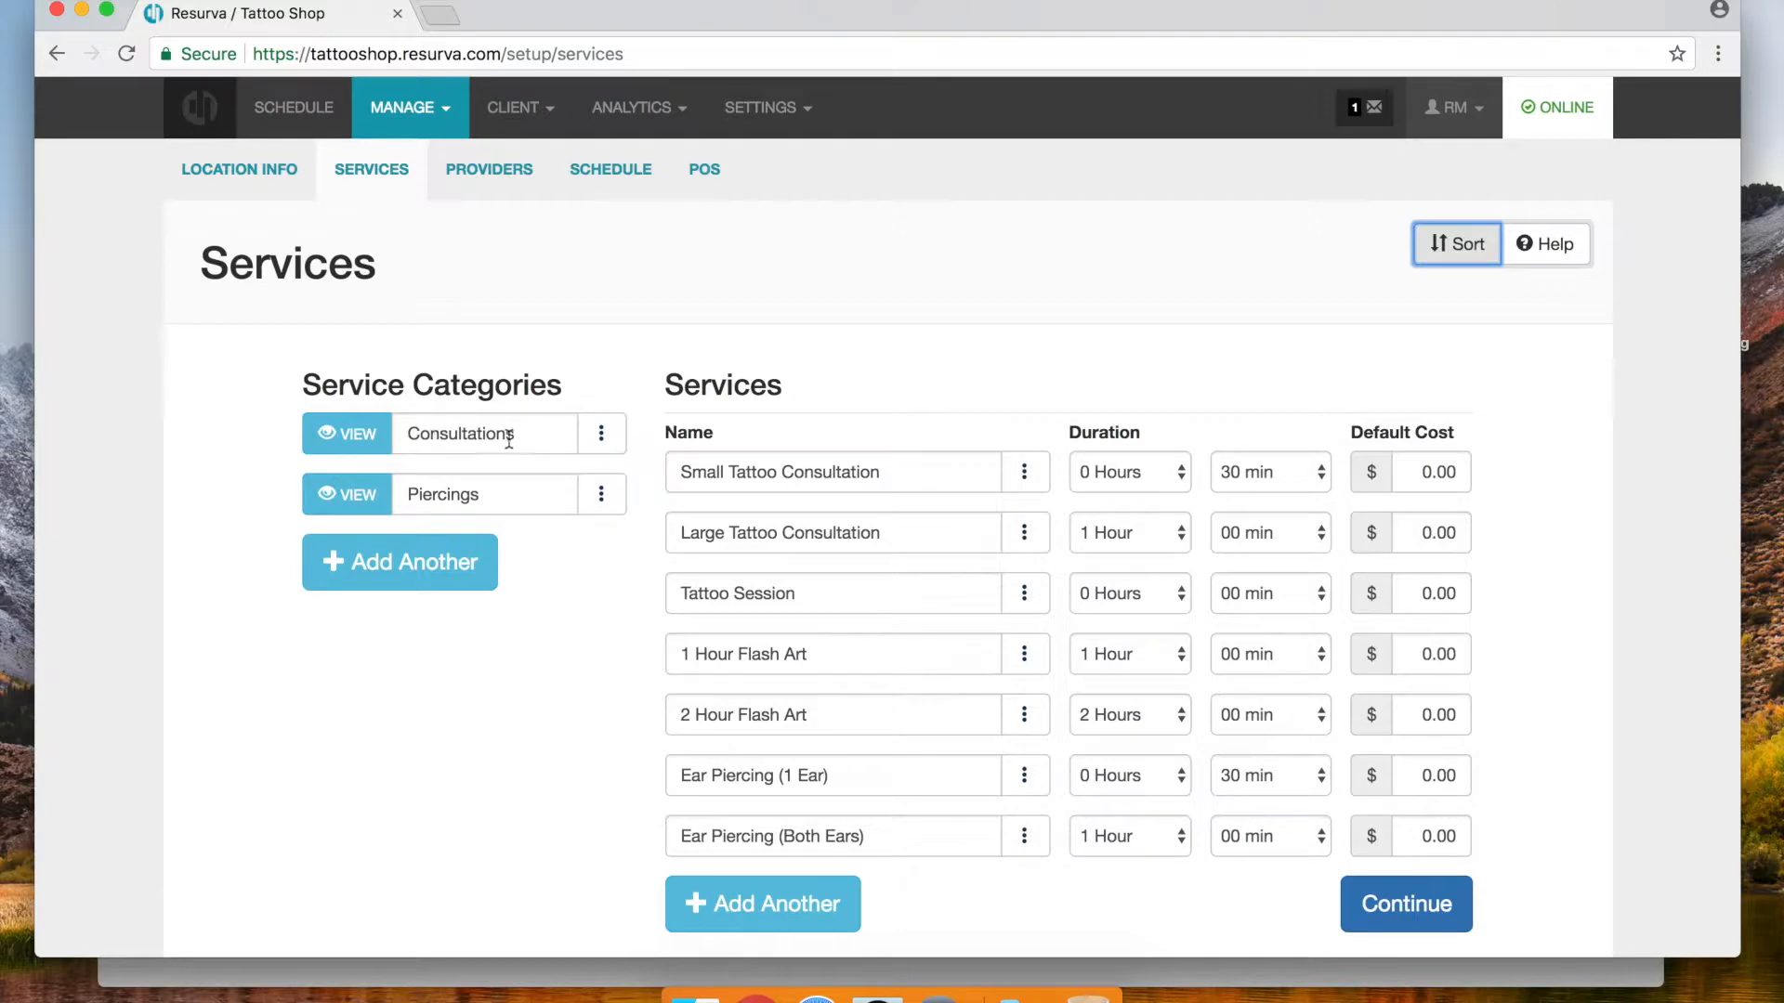
Create a Flash Art category and assign 1 Hour and 2 Hour Flash Art to it
click(444, 578)
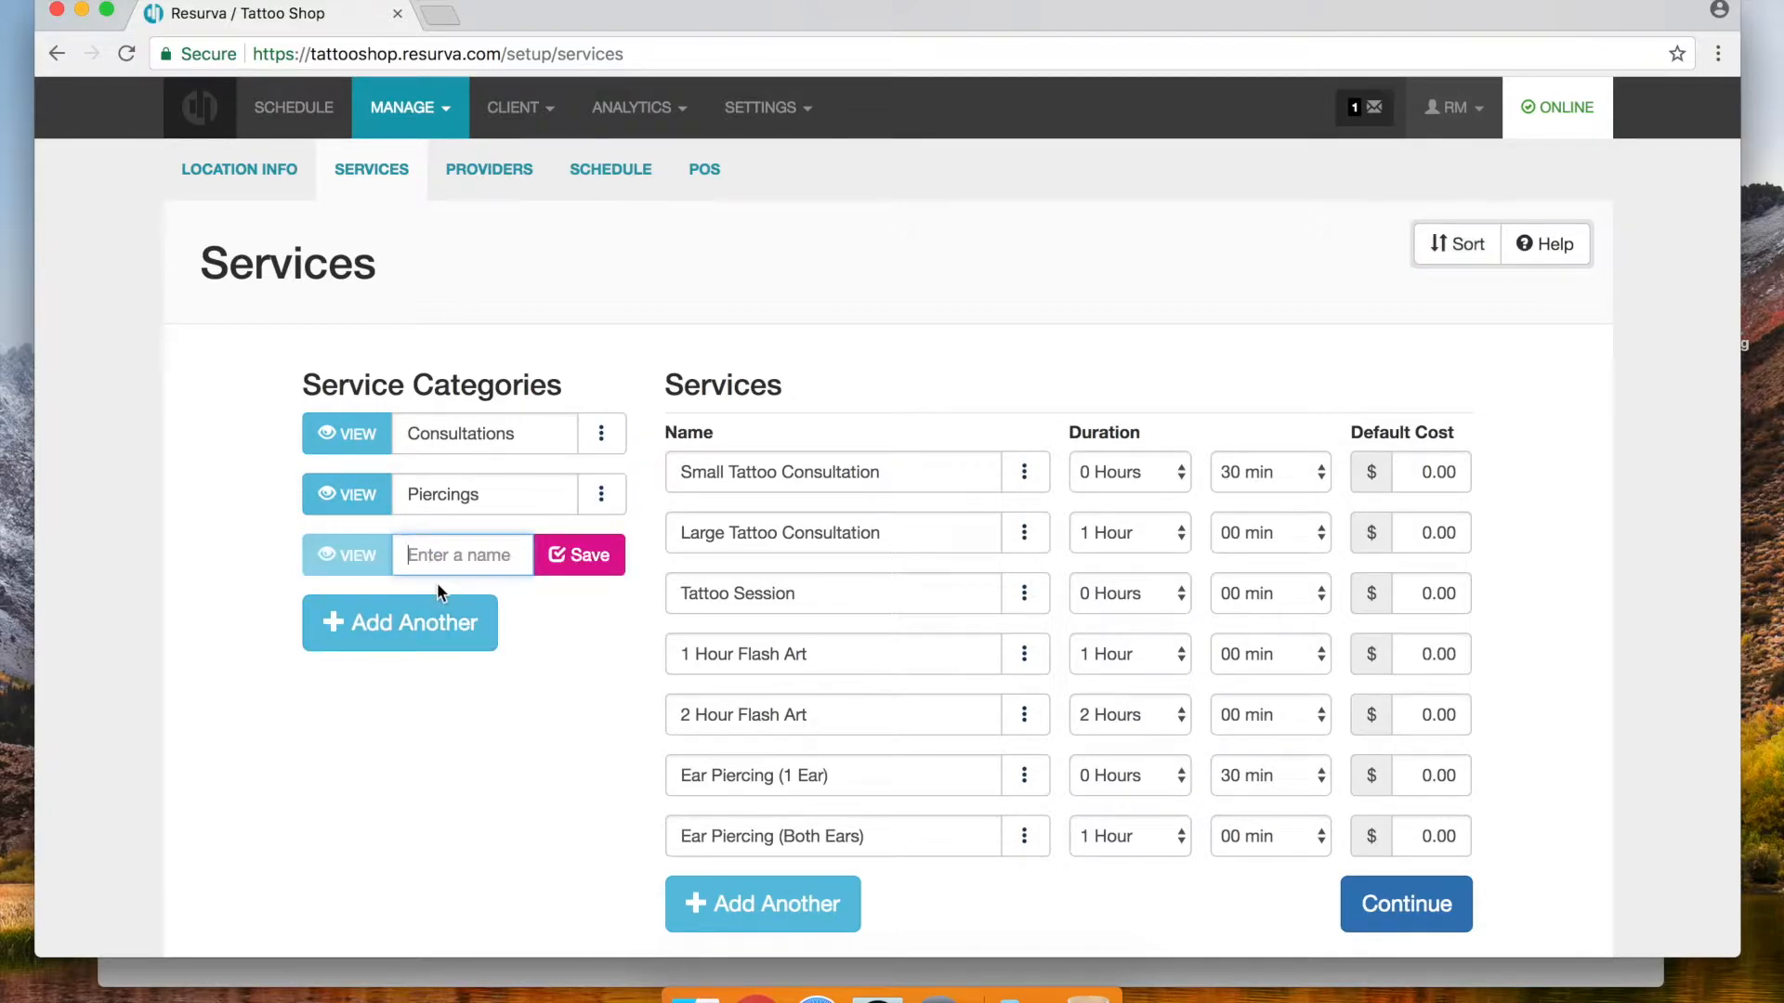
text(Fl)
click(578, 555)
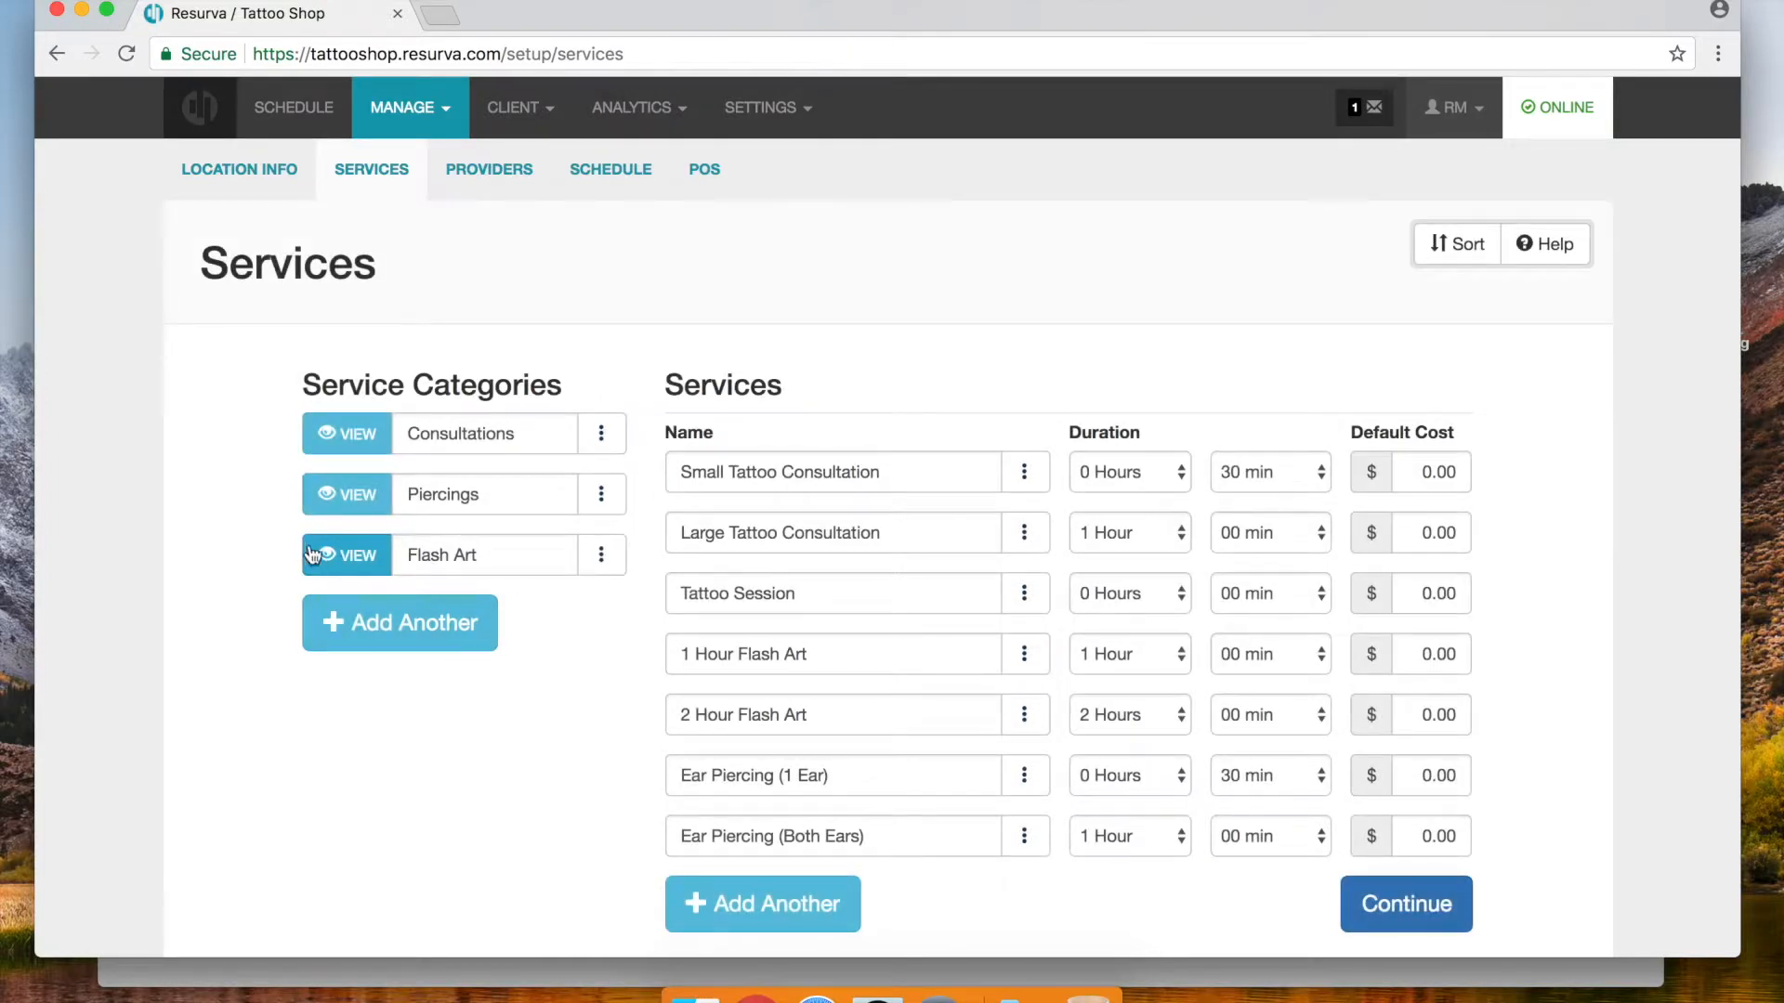
click(603, 556)
click(549, 603)
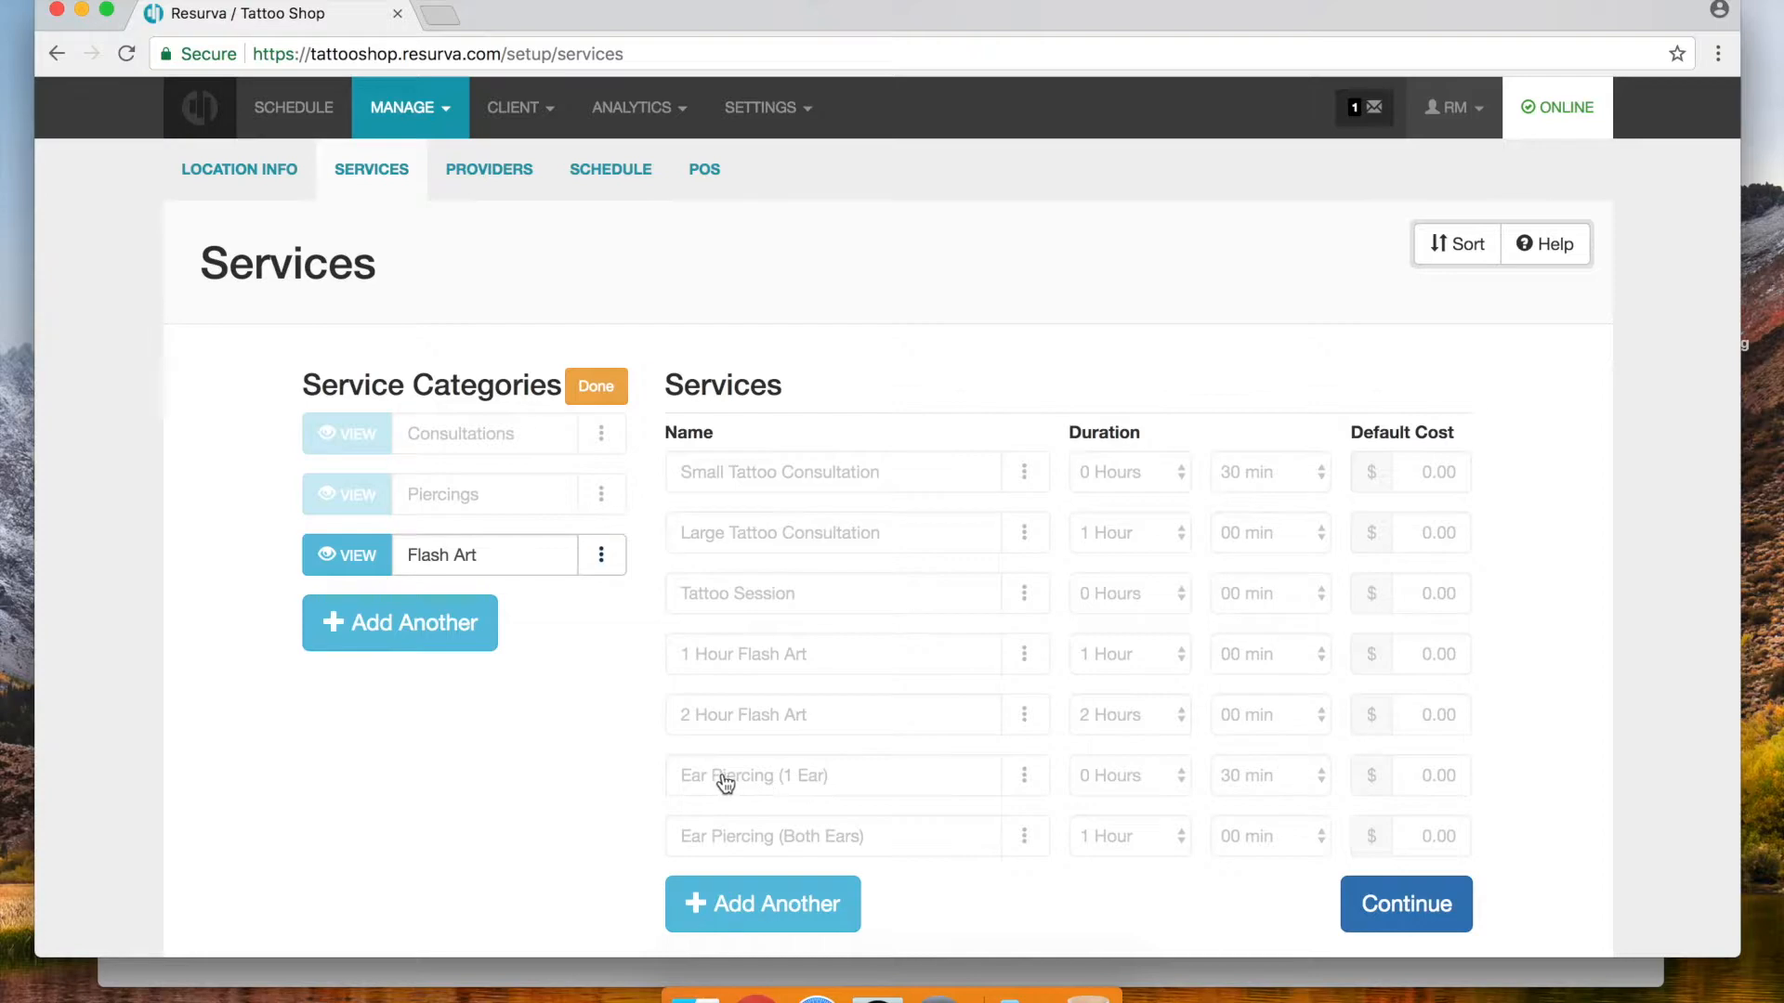
click(782, 669)
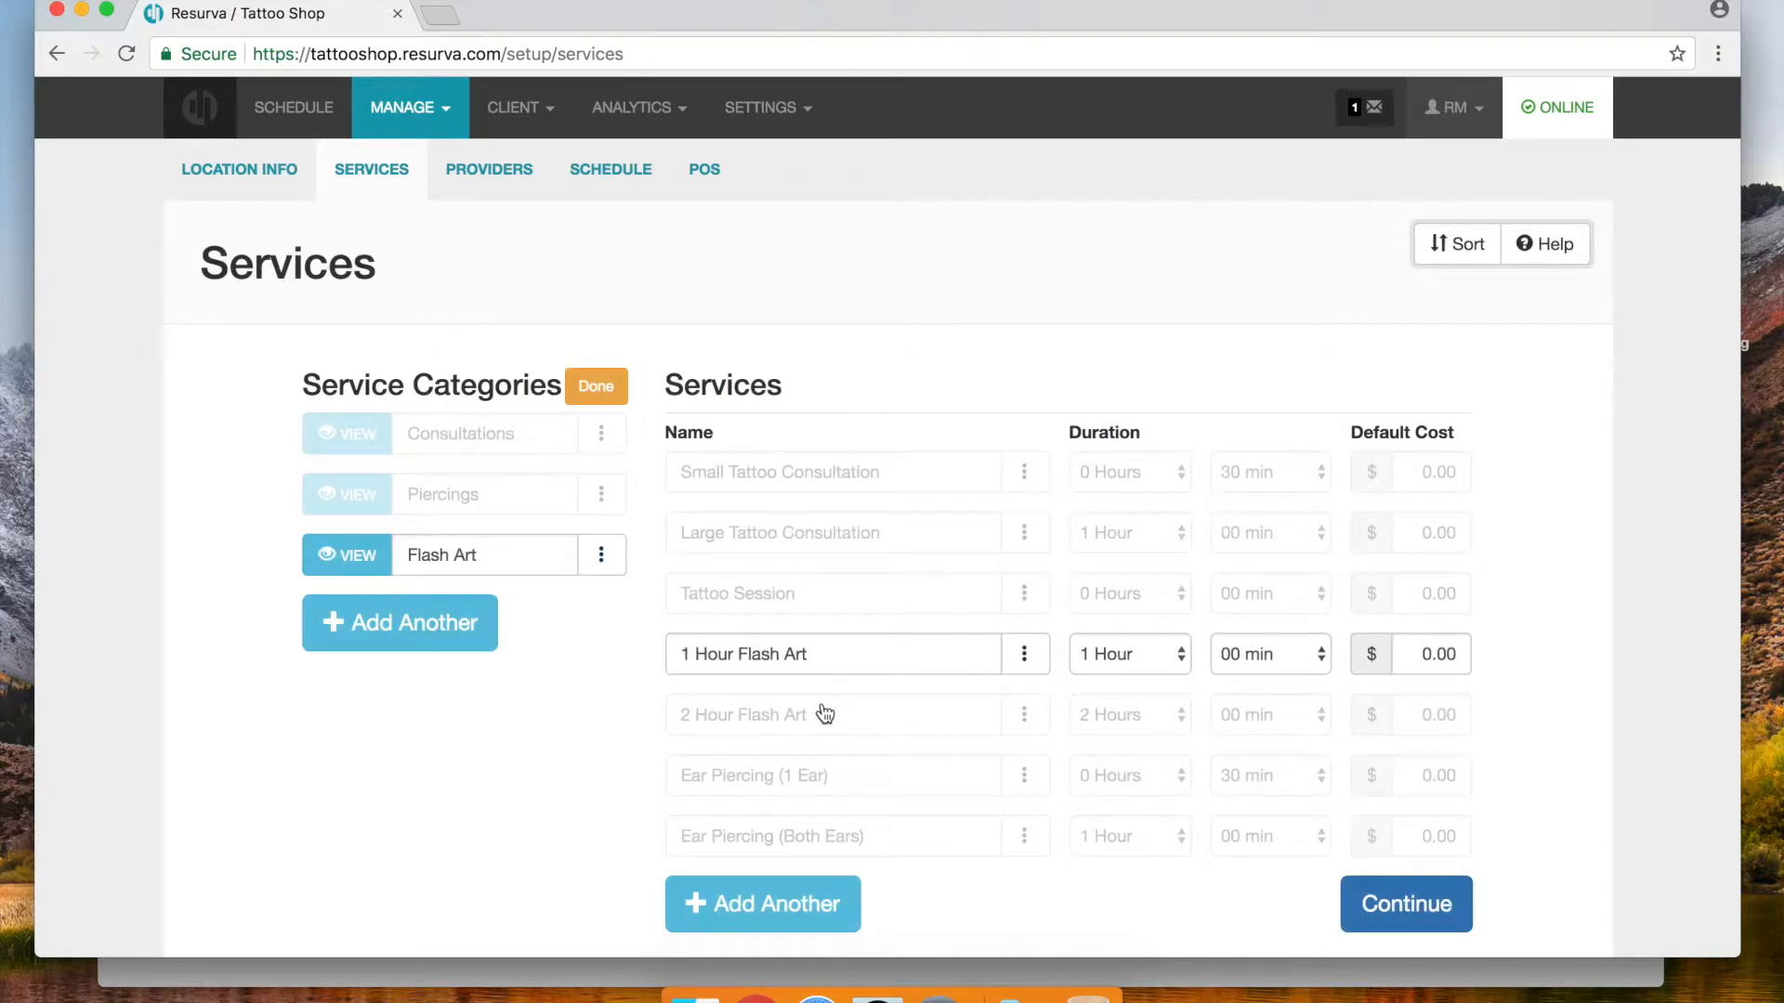
click(823, 716)
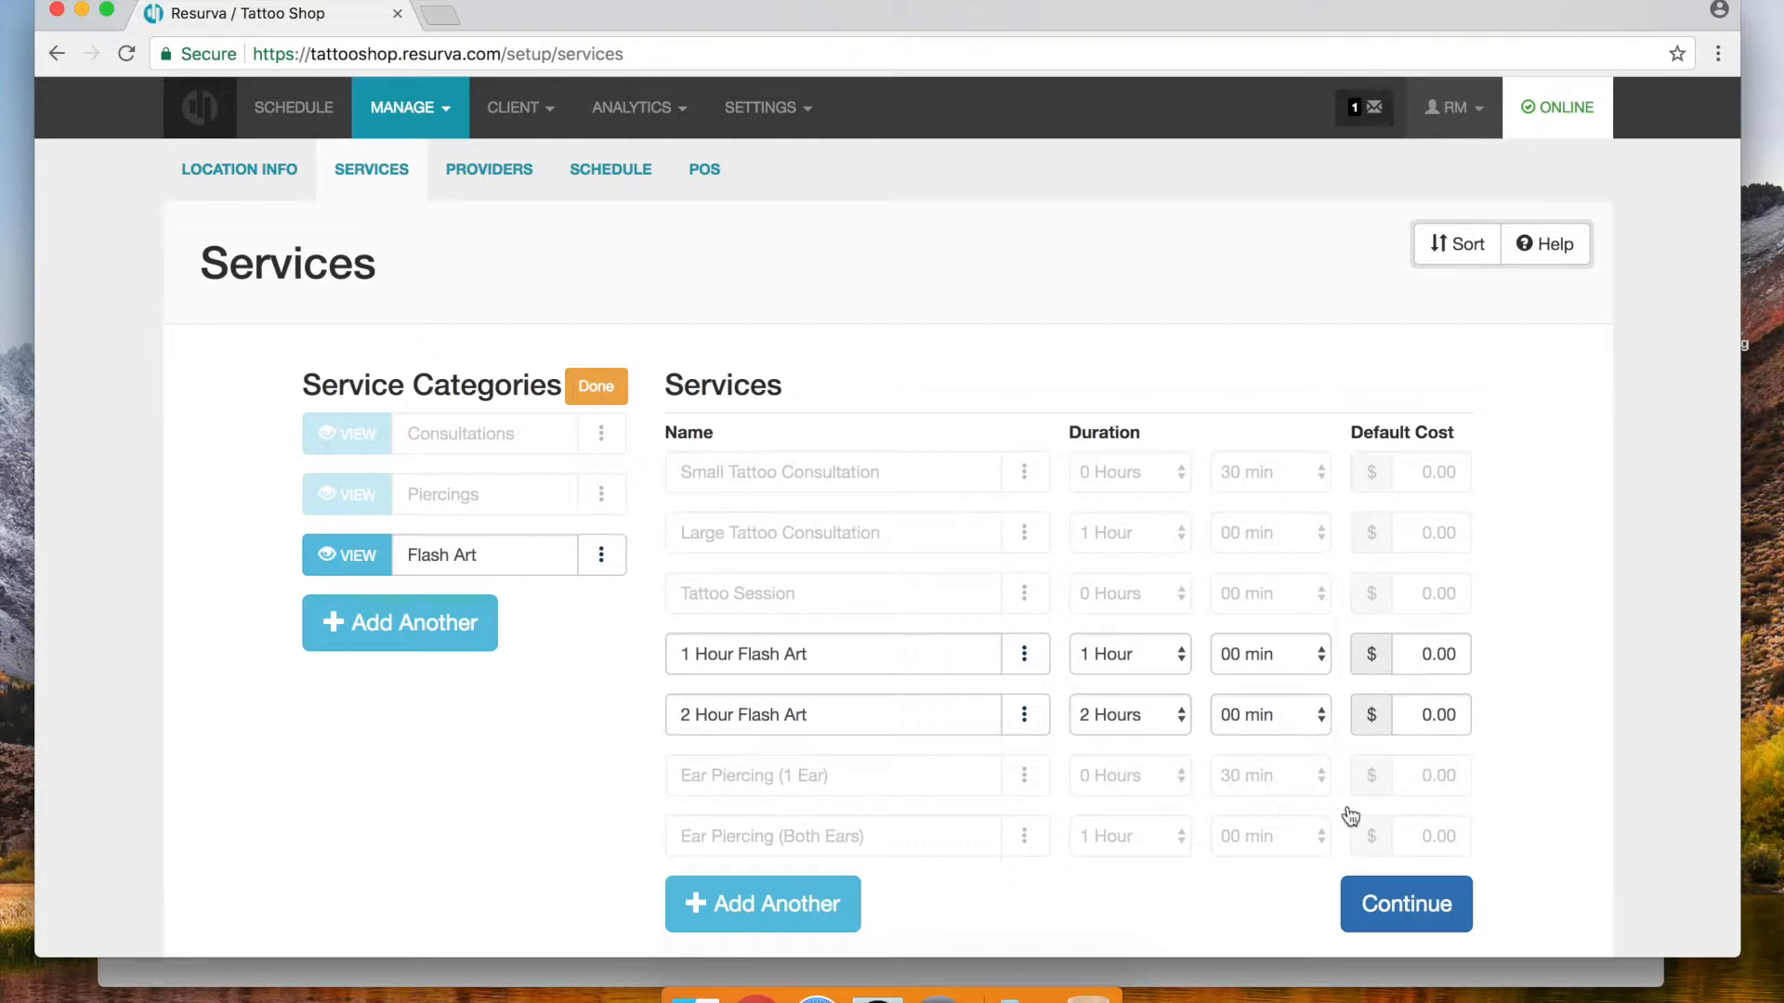
Set default costs of 125 for 1 Hour Flash Art and 250 for 2 Hour Flash Art
click(602, 390)
click(1449, 650)
text(125)
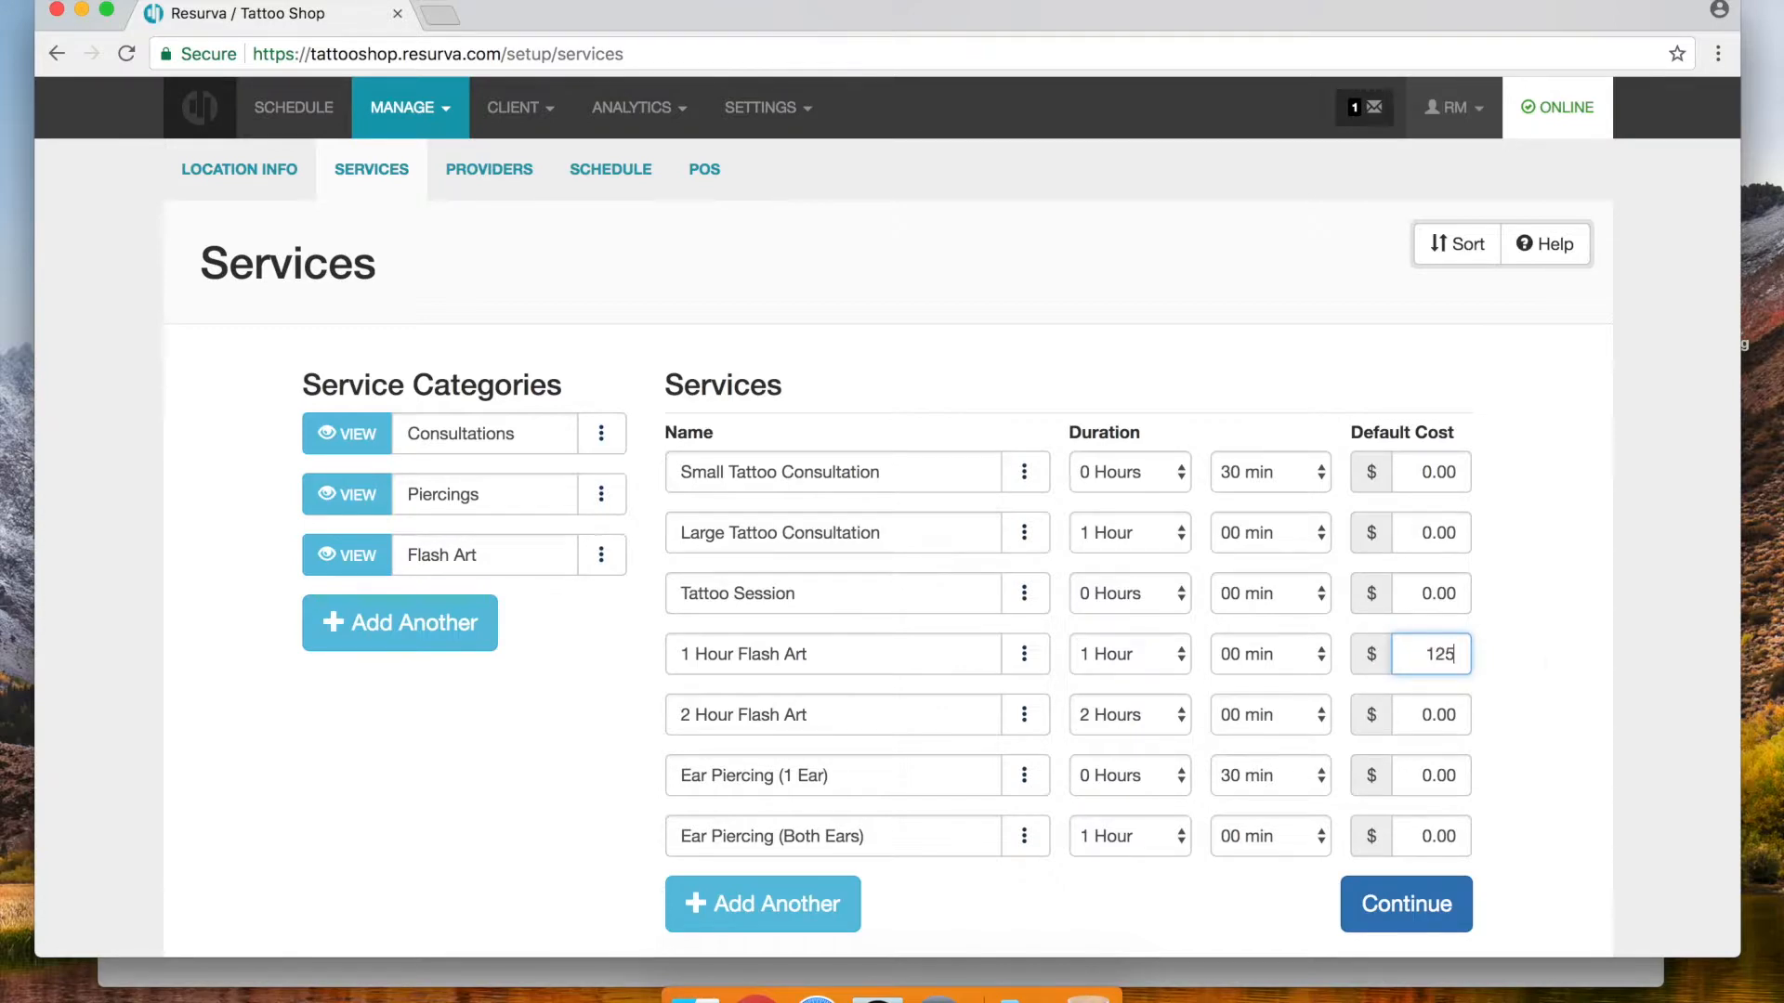
click(1436, 711)
text(250)
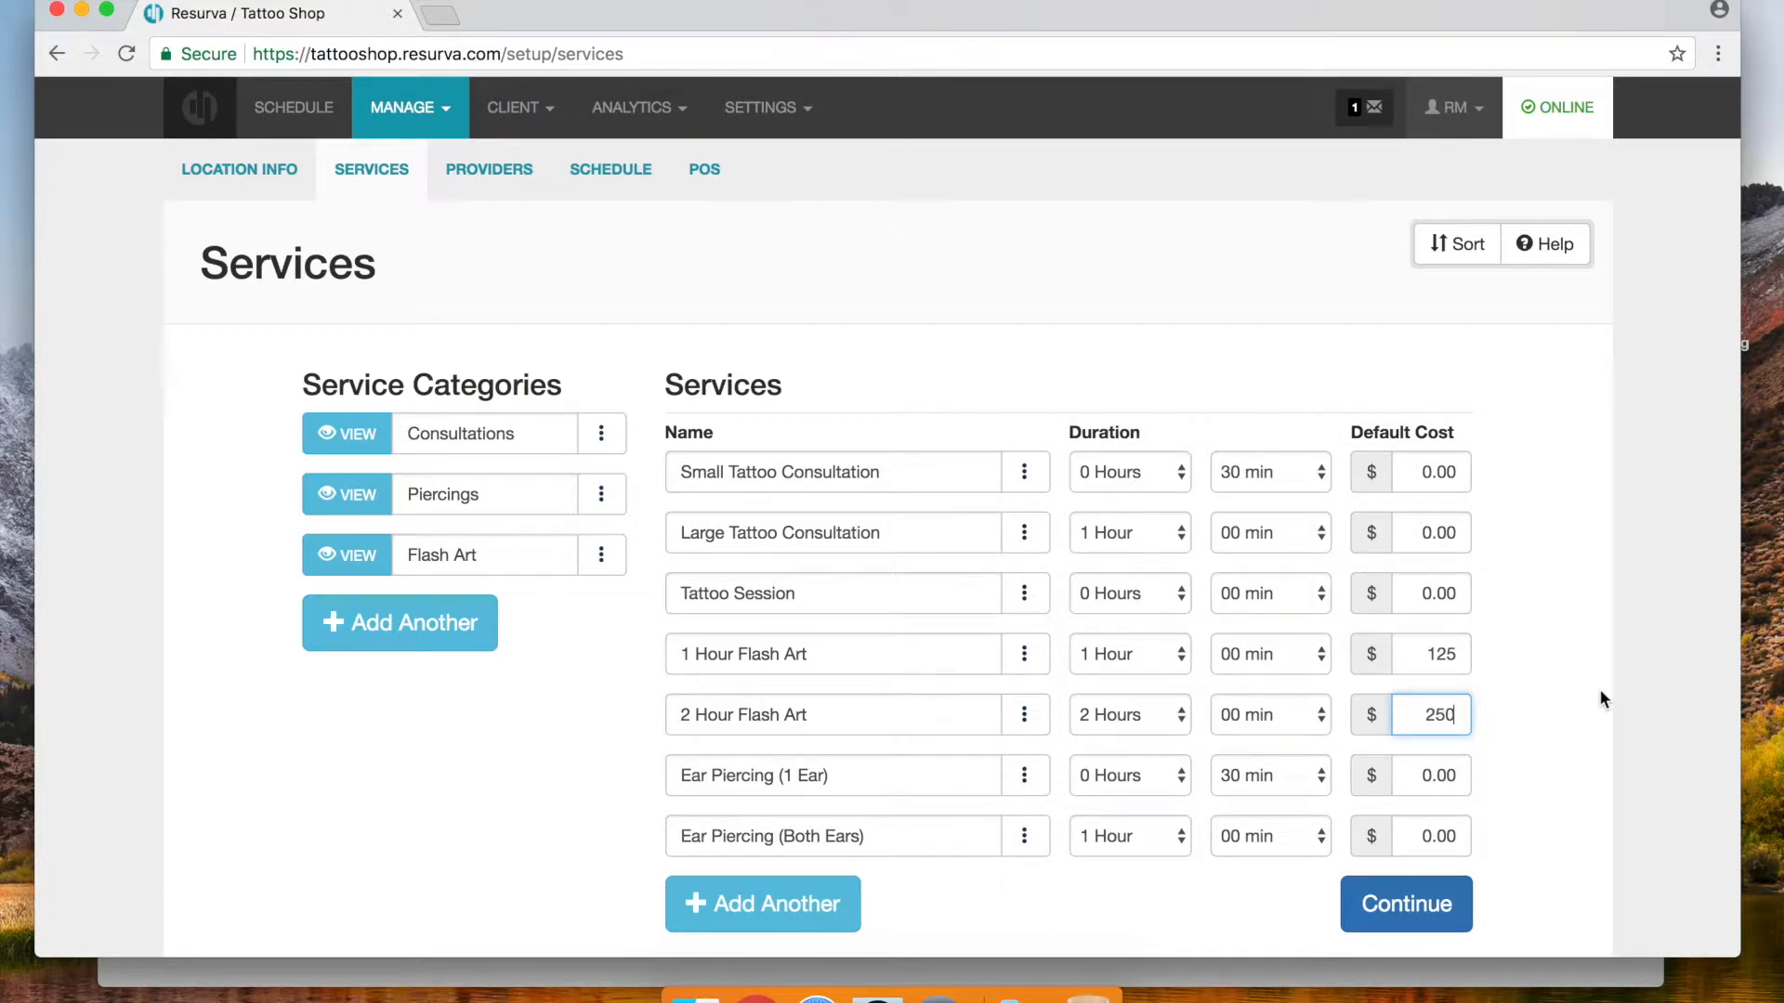
click(1600, 691)
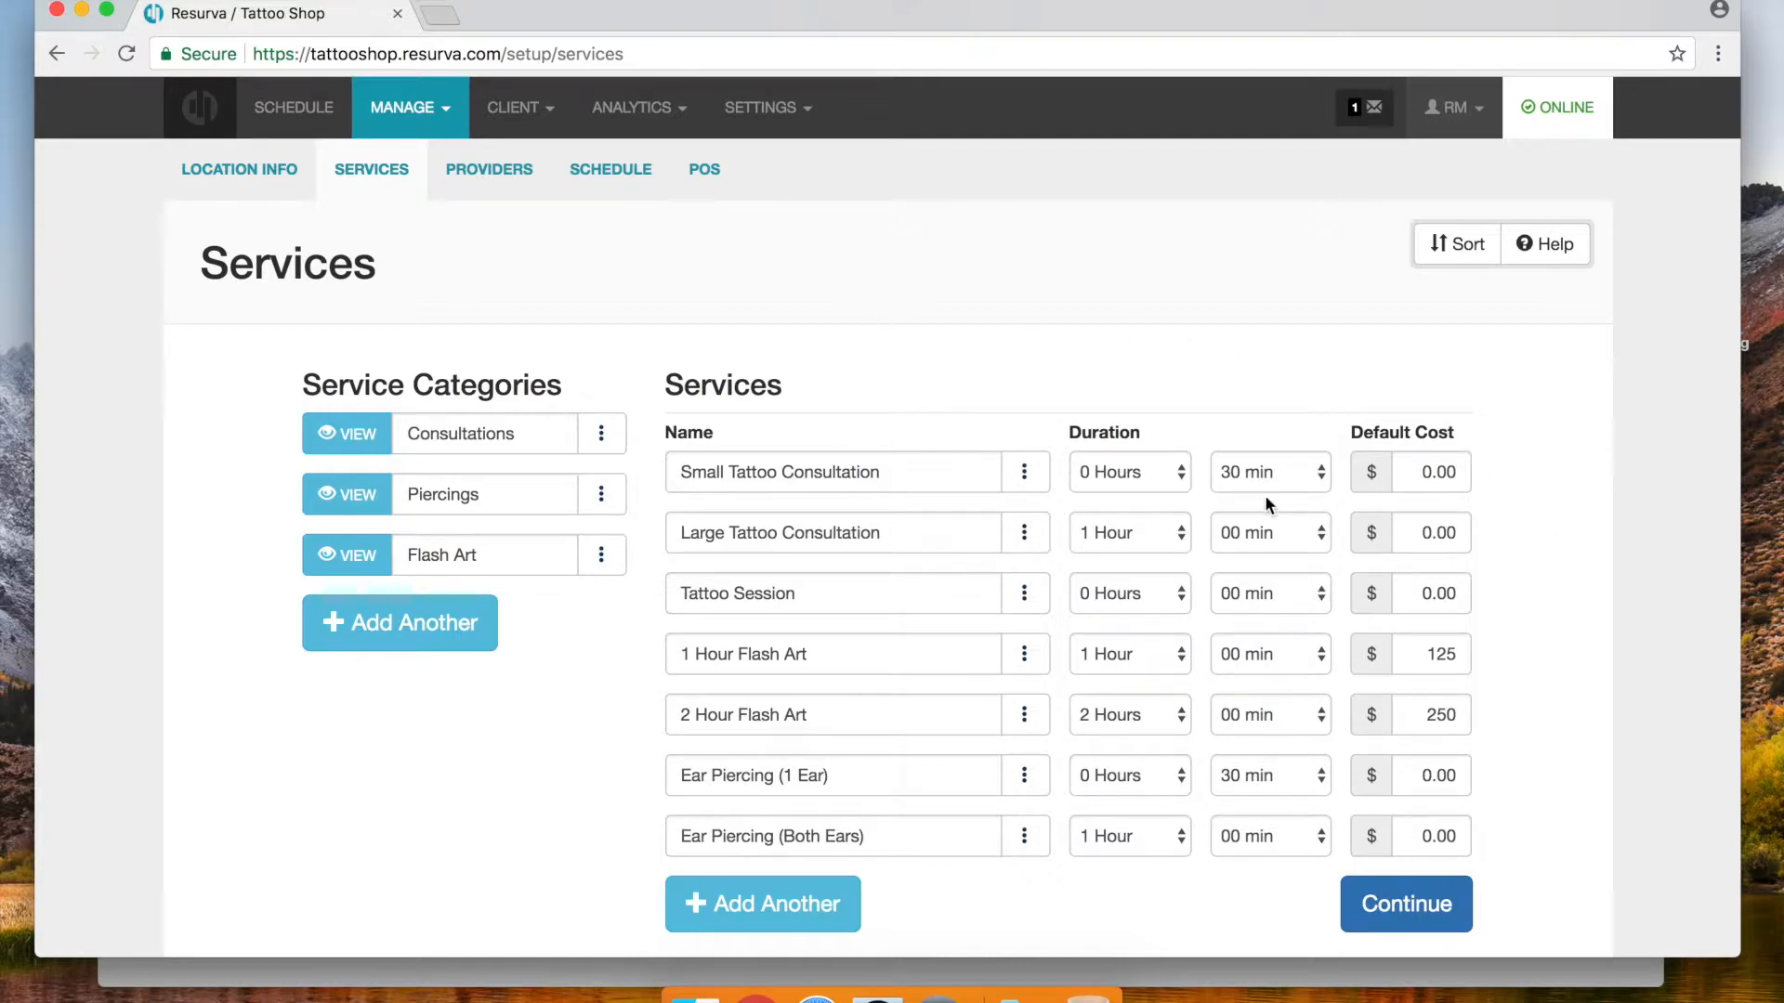
click(948, 476)
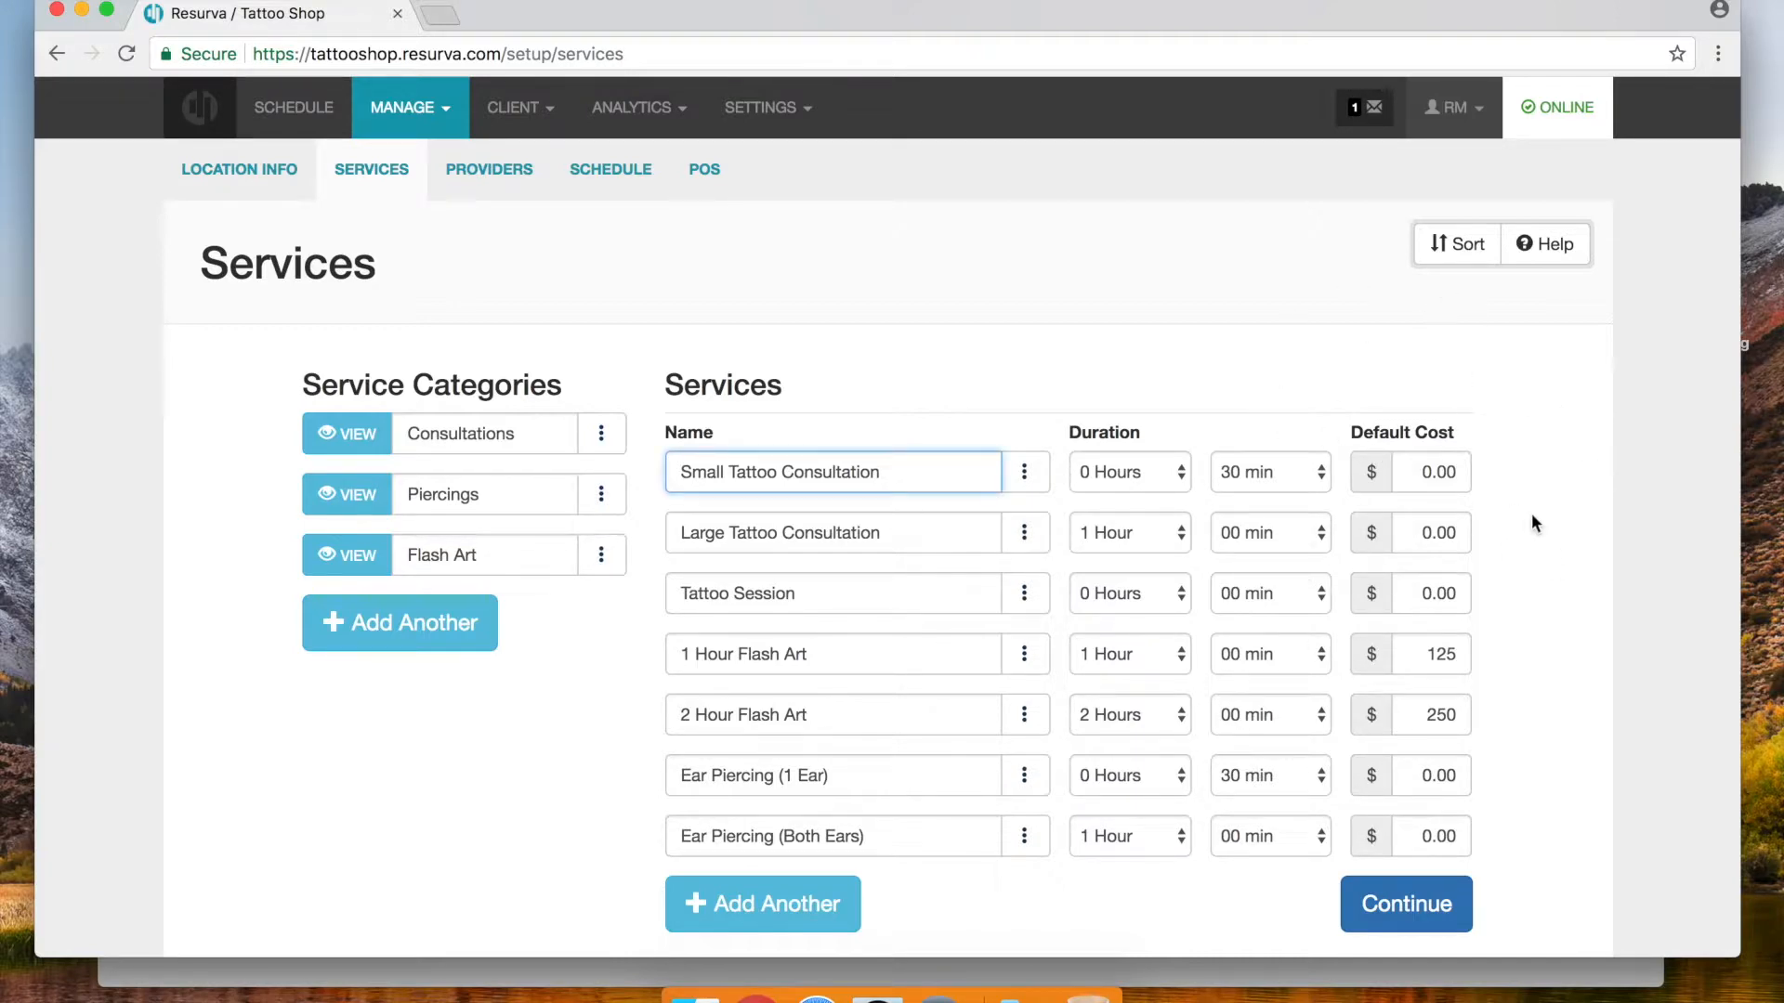
Set default costs: Tattoo Session 125, Ear Piercing (1 Ear) 40, Ear Piercing (Both Ears) 80
click(1398, 585)
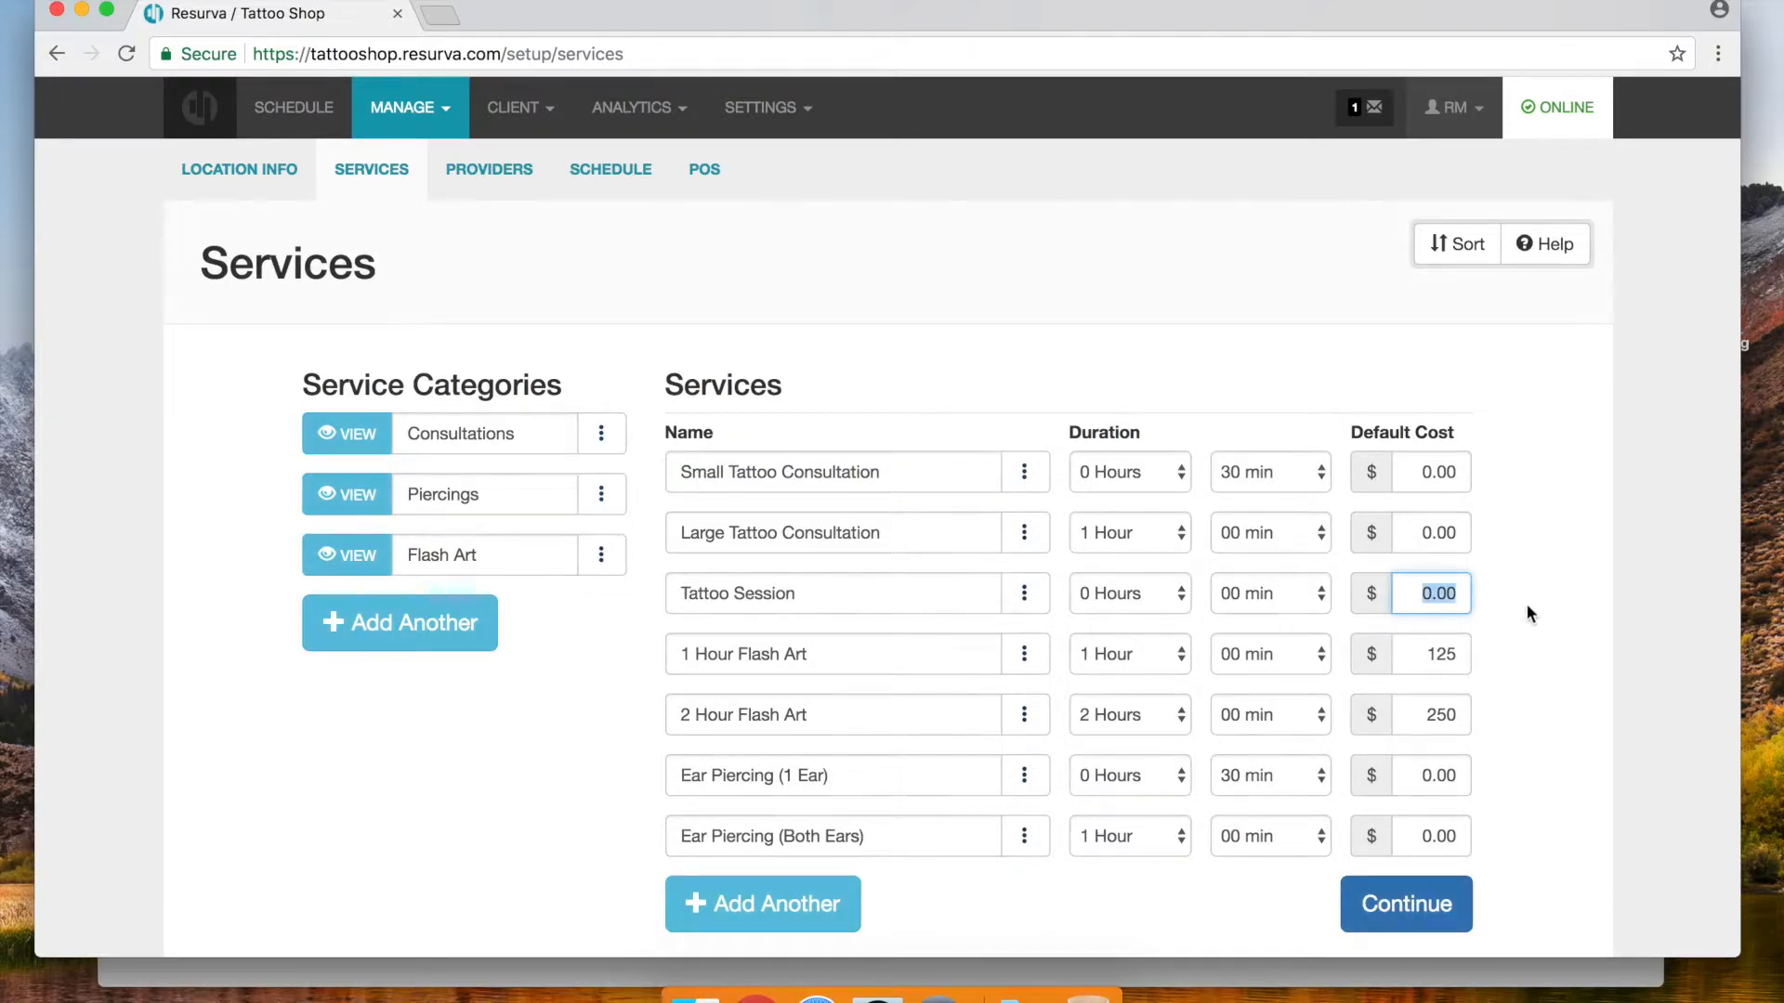
text(125)
click(1522, 596)
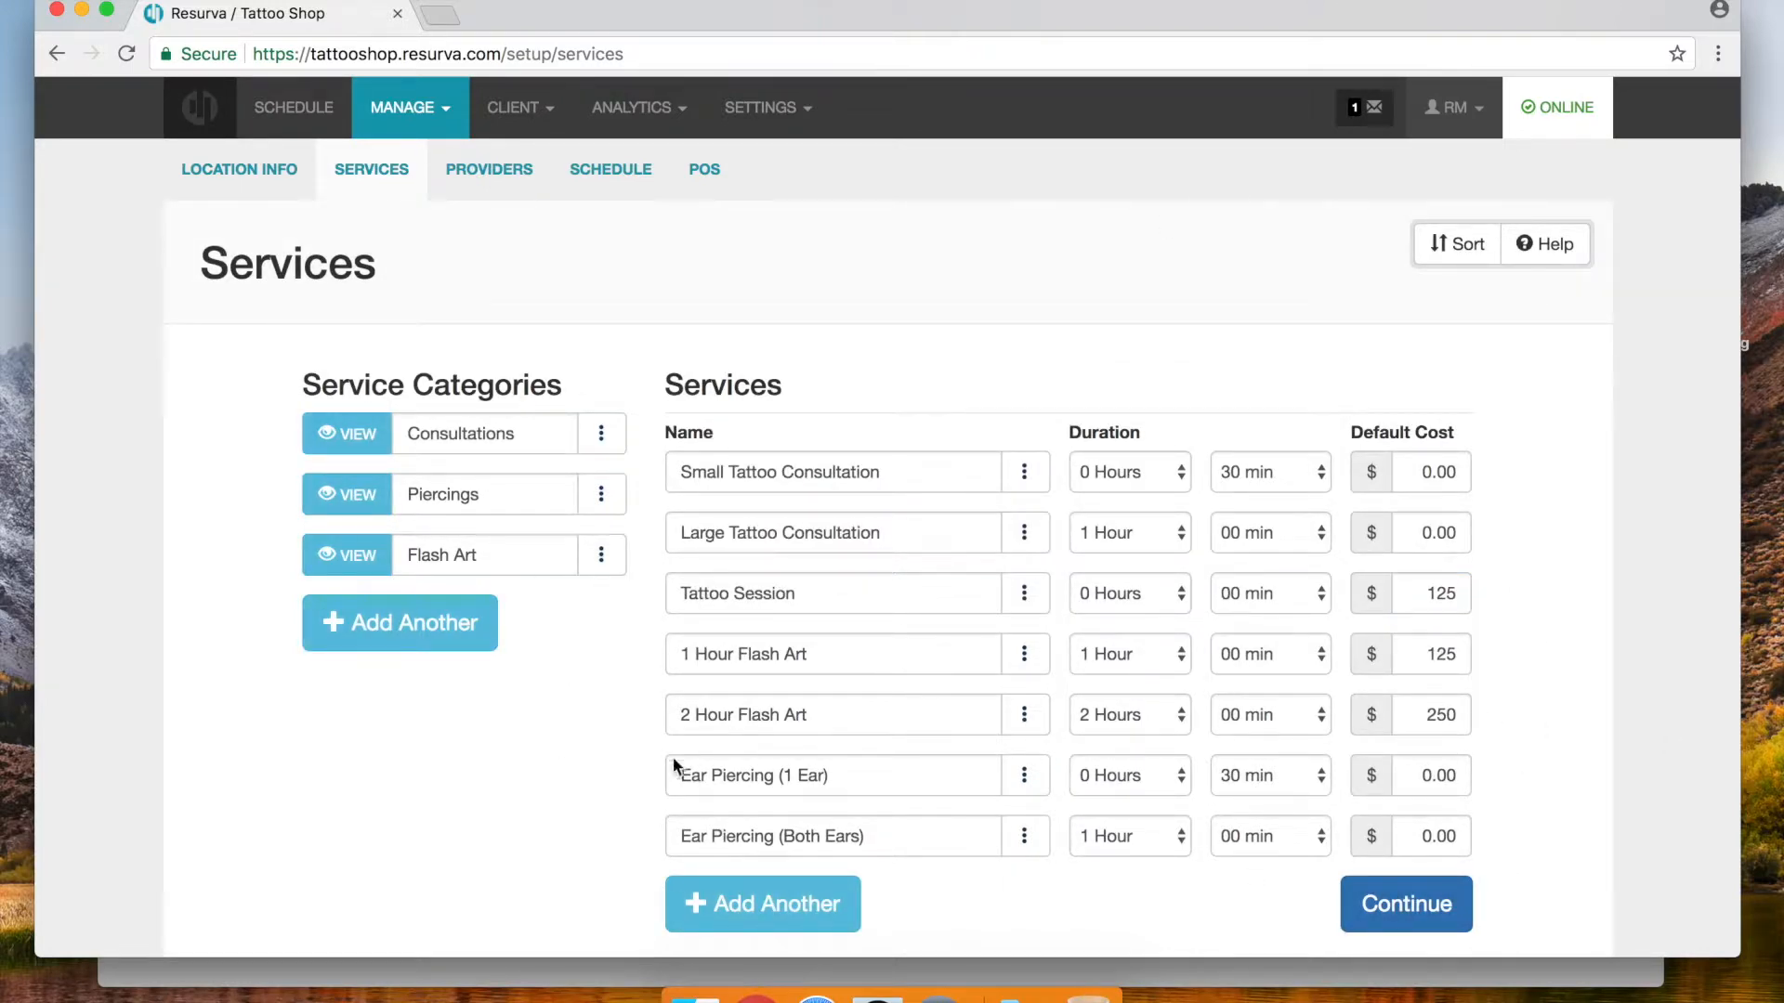
click(1403, 789)
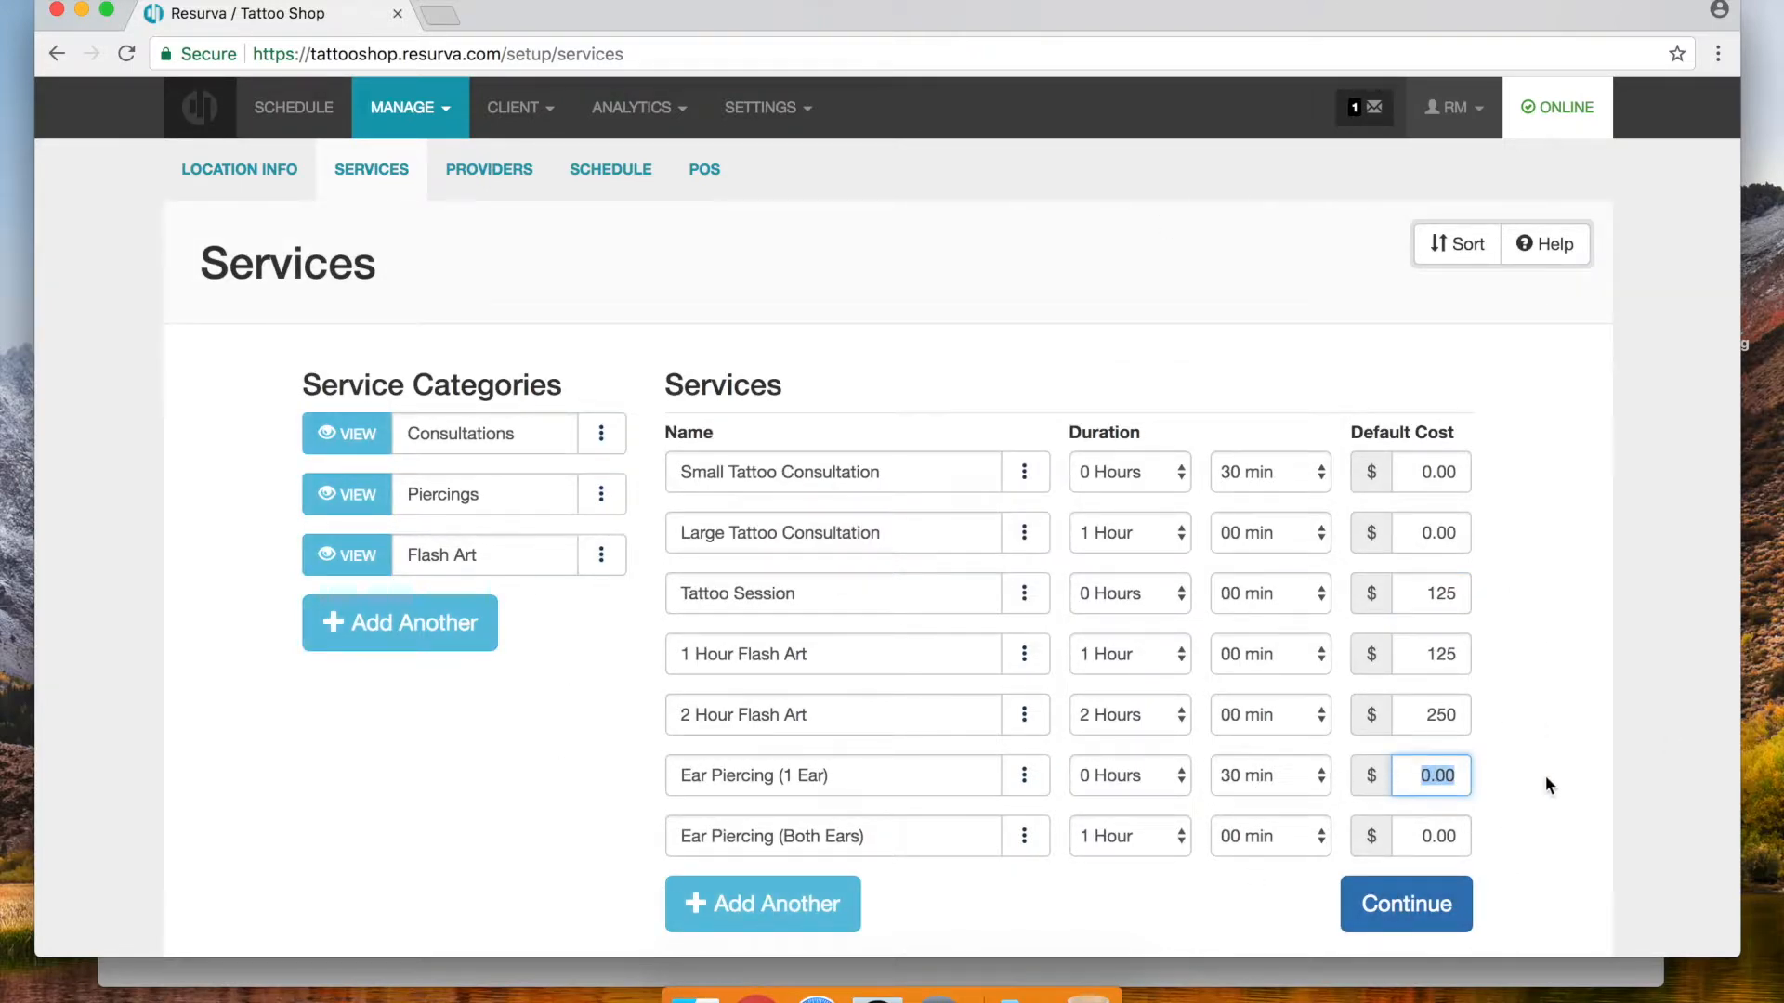
text(40)
click(1419, 836)
text(80)
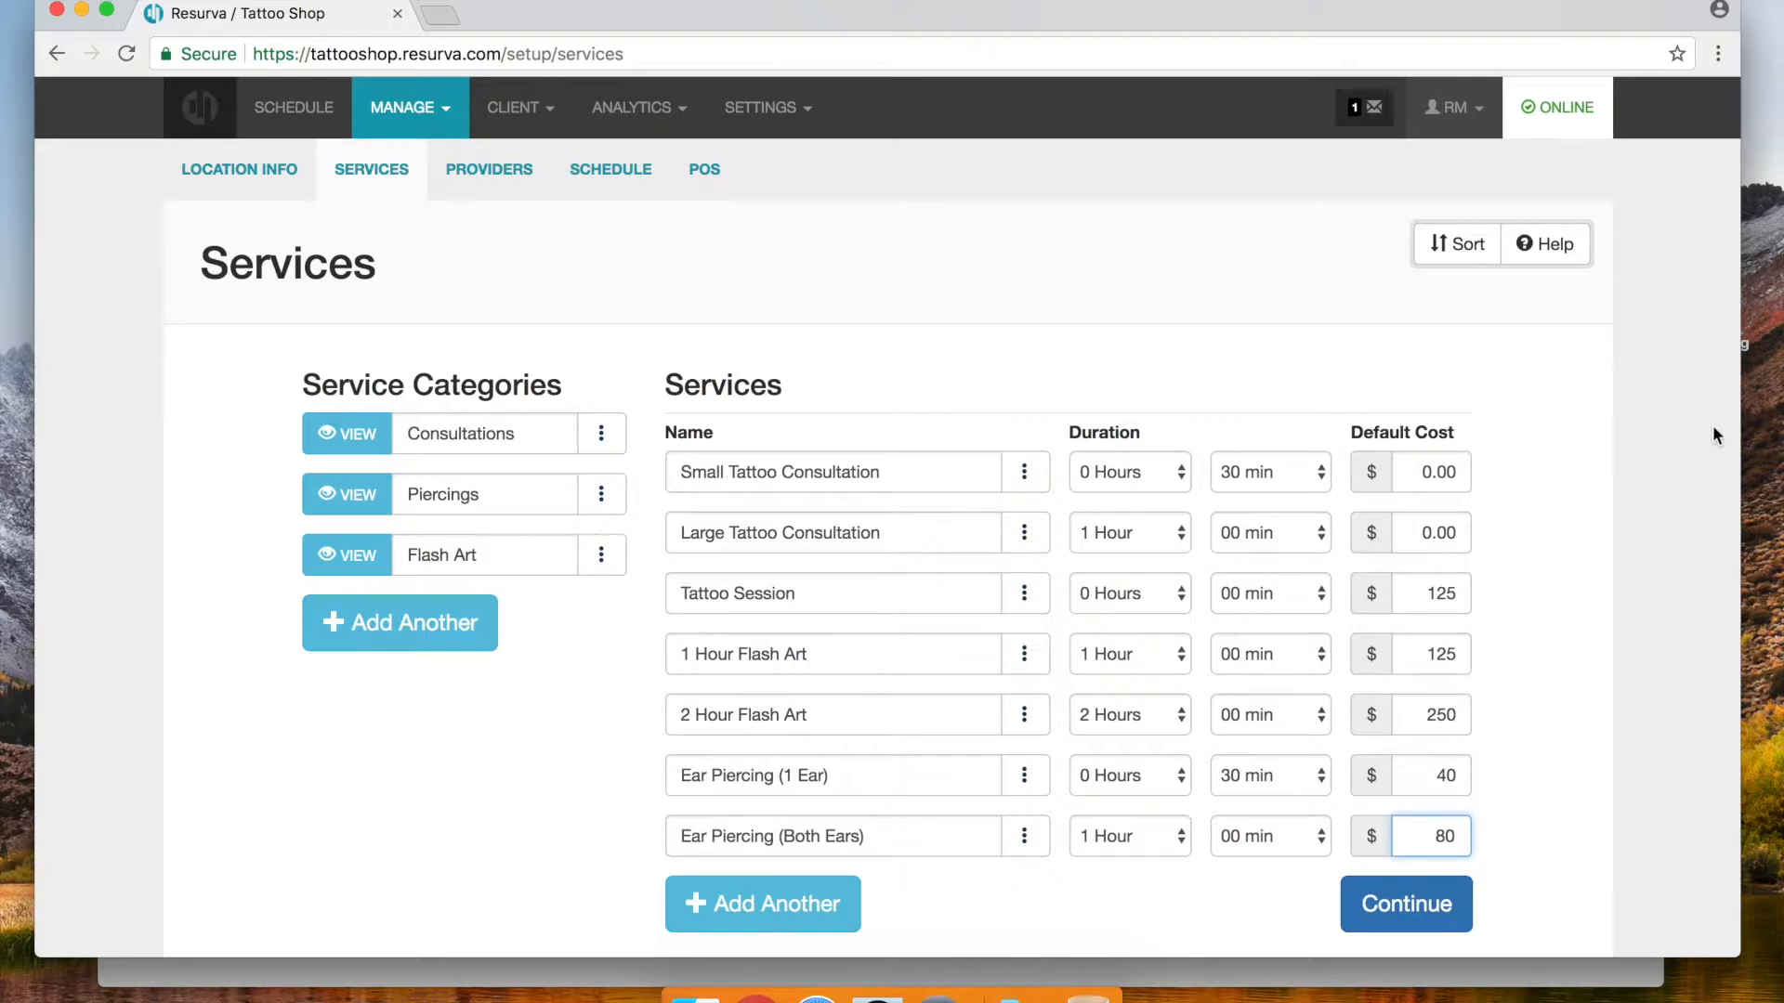
click(1551, 639)
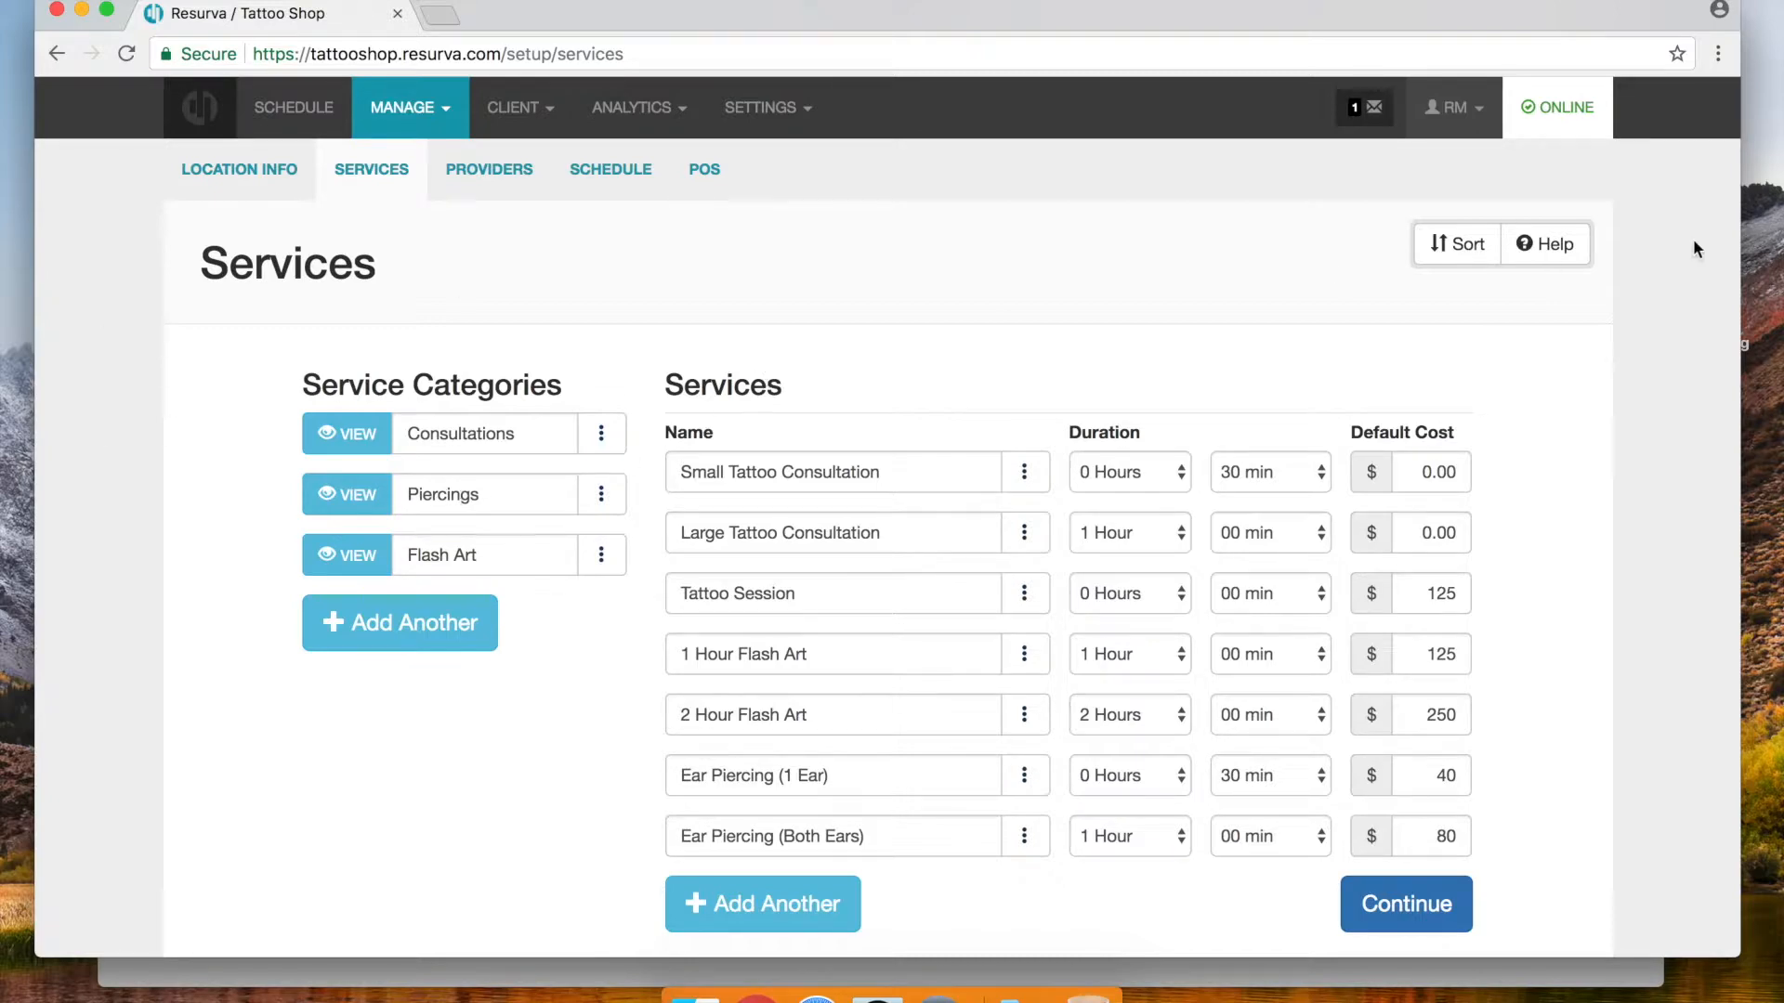
Move the Flash Art category above Piercings and save the order
click(1455, 244)
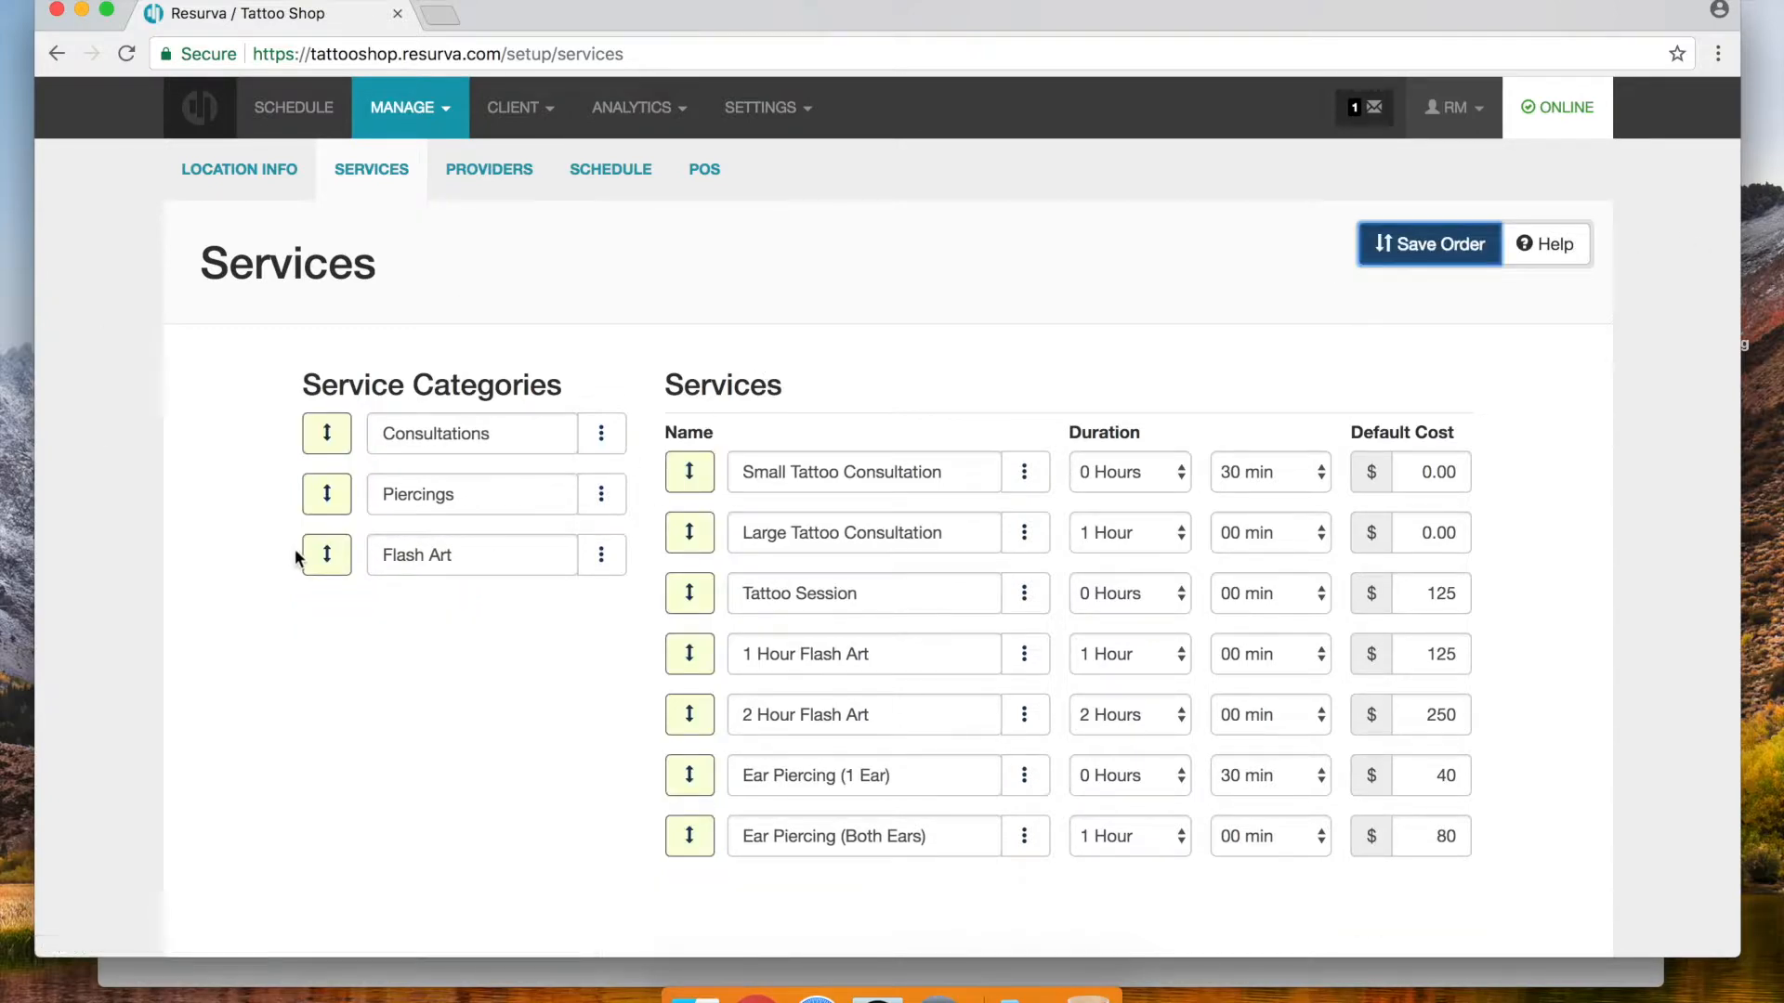
drag(319, 554, 317, 493)
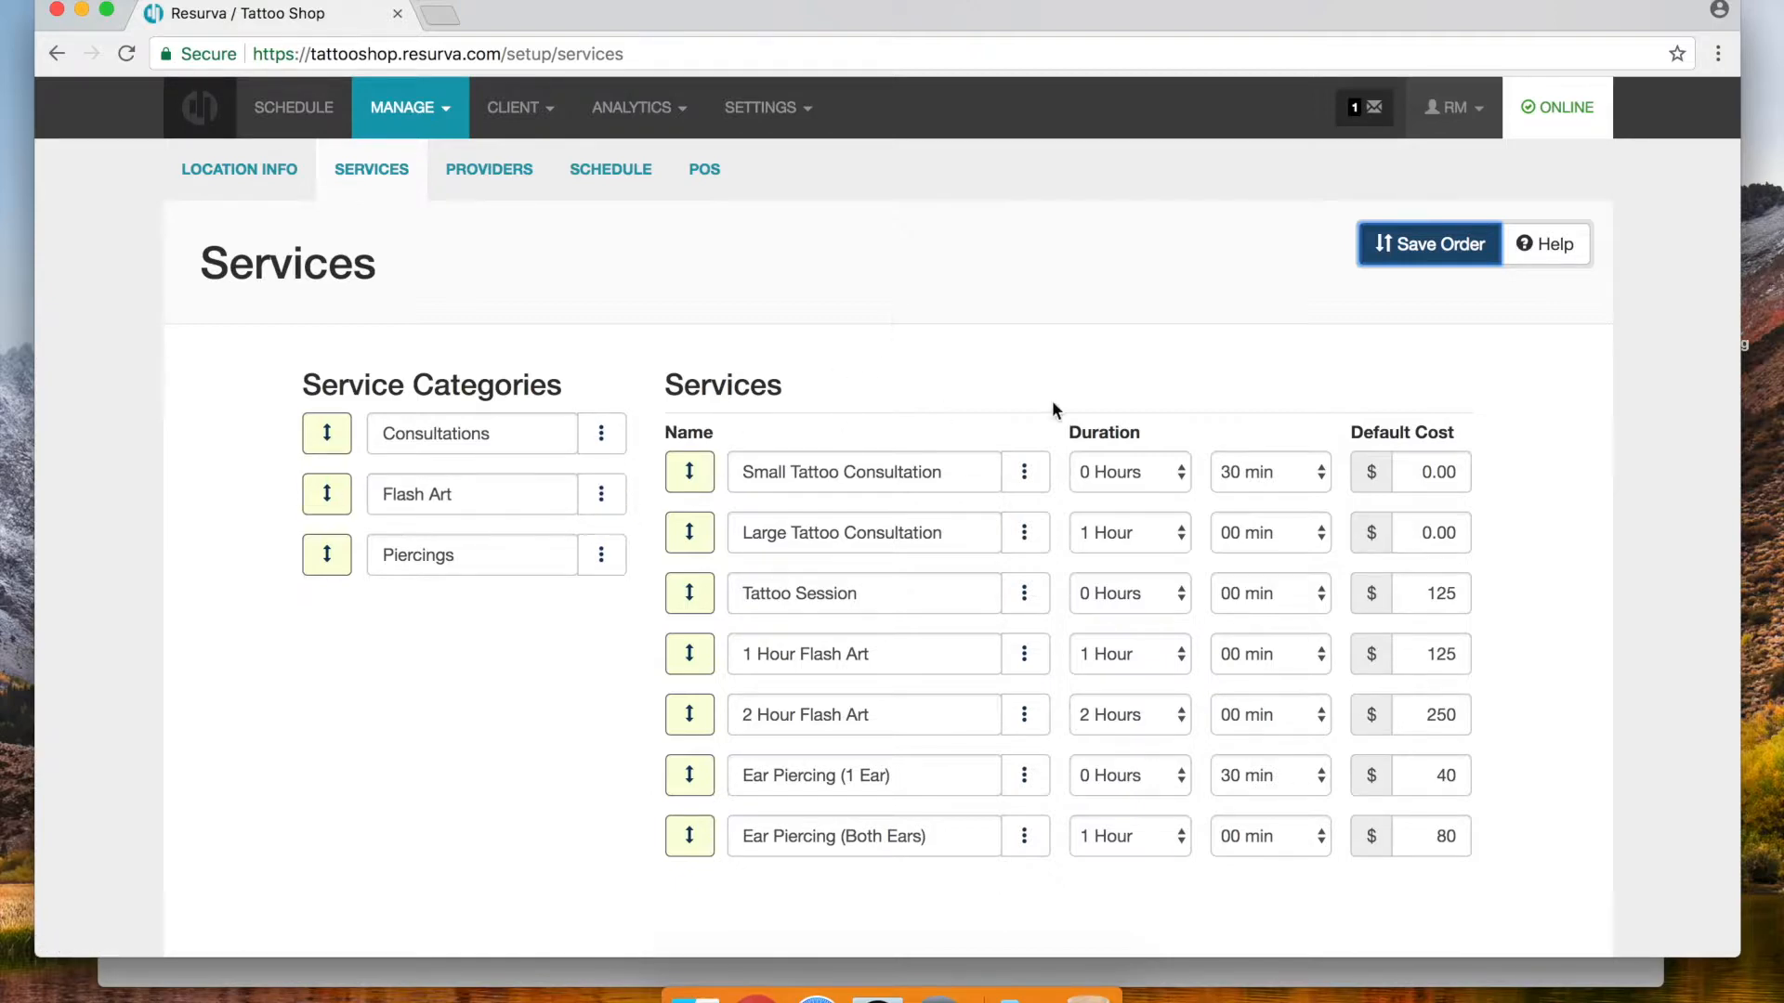
click(1360, 247)
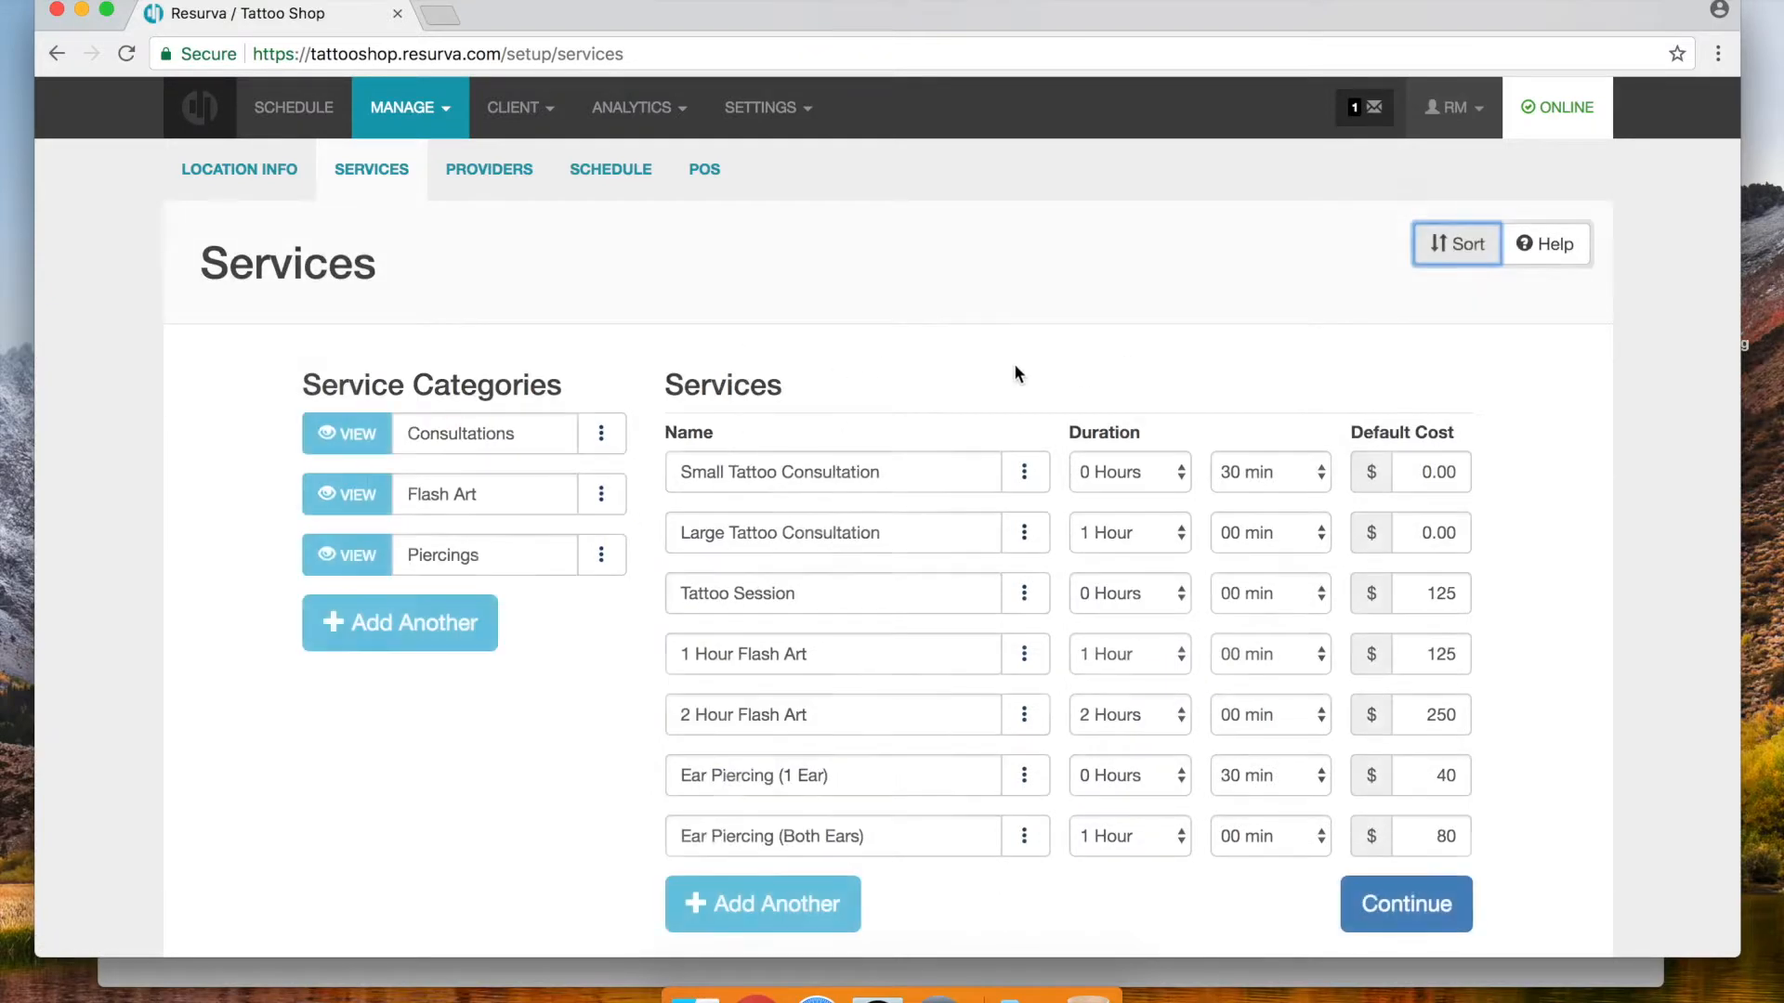
click(624, 496)
Rename the categories to Flash Art Tattoos and Tattoo Consultations
click(488, 479)
text(Tattoos)
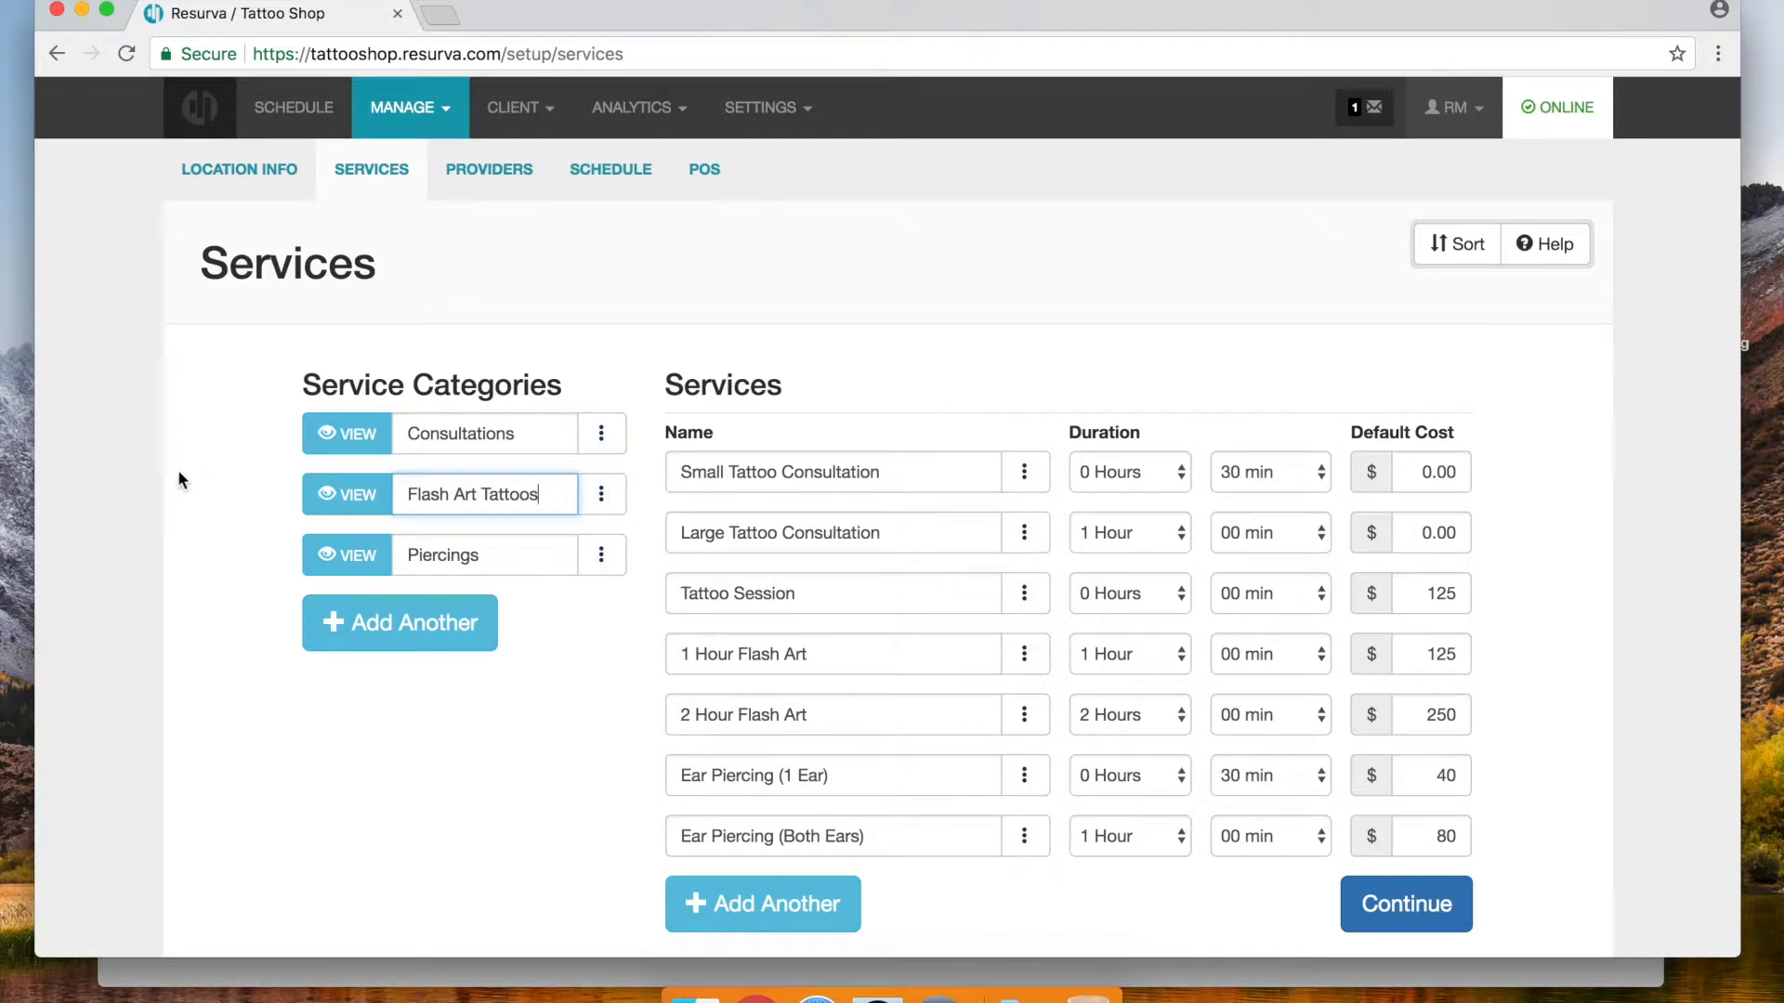
click(179, 473)
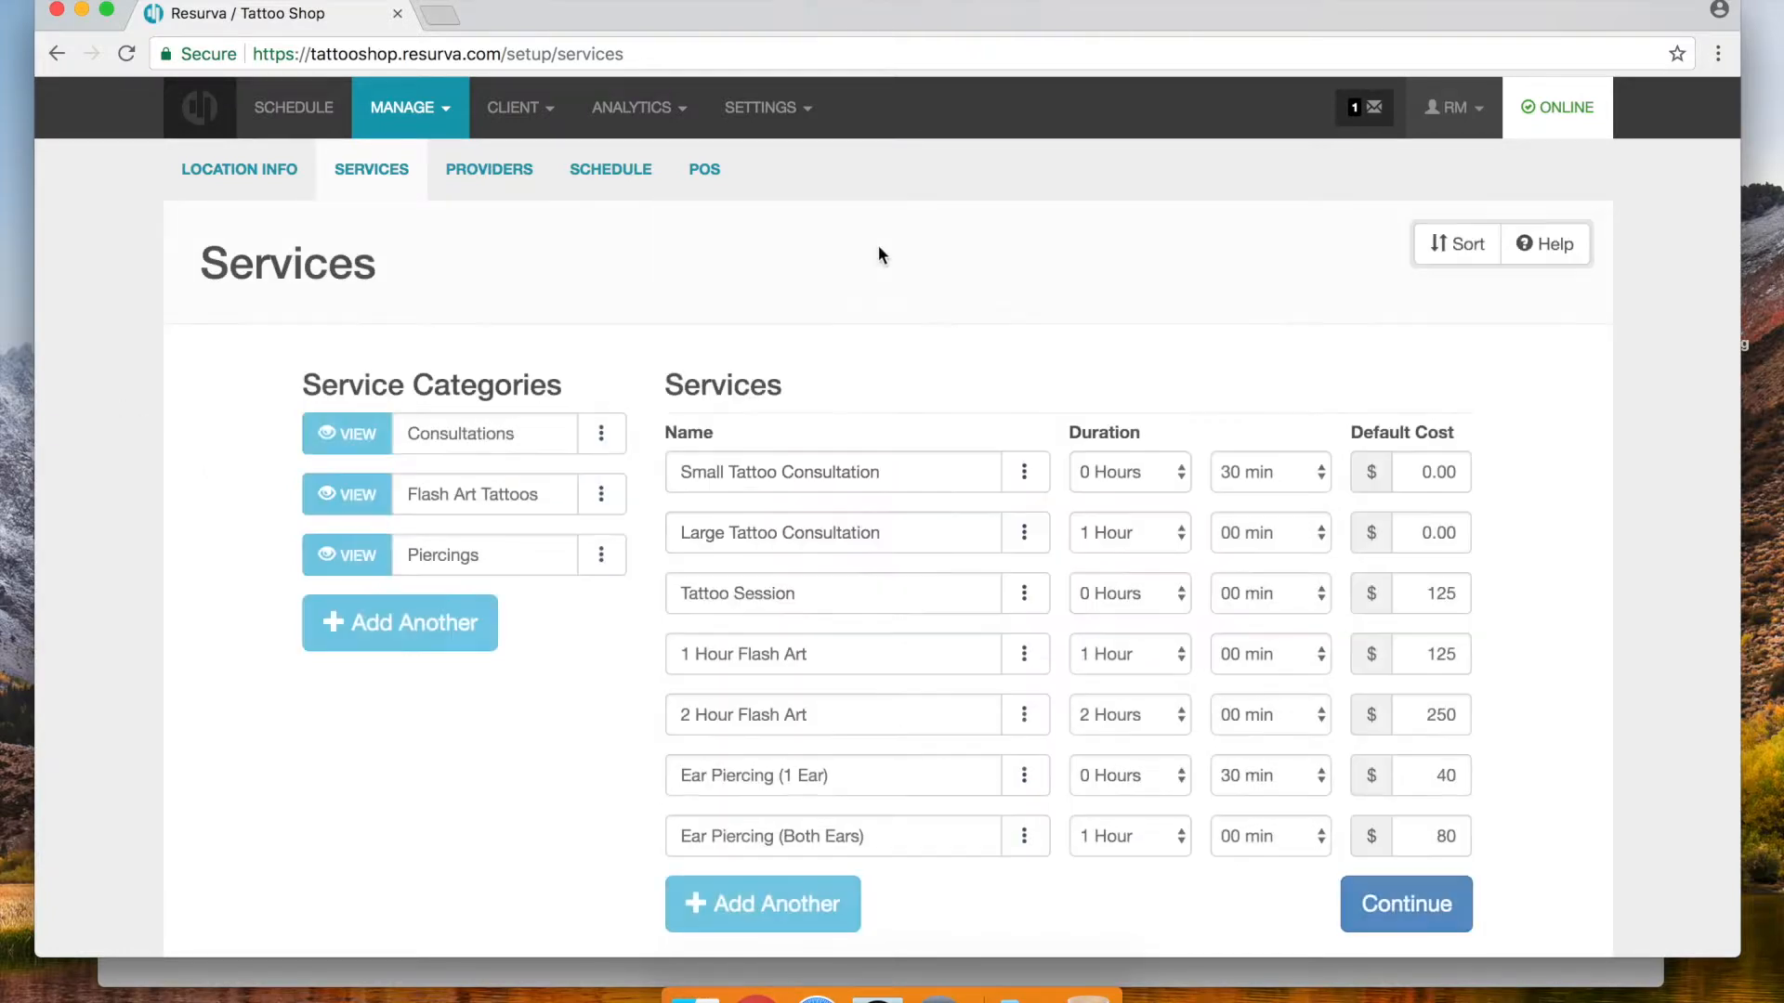
click(411, 433)
text(Tatt)
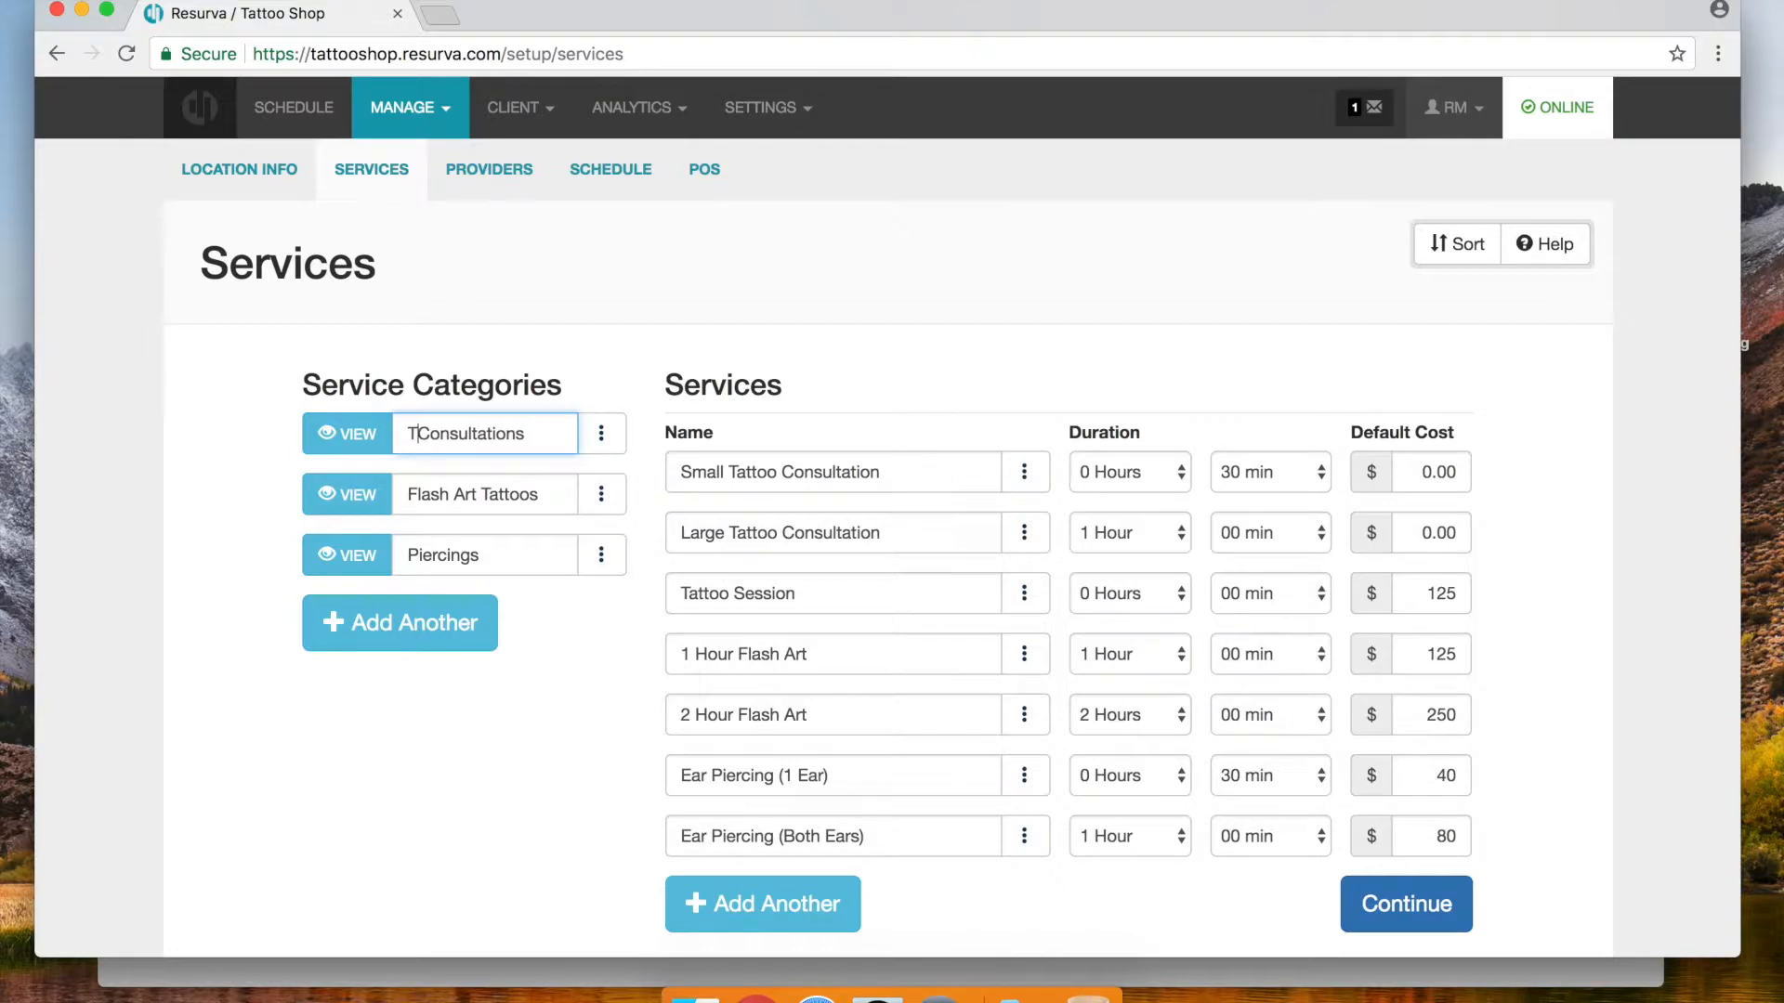
text(oo)
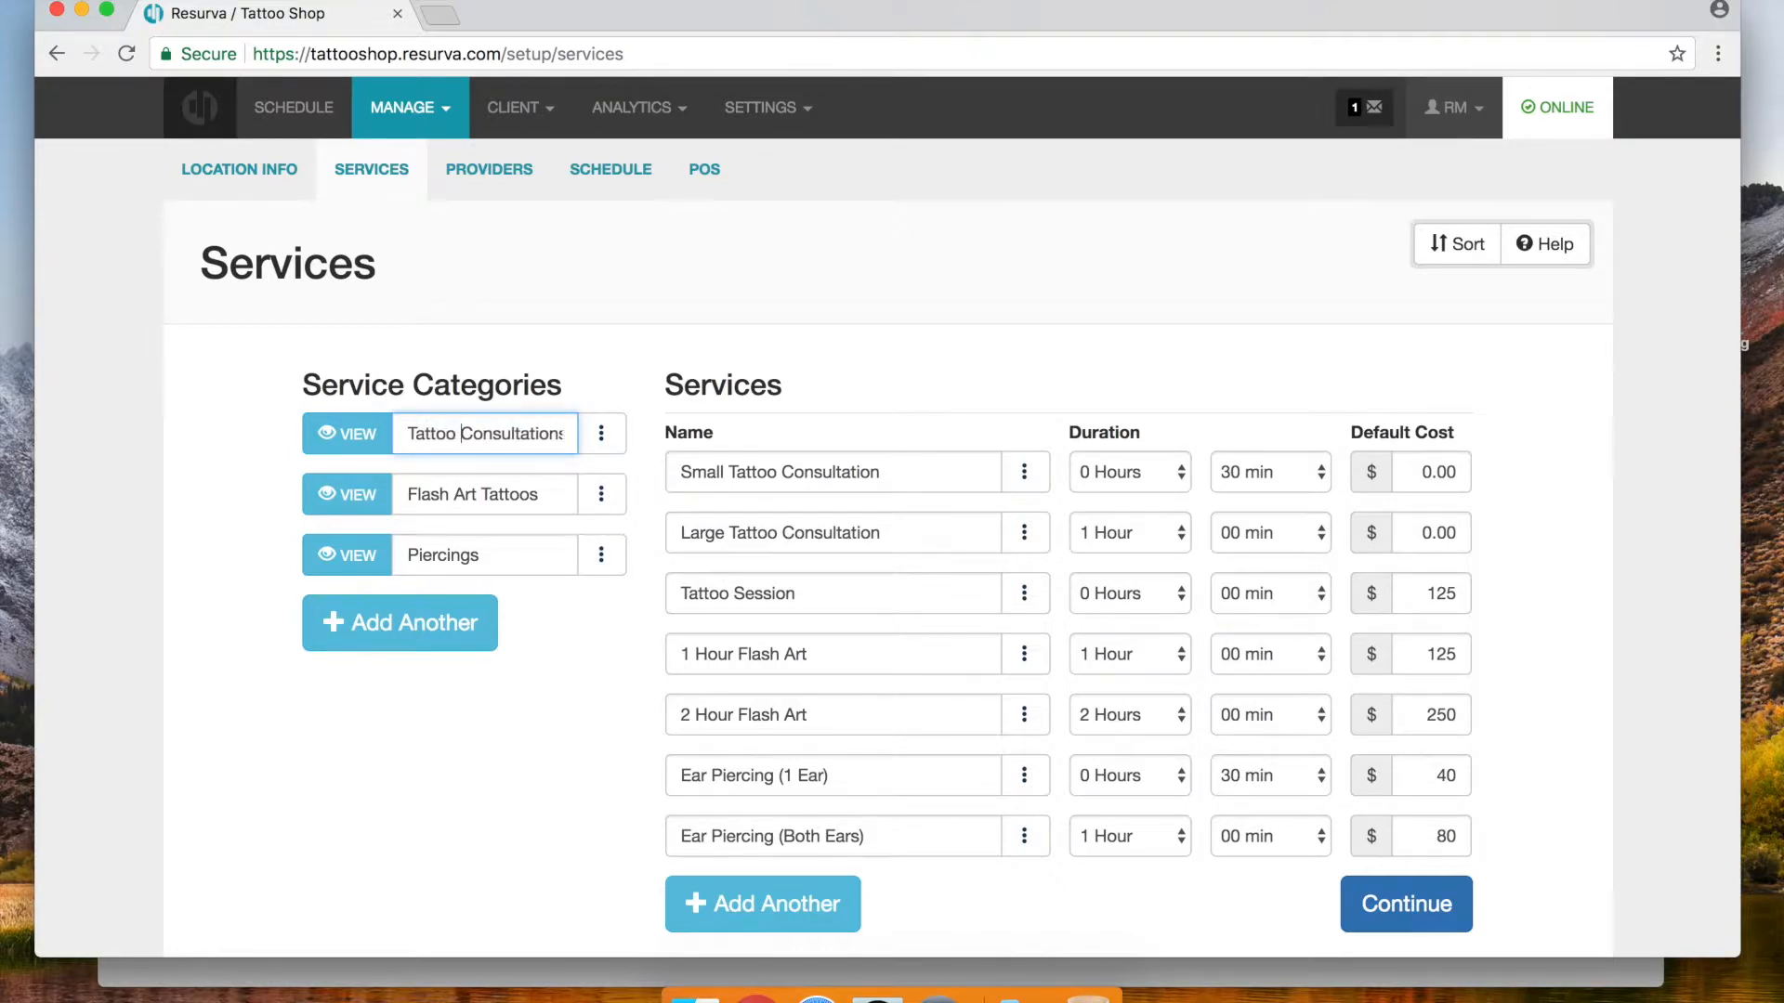
click(619, 324)
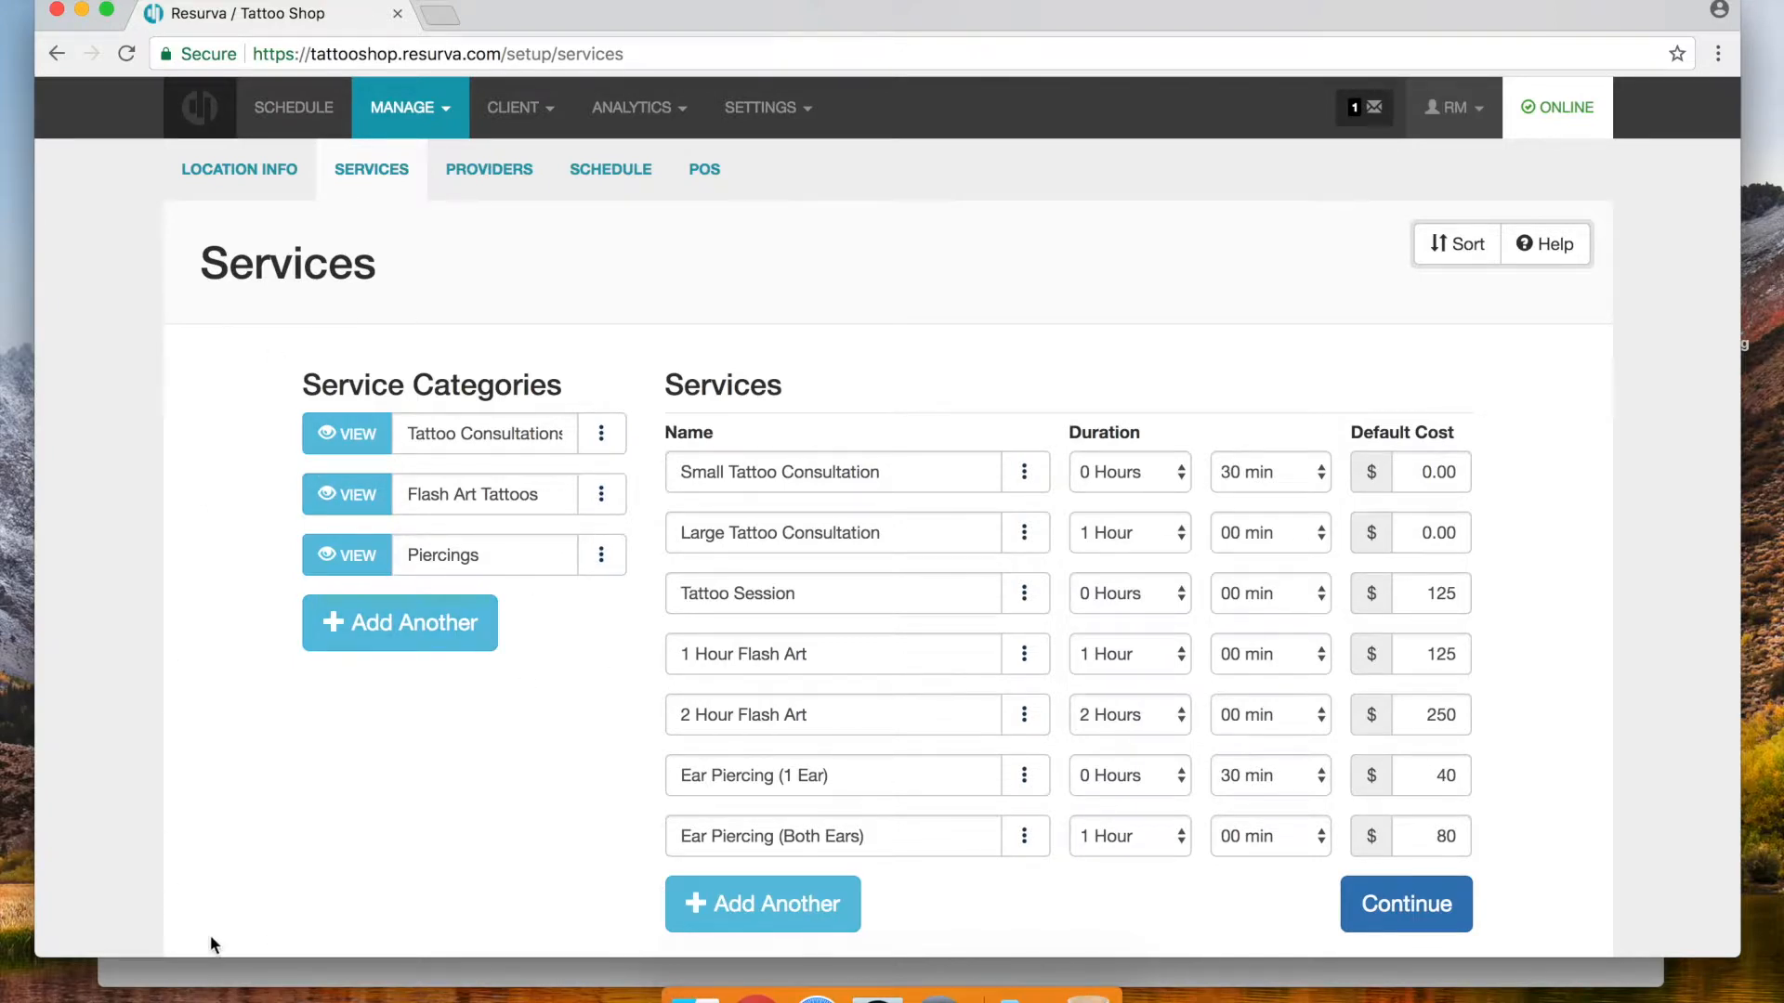
click(216, 971)
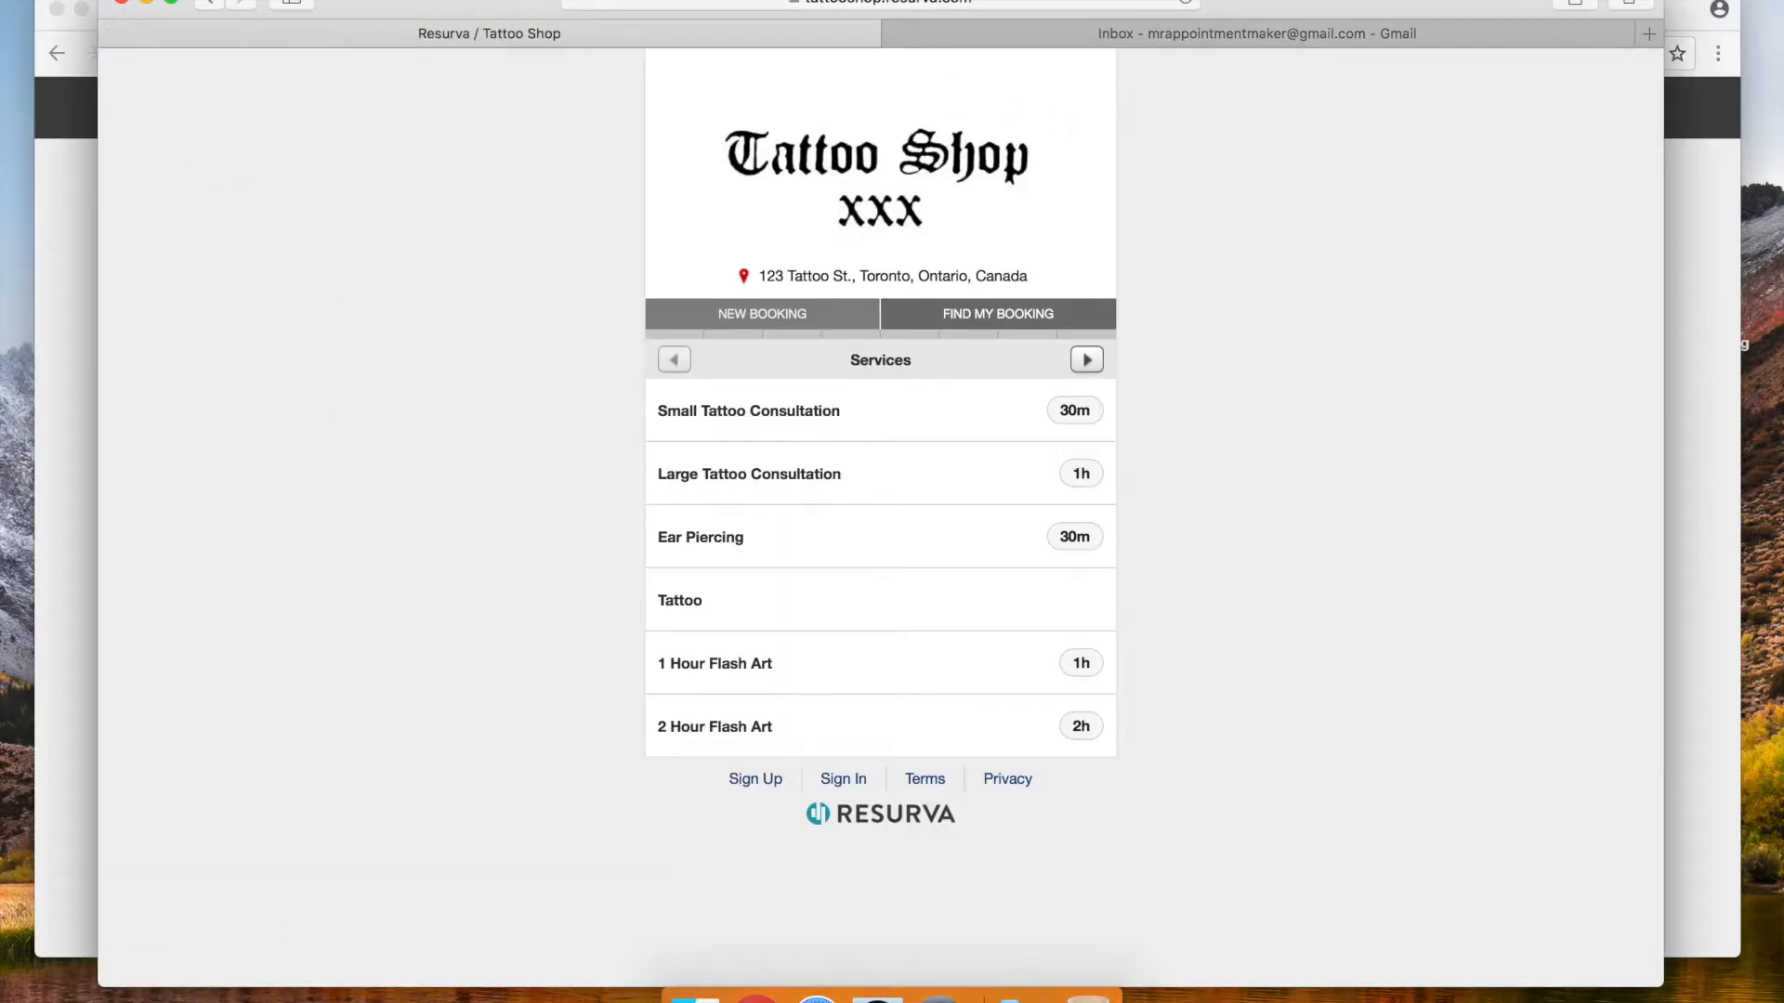
click(1187, 2)
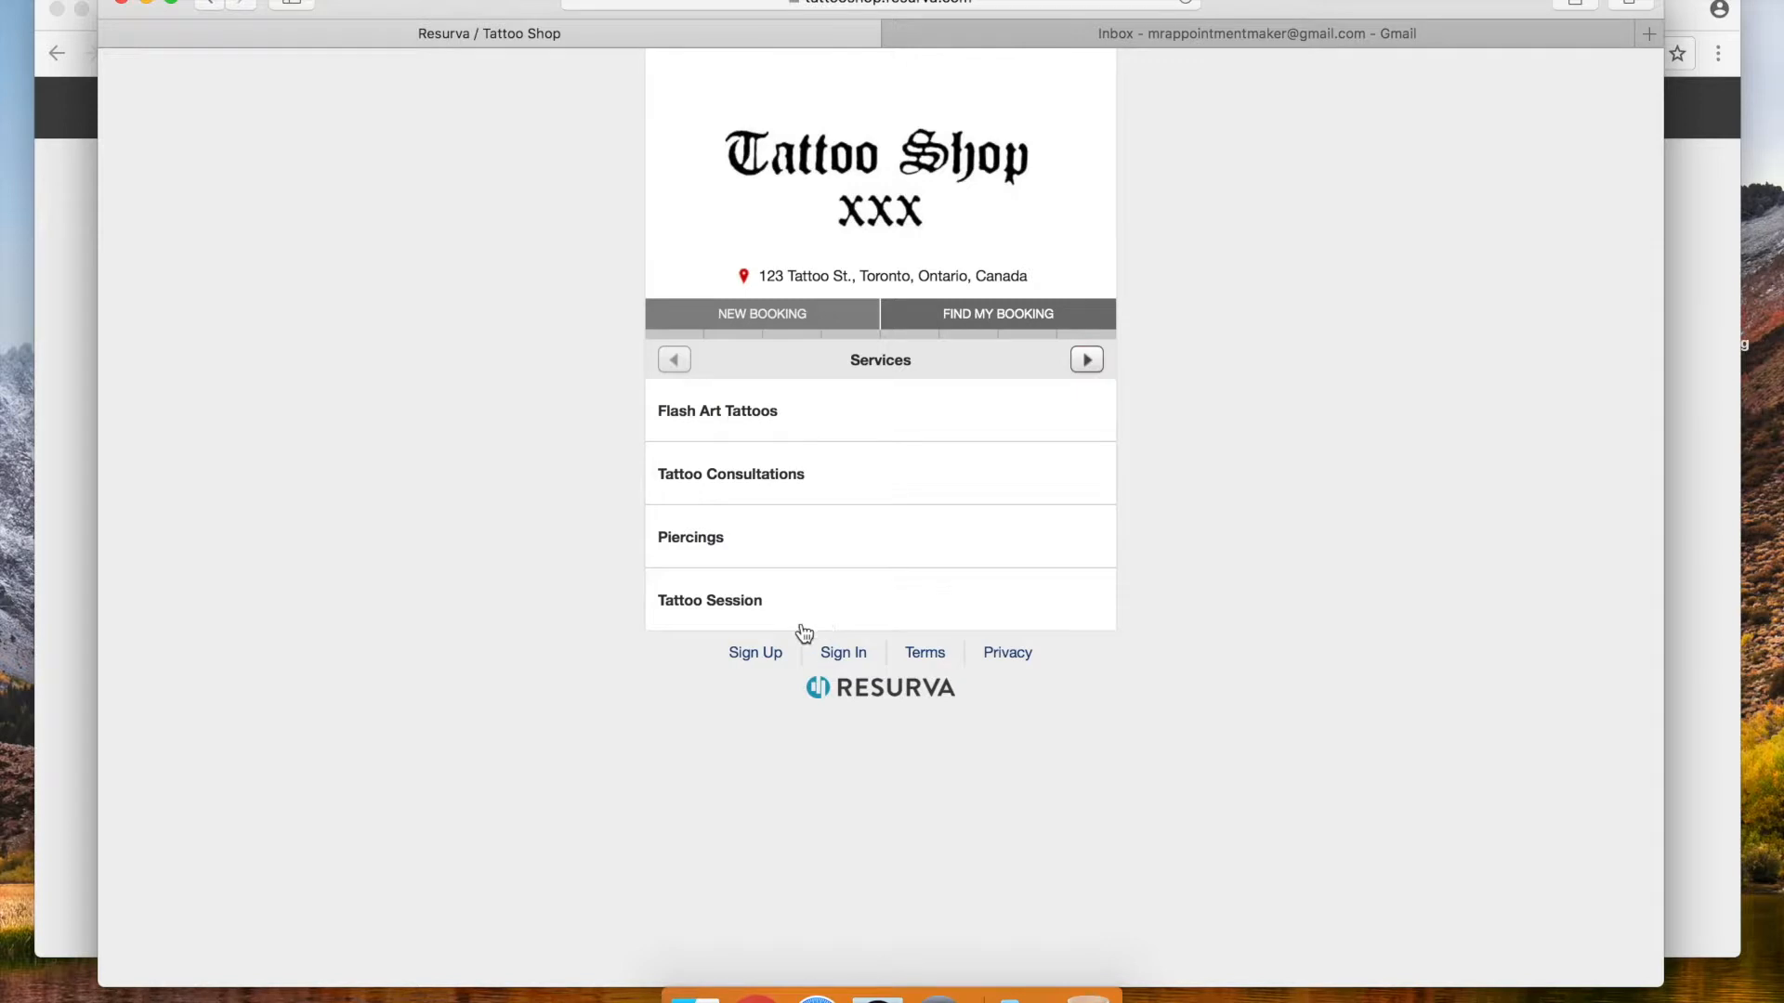
click(84, 404)
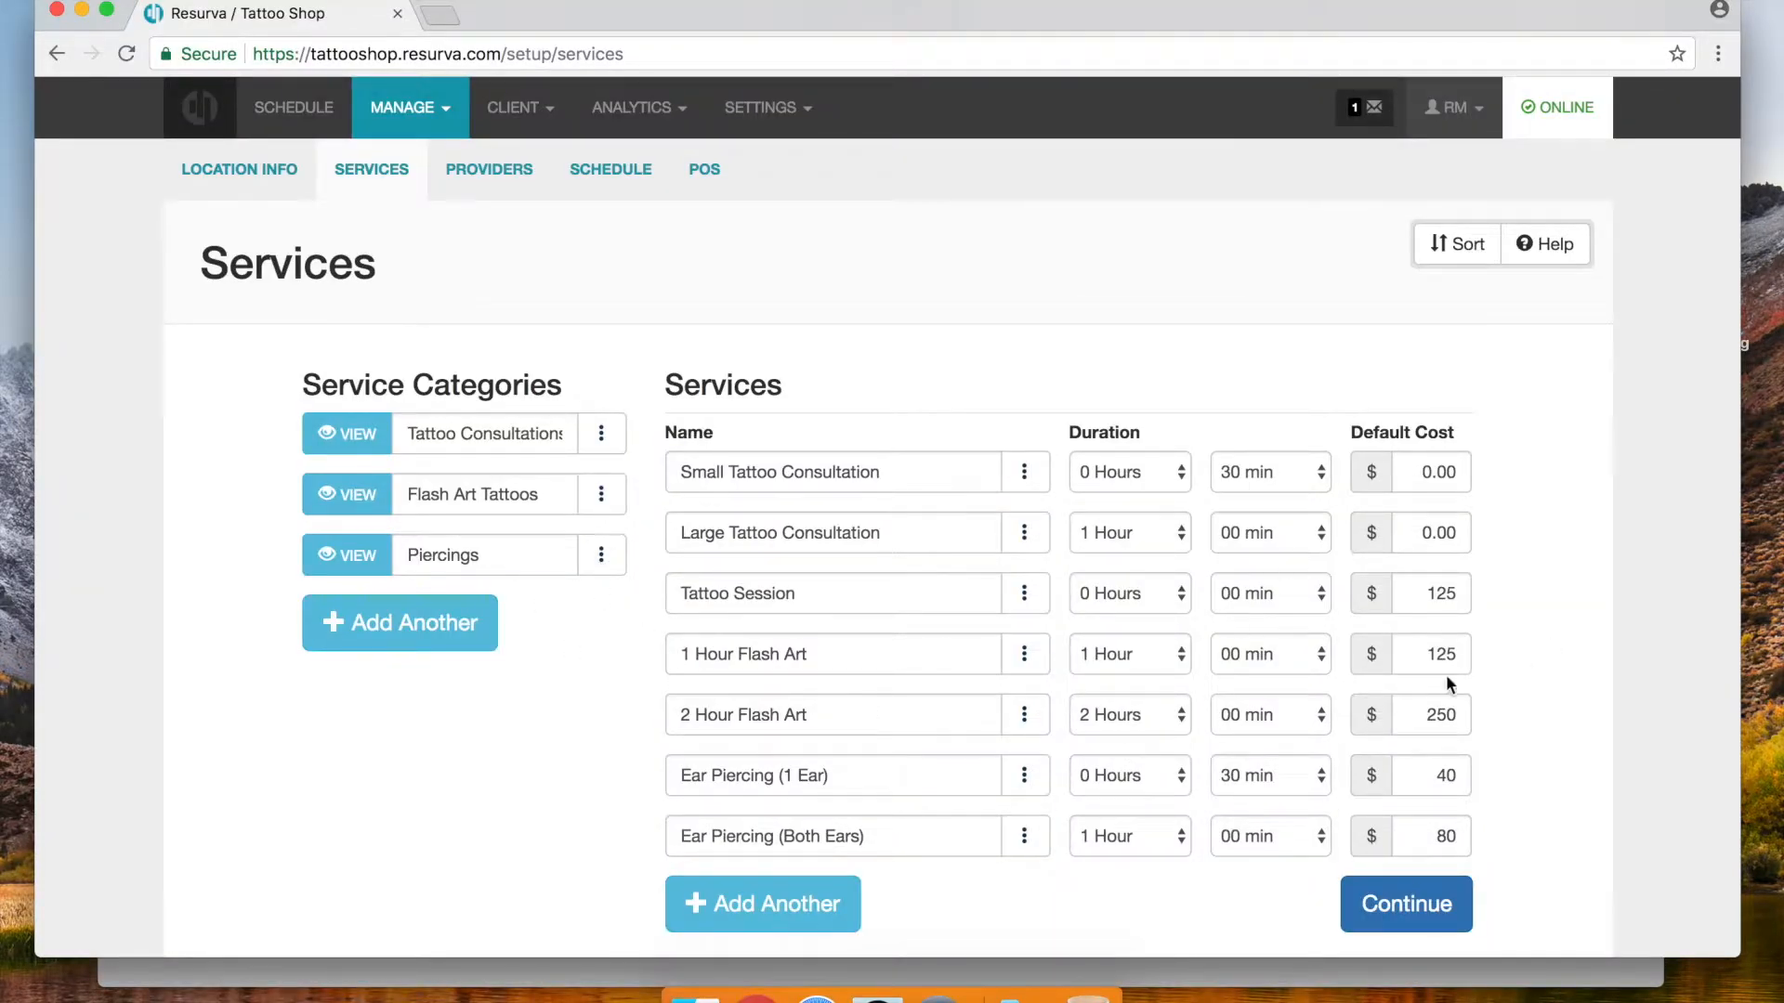
Save Tattoo Session with the light cyan booking colour and return to all services
click(1009, 602)
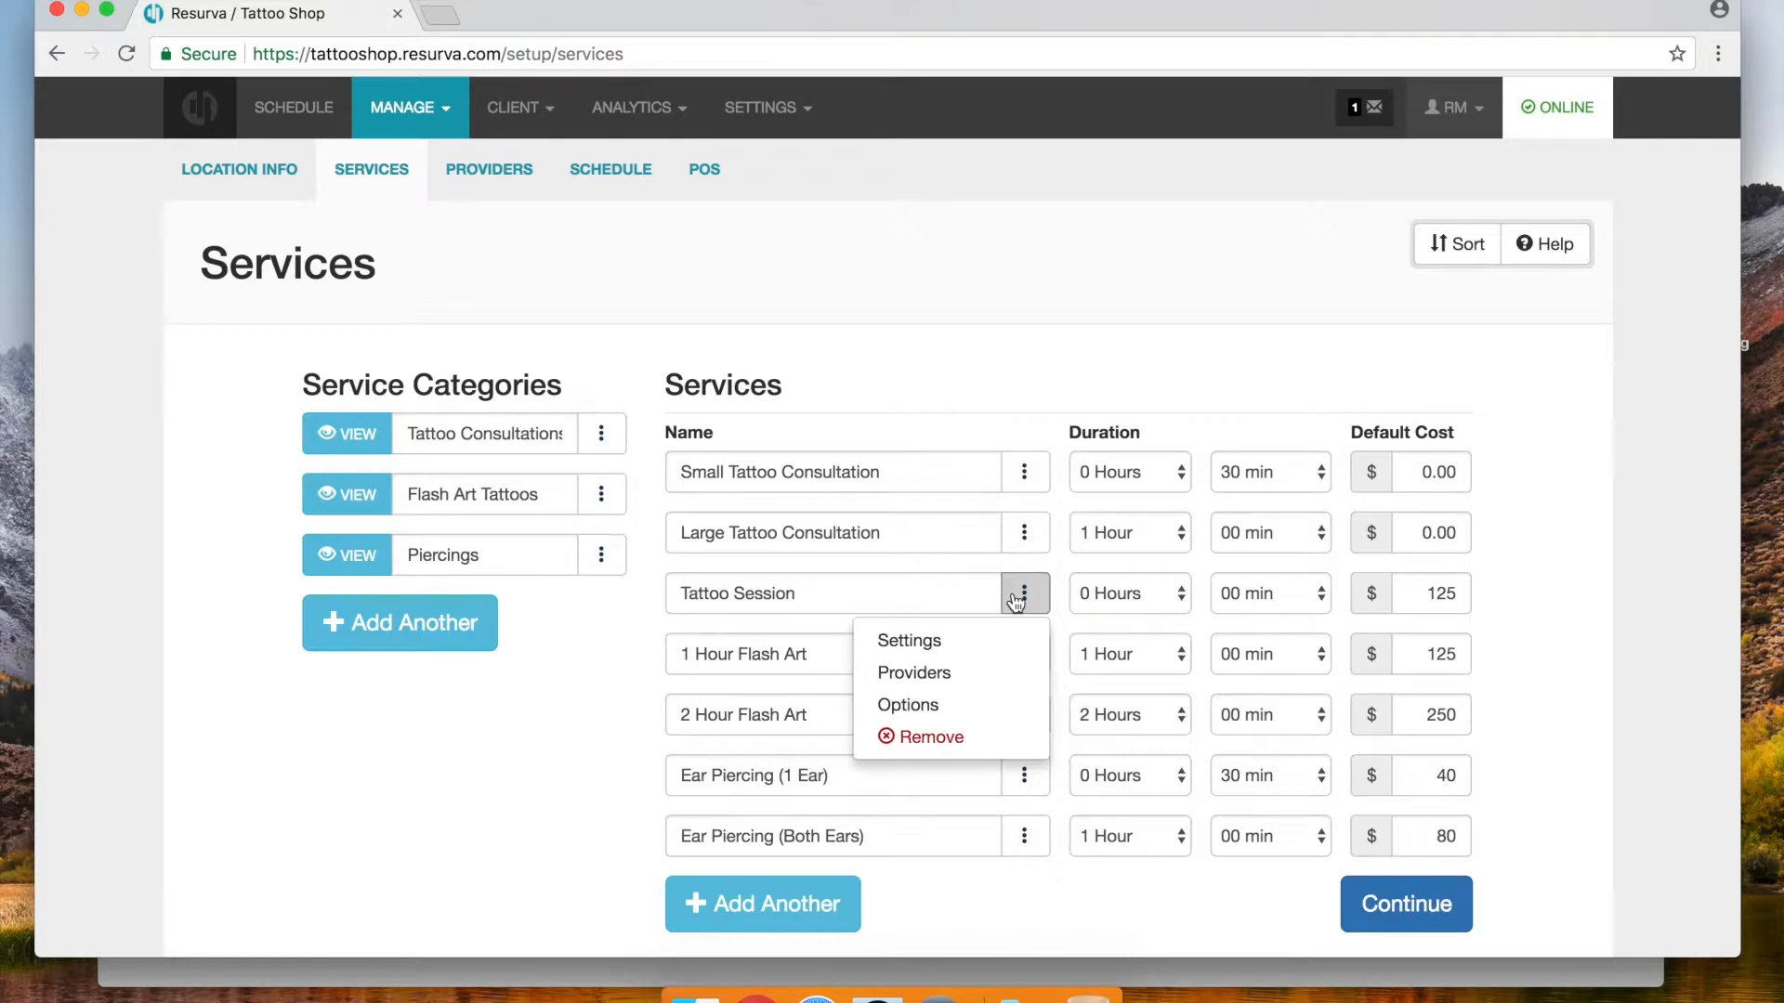
click(927, 641)
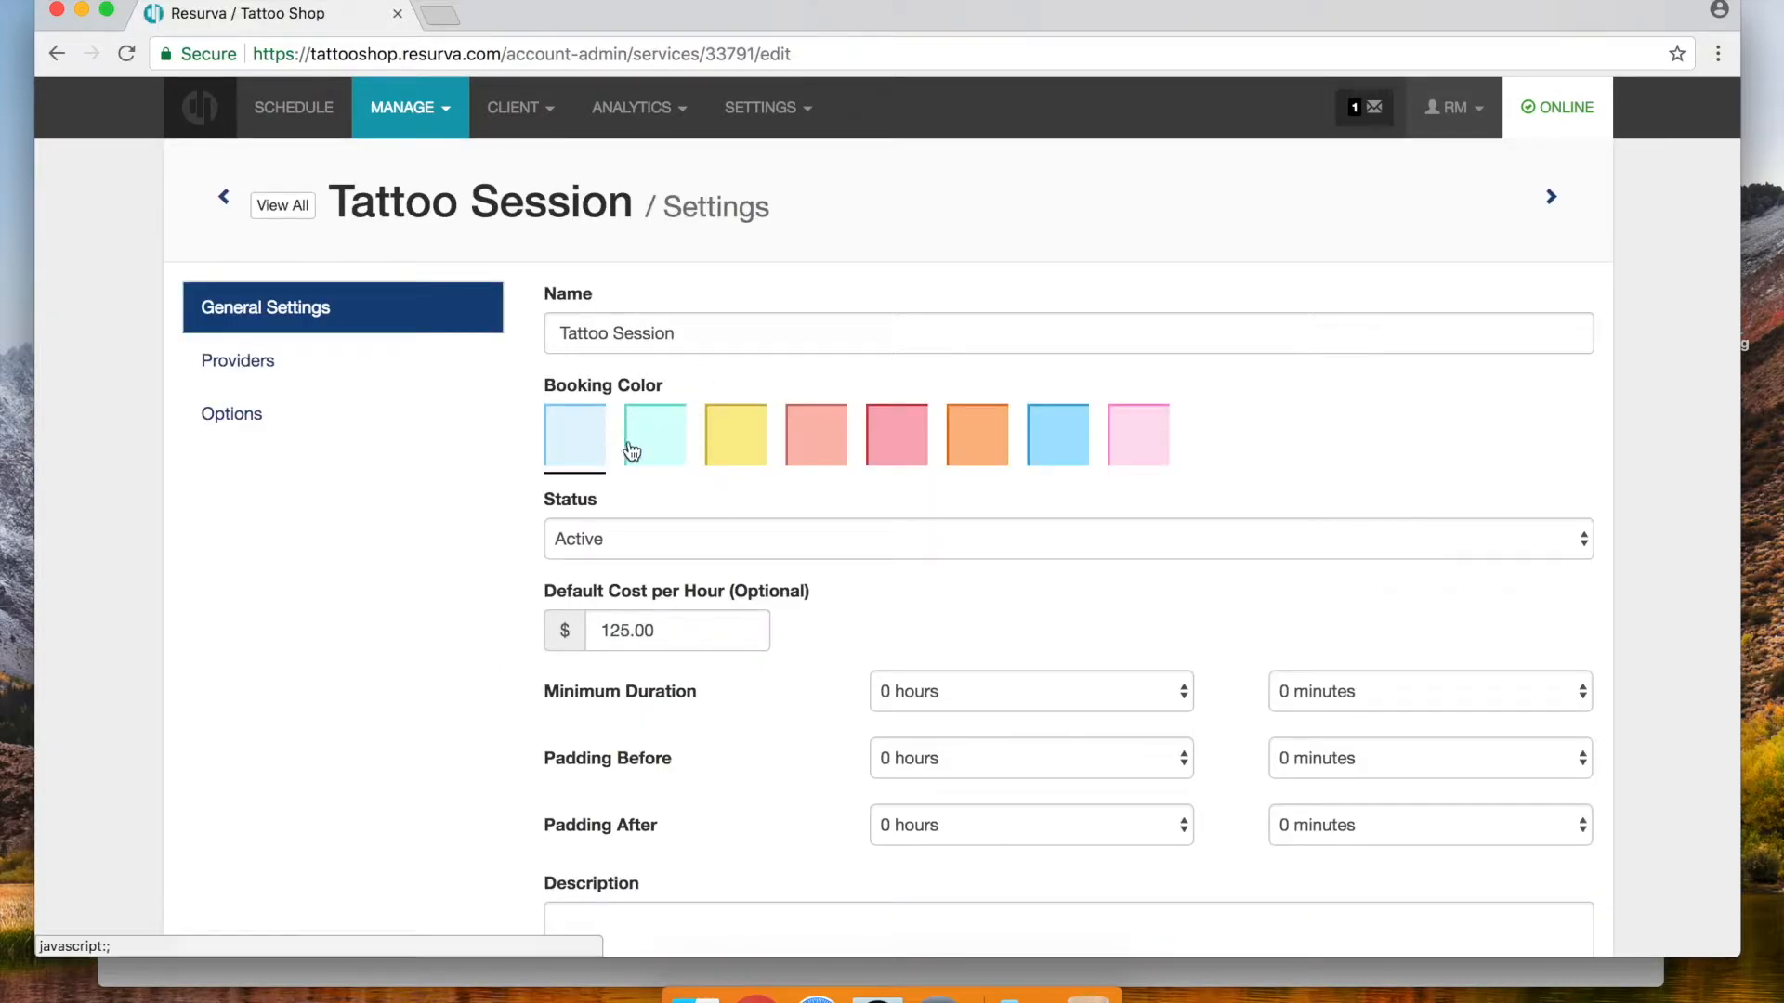
click(620, 469)
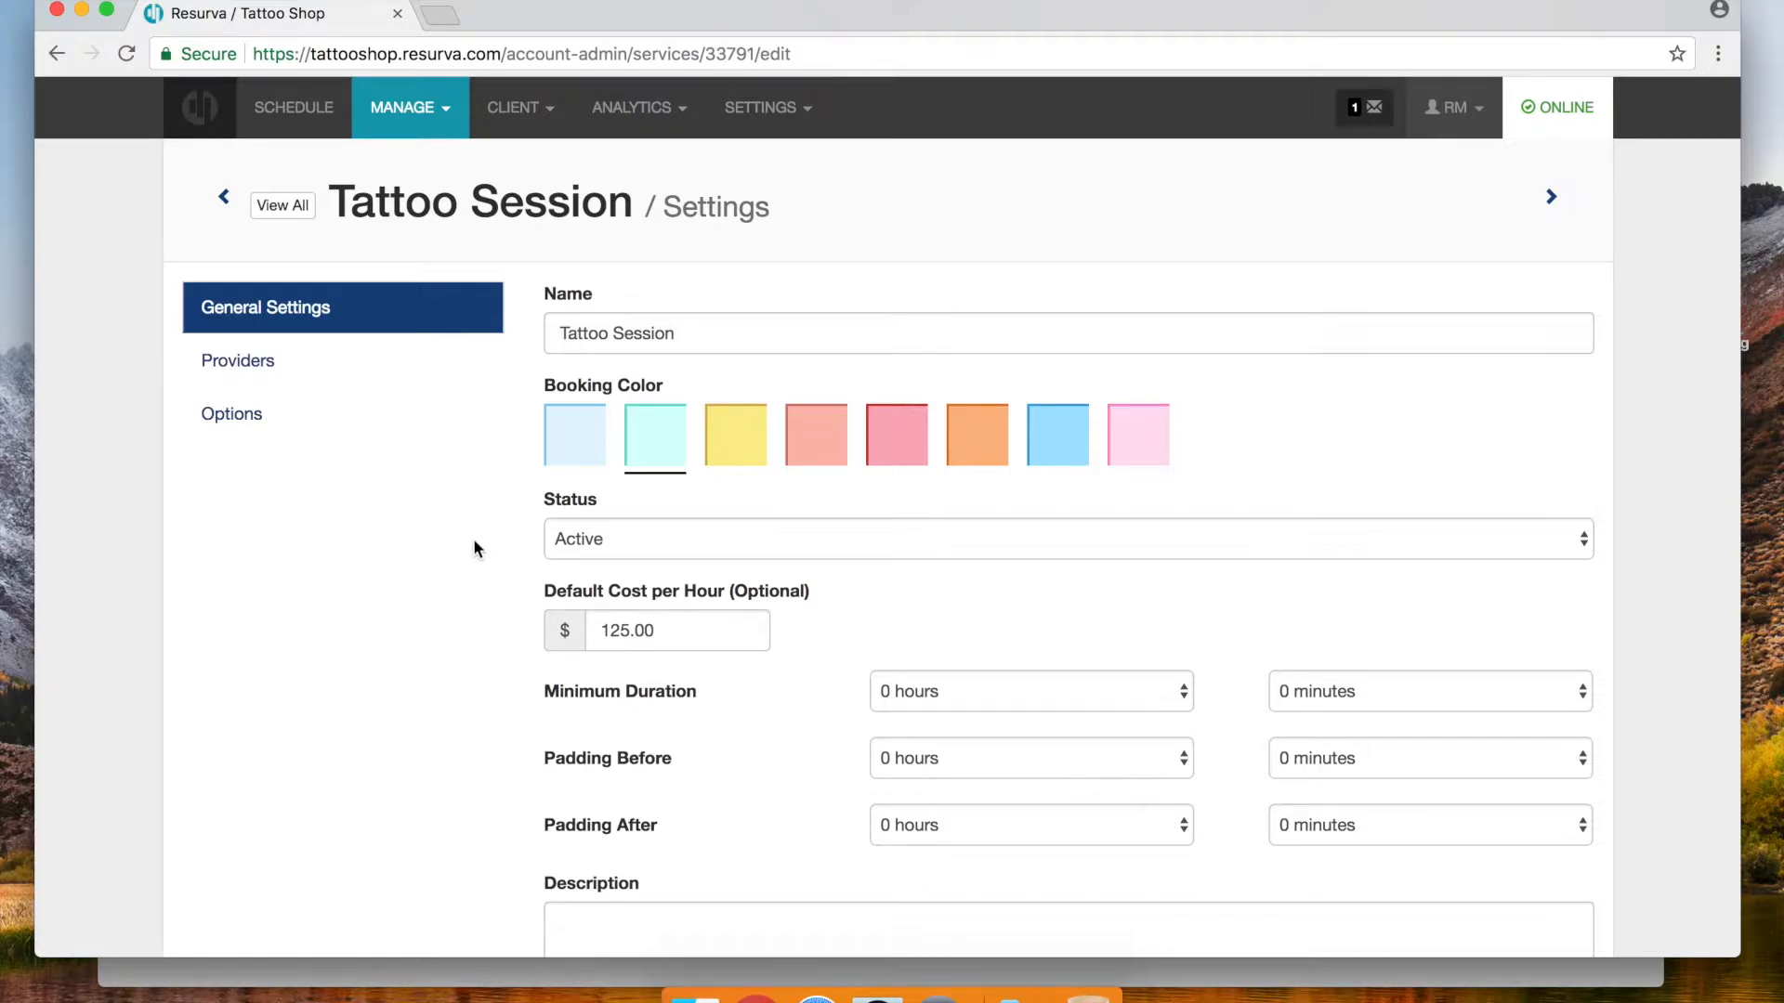
scroll(530, 517, down, 6)
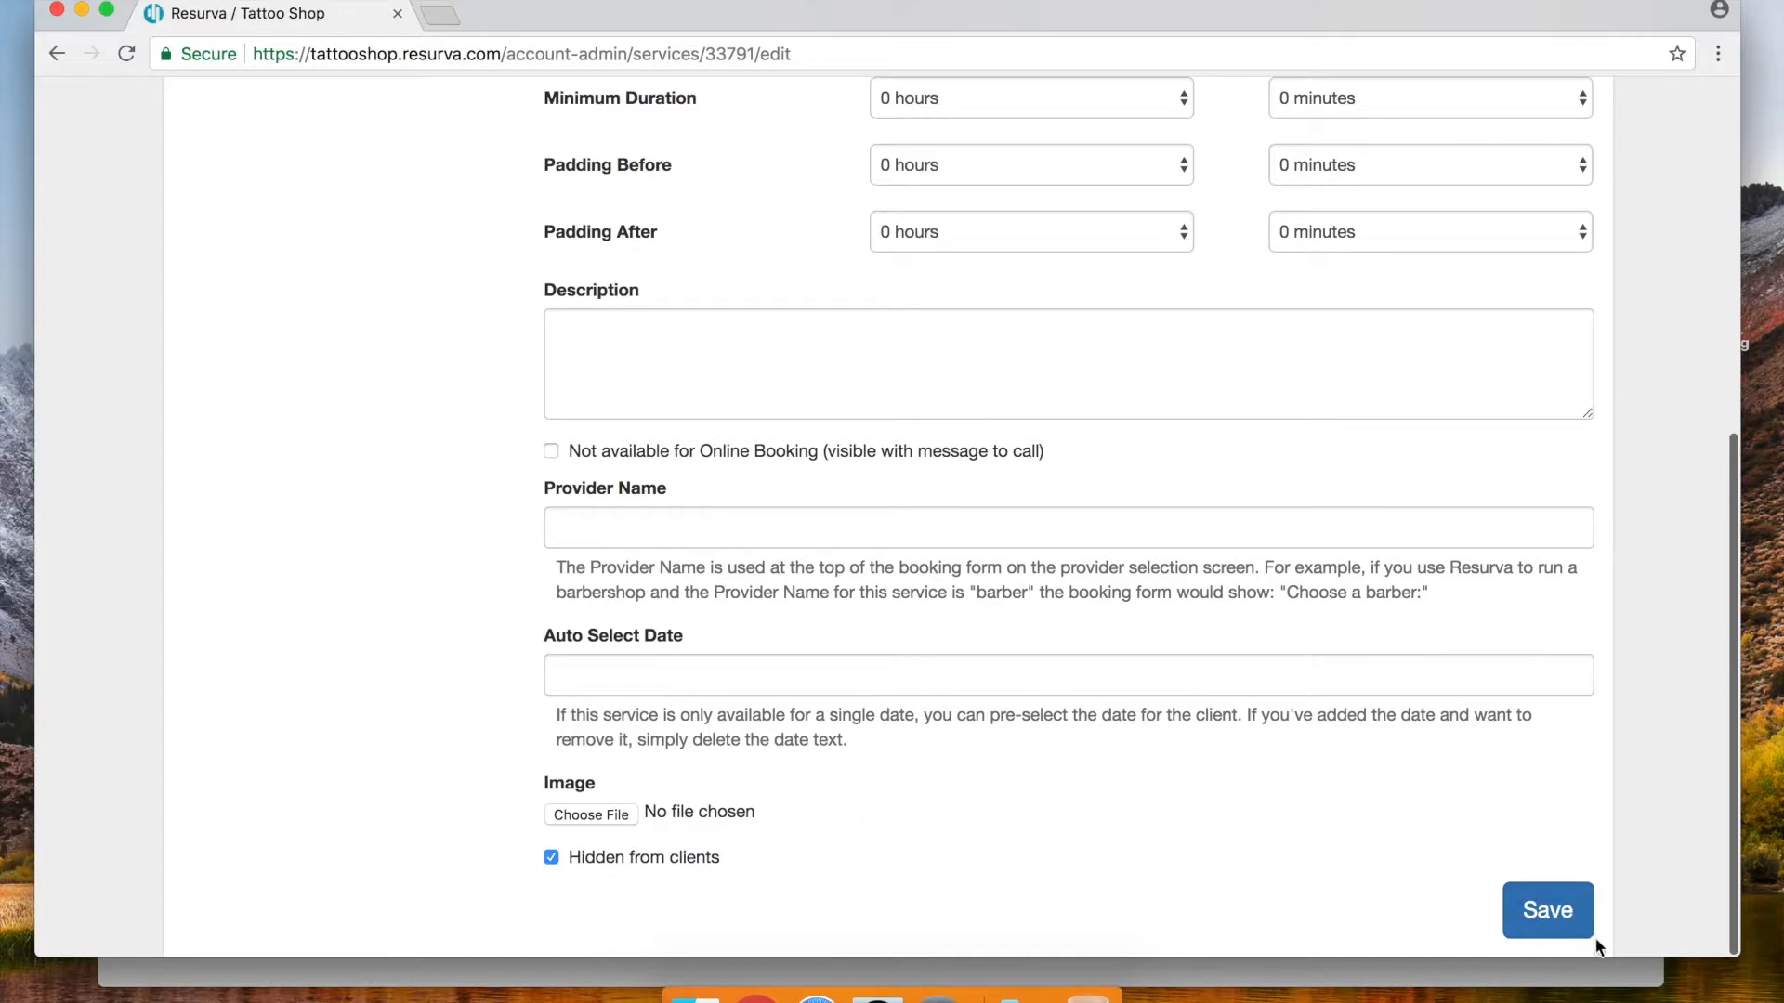
click(1520, 911)
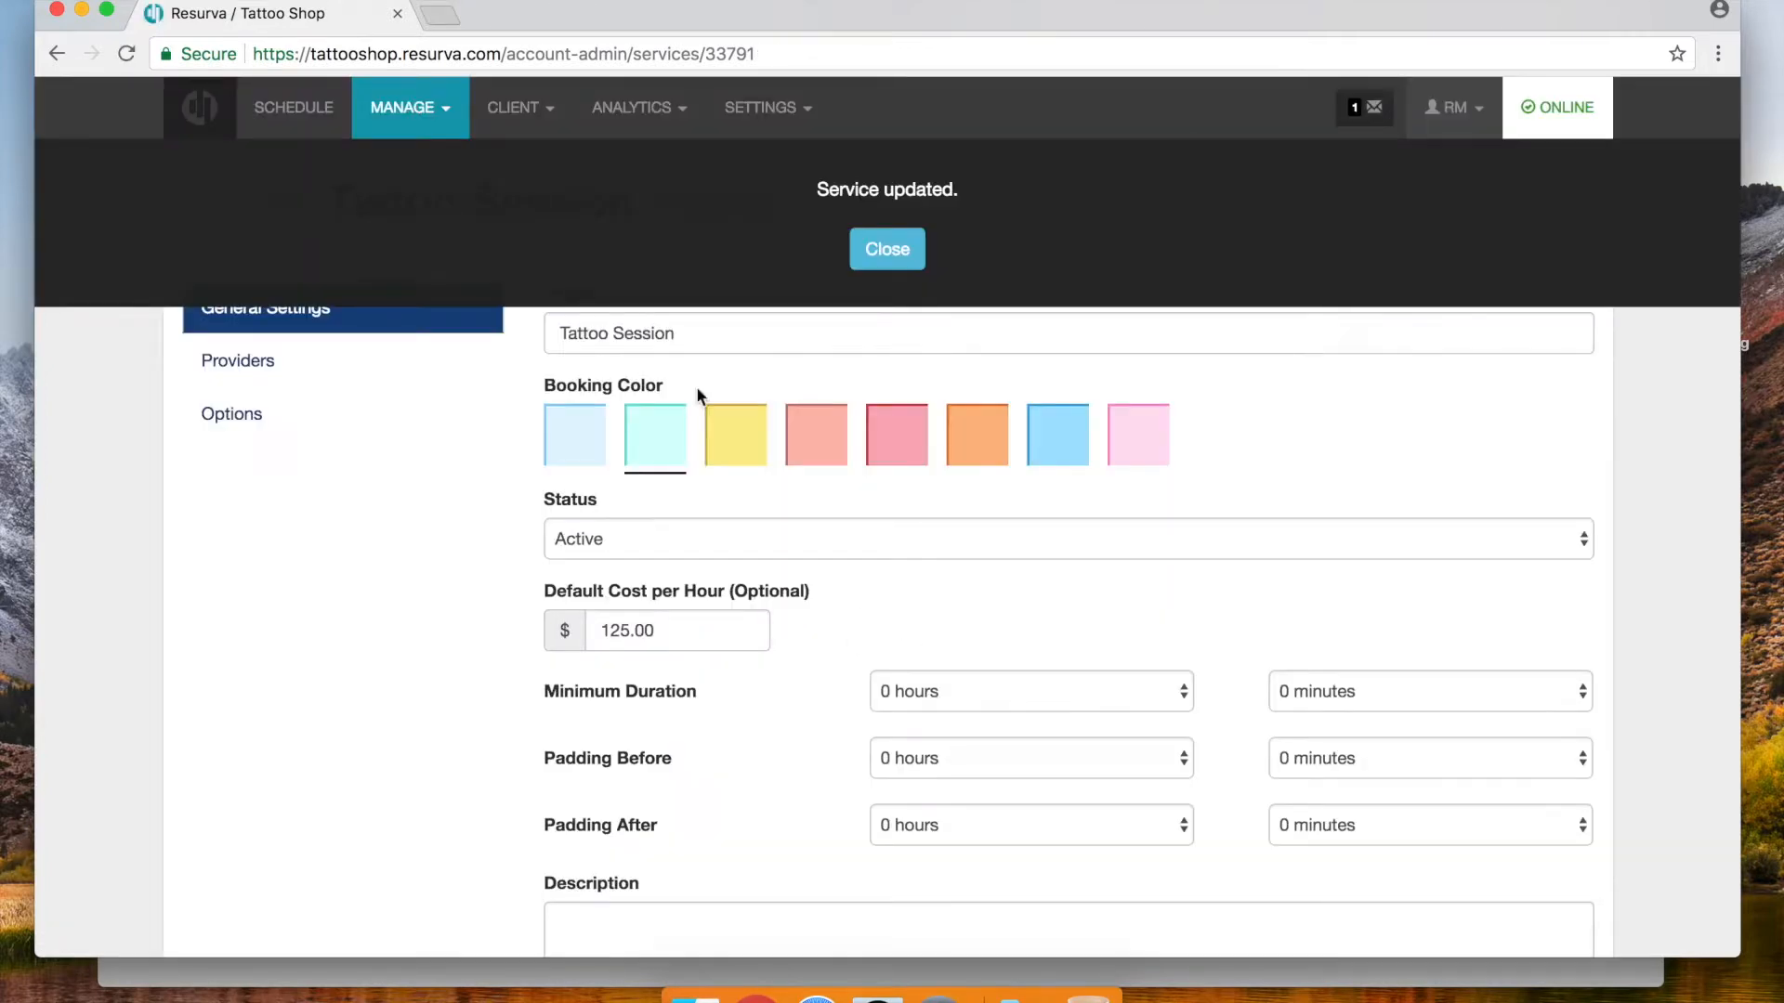
click(890, 253)
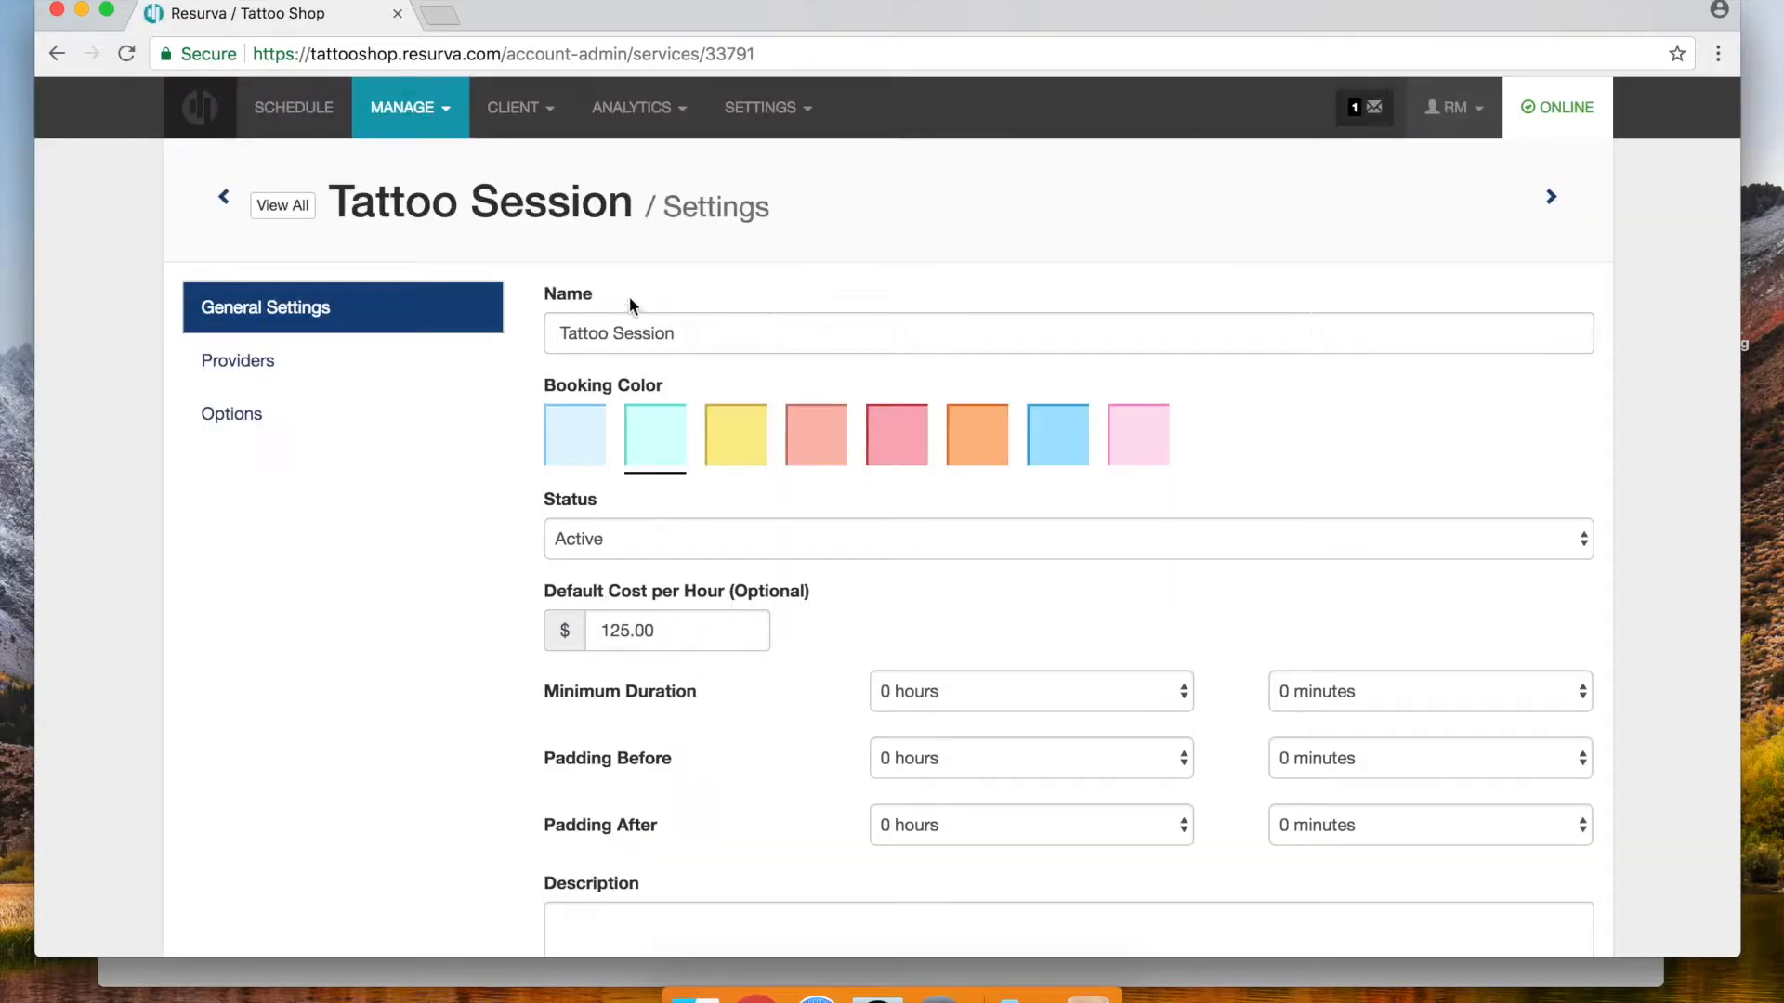
click(284, 210)
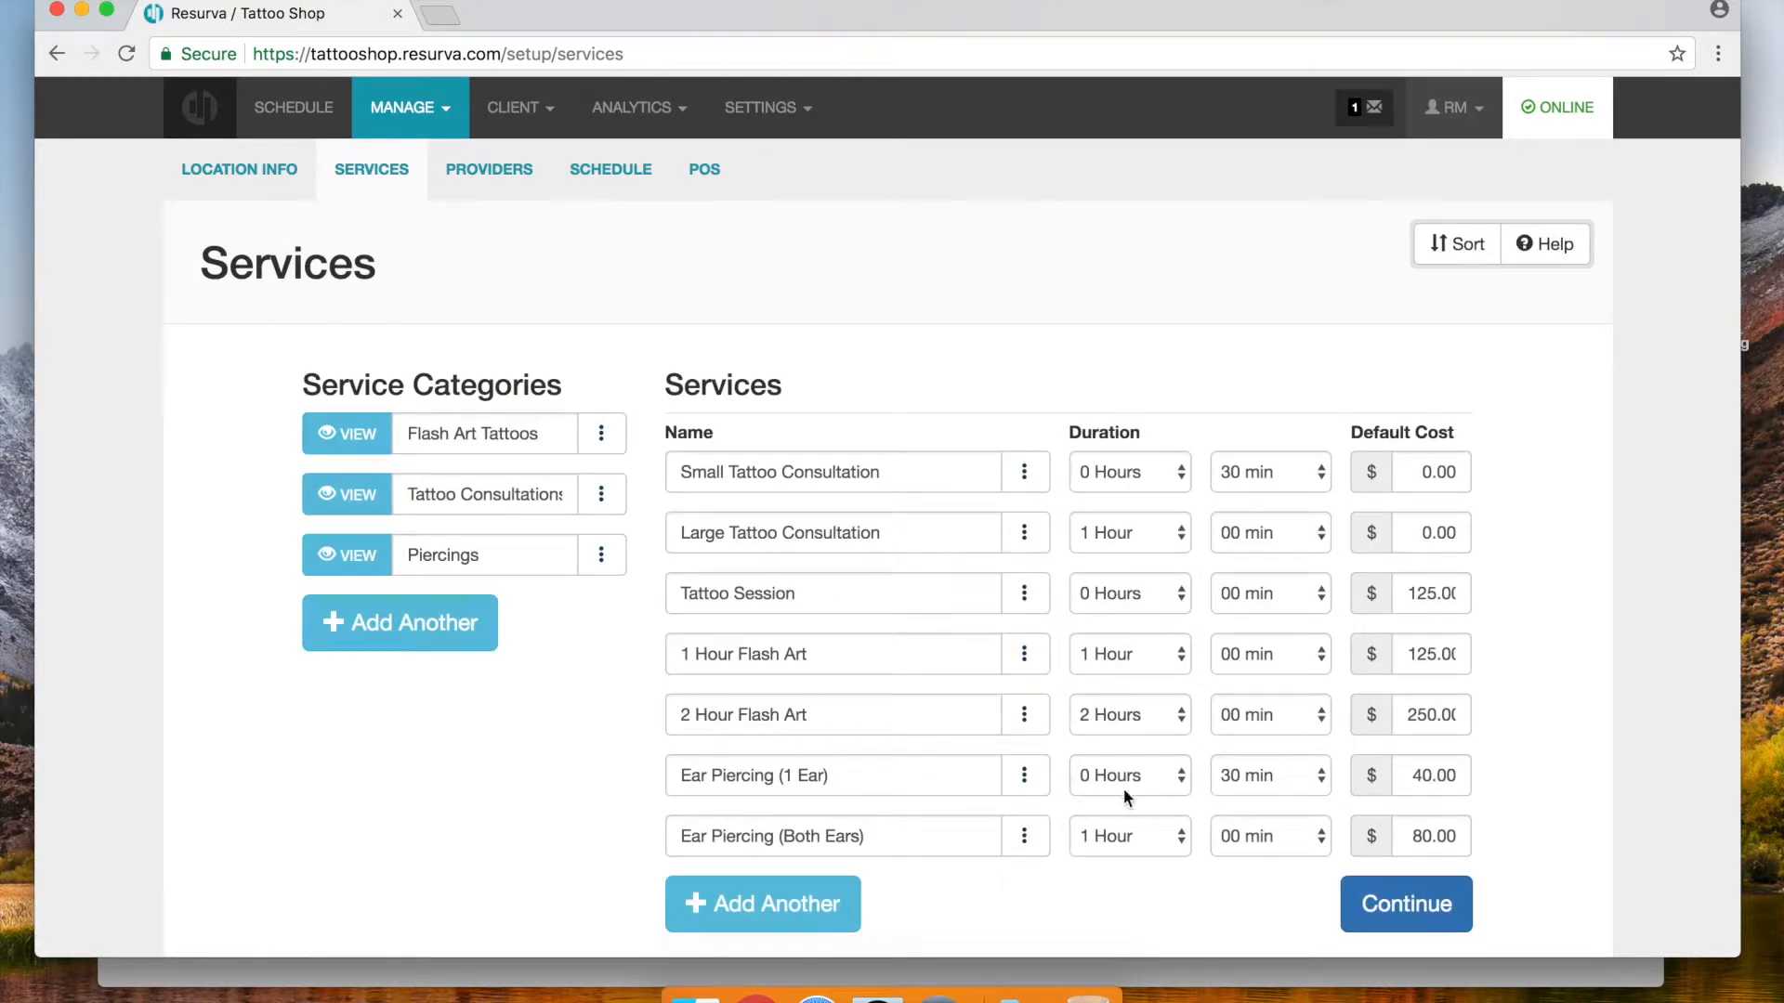
Set booking colours: yellow for 1 Hour Flash Art, salmon for 2 Hour Flash Art
click(1023, 653)
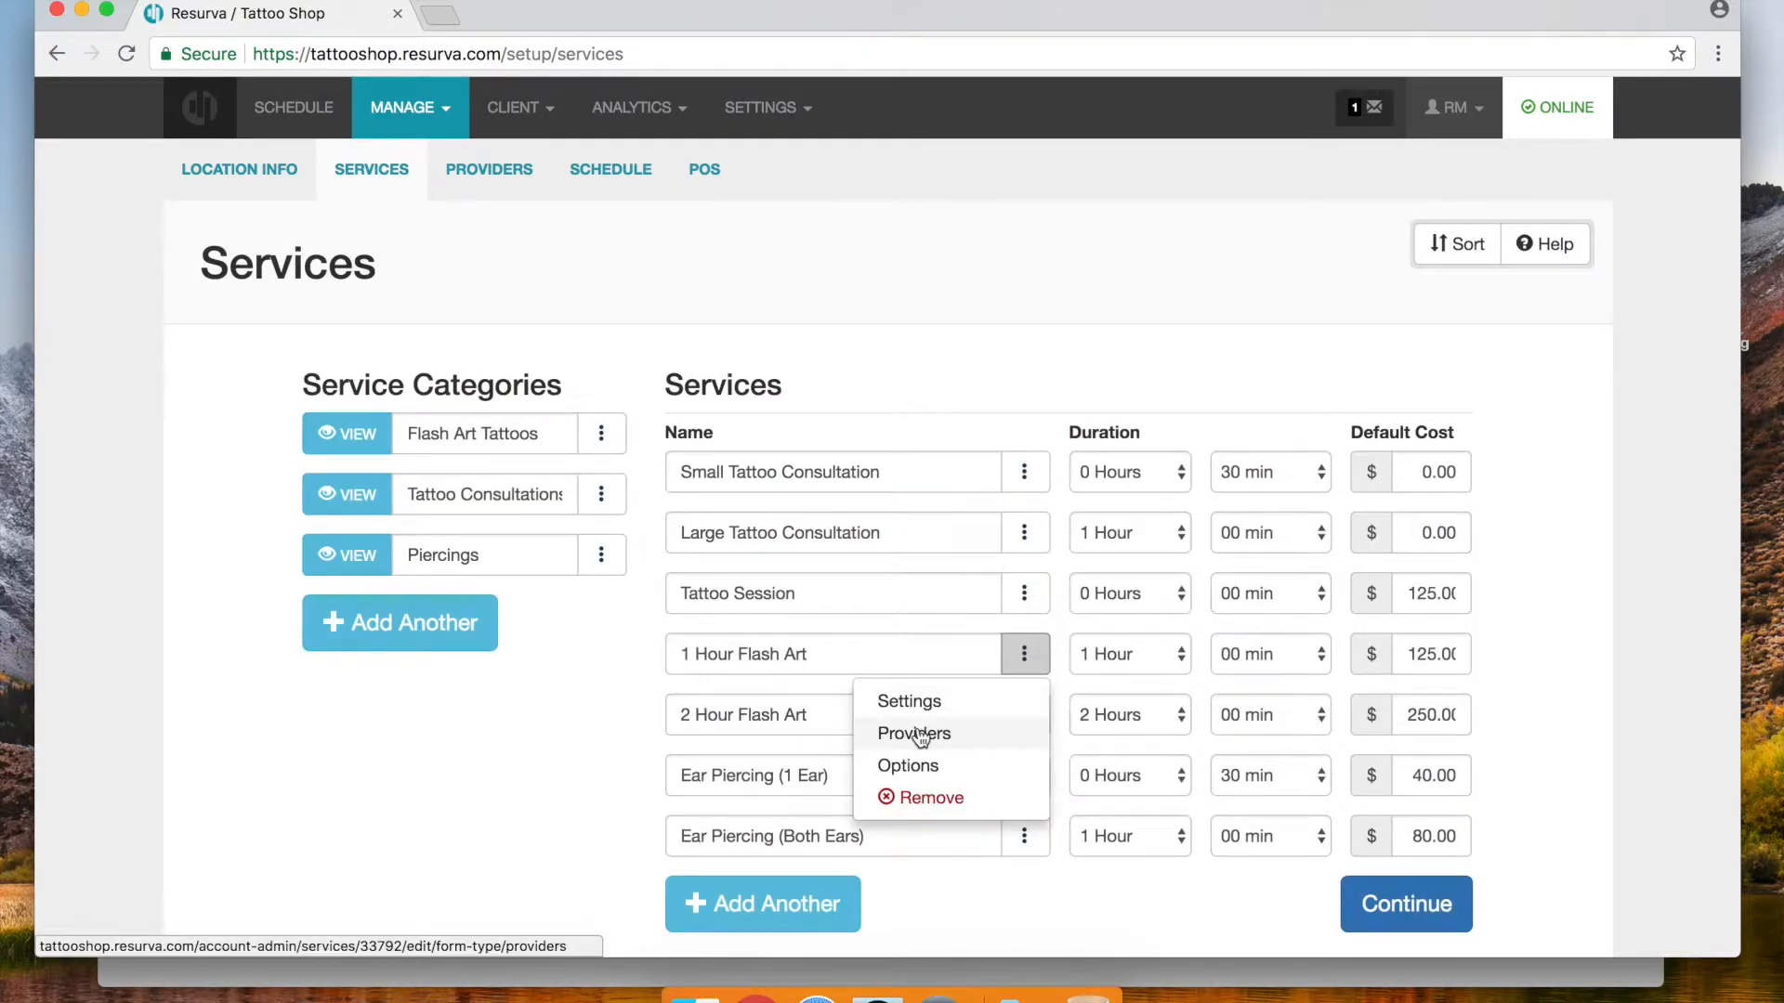
click(910, 704)
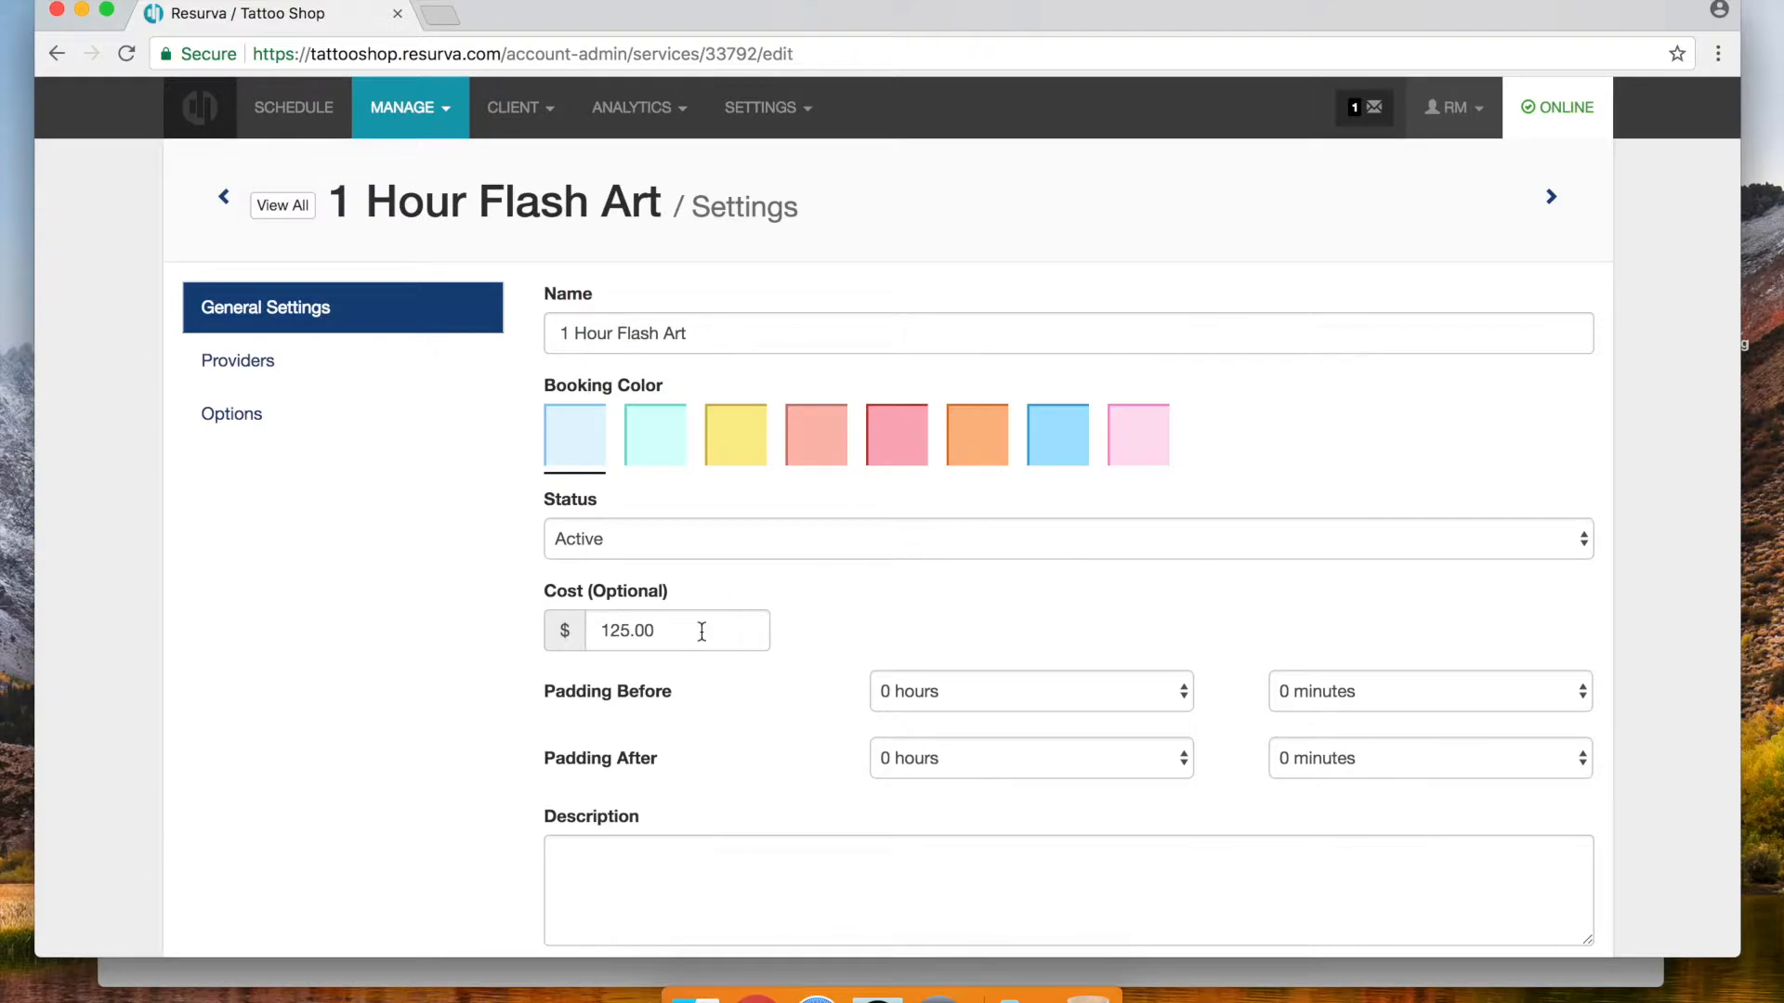
click(738, 440)
scroll(1558, 392, down, 6)
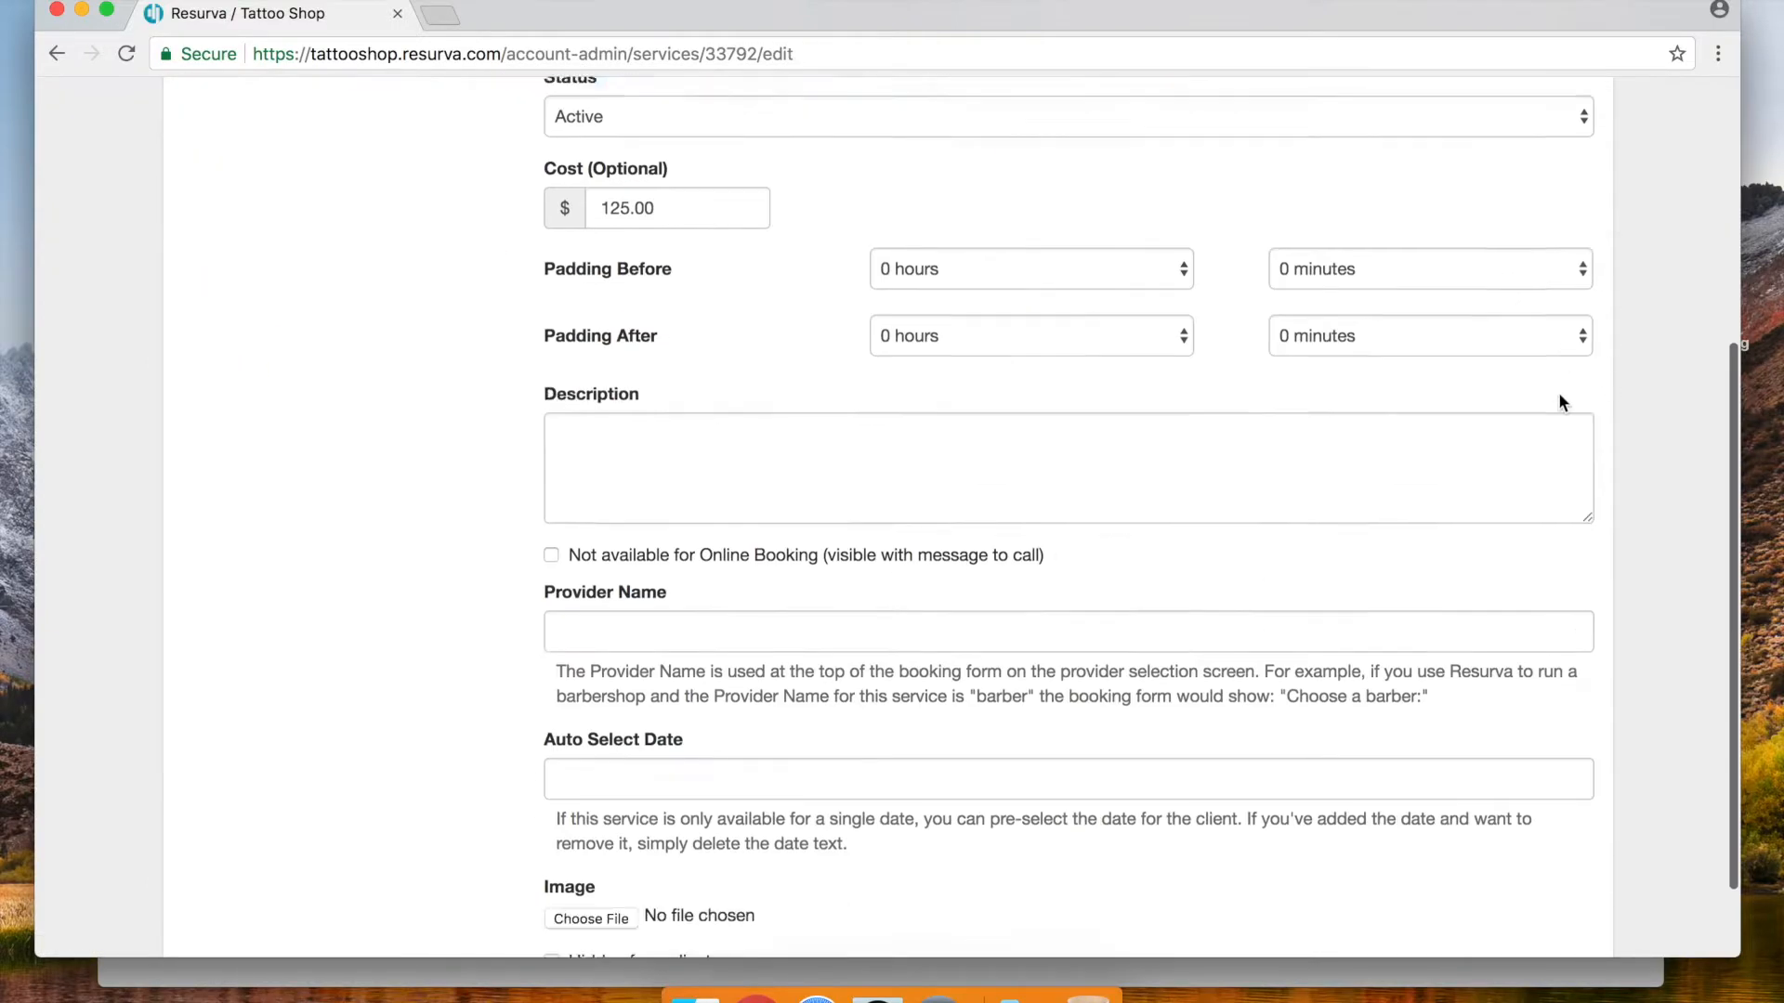
click(1542, 920)
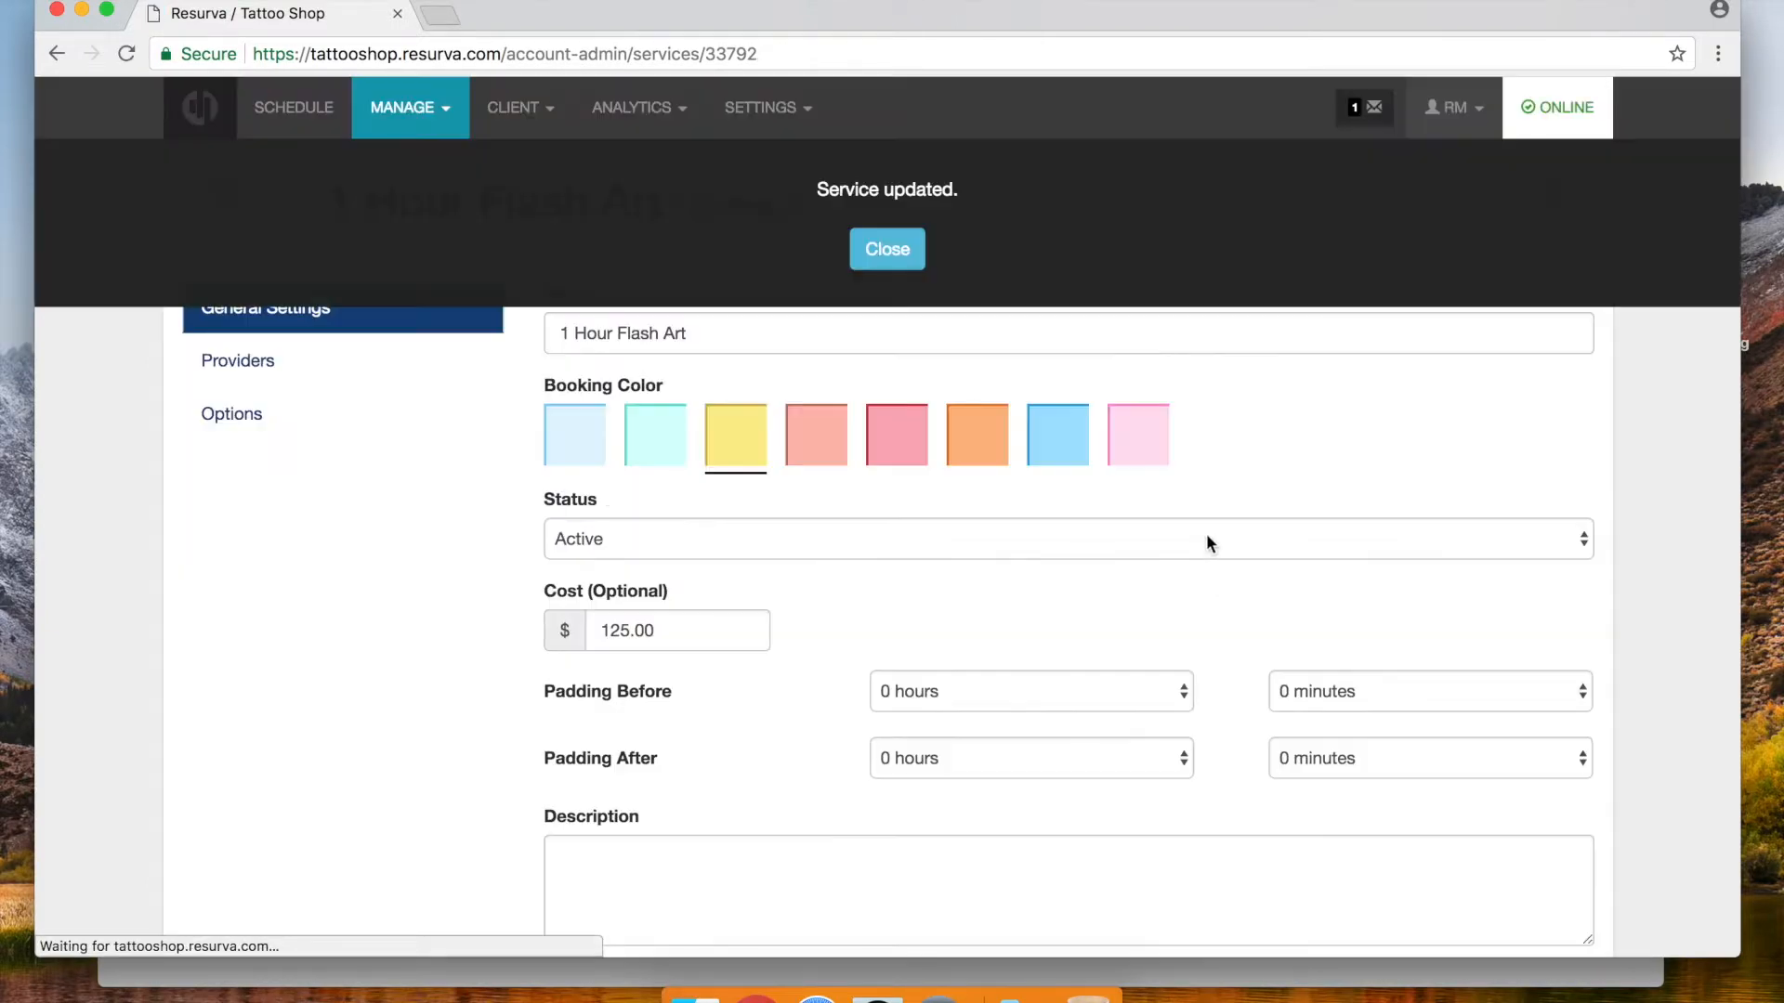
click(881, 249)
click(1551, 196)
click(816, 460)
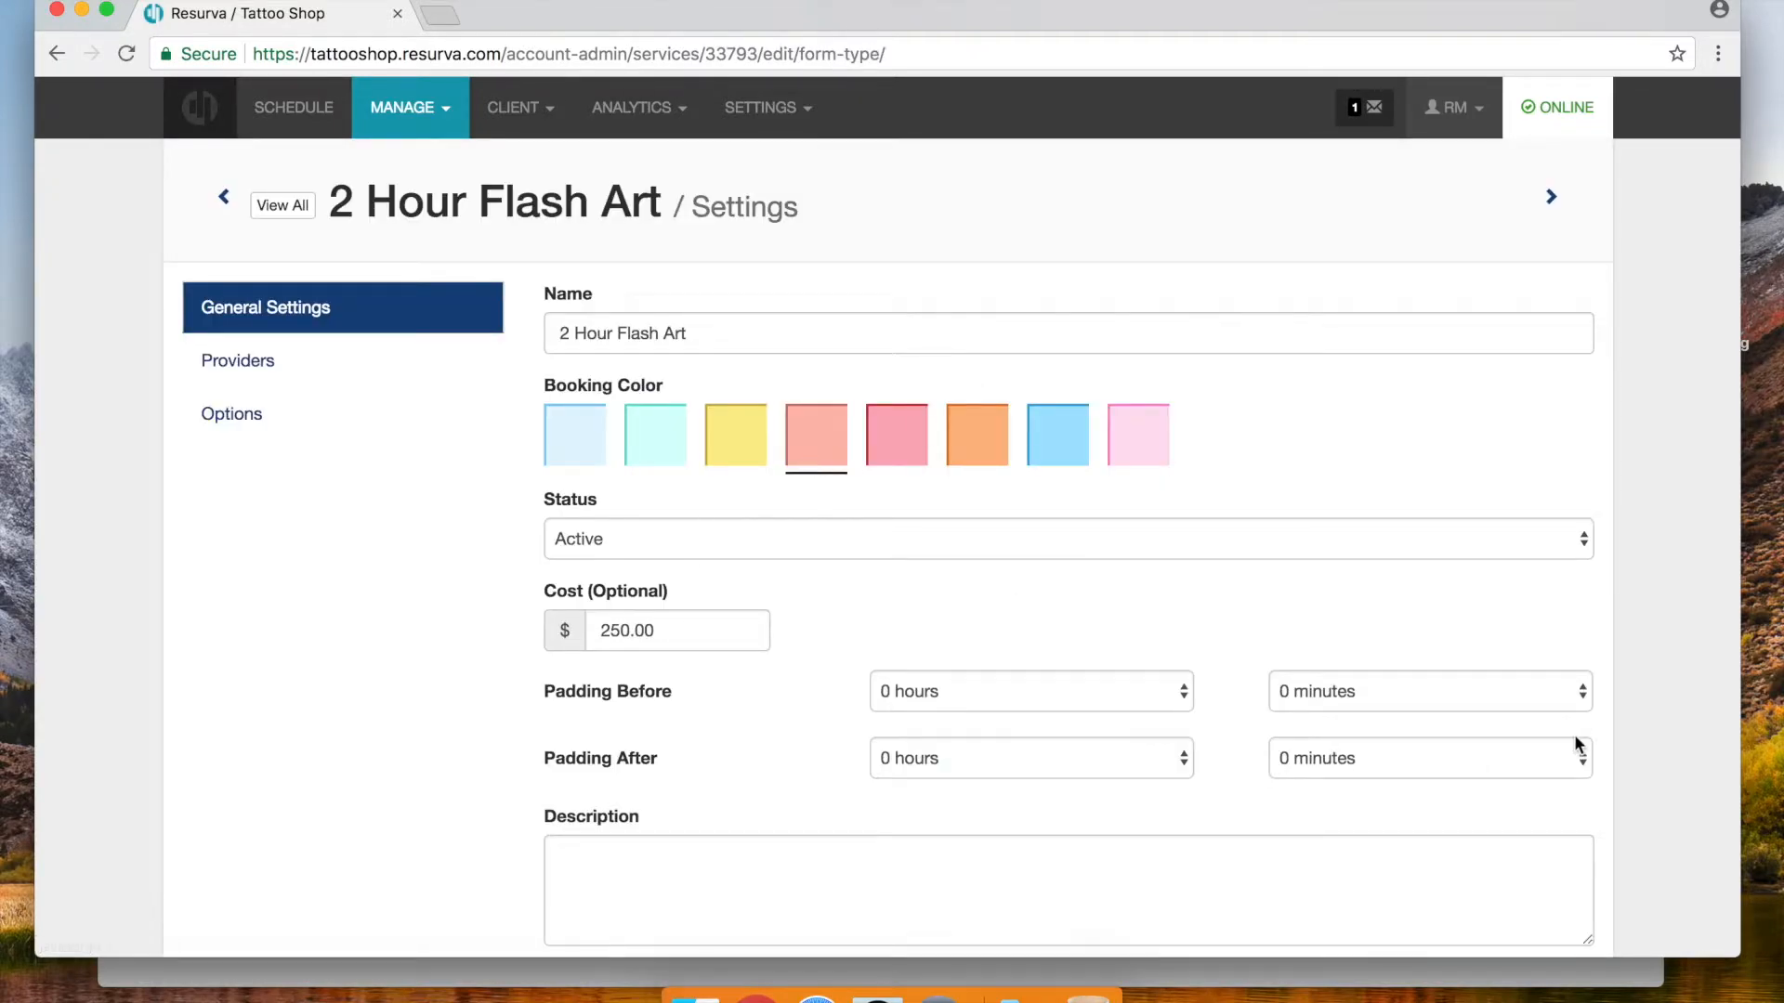
scroll(1575, 715, down, 5)
scroll(1542, 555, down, 1)
click(1533, 916)
click(885, 262)
Set booking colours: pink for Ear Piercing (1 Ear), orange for Ear Piercing (Both Ears)
click(1551, 200)
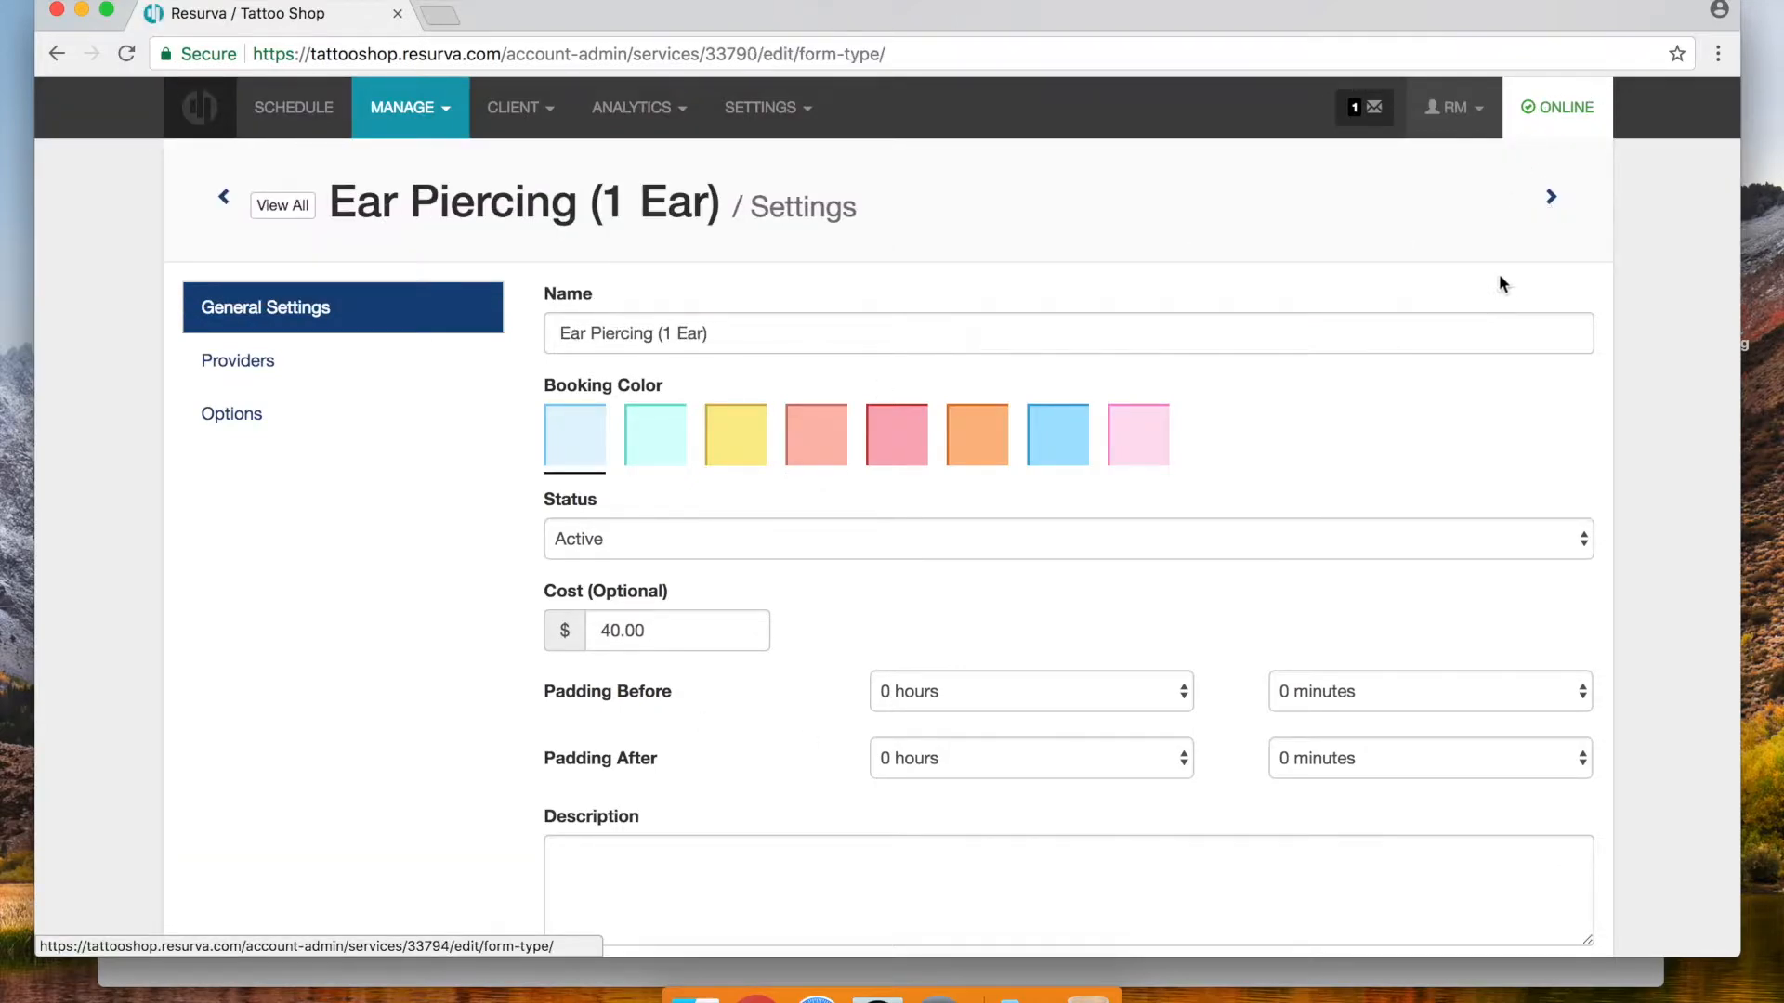
click(915, 448)
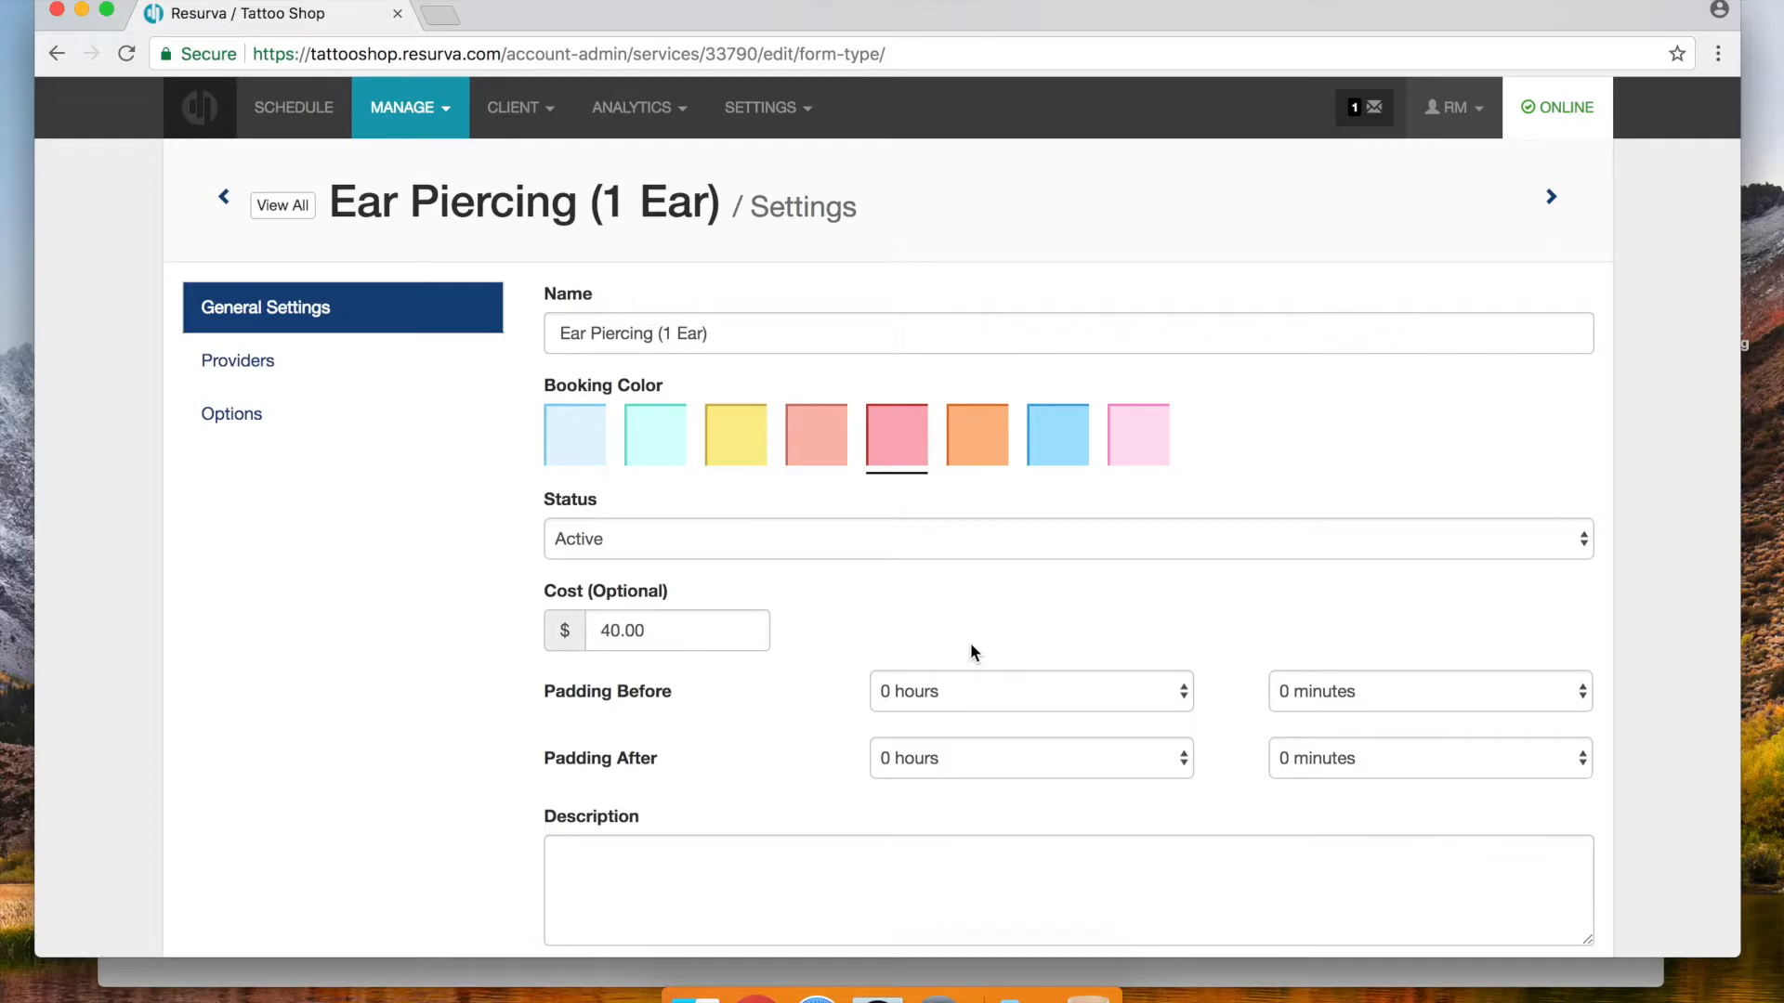
scroll(970, 643, down, 6)
click(1544, 903)
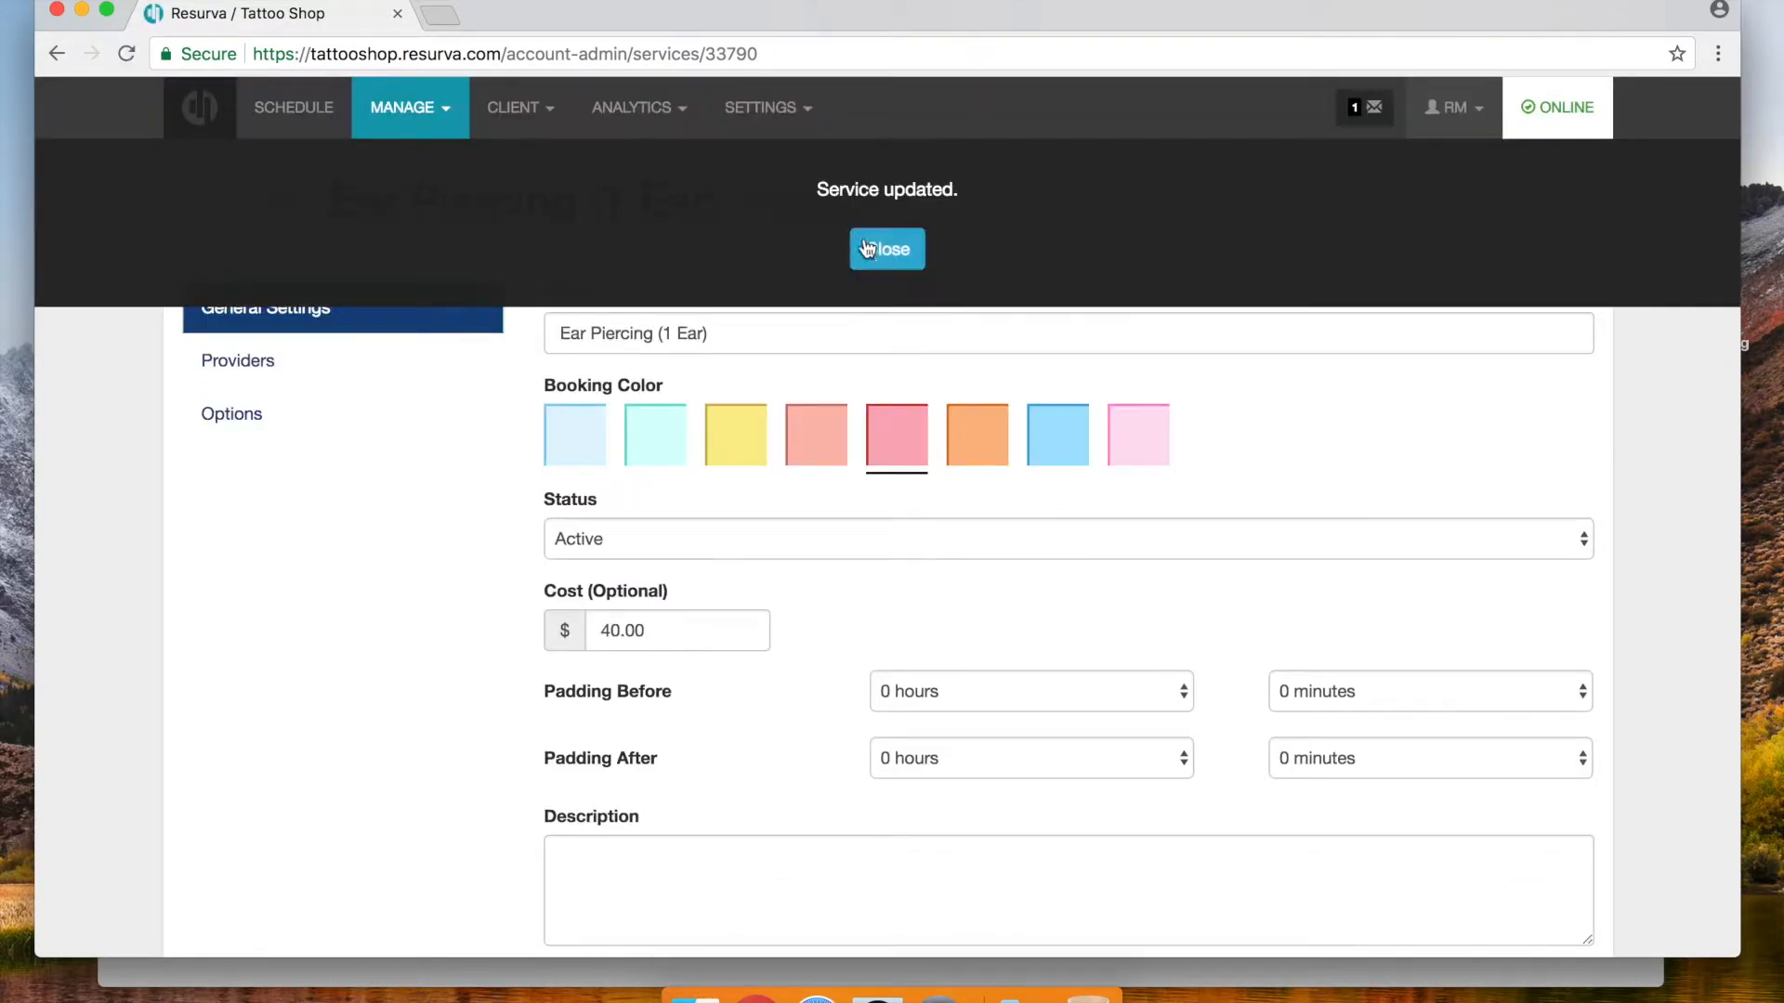
click(914, 246)
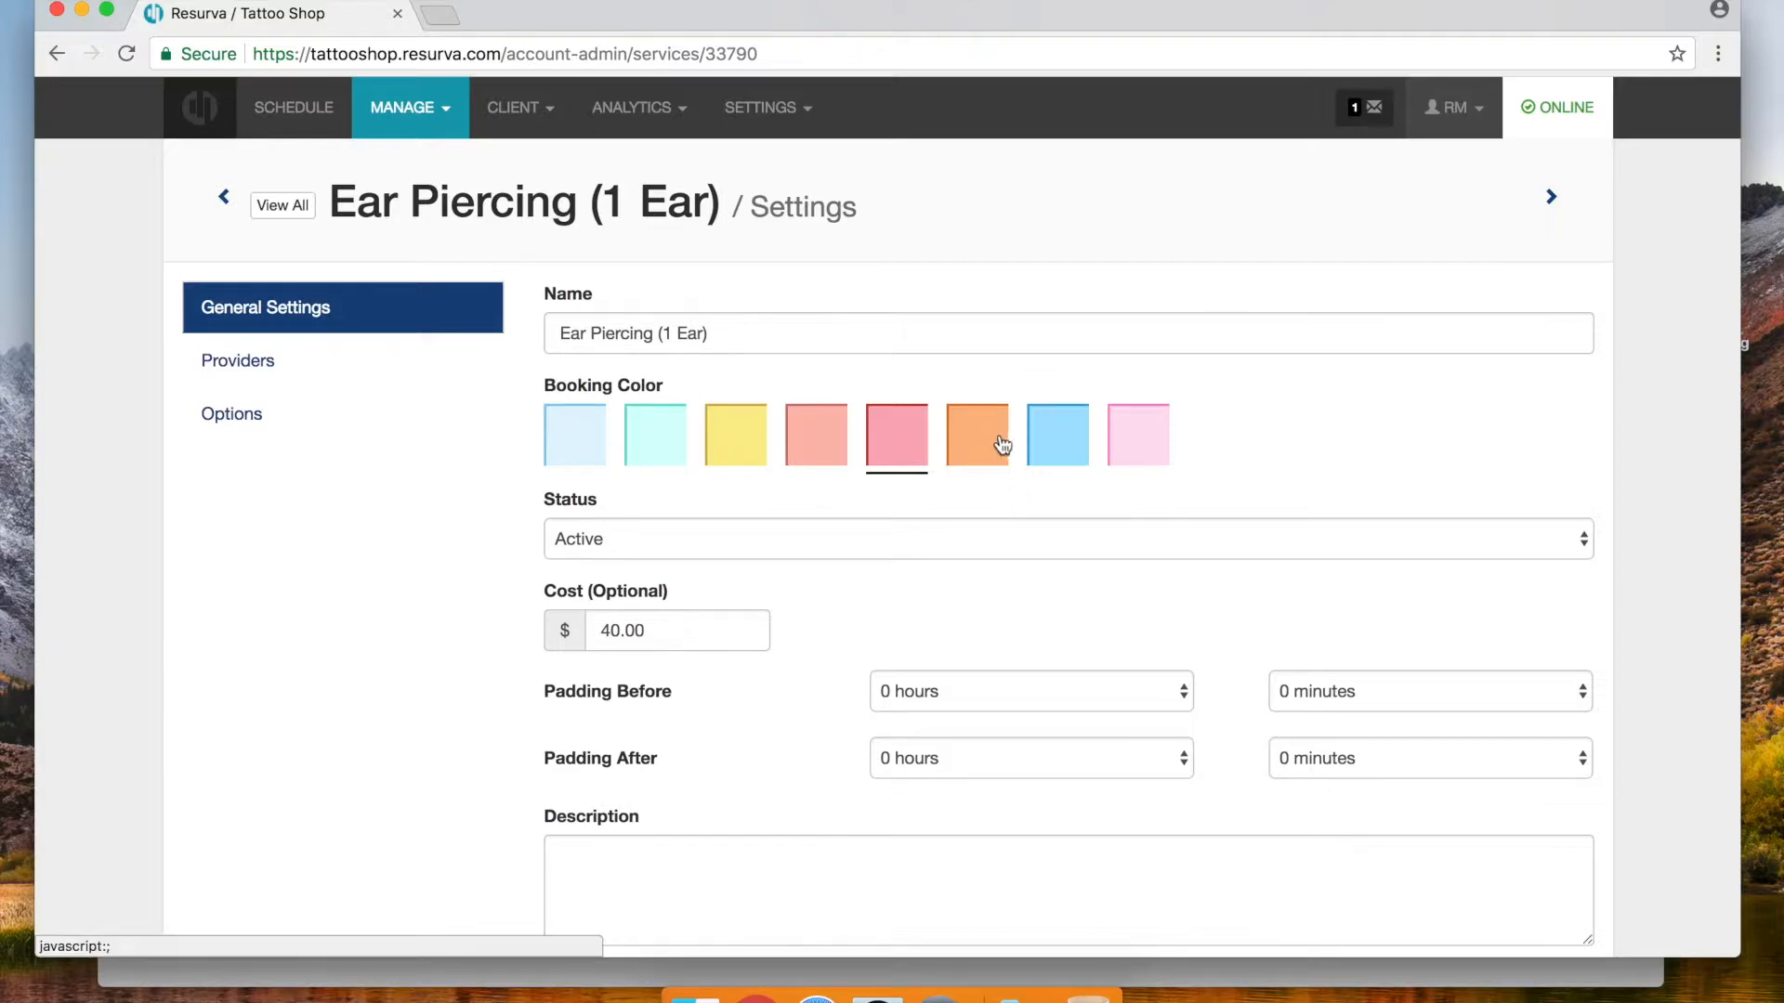
click(1551, 196)
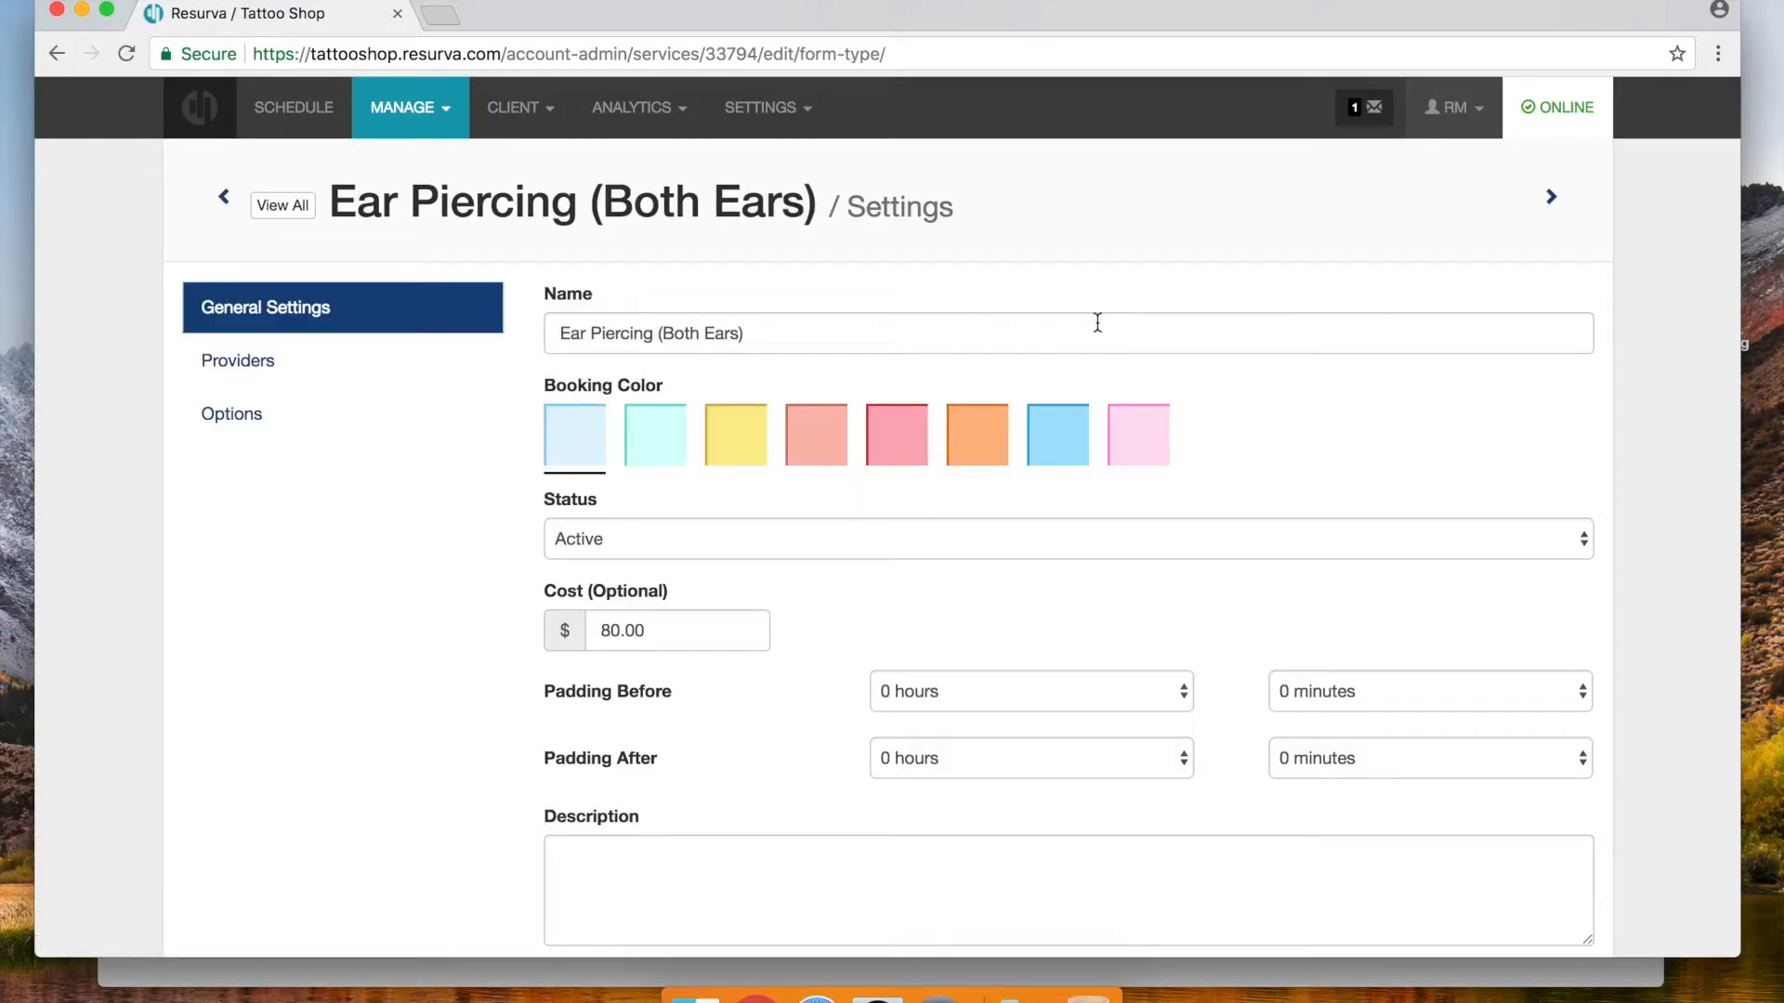
scroll(1075, 518, down, 5)
scroll(1073, 518, down, 2)
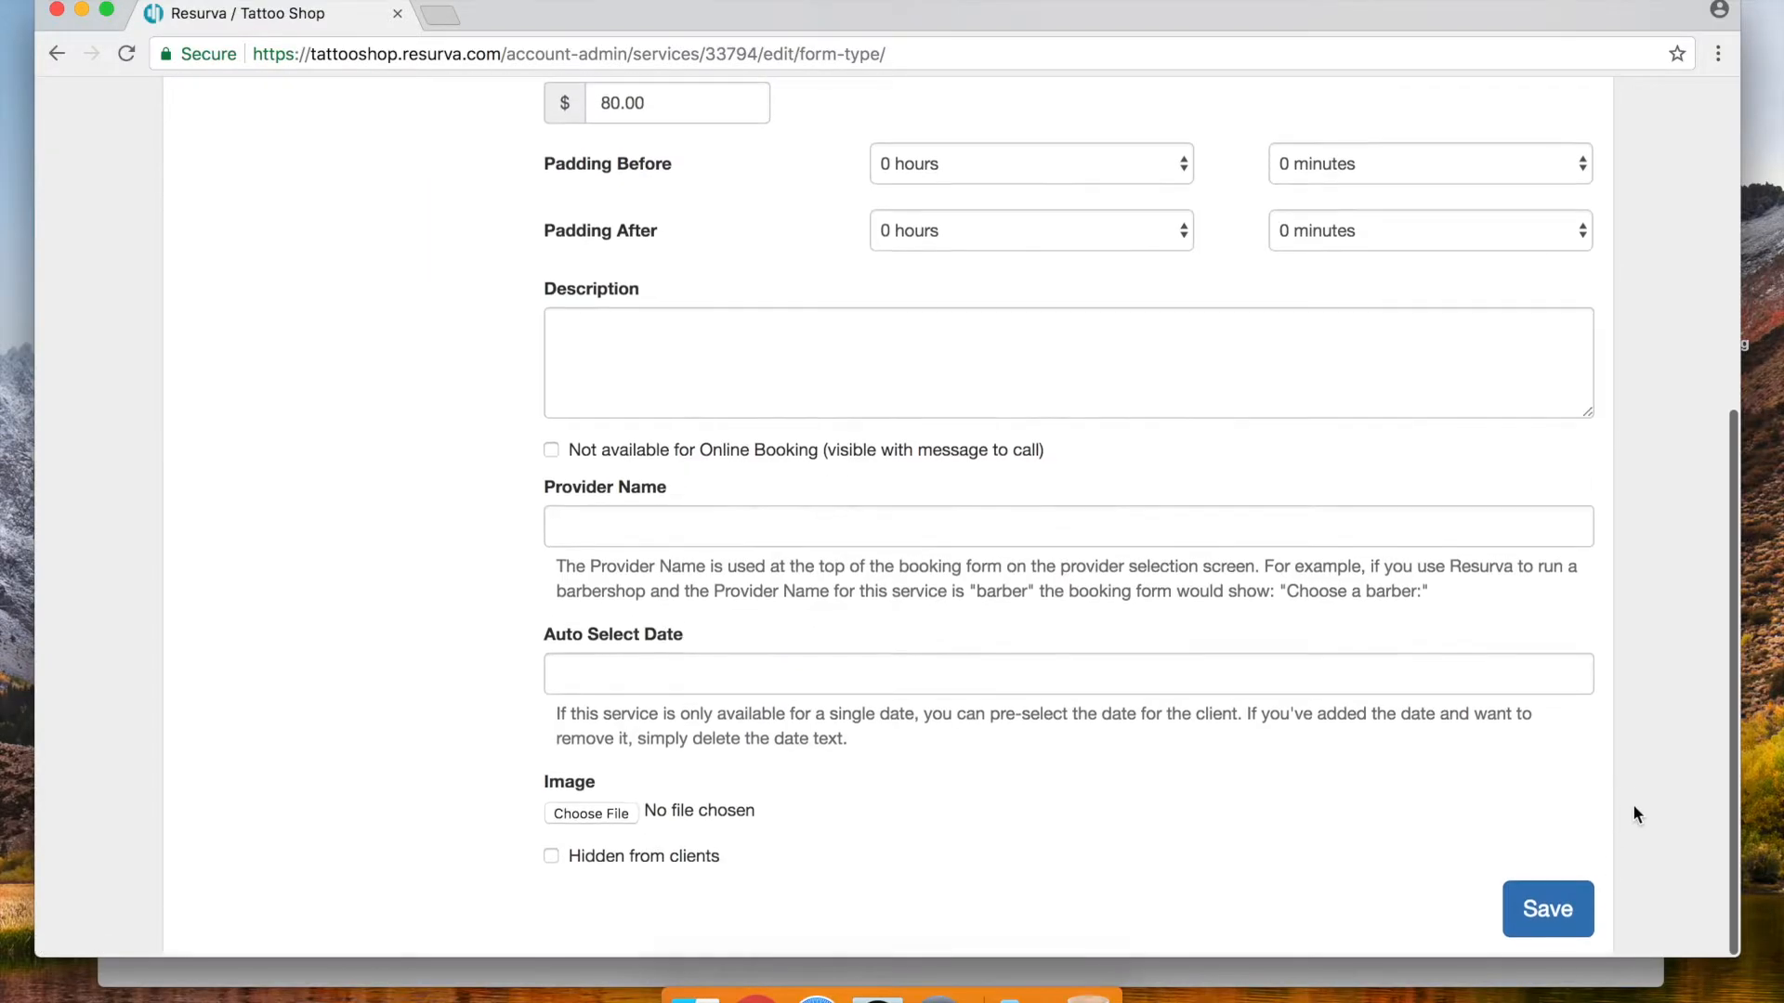
click(1527, 933)
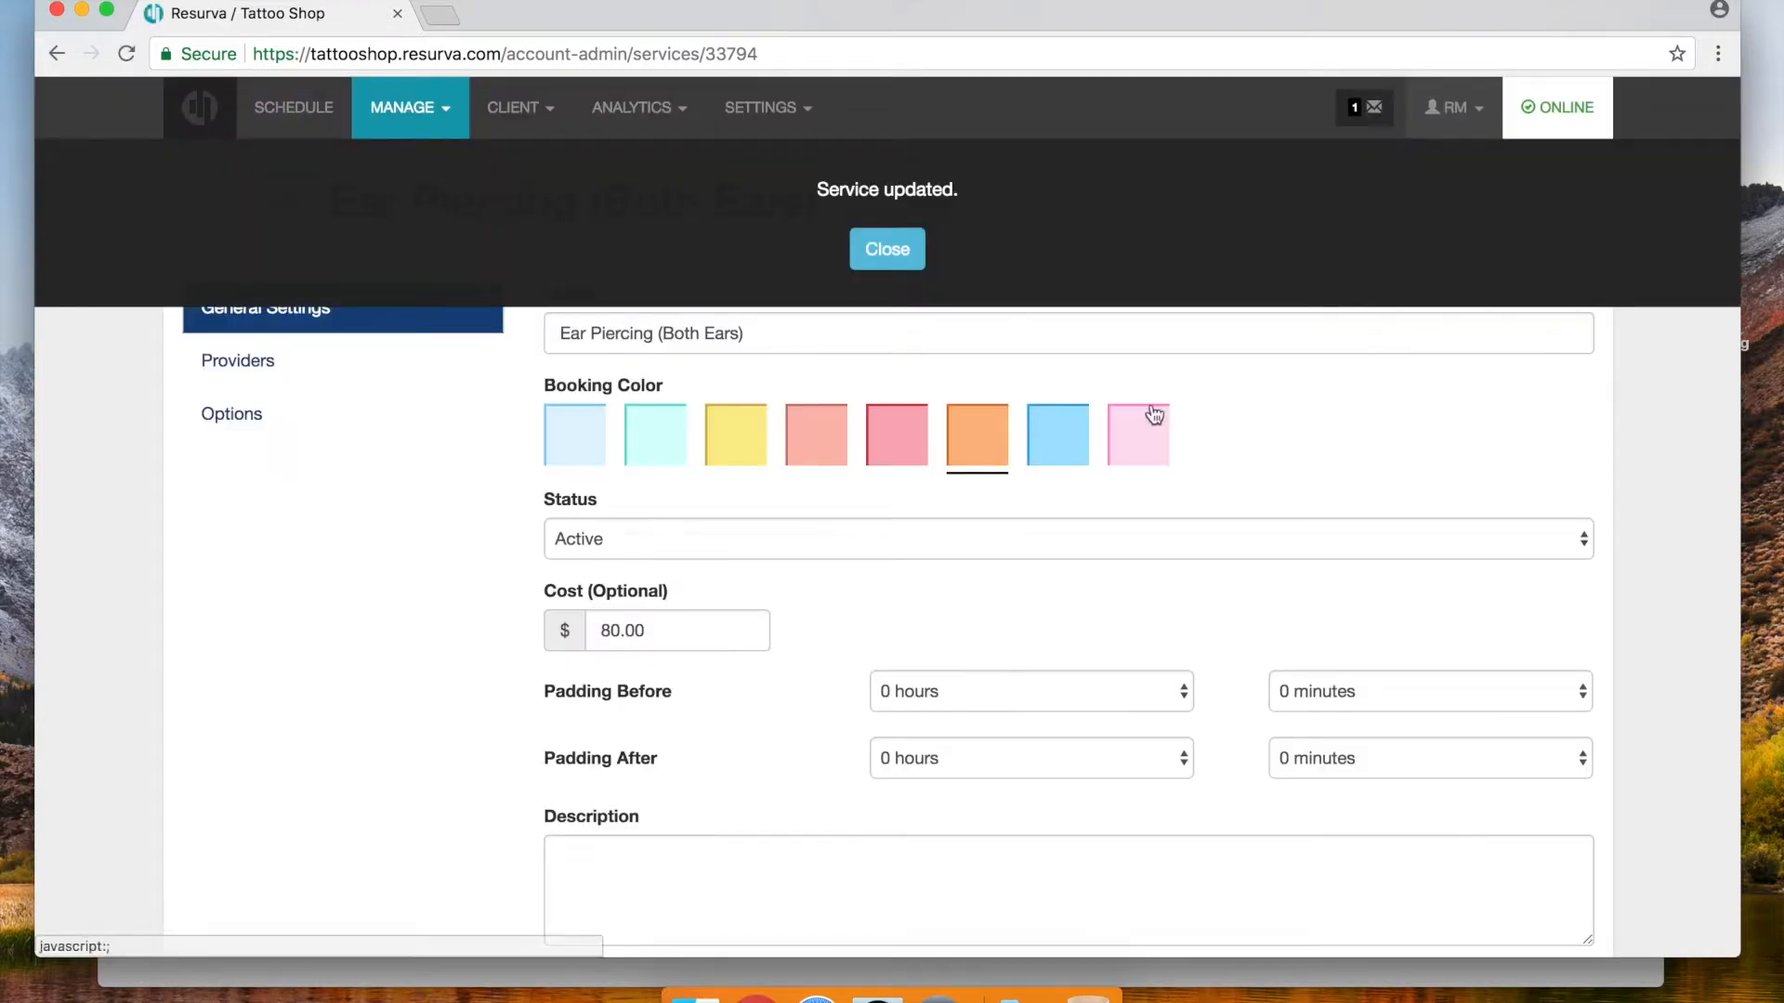
click(887, 249)
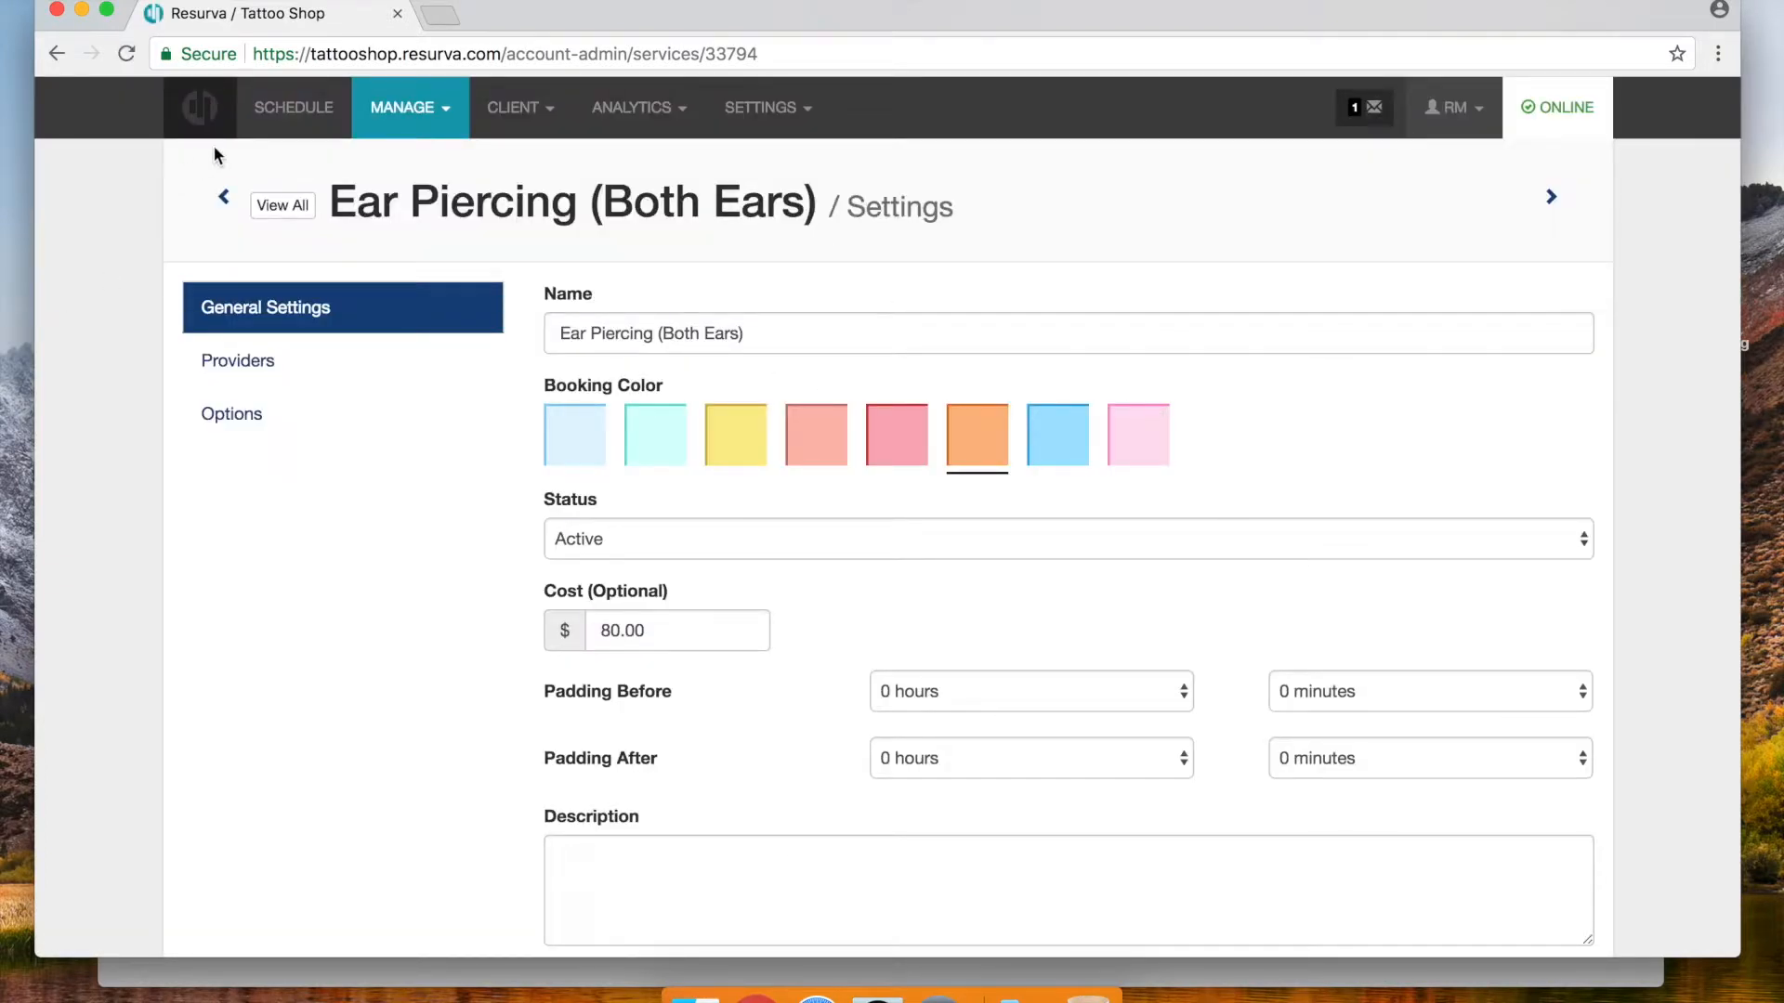
click(292, 112)
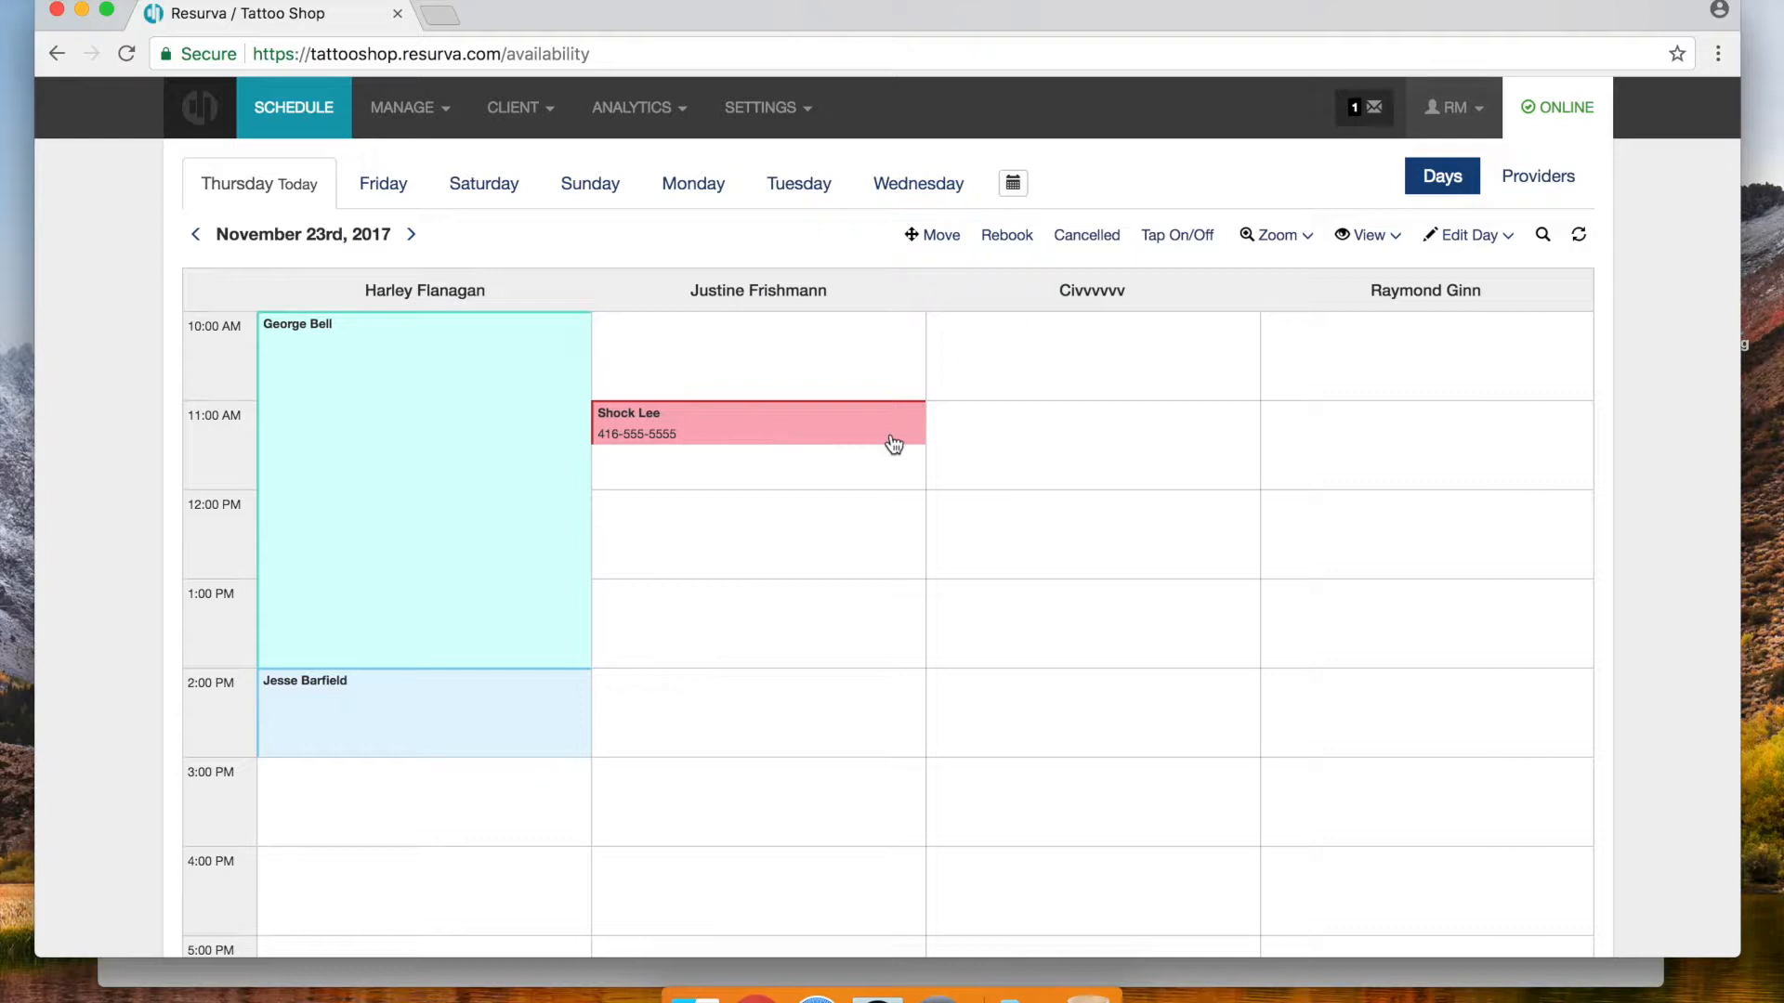
Go from the Services setup page on to the Providers setup page
click(413, 112)
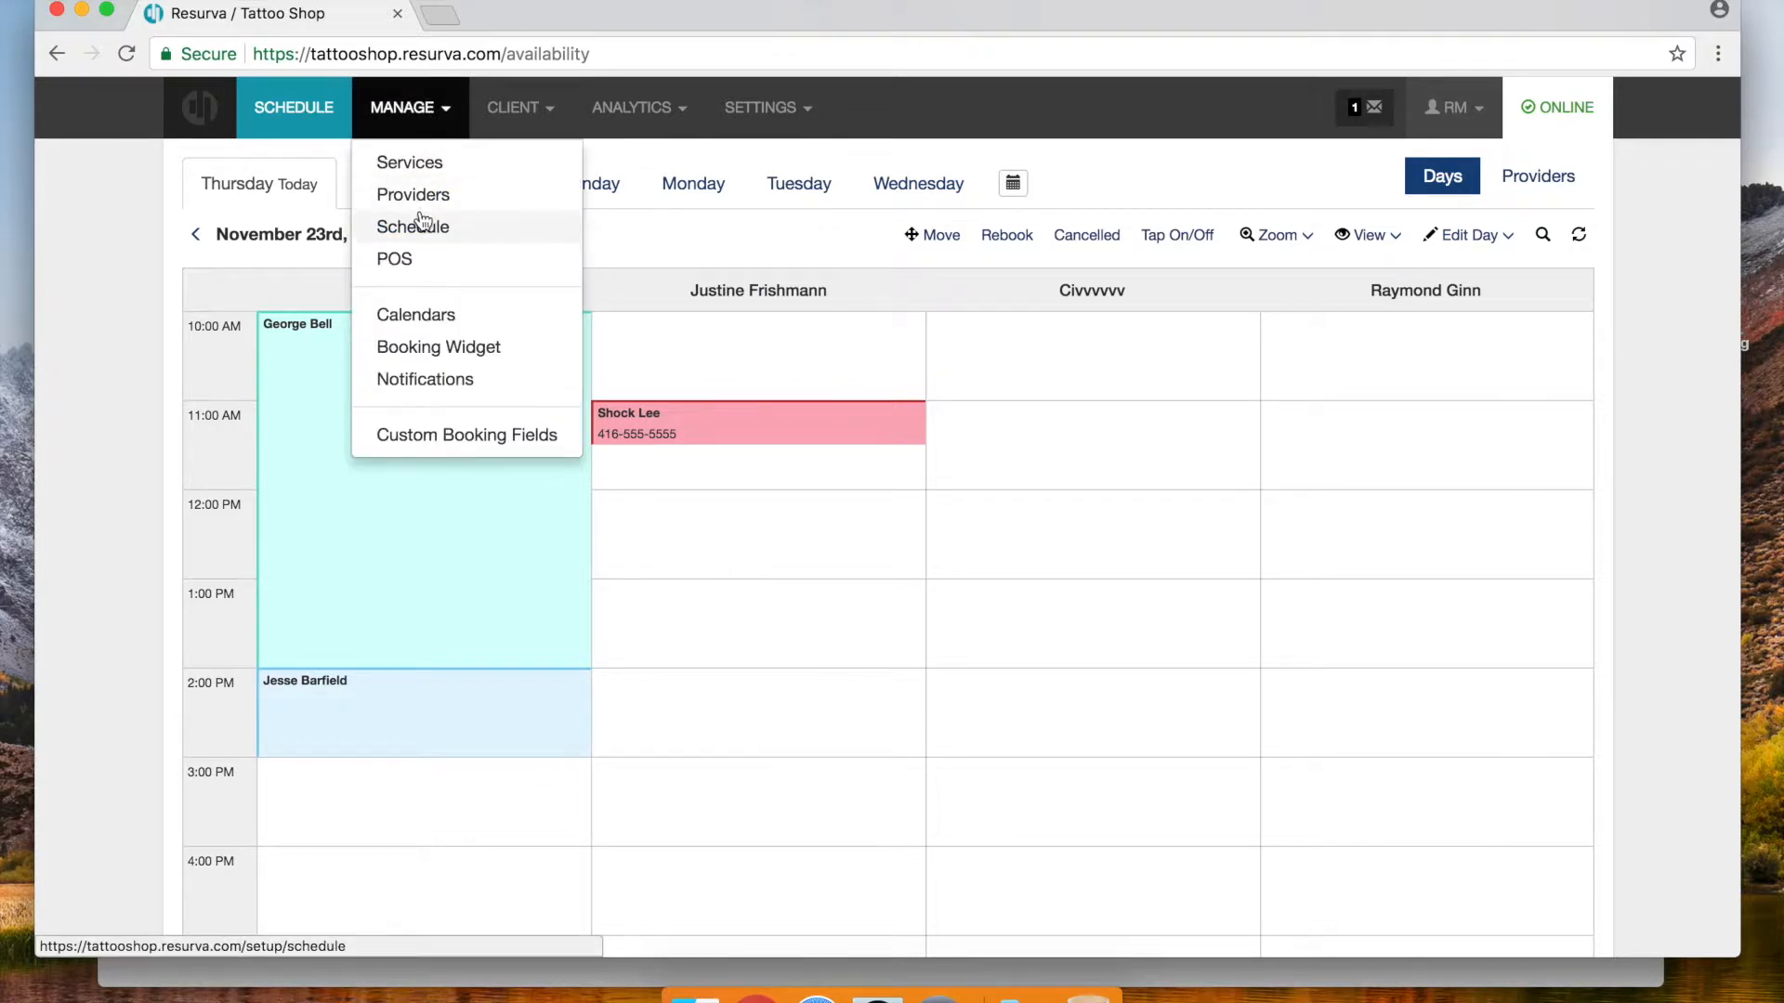
click(409, 163)
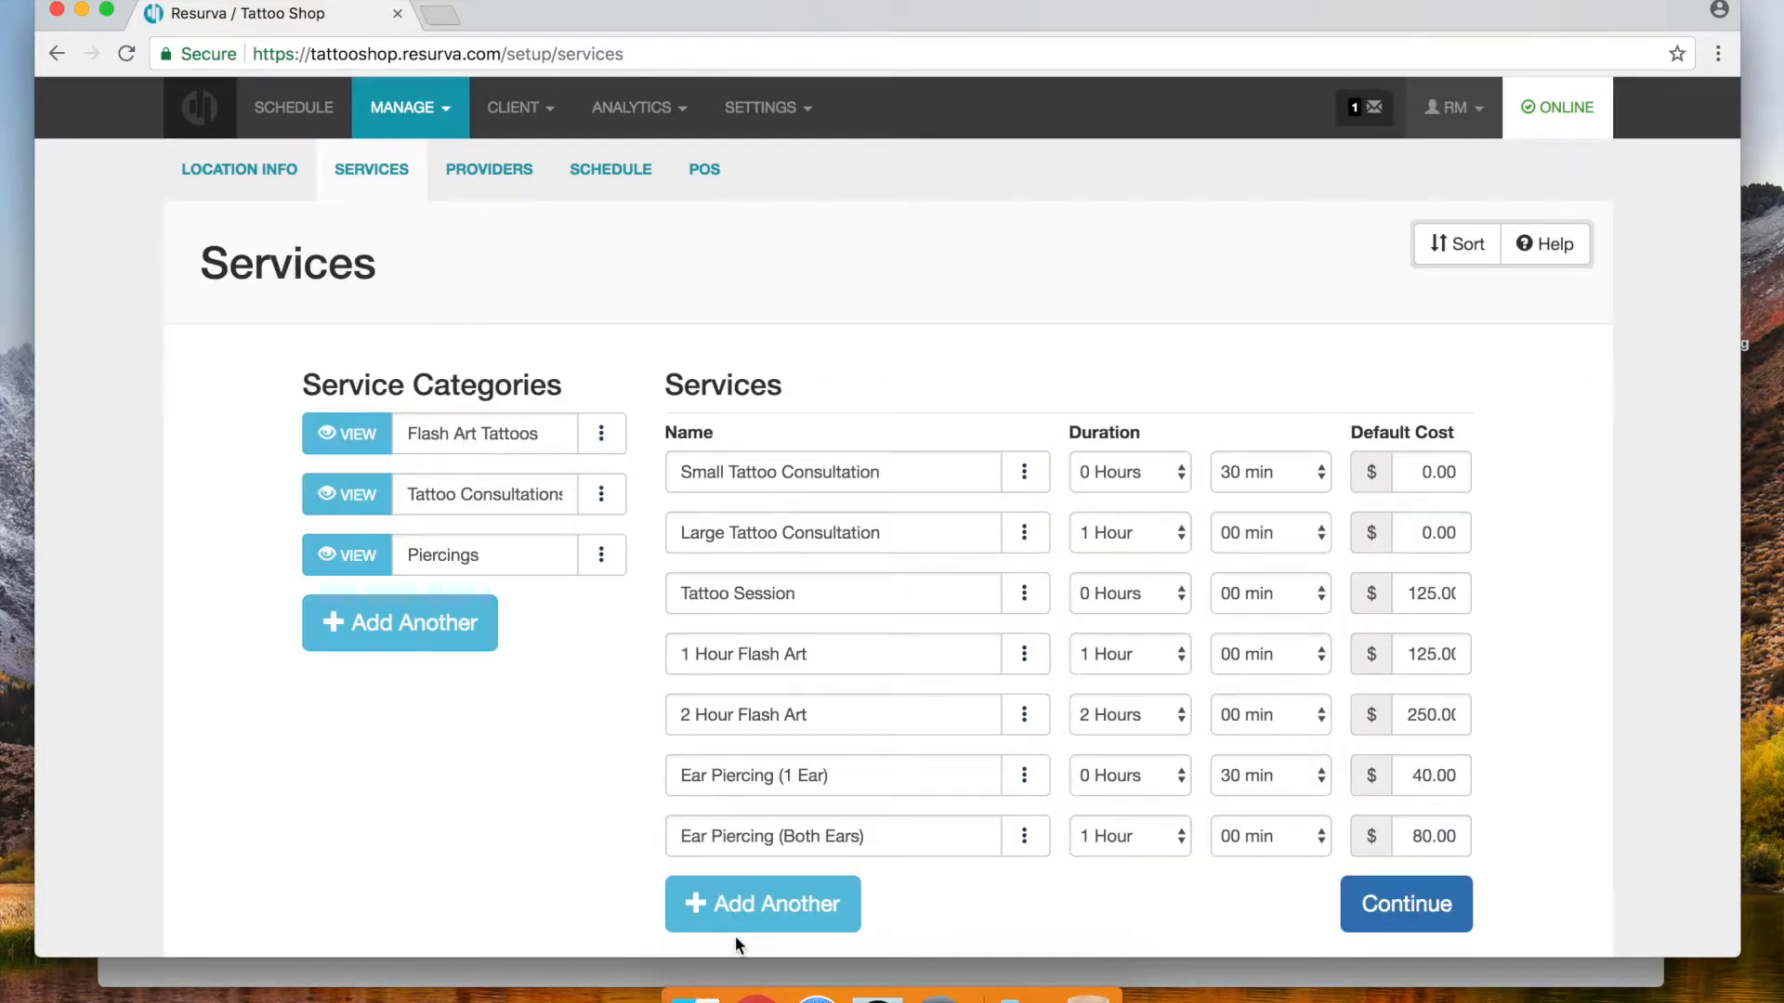
click(418, 121)
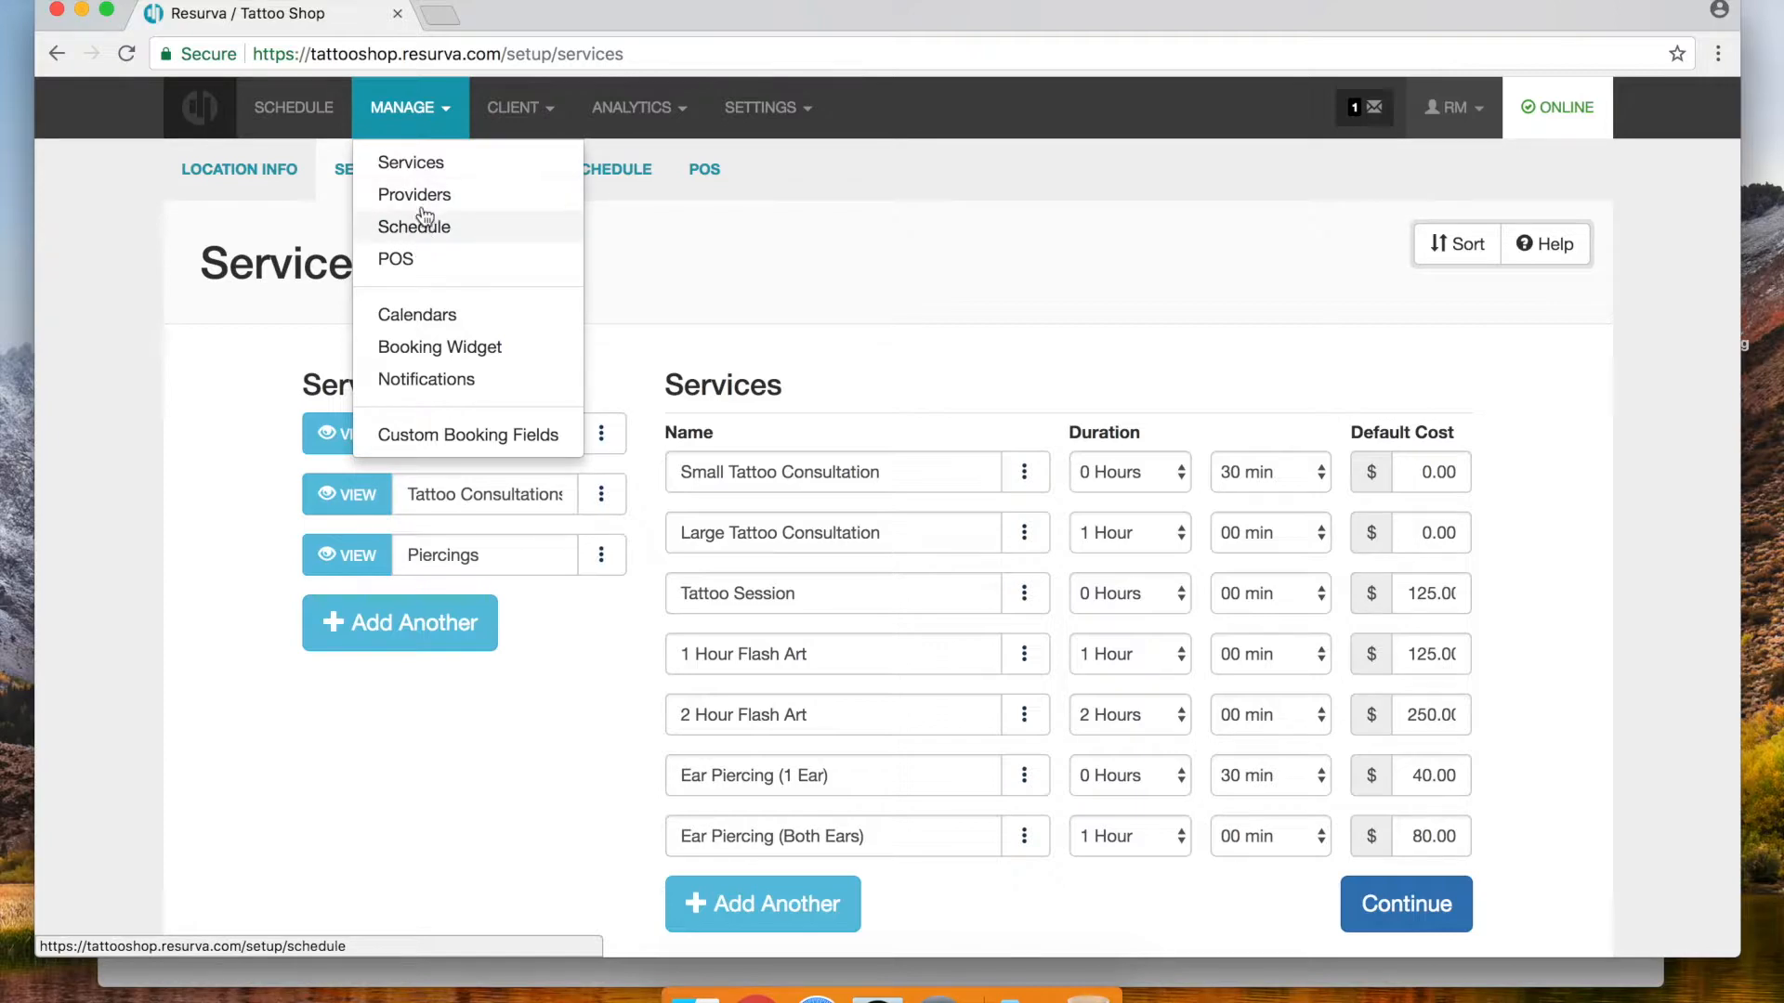
click(414, 196)
Let the piercer offer Ear Piercing (Both Ears) and append (Piercist) to their name
scroll(639, 525, down, 4)
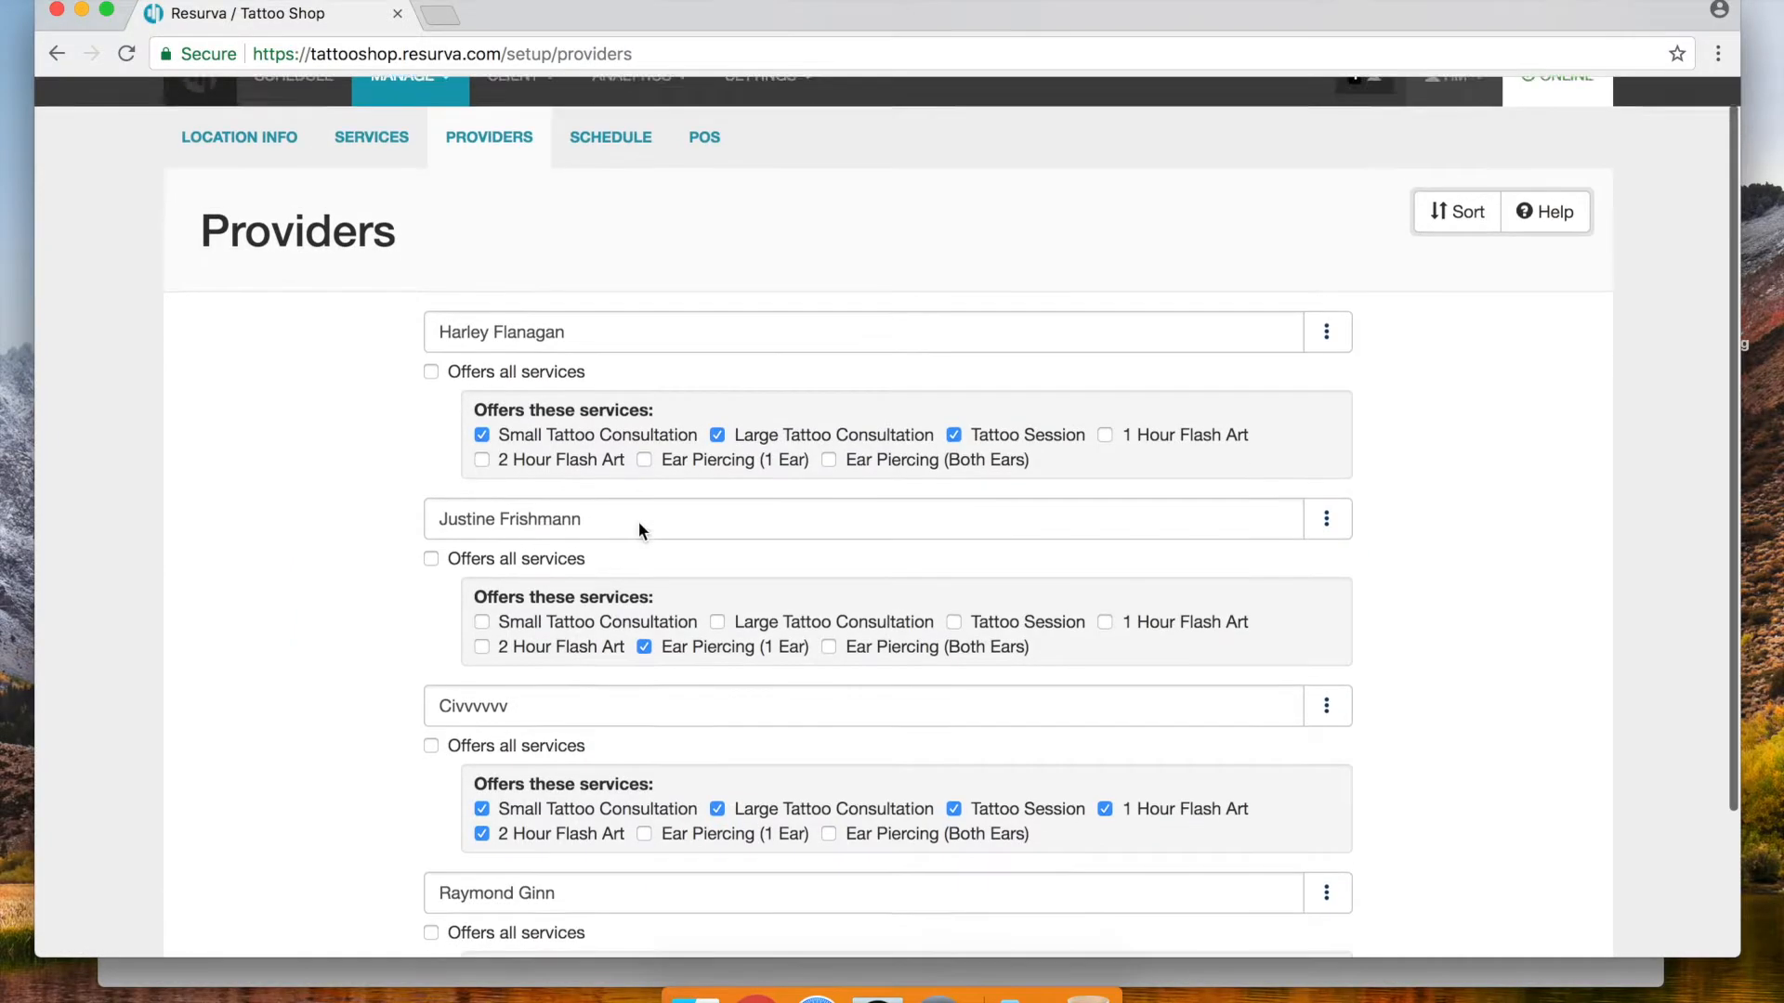
click(829, 469)
click(615, 344)
text((Pierc)
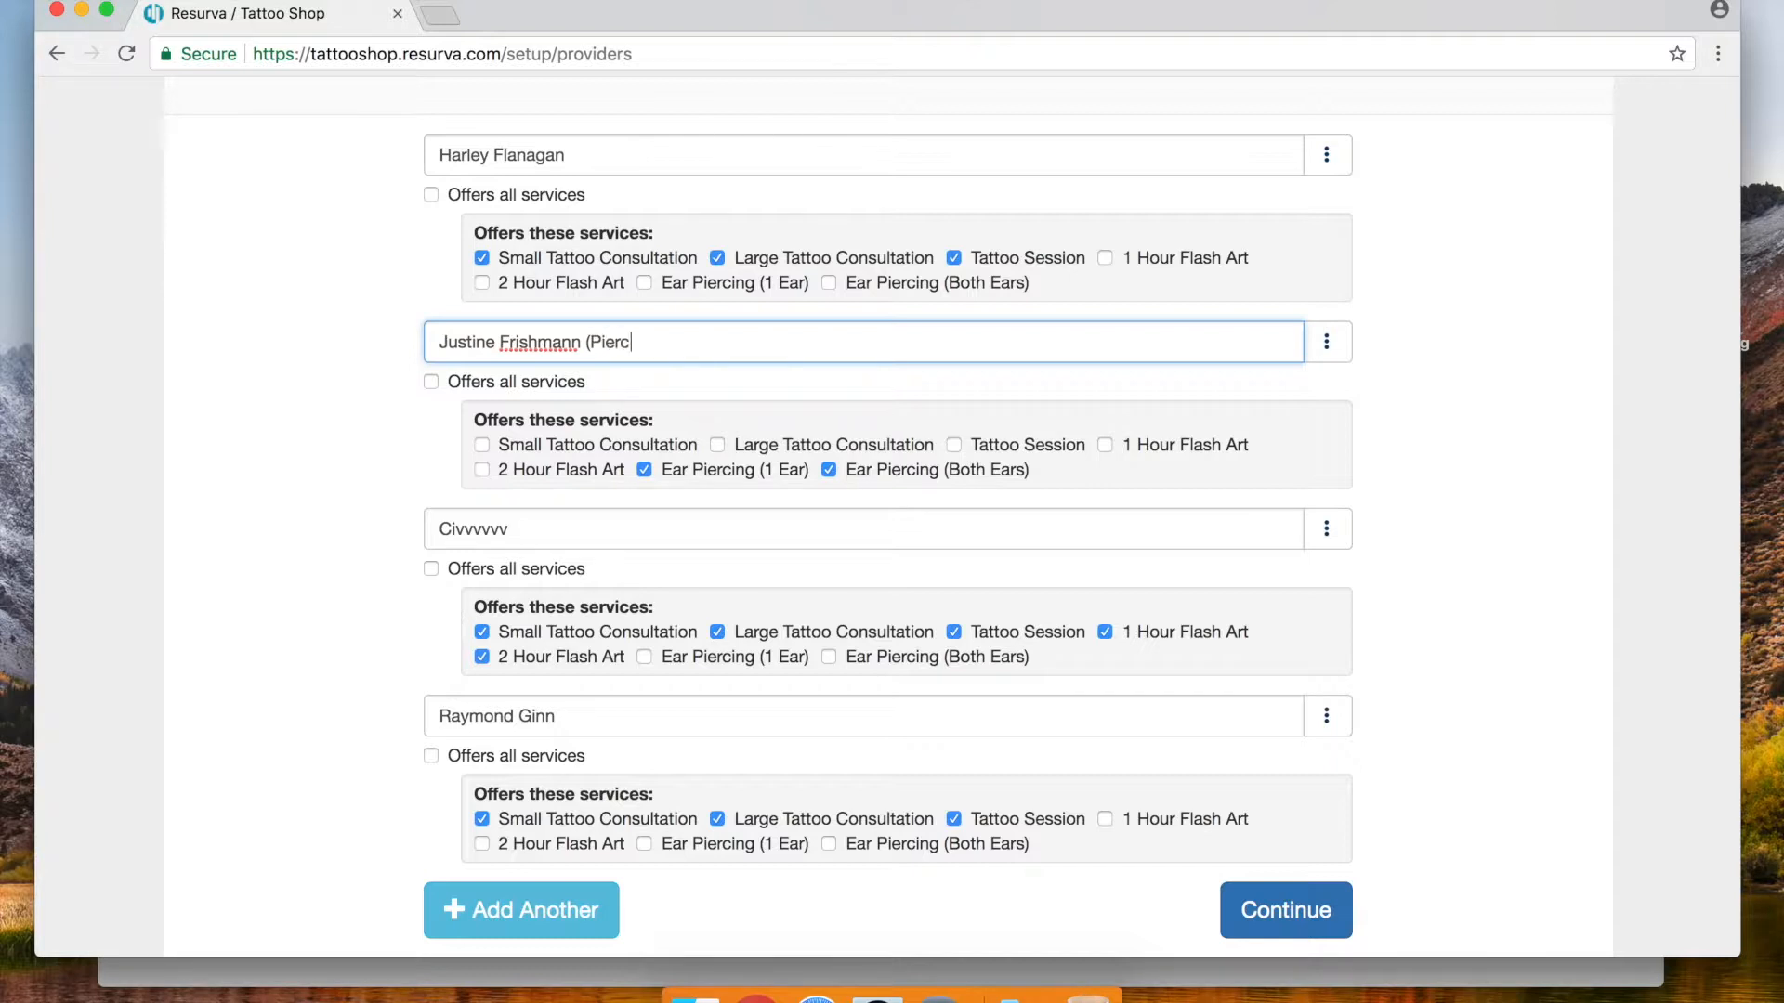
text())
double_click(621, 343)
right_click(619, 336)
click(609, 346)
click(680, 341)
click(1438, 385)
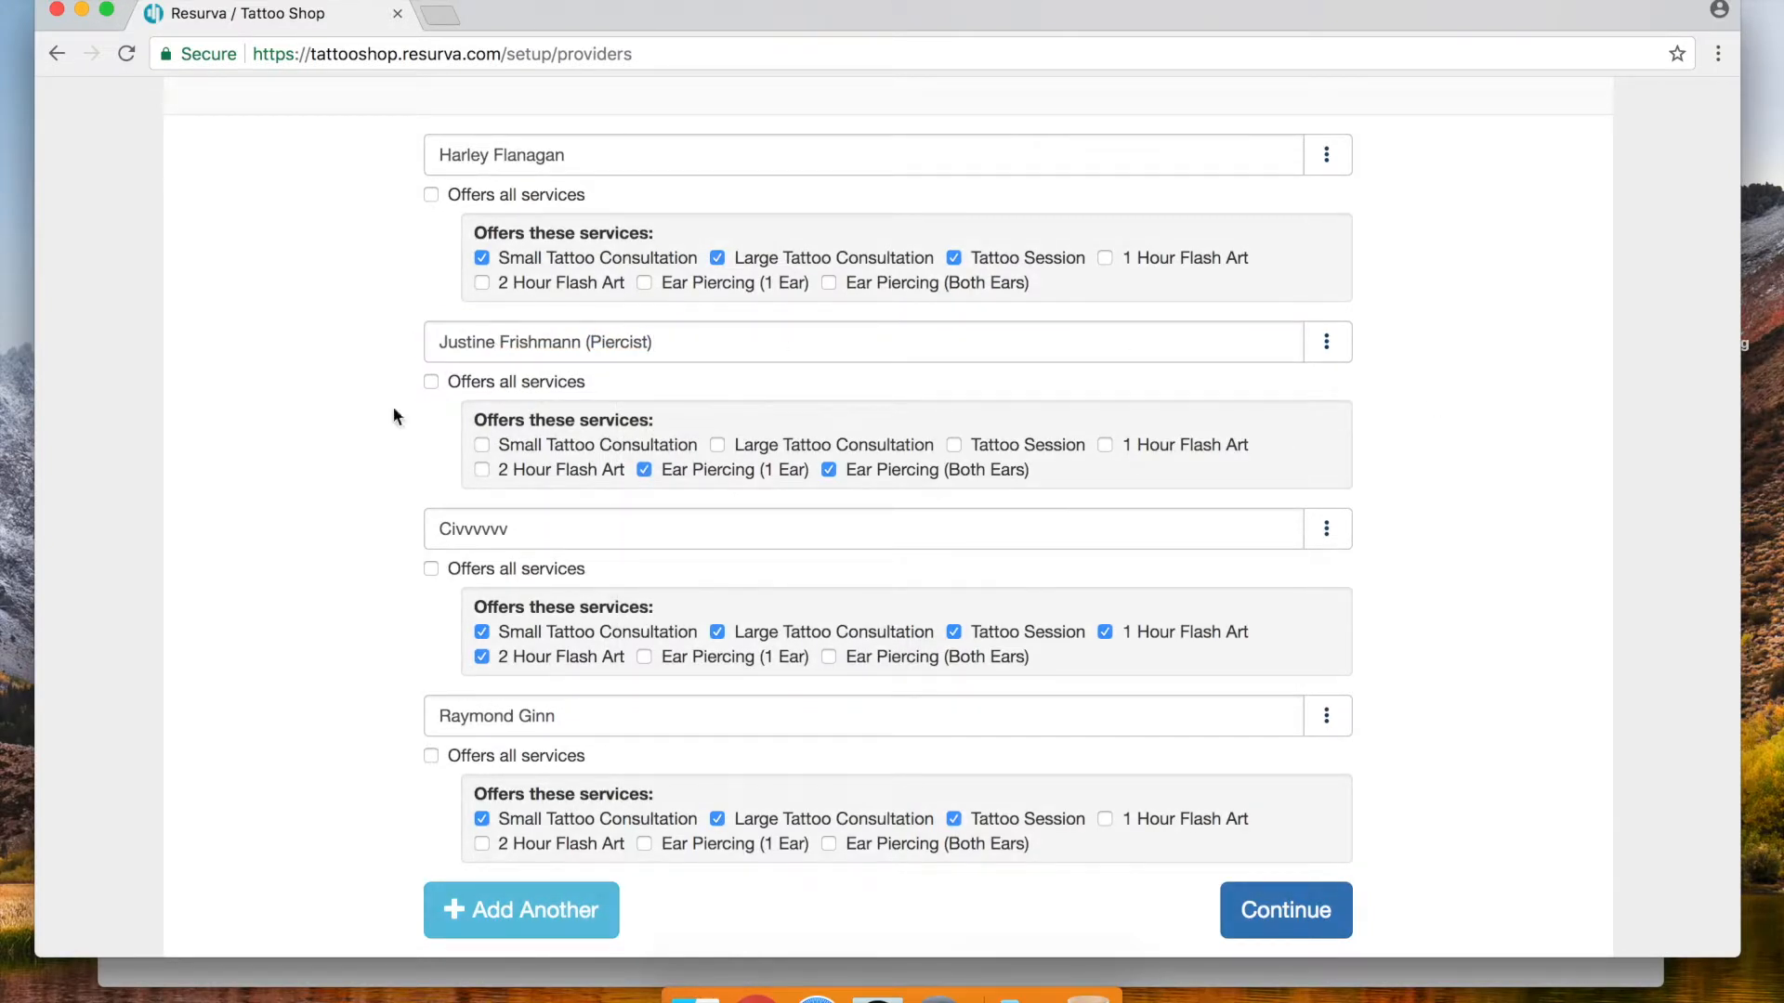
Append a (Tattoos) label to each of the three tattoo artists' names
click(547, 529)
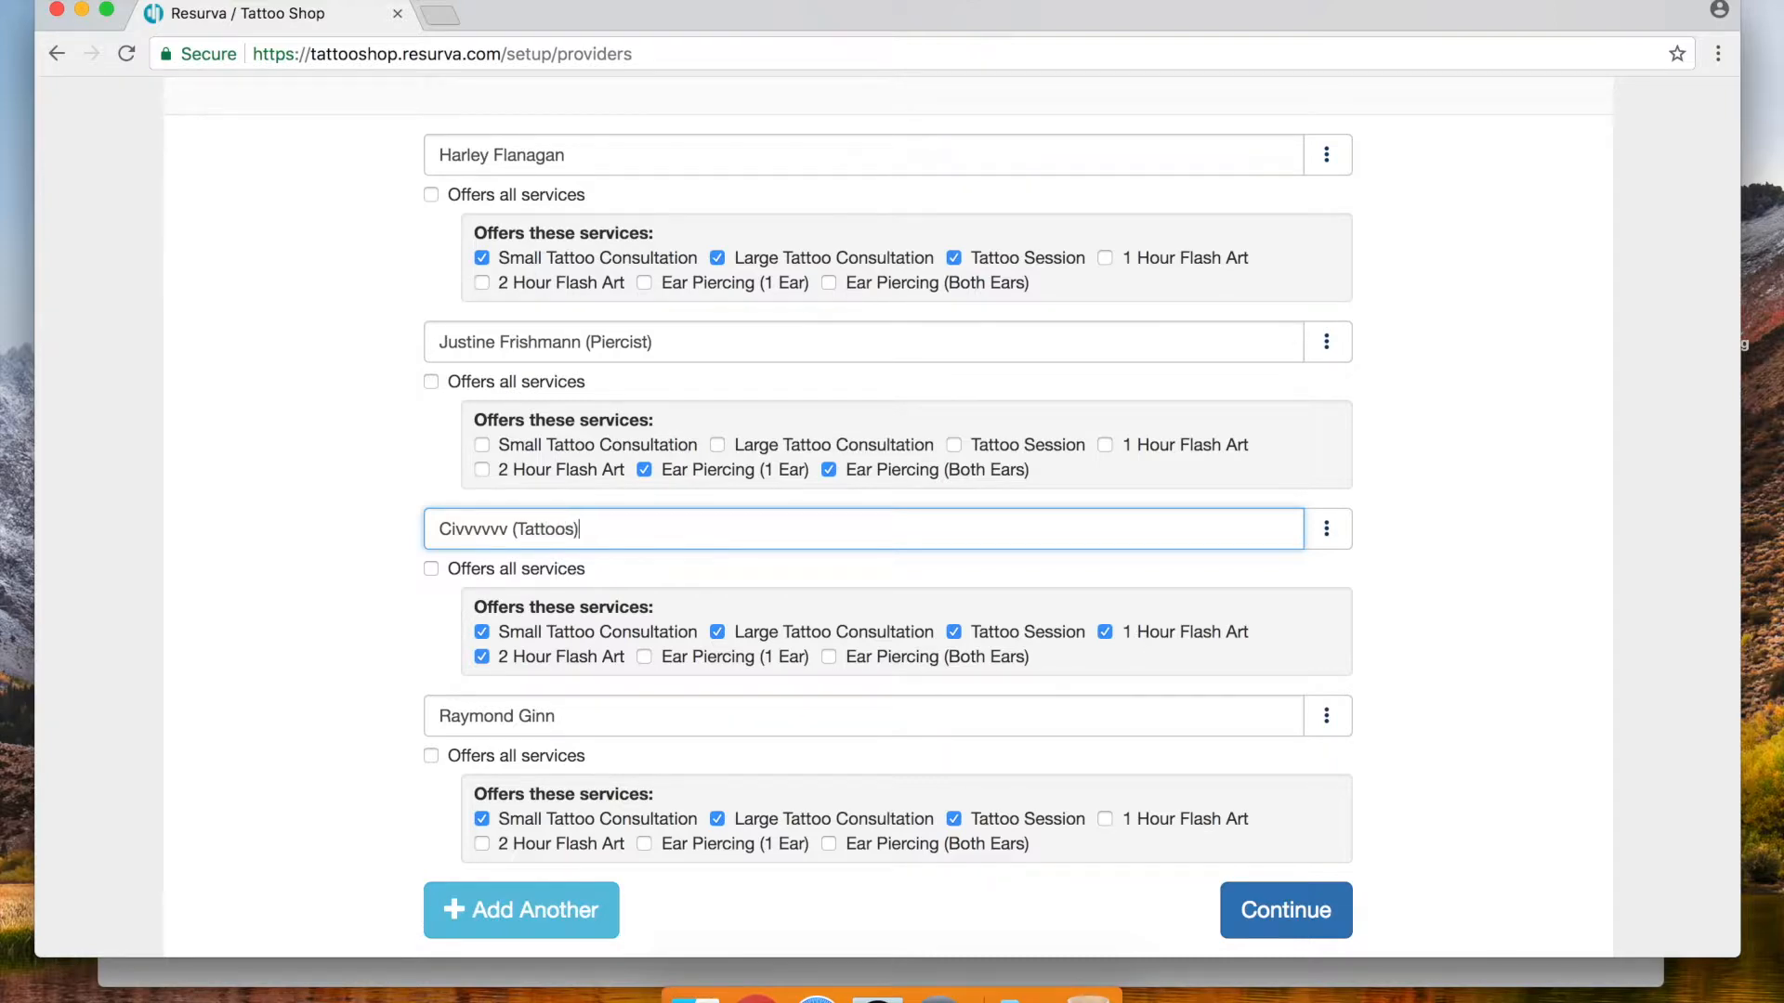
click(577, 717)
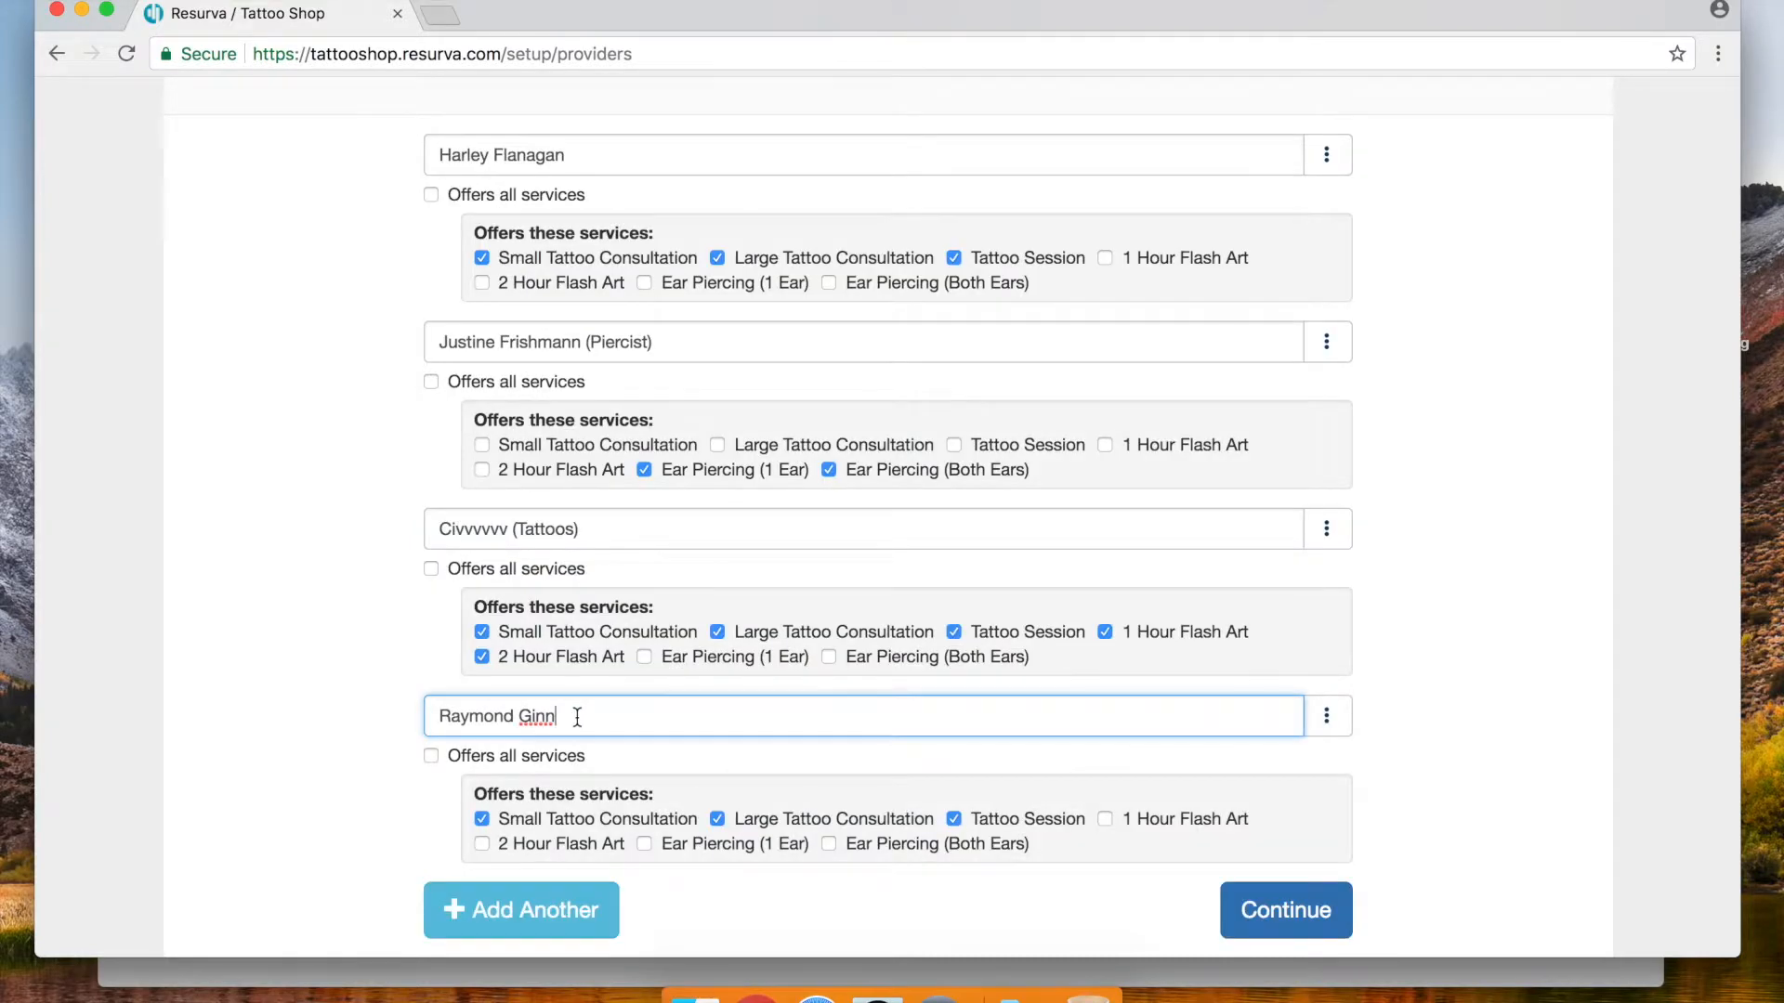
text((Tattoos)
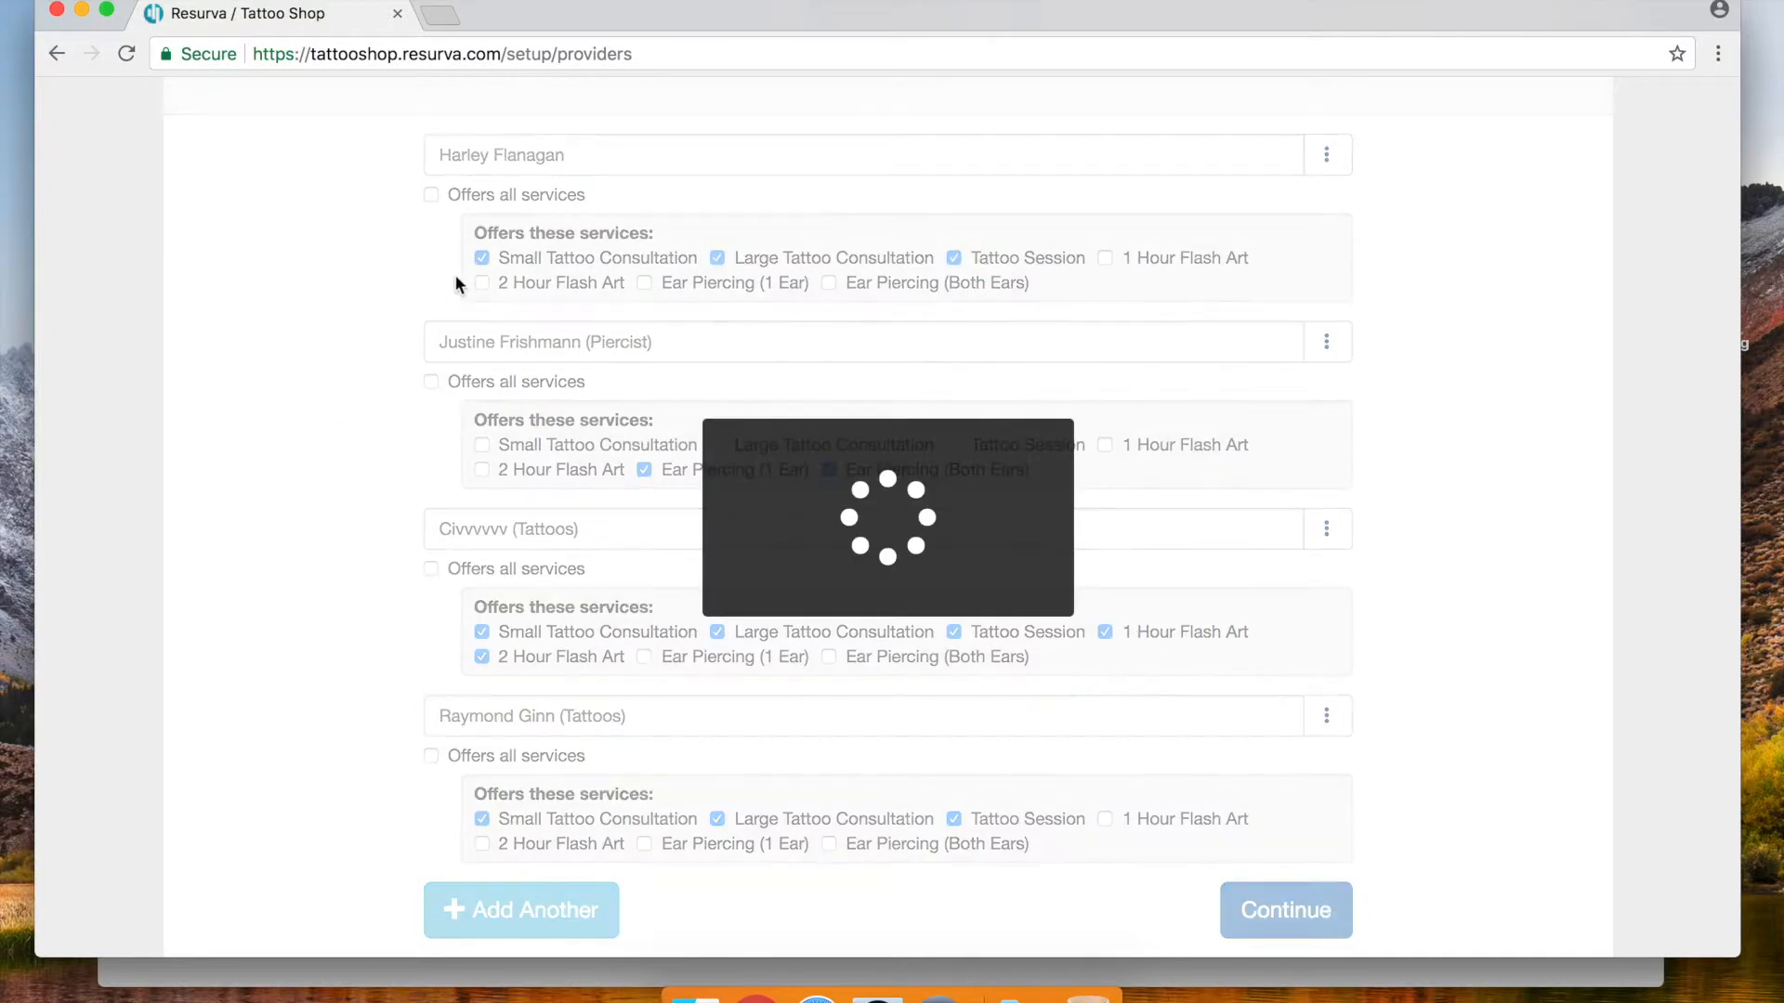
click(585, 155)
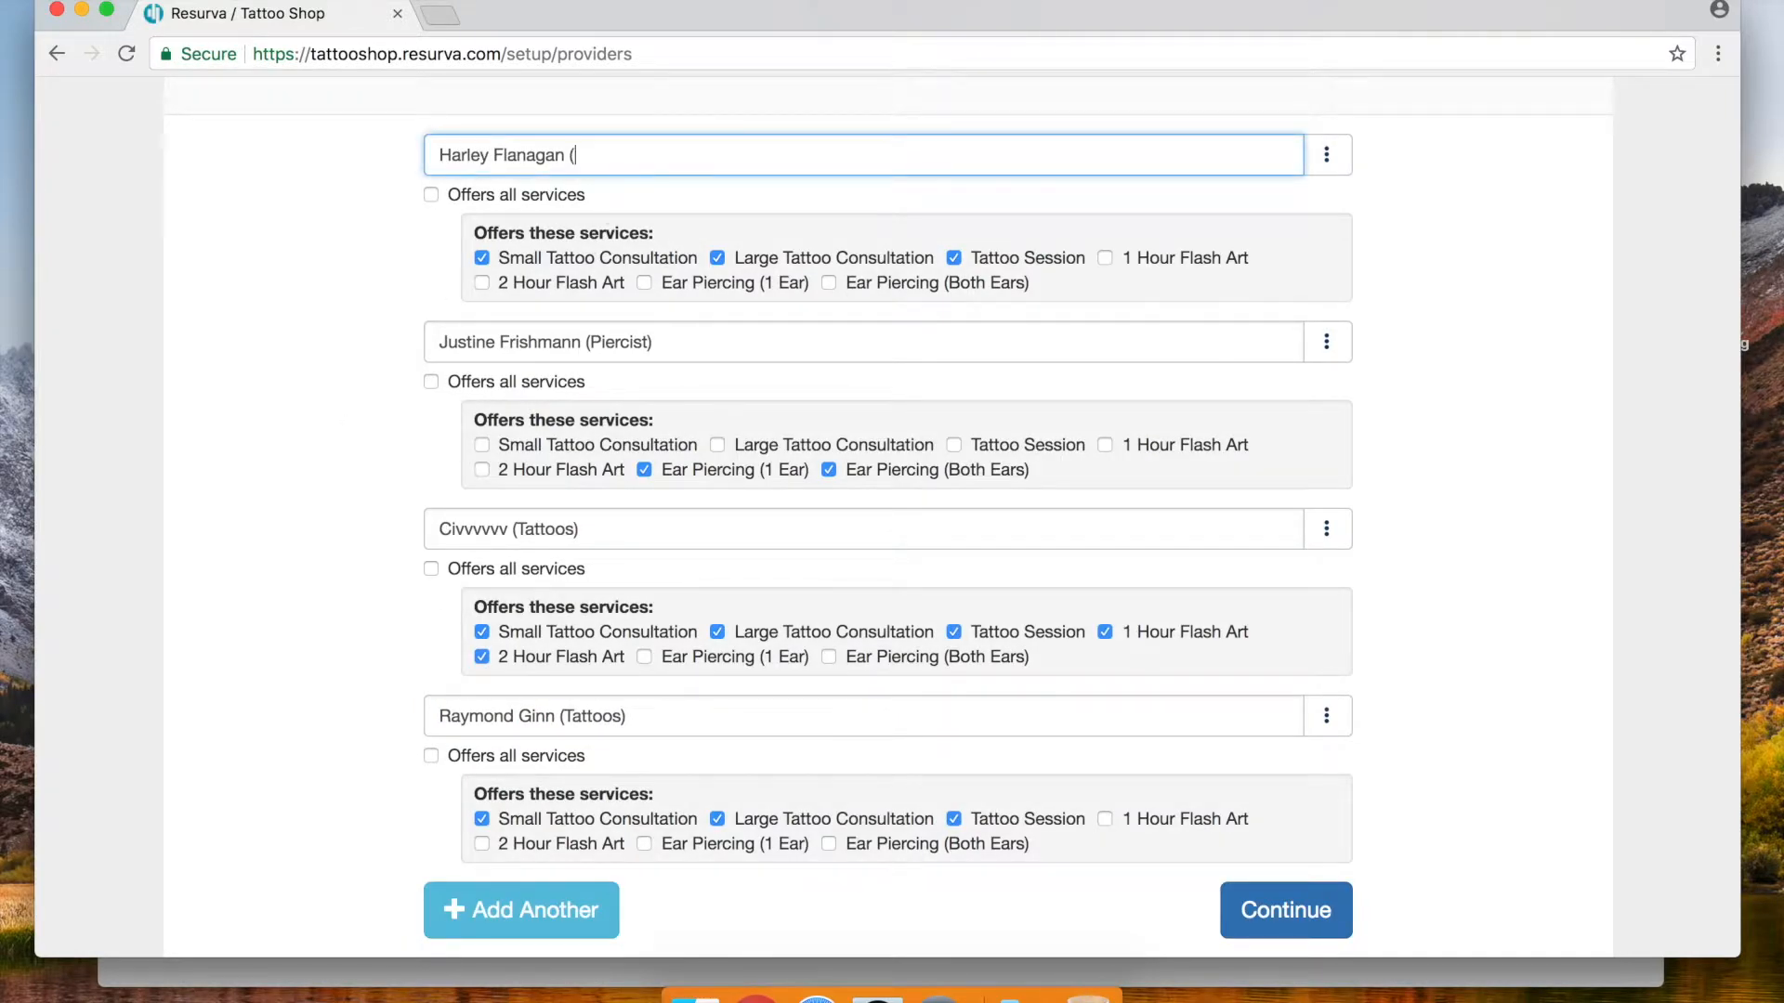
text((Tattoos))
click(326, 279)
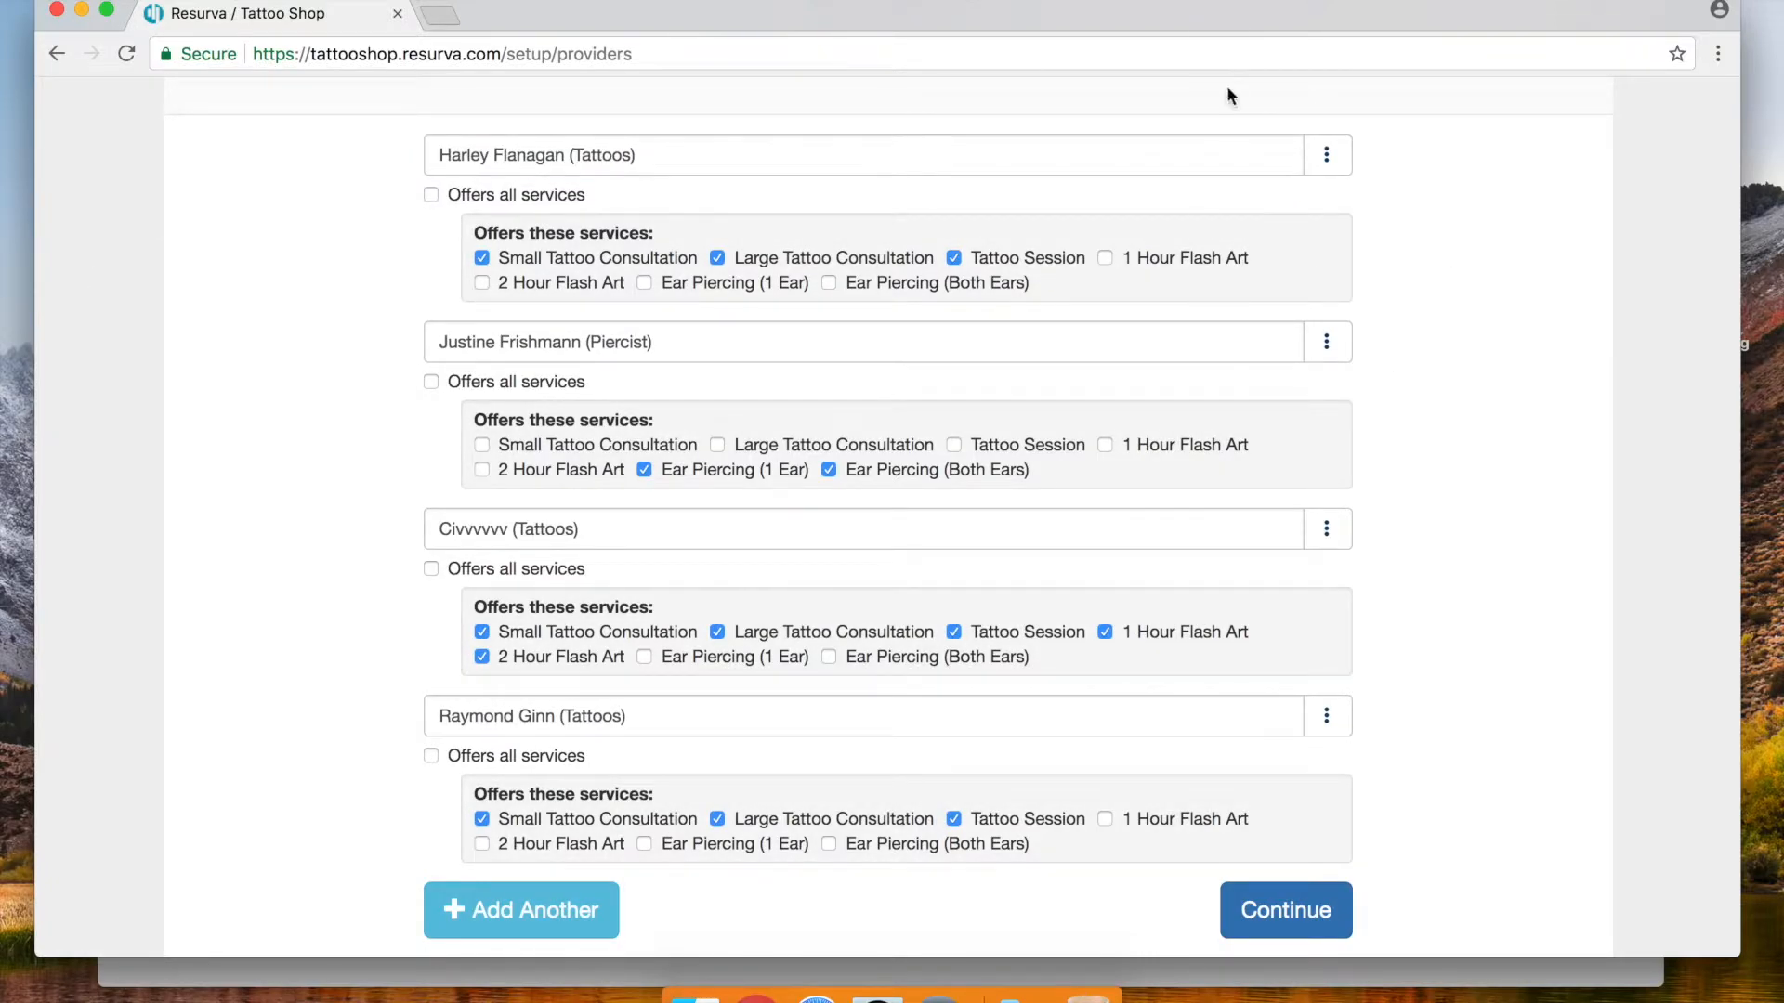
scroll(850, 348, up, 3)
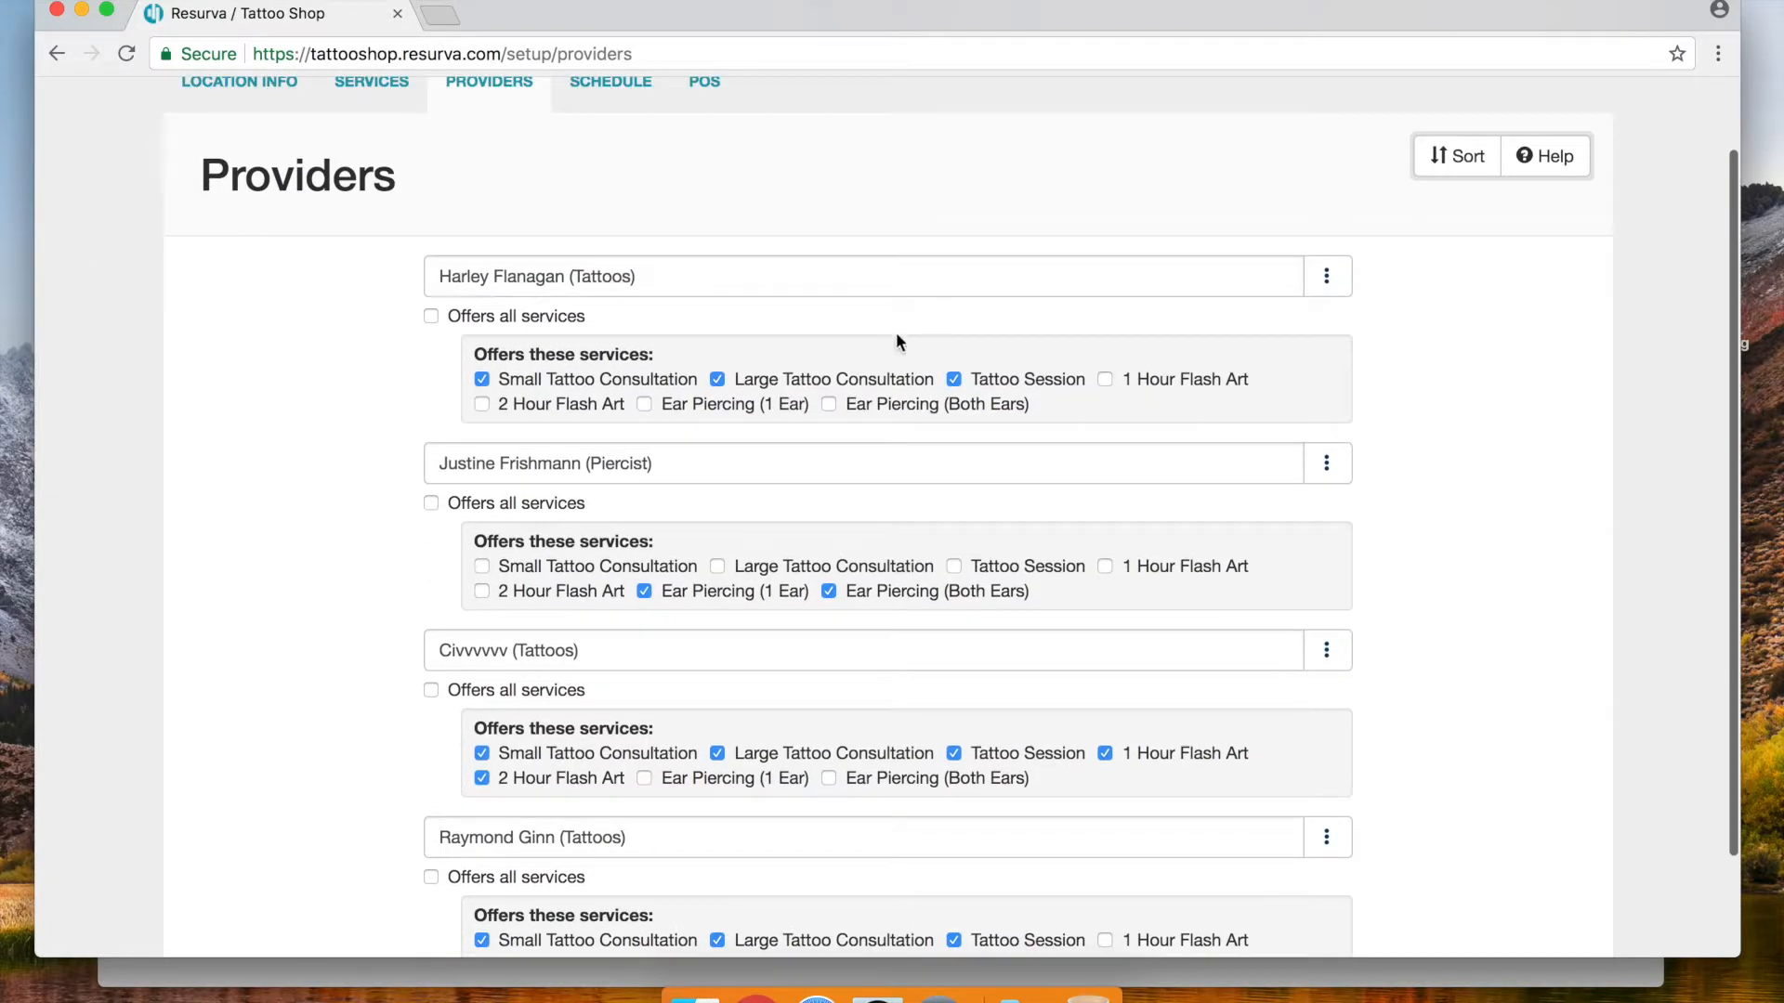
Drag the third and last tattoo providers above the piercer and save the new order
click(1455, 157)
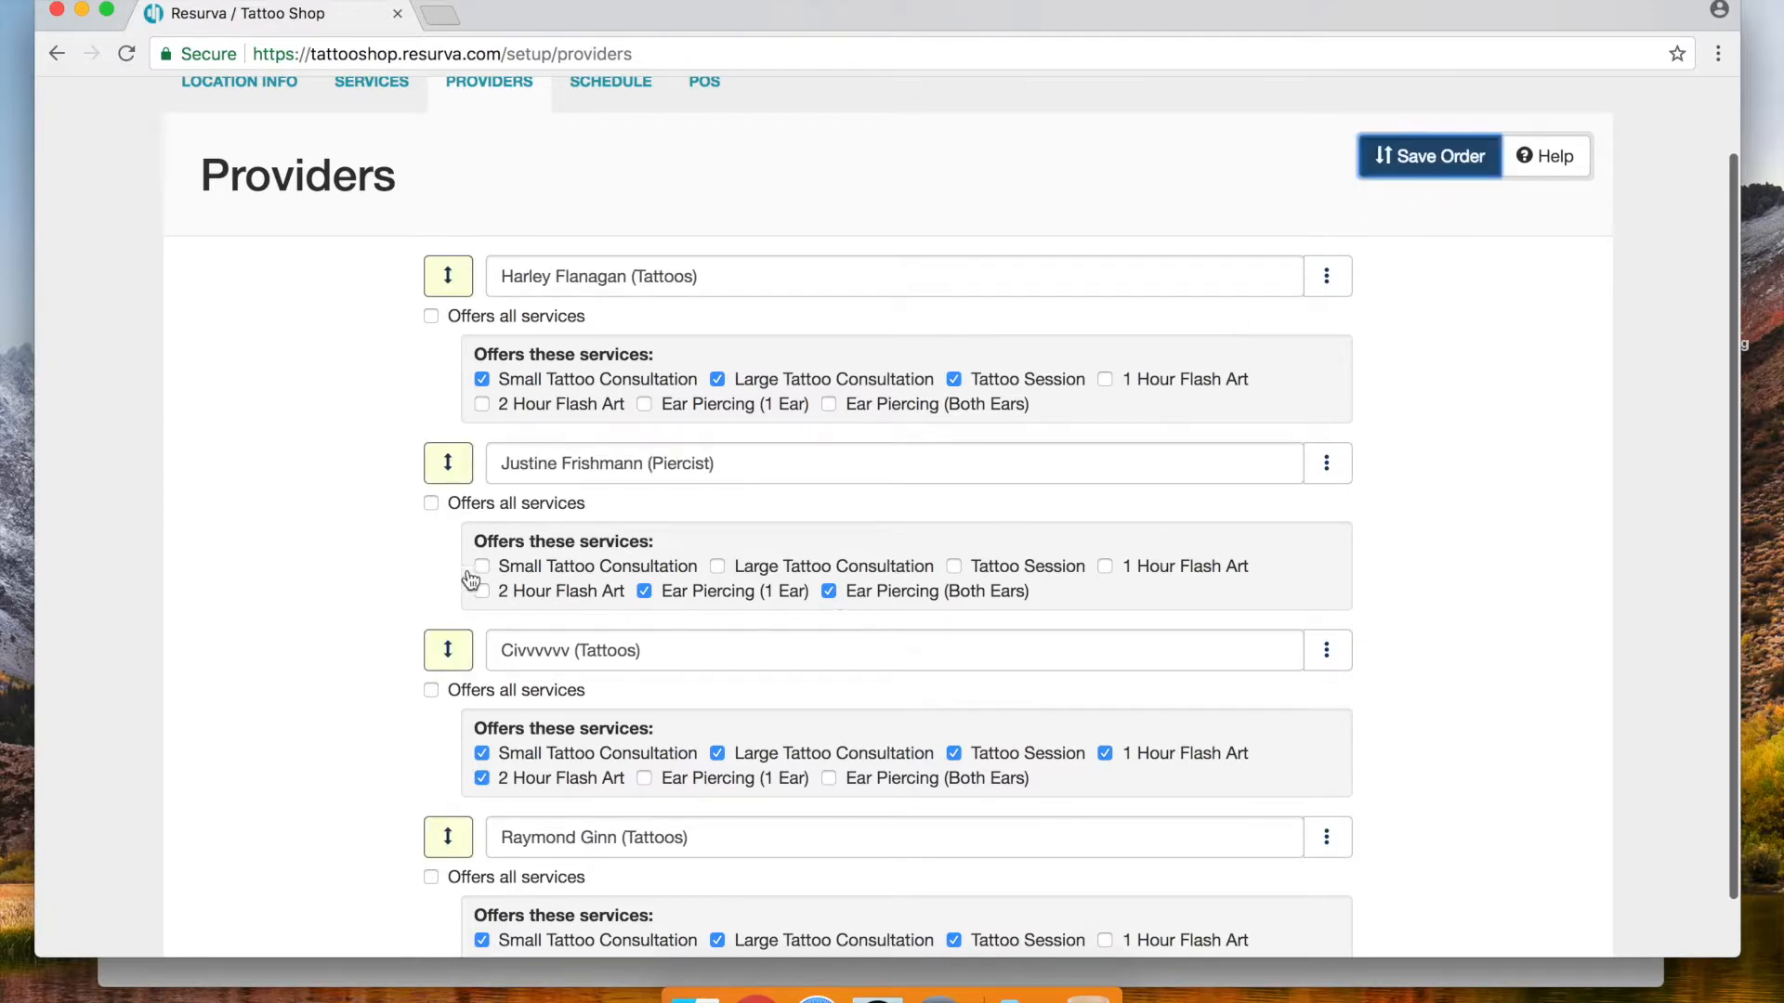
drag(448, 649, 447, 575)
scroll(450, 578, down, 3)
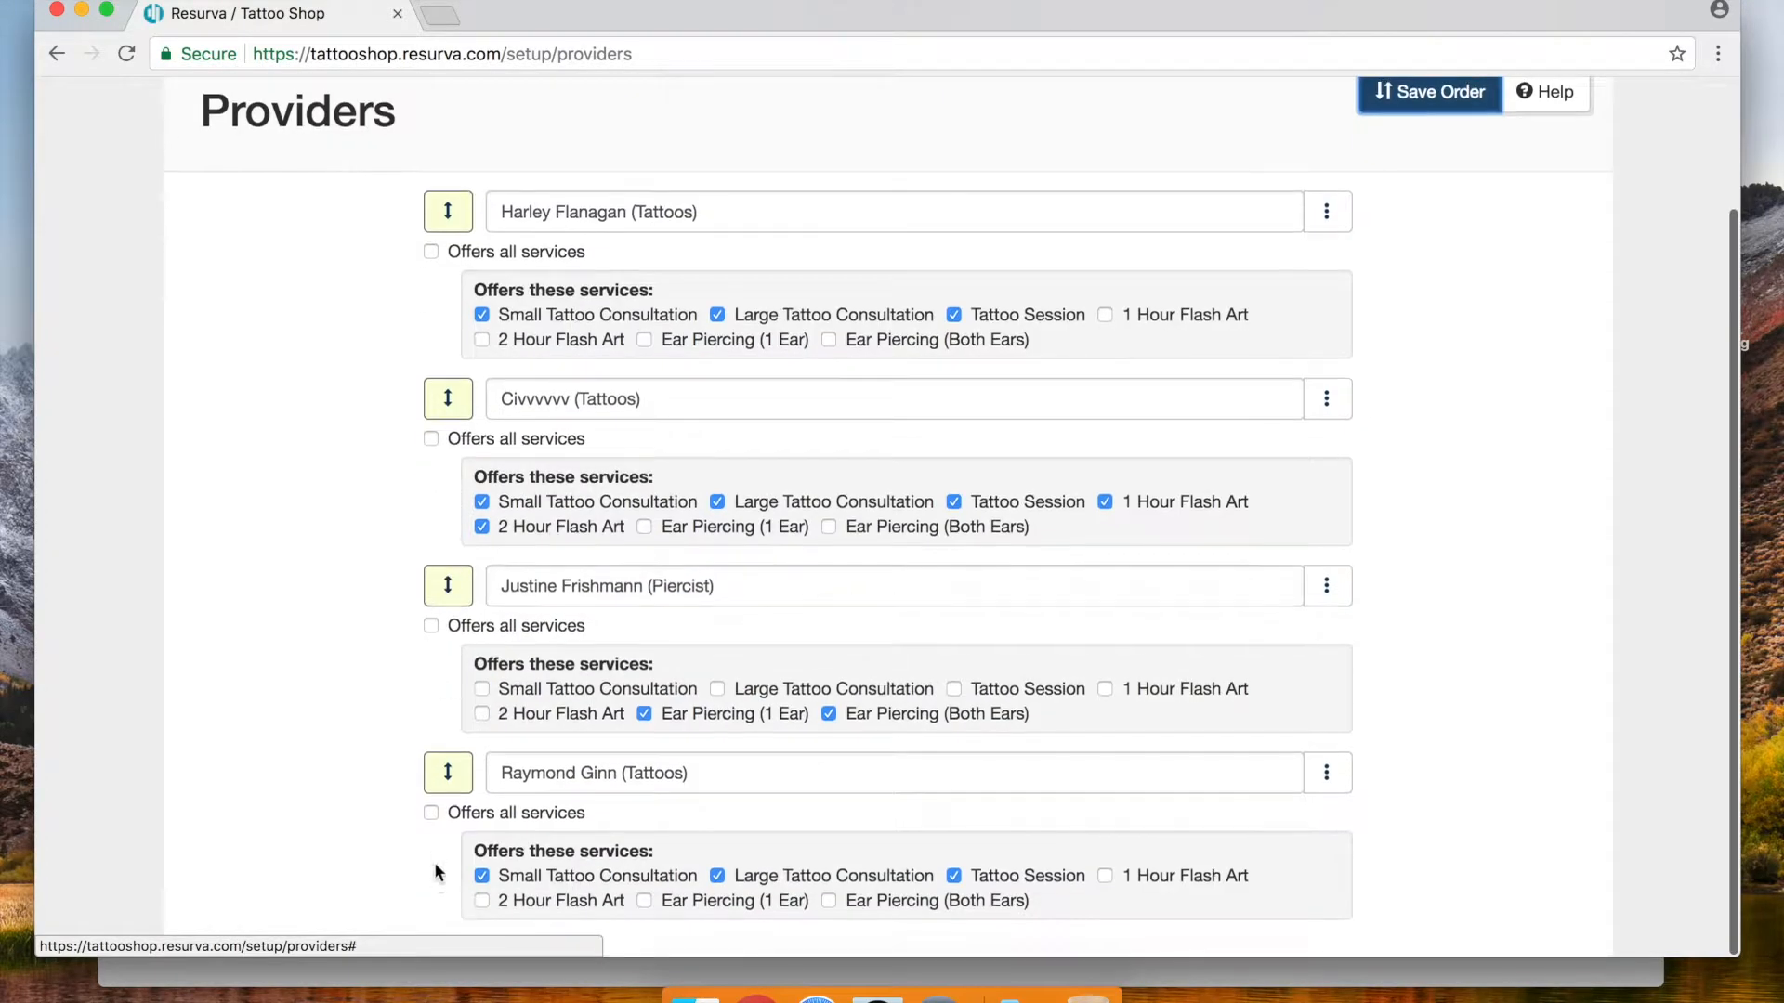
drag(440, 791, 440, 623)
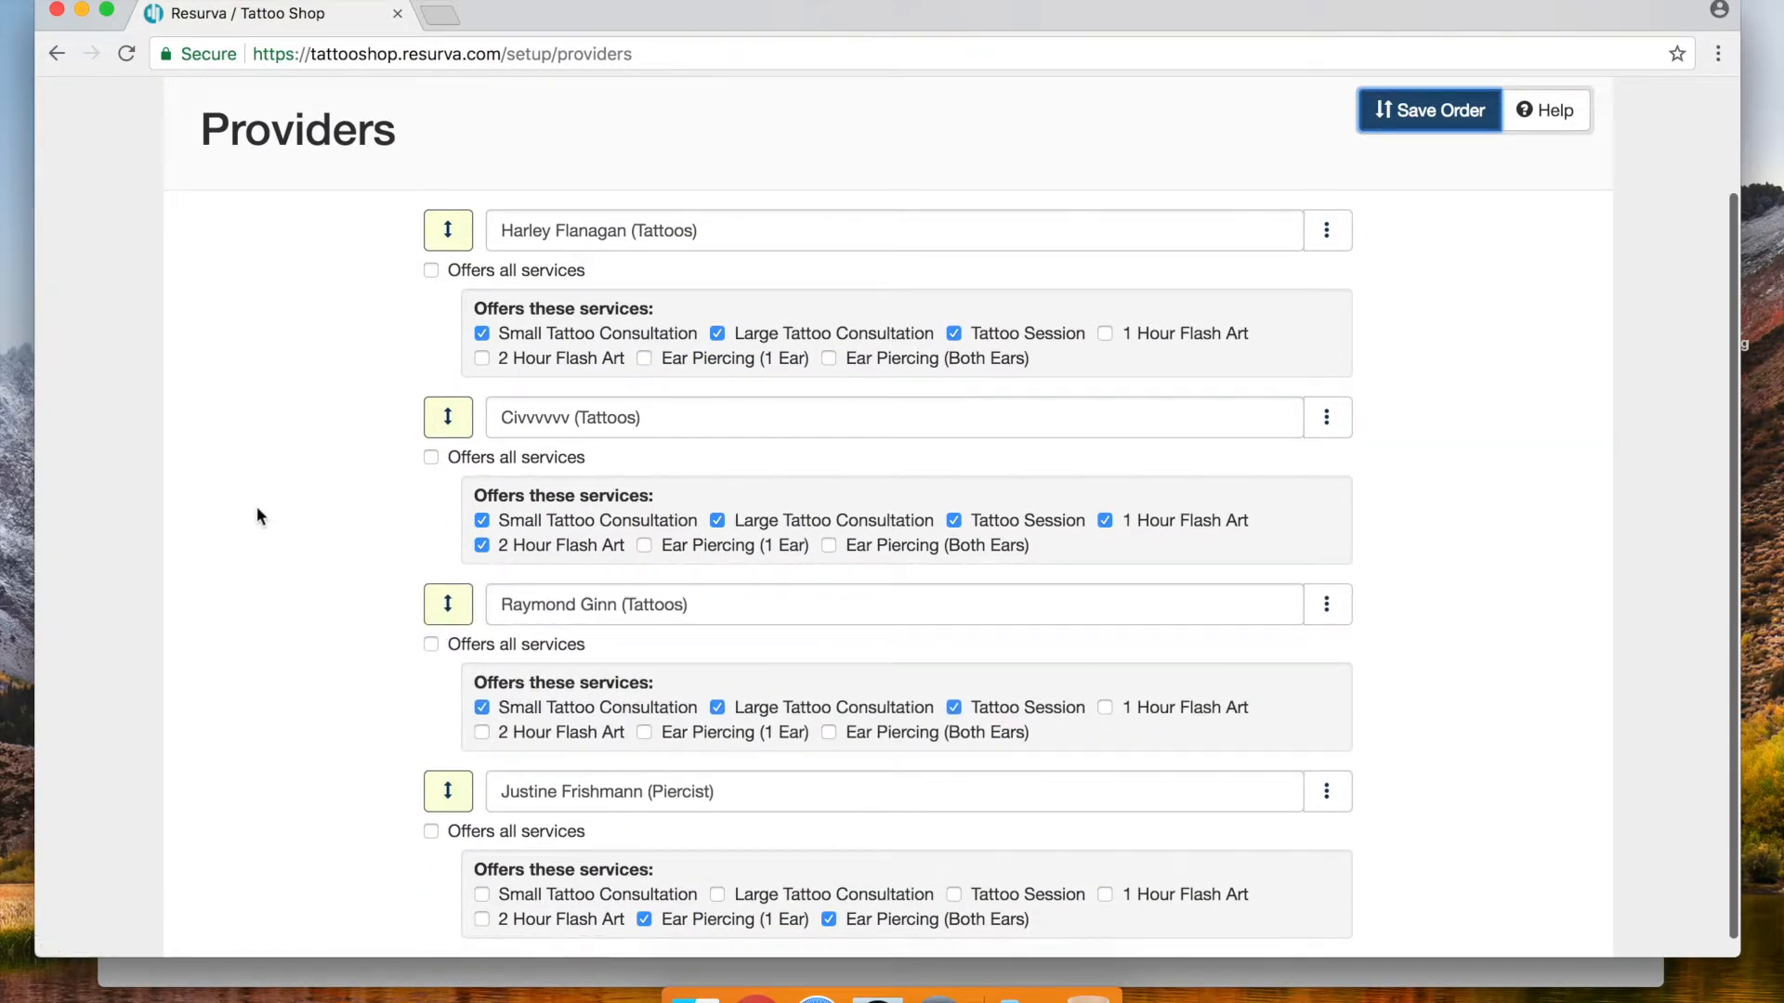
scroll(269, 520, down, 1)
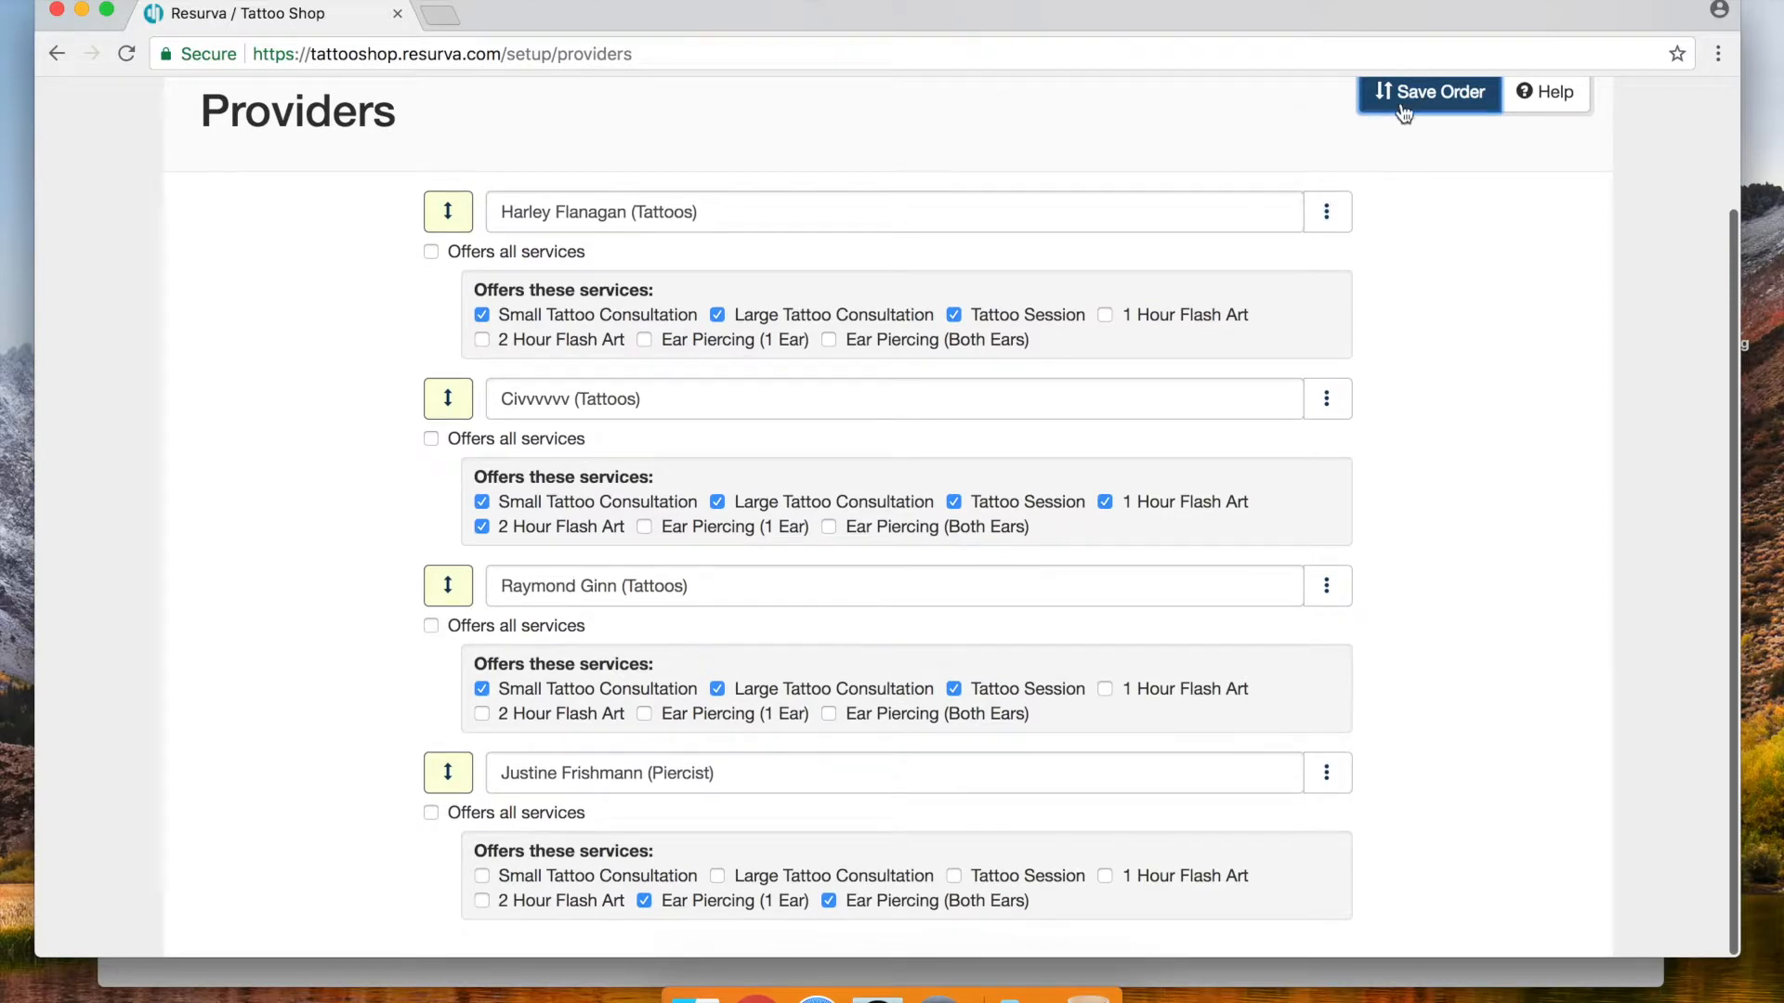
click(1404, 112)
scroll(279, 381, down, 2)
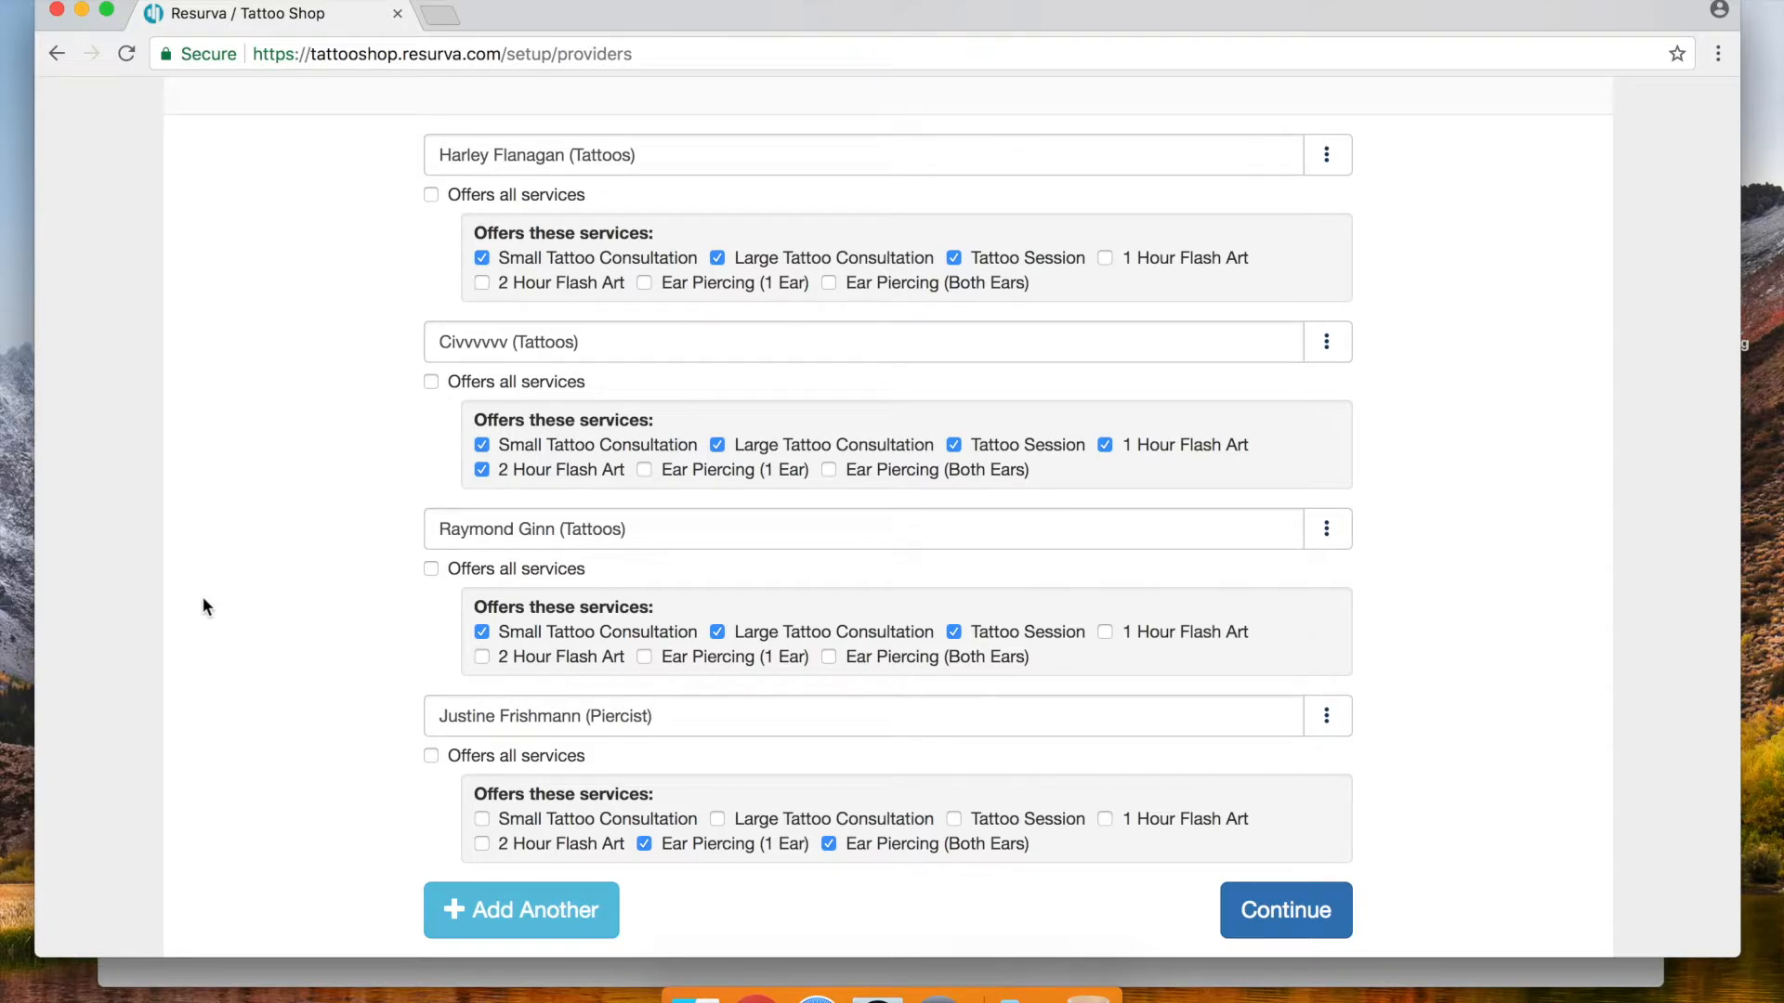
scroll(377, 526, up, 5)
scroll(377, 531, down, 3)
scroll(377, 531, down, 2)
Reload the public booking page and choose Piercings > Ear Piercing (Both Ears)
drag(715, 28, 703, 73)
click(496, 5)
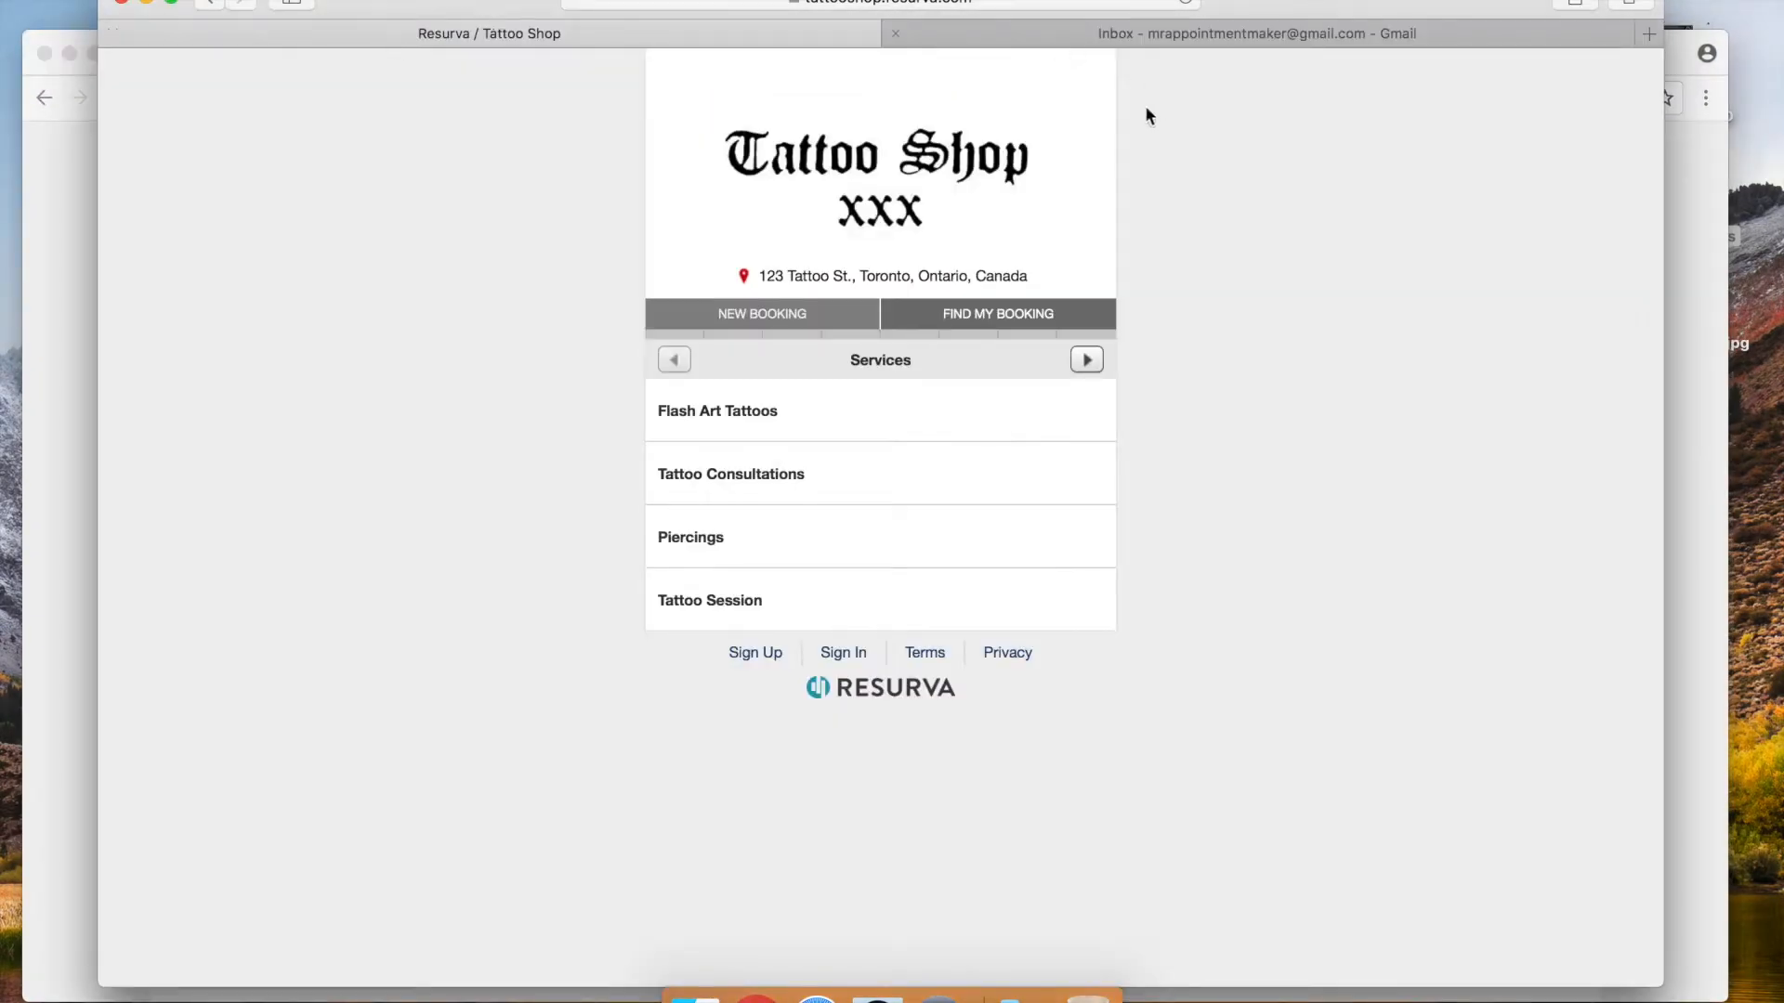
click(1184, 2)
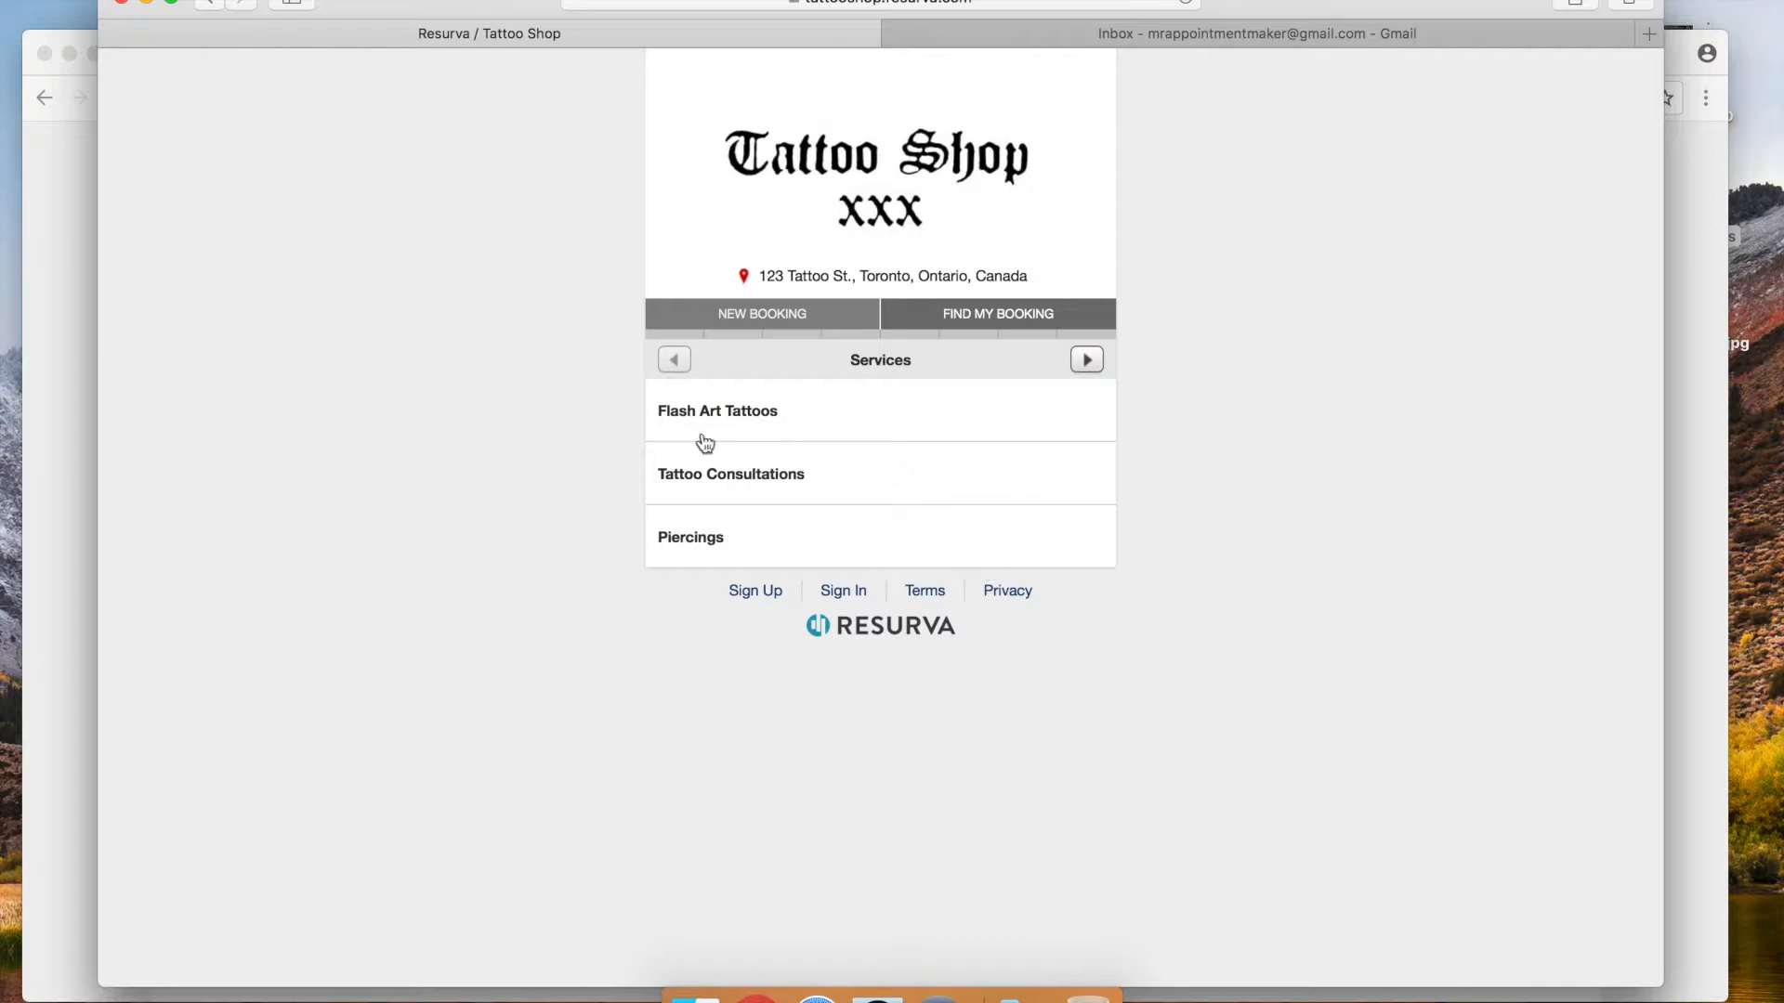
click(753, 545)
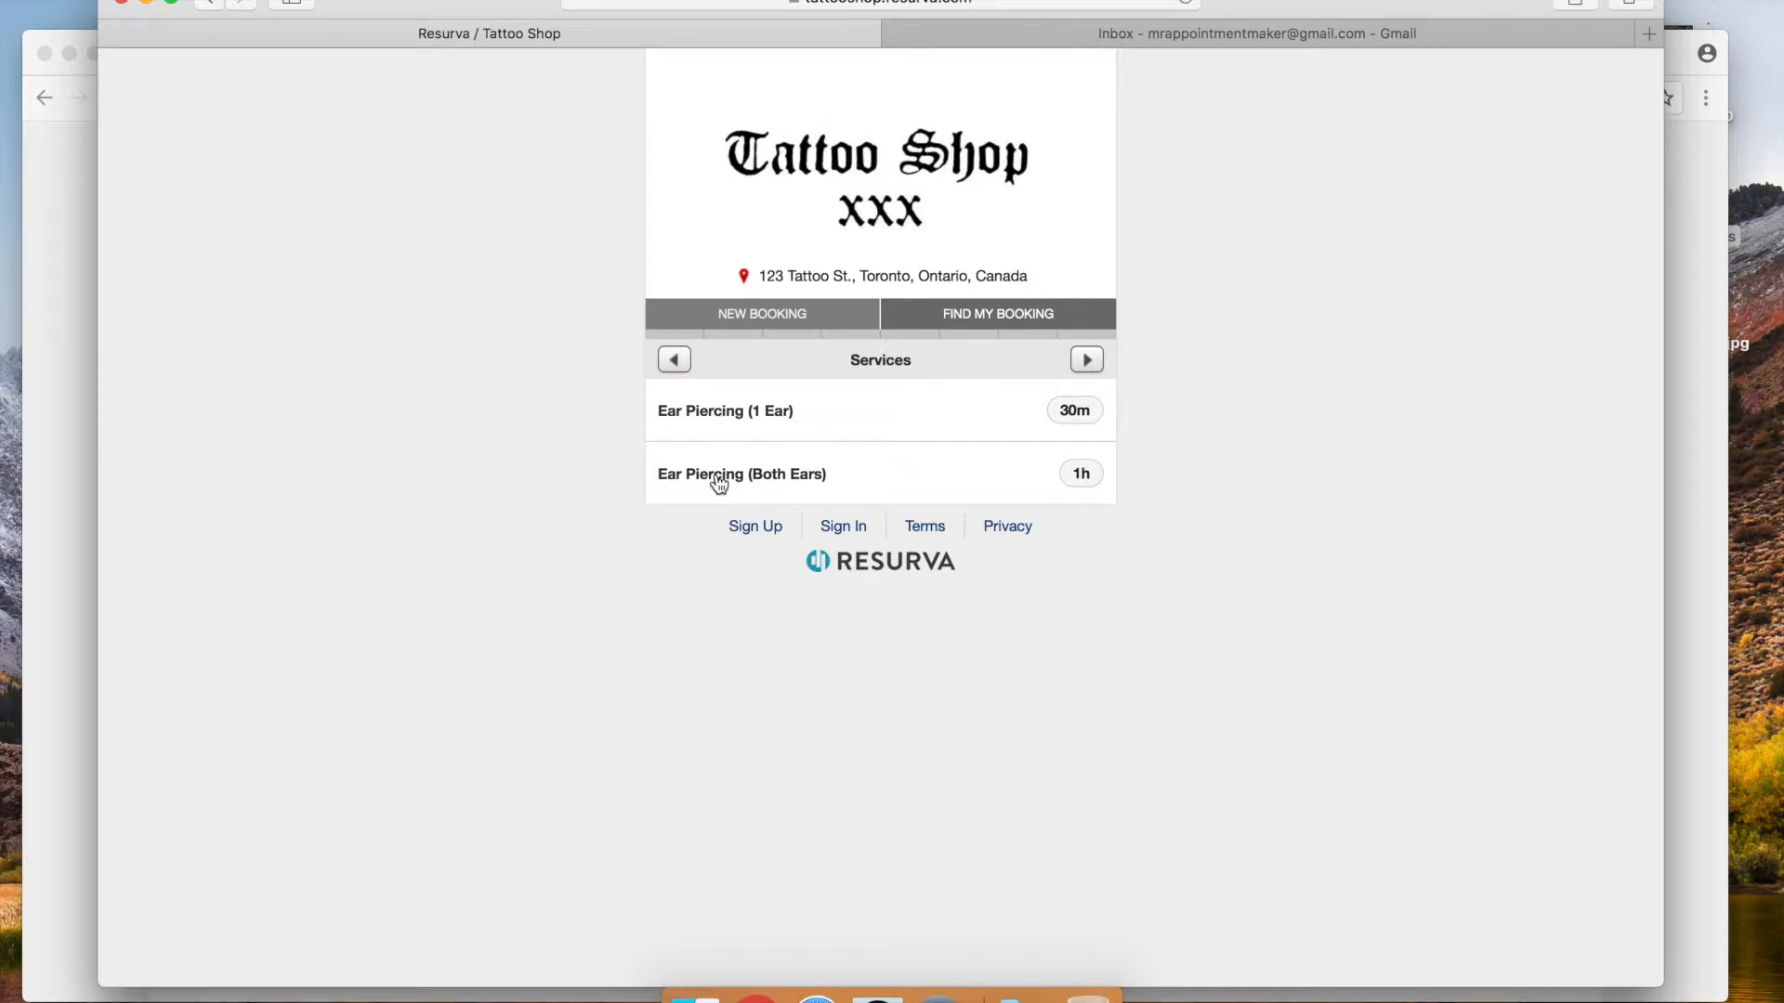
click(720, 479)
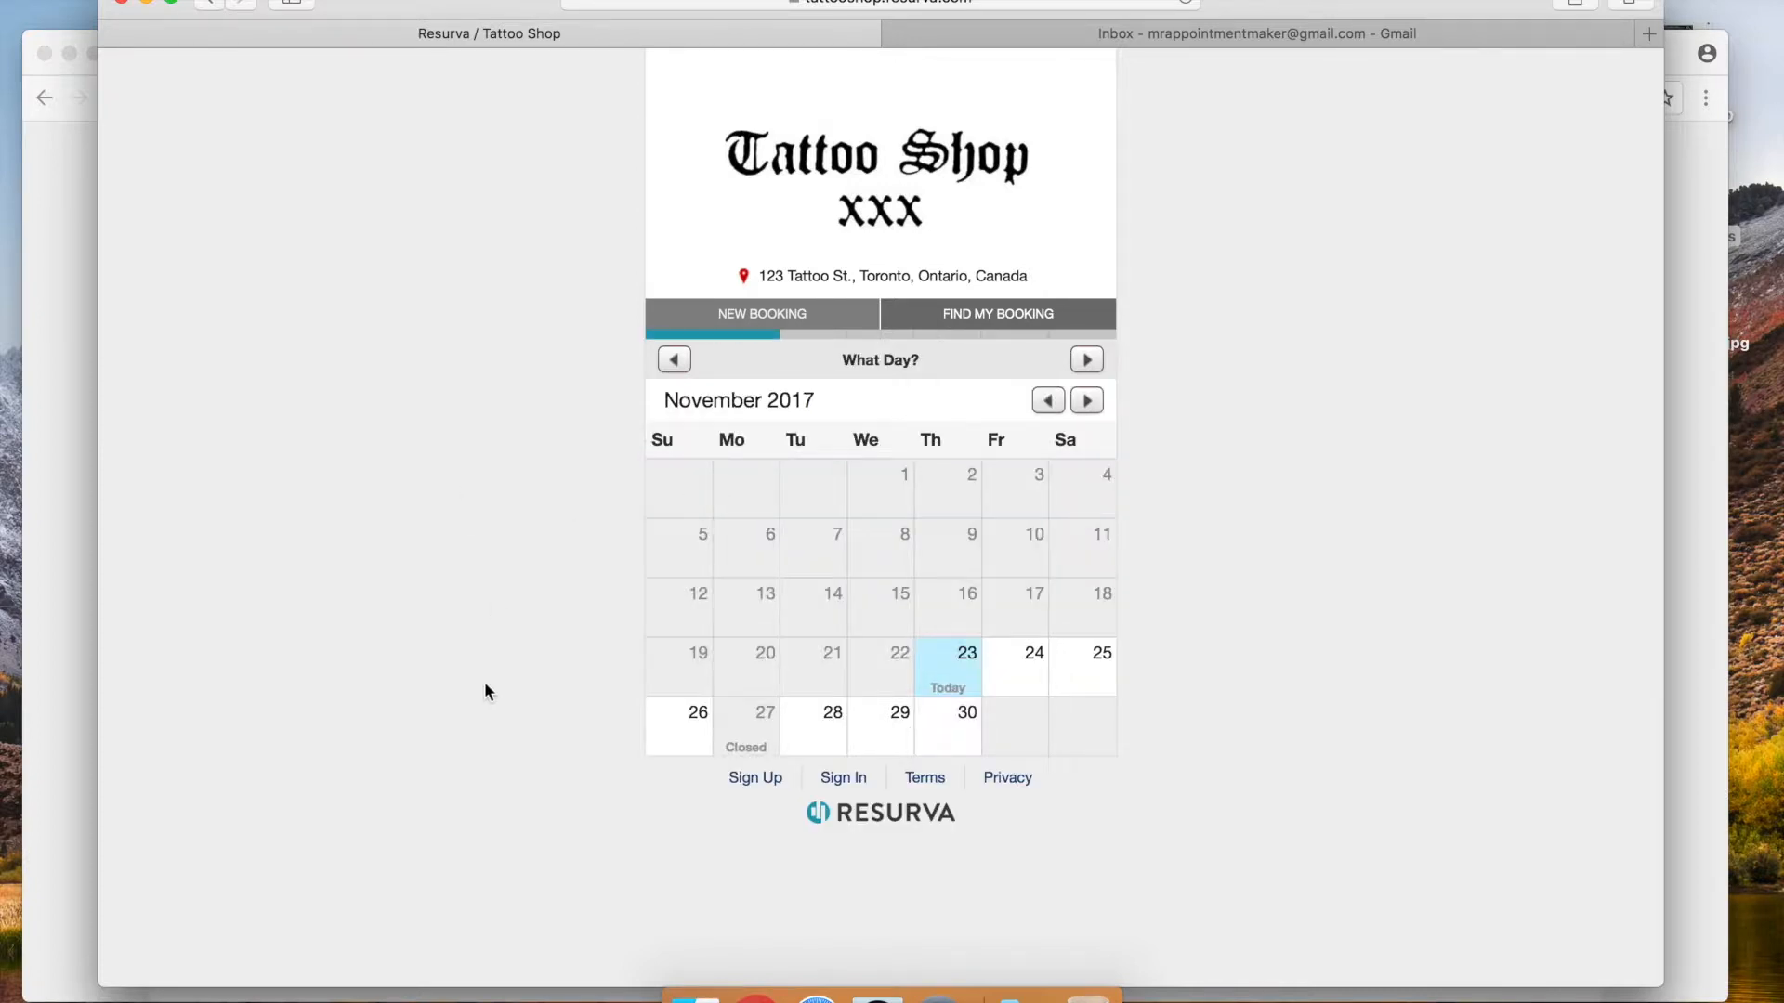
Pick Wednesday November 29 with the Piercist at the 1:00pm slot
click(816, 739)
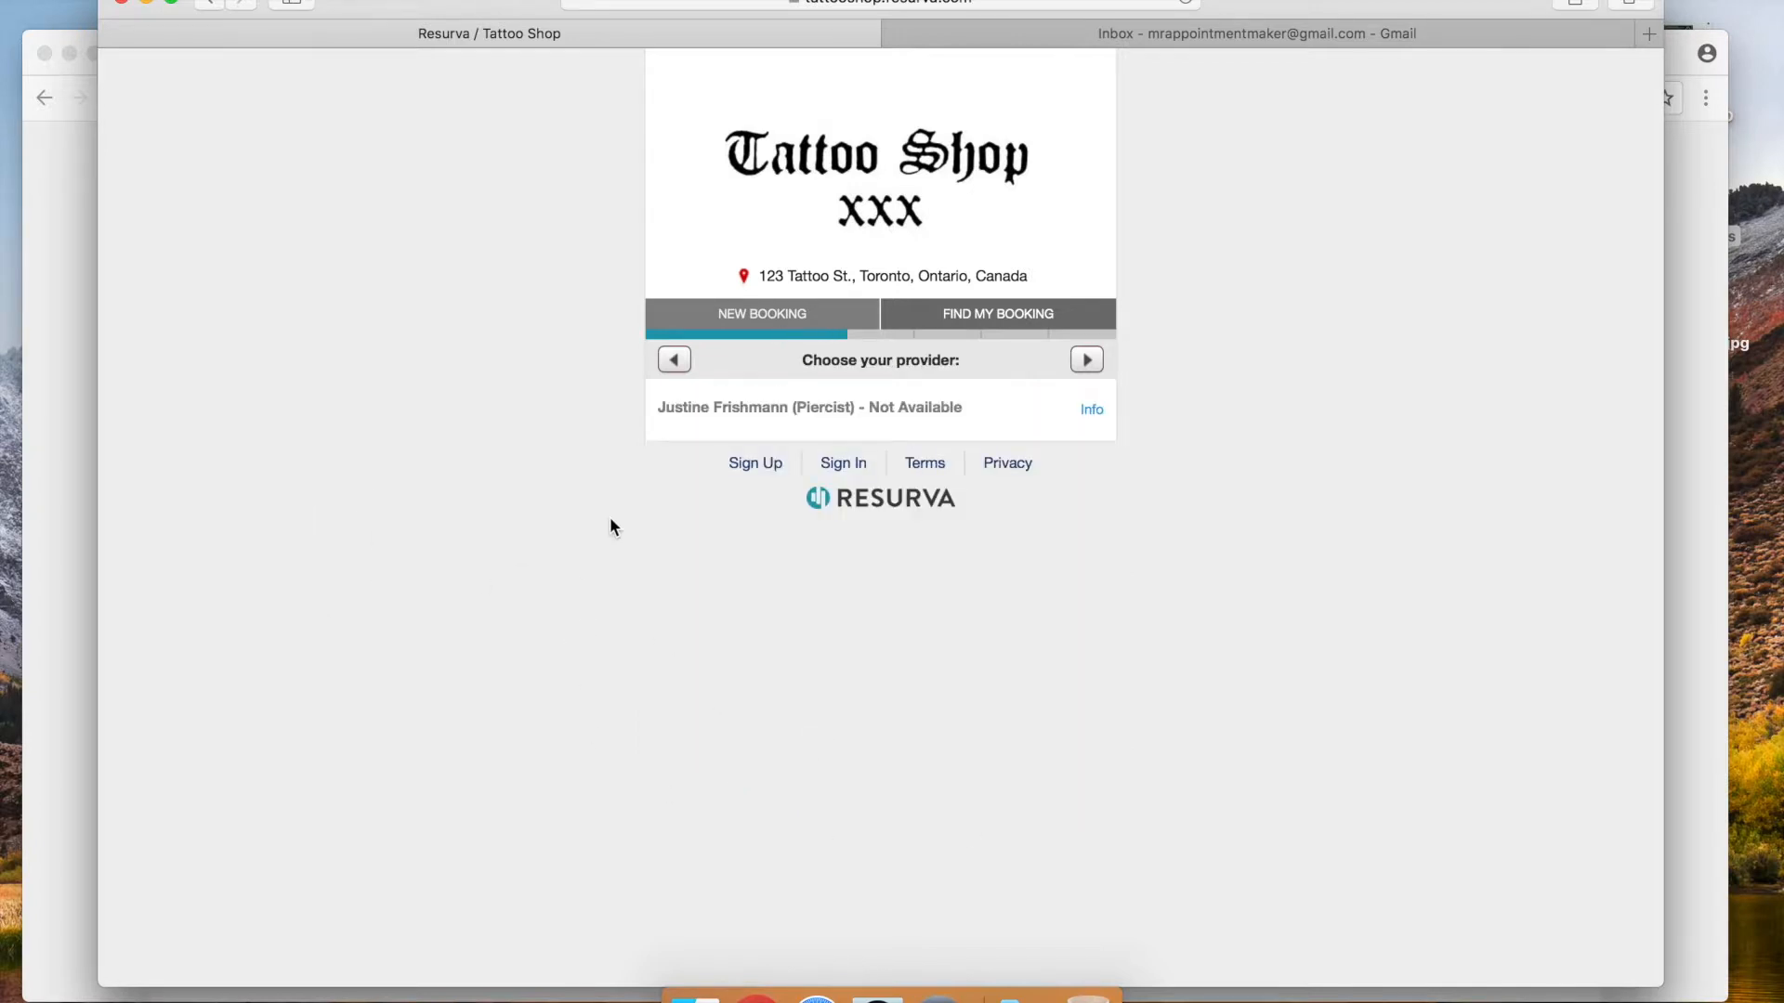
click(675, 359)
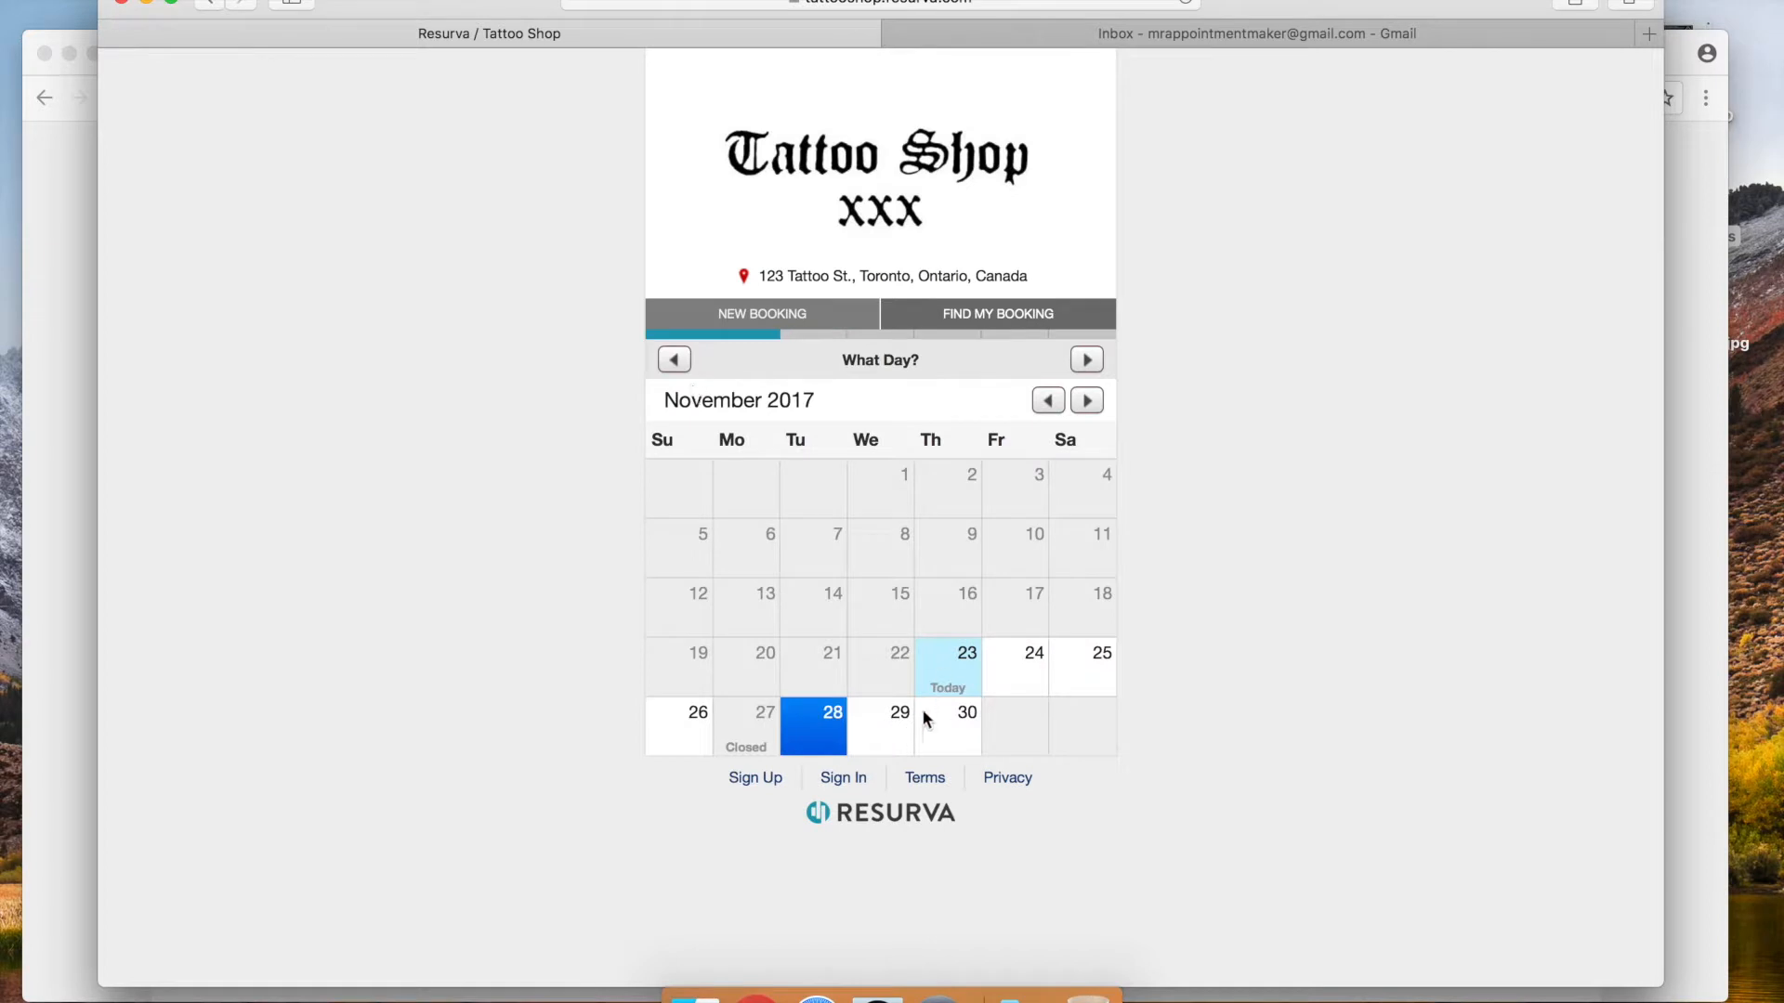
click(894, 717)
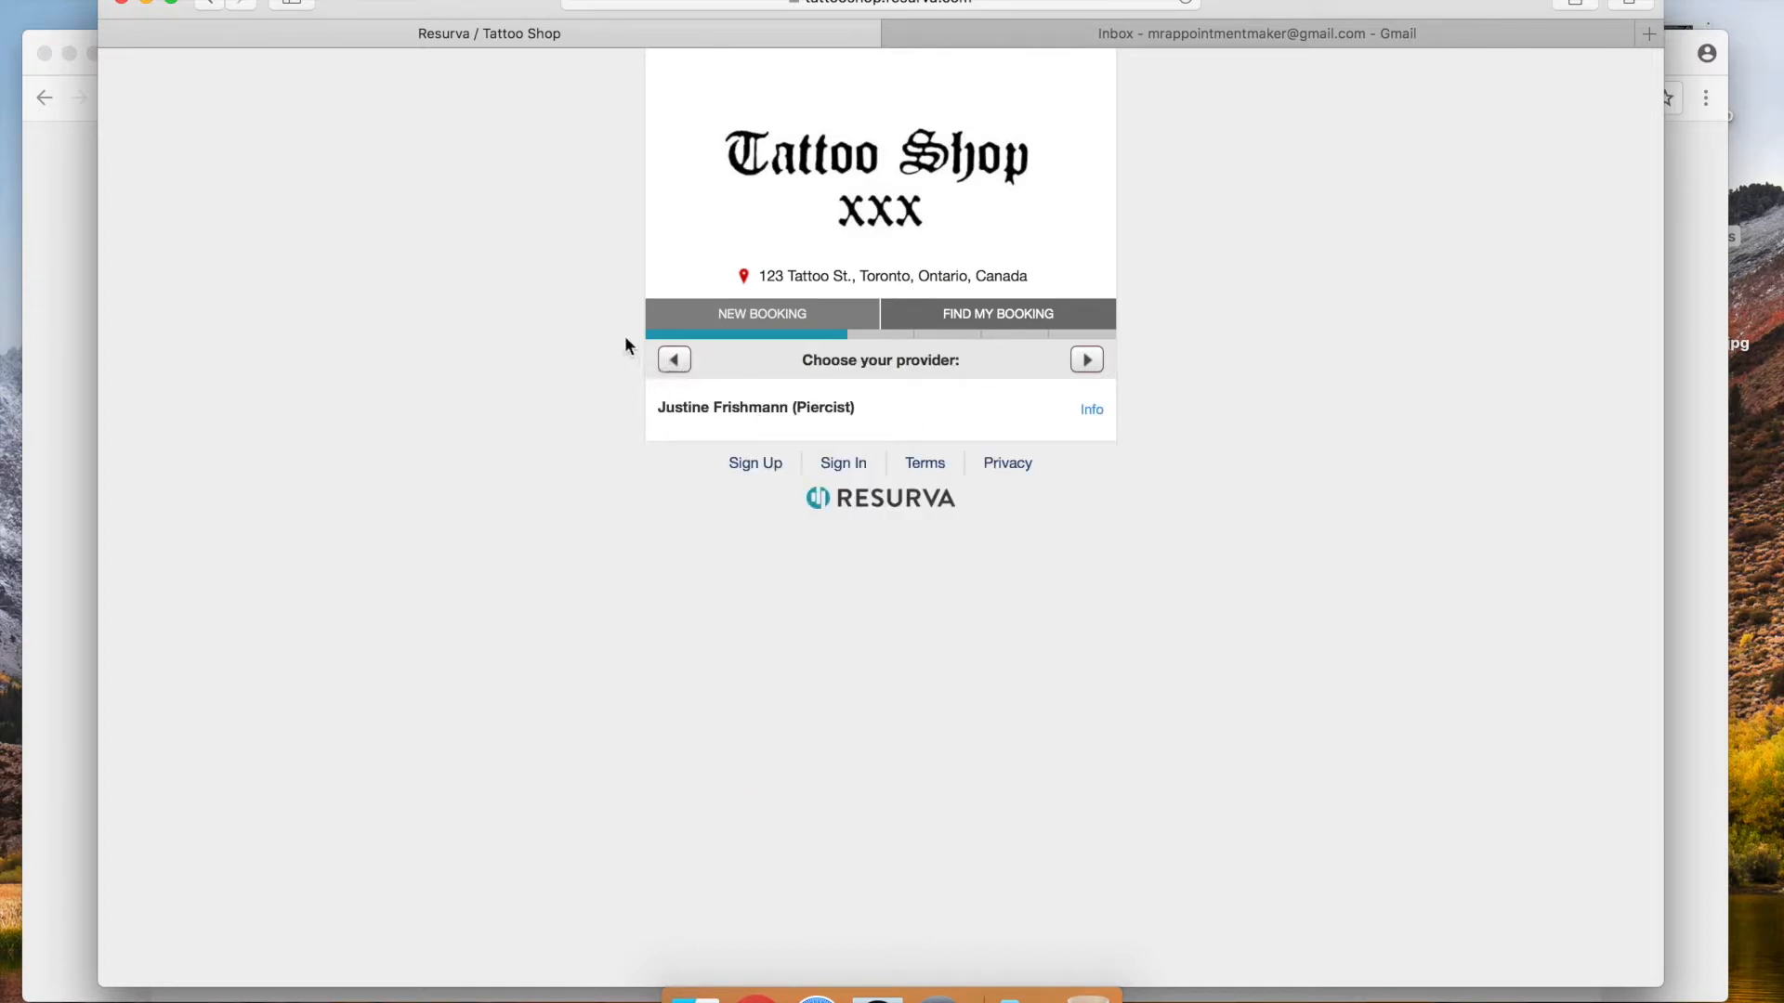
click(800, 431)
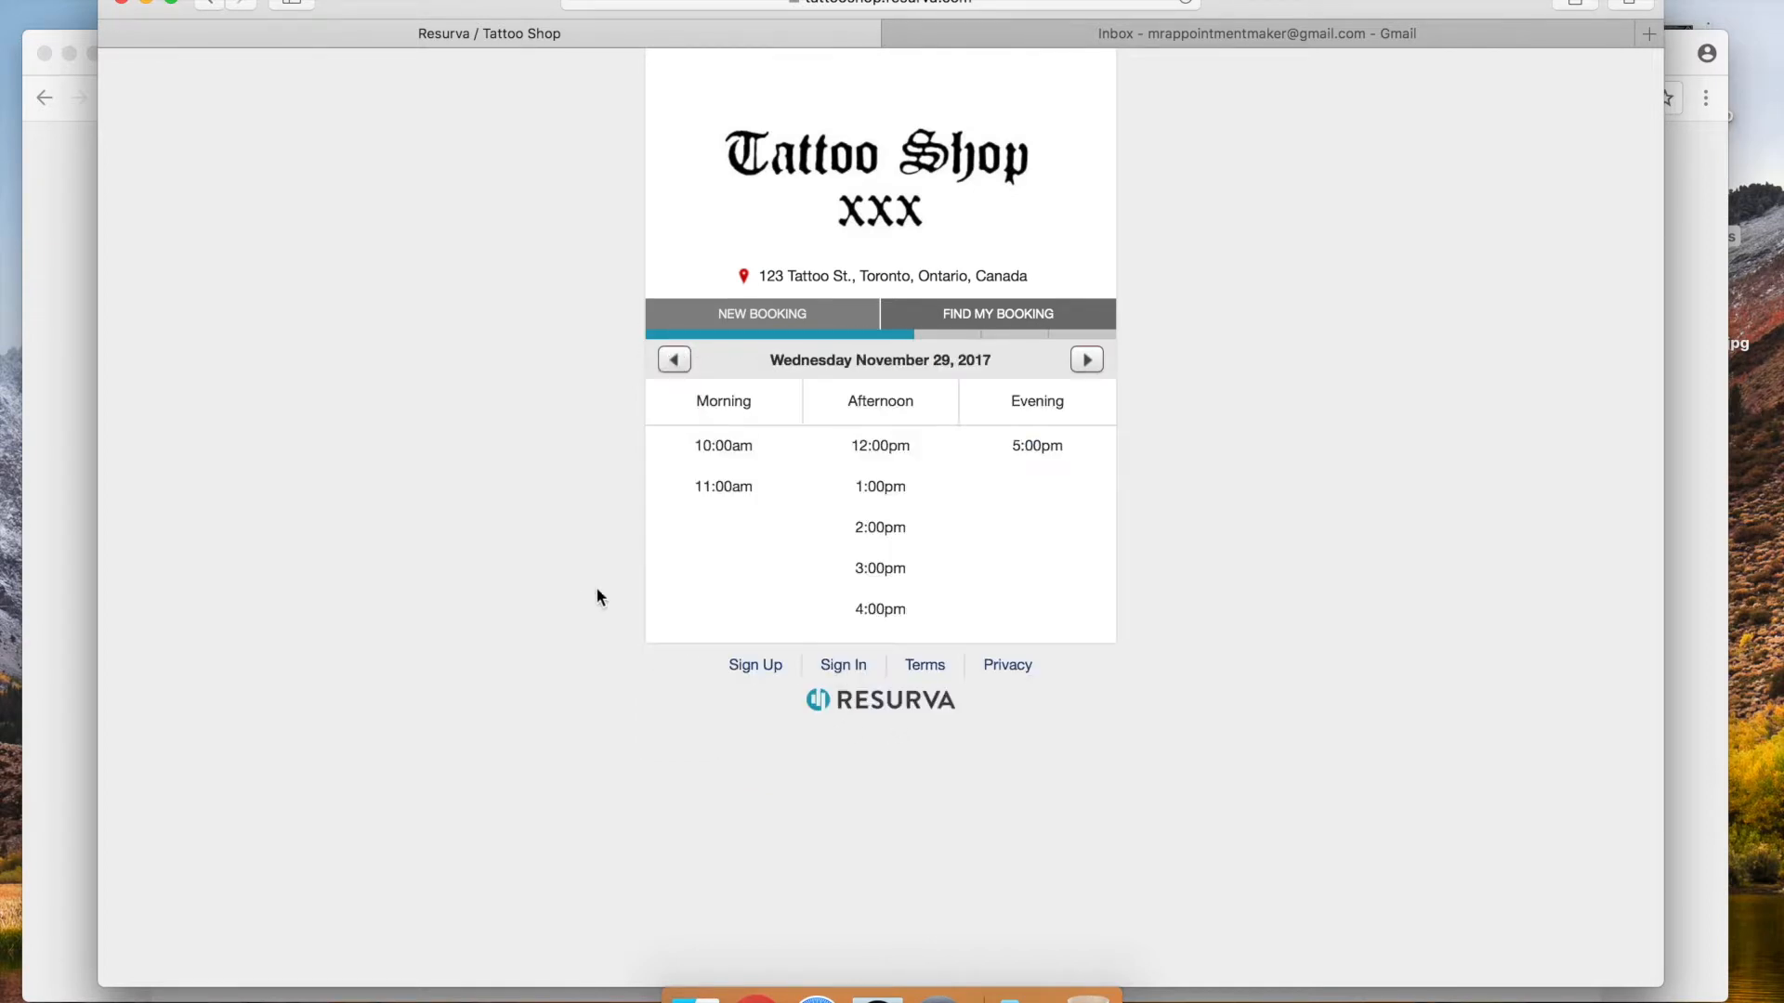
click(675, 361)
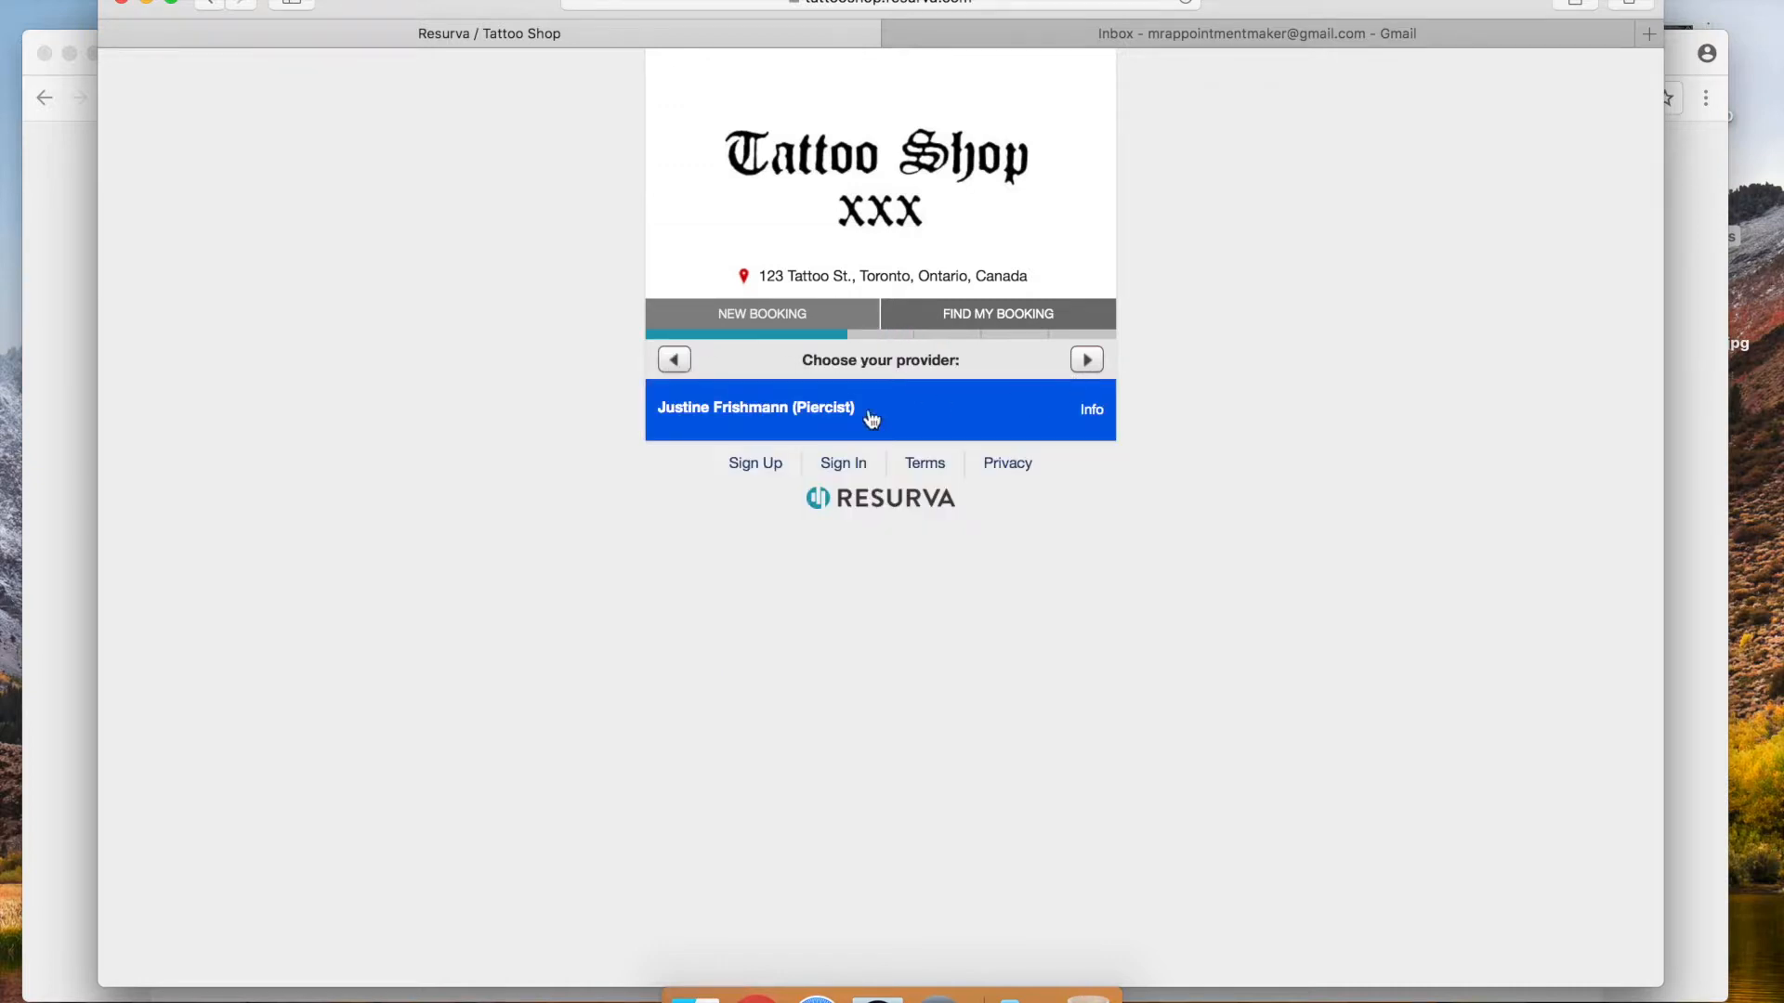
click(815, 422)
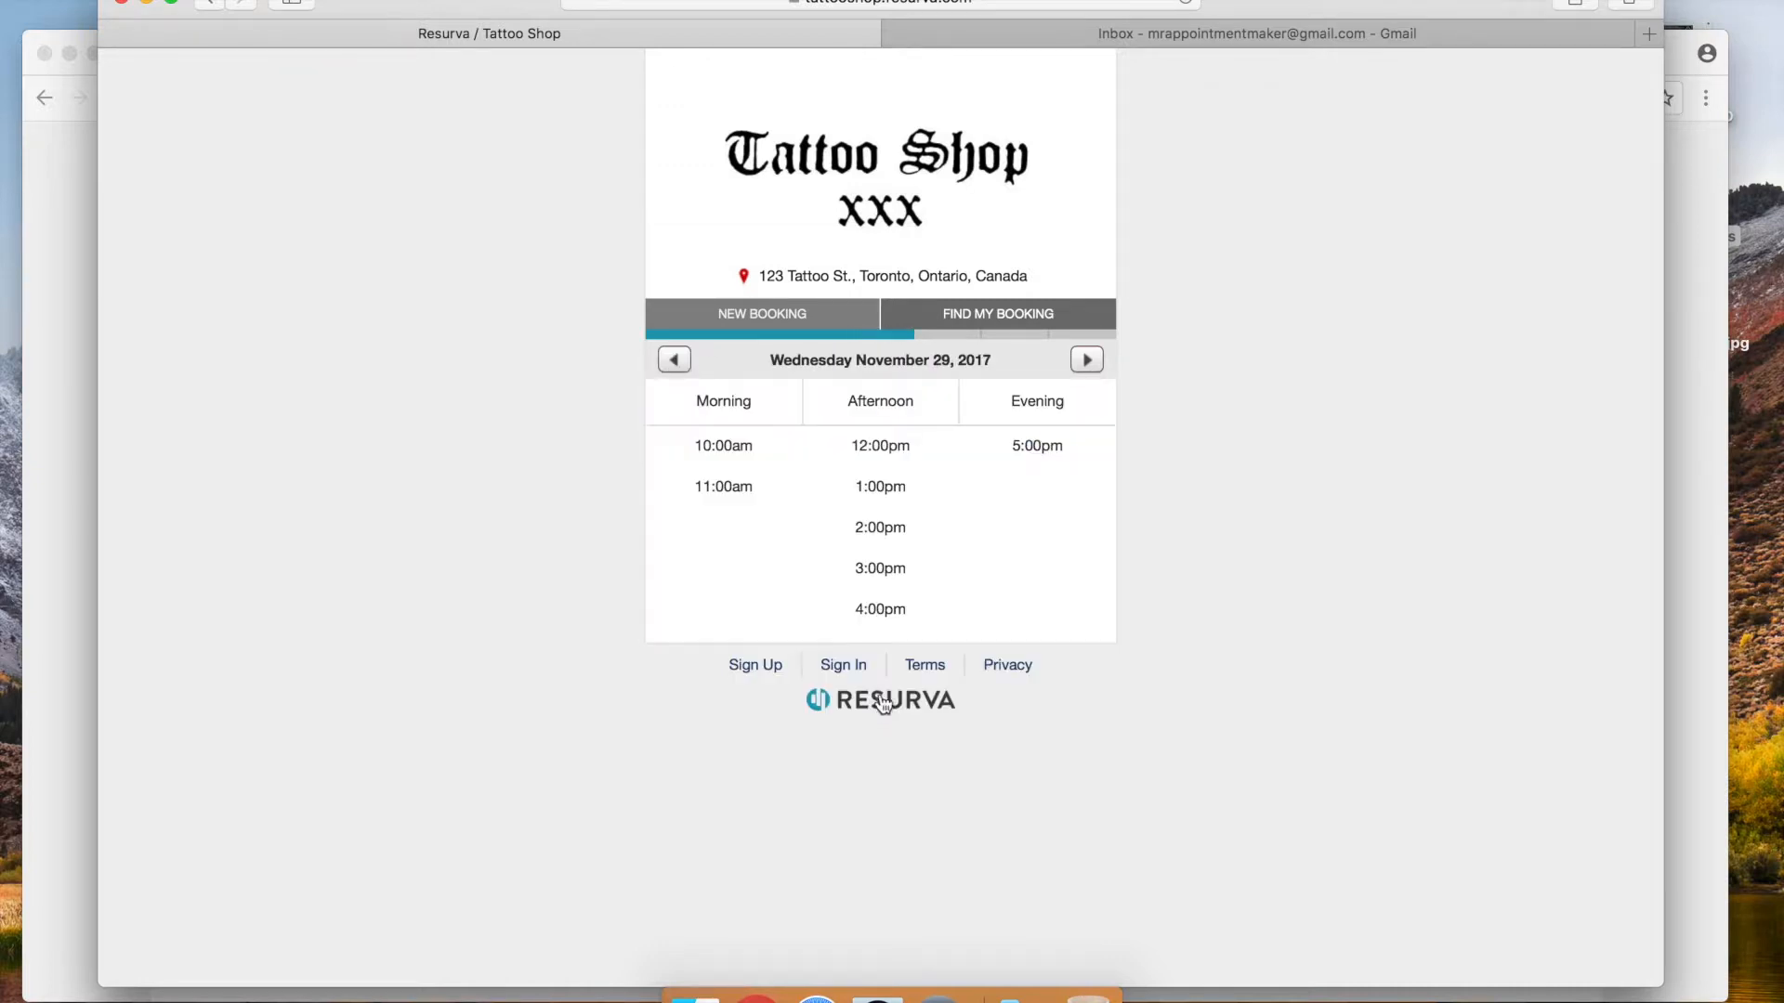
click(879, 490)
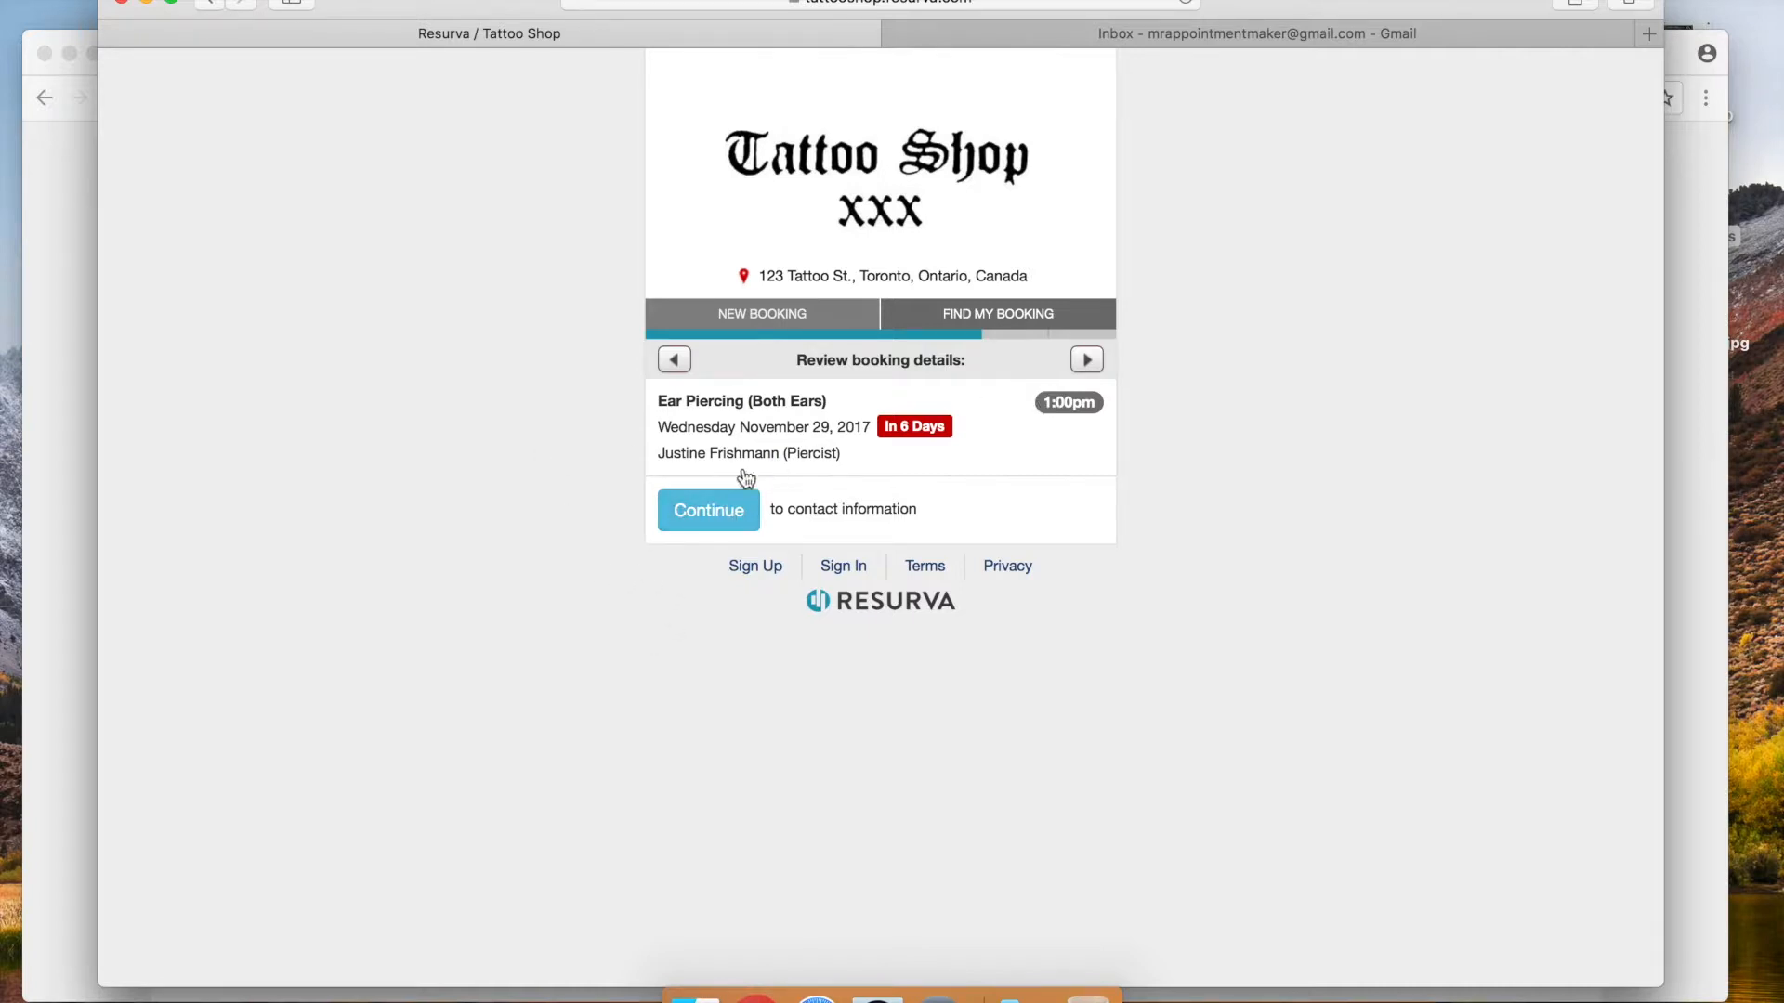
Continue to contact details and sign in with a Google account
click(708, 521)
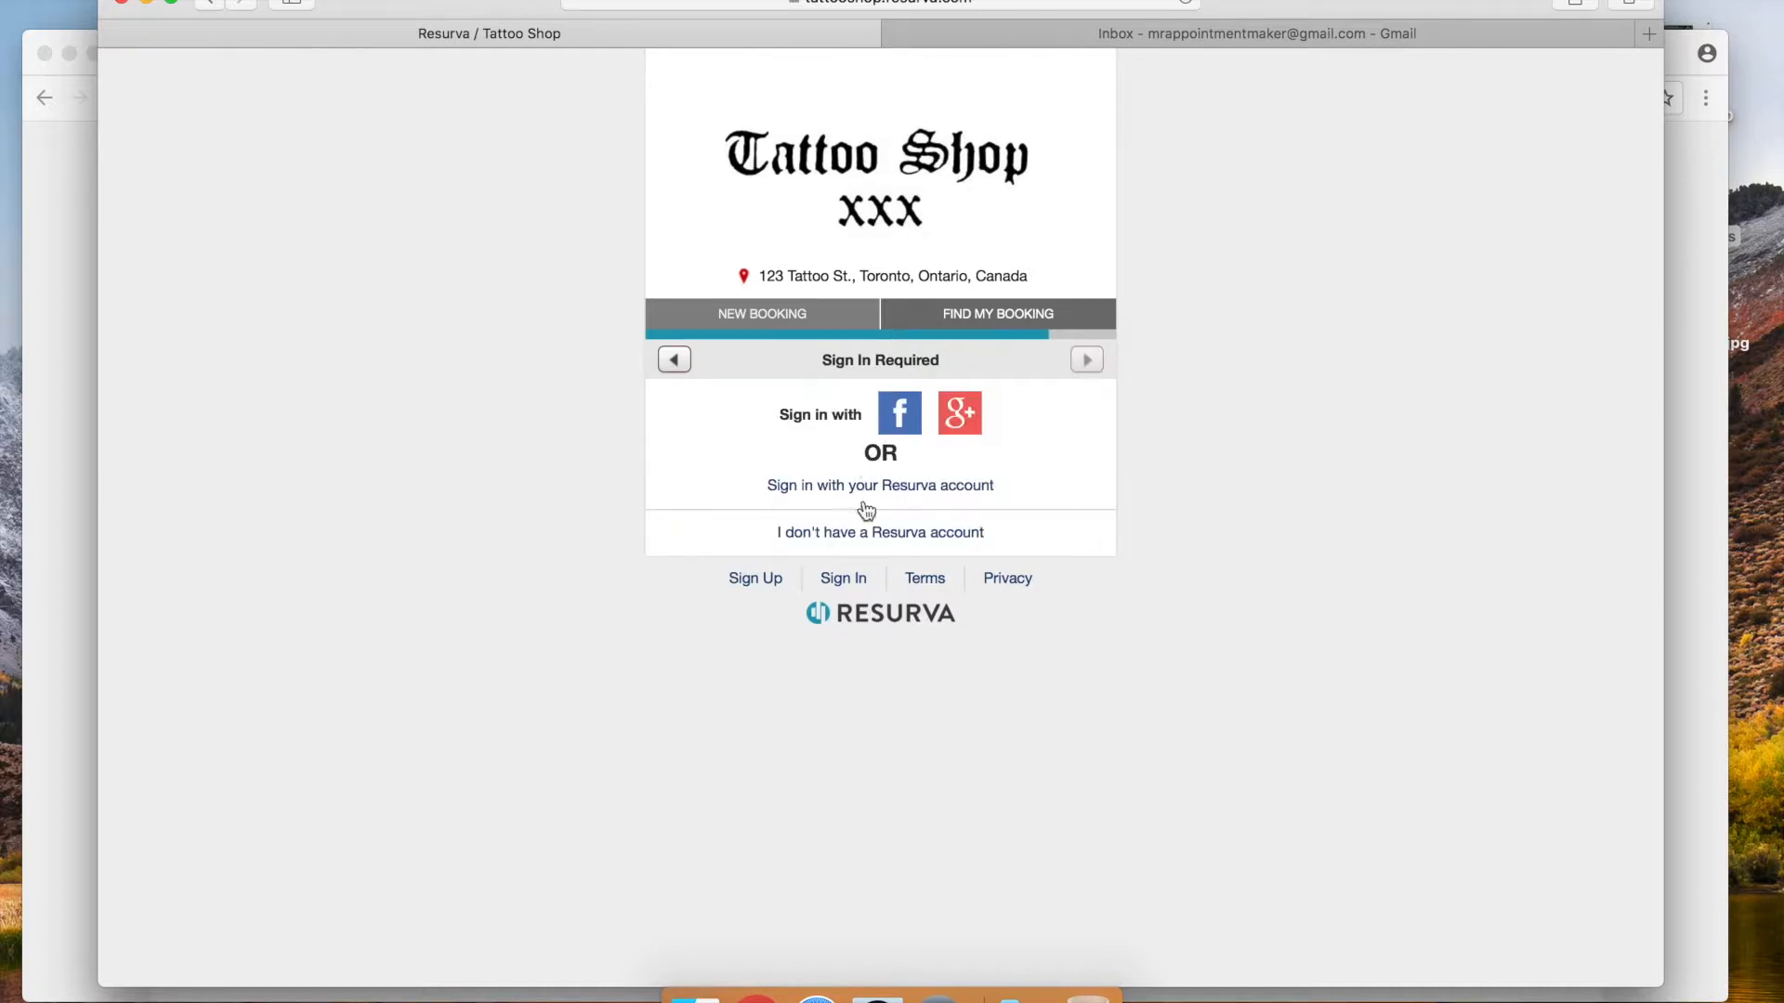
click(966, 426)
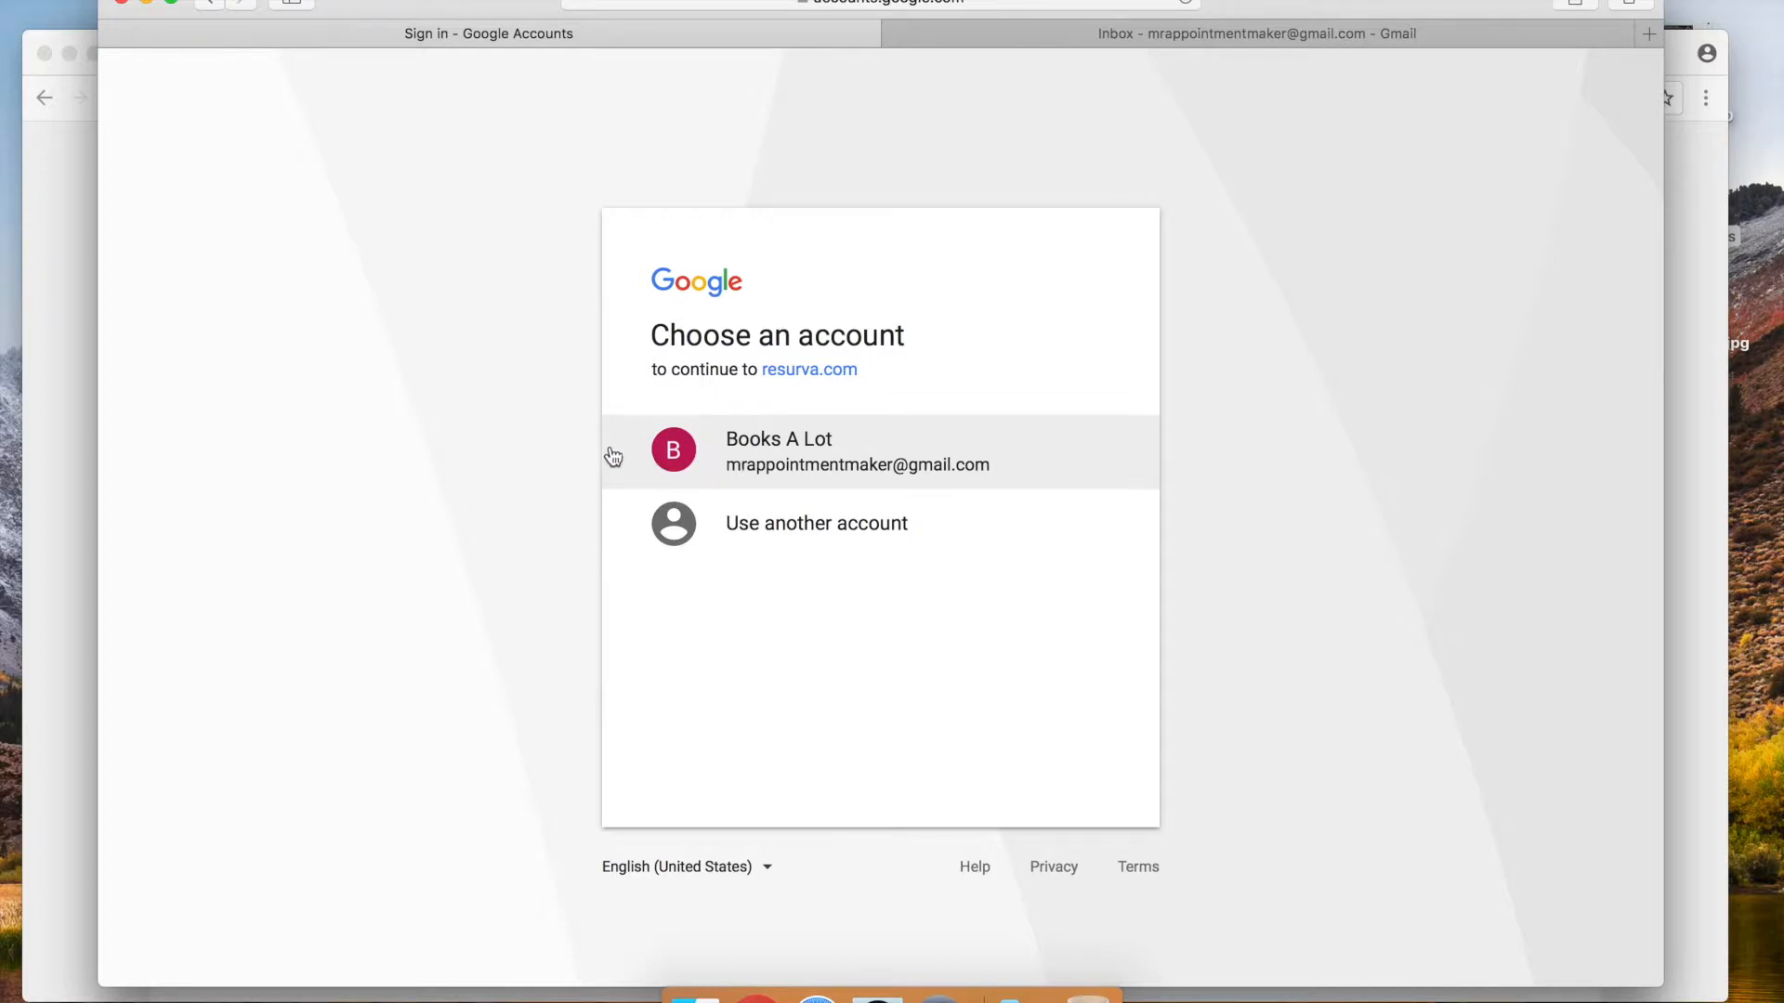
click(678, 453)
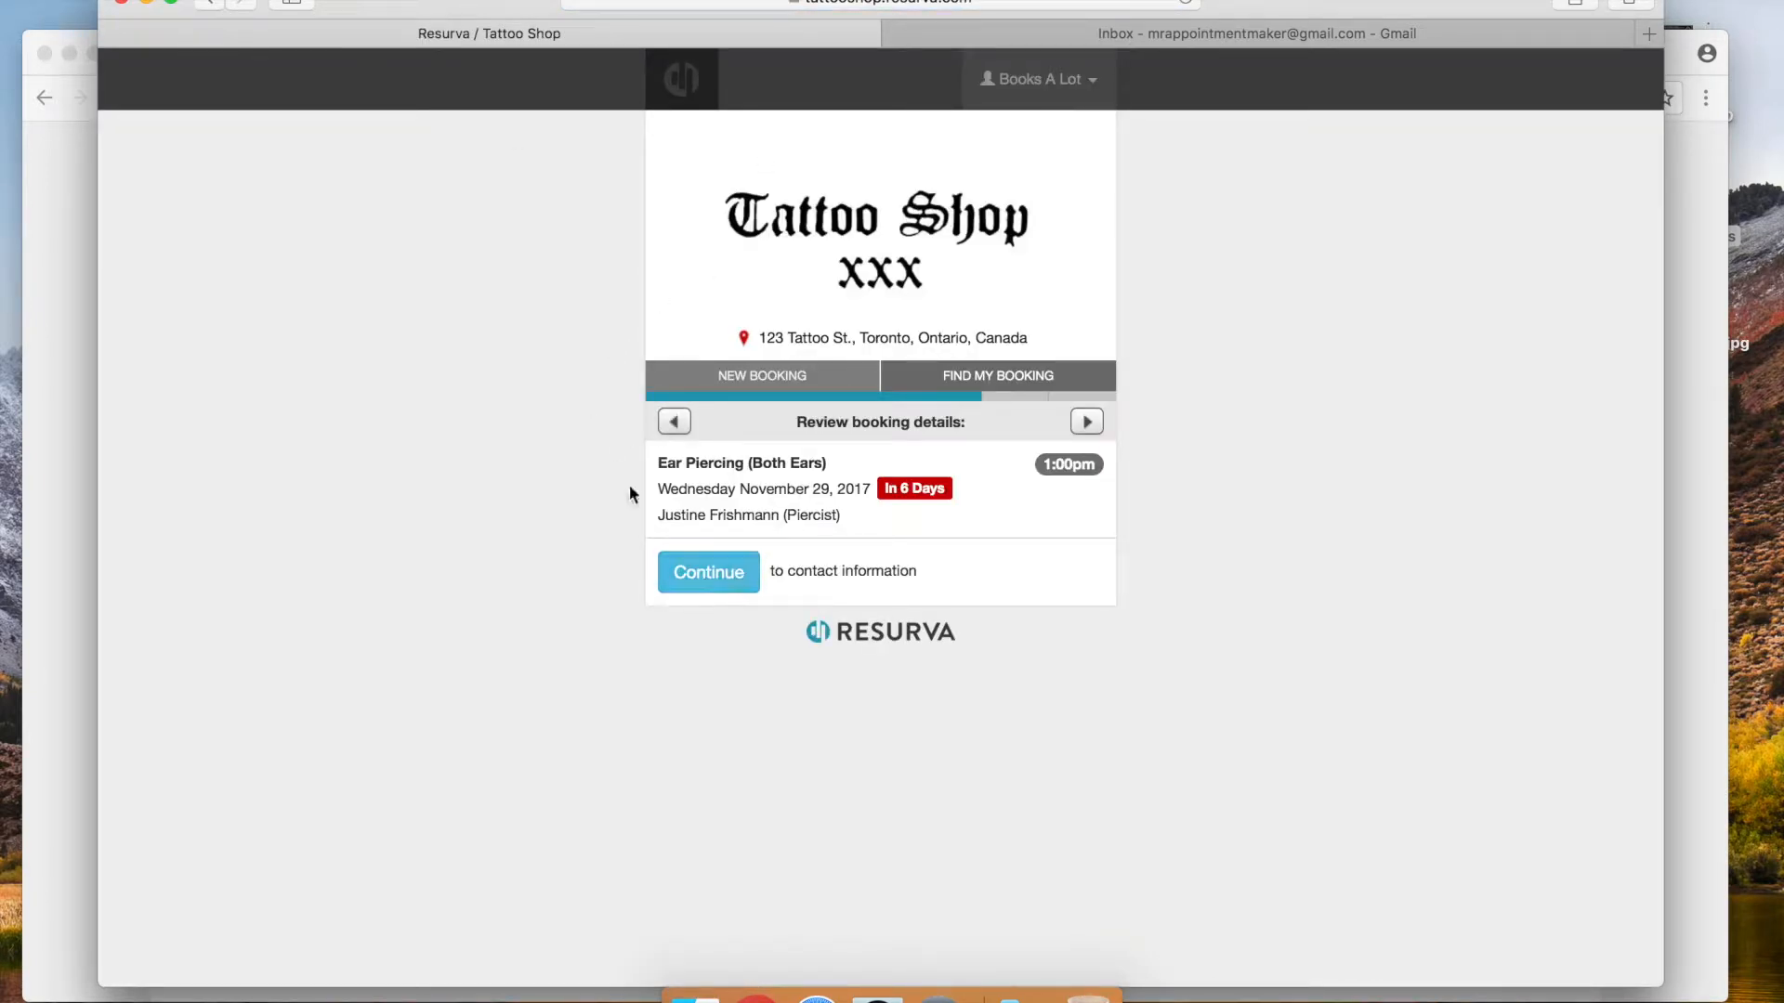
click(708, 579)
Enter the client's phone number, enable email and text reminders, and request the booking
click(766, 521)
text(416-555-5555)
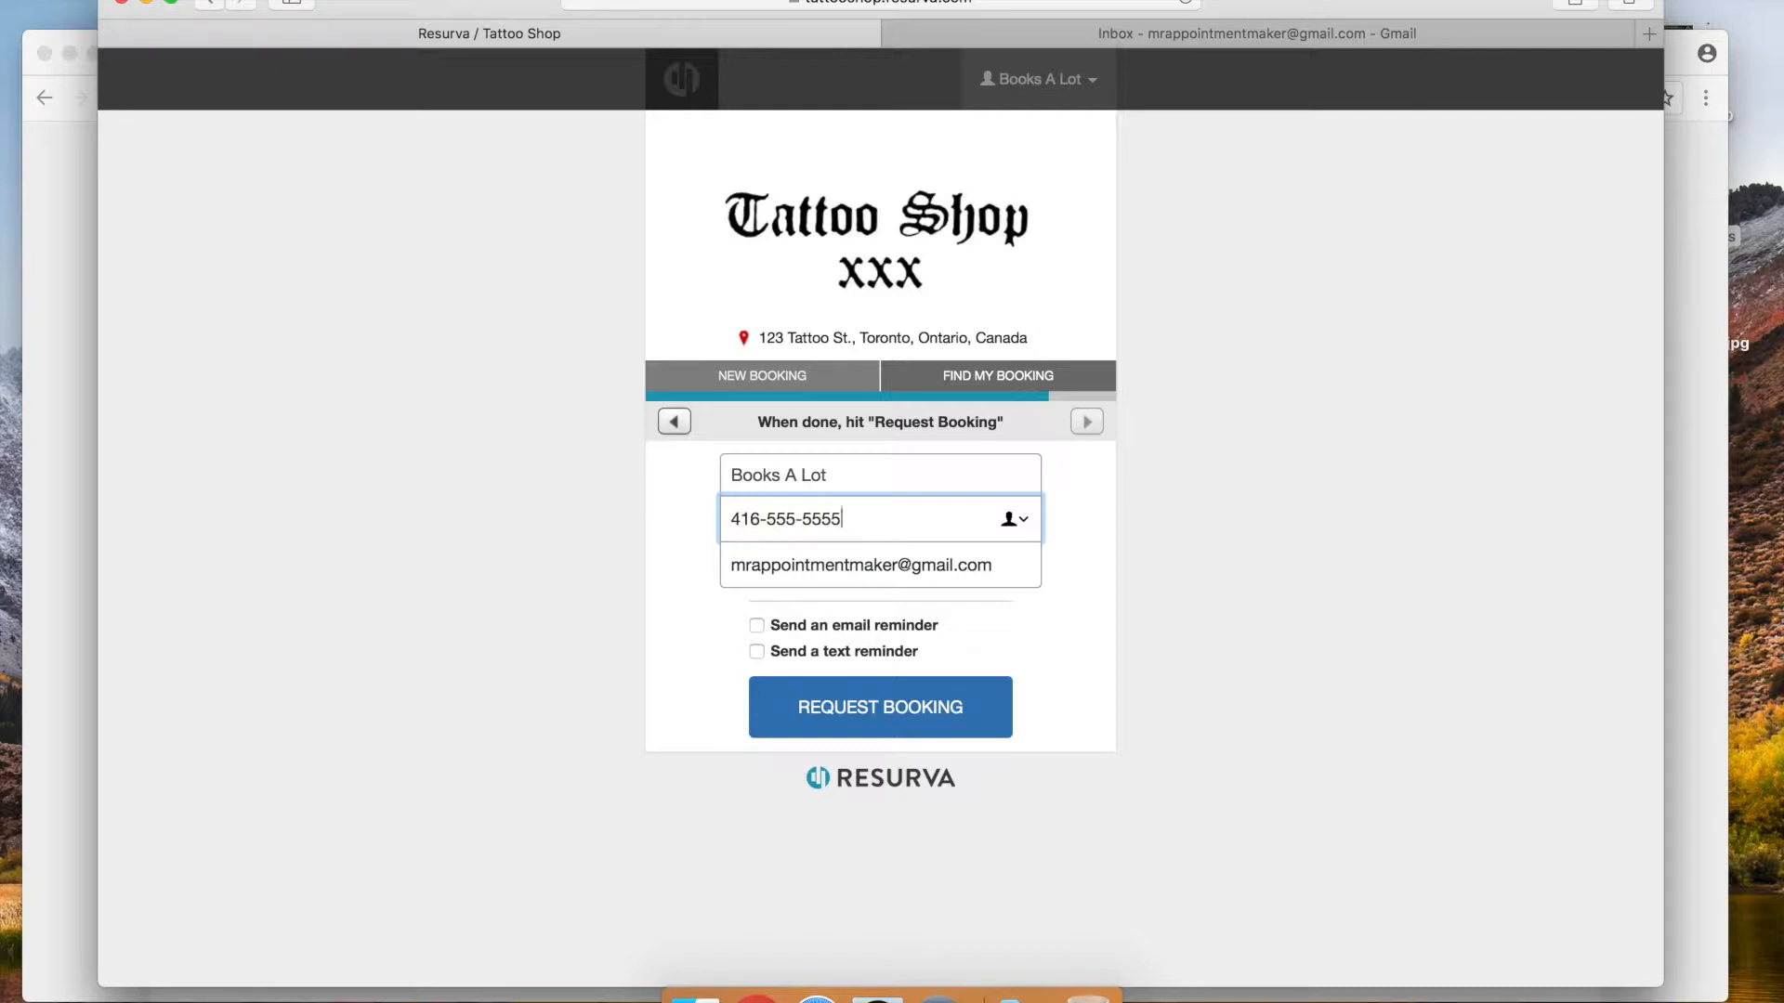
click(757, 626)
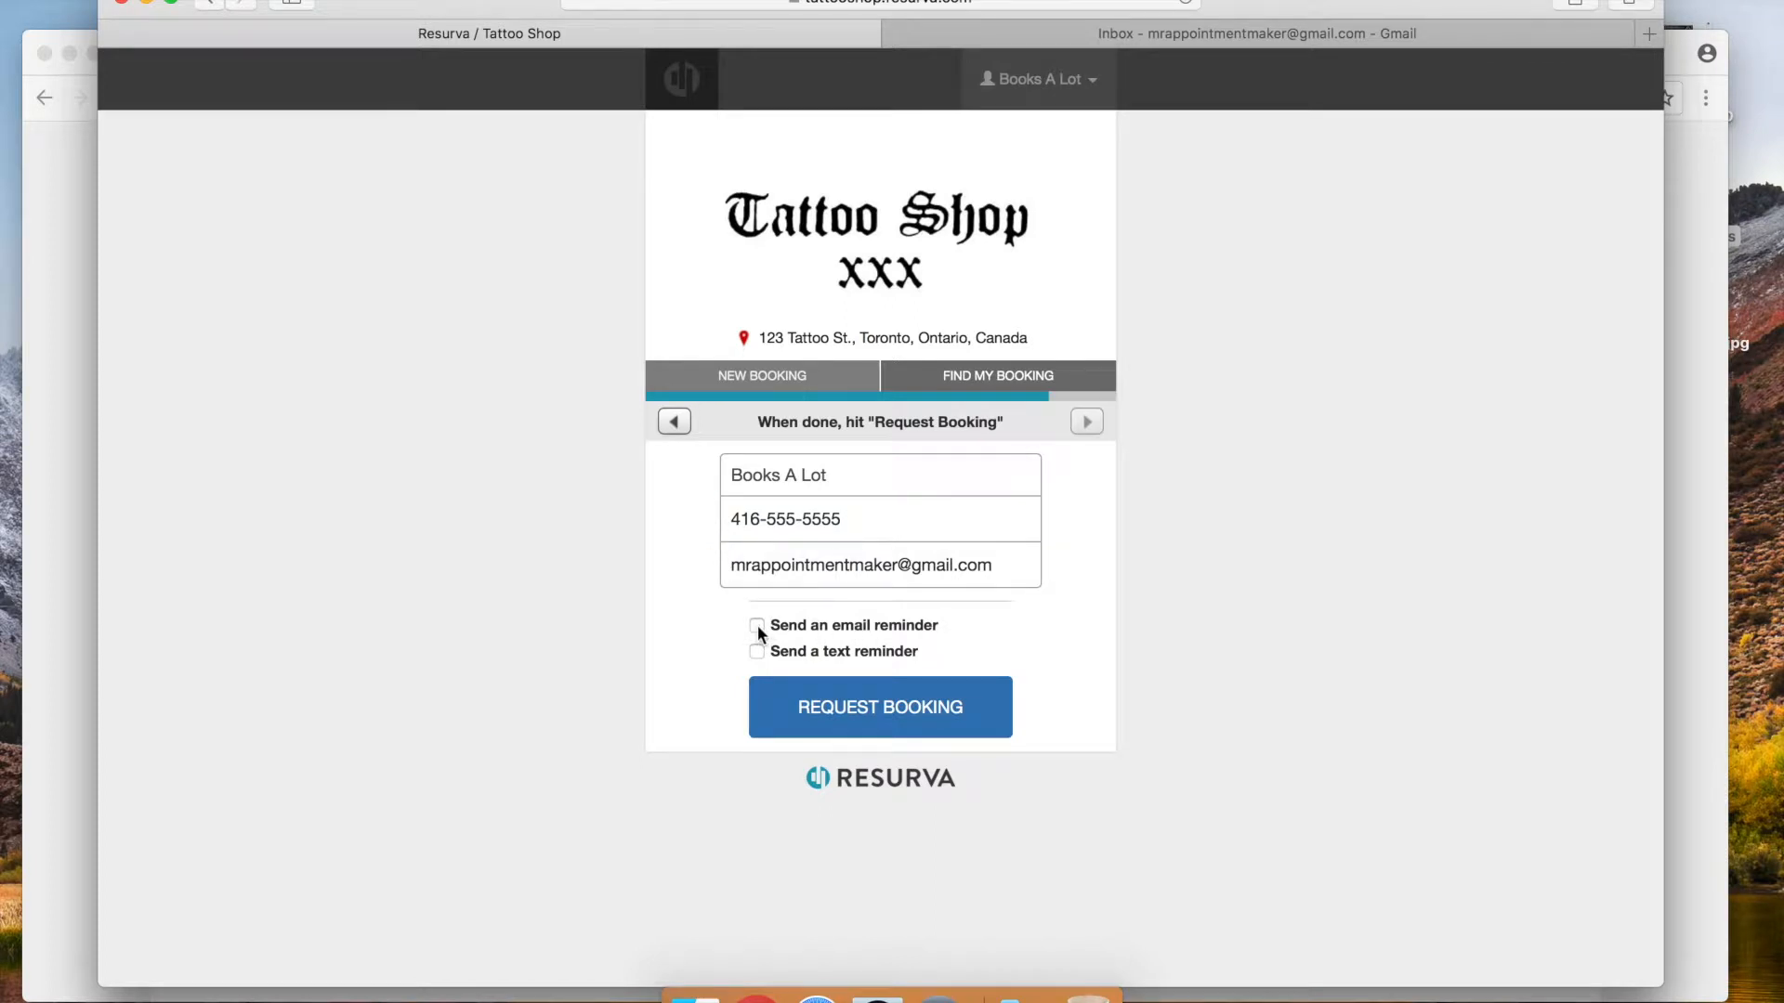
click(755, 652)
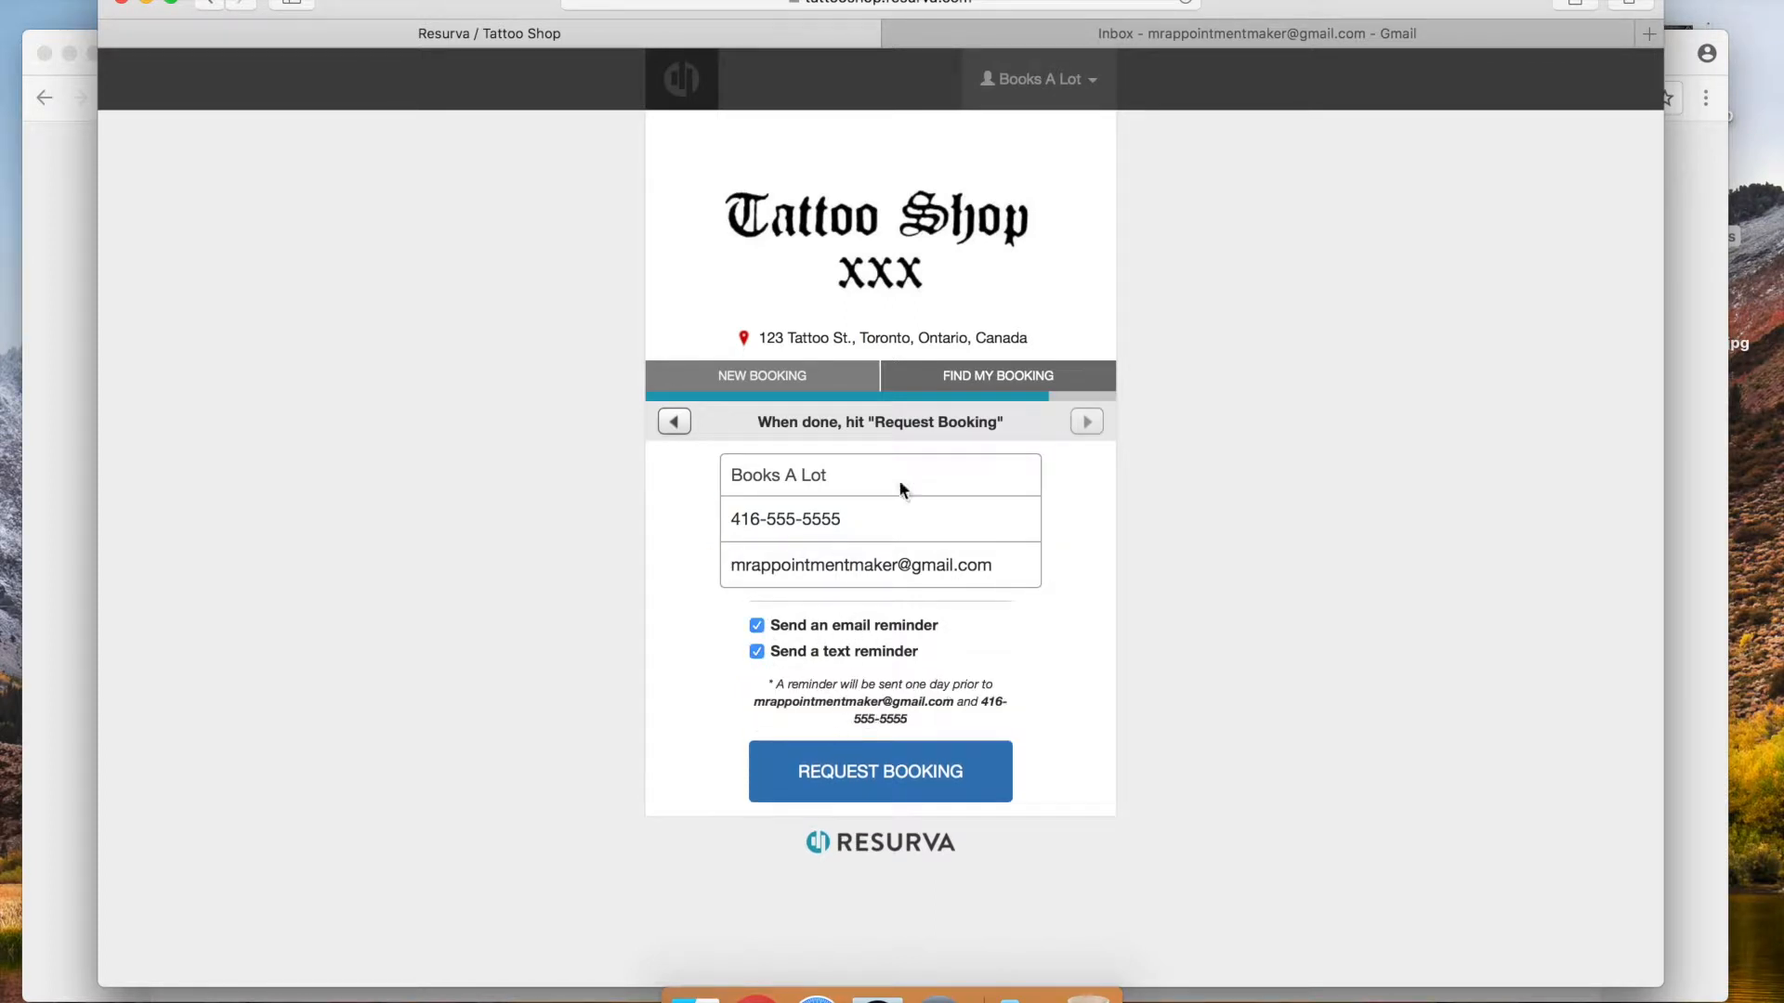
click(850, 773)
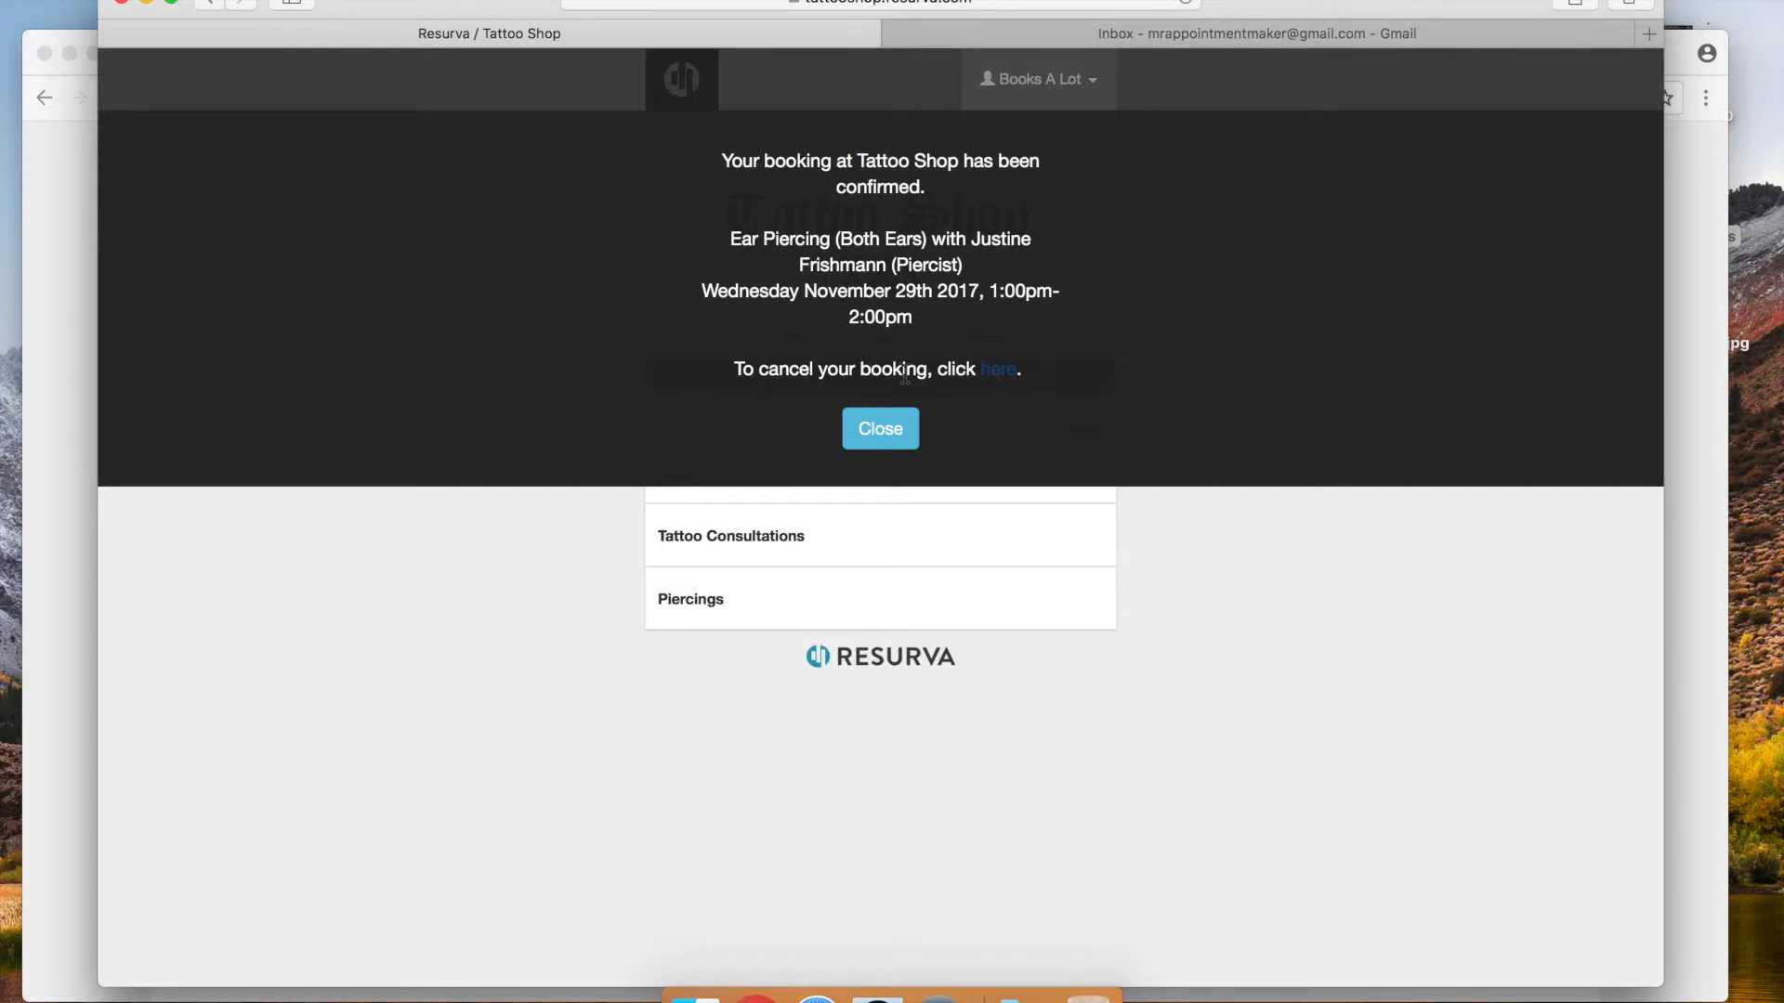
click(906, 438)
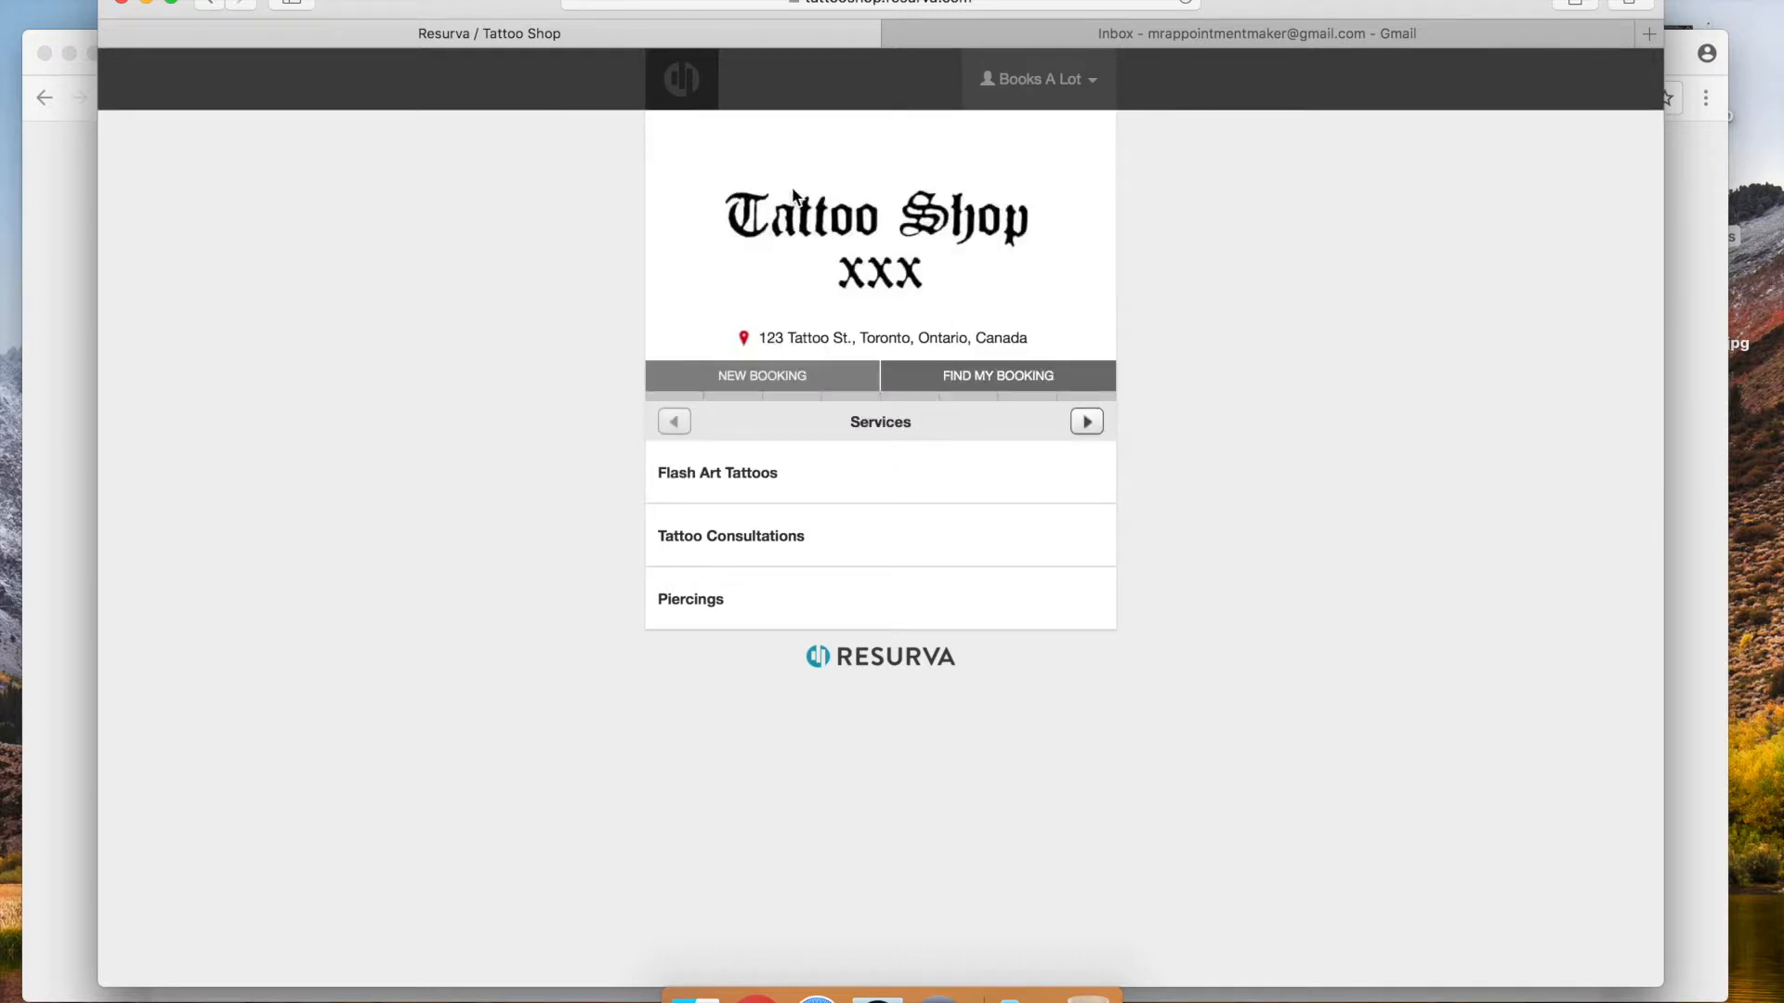
Refresh Gmail and open Tattoo Shop's Ear Piercing (Both Ears) confirmation for Nov 29, 1:00pm
click(1335, 41)
click(175, 255)
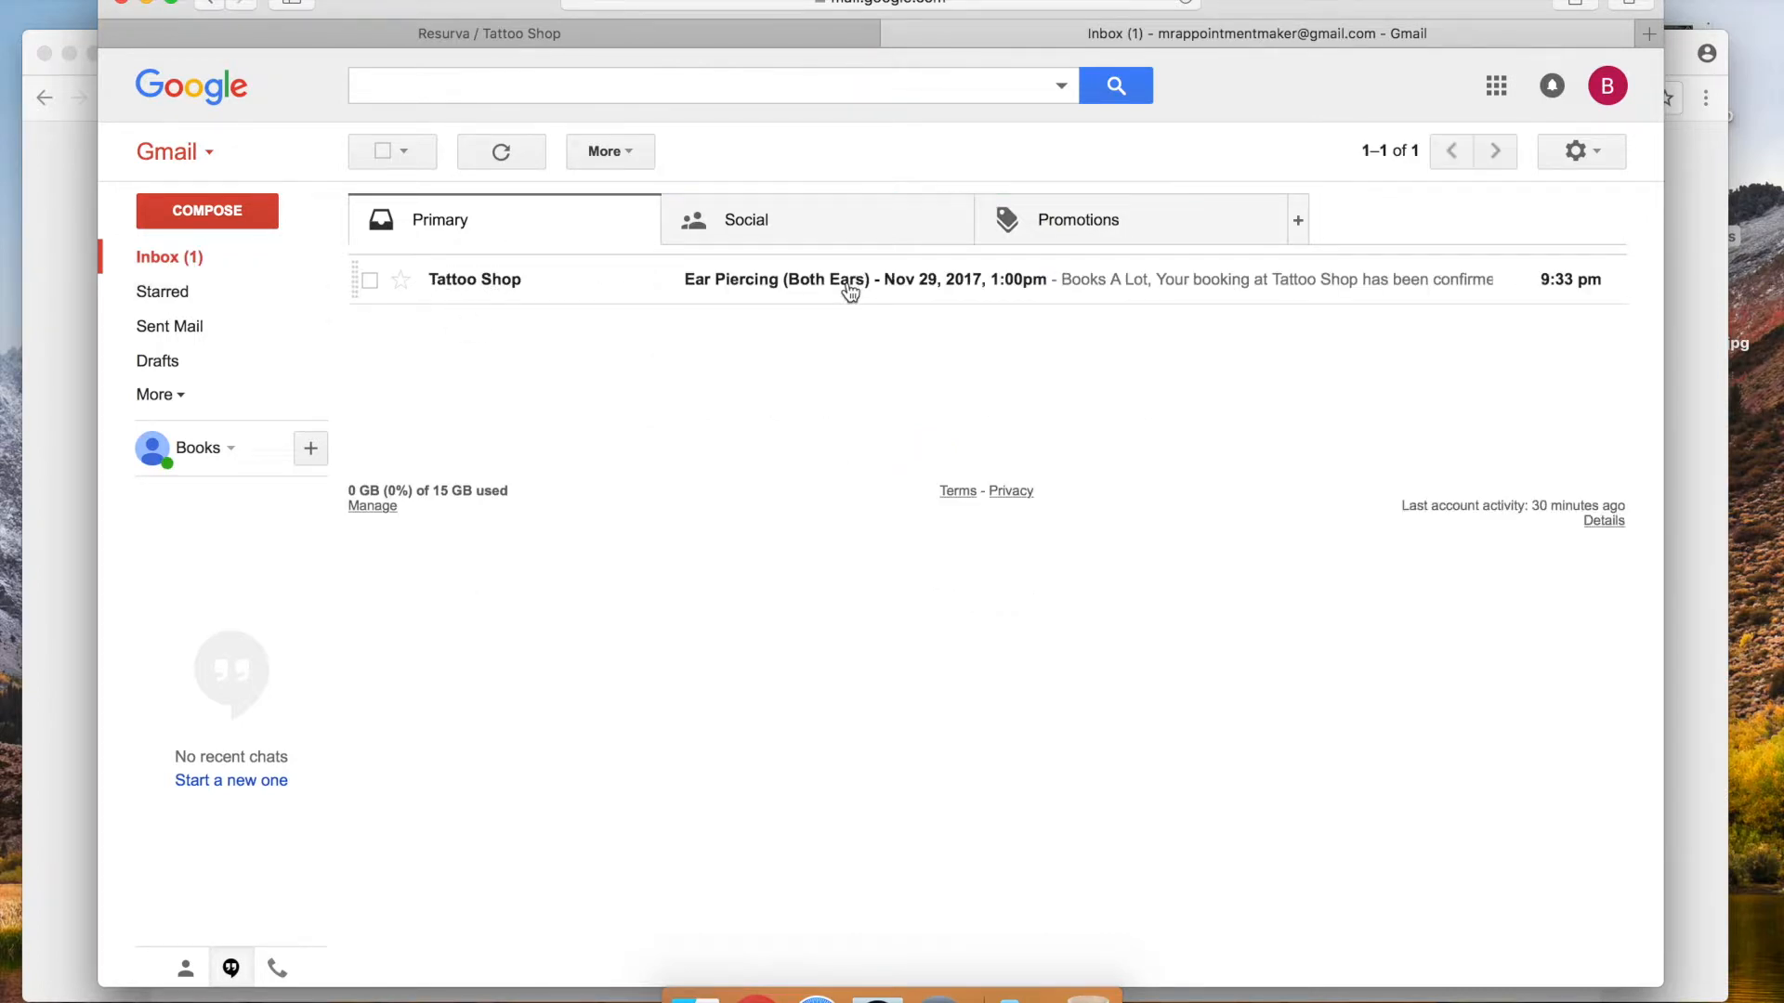
click(461, 286)
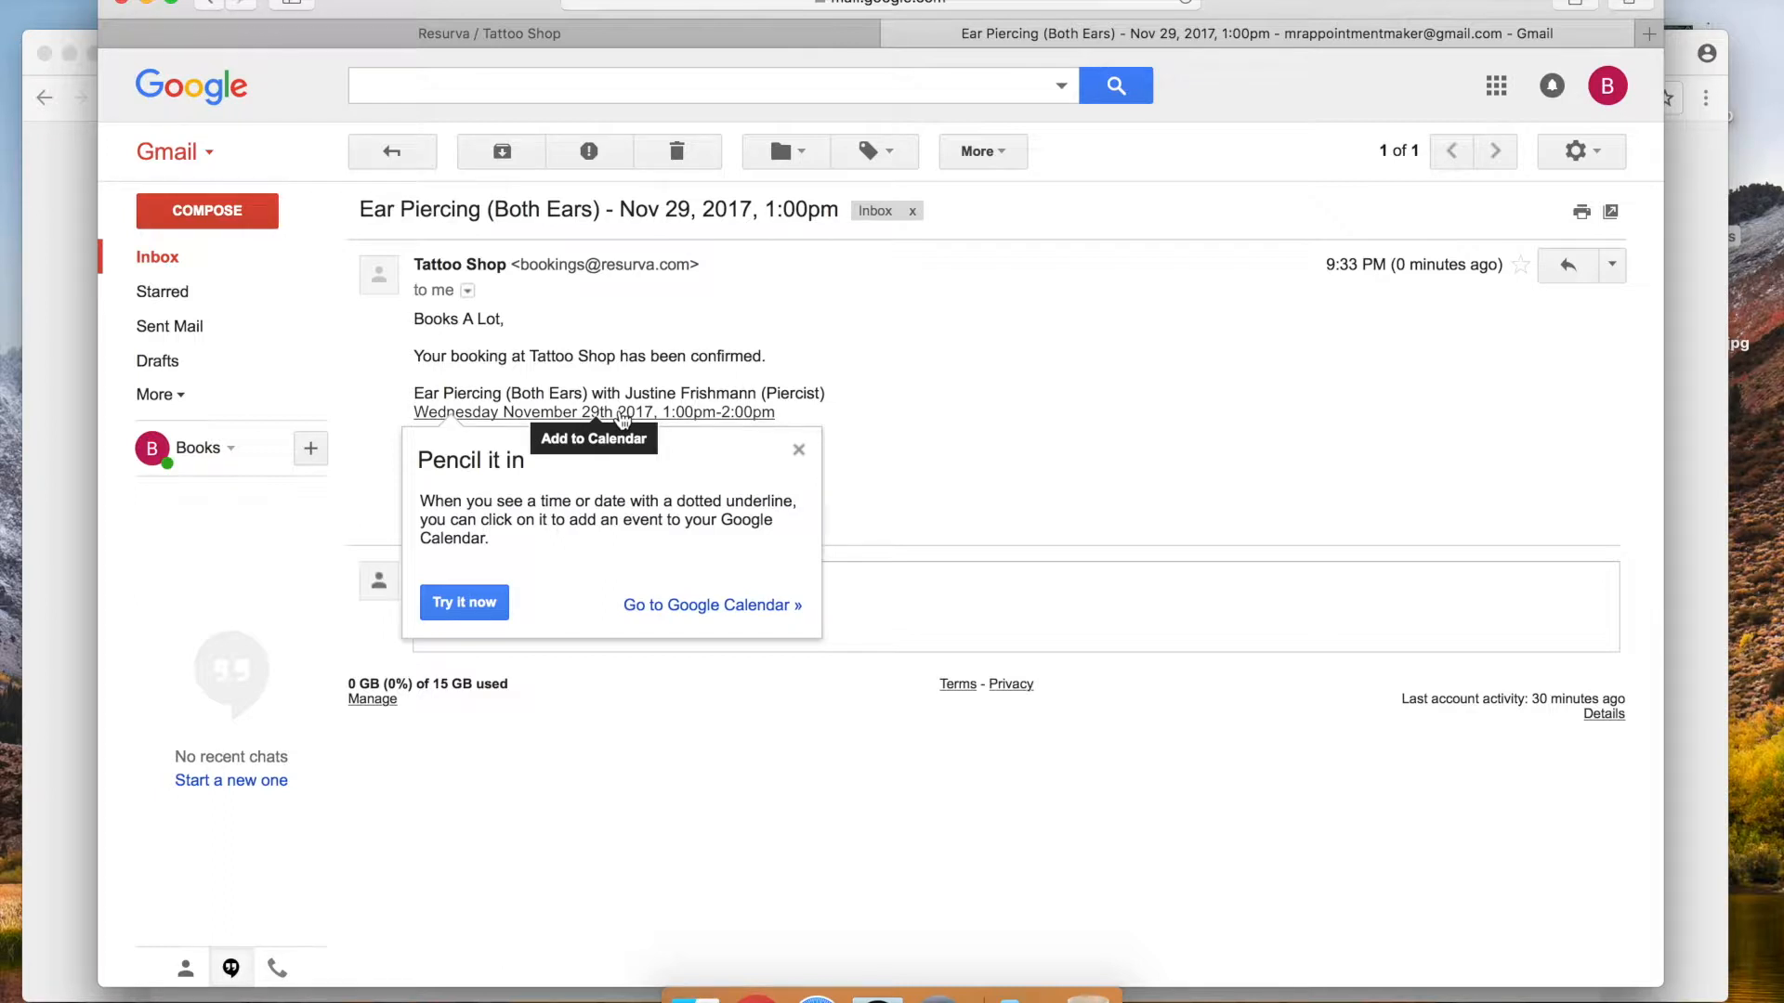
click(799, 452)
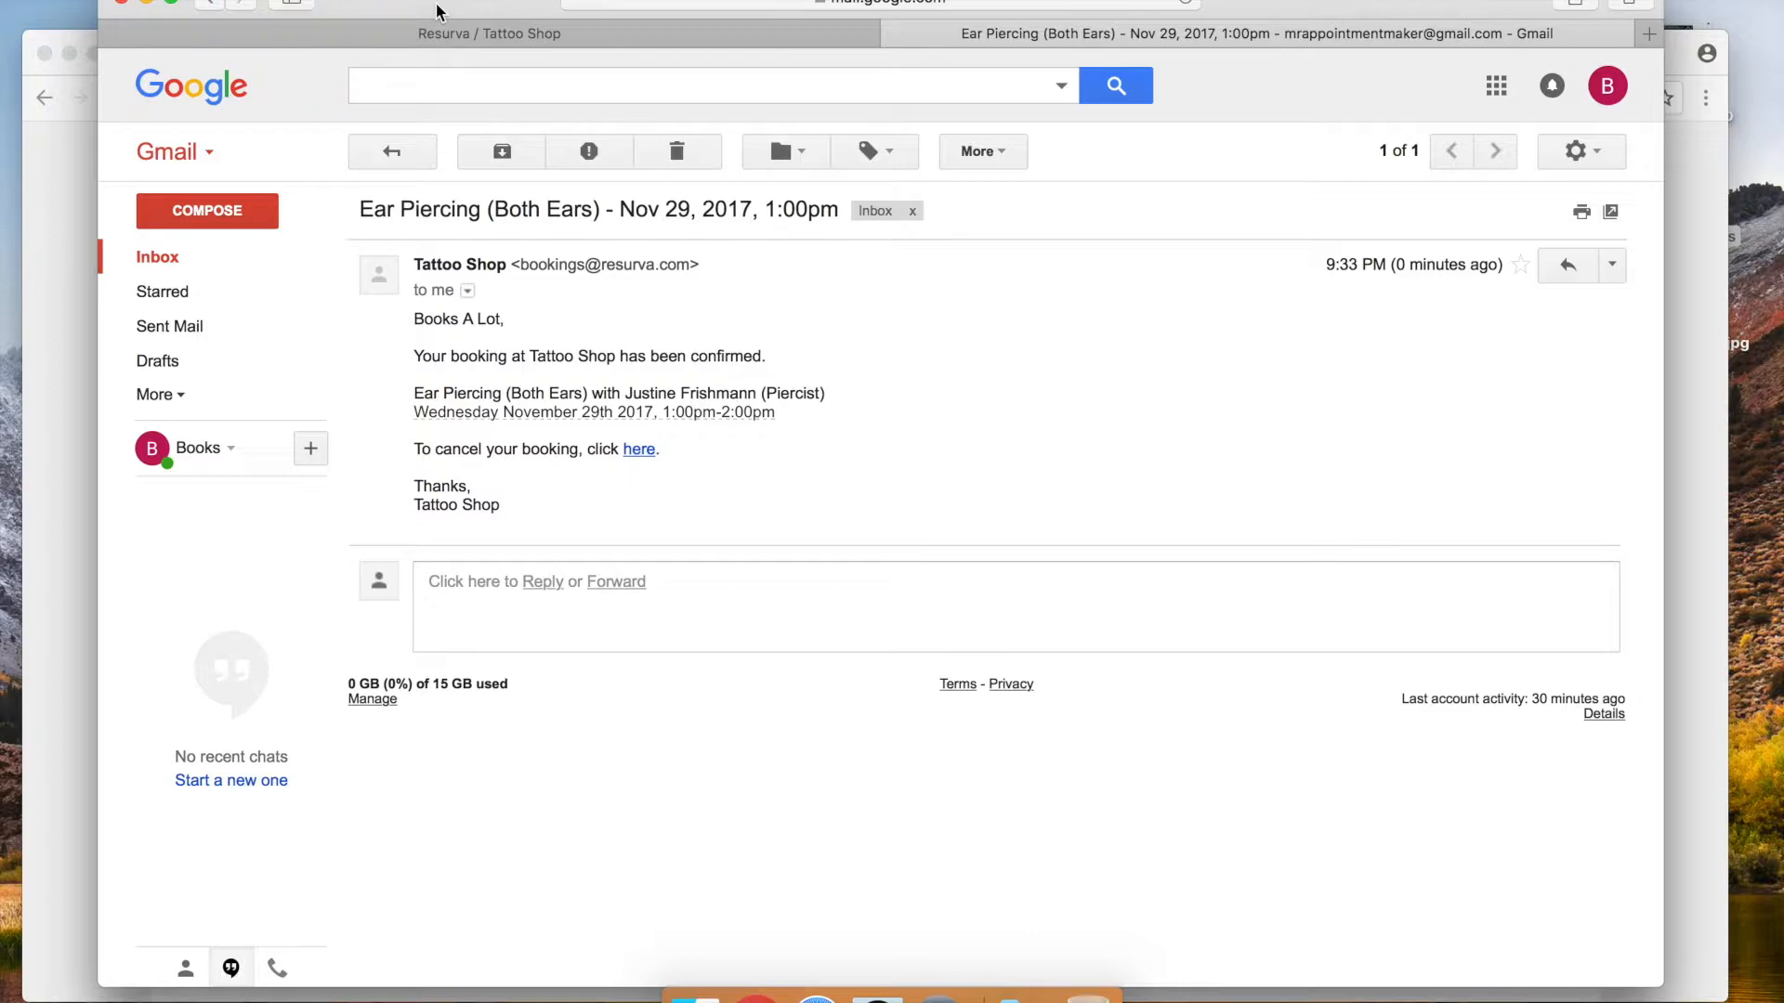
View the admin schedule for Wednesday November 29 to check the 1:00 PM piercing booking
click(41, 214)
drag(650, 44, 715, 36)
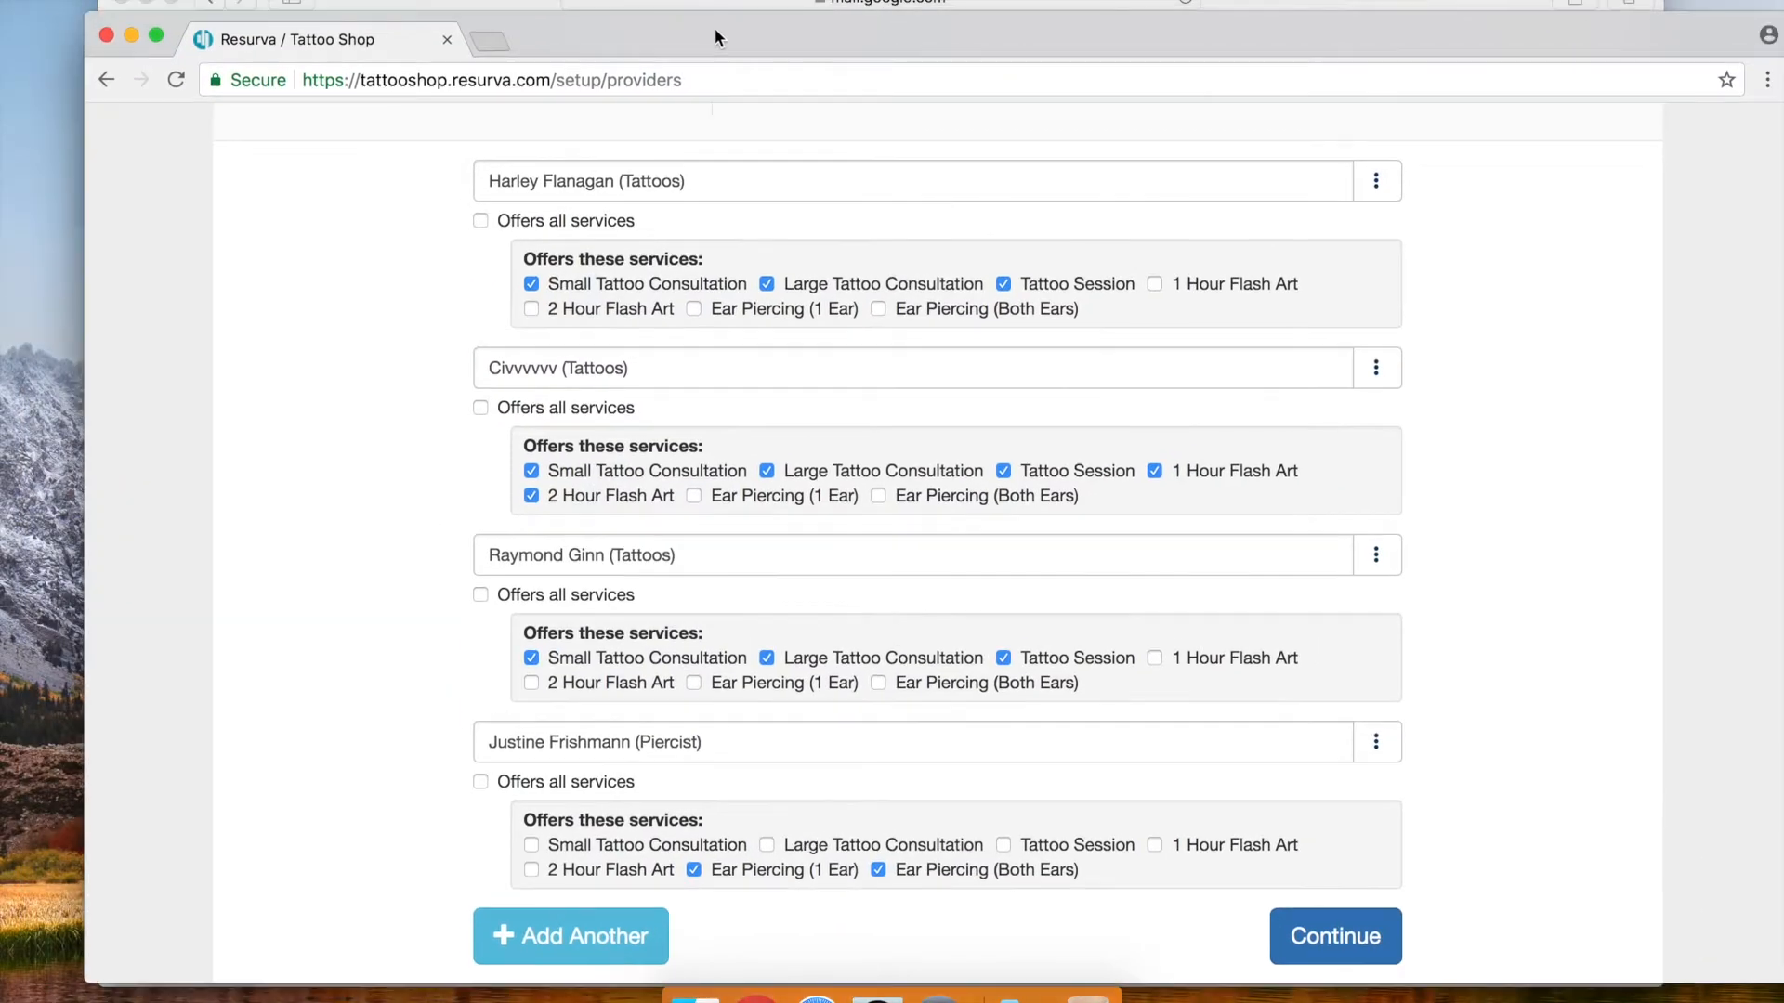
scroll(585, 395, up, 3)
click(343, 149)
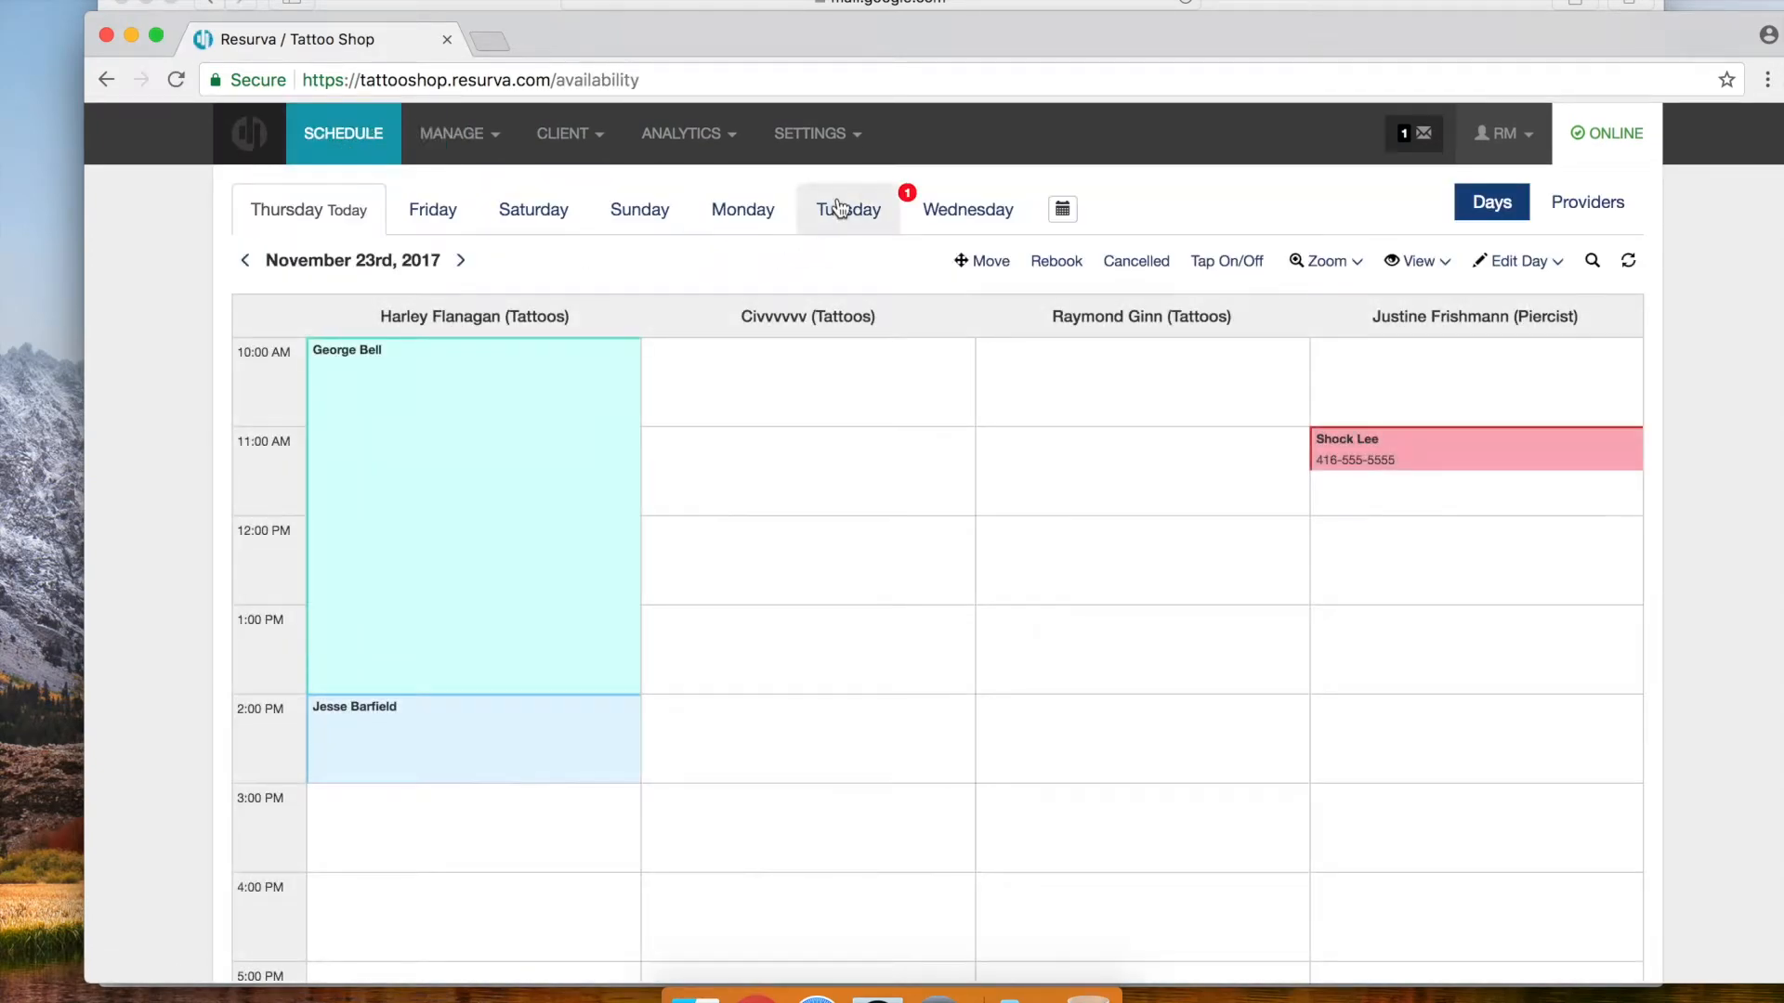
click(944, 212)
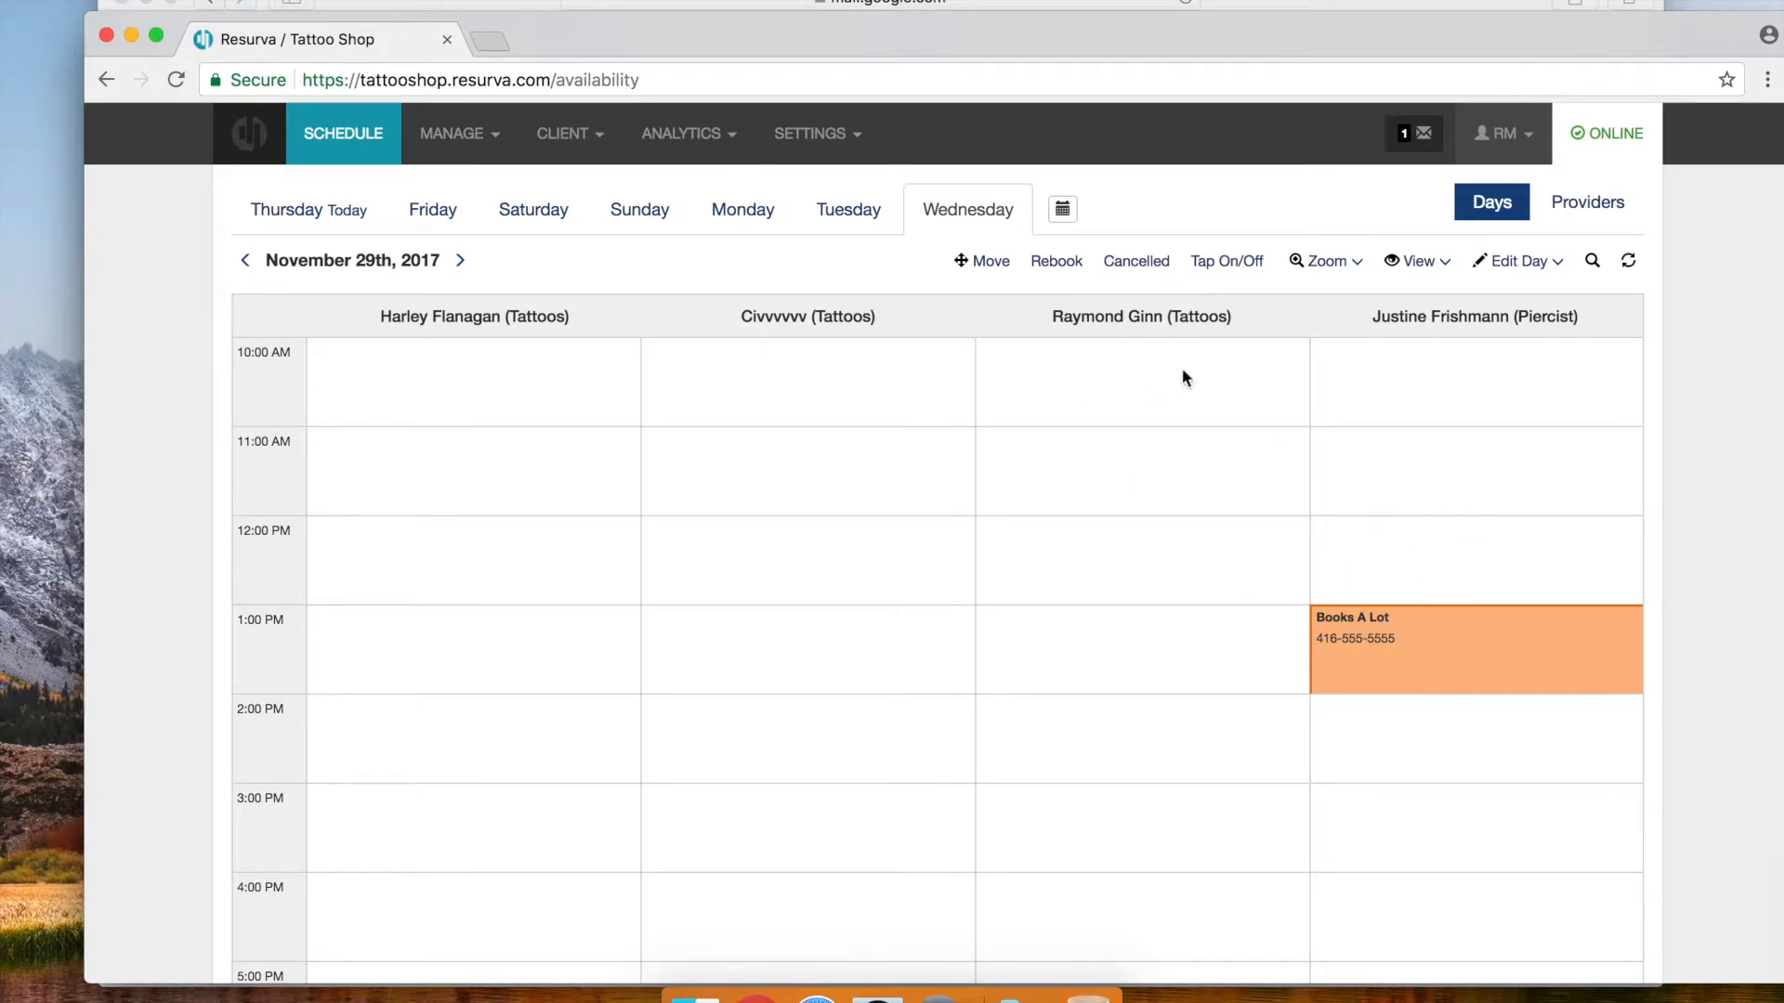
Return to the Tattoo Shop booking page in Safari
drag(1429, 10, 1362, 24)
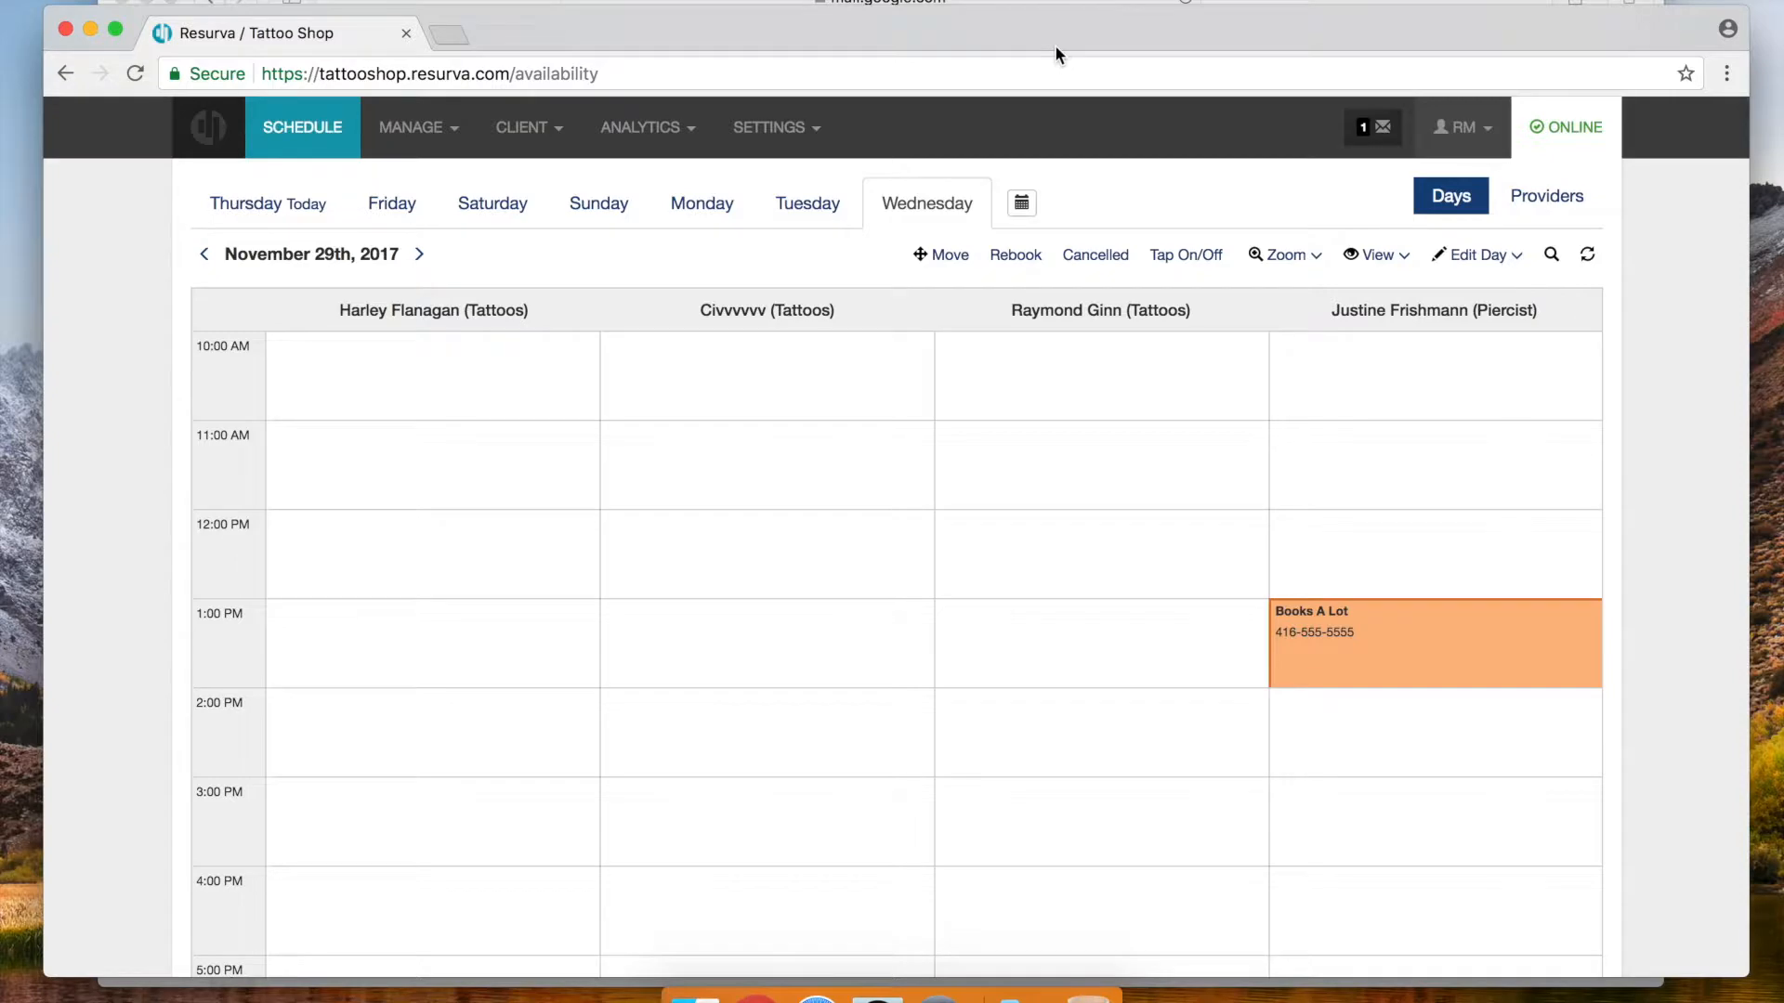
click(1077, 2)
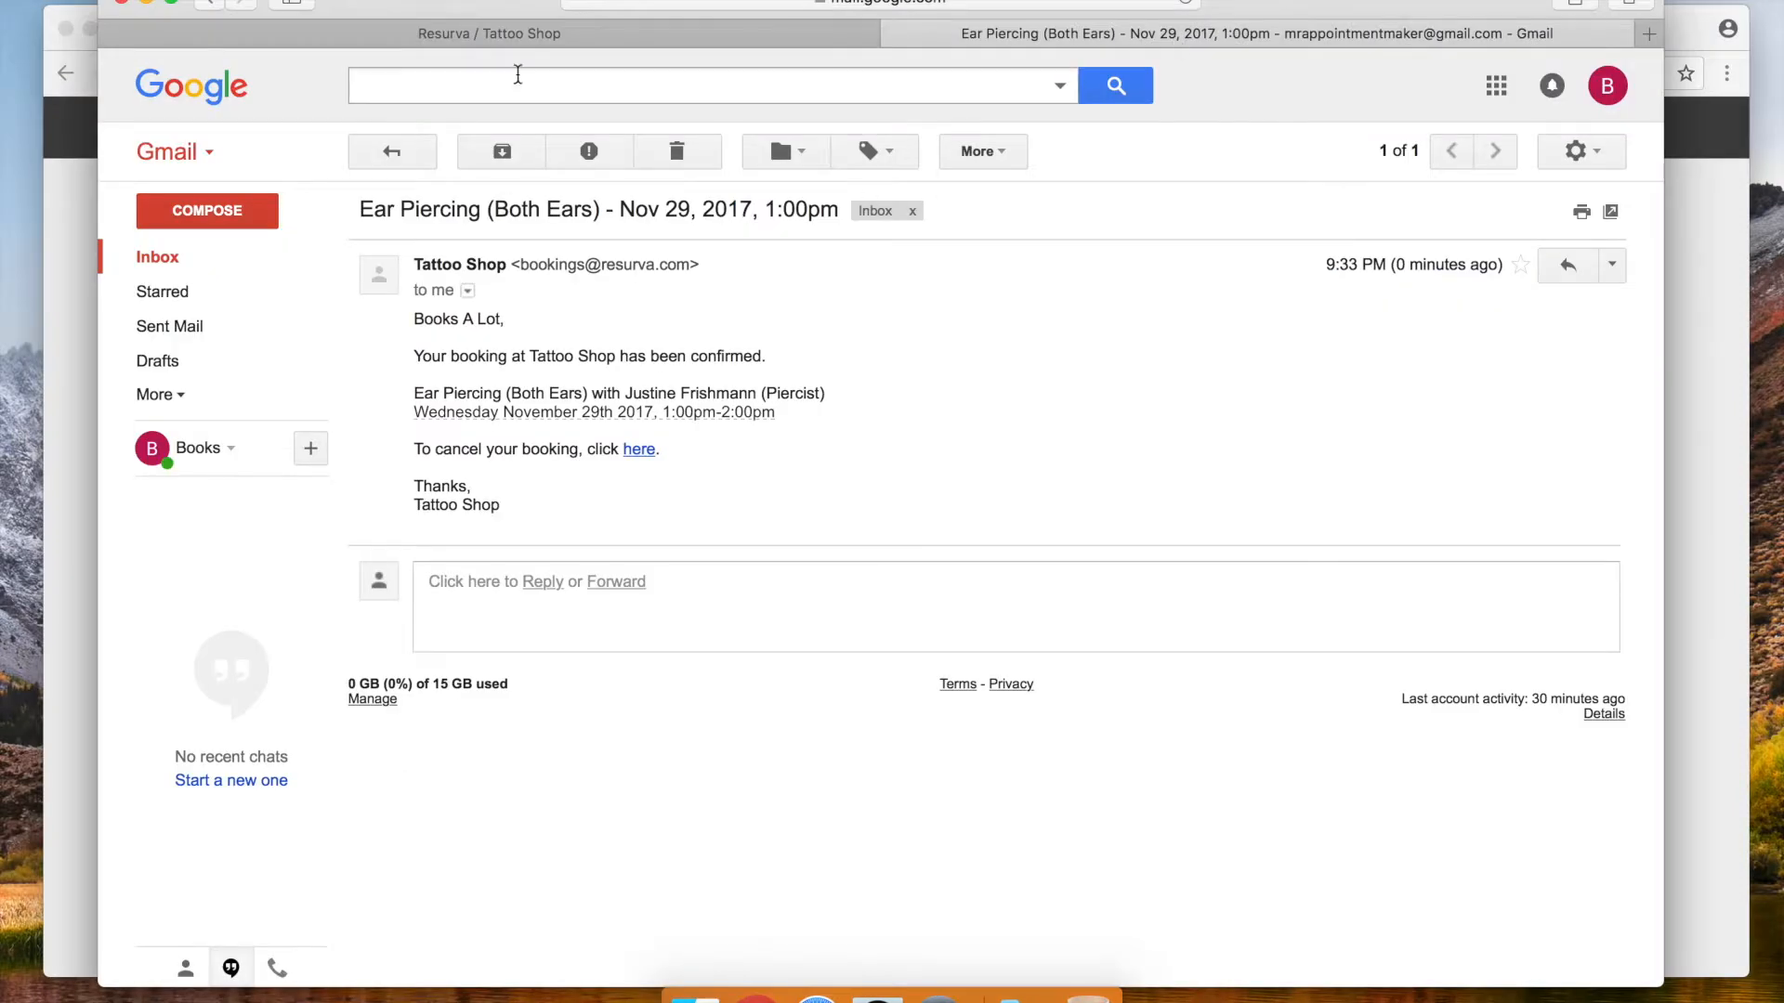
click(373, 36)
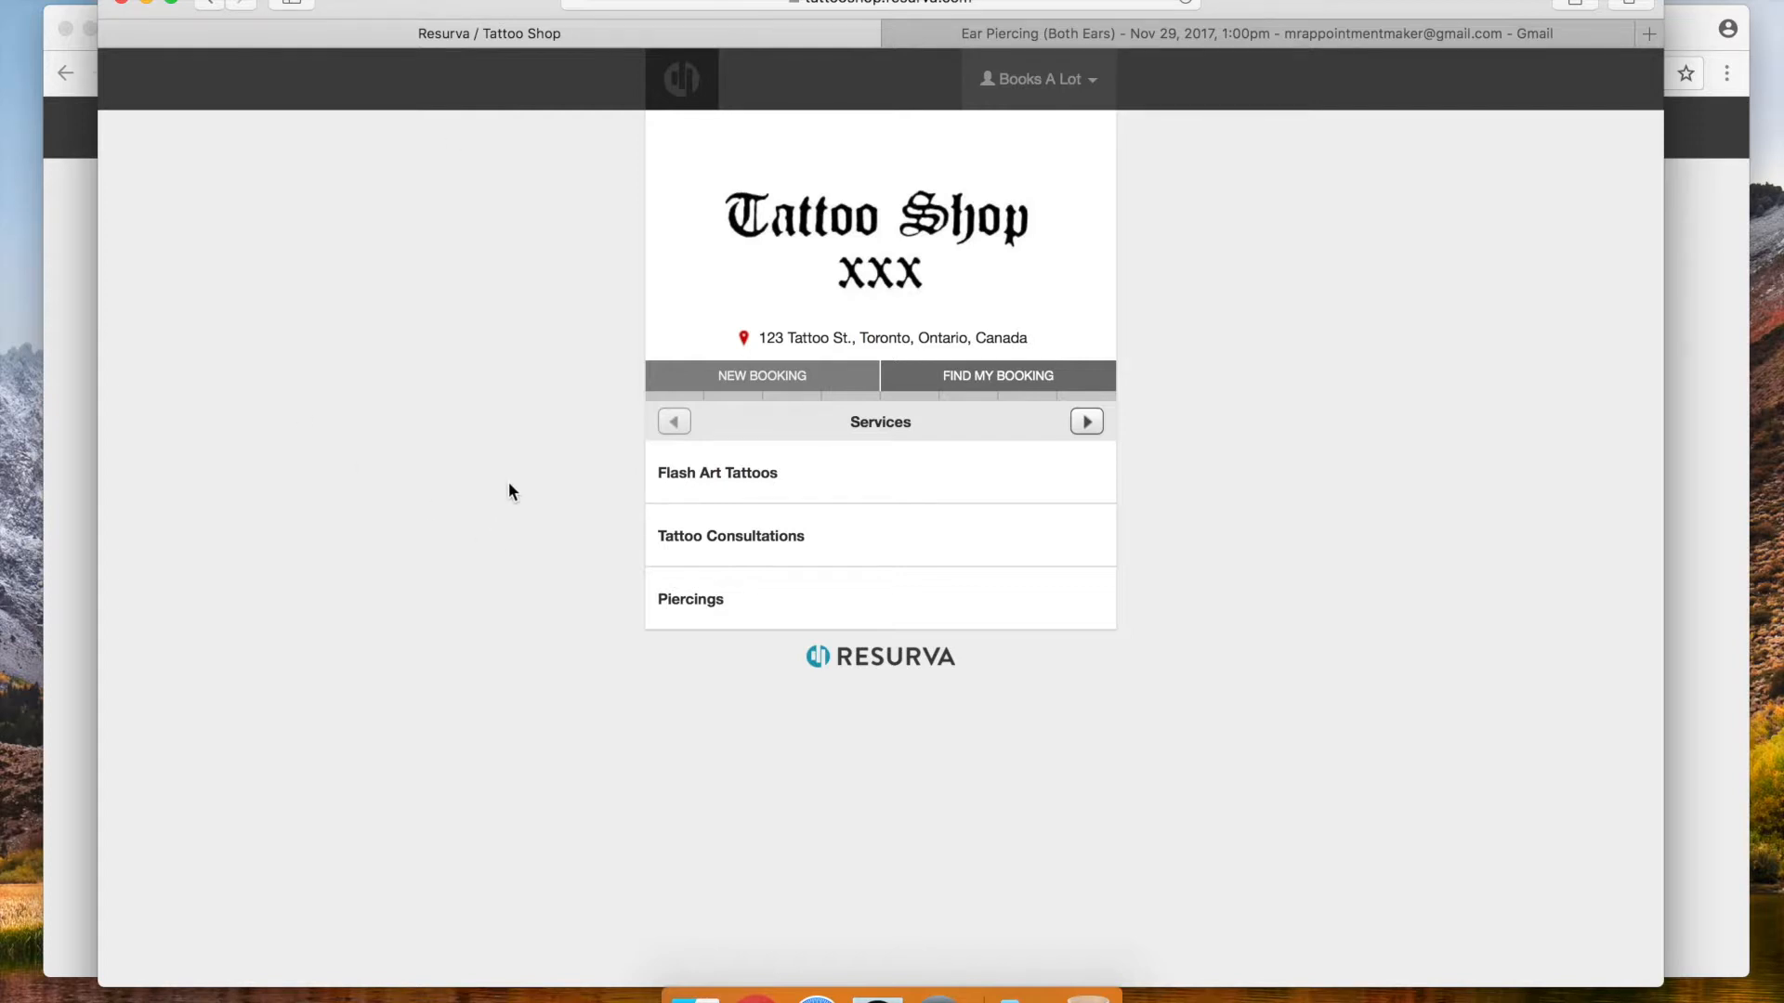
Bring the admin schedule for Wednesday, November 29 forward and open the Manage menu
click(78, 219)
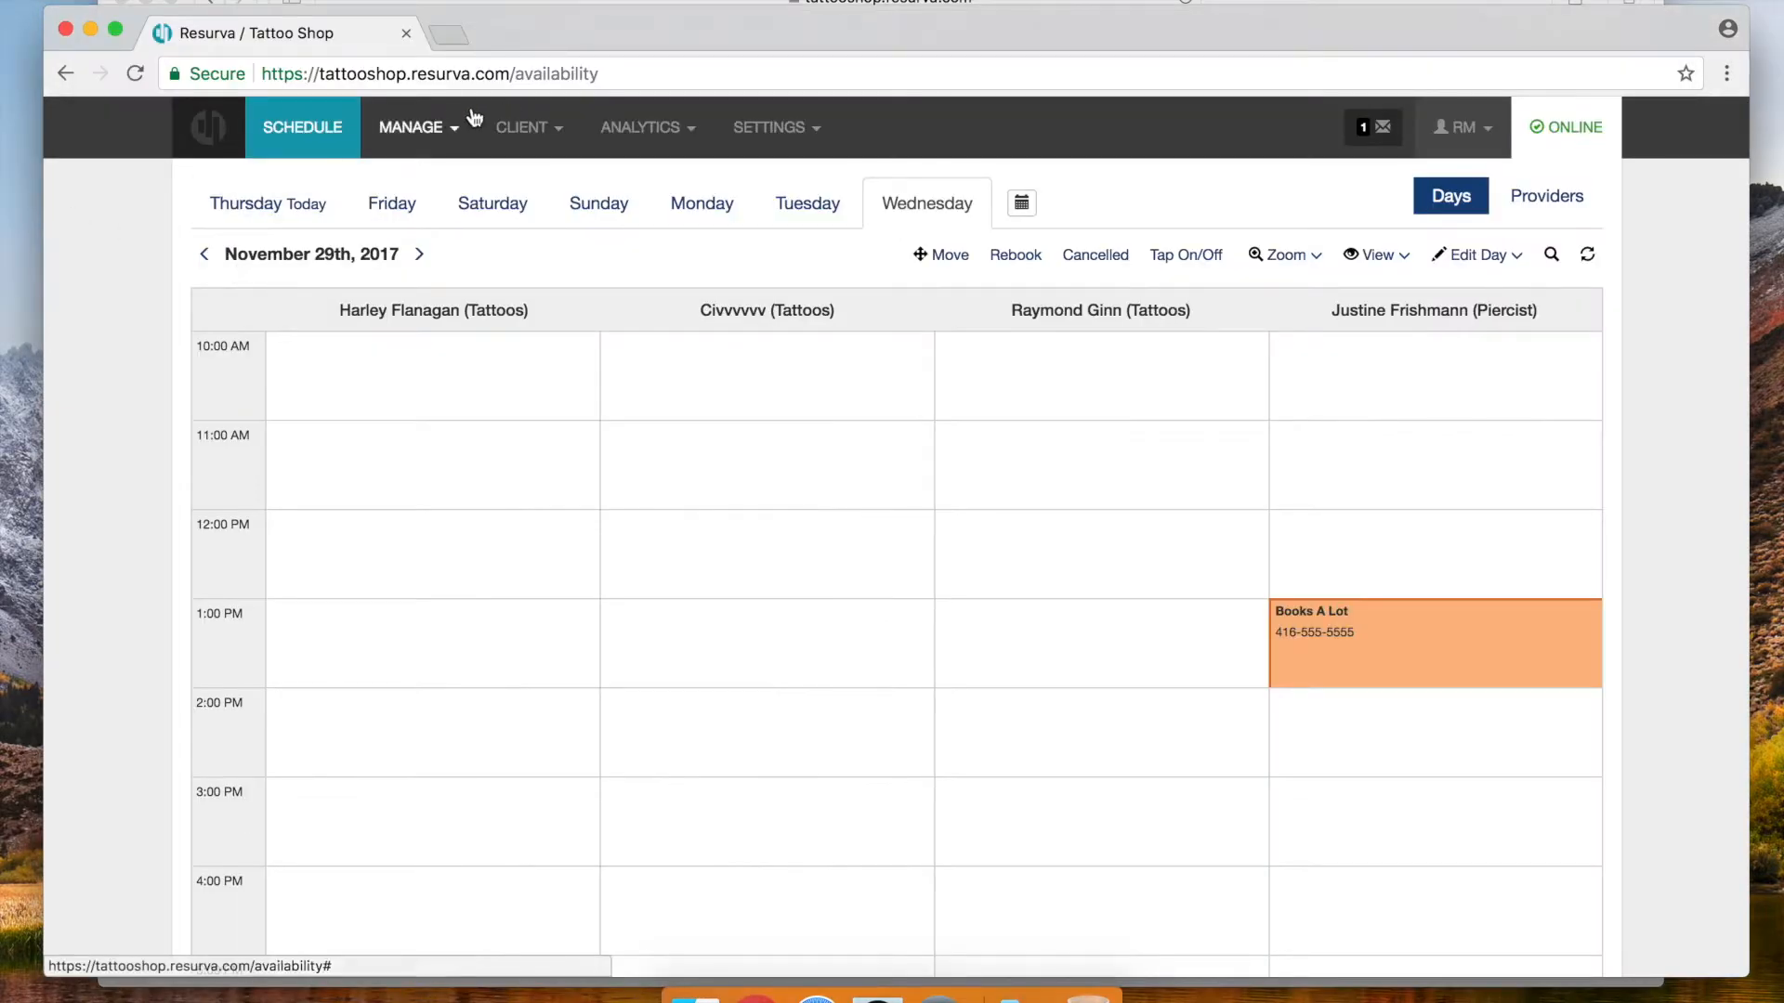
click(432, 134)
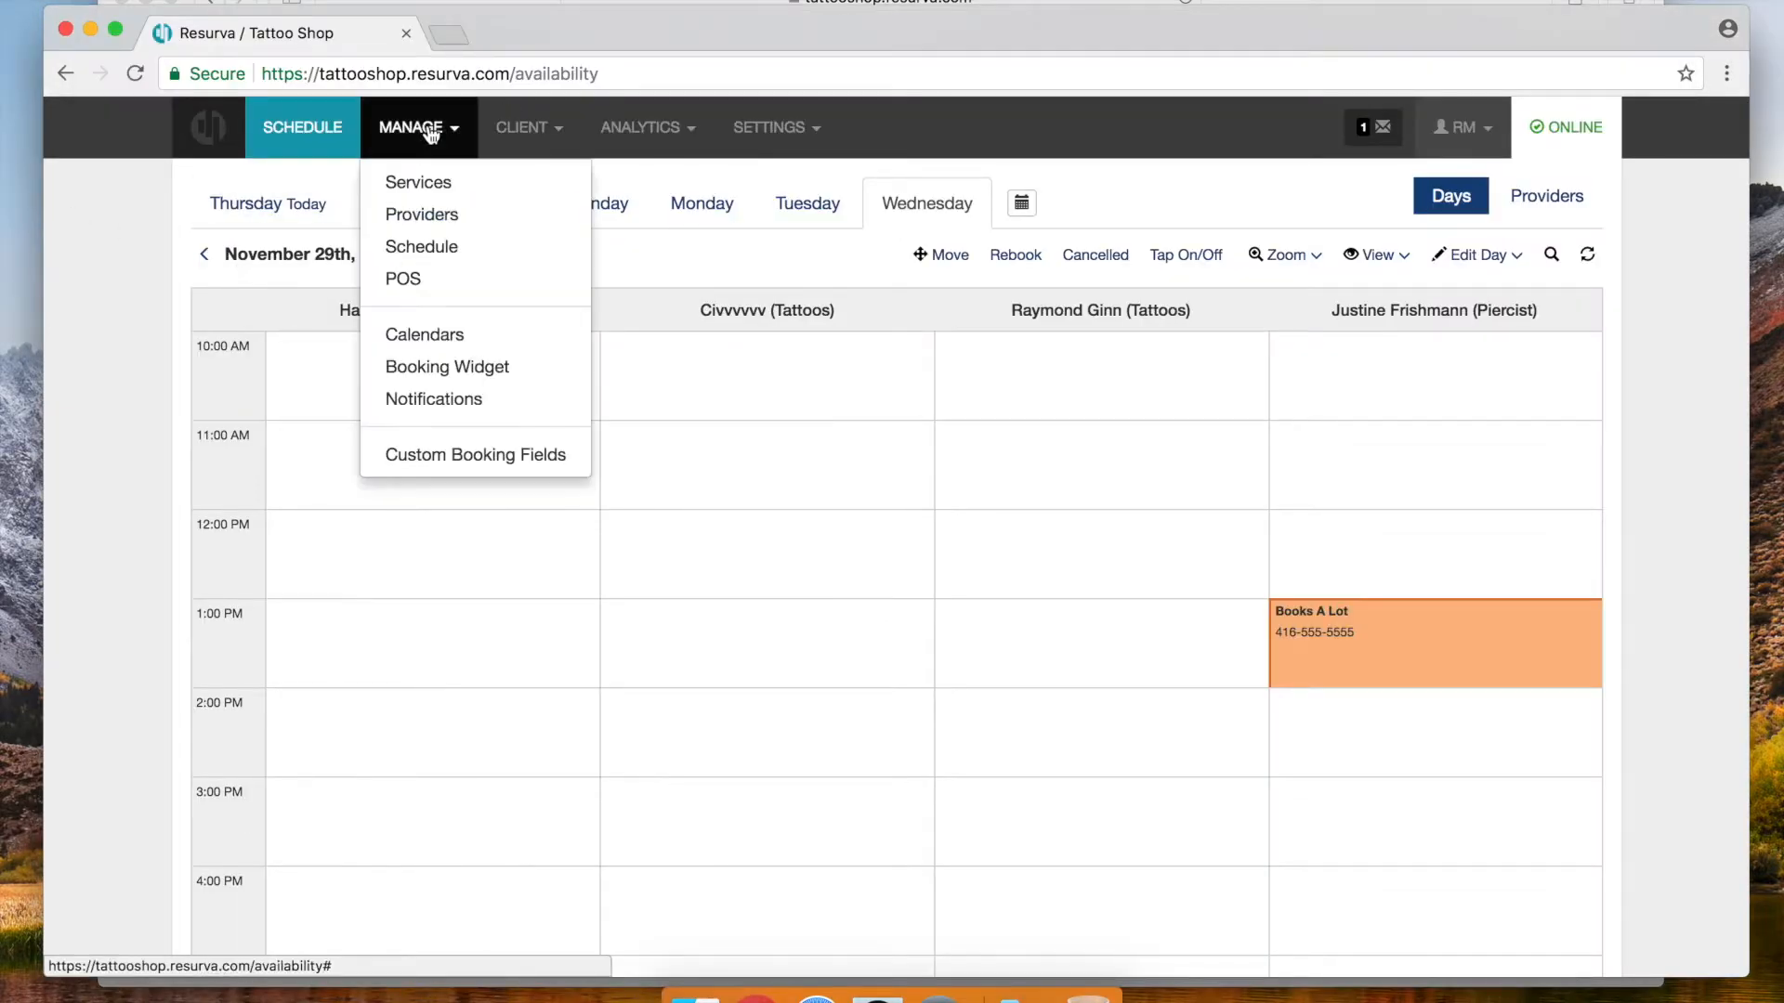
Describe Small Tattoo Consultation as 'For tattoos that are smaller than 6" x 6".' and save it
click(437, 190)
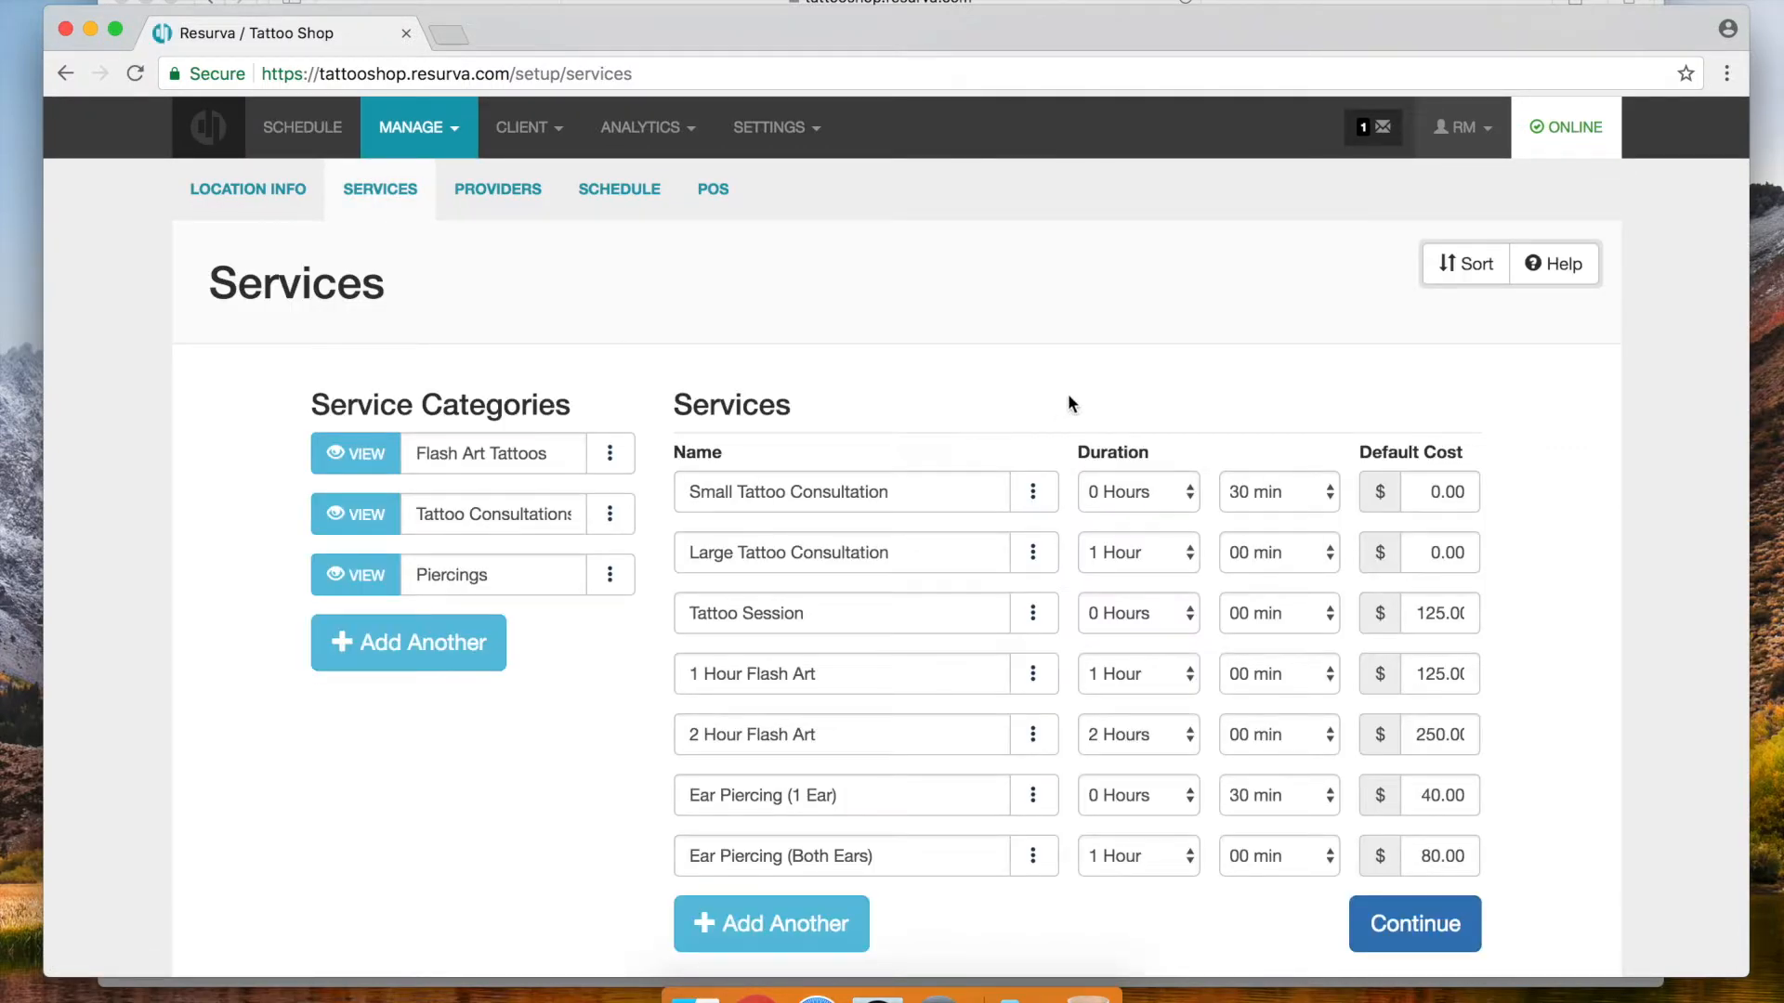
click(1029, 499)
click(915, 533)
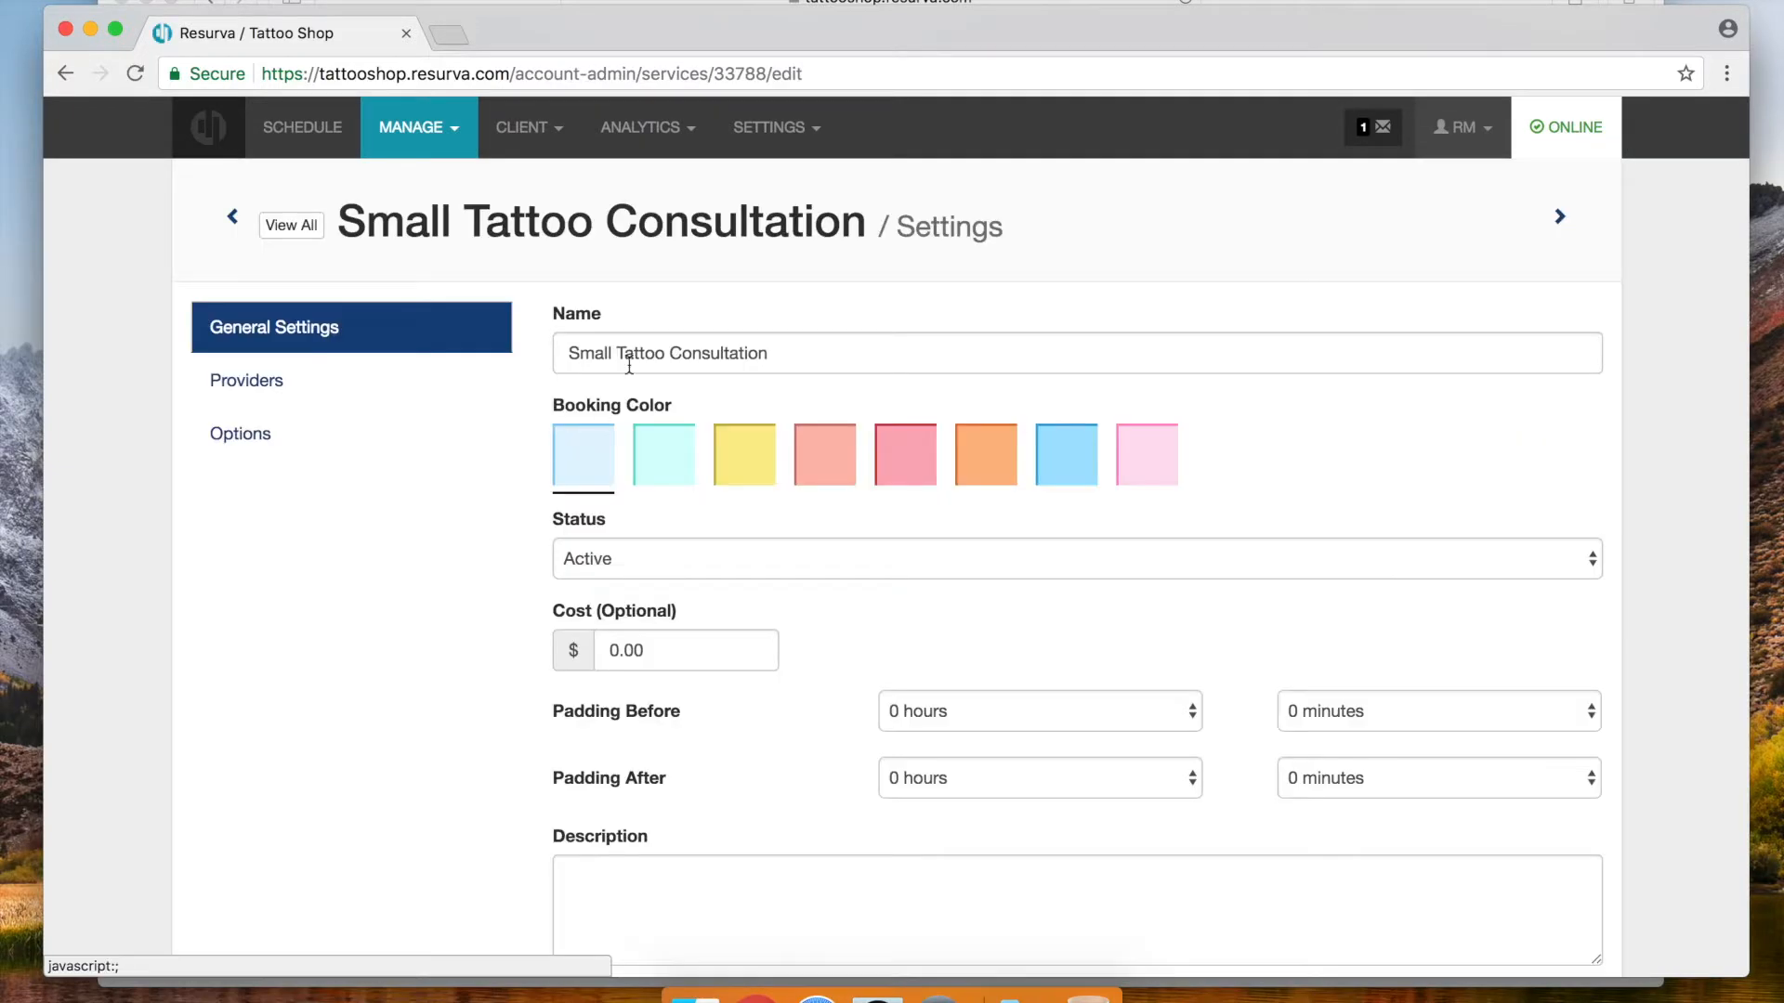
scroll(576, 641, down, 3)
click(611, 701)
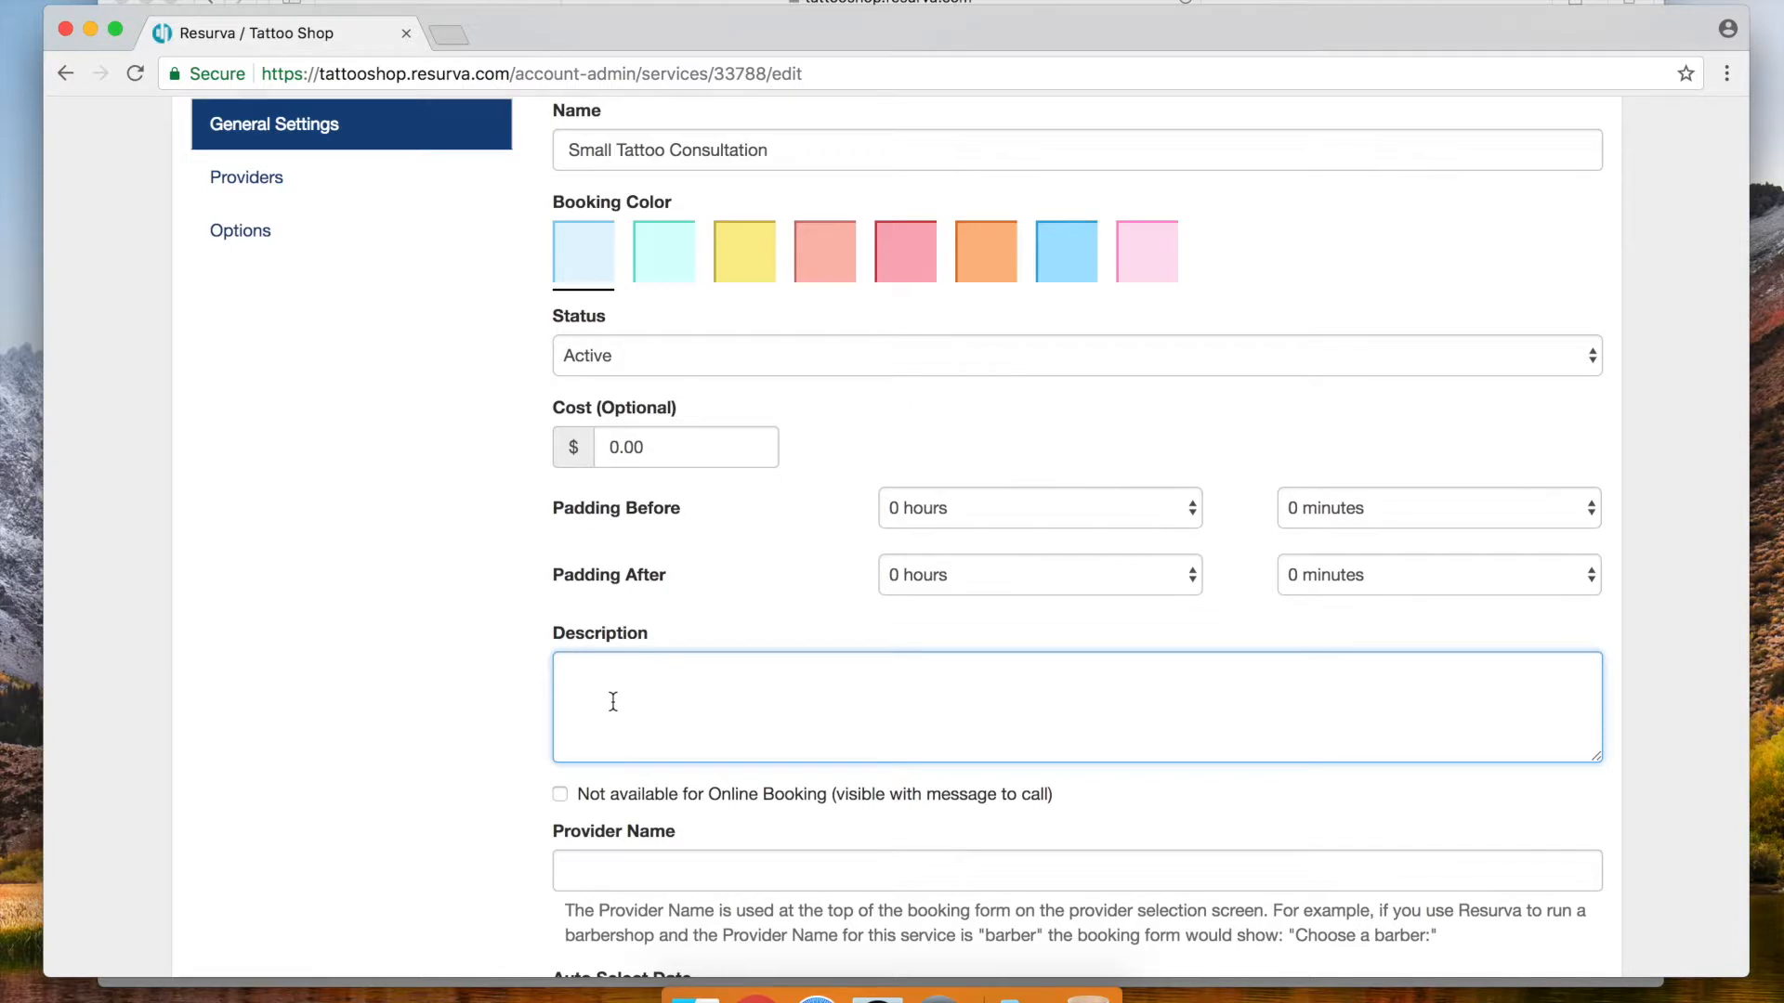
text(For tattoos that are smaller than )
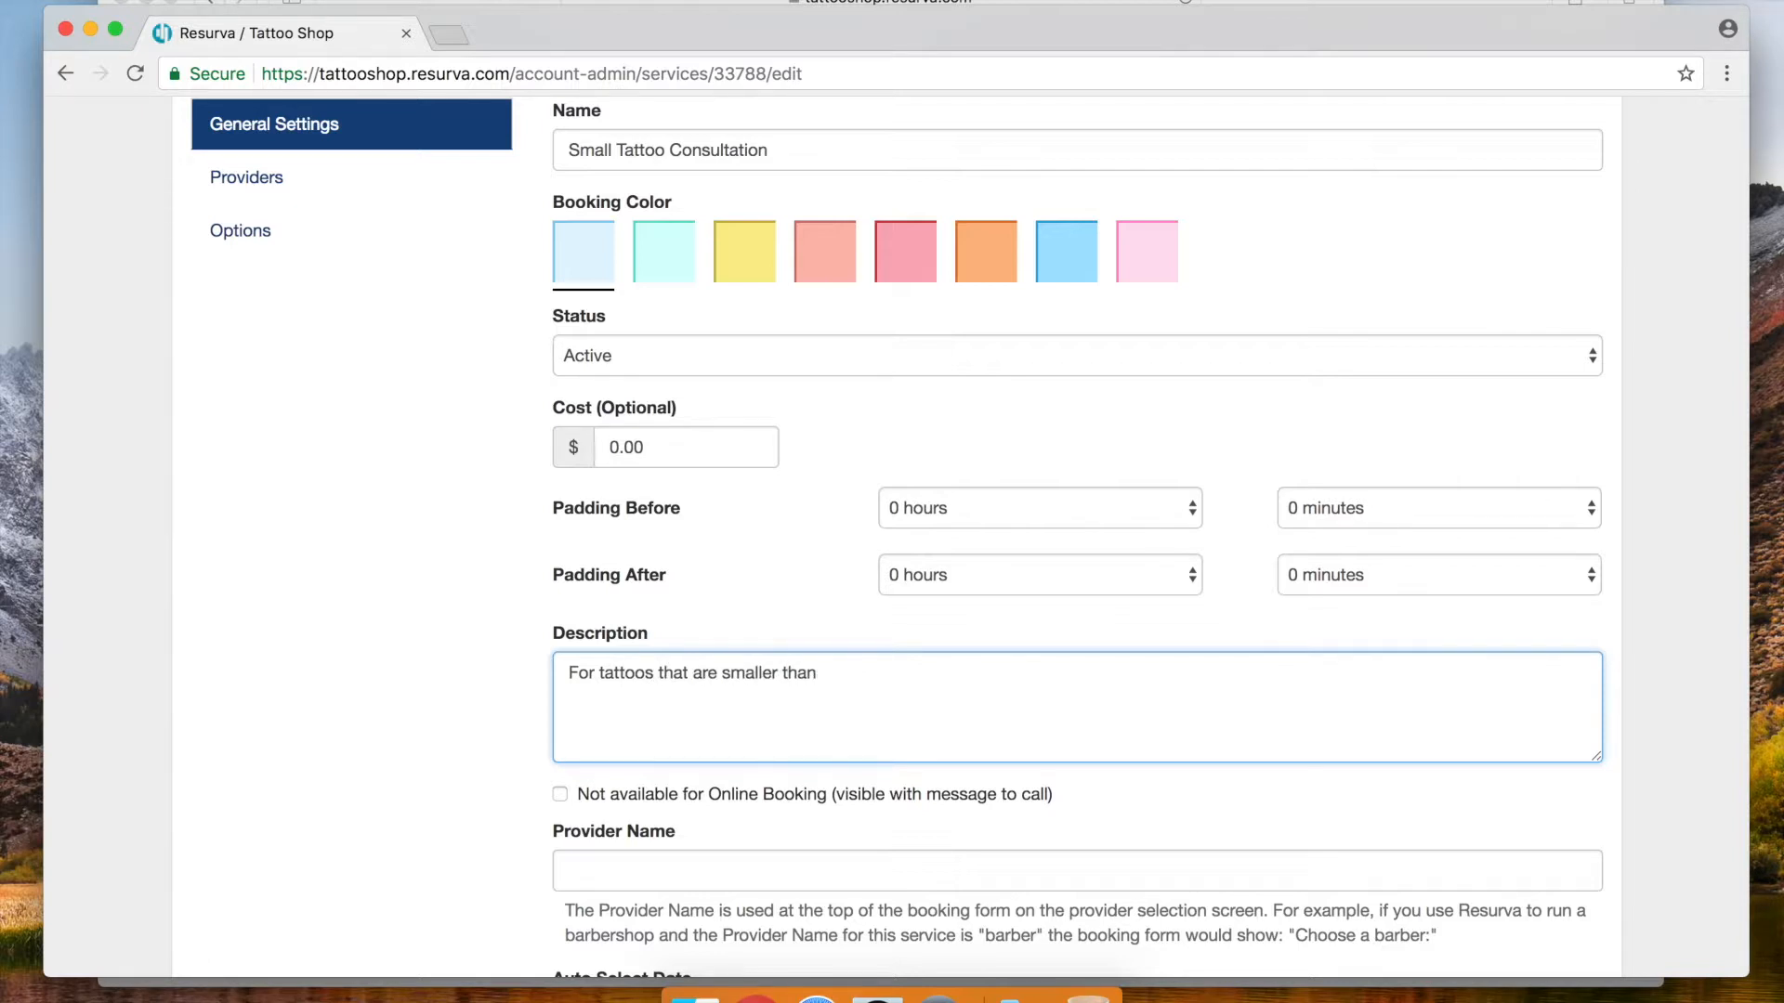
text(6" x )
text(6:)
text(/)
text(.)
drag(900, 669, 492, 671)
key(super+c)
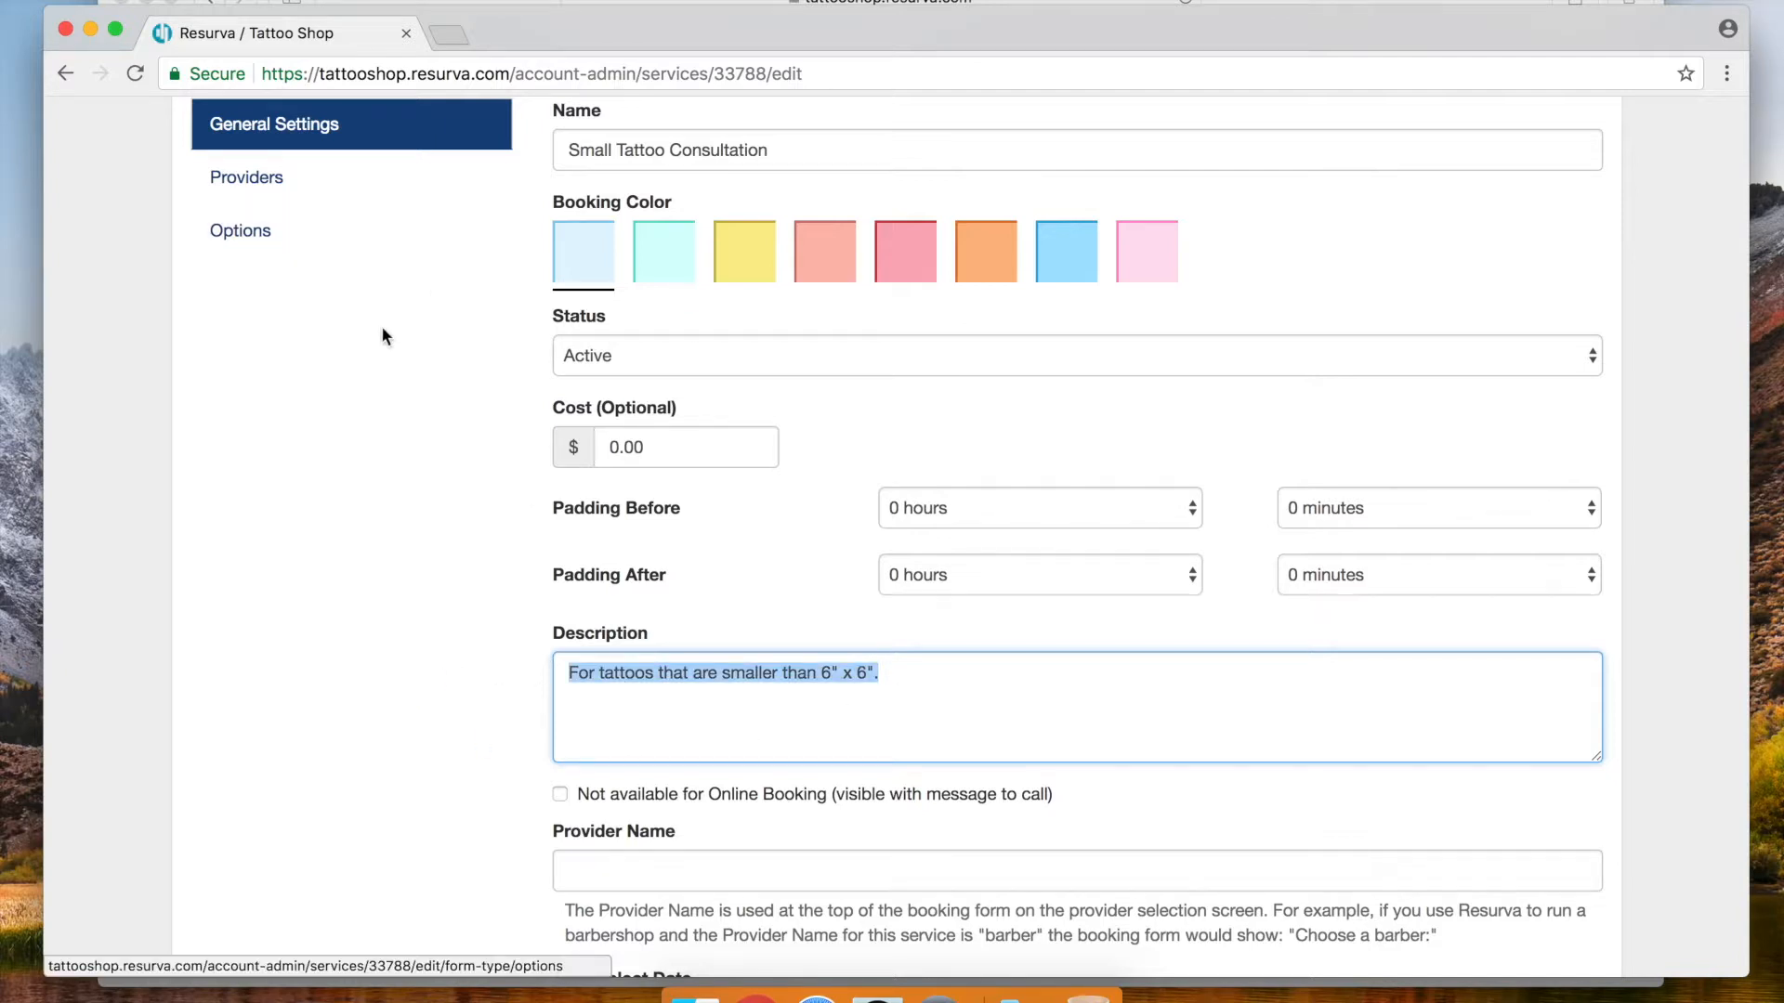
scroll(263, 509, down, 3)
scroll(264, 515, down, 5)
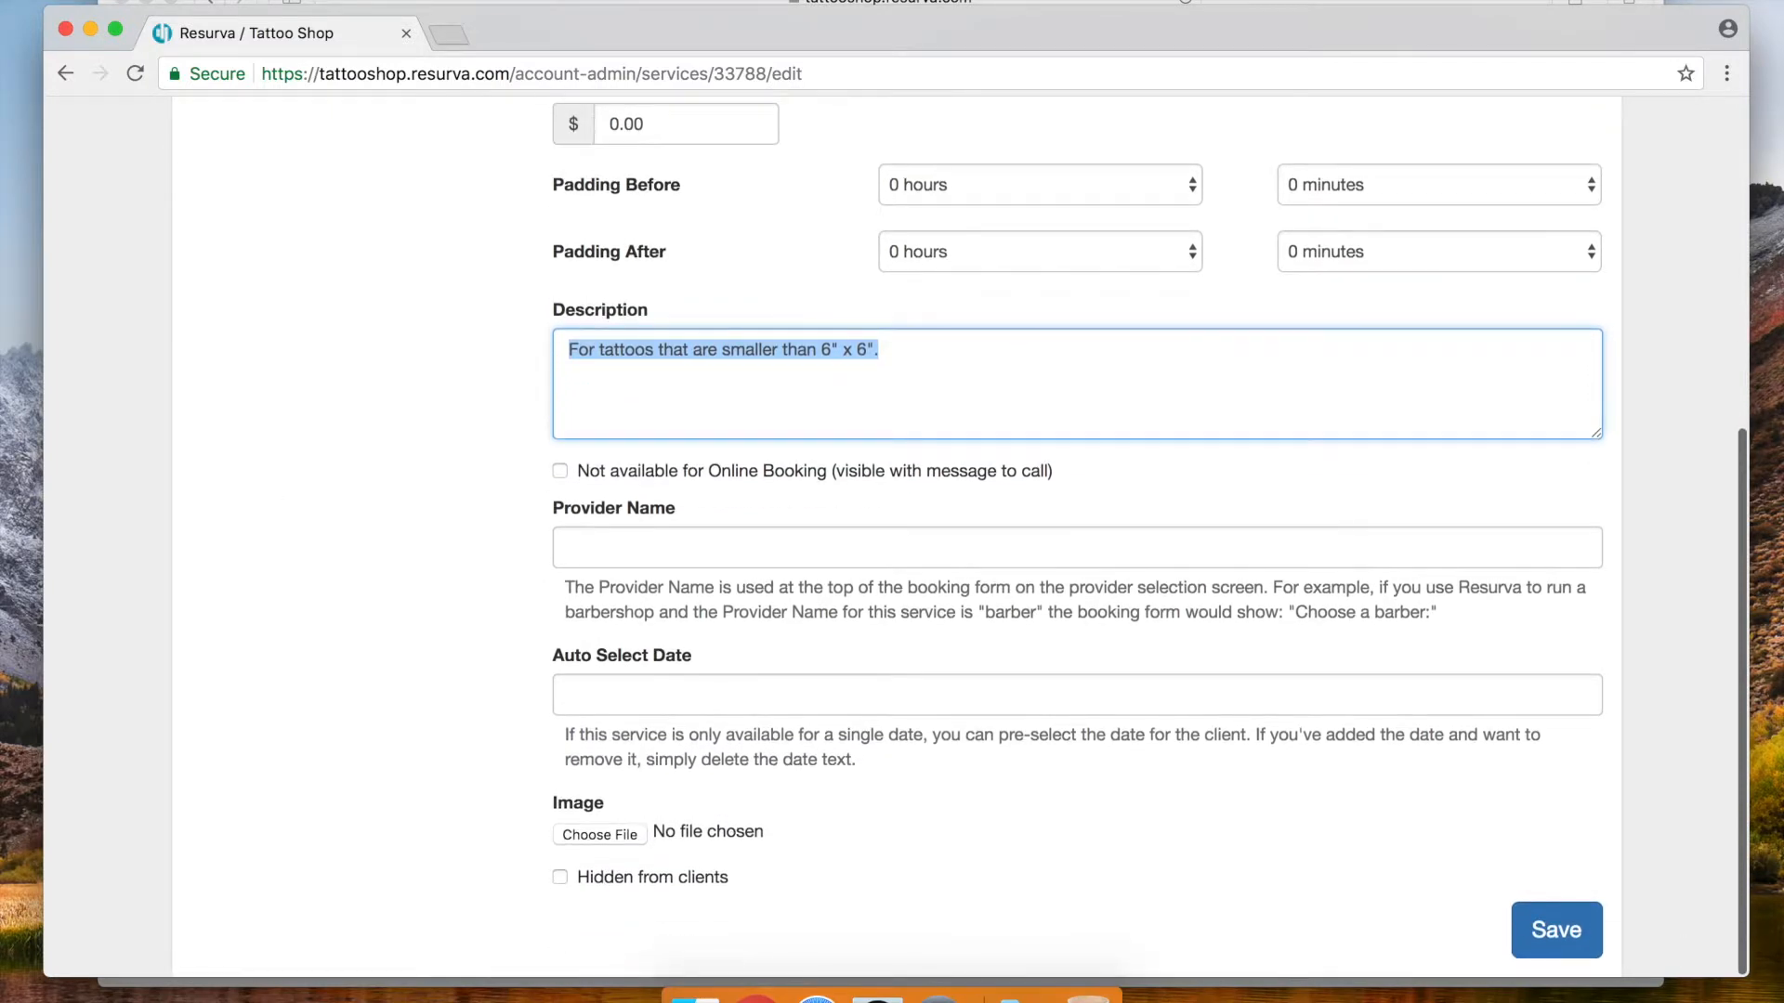
click(1556, 930)
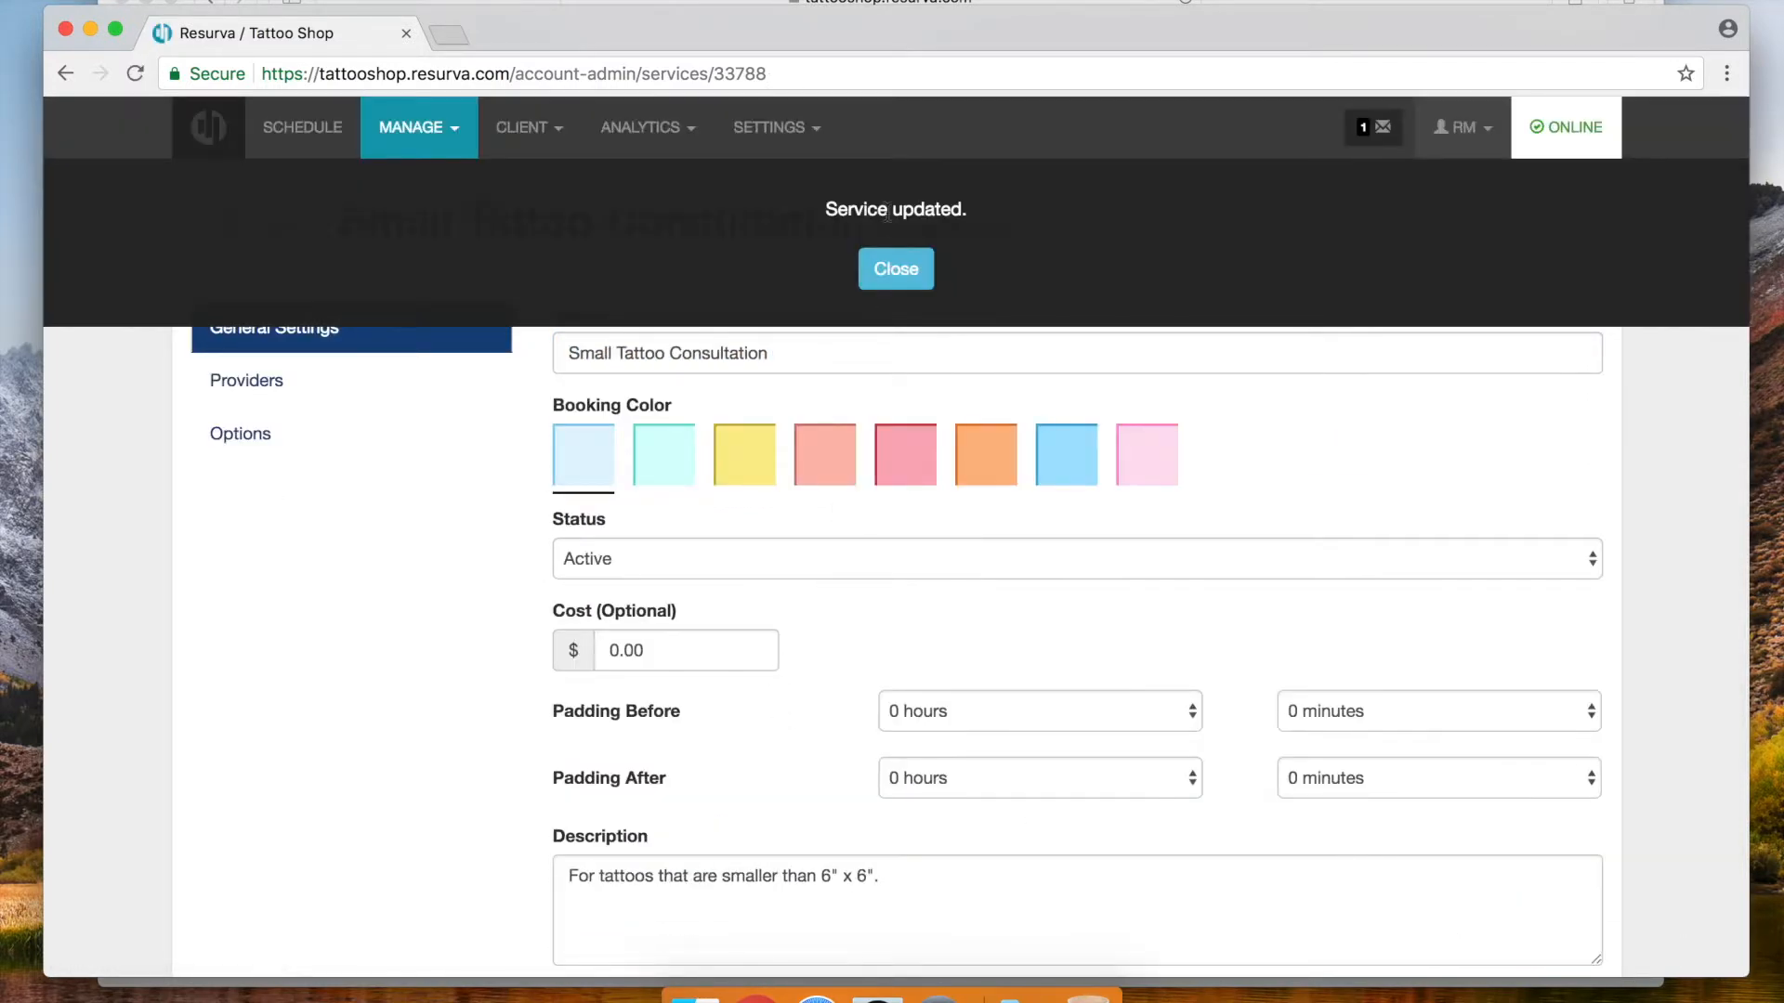
click(896, 269)
Give Large Tattoo Consultation the description 'For tattoos that are larger than 6" x 6".' and save it
click(1560, 217)
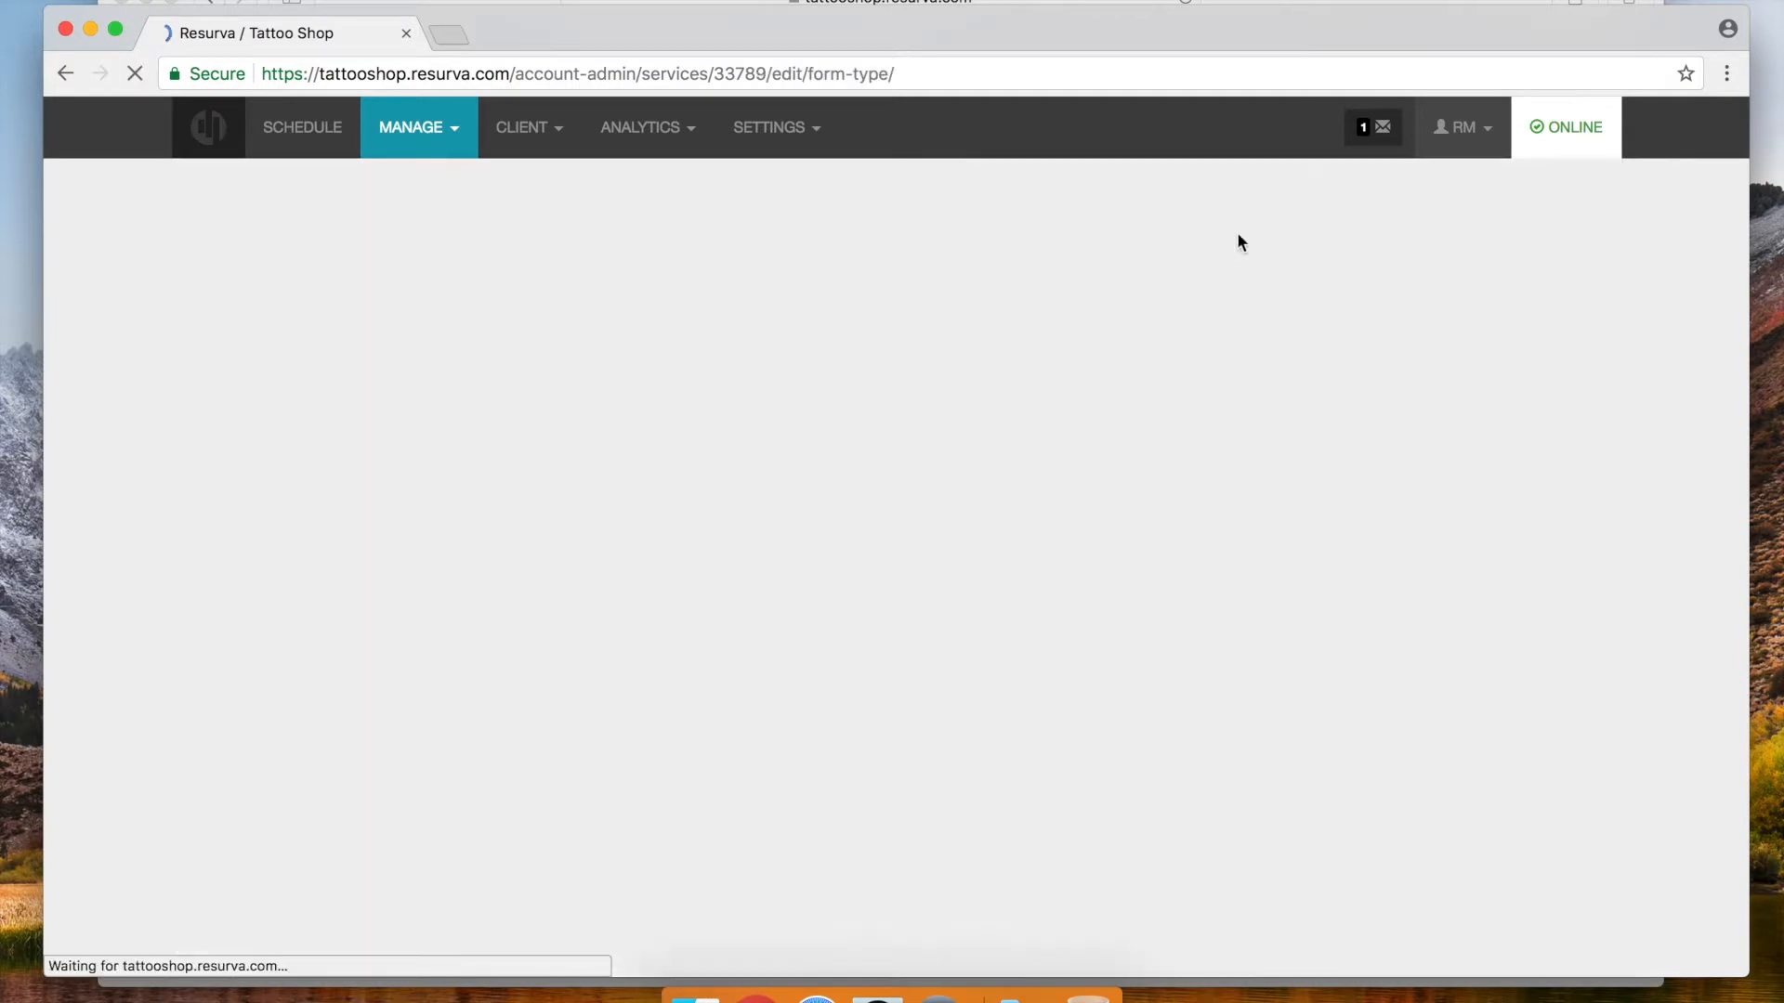
scroll(691, 700, down, 2)
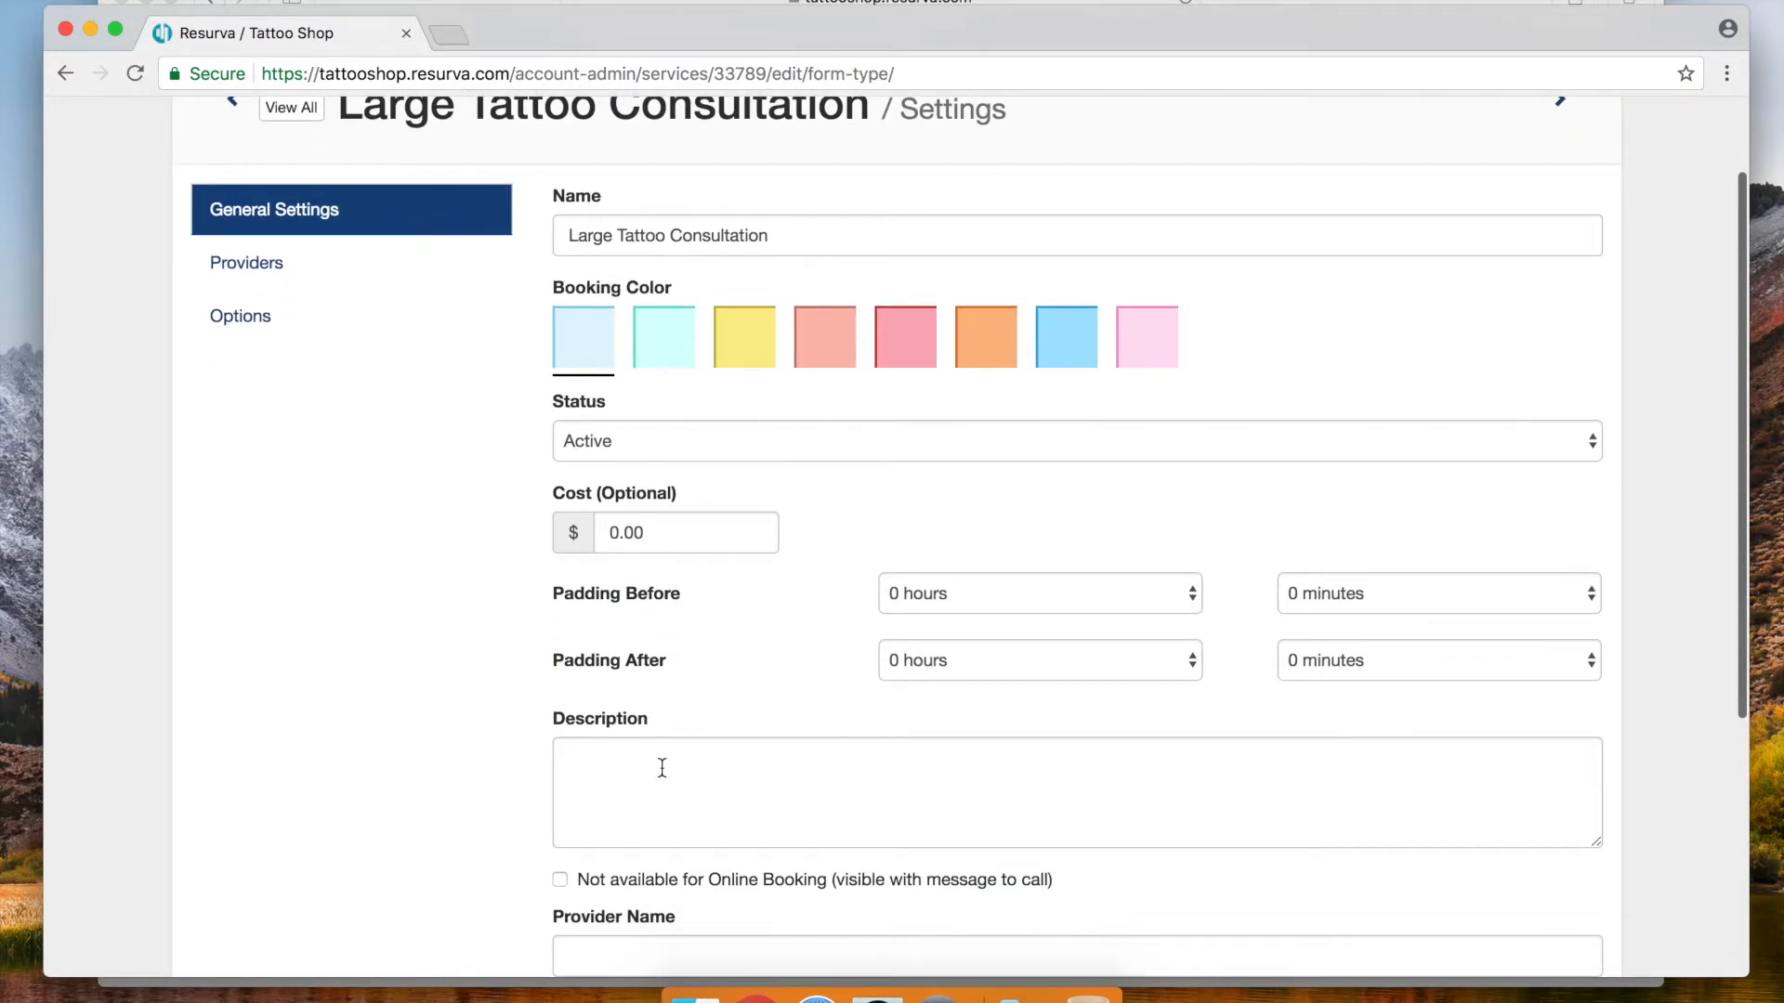
click(629, 809)
key(super+v)
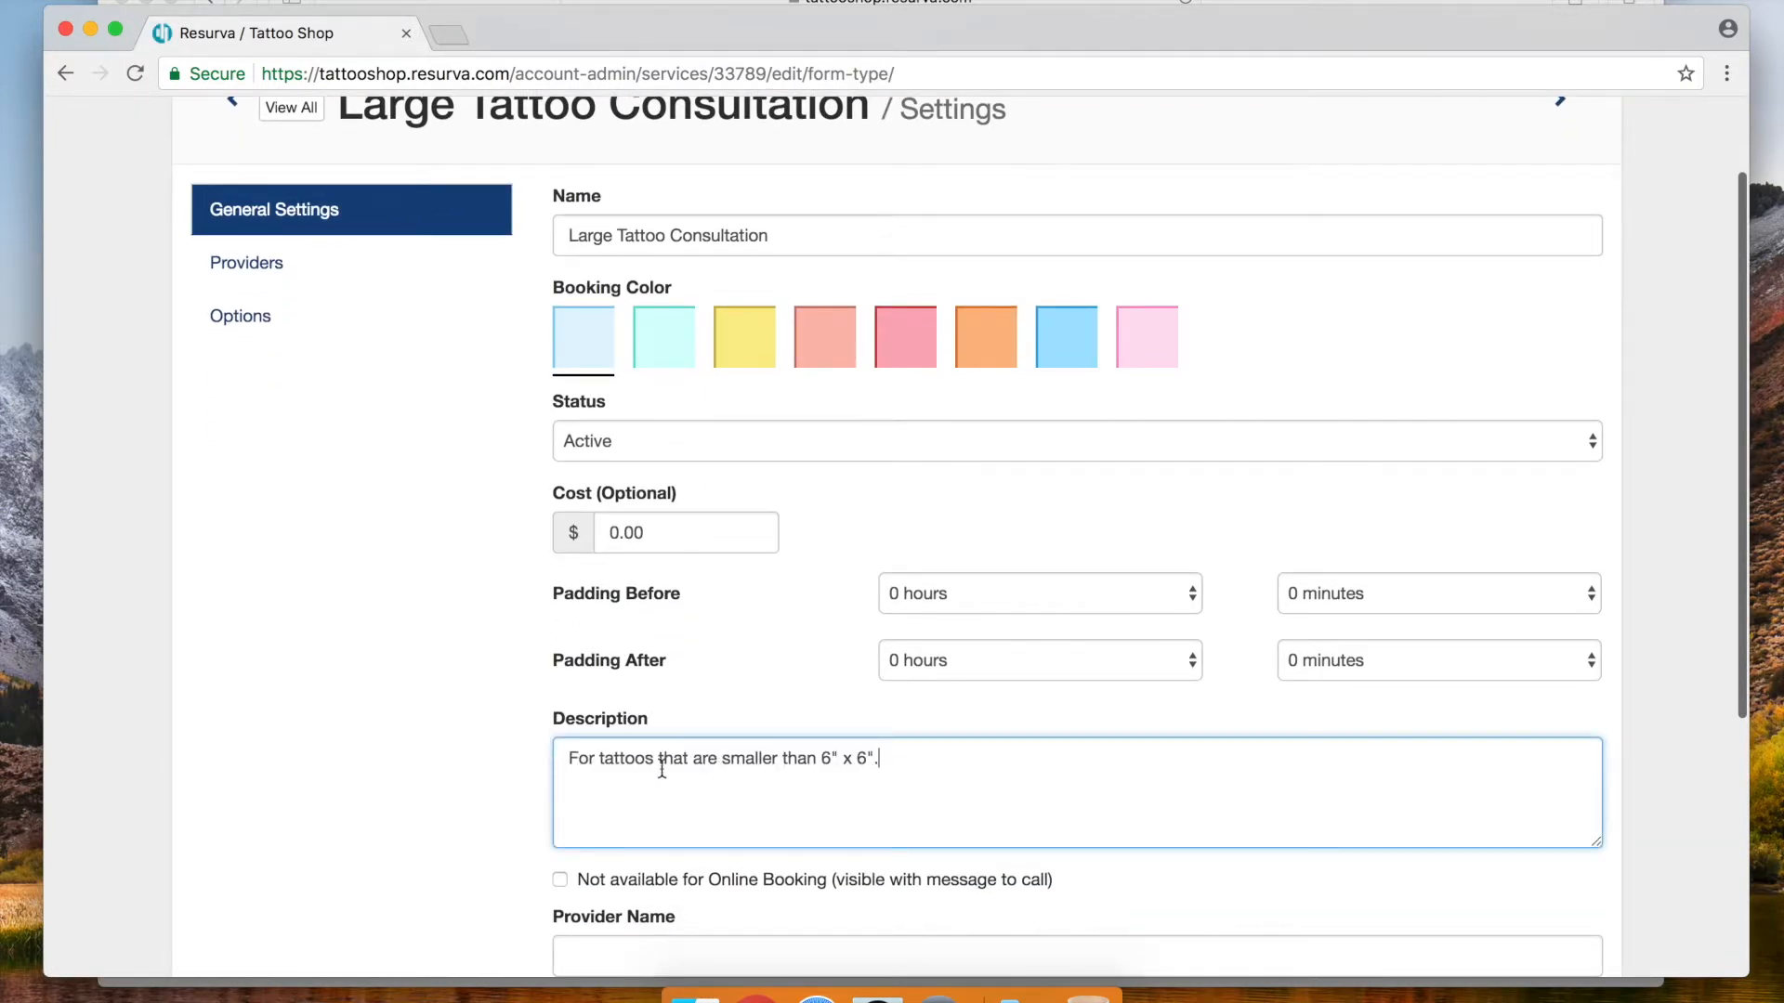
double_click(770, 759)
text(larger)
key(BackSpace)
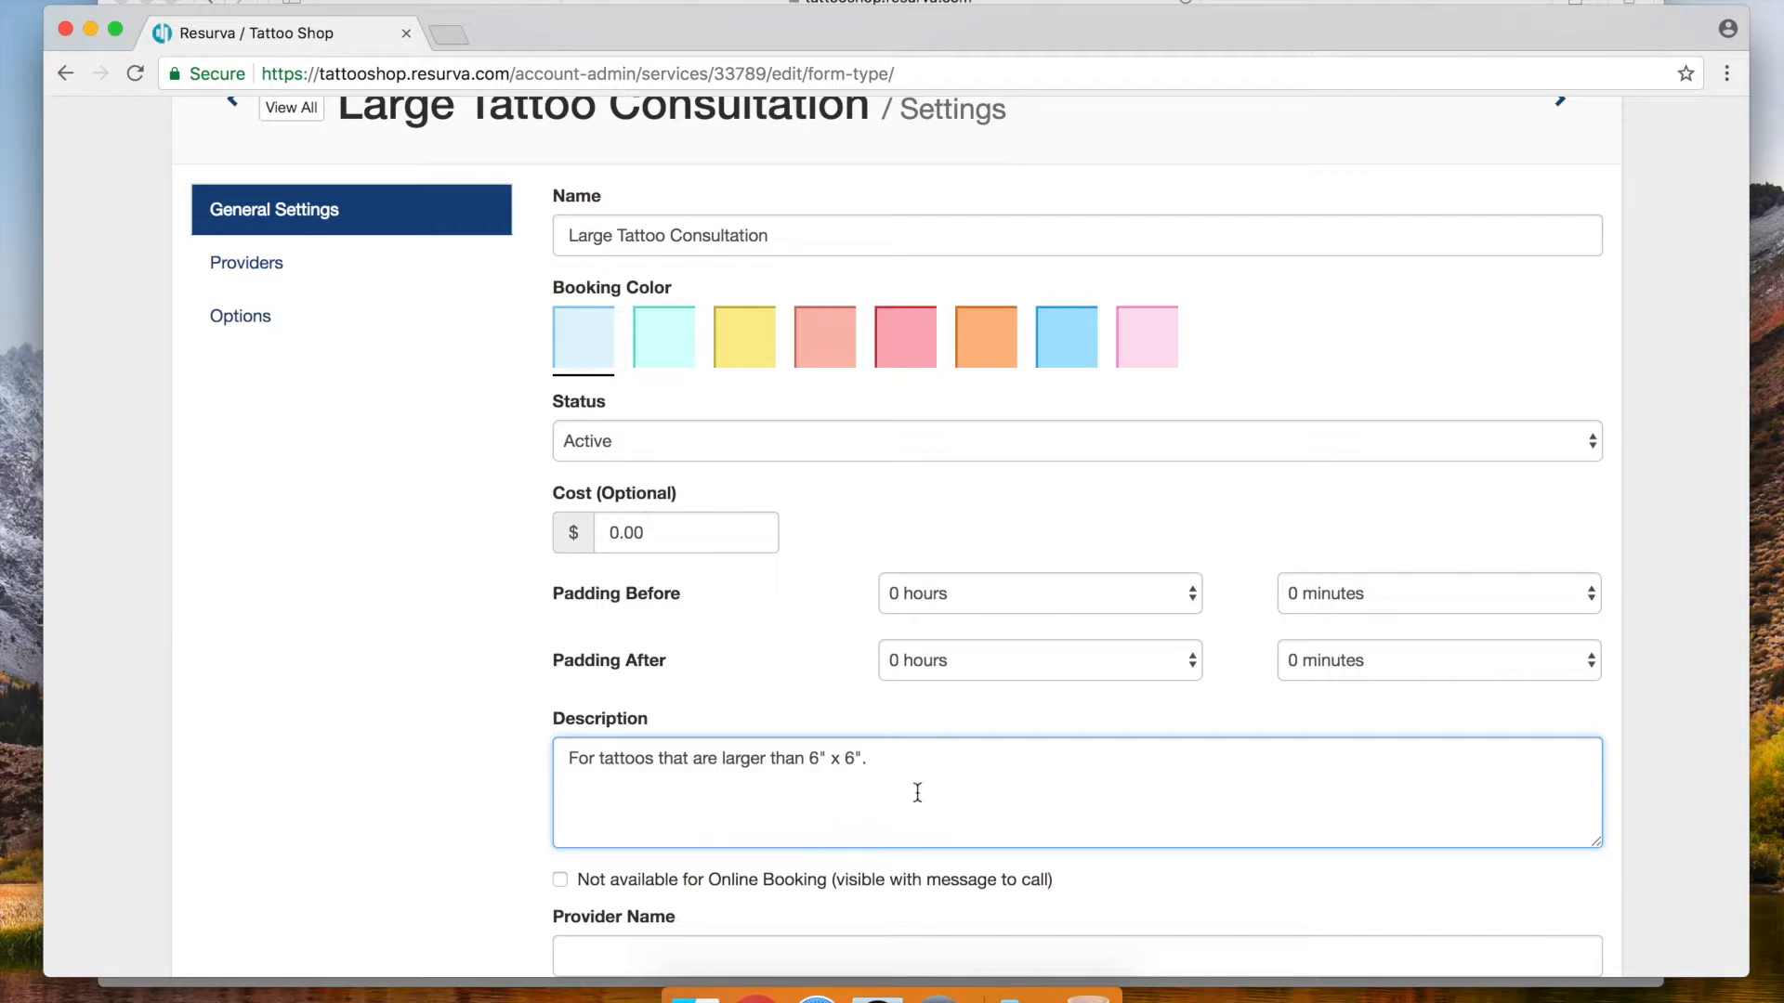
scroll(1487, 743, down, 5)
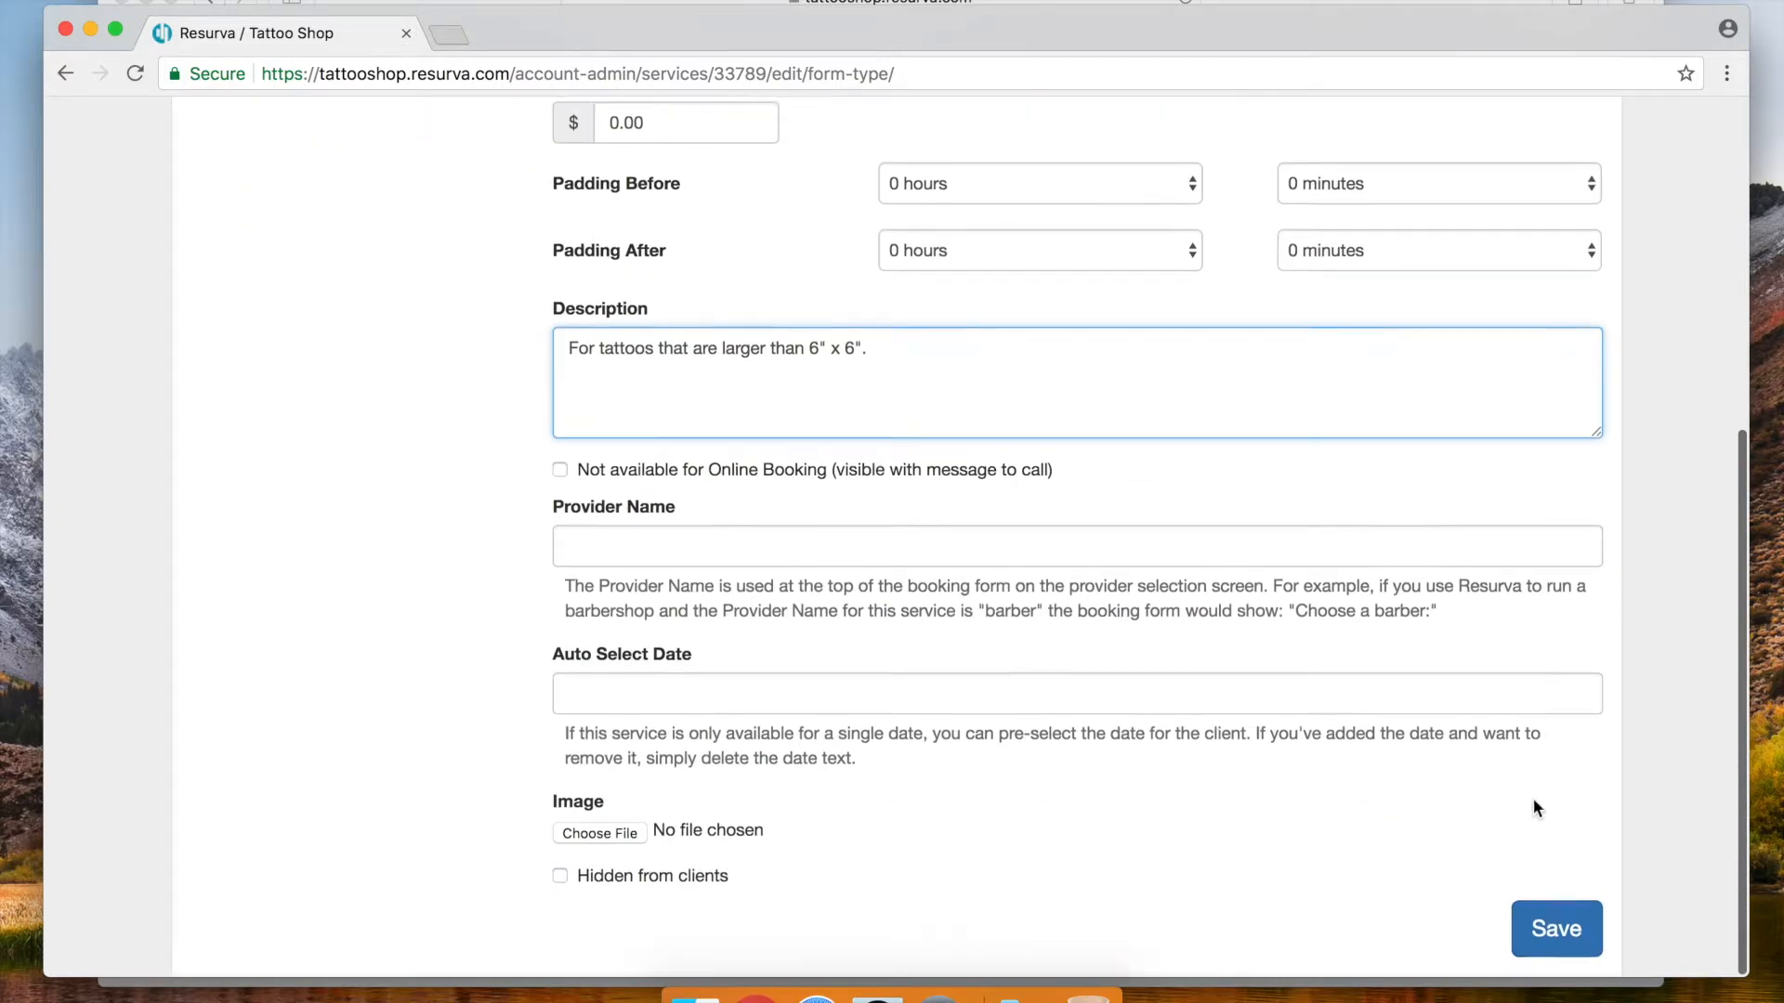
click(1554, 930)
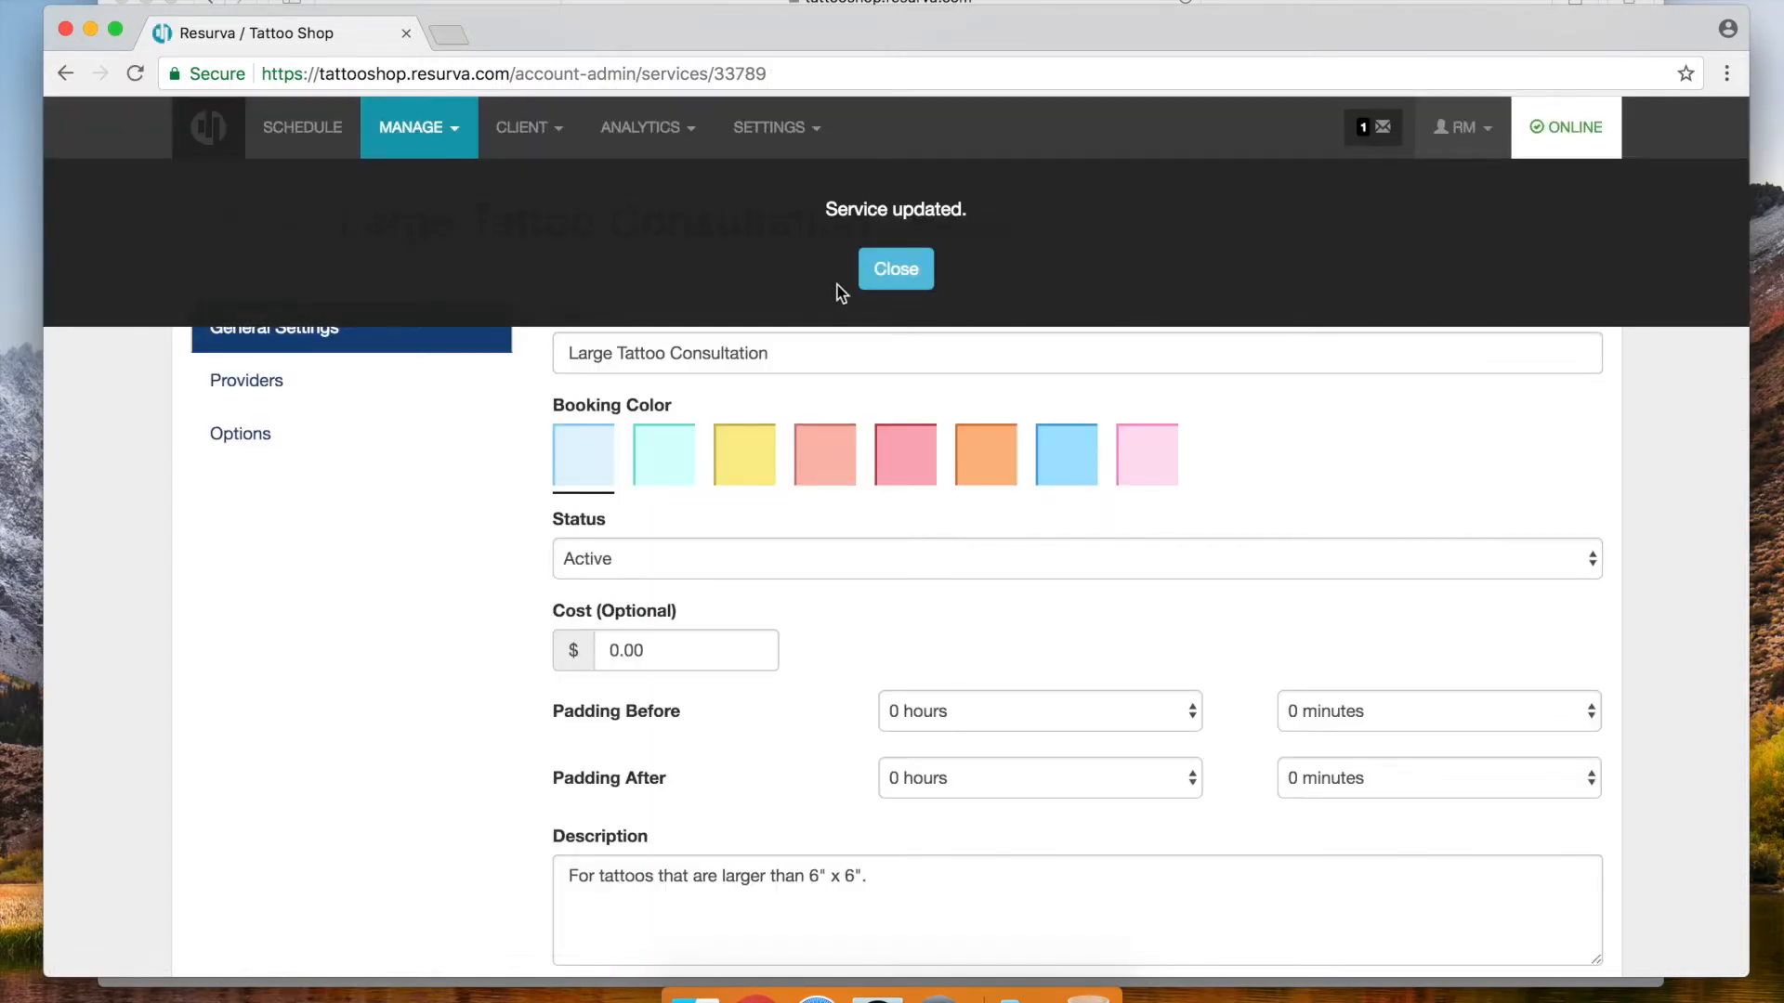
click(874, 268)
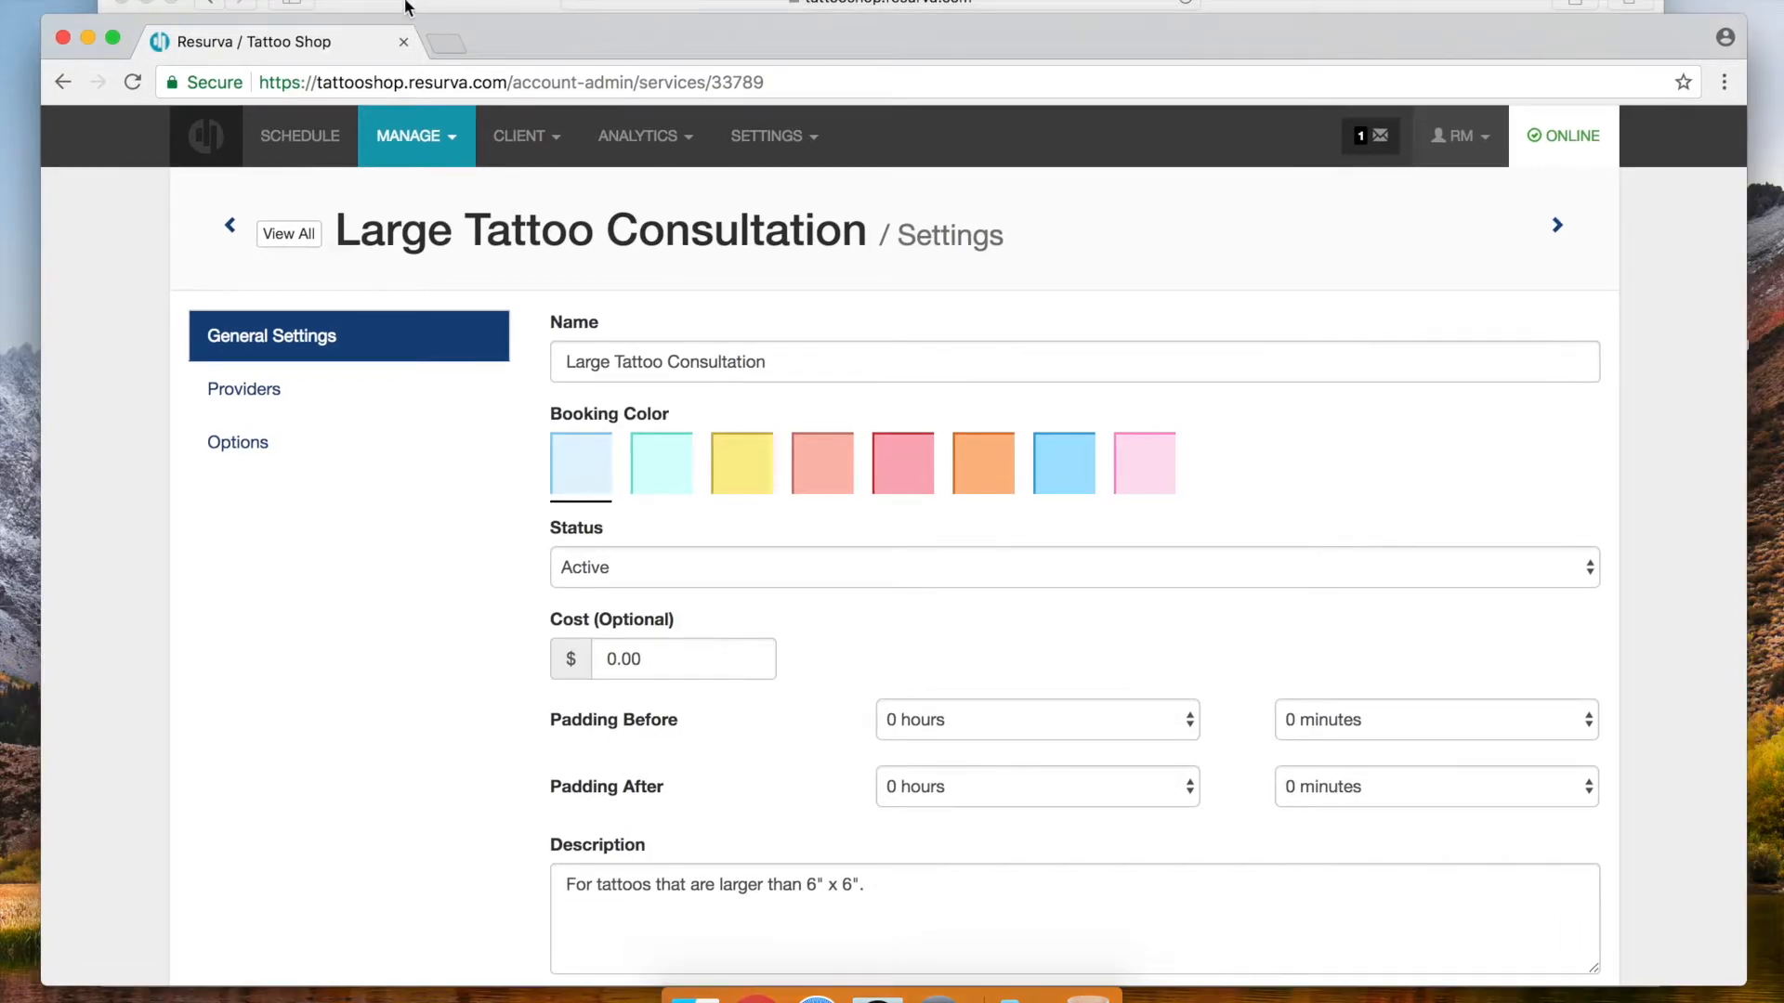
Reload the public booking page and pick Large Tattoo Consultation with the first artist, November 28, 1:00pm
click(406, 5)
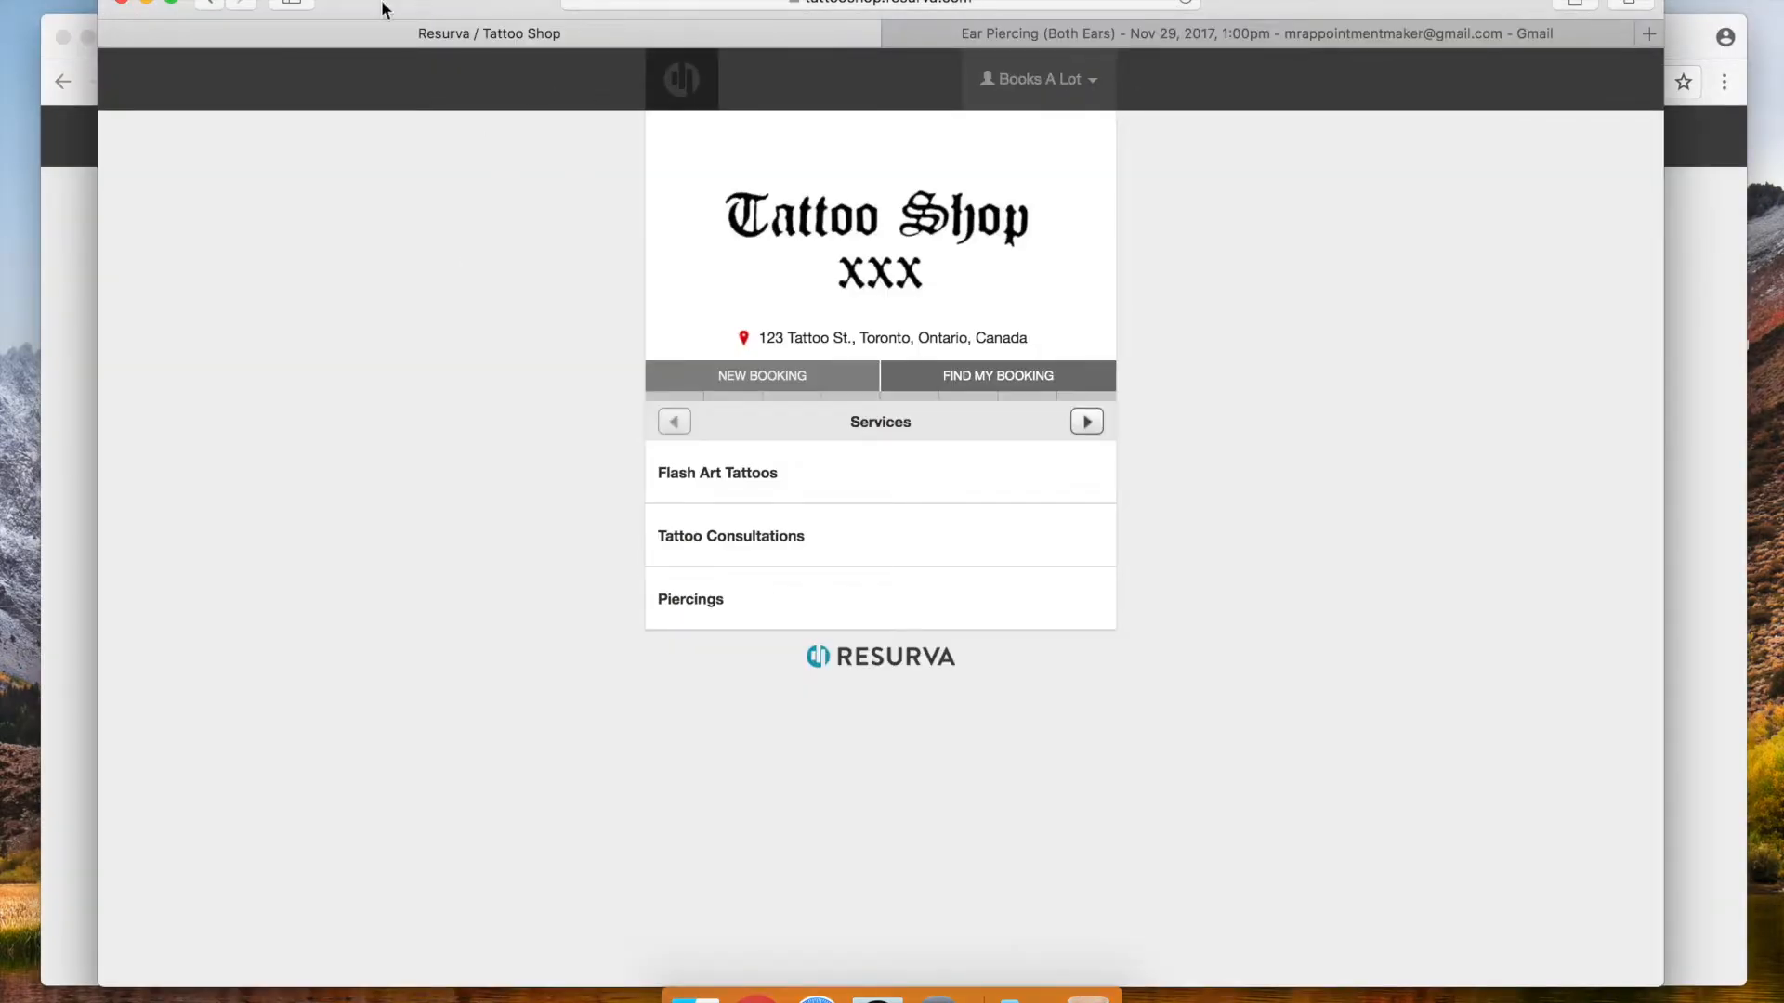
click(1190, 2)
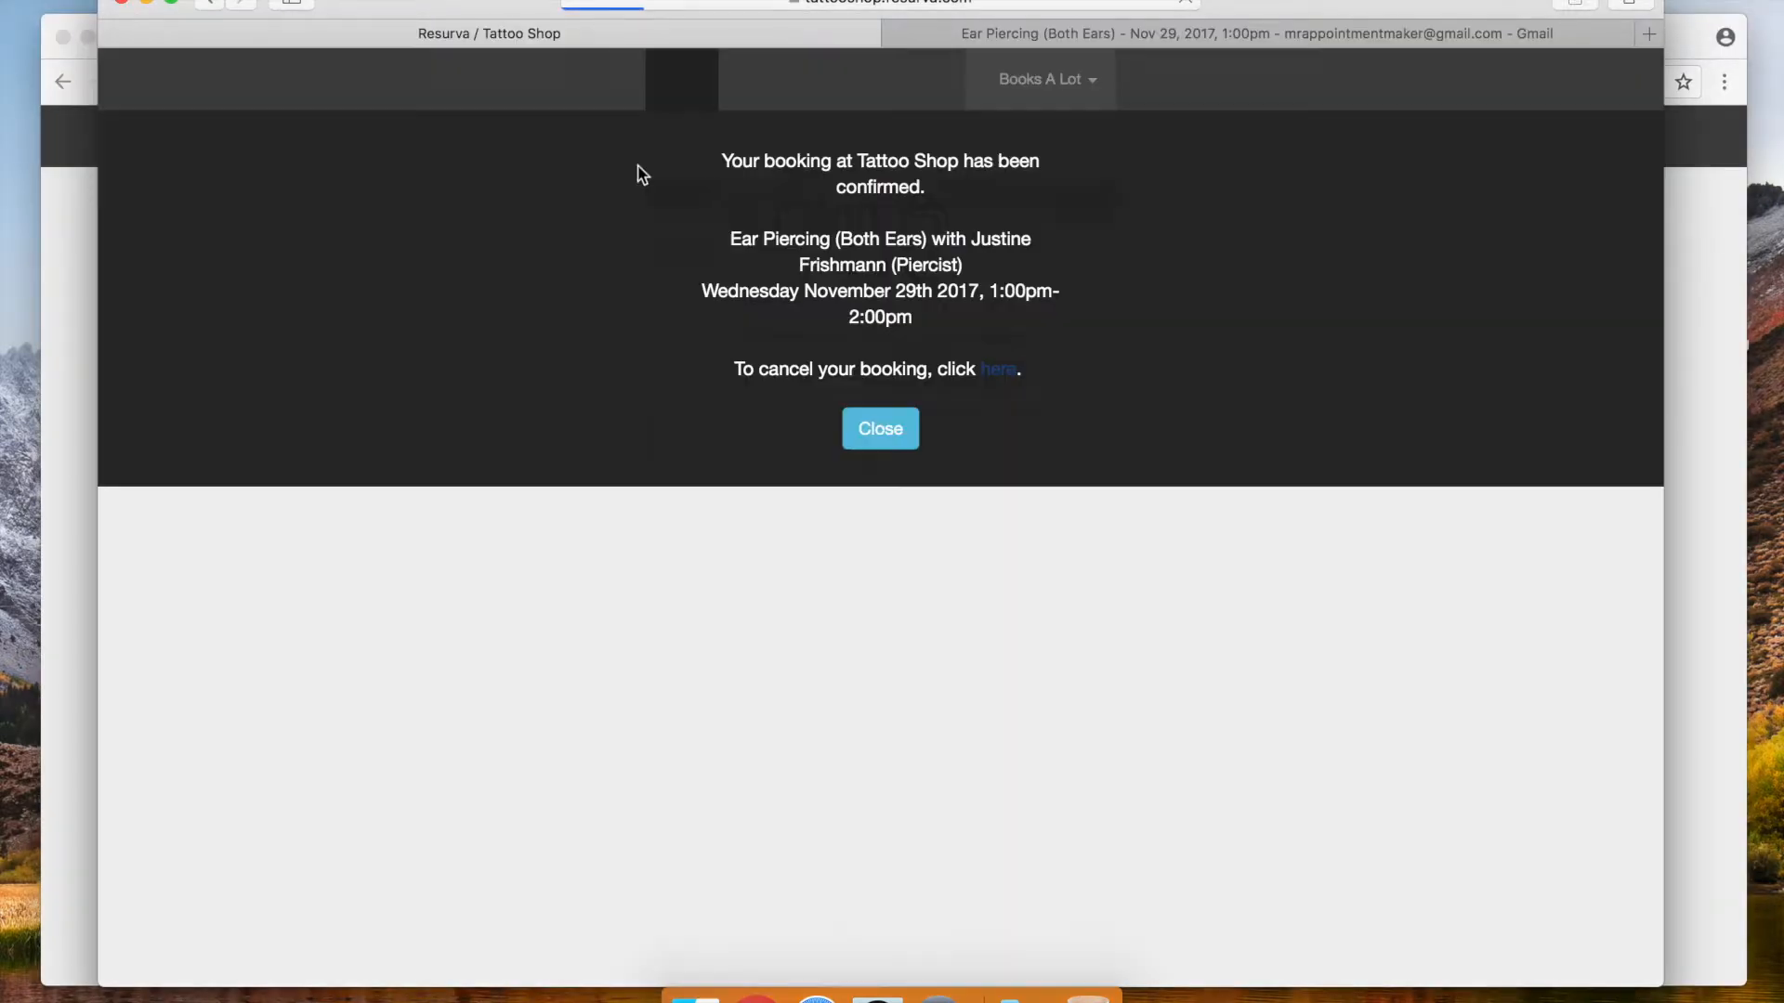
click(880, 429)
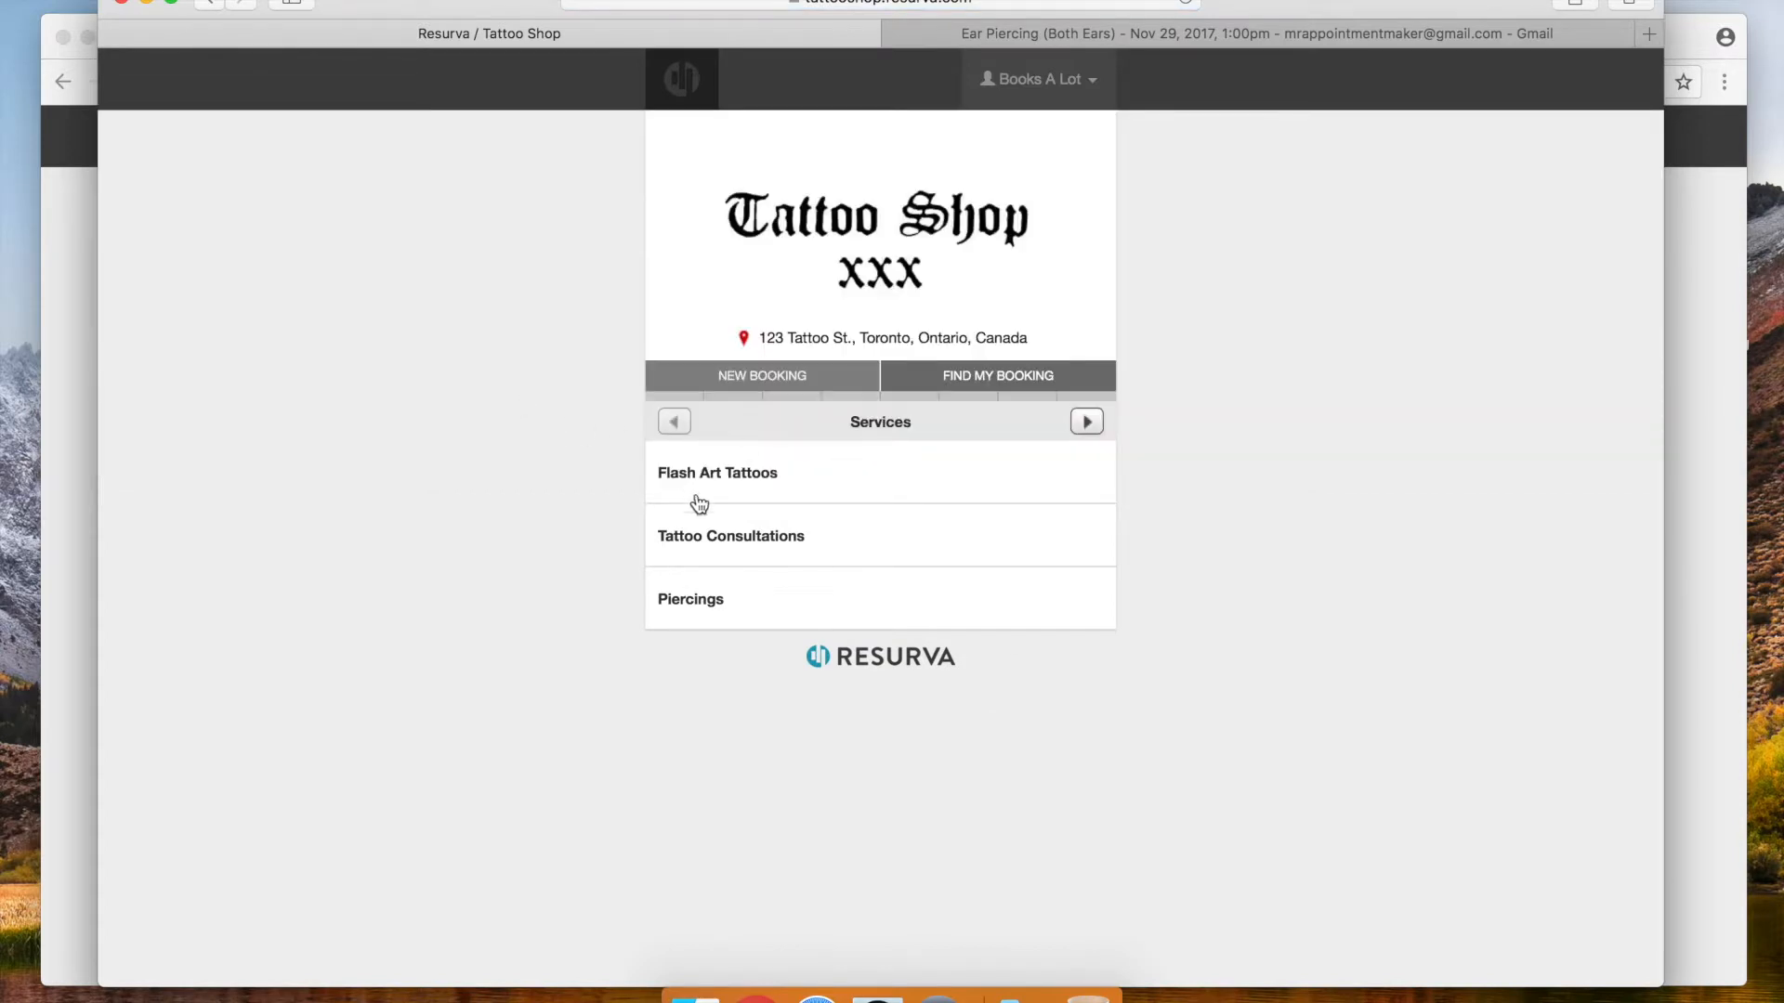
click(722, 546)
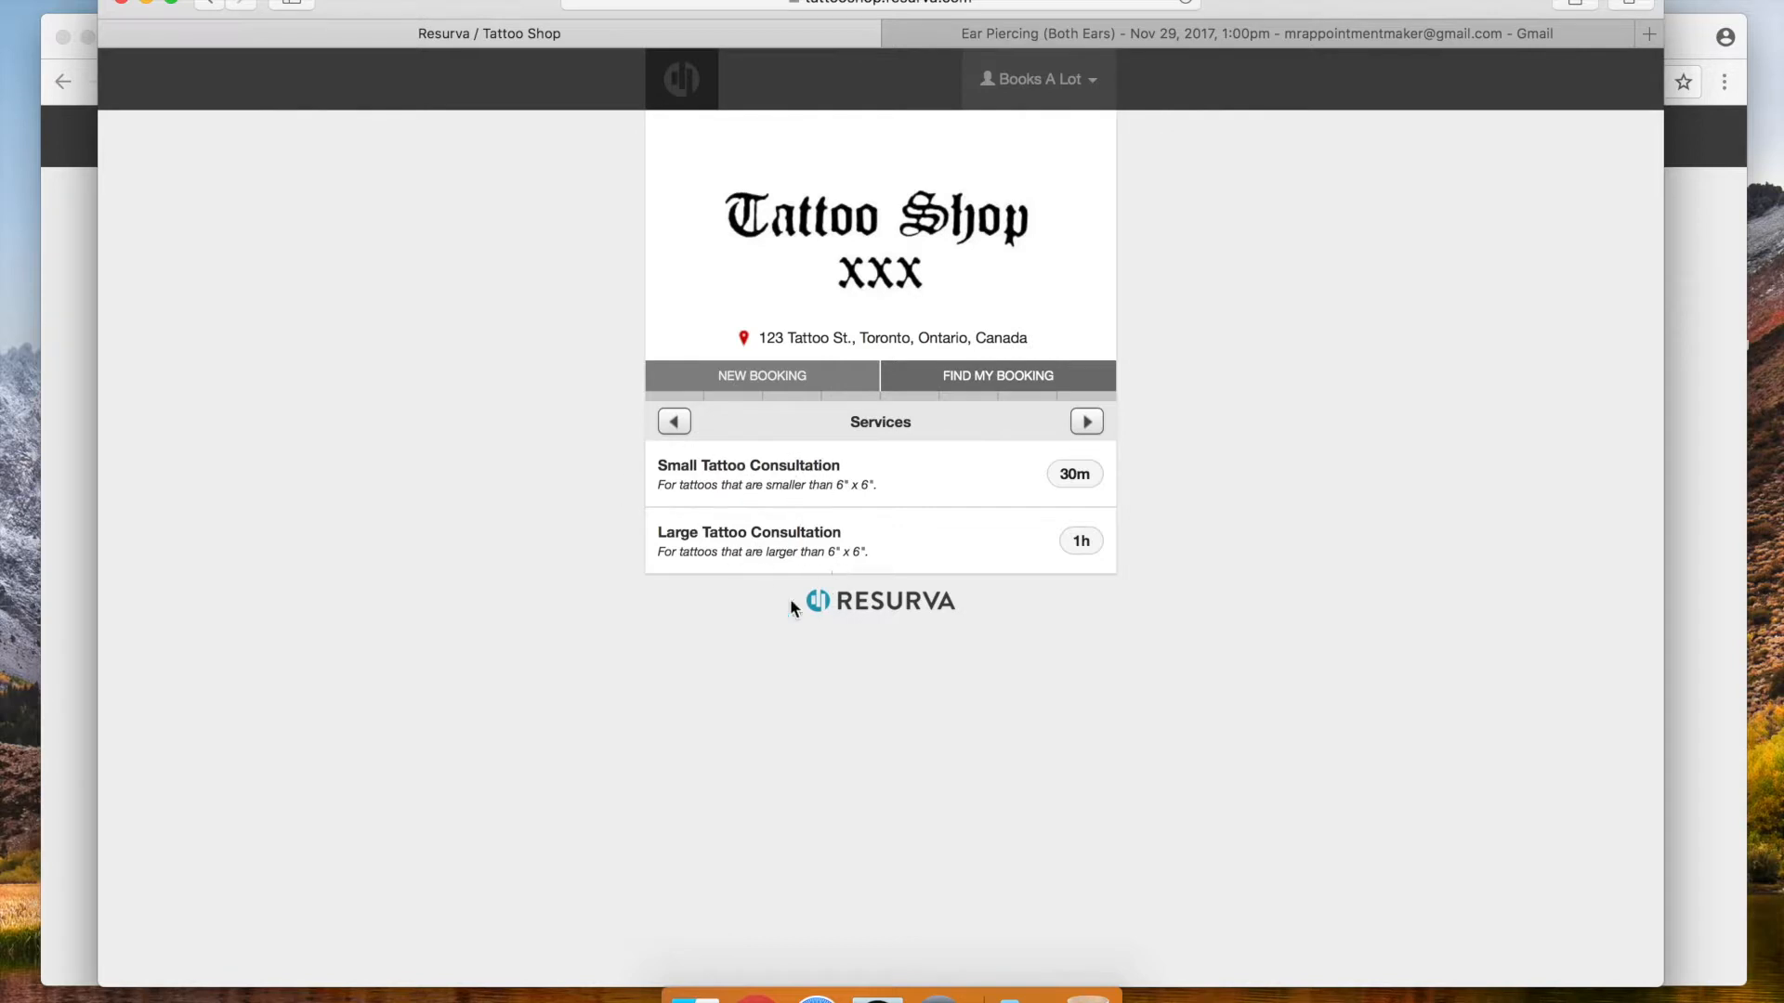
click(726, 561)
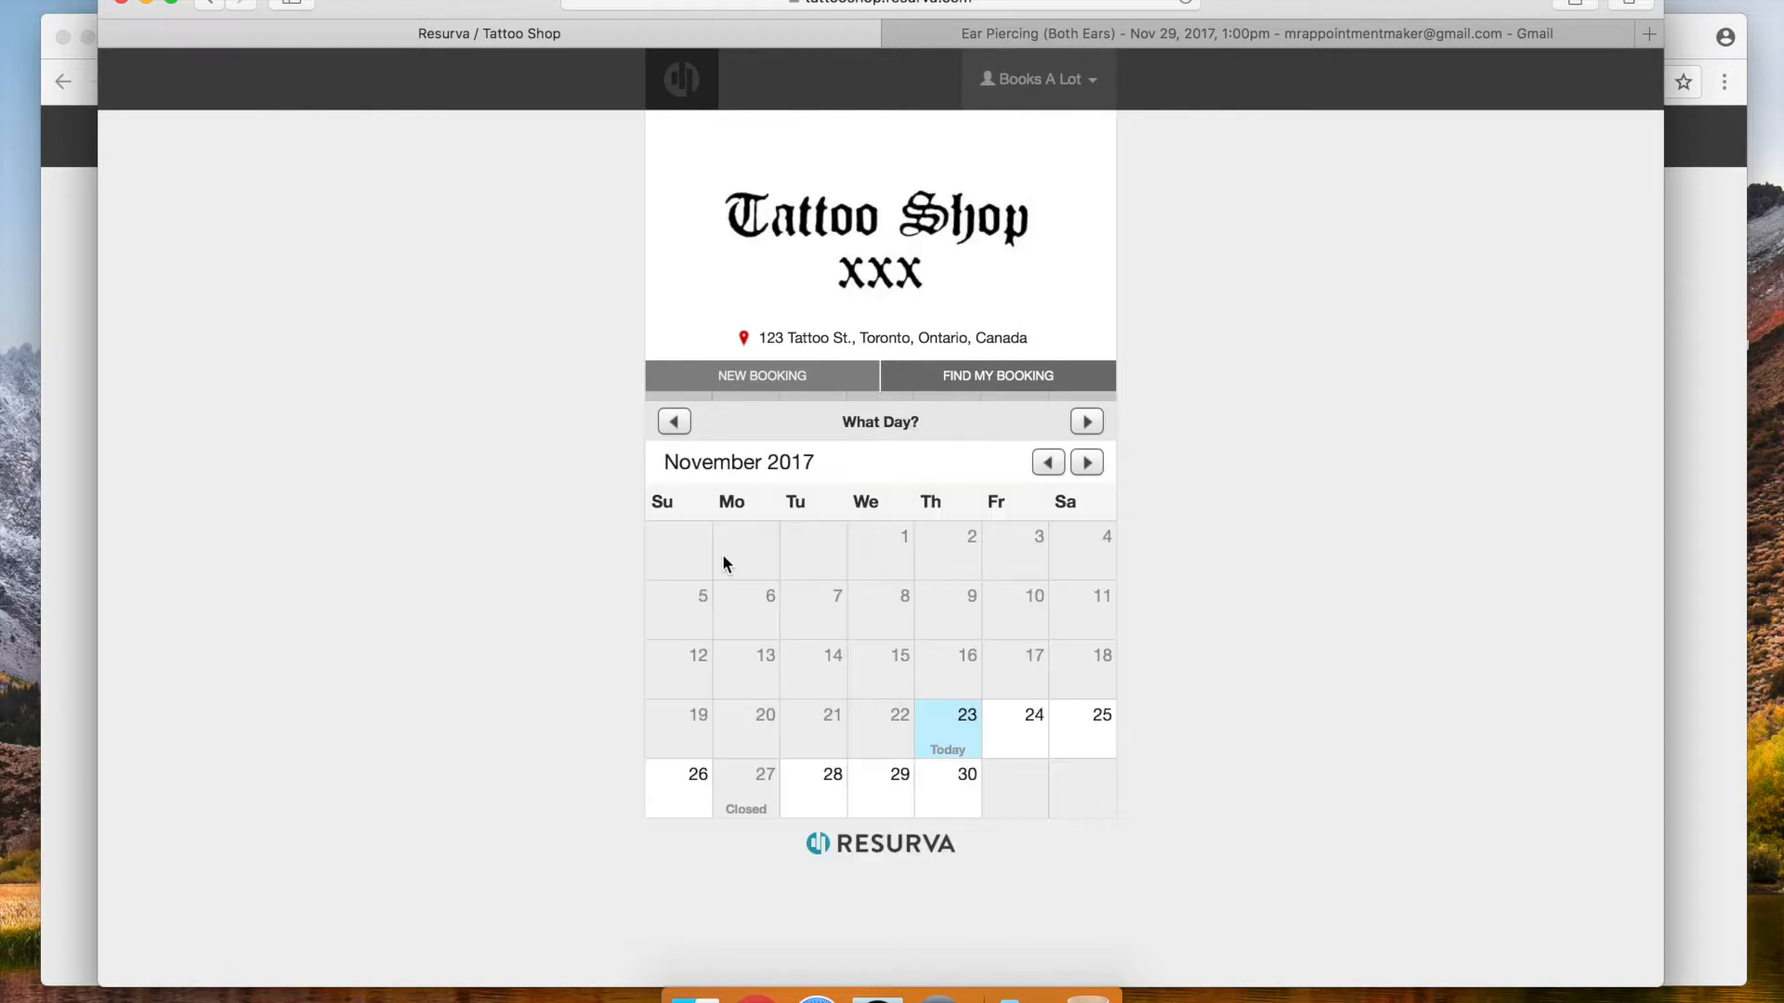
click(801, 778)
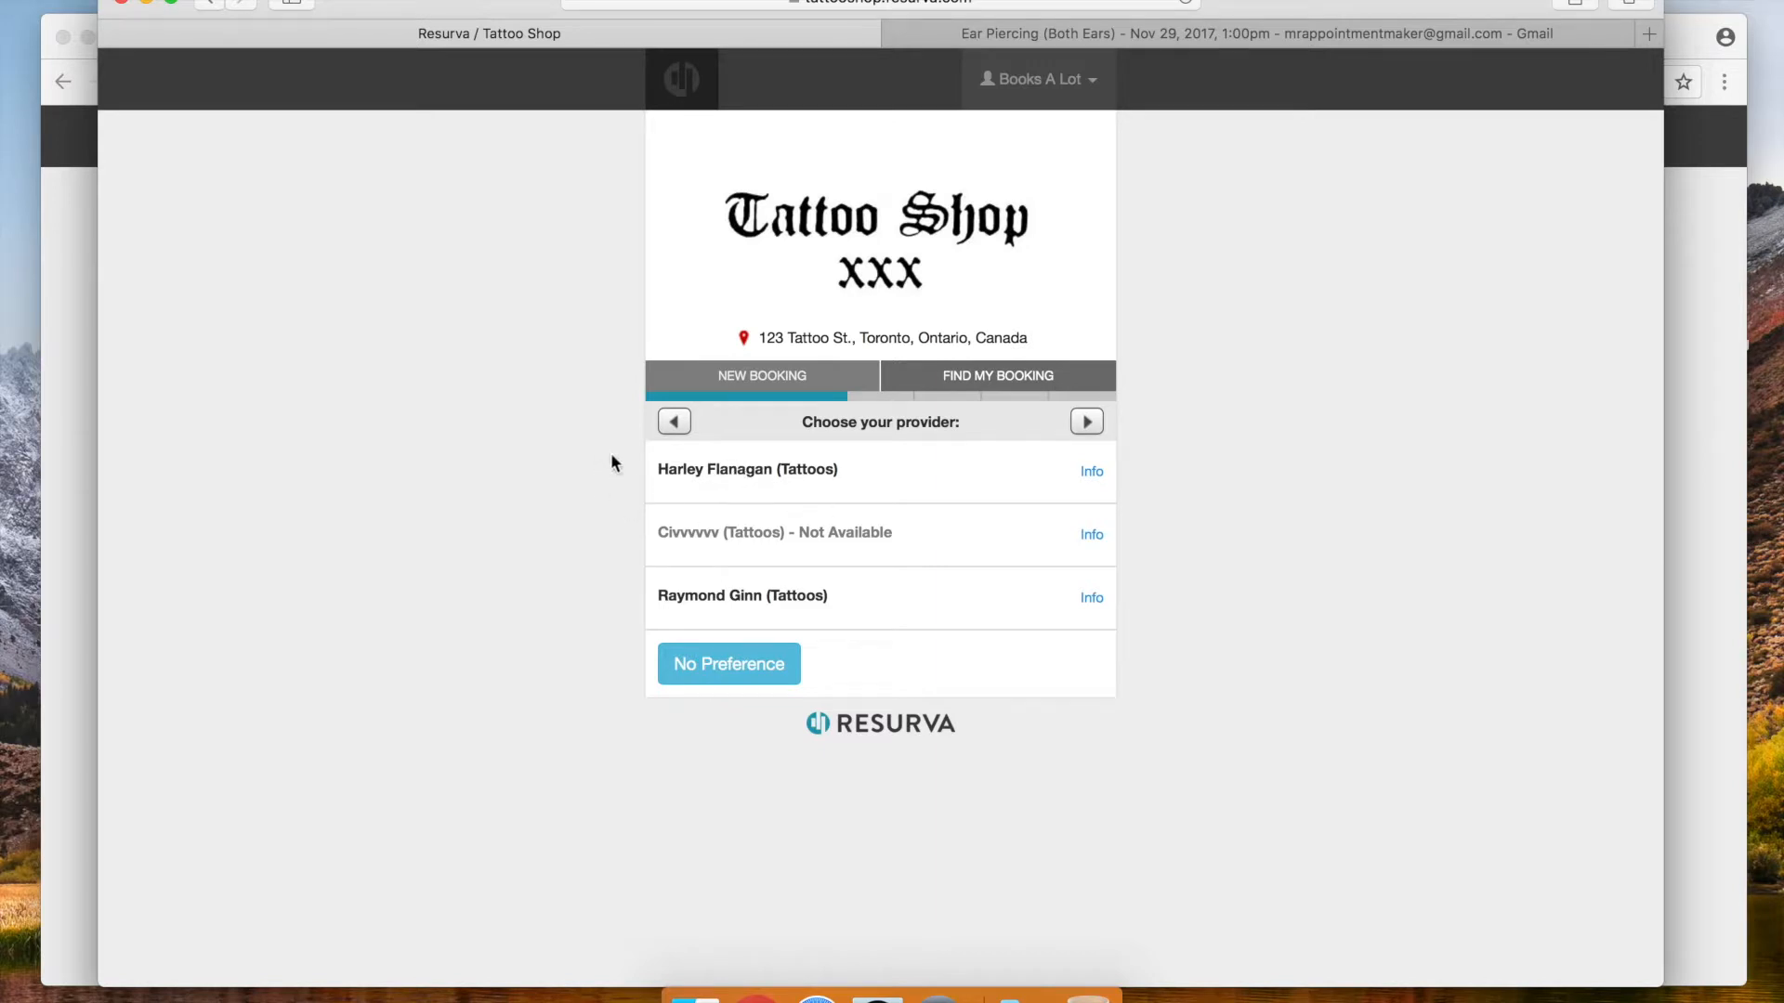
click(726, 483)
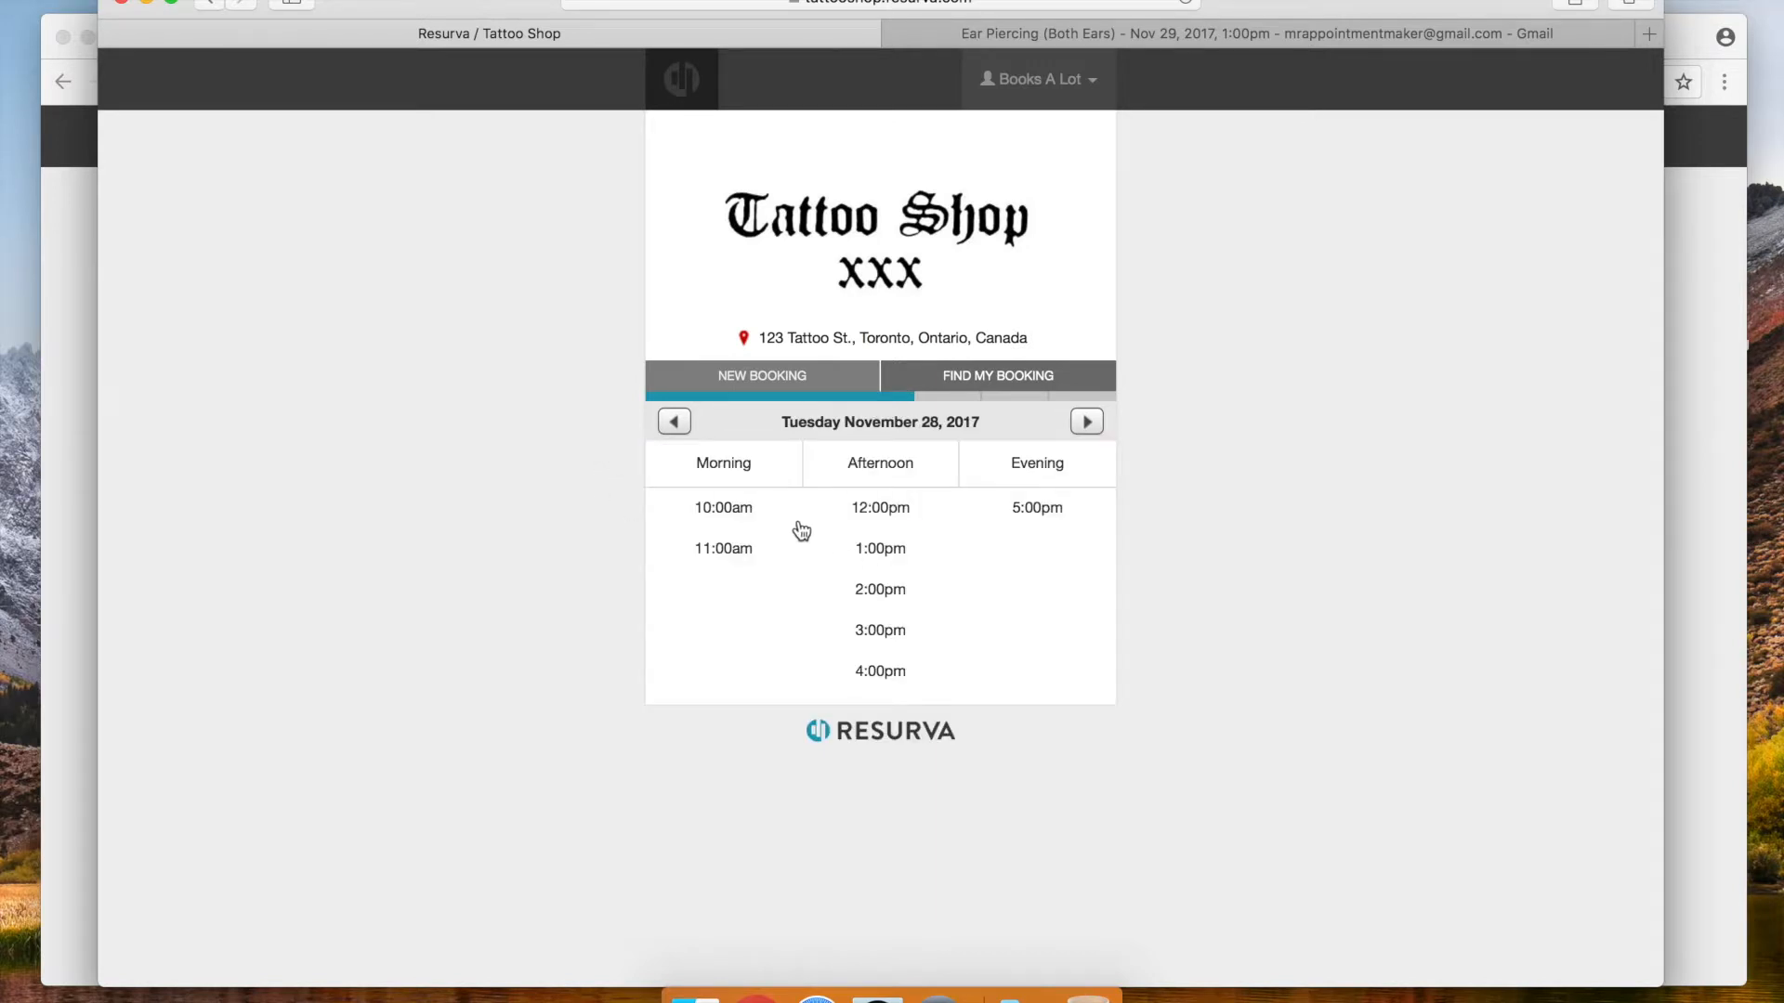
click(887, 555)
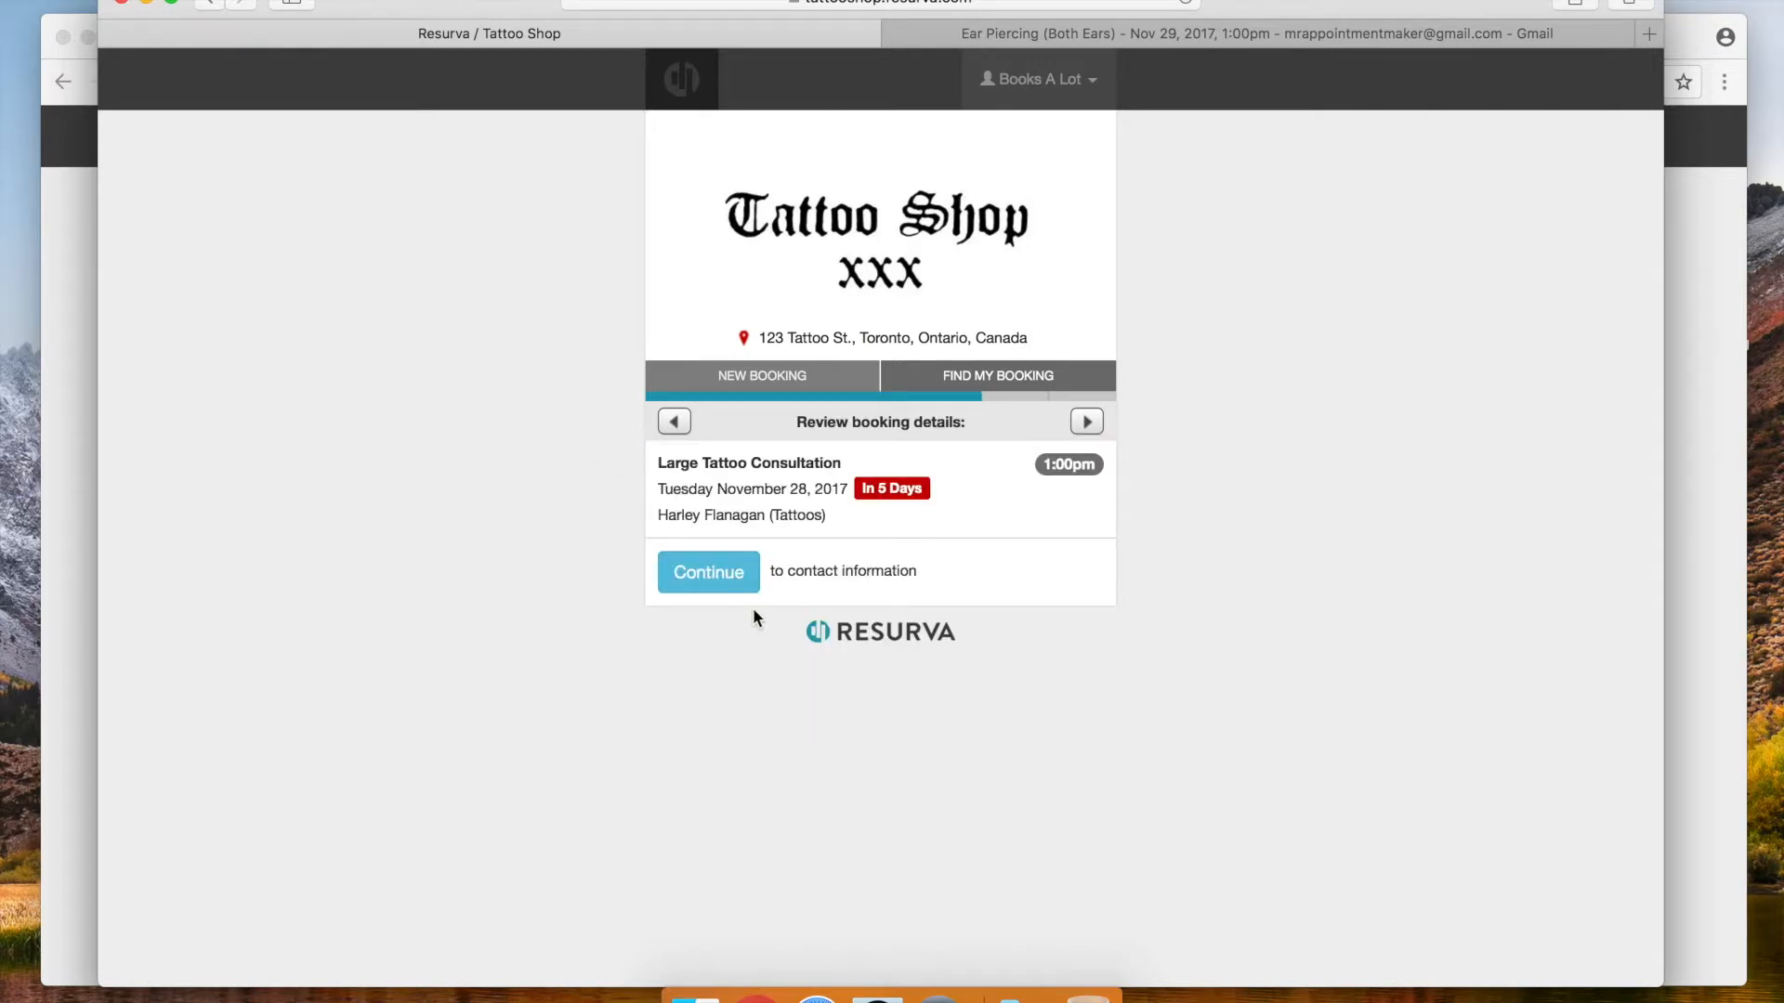
click(709, 576)
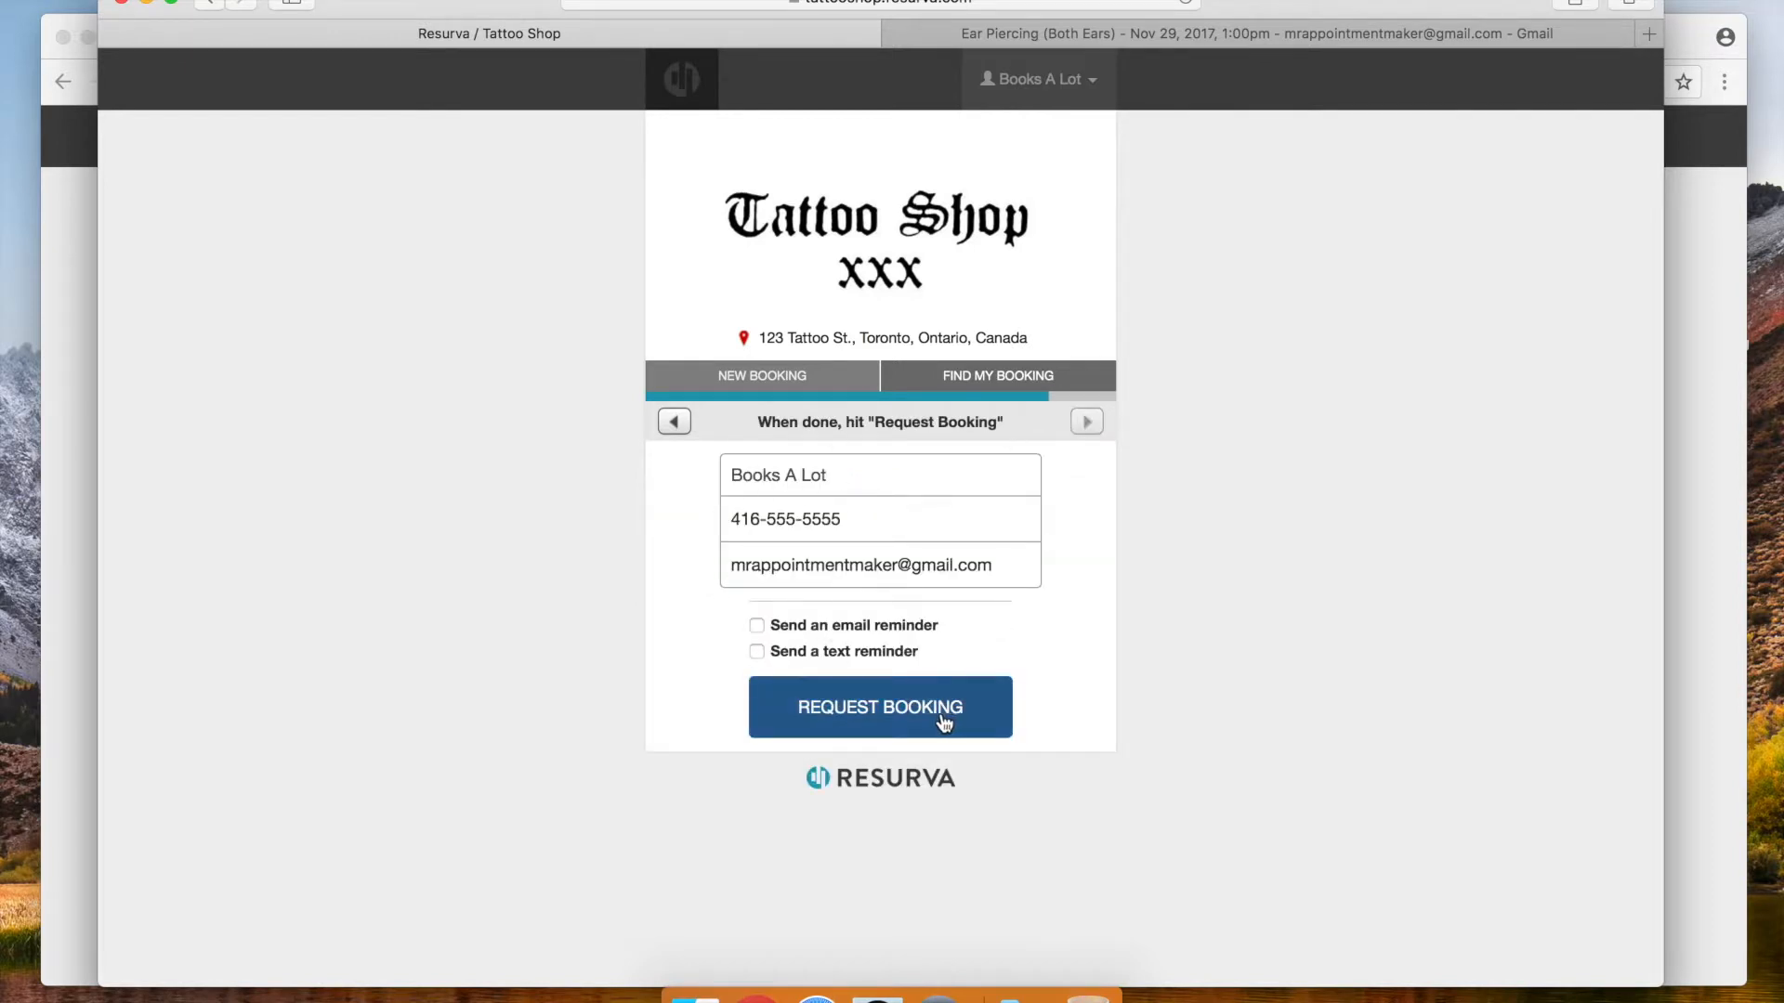
Request the booking with email and text reminders, then return to the admin window
click(755, 625)
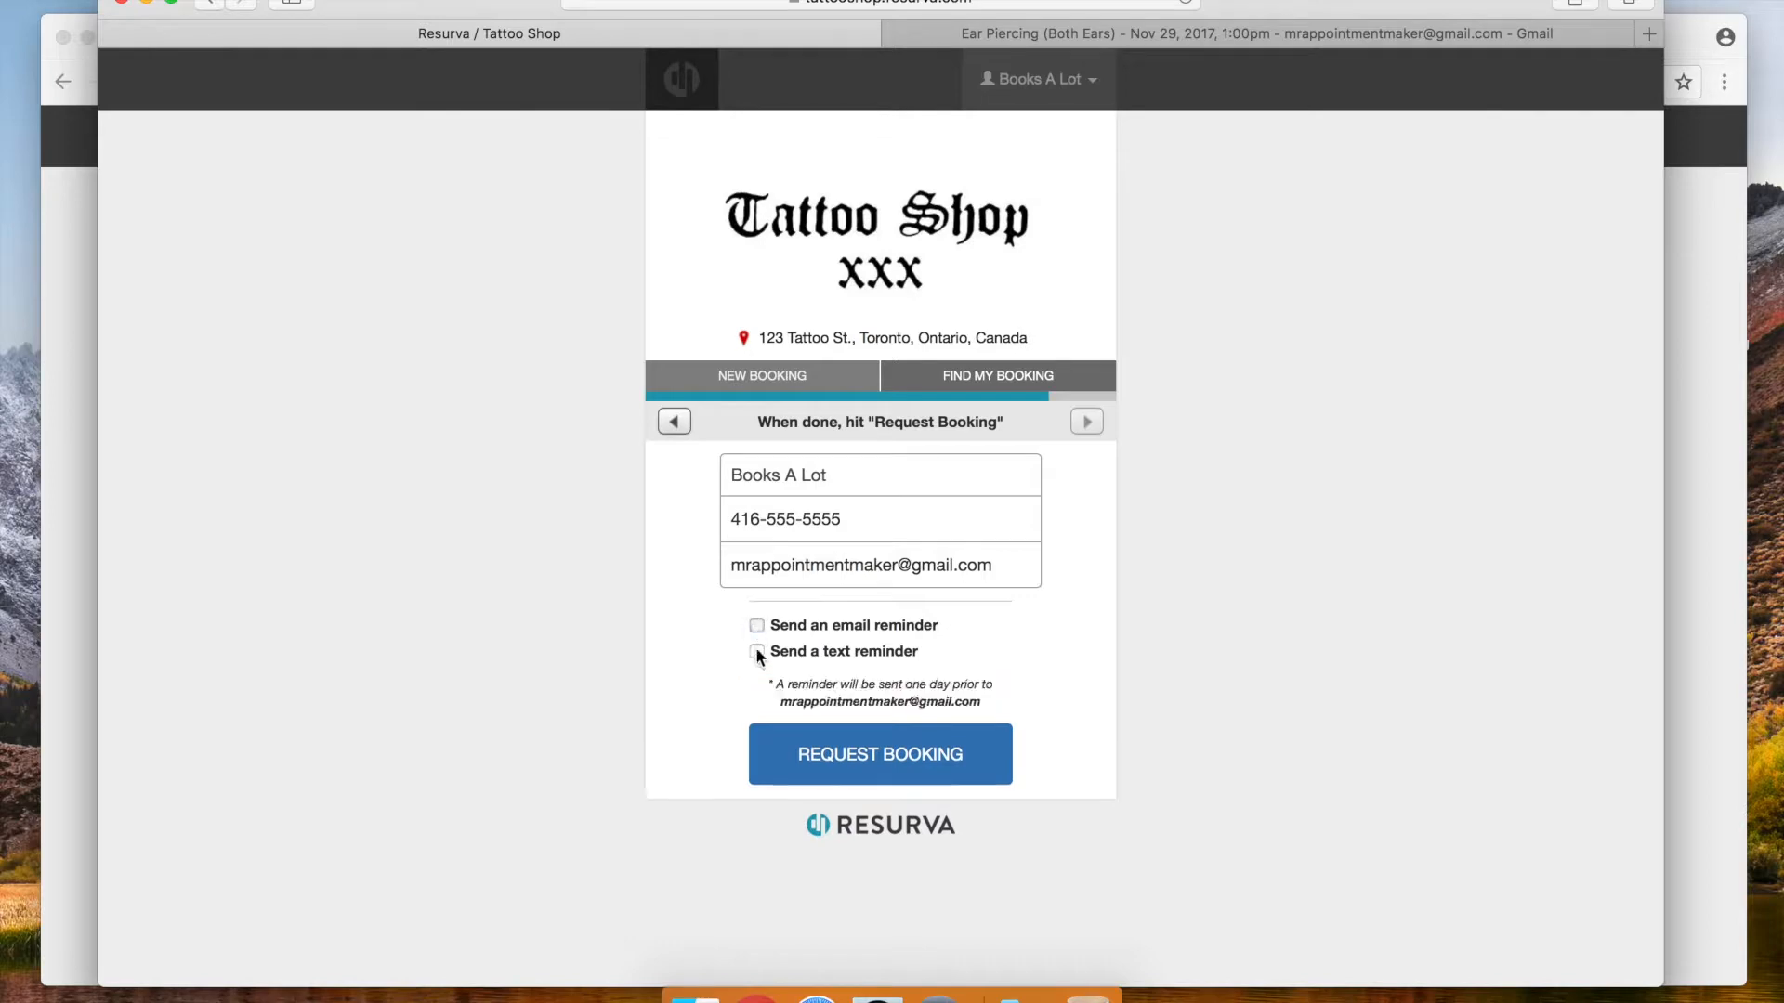
click(755, 651)
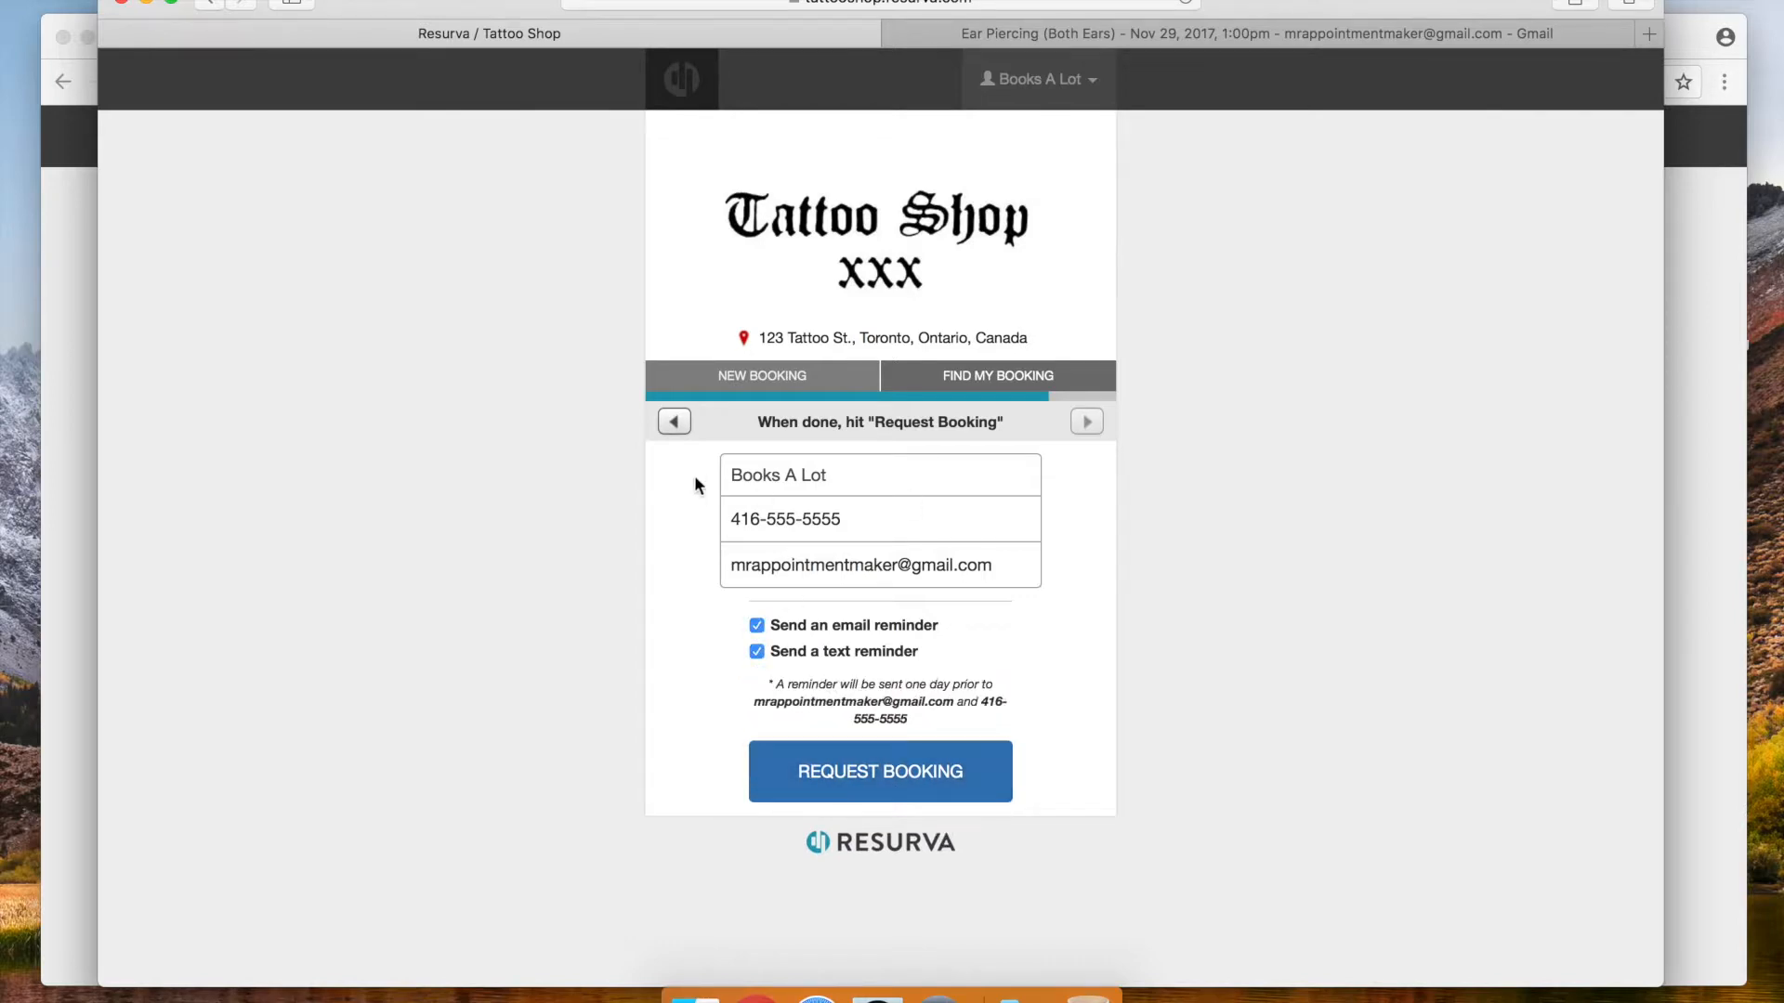
click(878, 785)
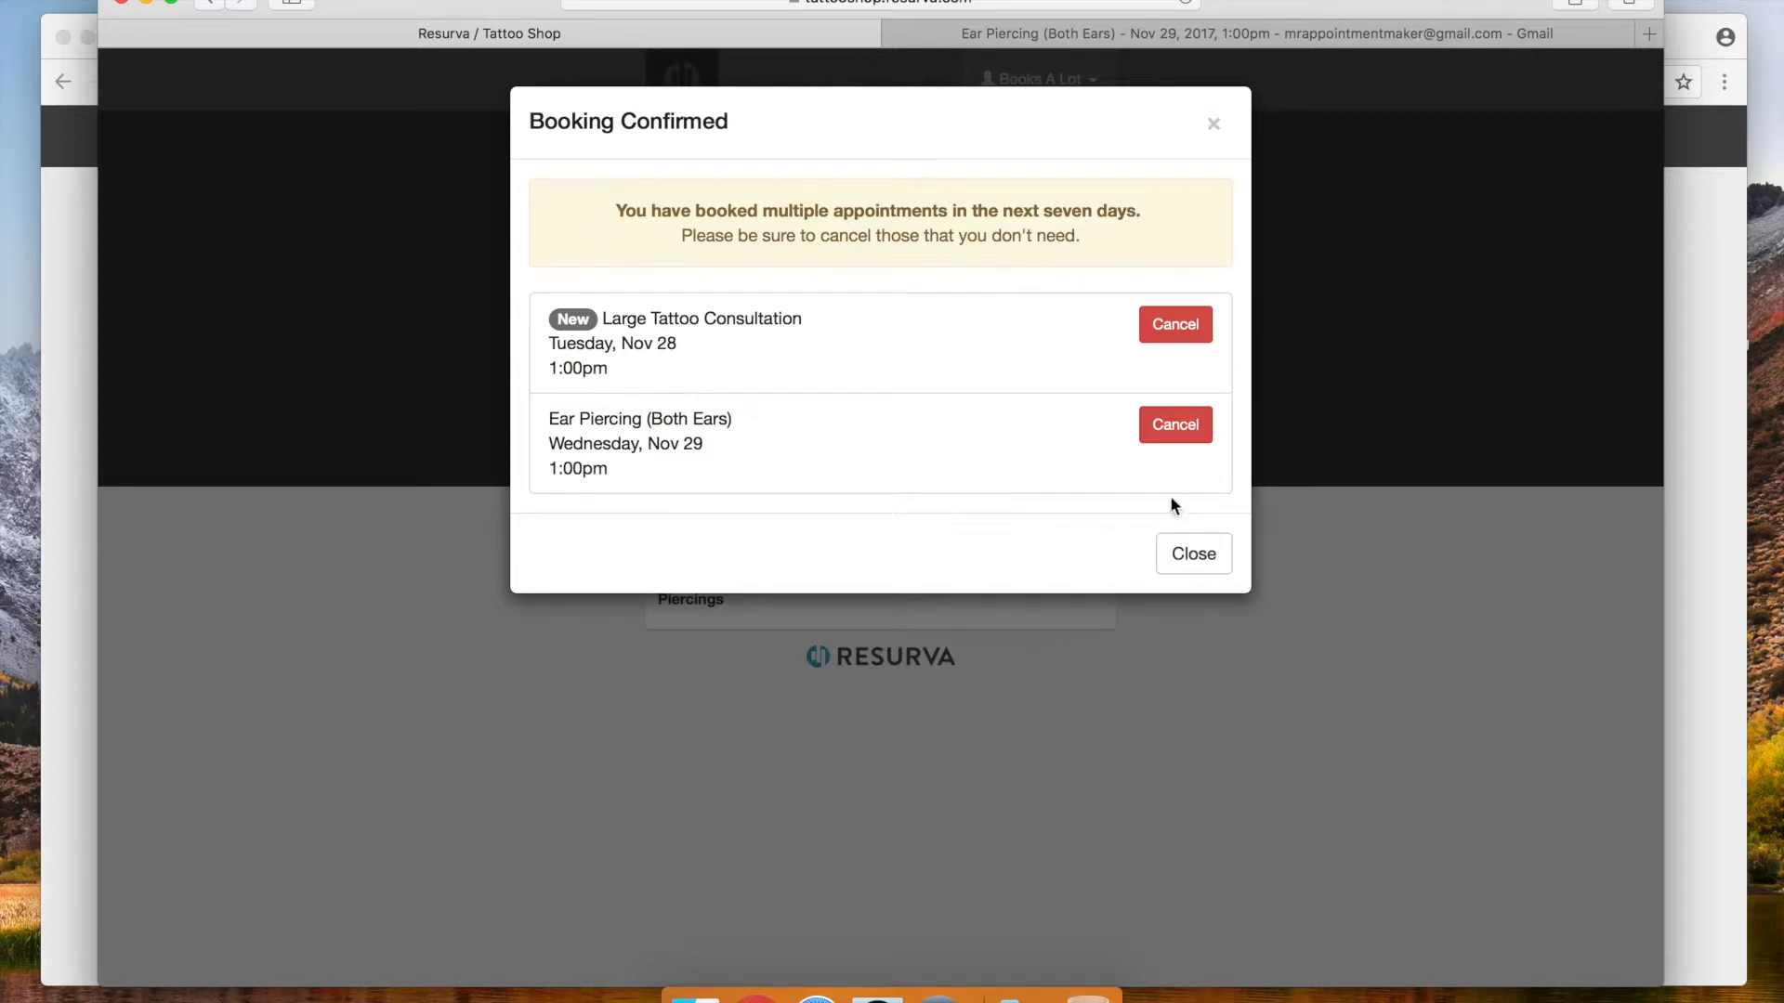
click(1214, 129)
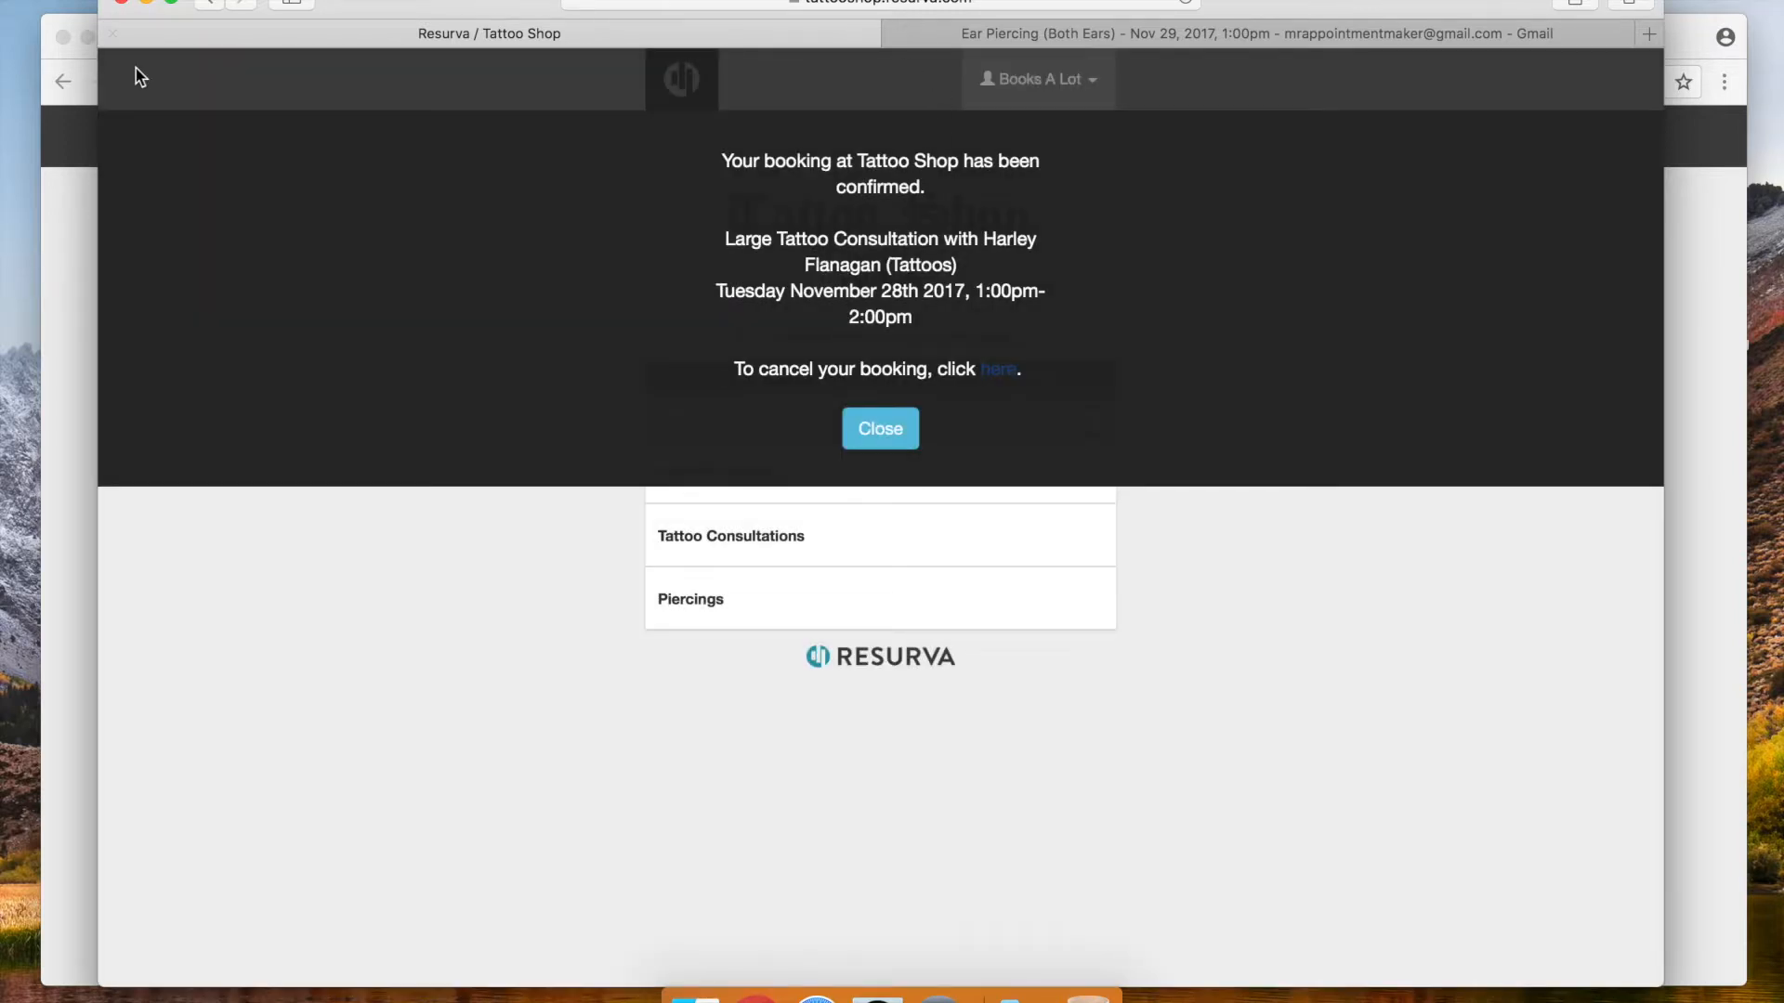
click(74, 236)
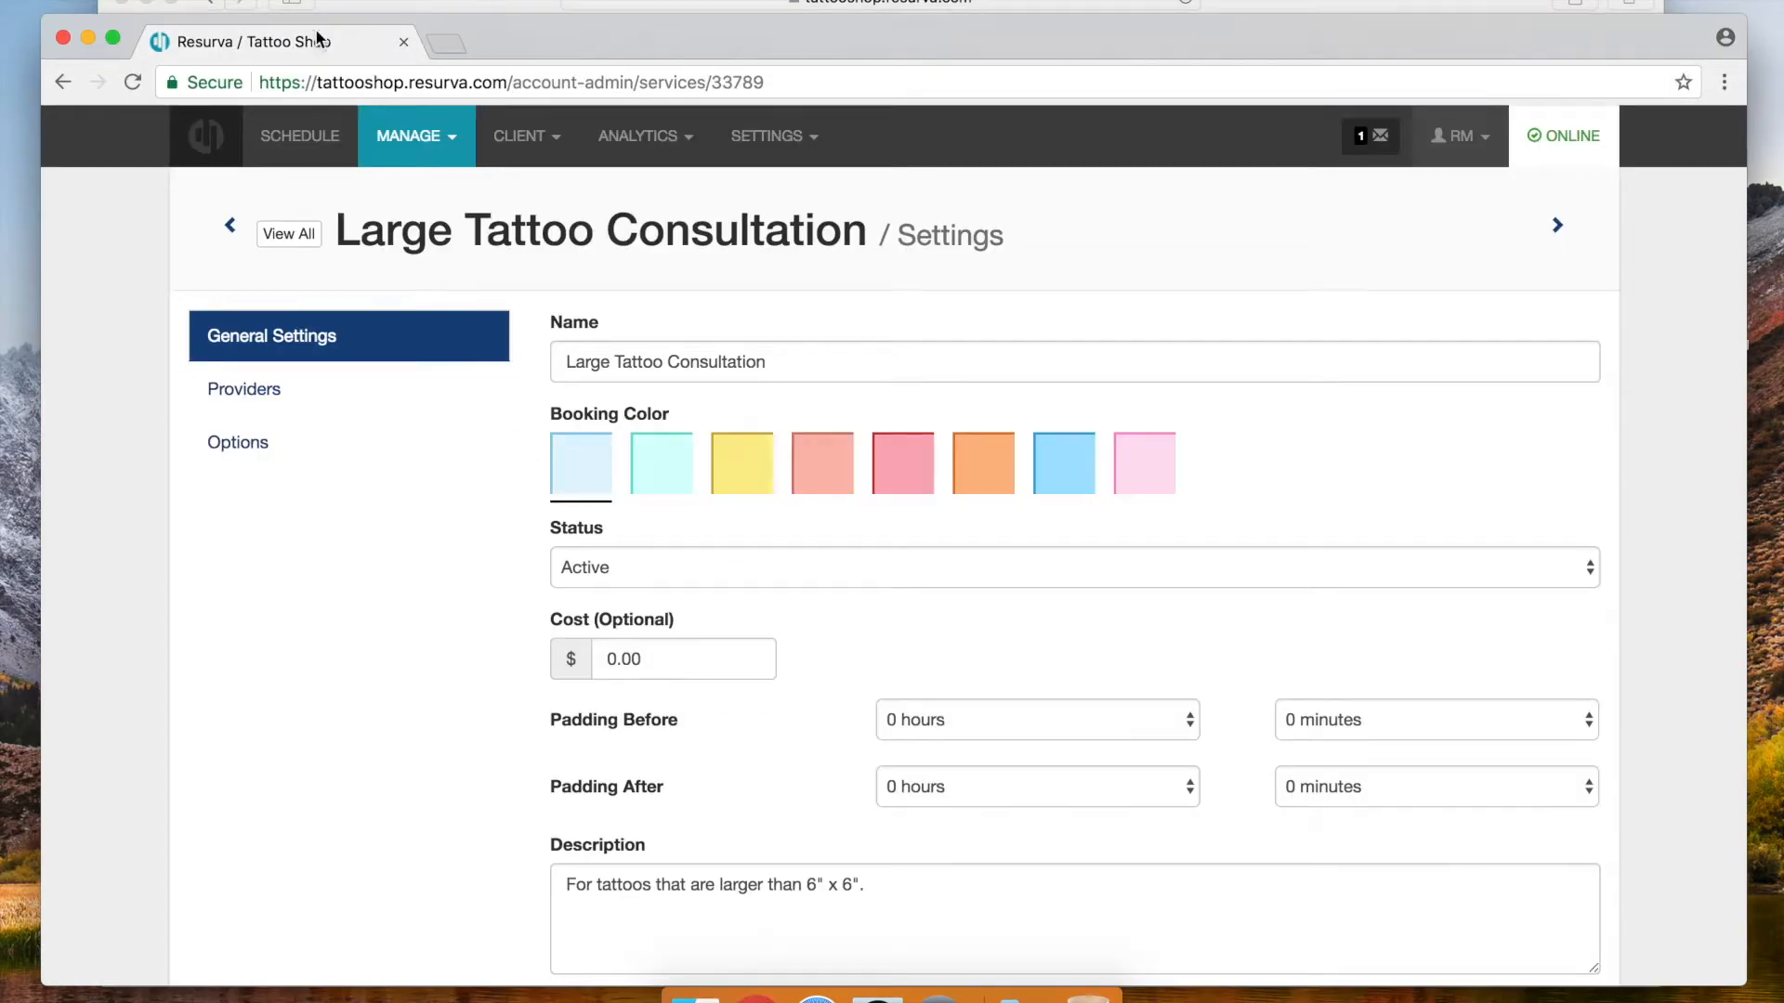
Switch the admin schedule to Tuesday, November 28 to see the new 1:00 PM booking
click(321, 147)
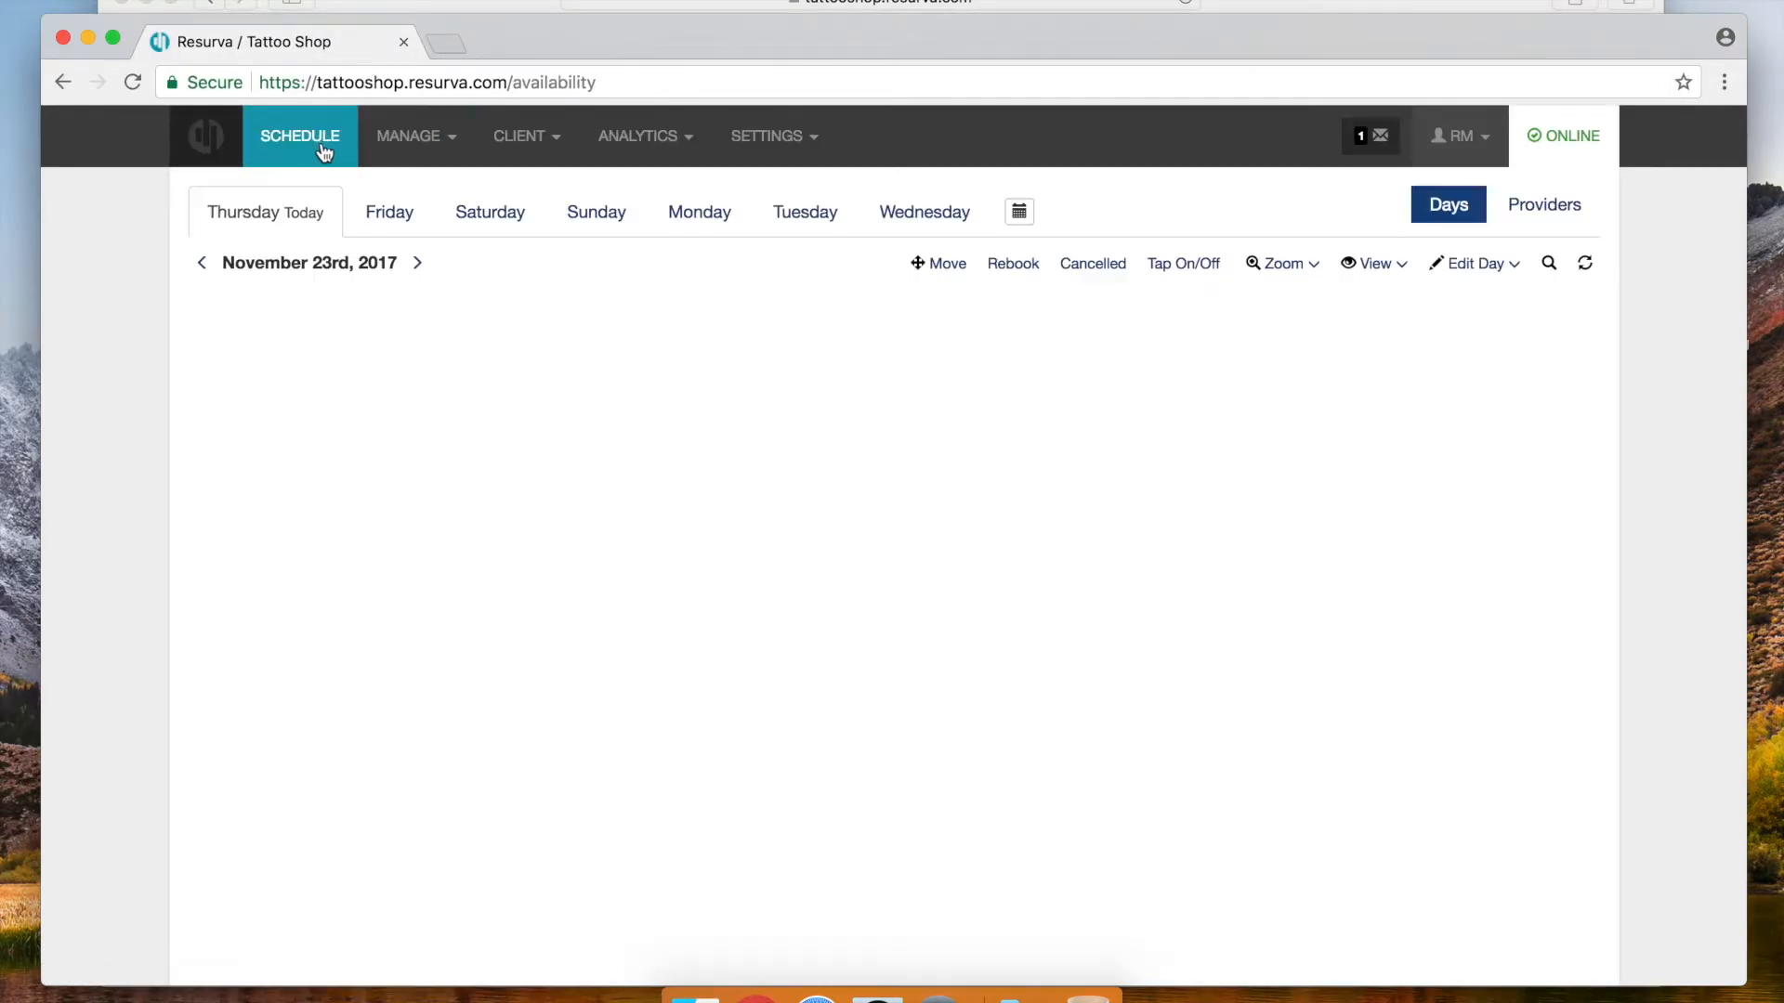
click(786, 215)
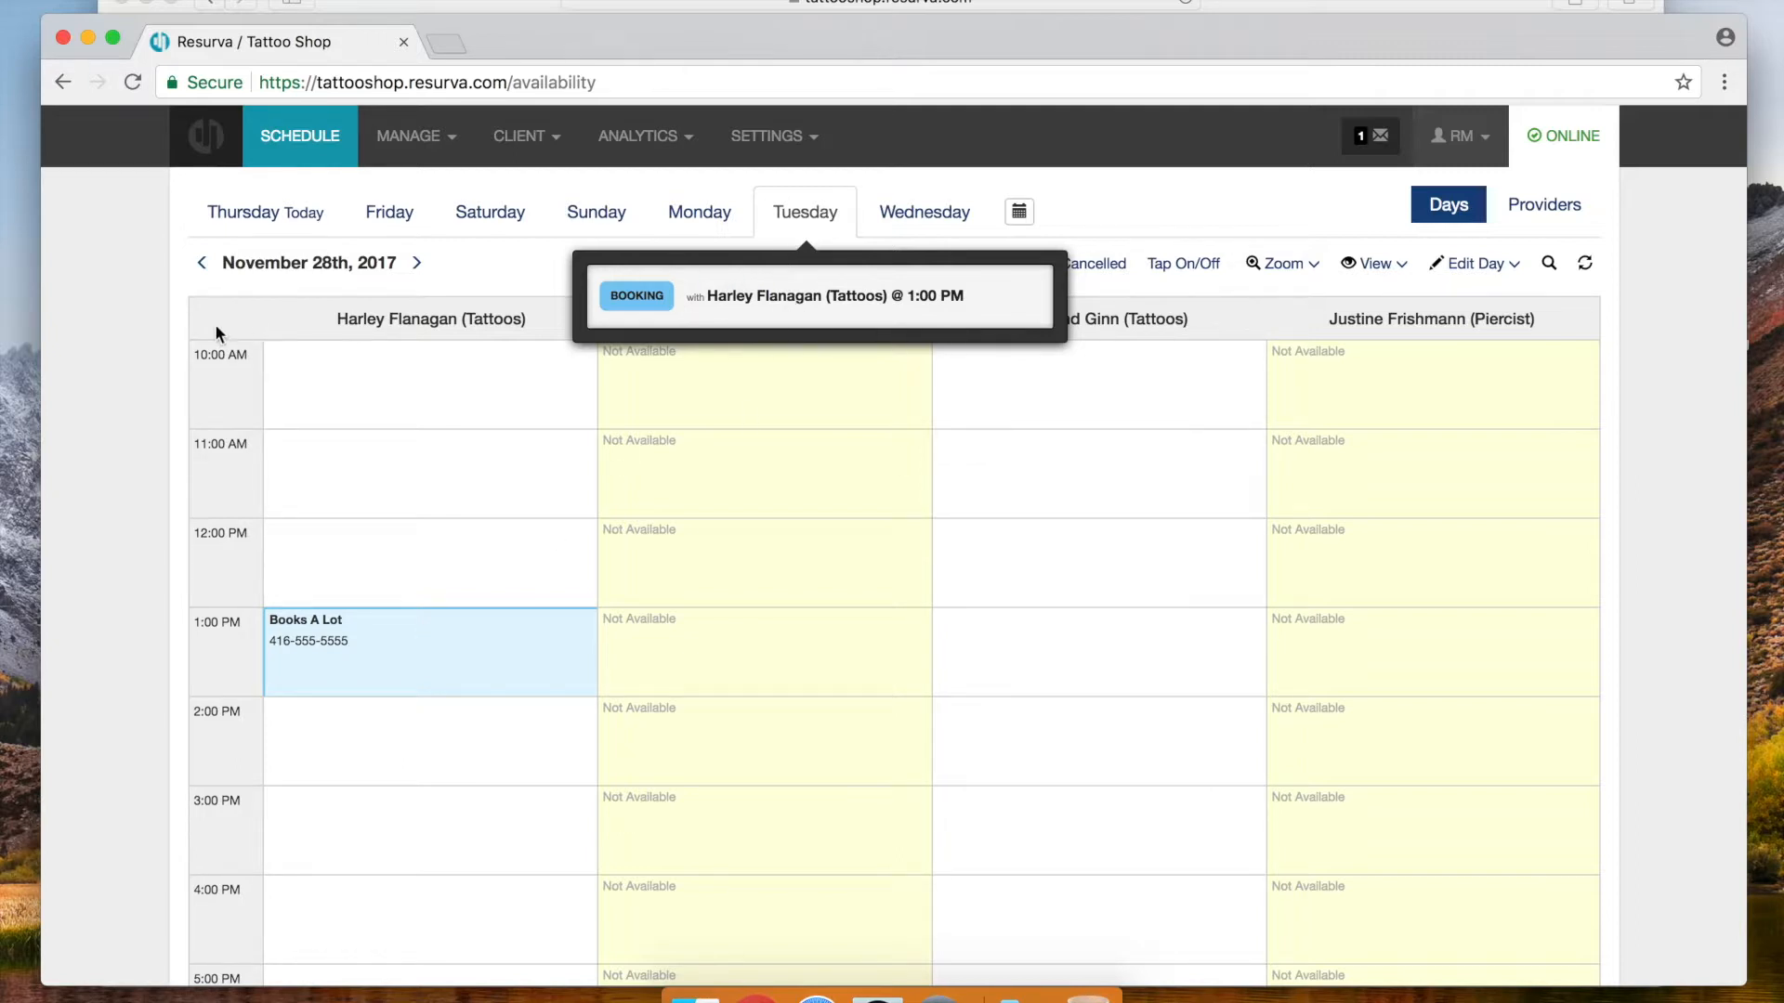
click(783, 141)
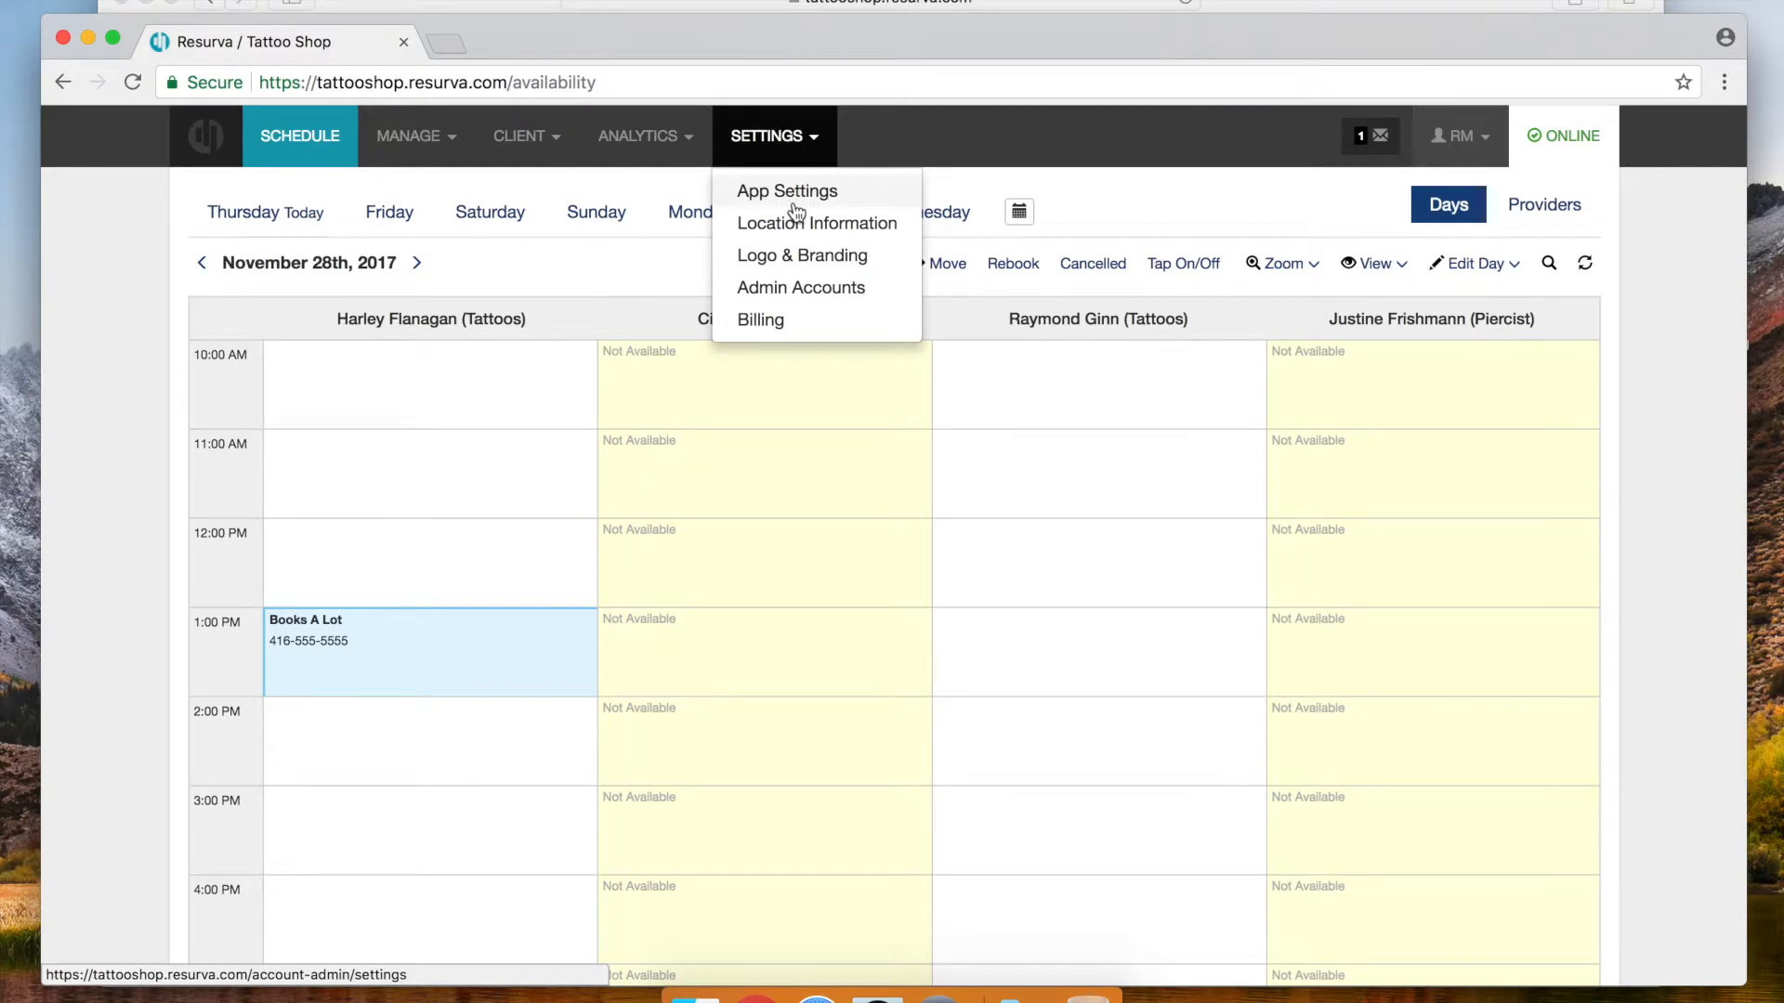
In App Settings, activate Last Booking Date as a variable date 4 Weeks ahead and save
click(796, 191)
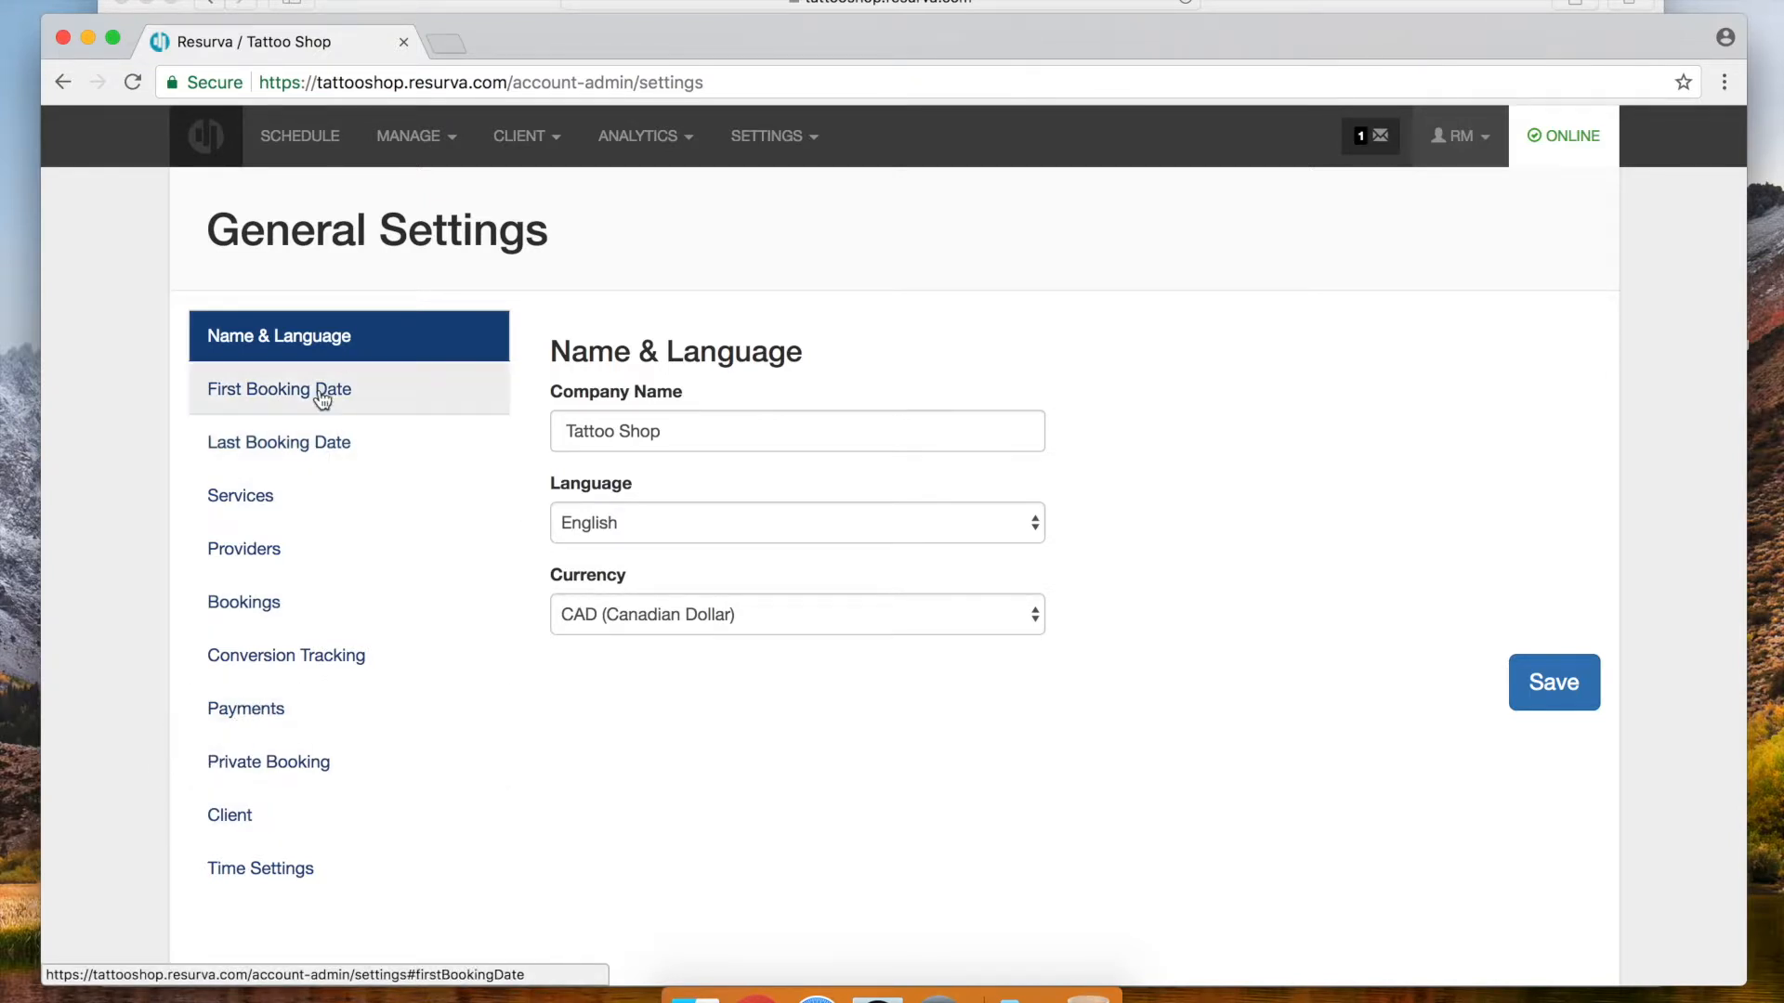
click(310, 442)
click(557, 391)
click(555, 559)
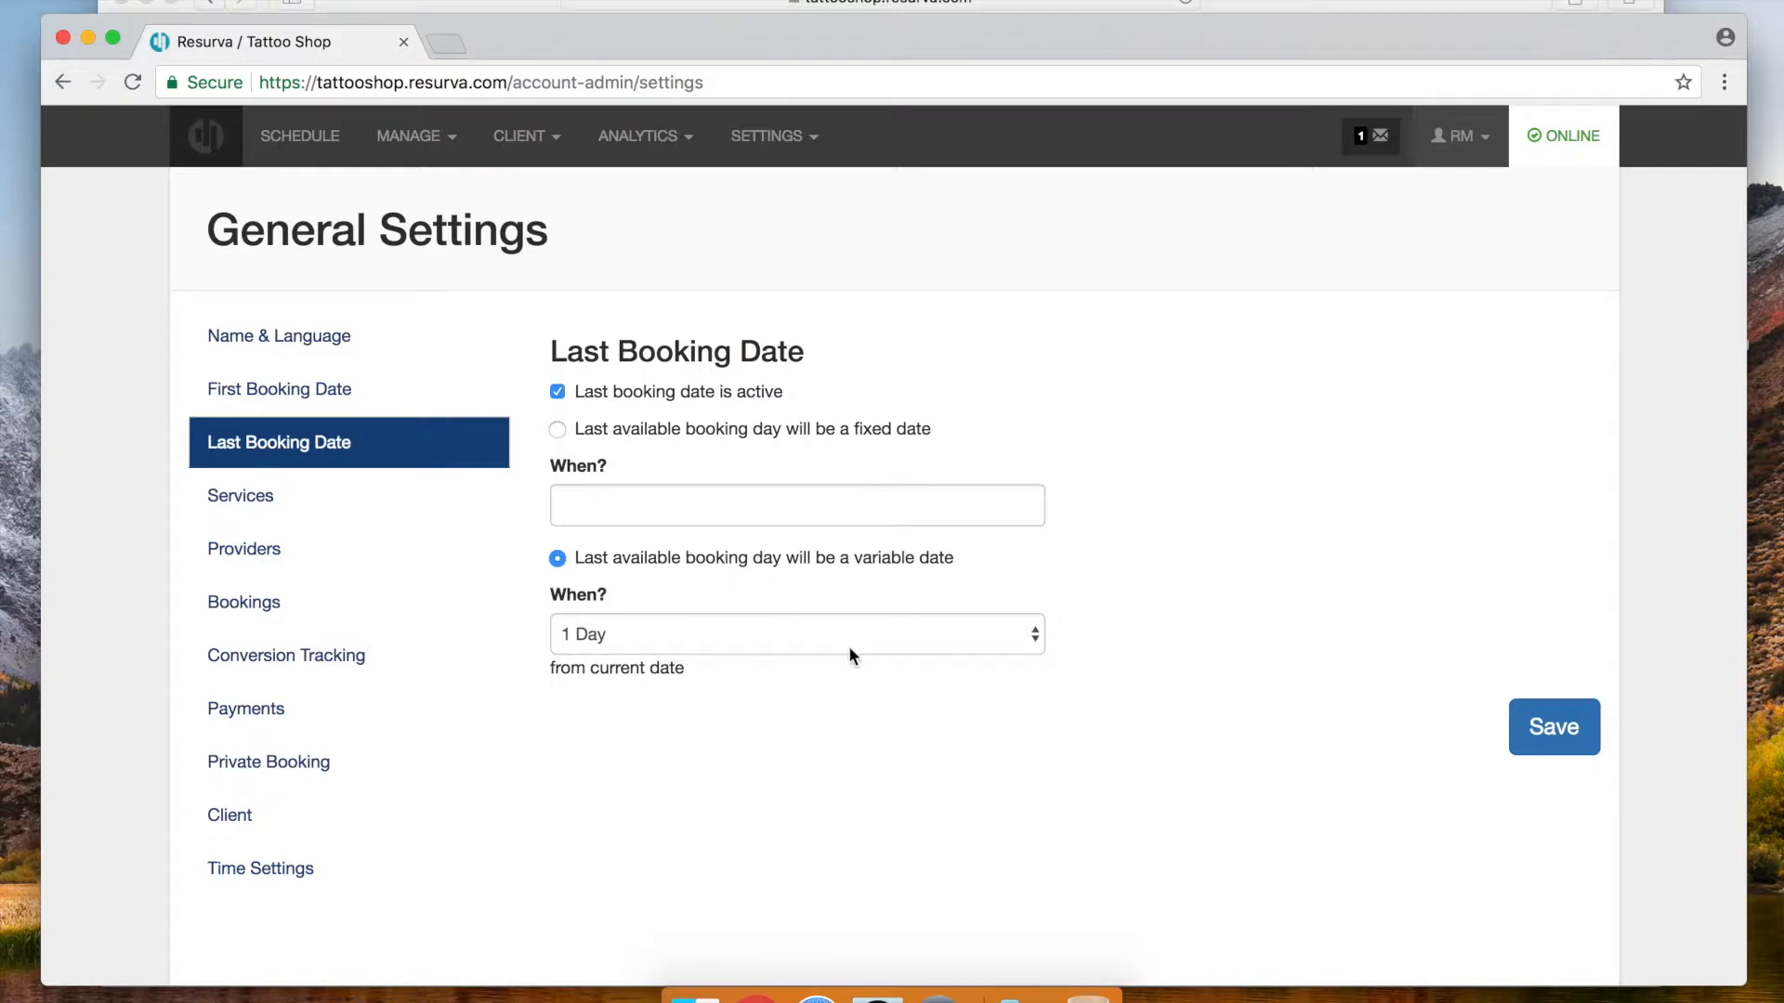
click(671, 629)
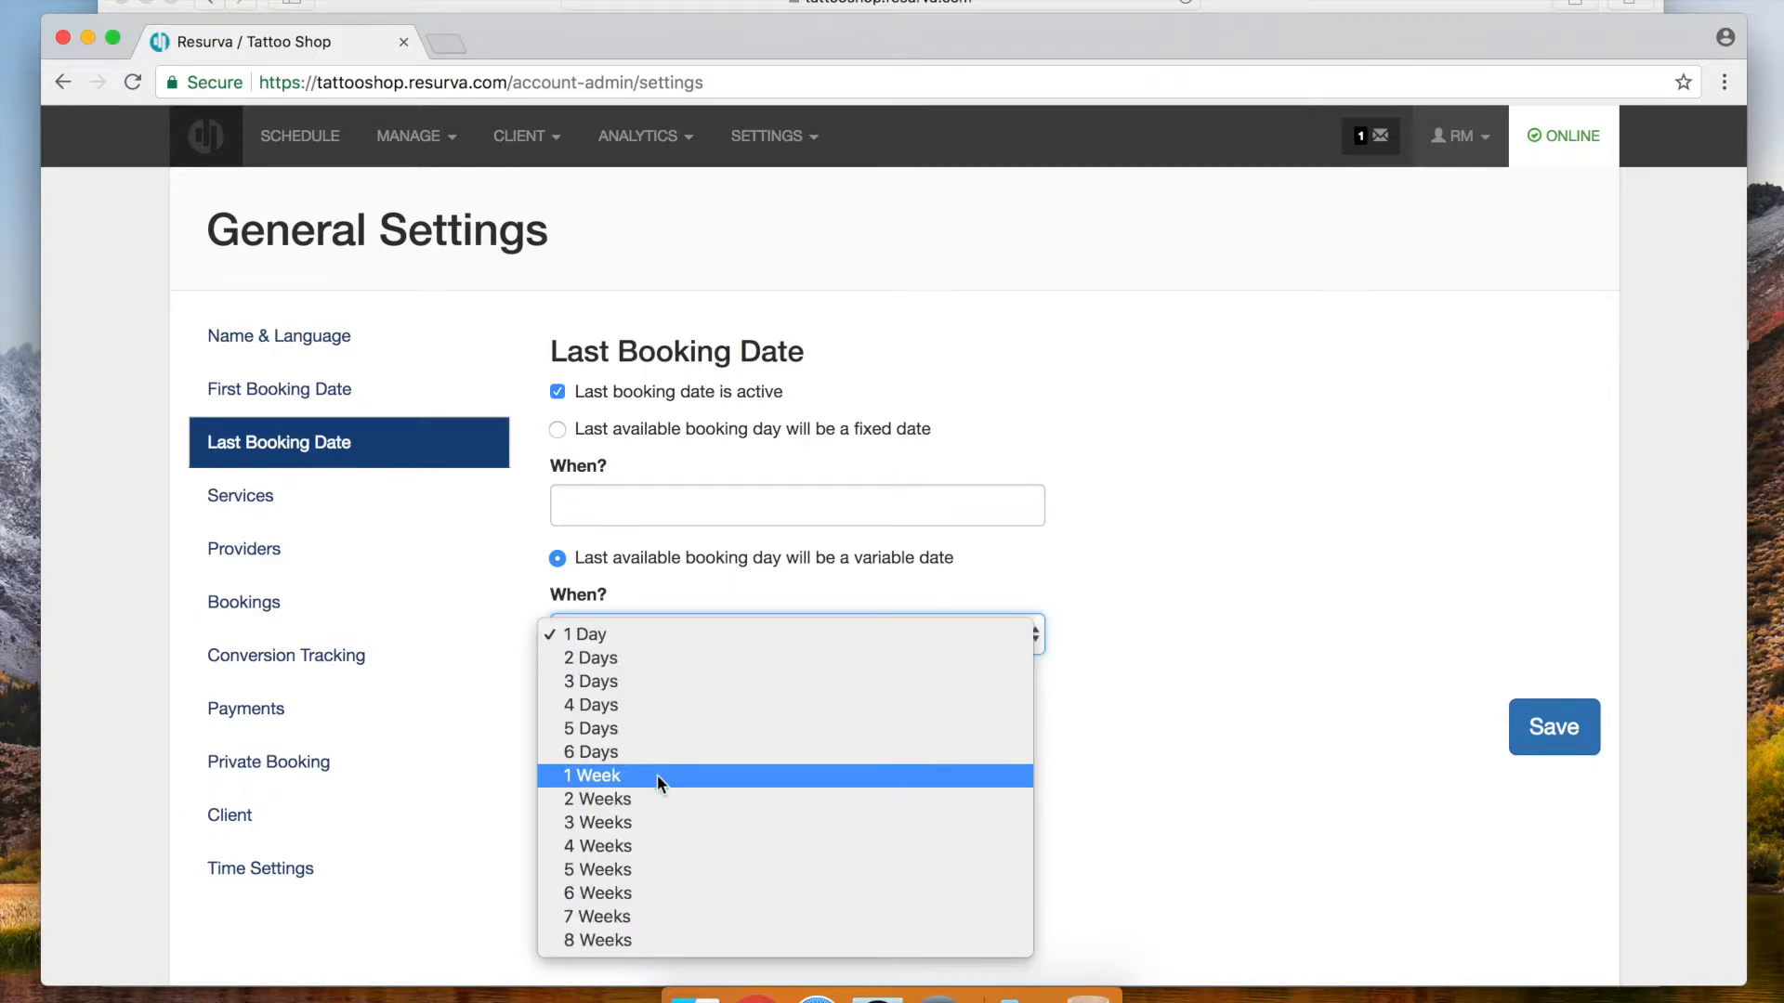
click(676, 847)
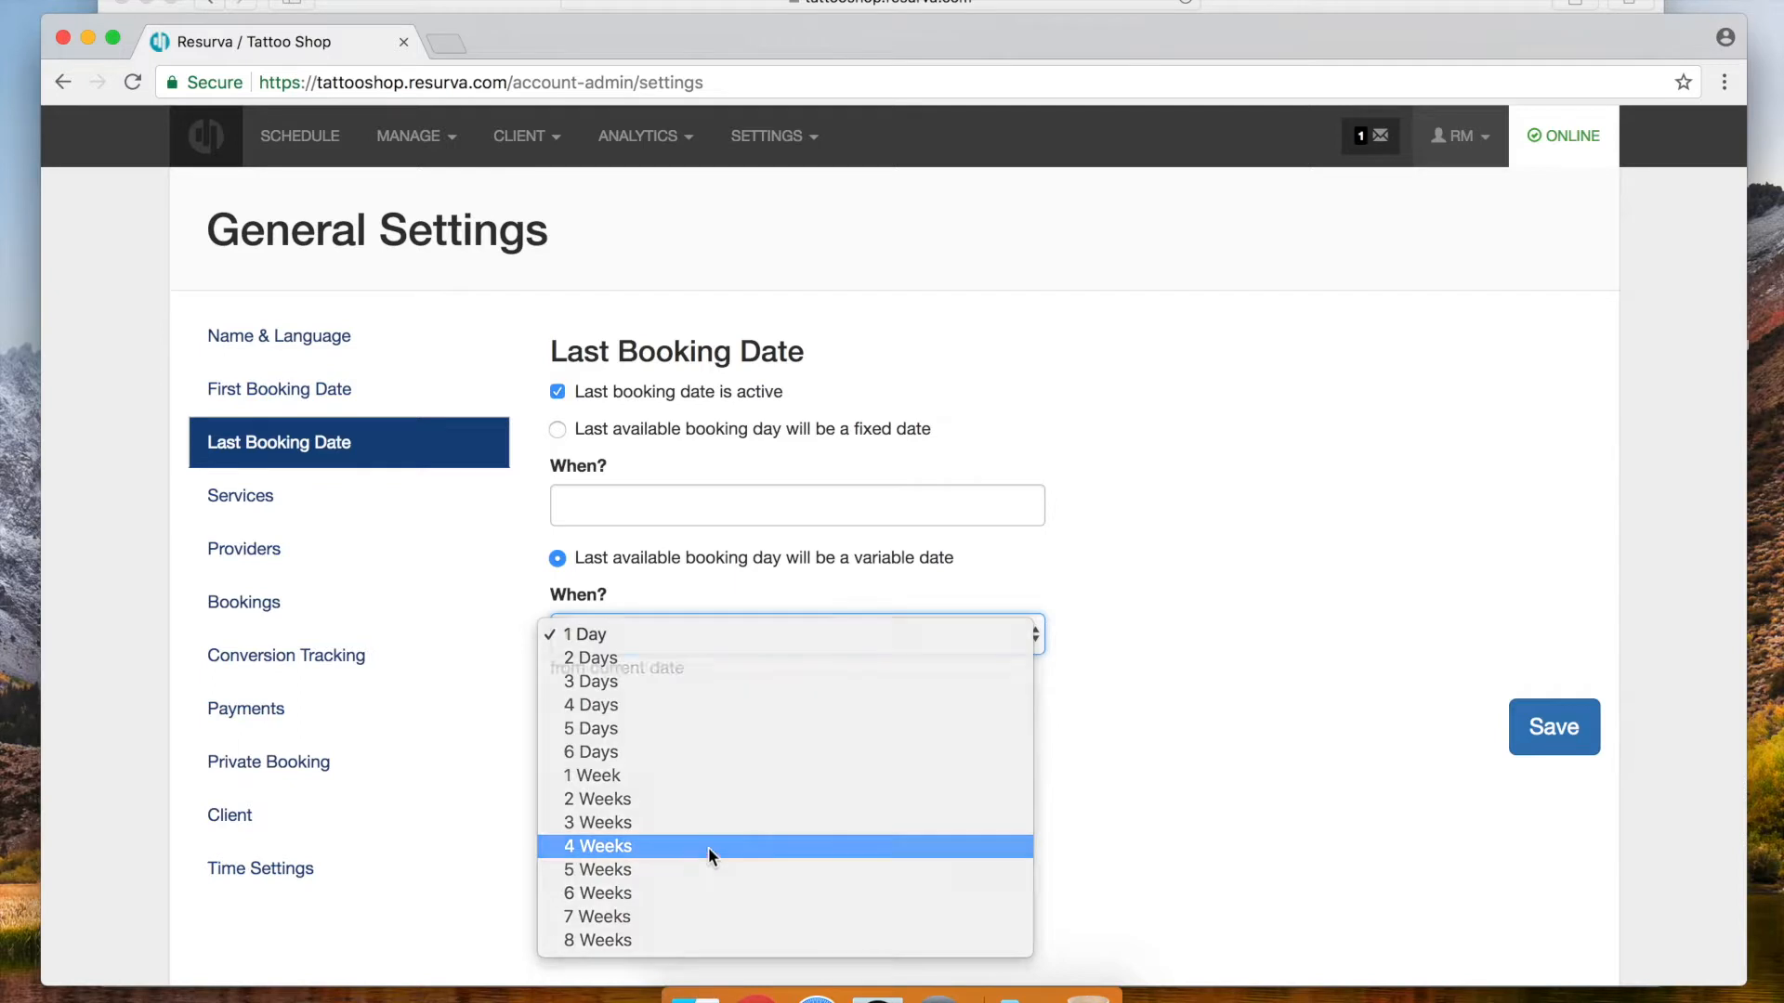
click(1555, 727)
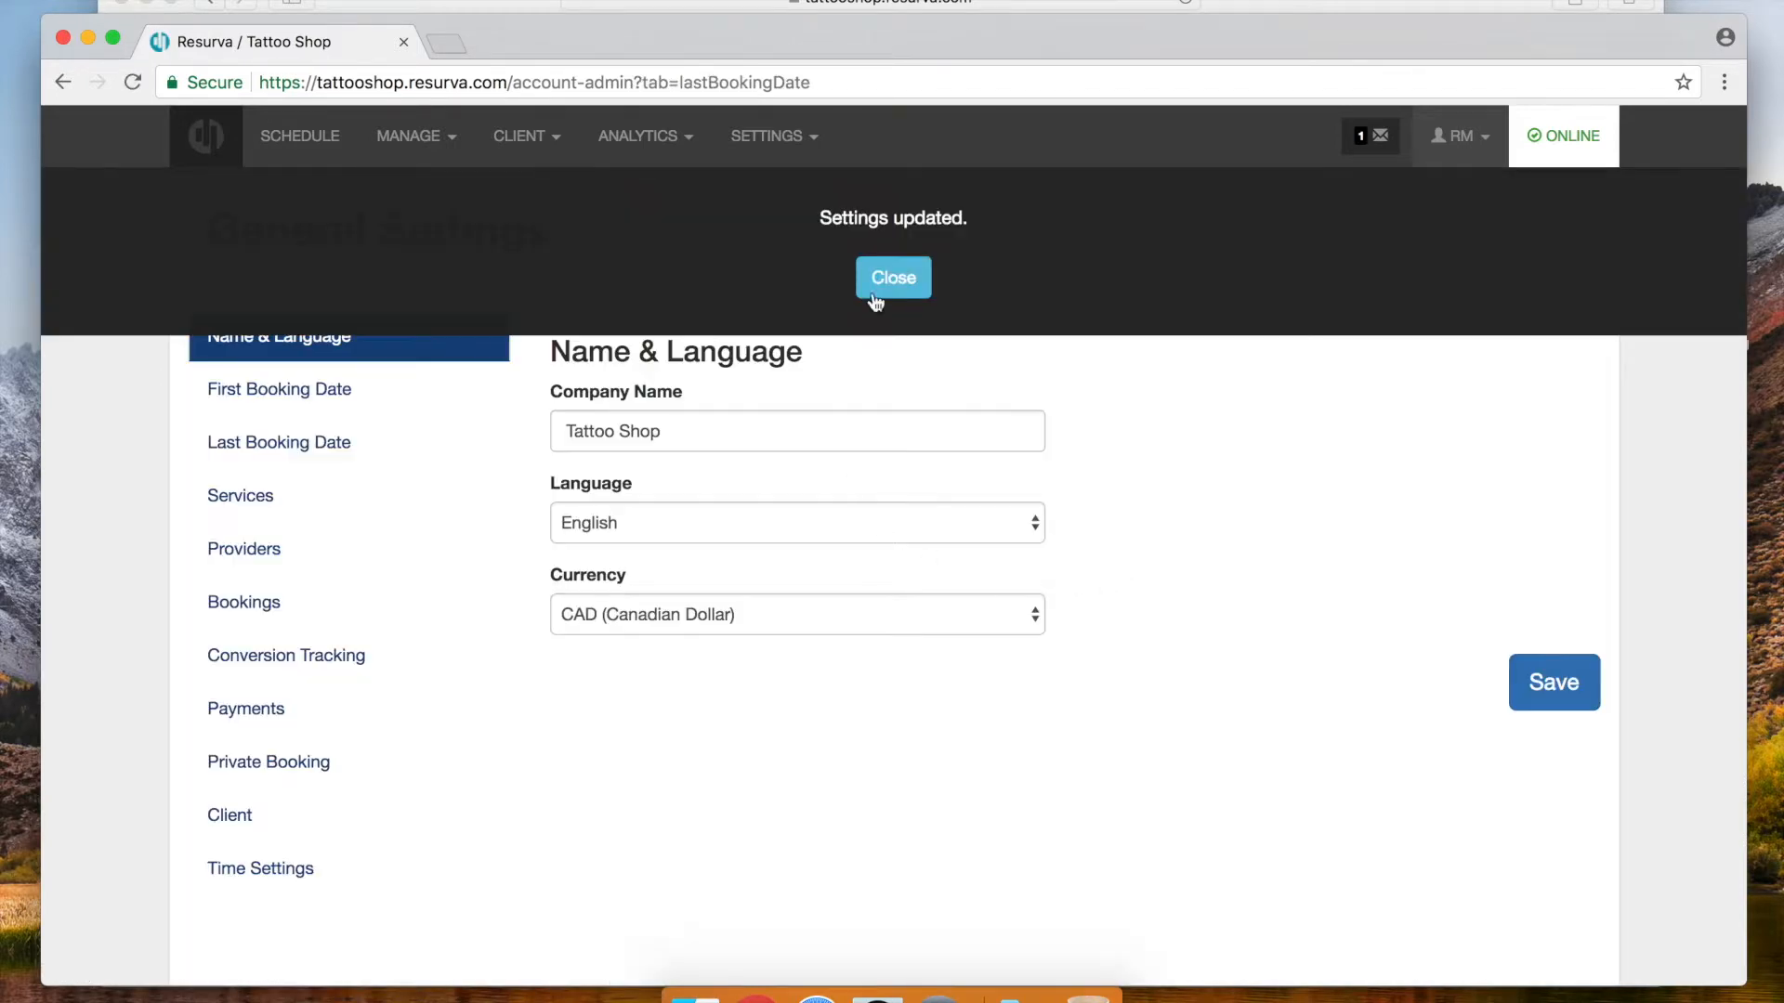
click(880, 288)
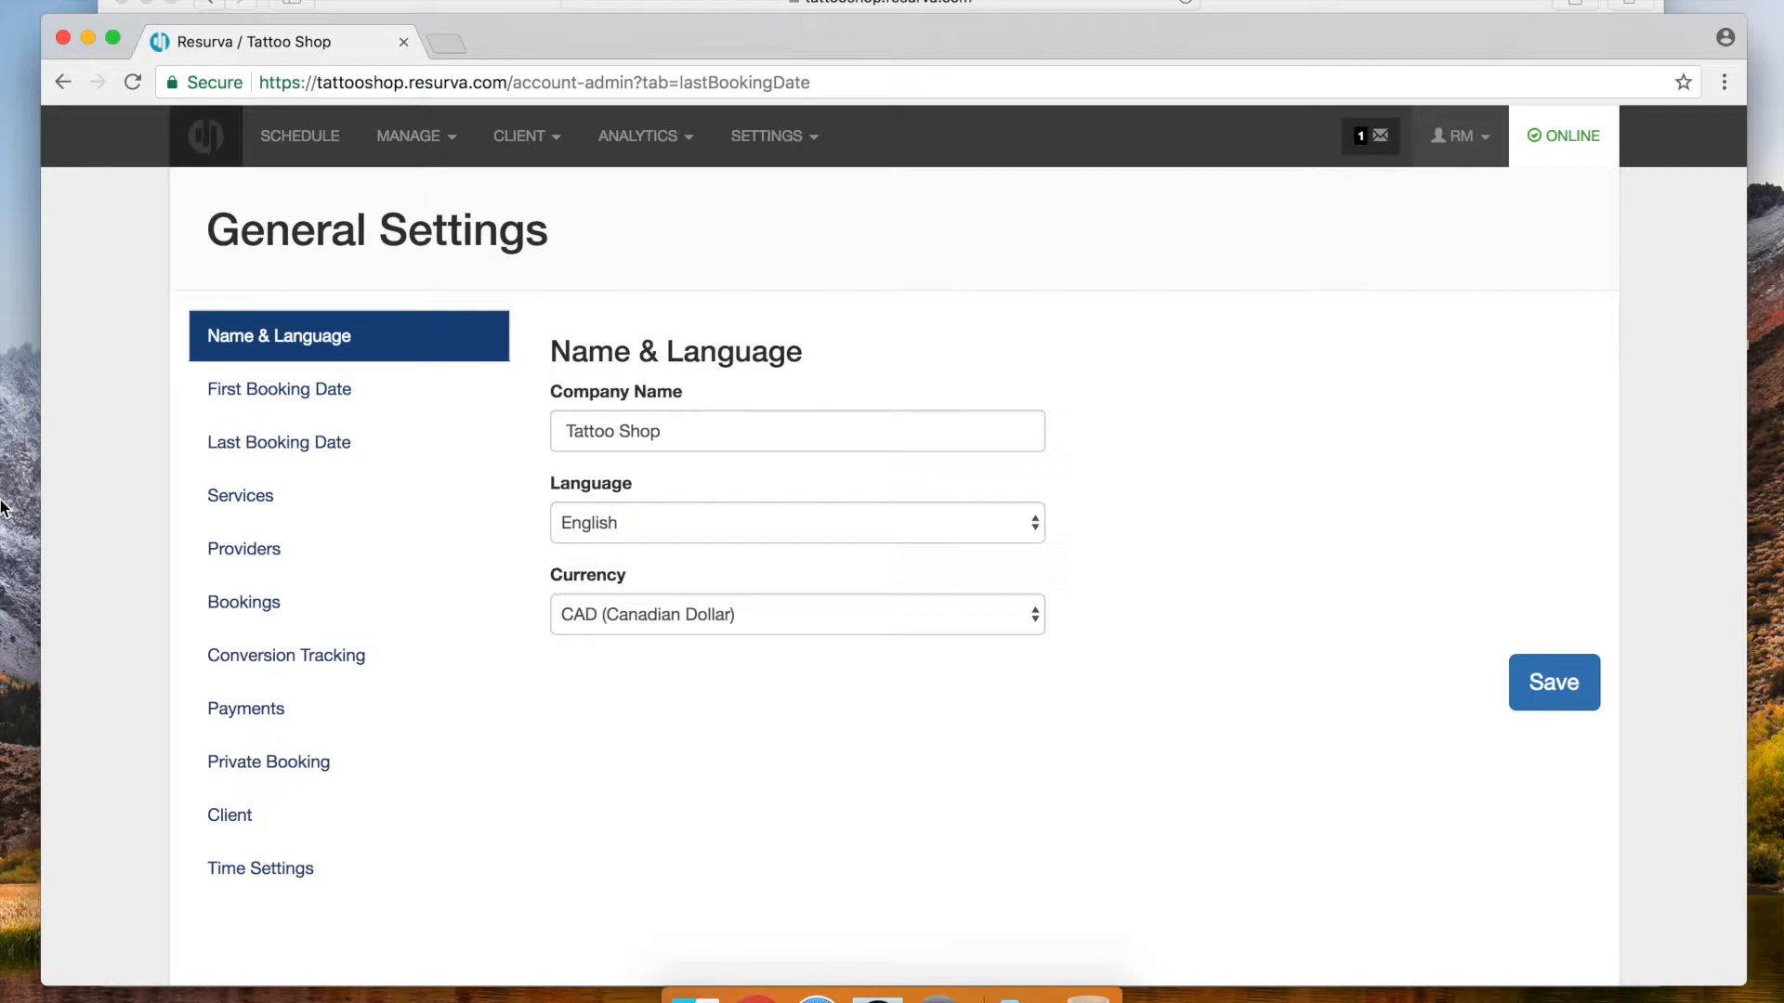
Confirm Last Booking Date shows 4 Weeks, then view the Services settings
click(366, 444)
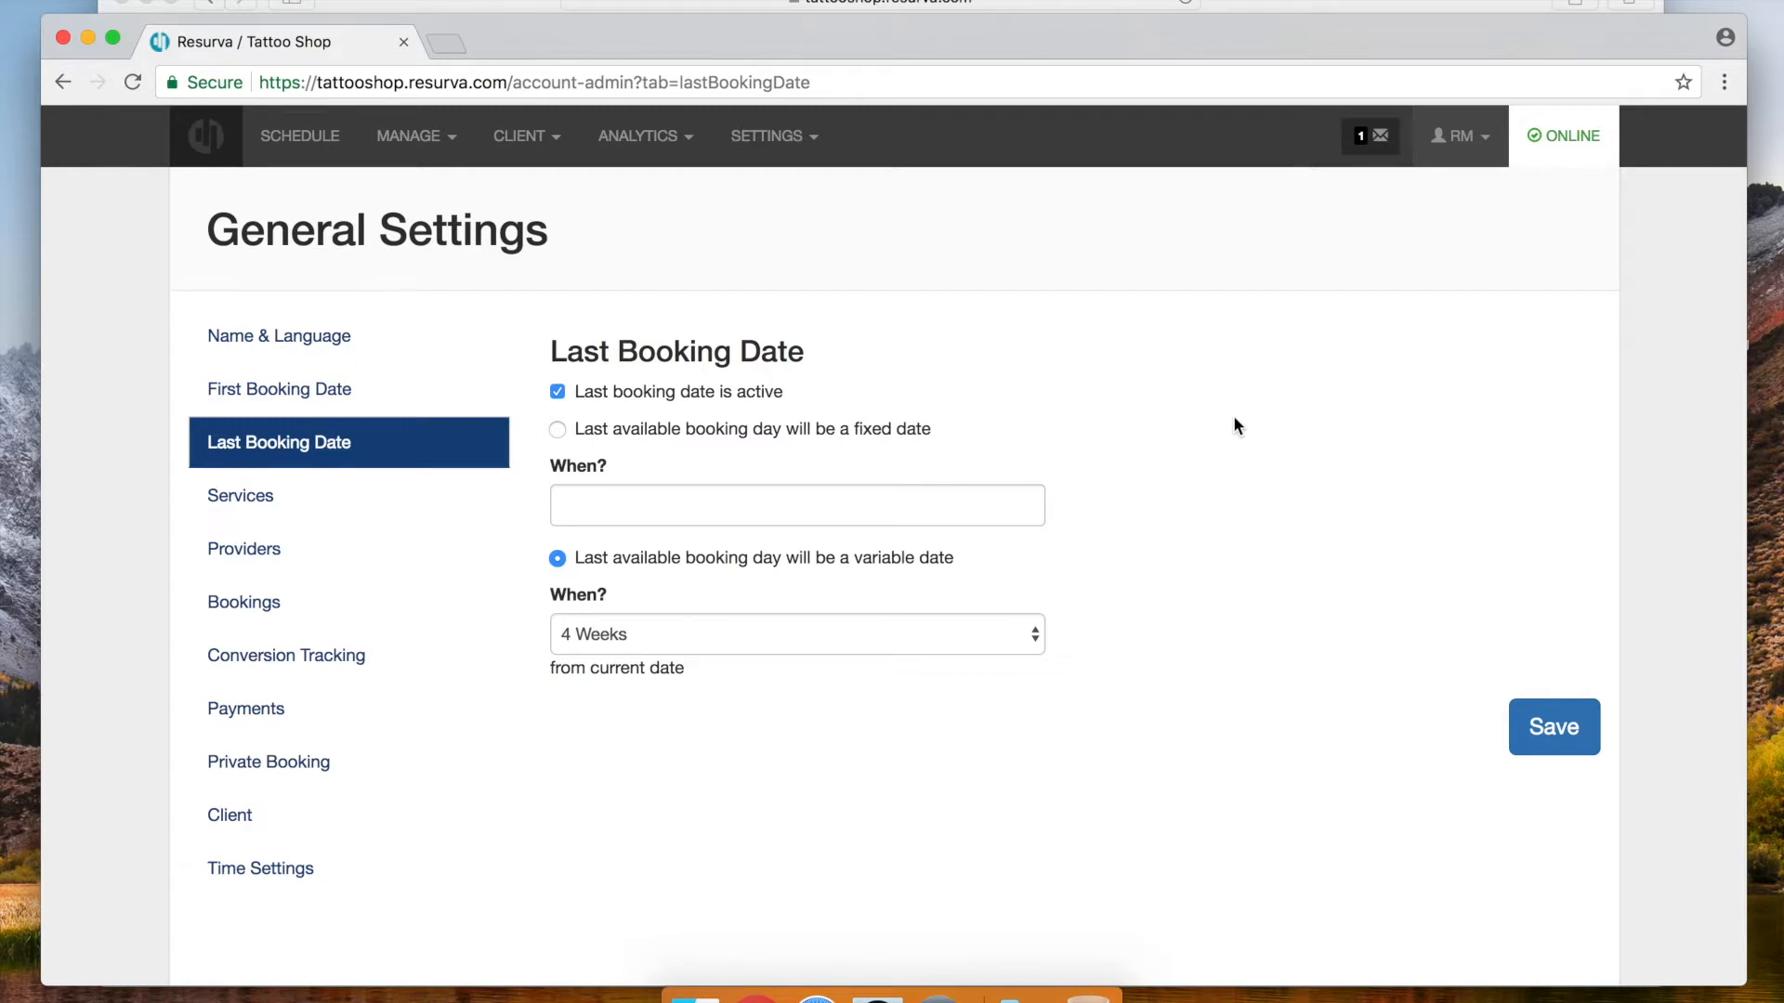
click(245, 507)
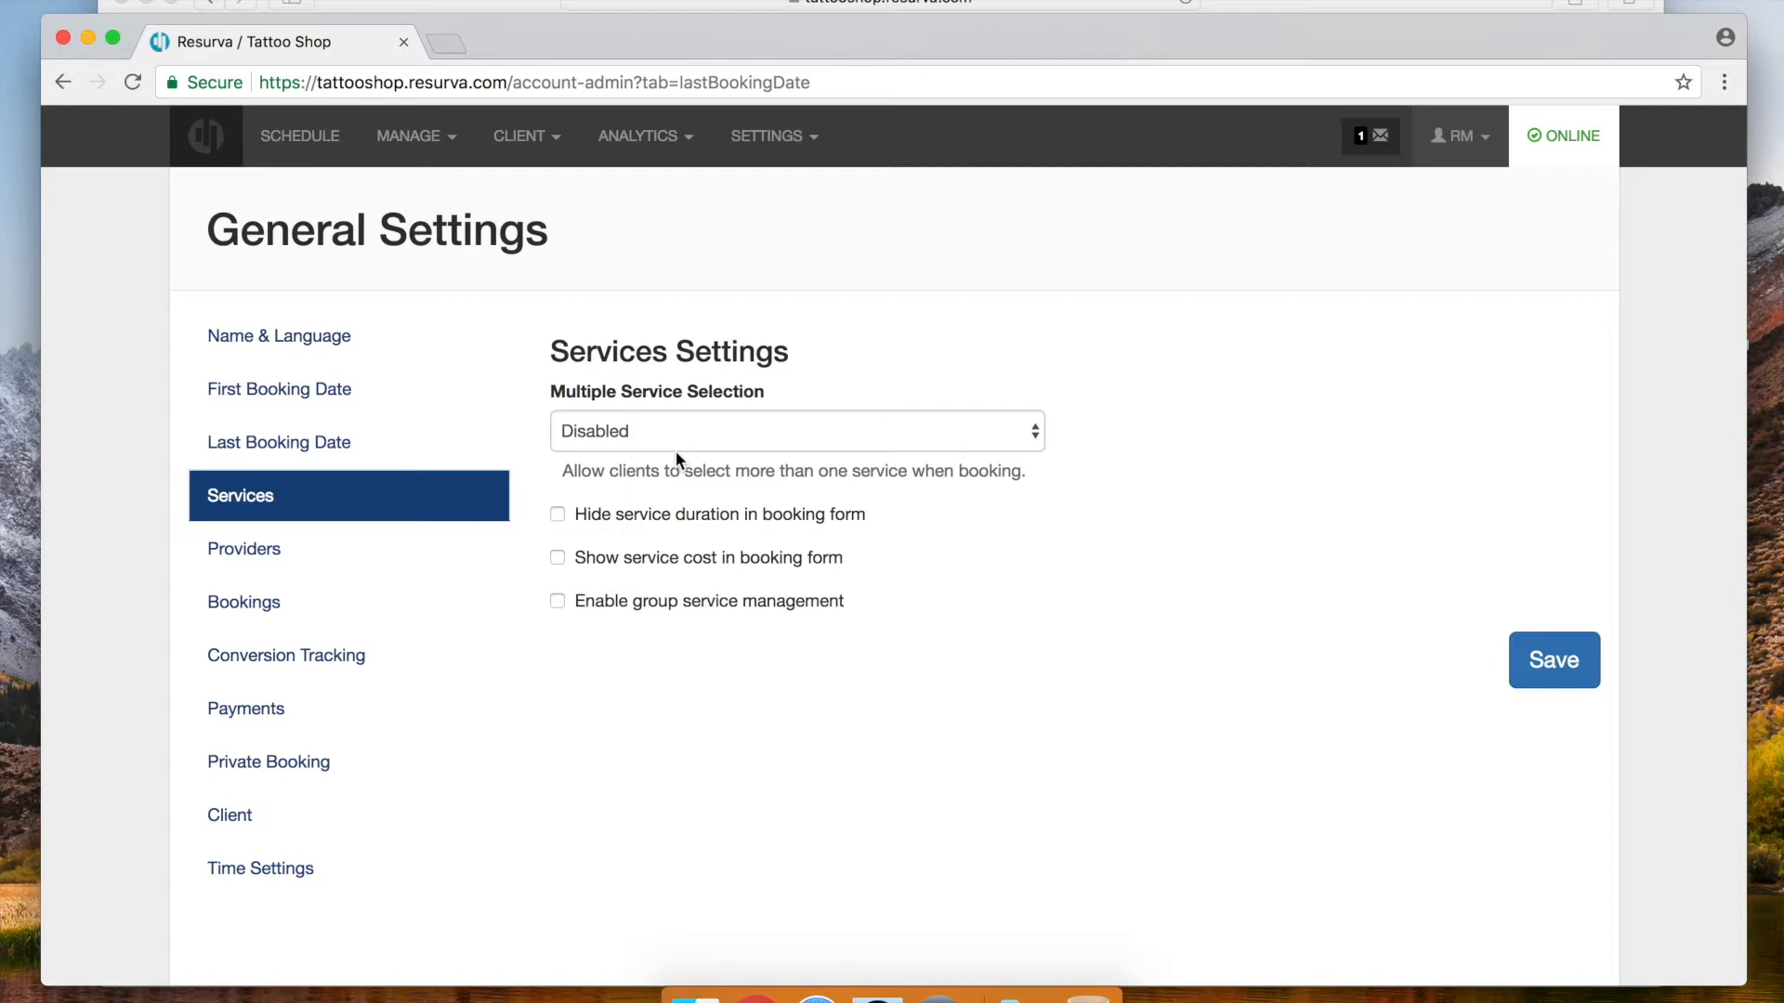
Enable 'Show service cost in booking form', save, and recheck the Services settings
click(557, 558)
click(1568, 683)
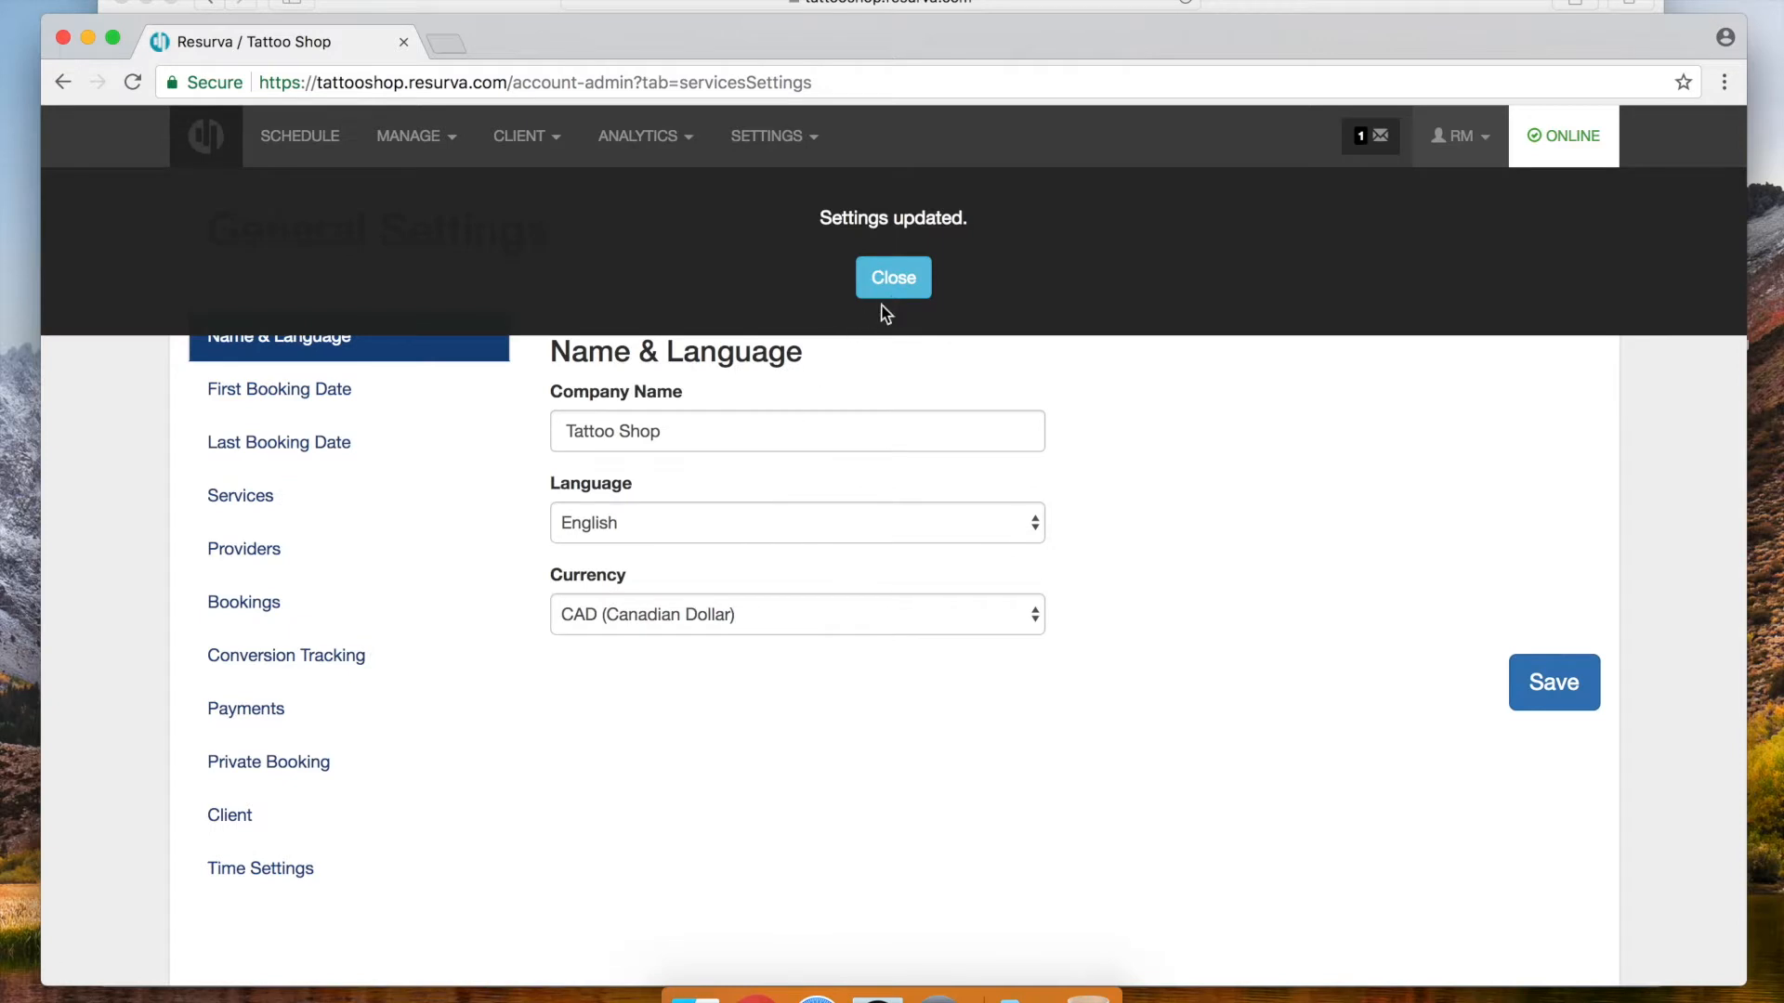
click(887, 293)
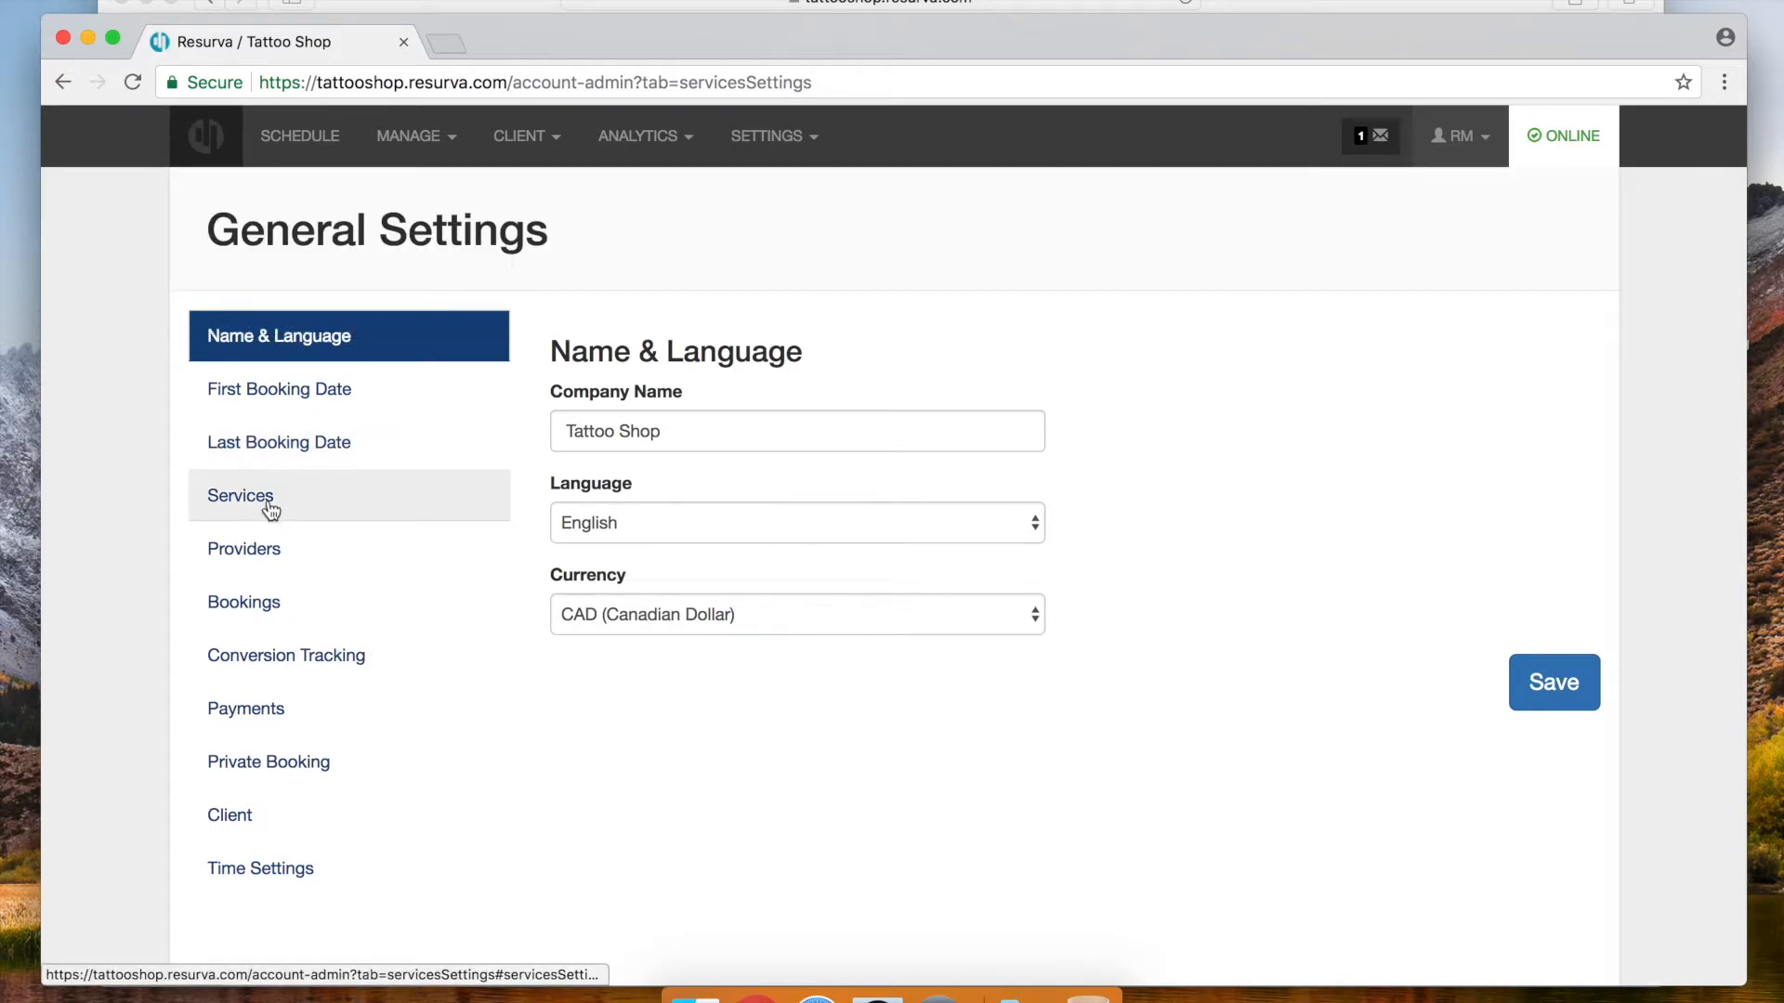
click(243, 515)
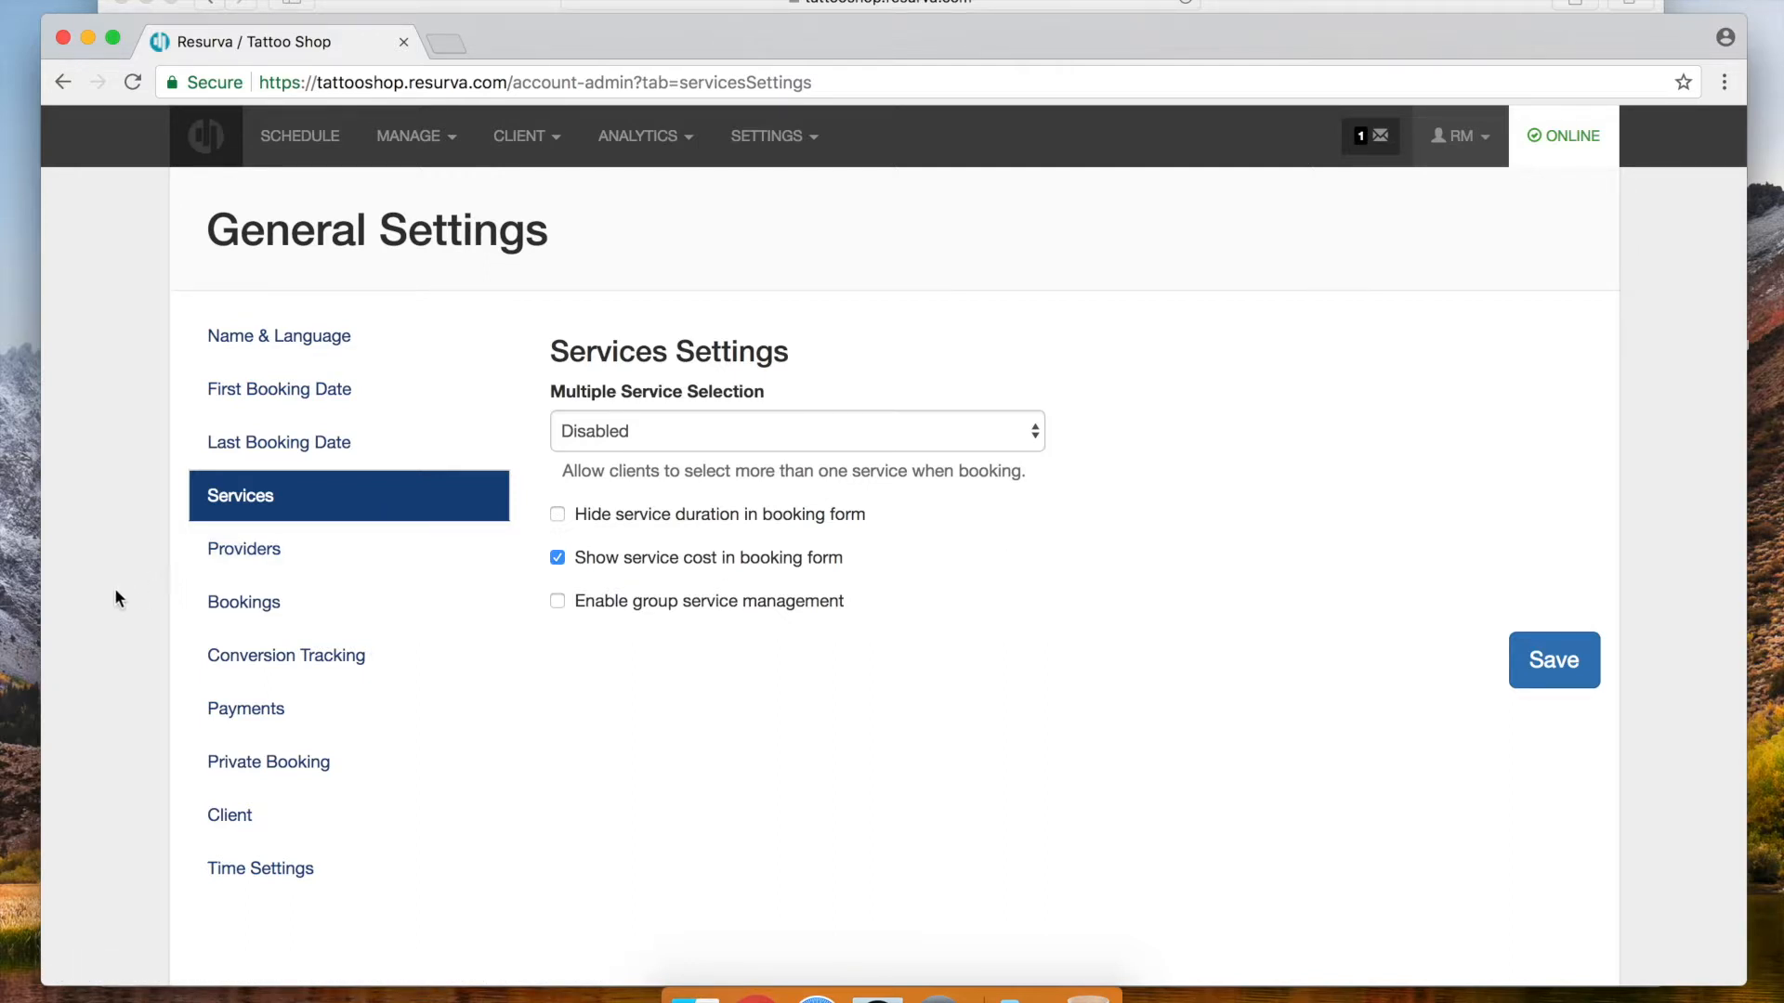
Save Providers settings: provider splits managed, selection Always, no-preference bookings assigned by priority
click(225, 563)
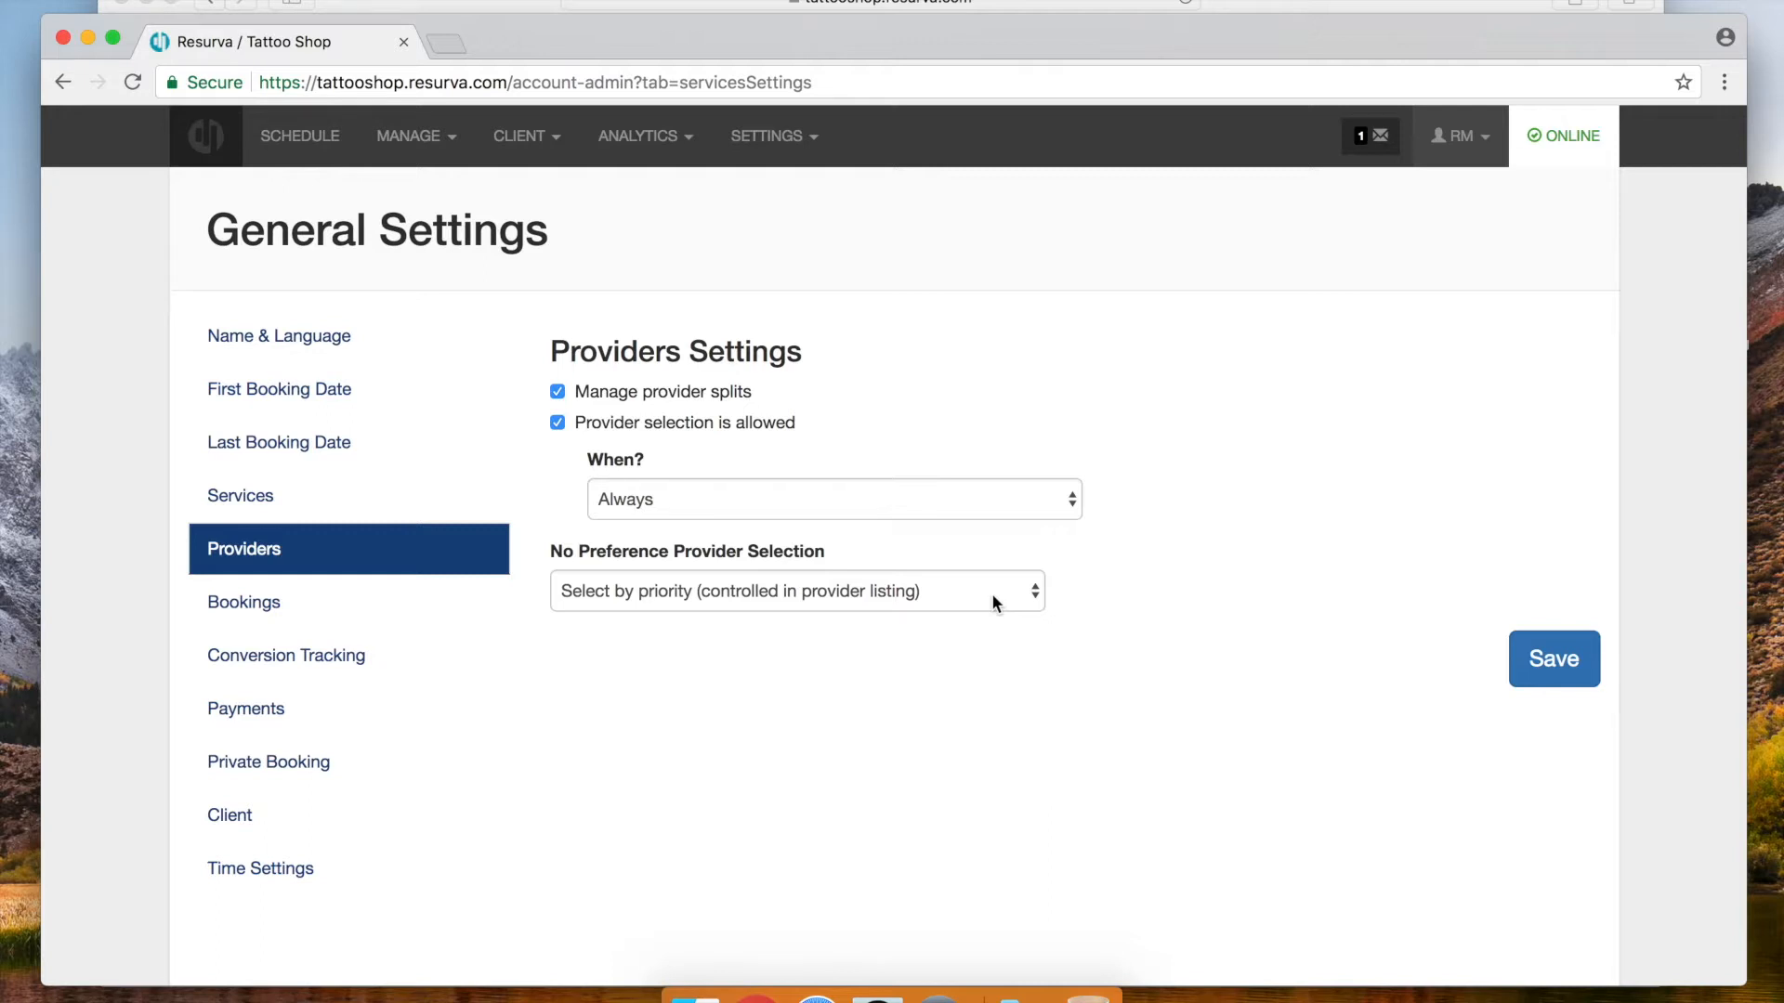
click(1553, 662)
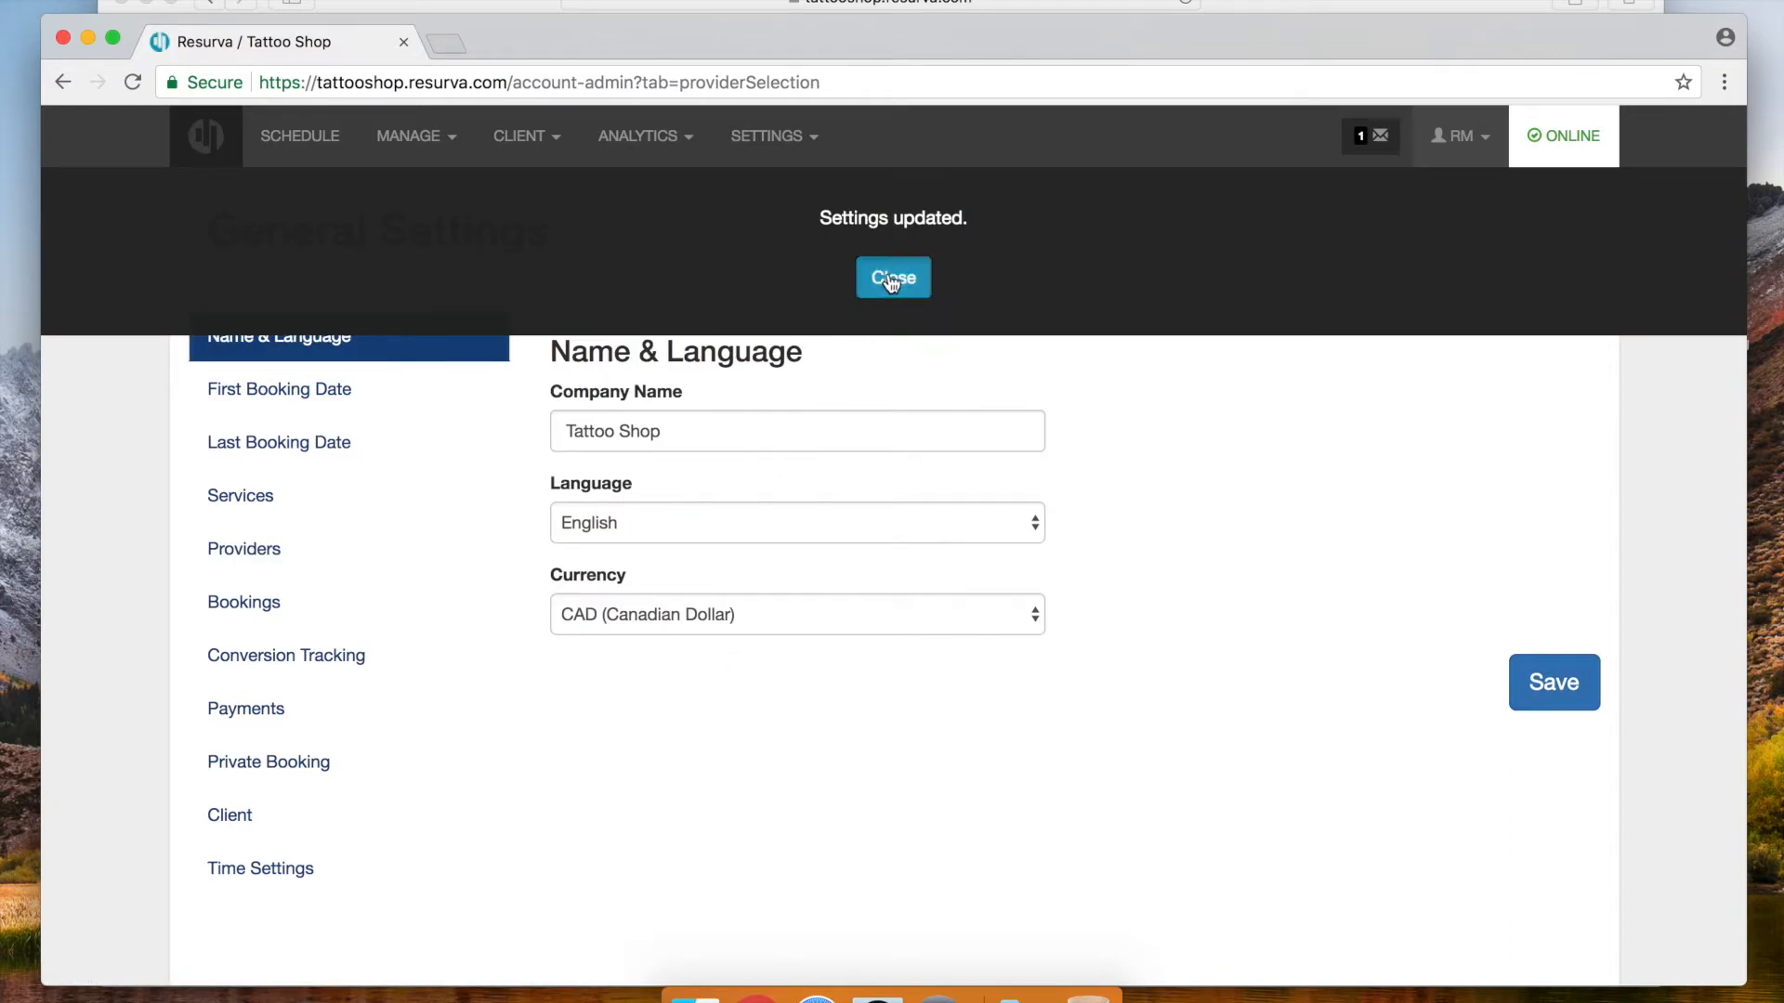
click(891, 282)
click(270, 599)
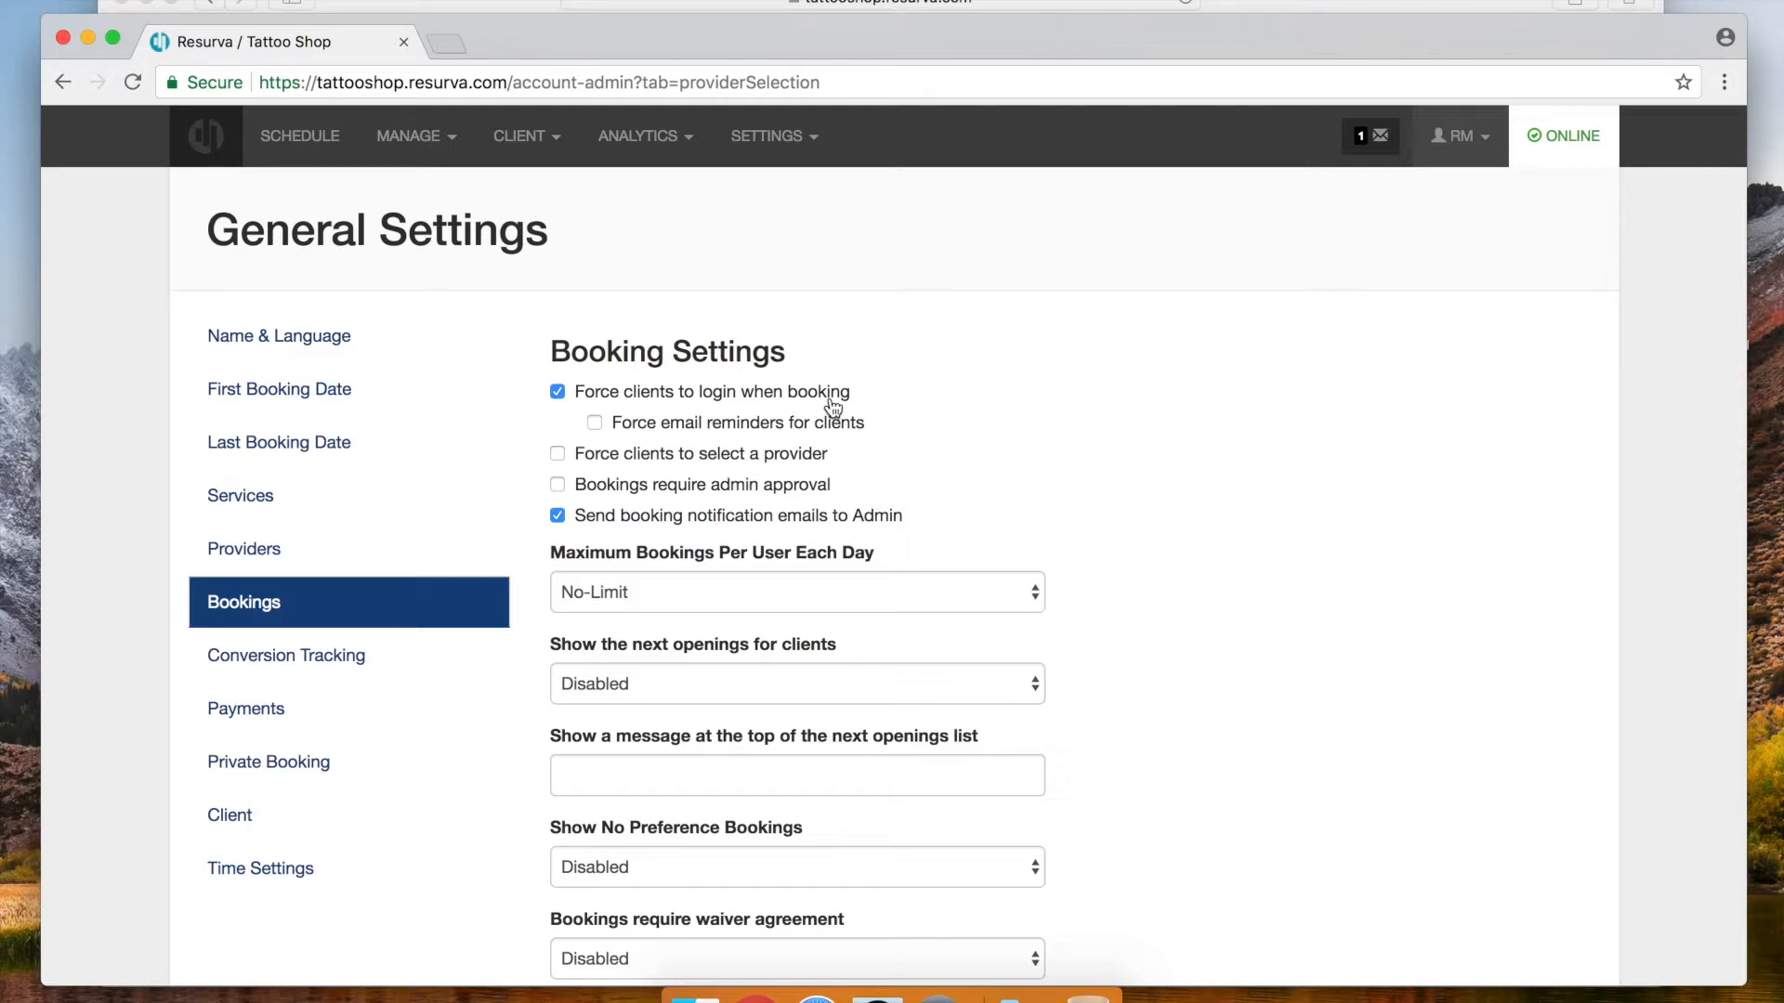
Tick 'Bookings require admin approval' in the Booking settings
click(559, 486)
Untick admin approval, allow 2 daily bookings per user, include address in notifications, no-preference first, and save
click(558, 482)
scroll(1192, 553, down, 3)
click(739, 446)
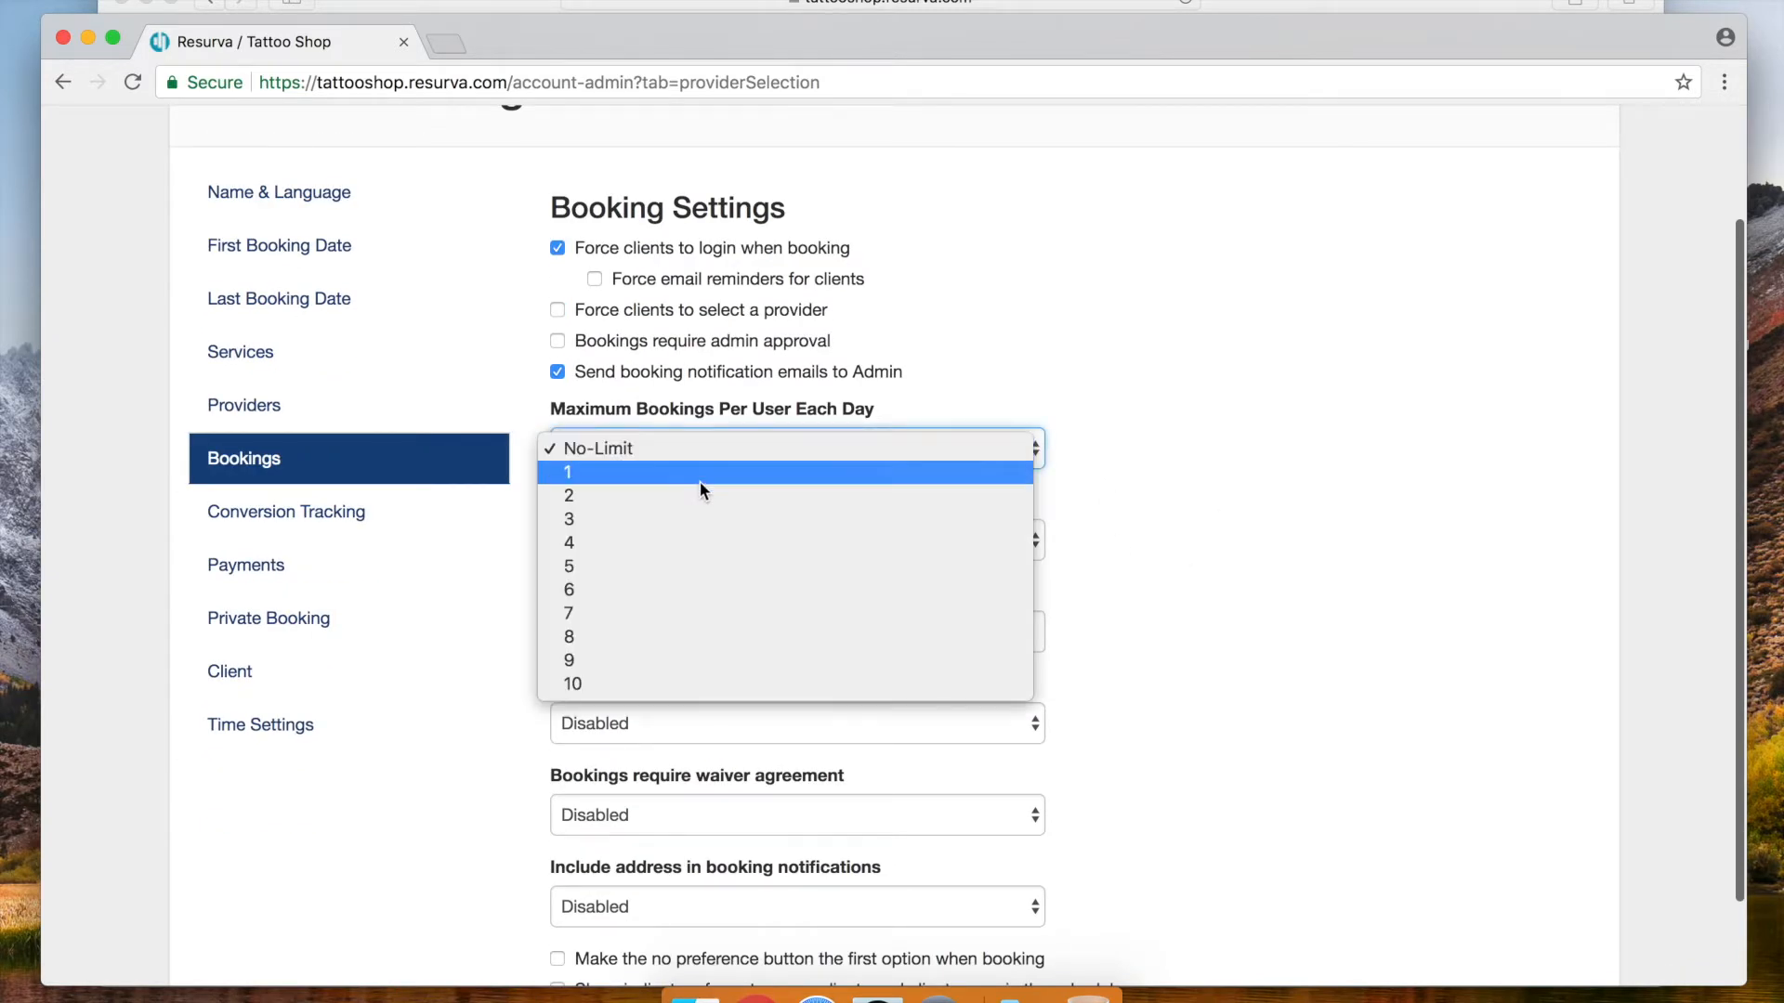
click(698, 492)
scroll(1299, 492, down, 2)
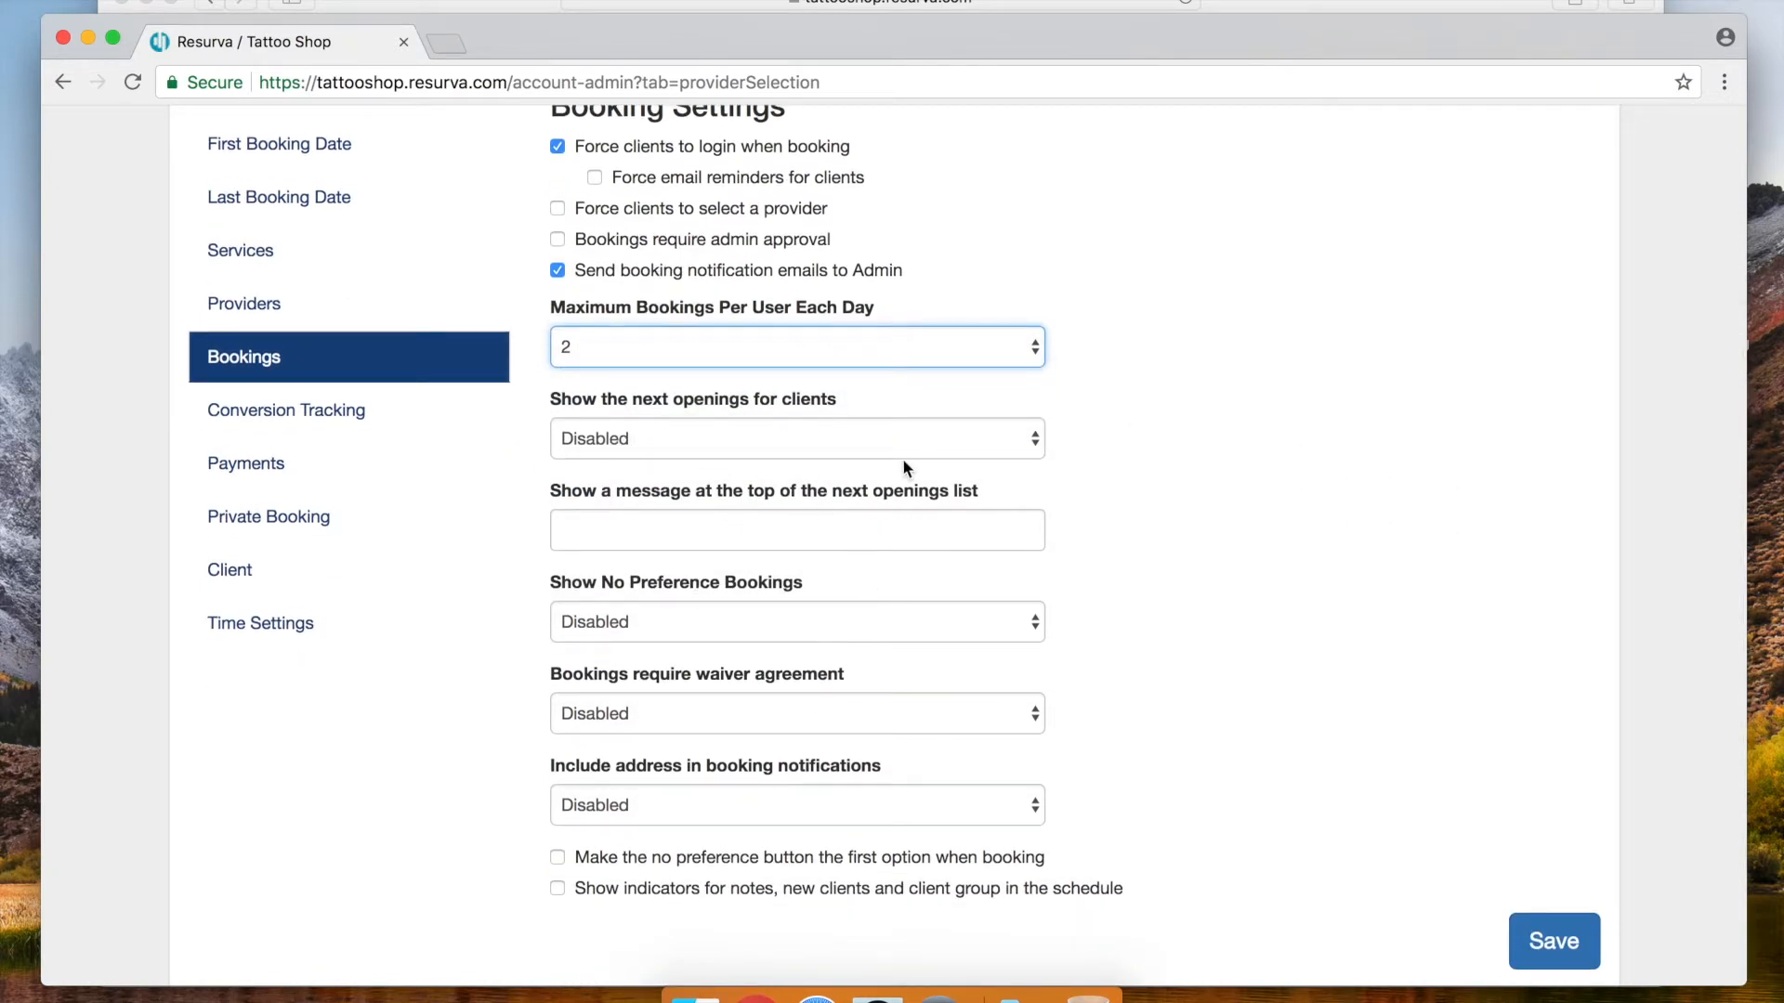
scroll(1364, 388, down, 1)
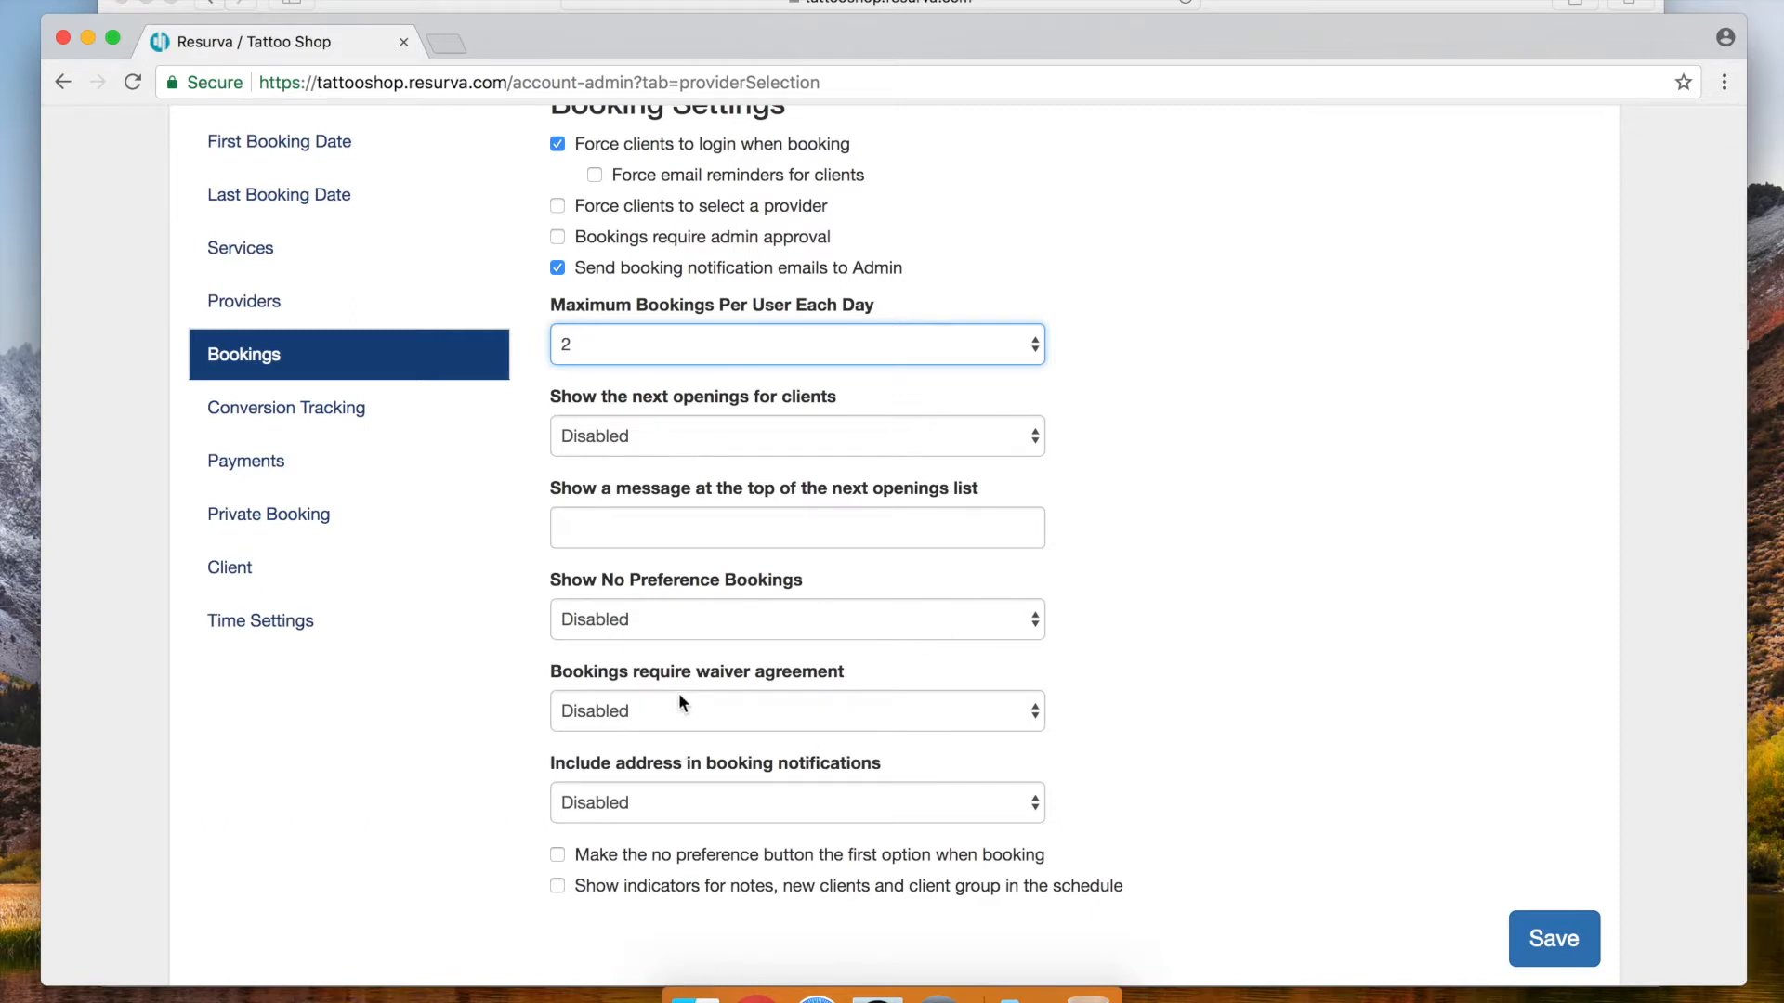
scroll(1217, 712, down, 1)
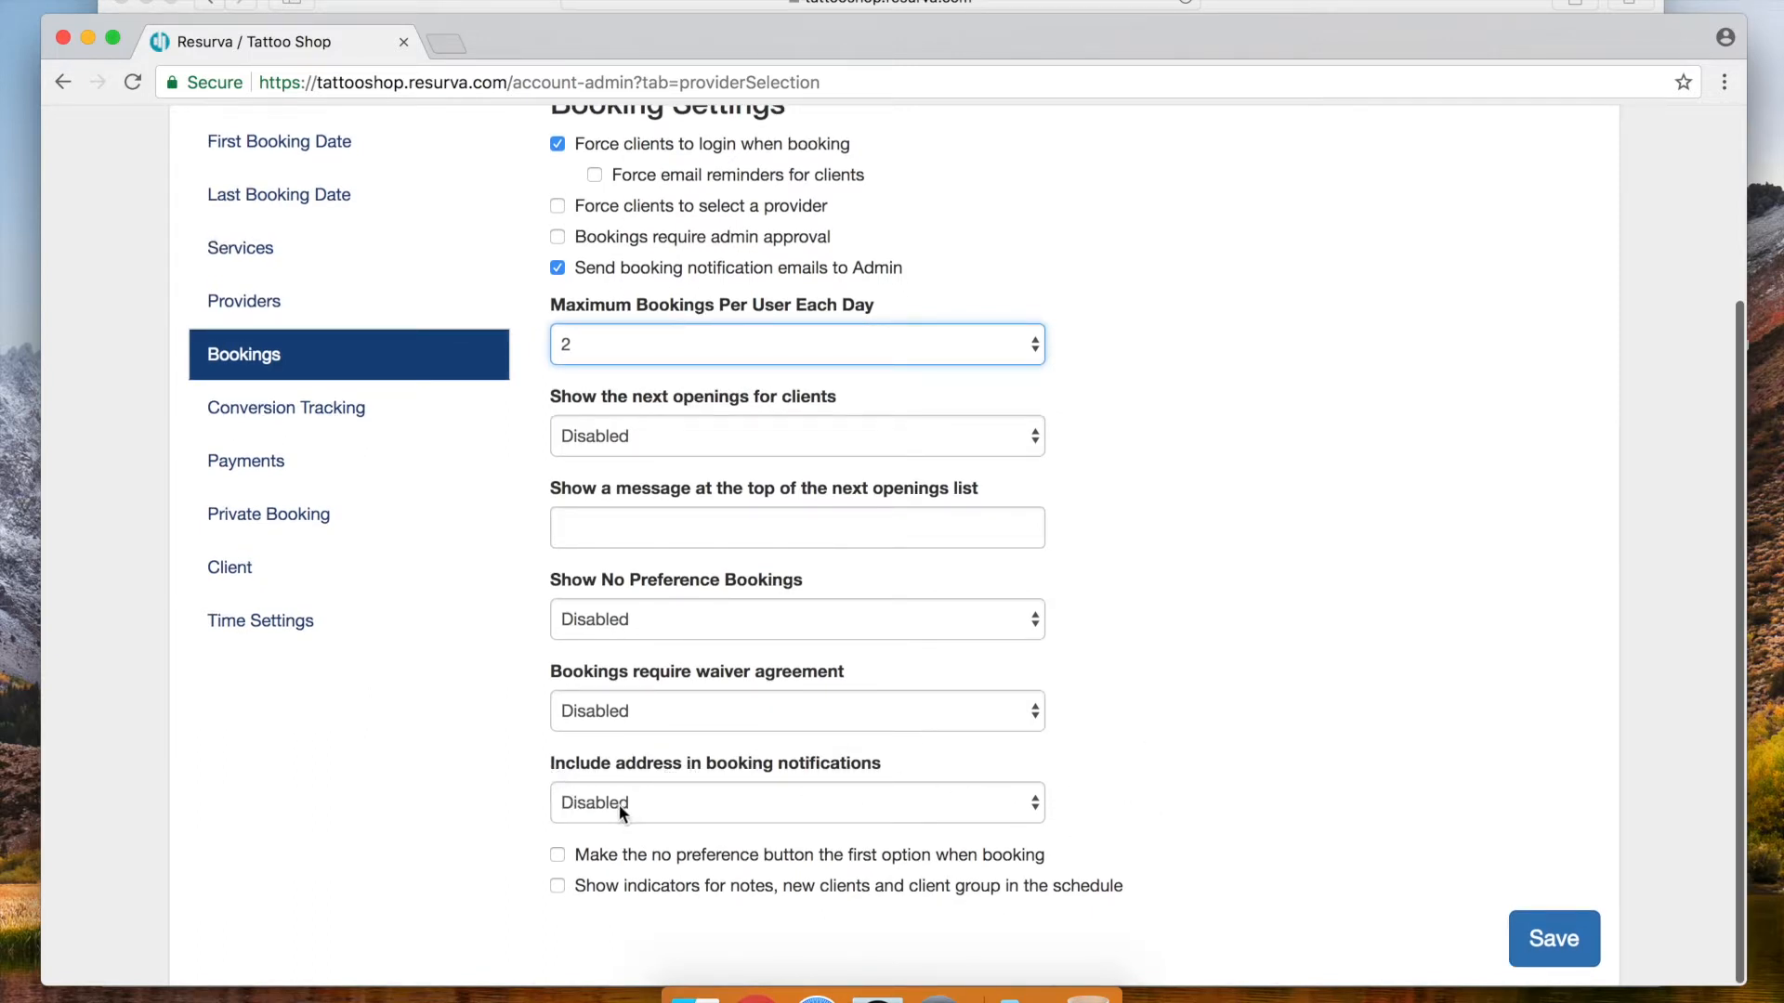
click(645, 801)
click(682, 827)
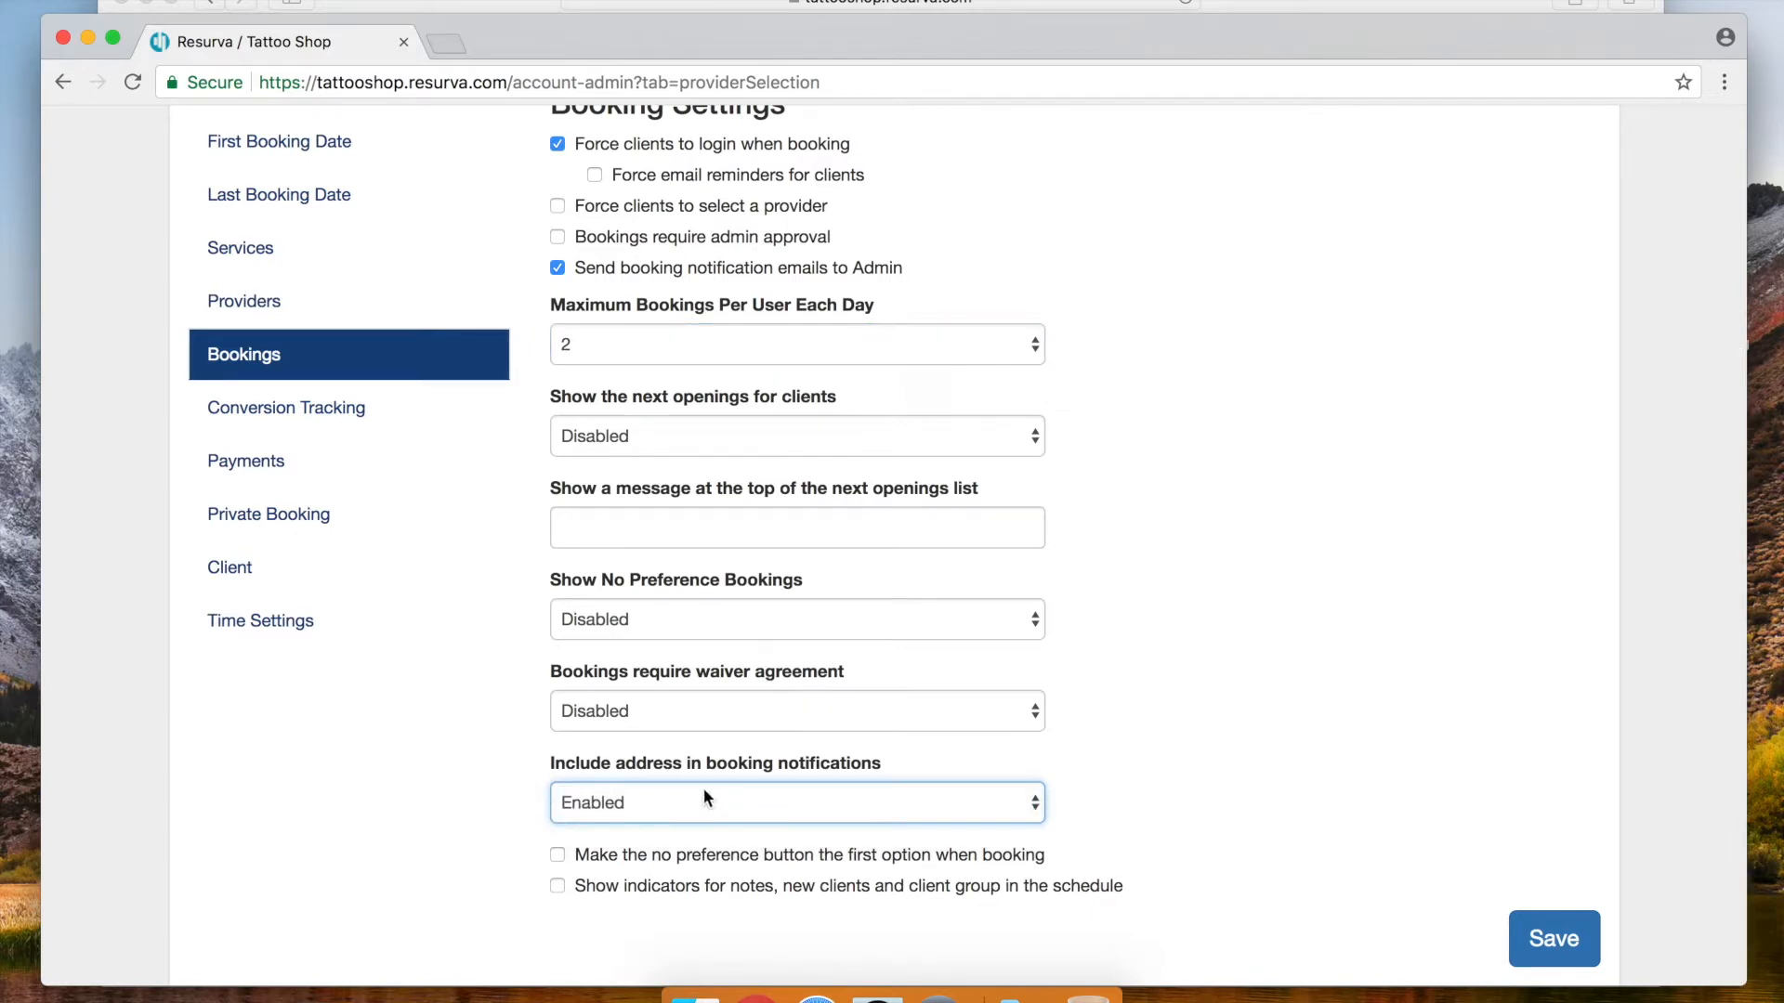
click(559, 856)
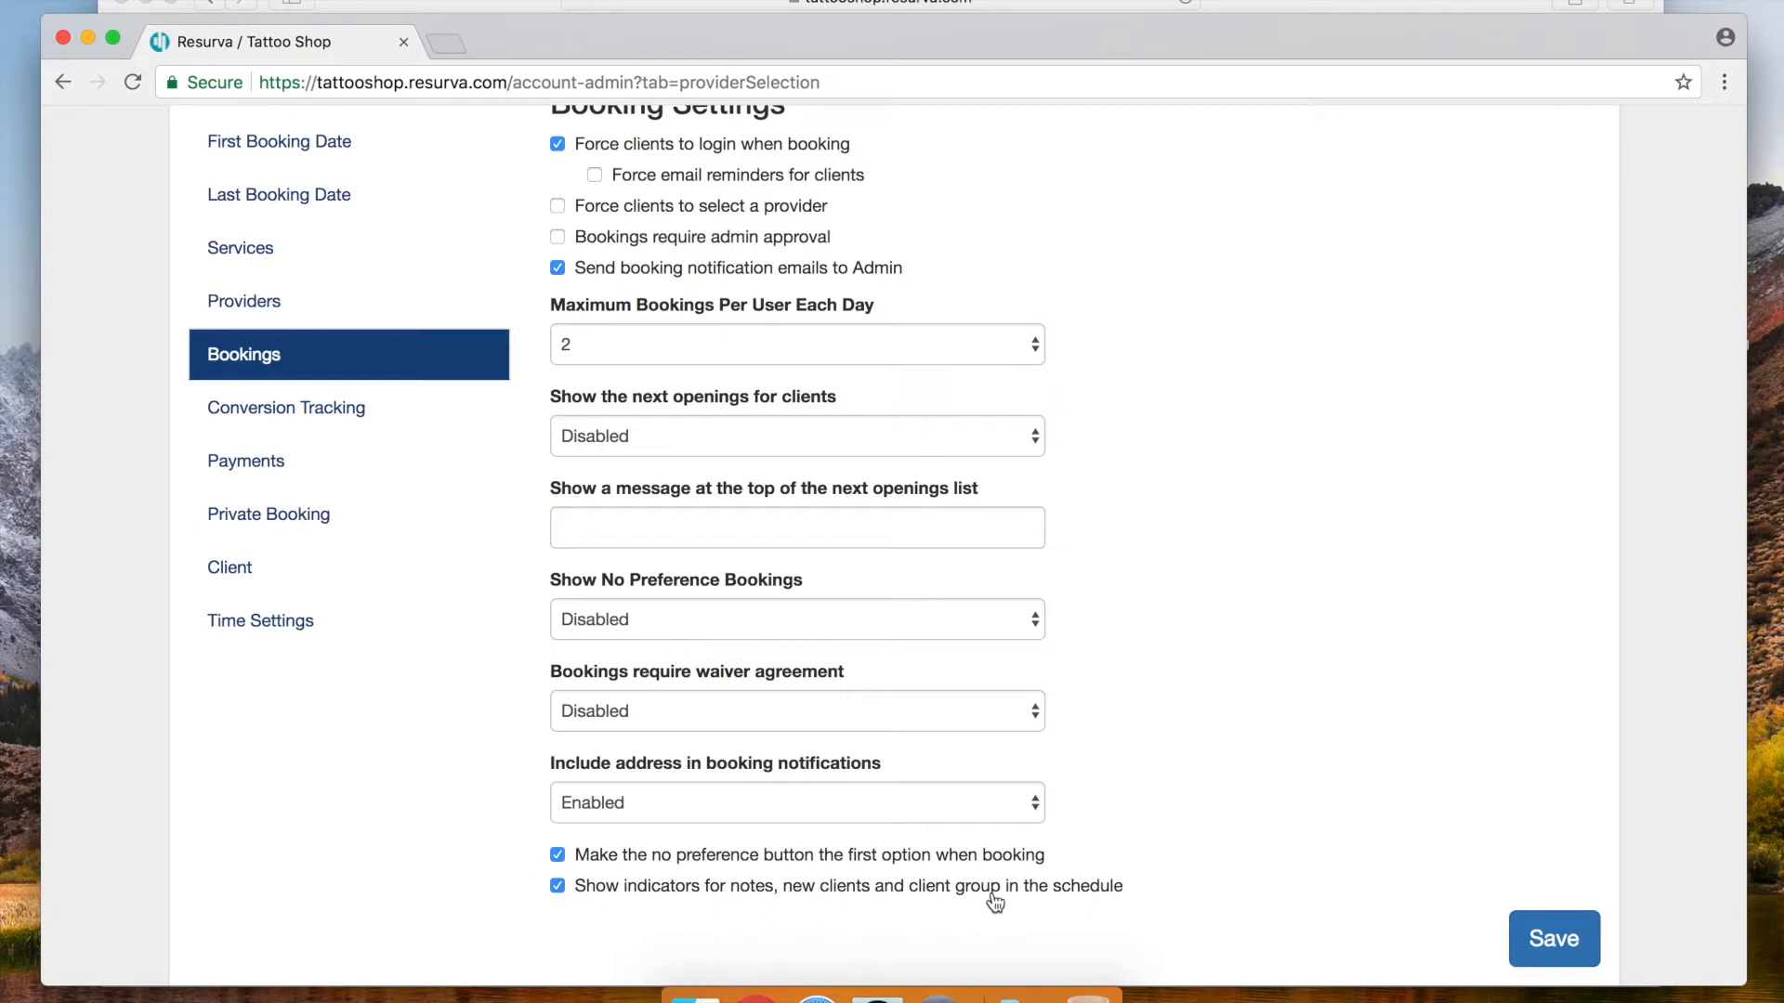
click(1547, 941)
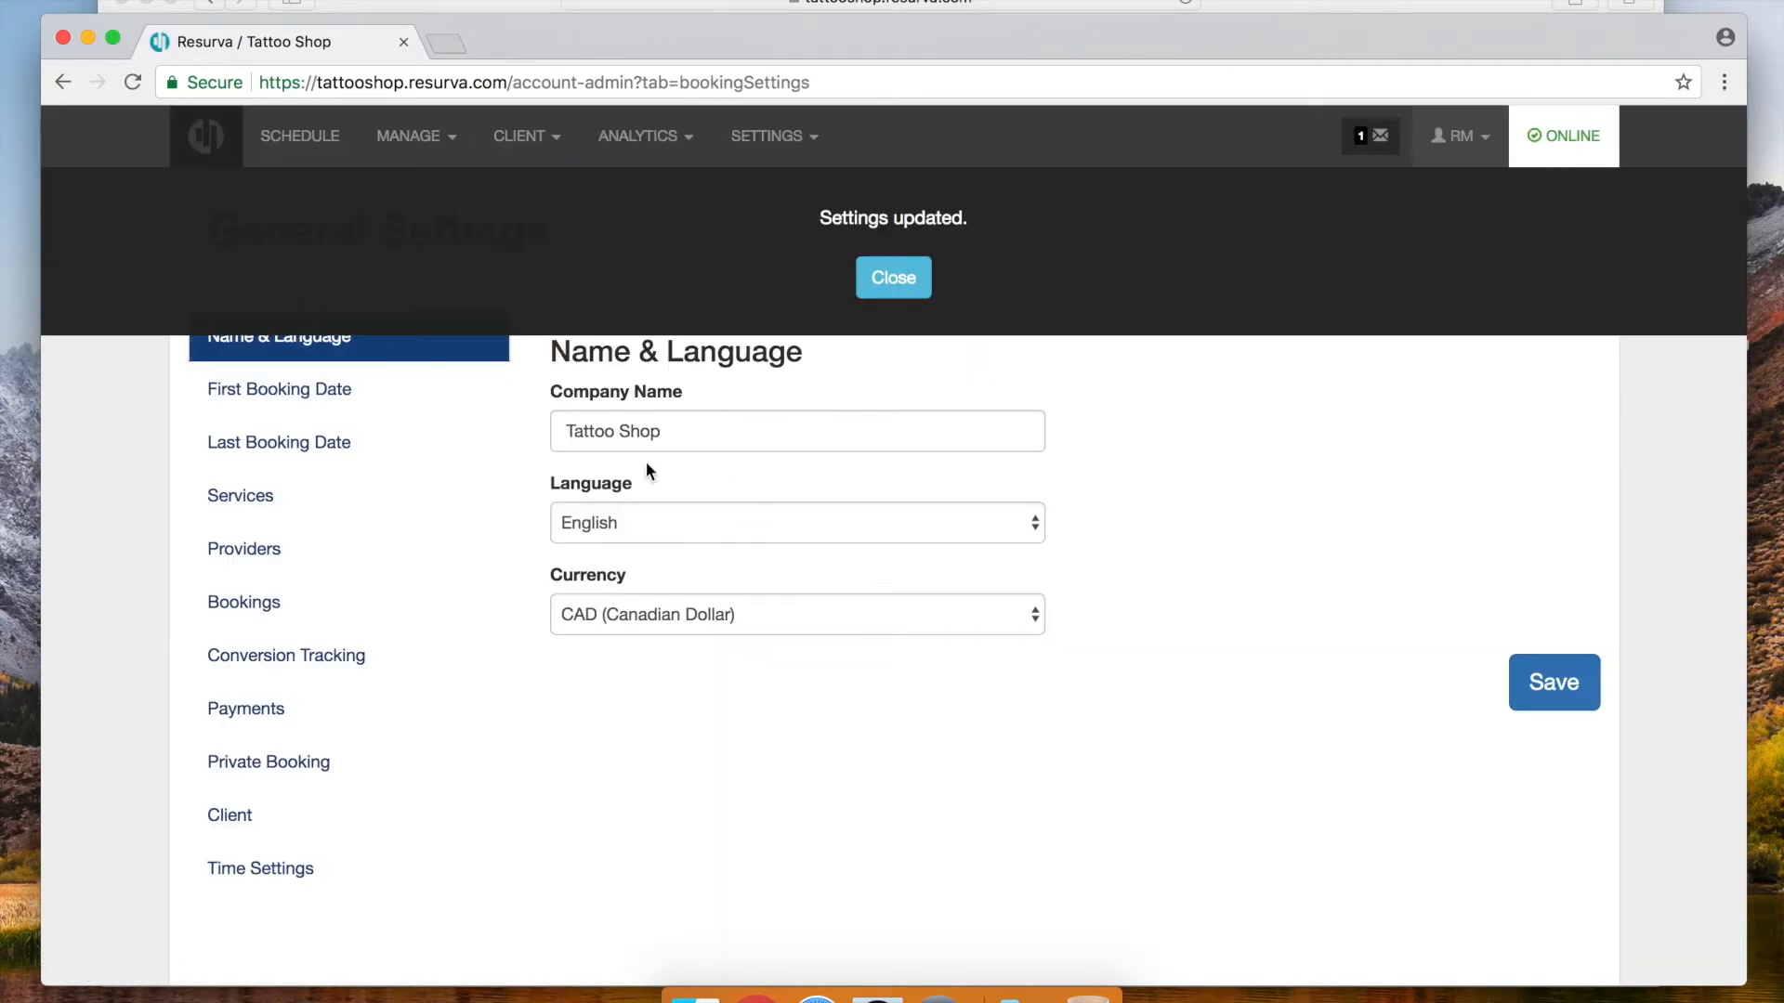
Dismiss the saved notice and return to General Settings showing Tattoo Shop, English and CAD
click(895, 278)
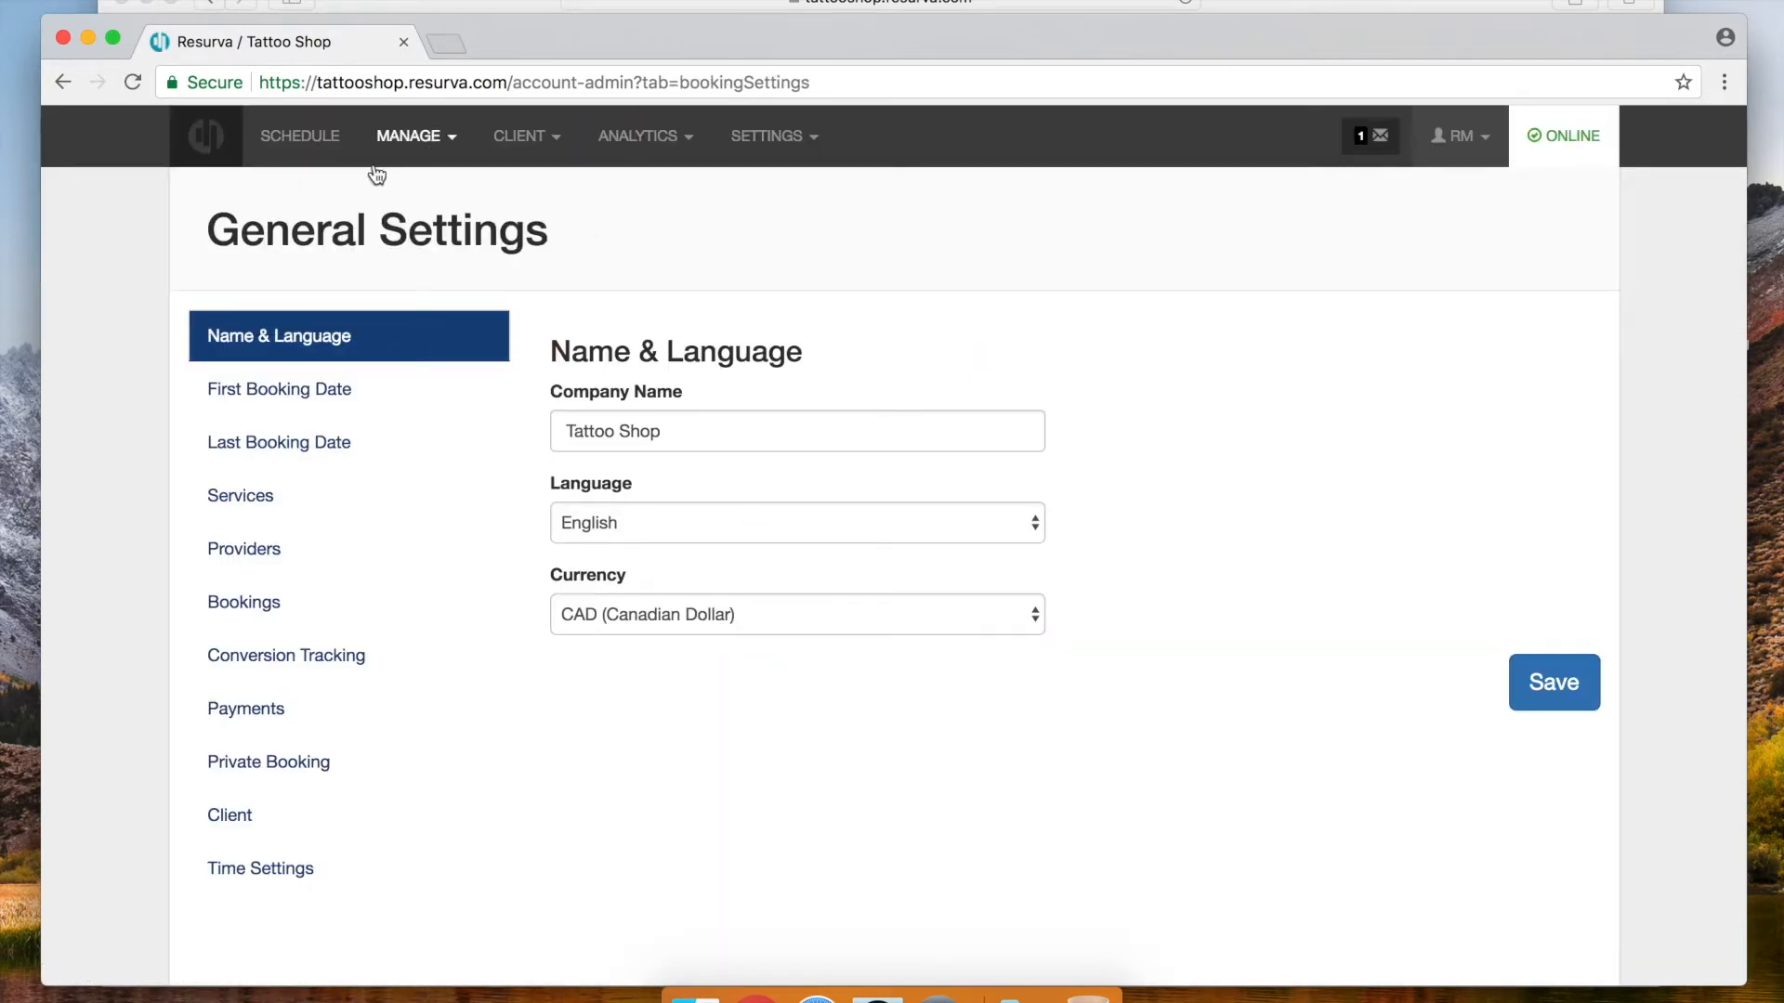
click(291, 144)
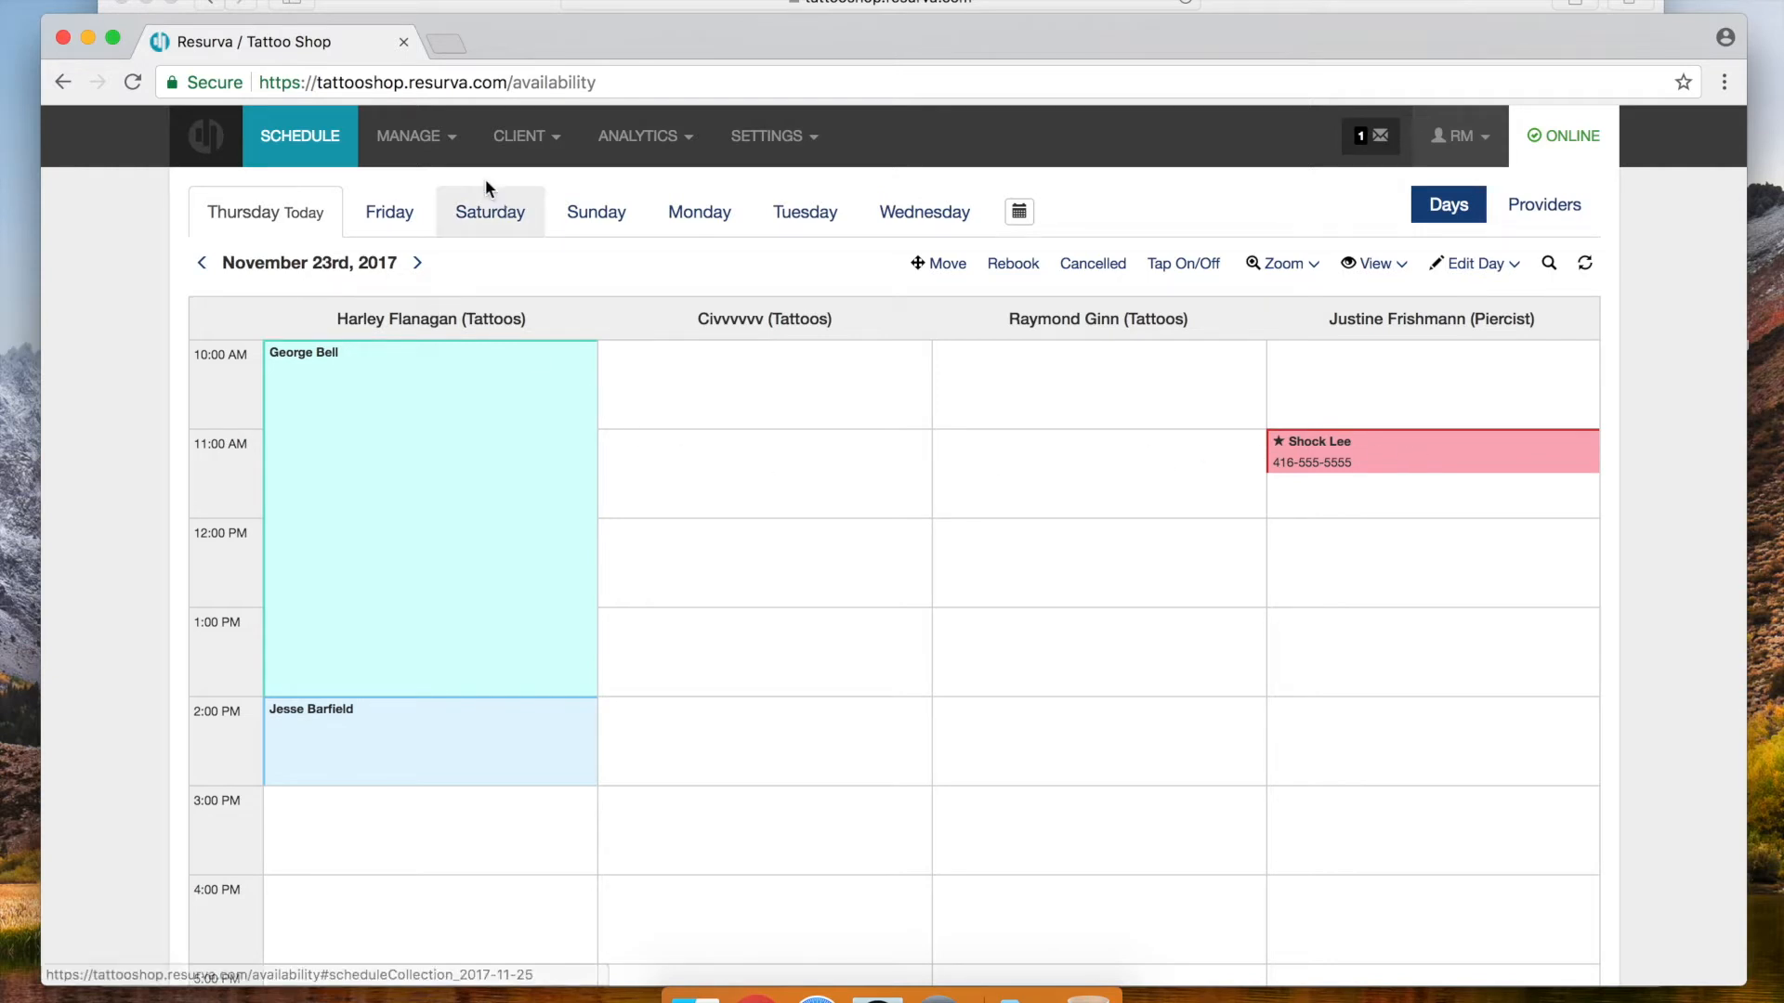
click(774, 135)
click(777, 187)
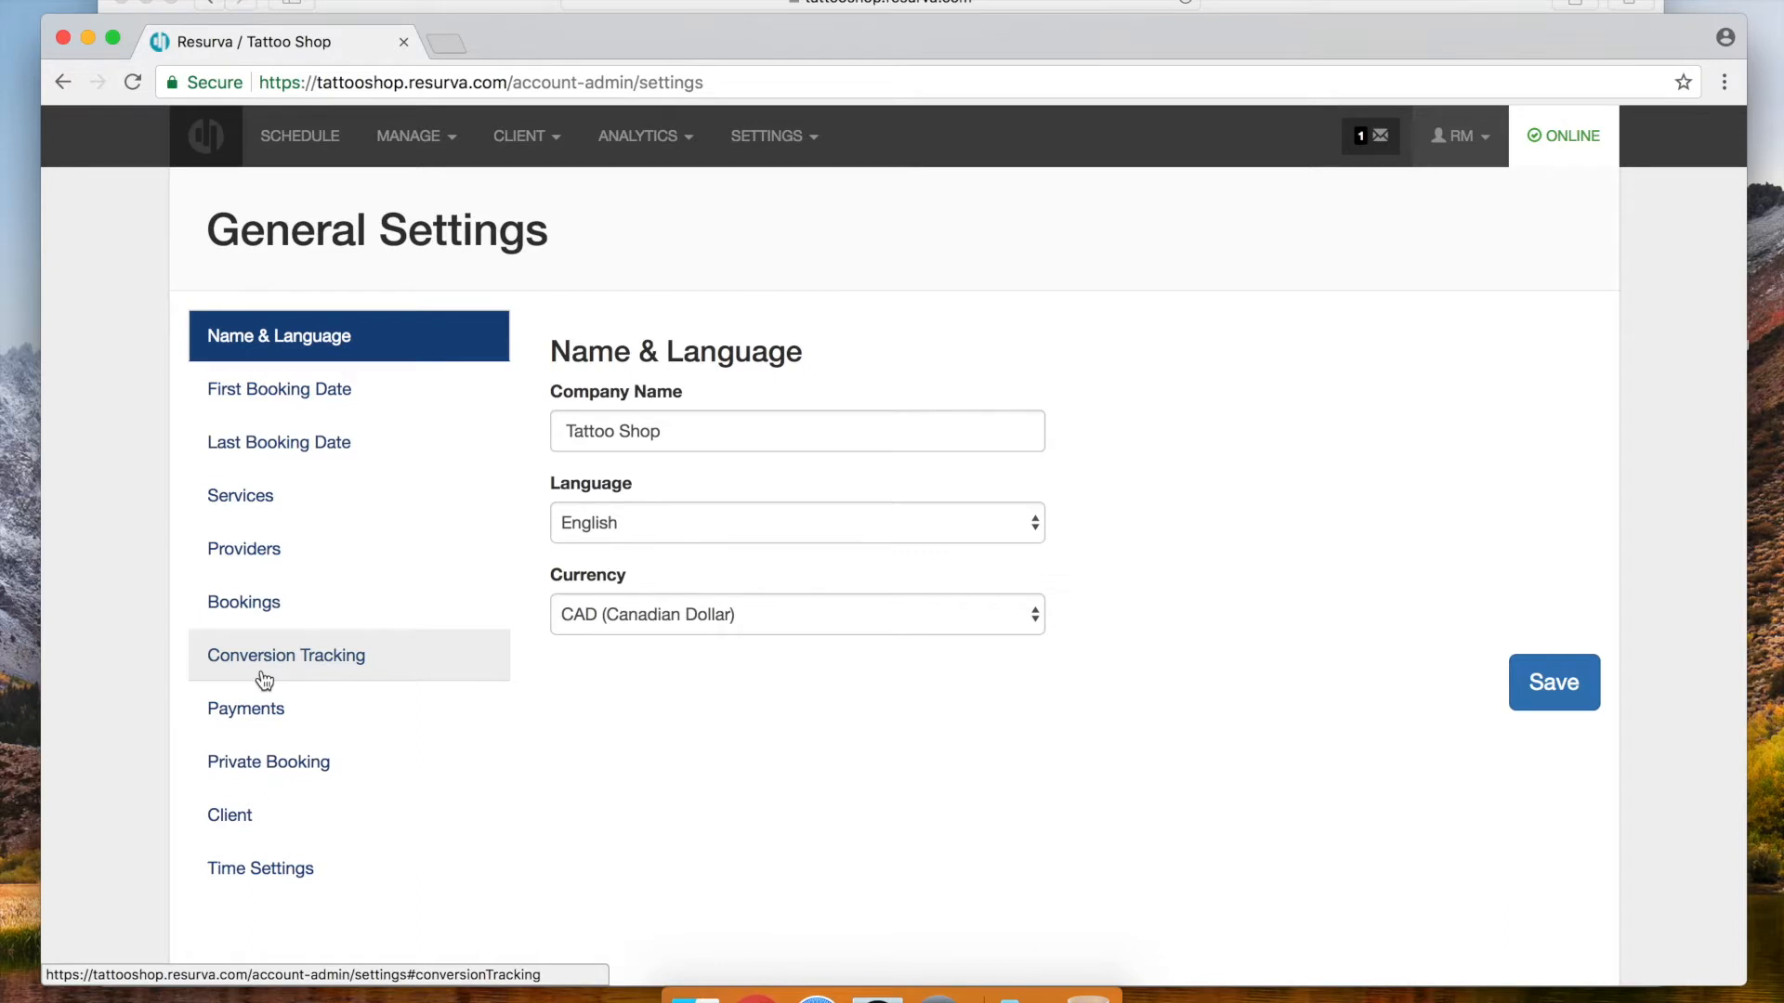
Set online Payments to Enabled and save the setting
click(309, 664)
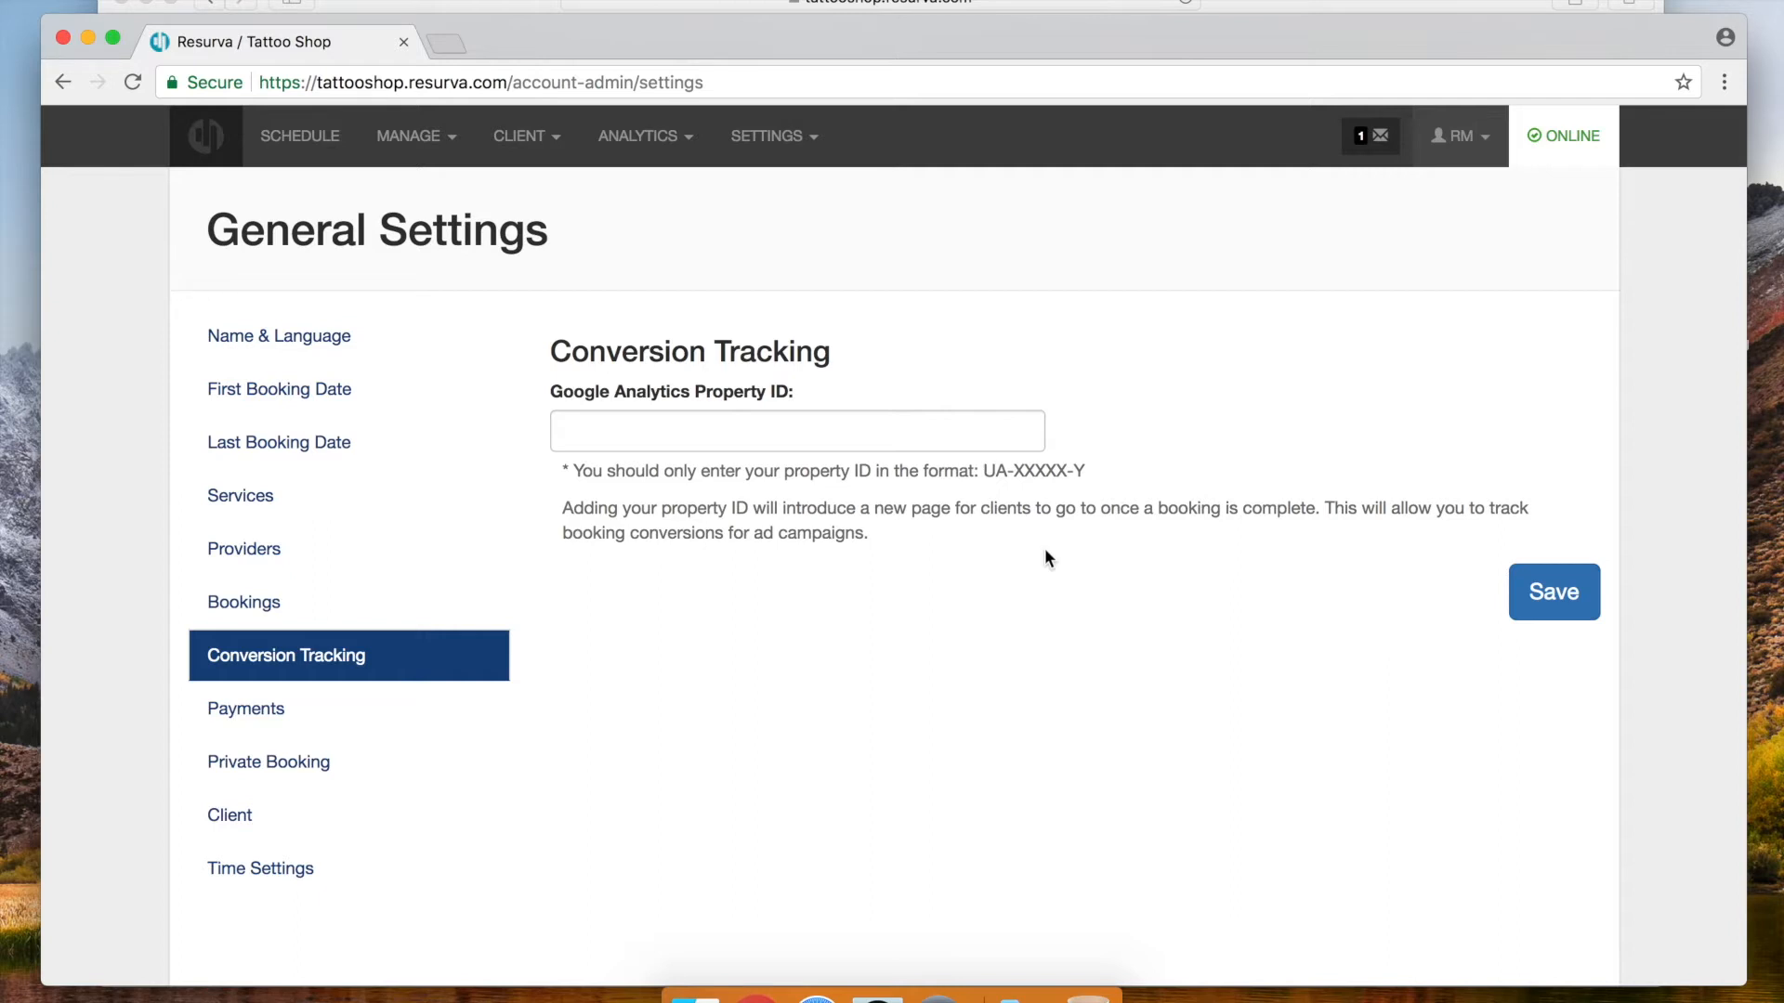
click(243, 709)
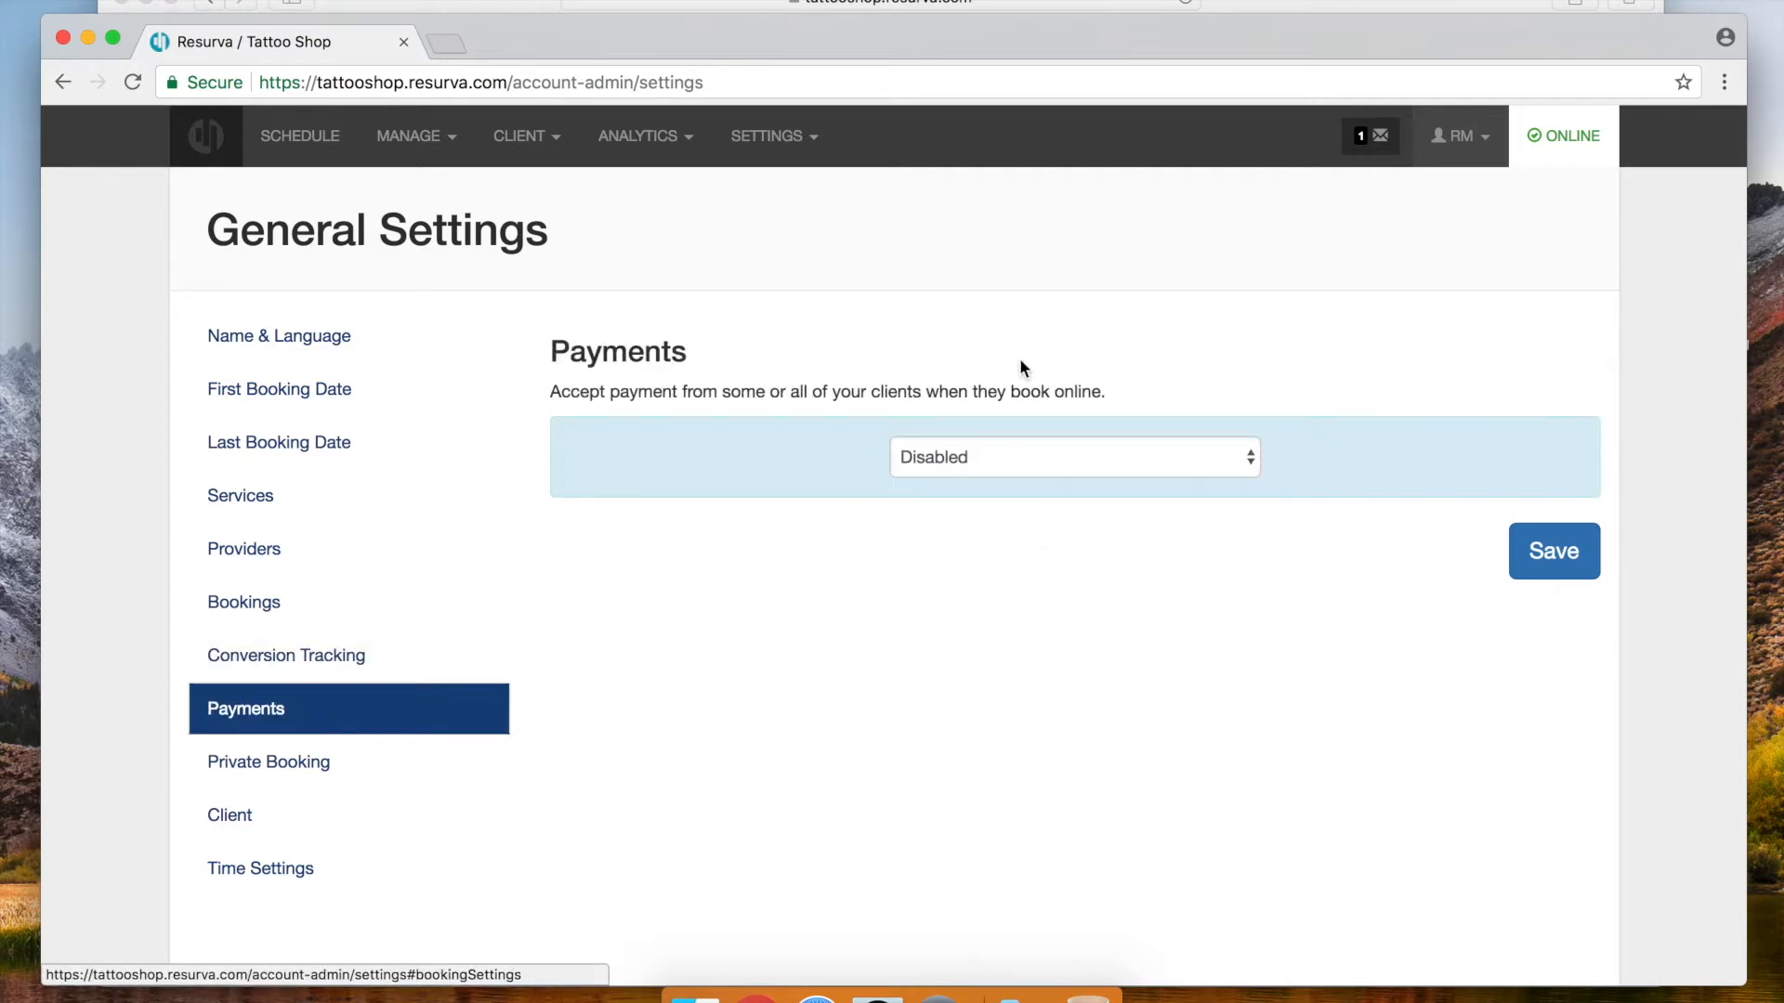
click(1115, 448)
click(1082, 481)
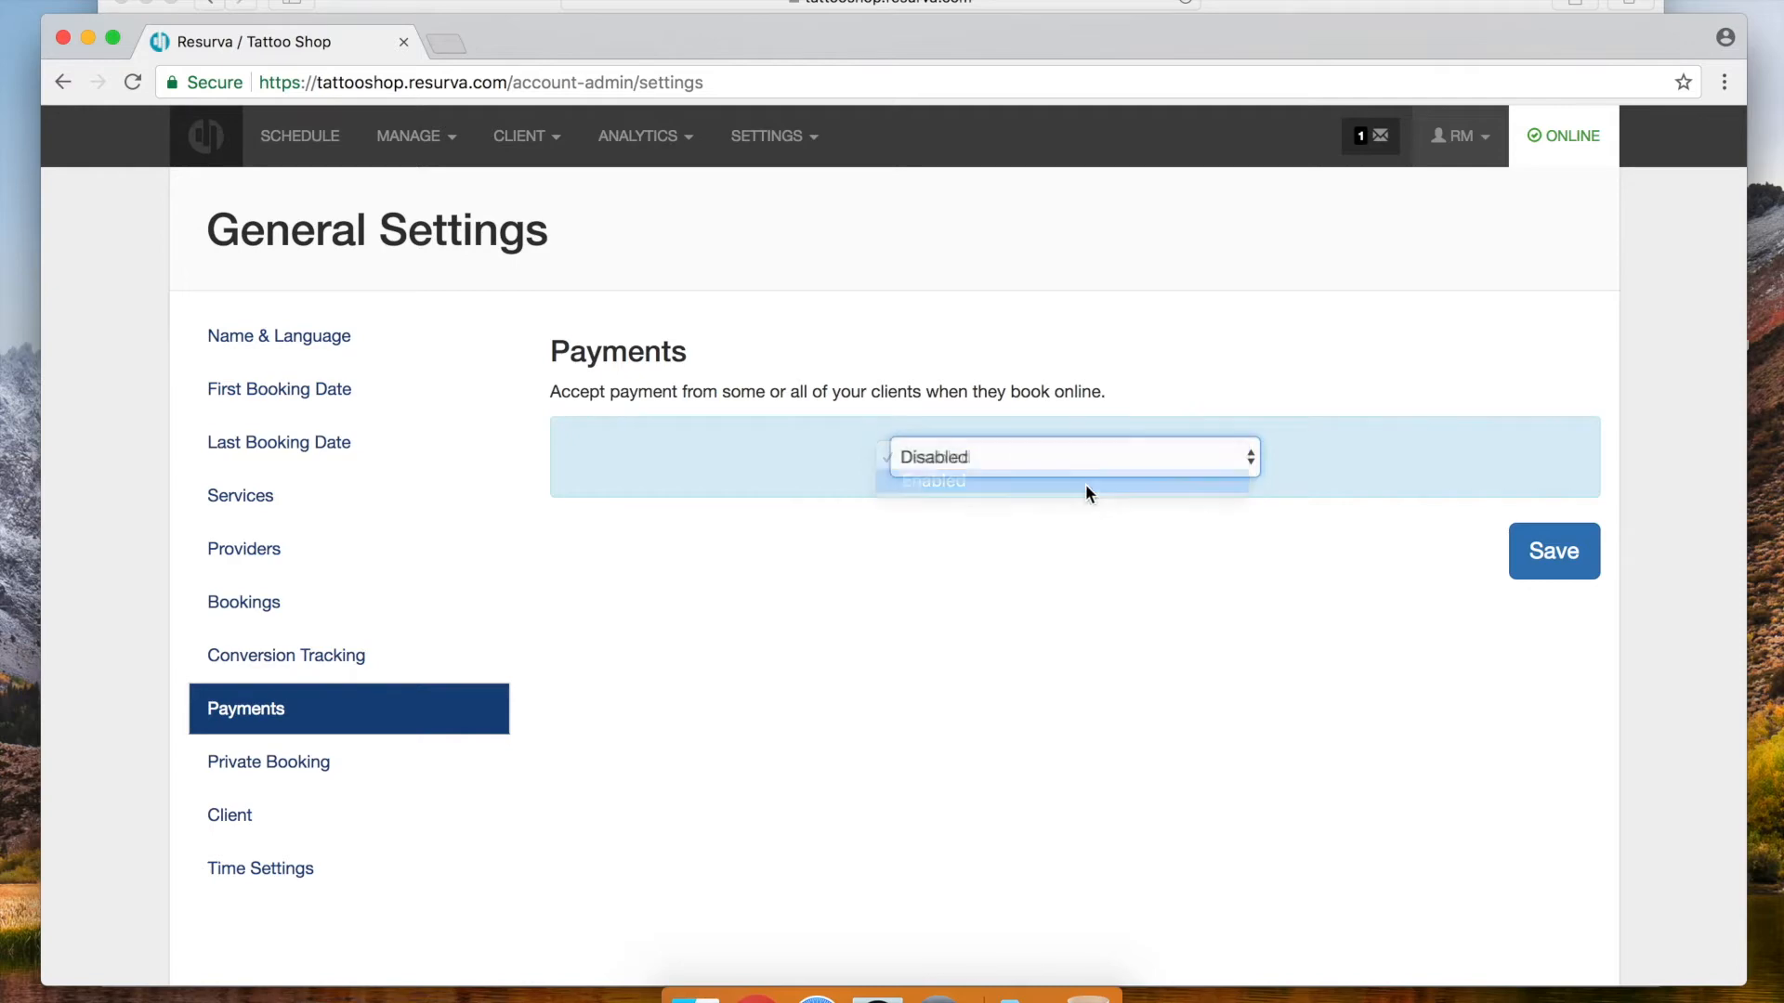
click(1549, 549)
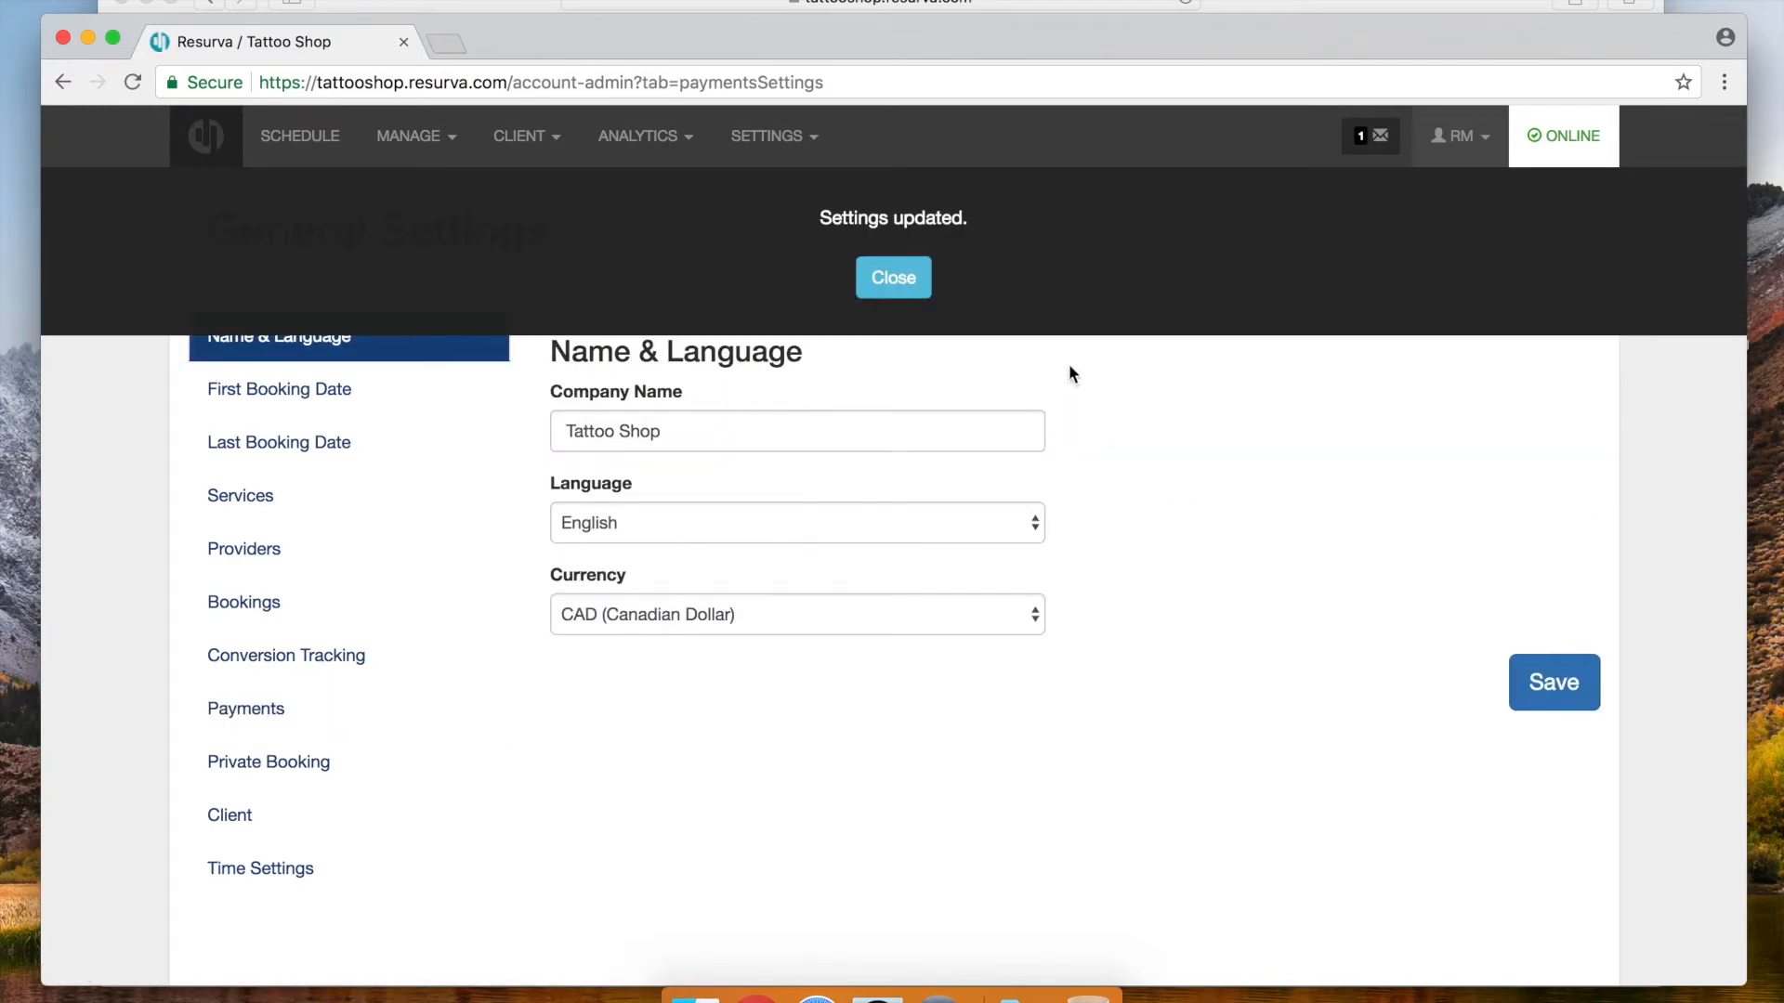
click(893, 277)
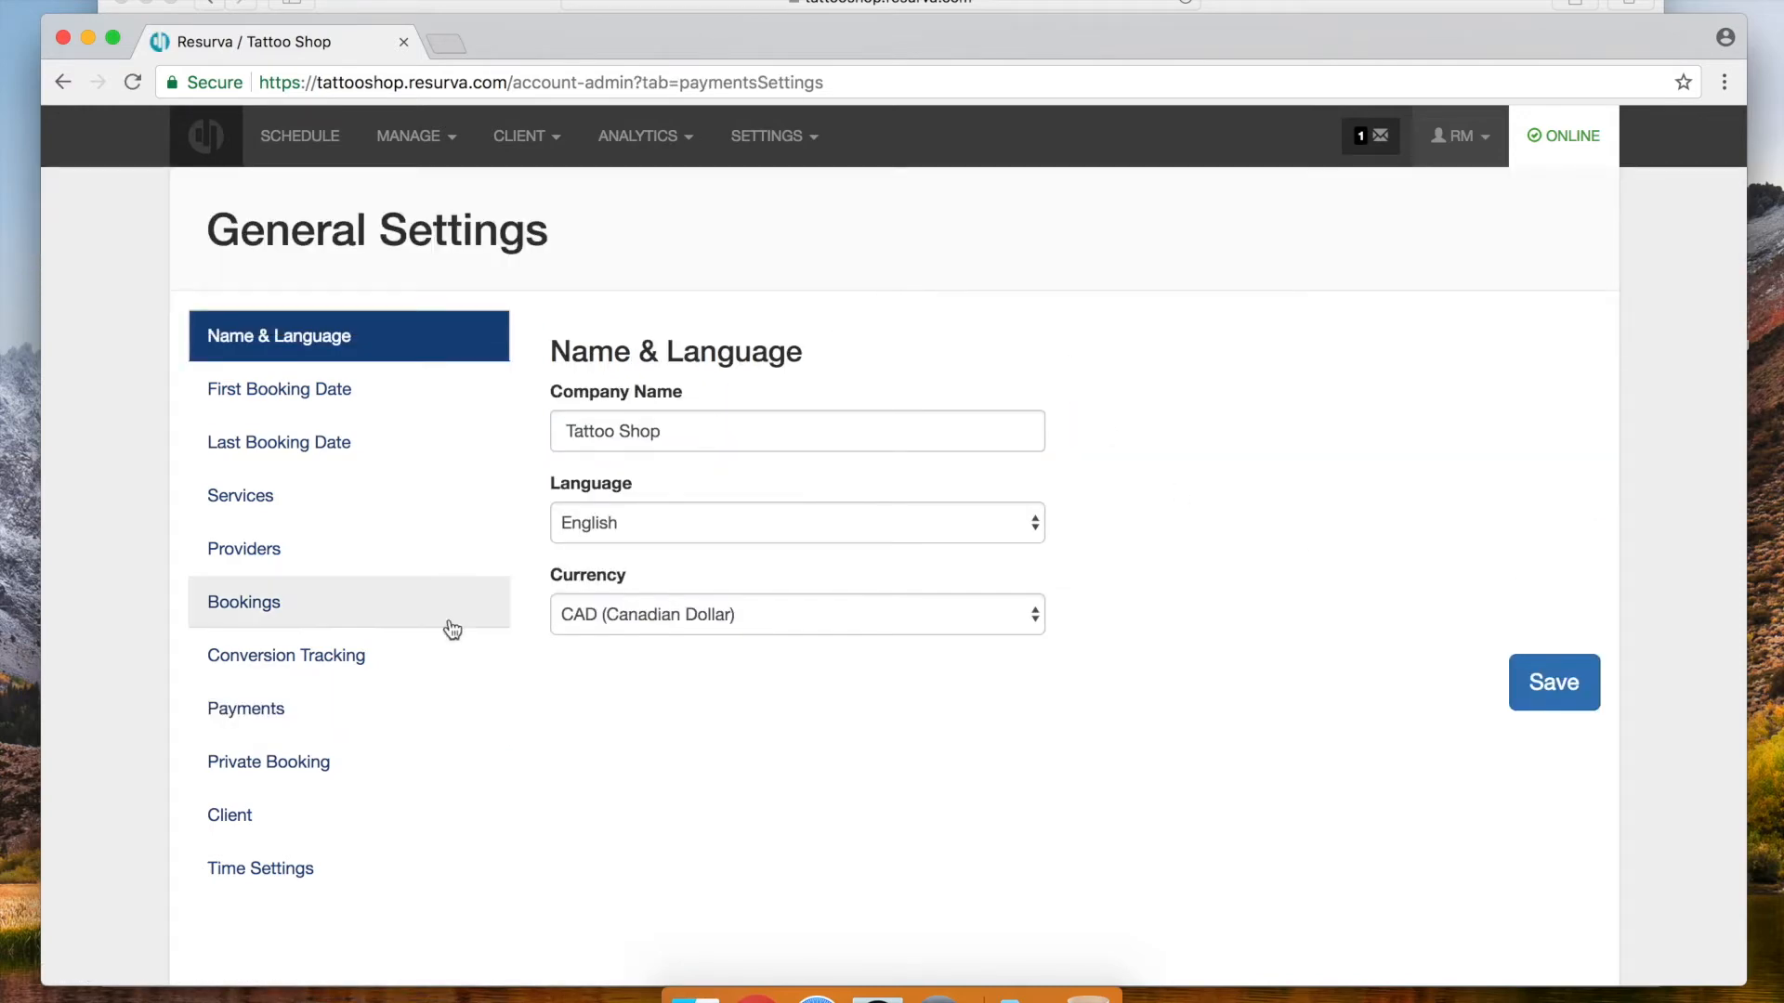
Switch online Payments back to Disabled and save
click(242, 711)
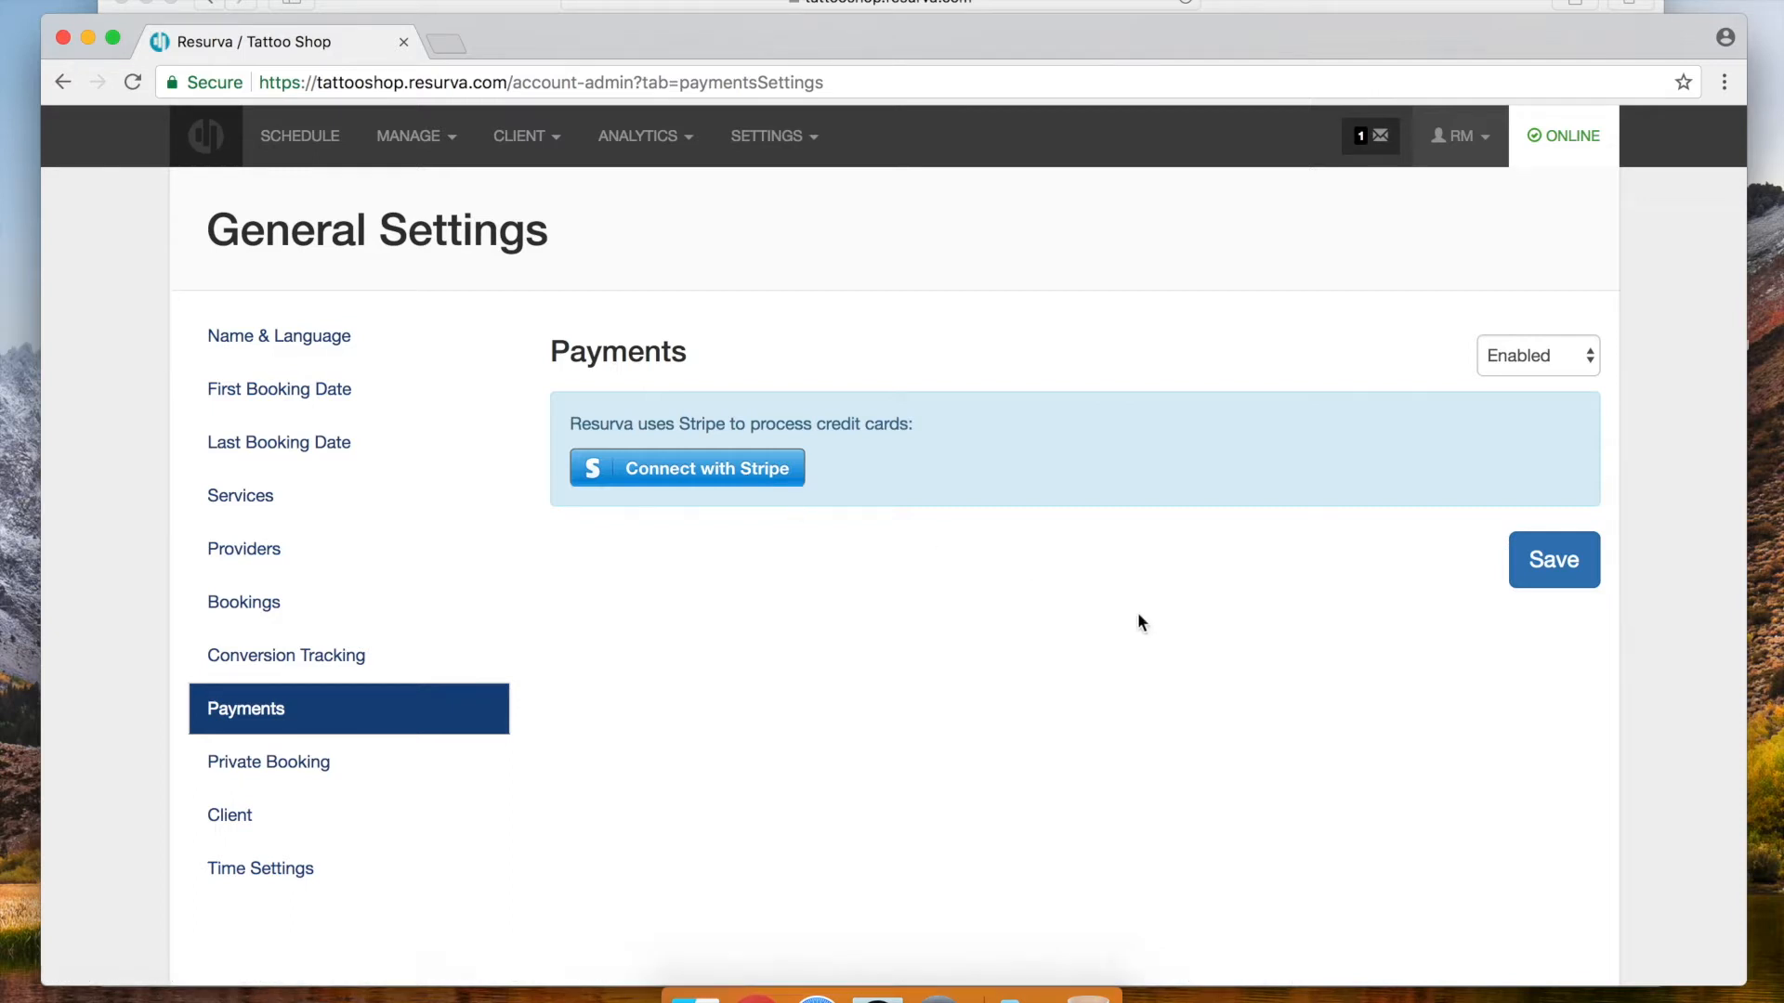
click(1540, 358)
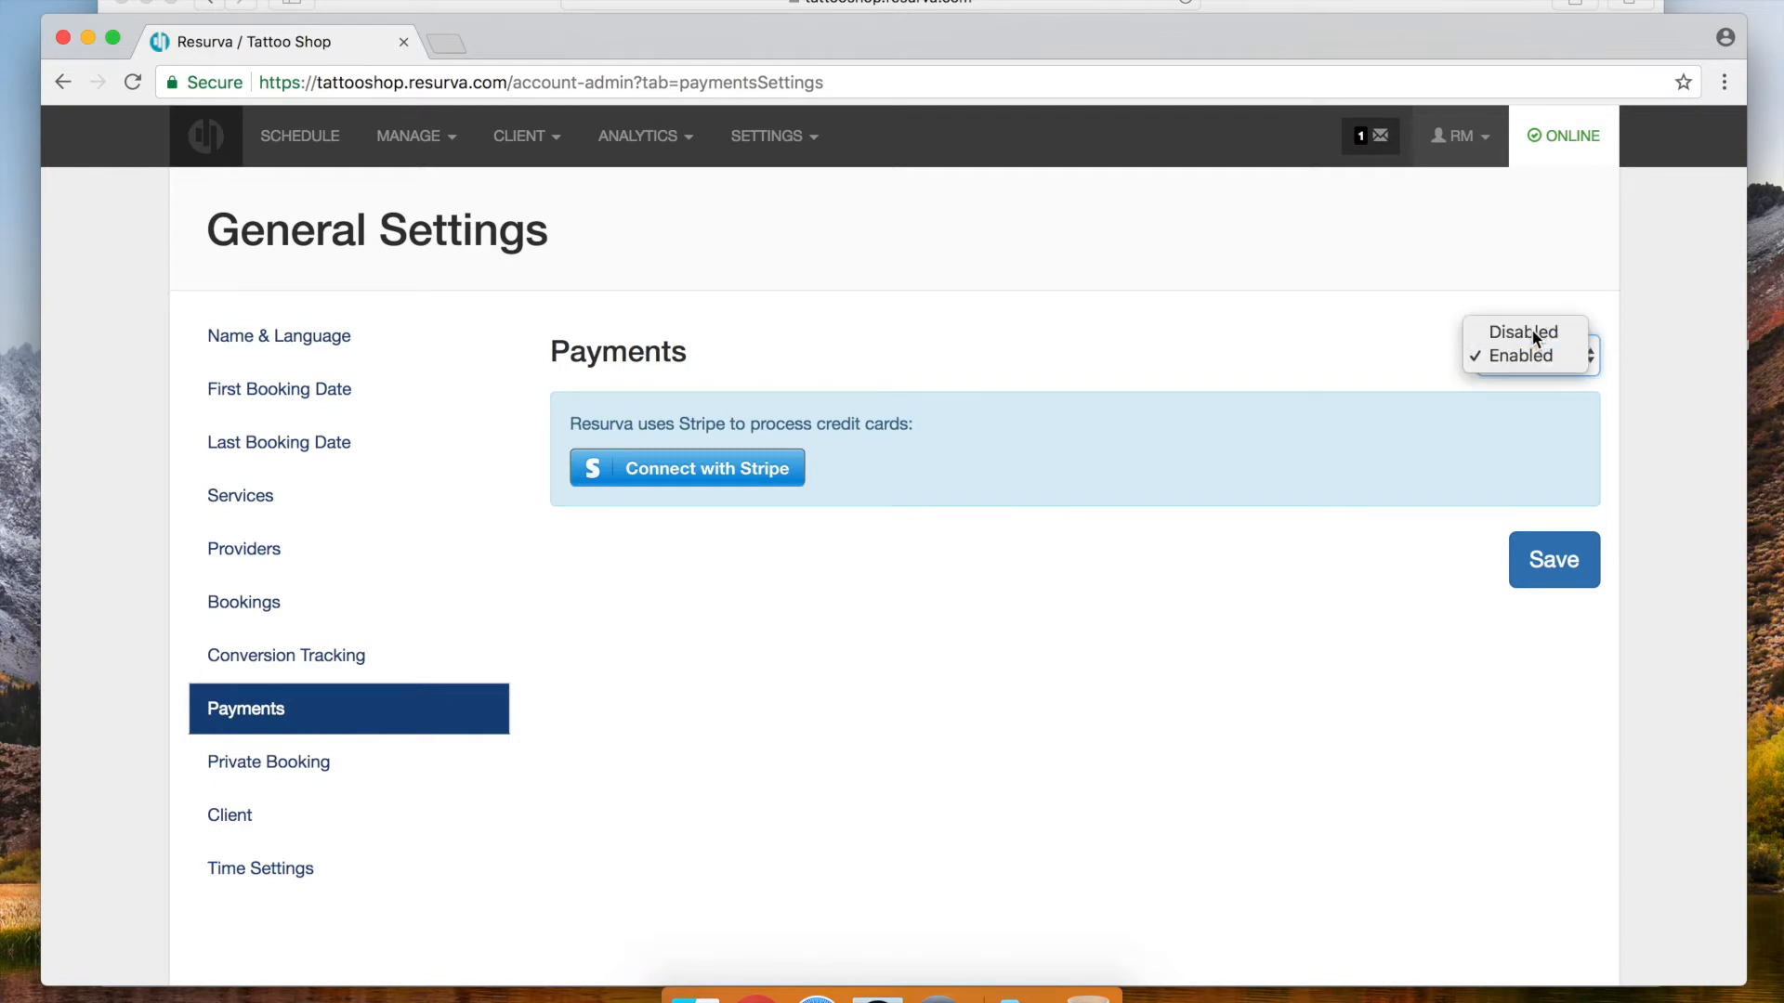
click(1524, 332)
click(1556, 569)
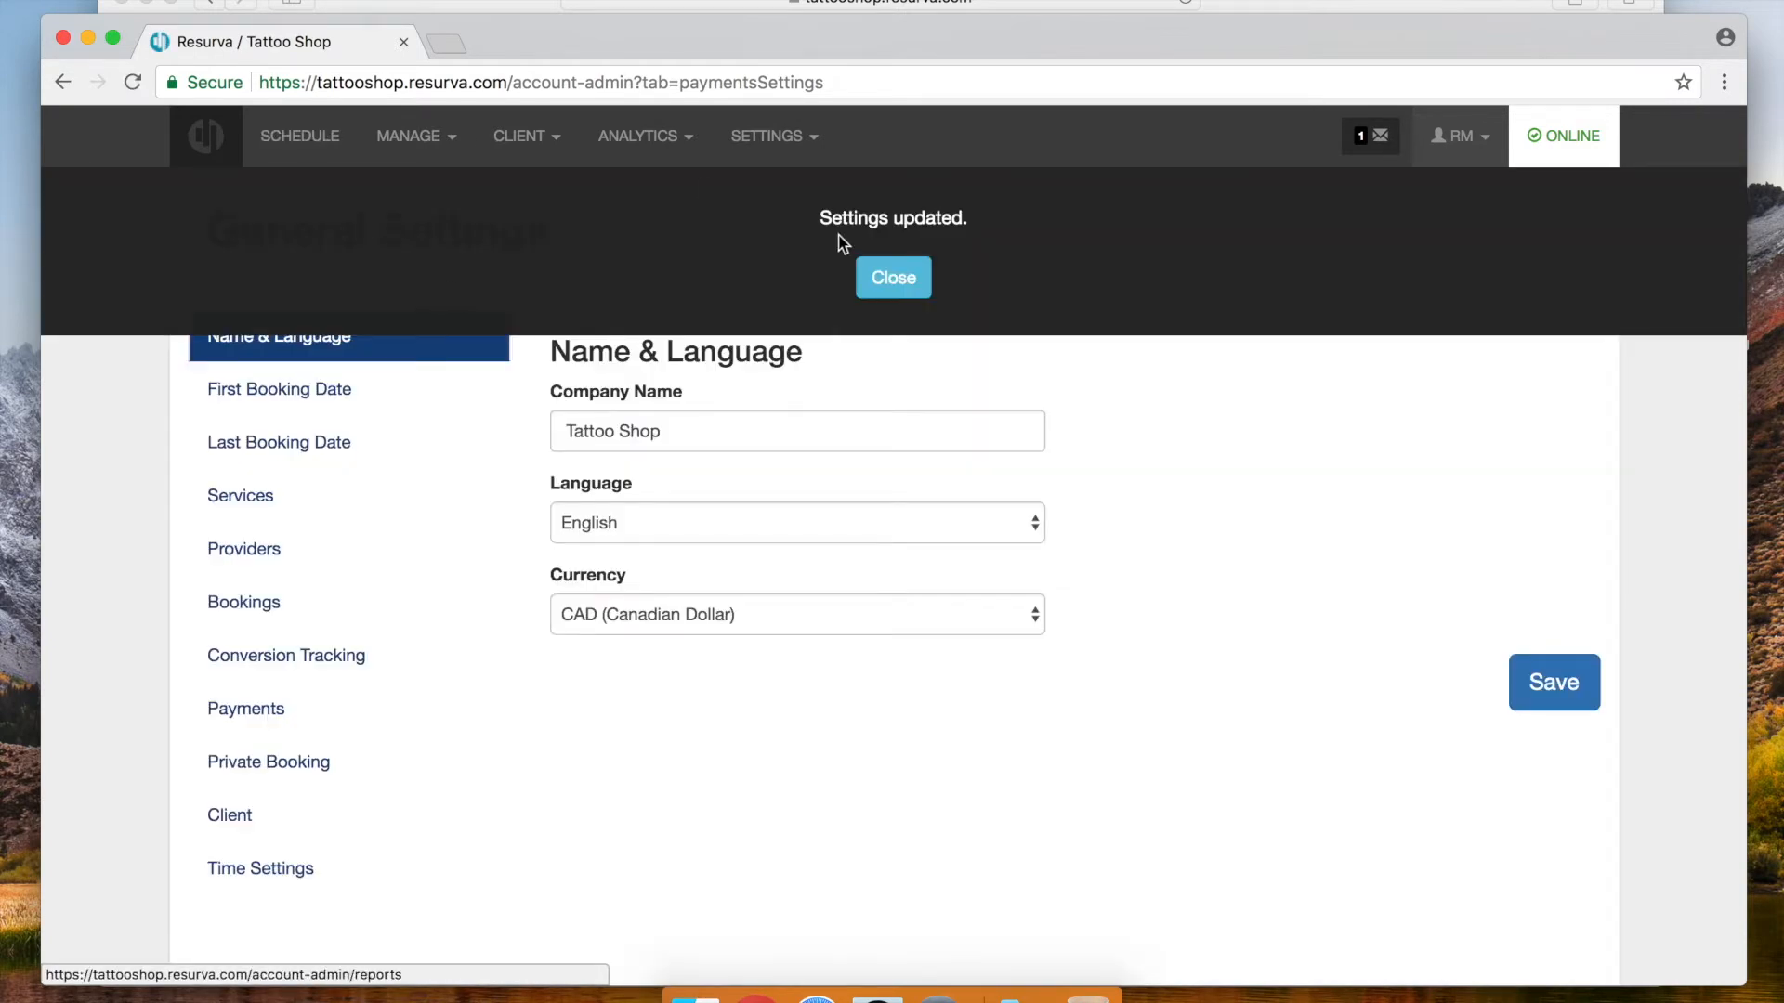
On the schedule, check in the client for the 2:00 PM consultation
click(890, 279)
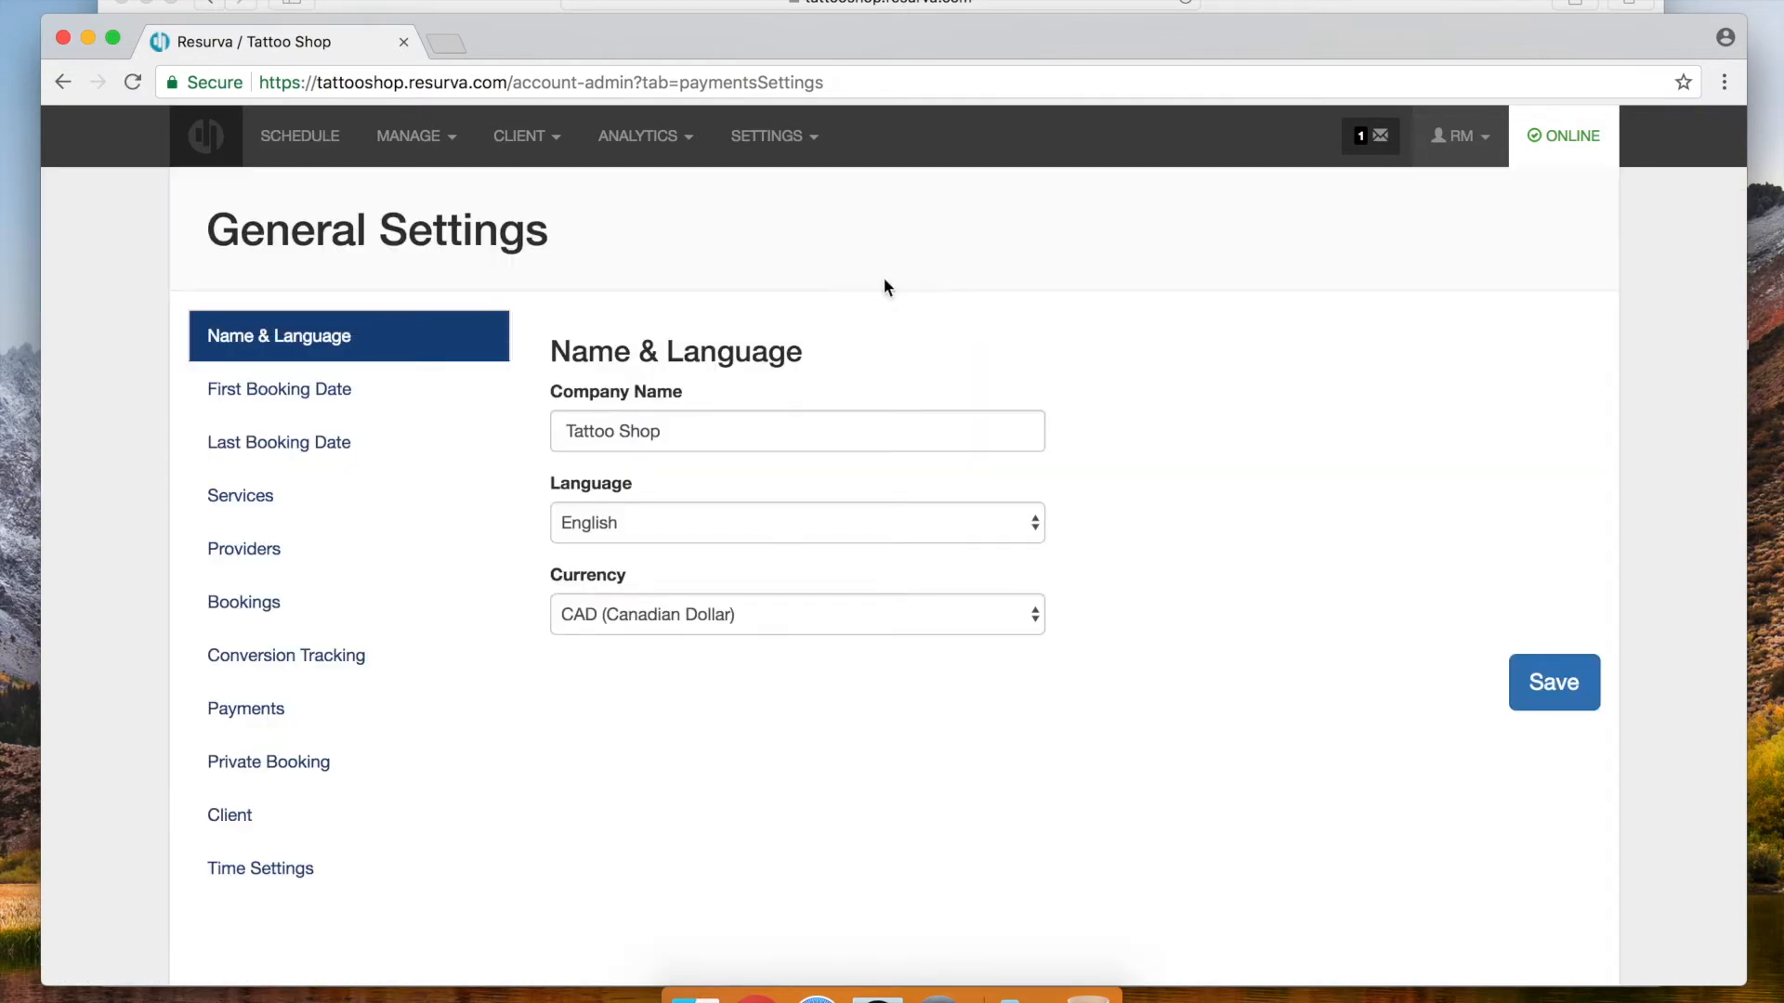
click(305, 149)
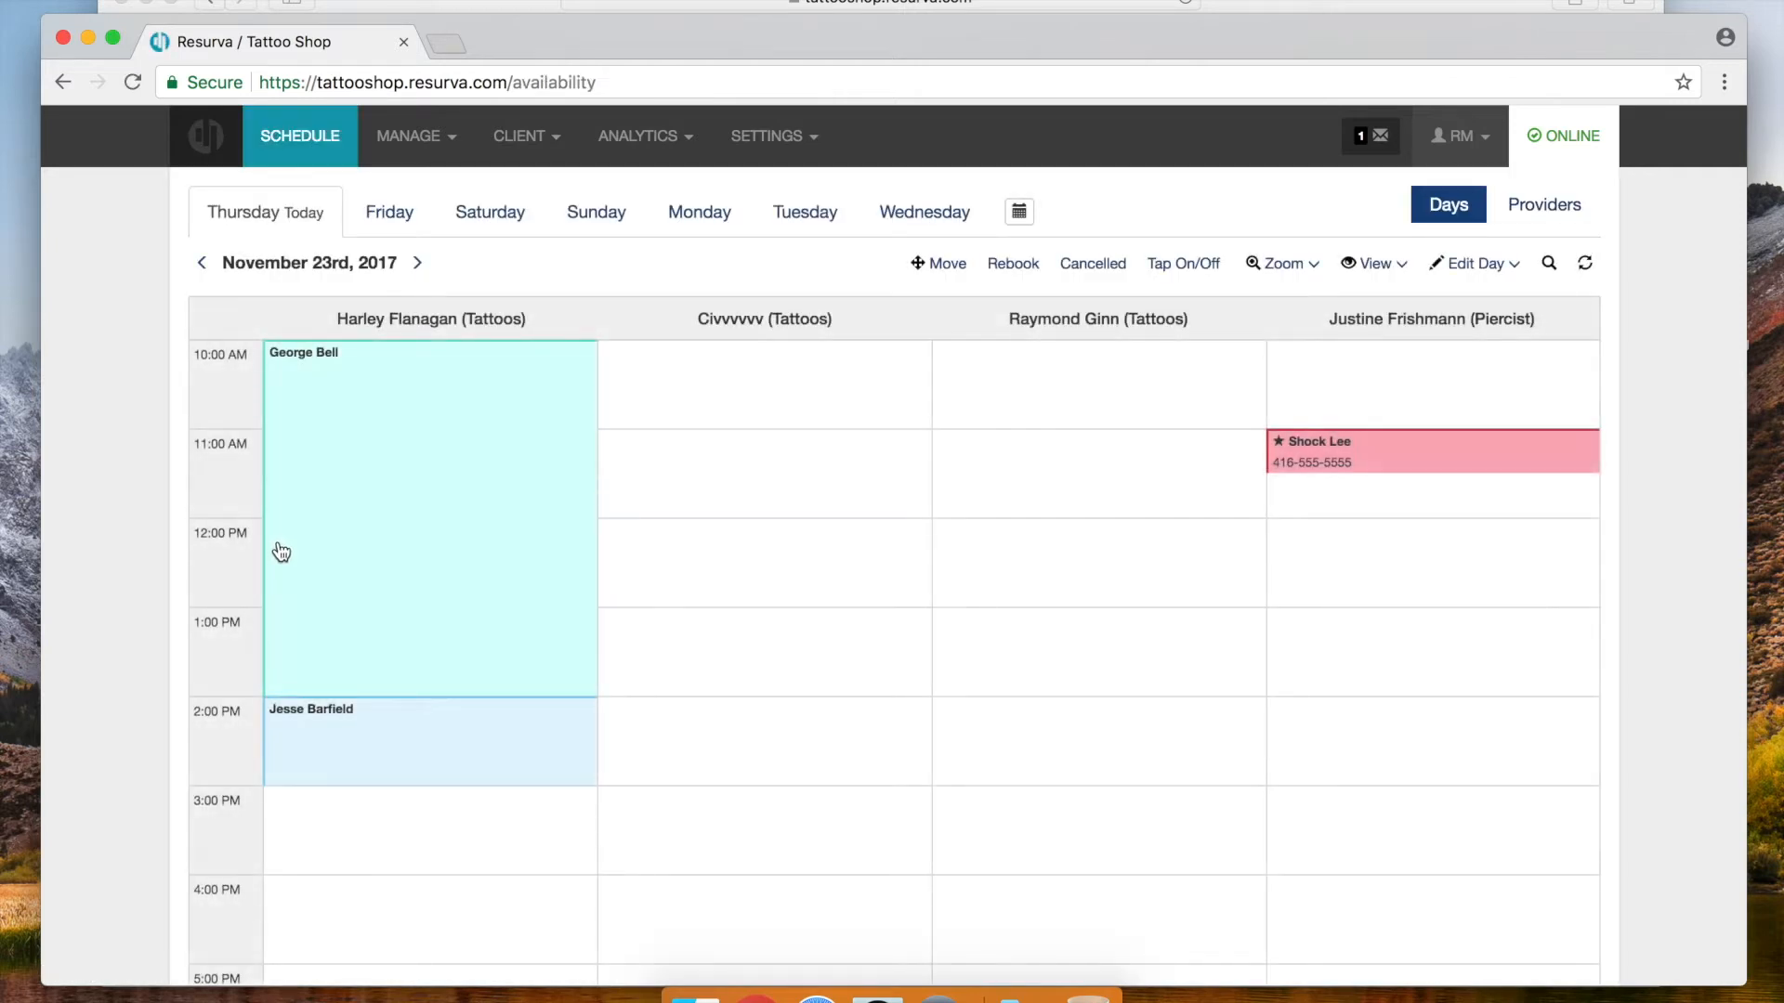
click(412, 734)
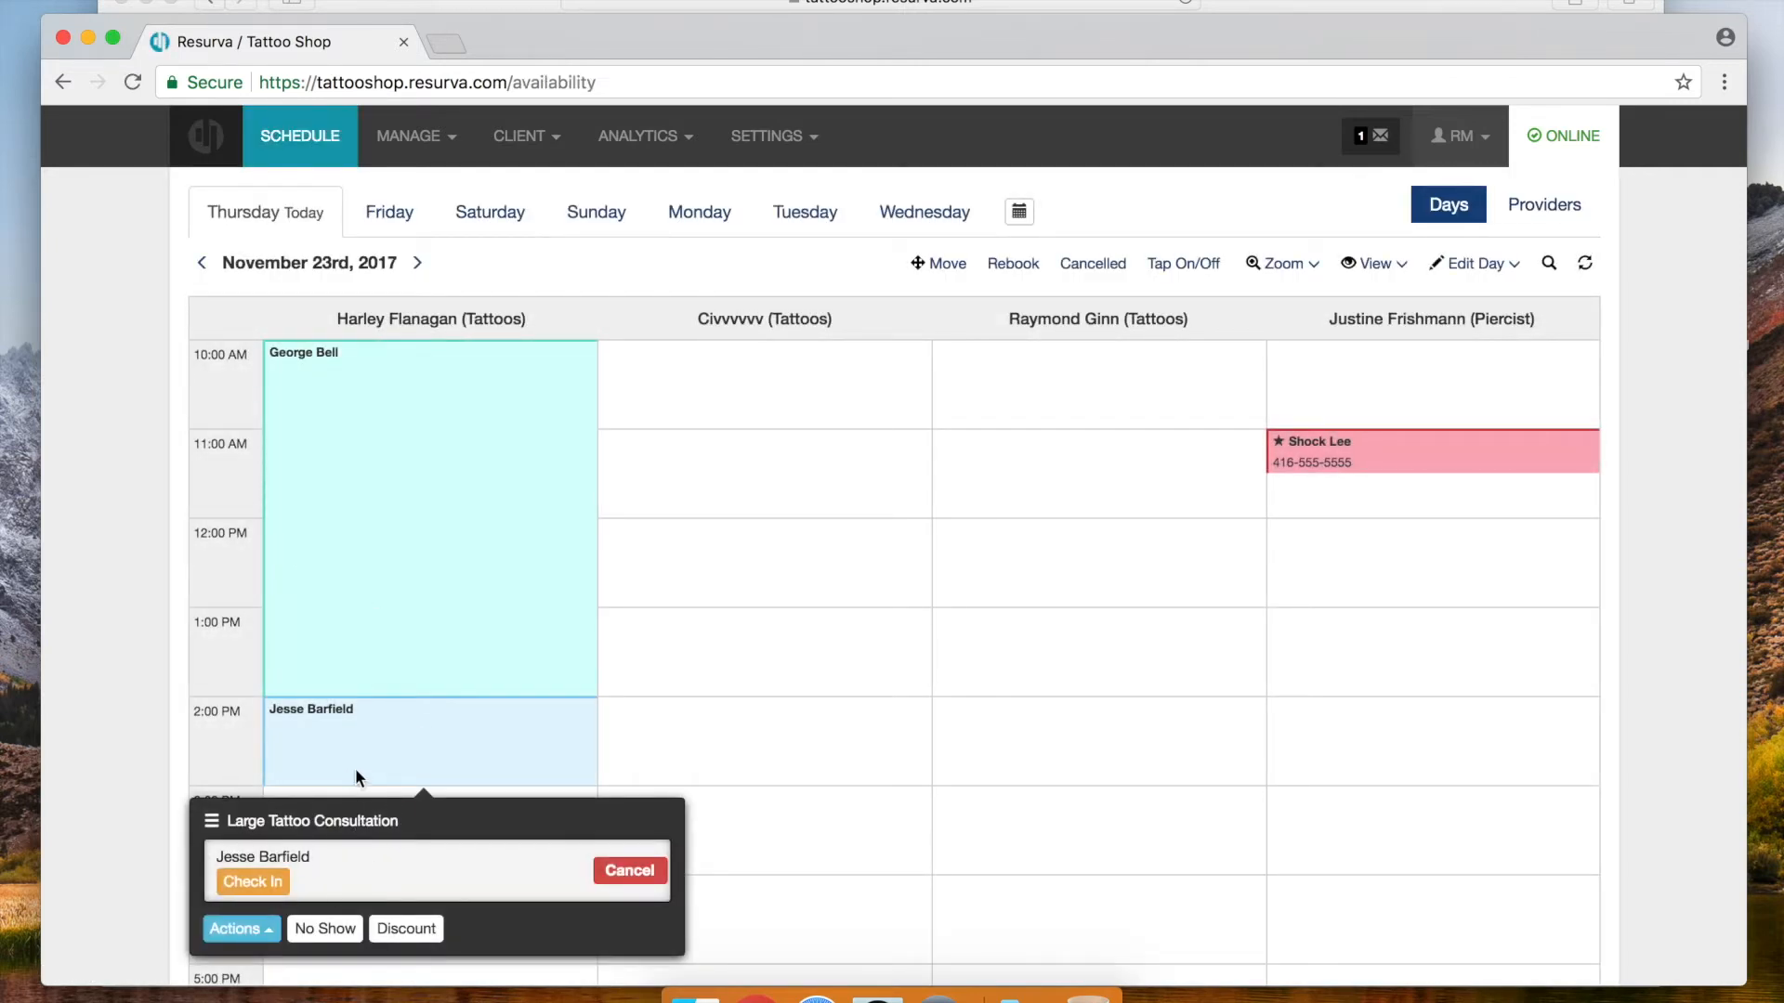
click(249, 890)
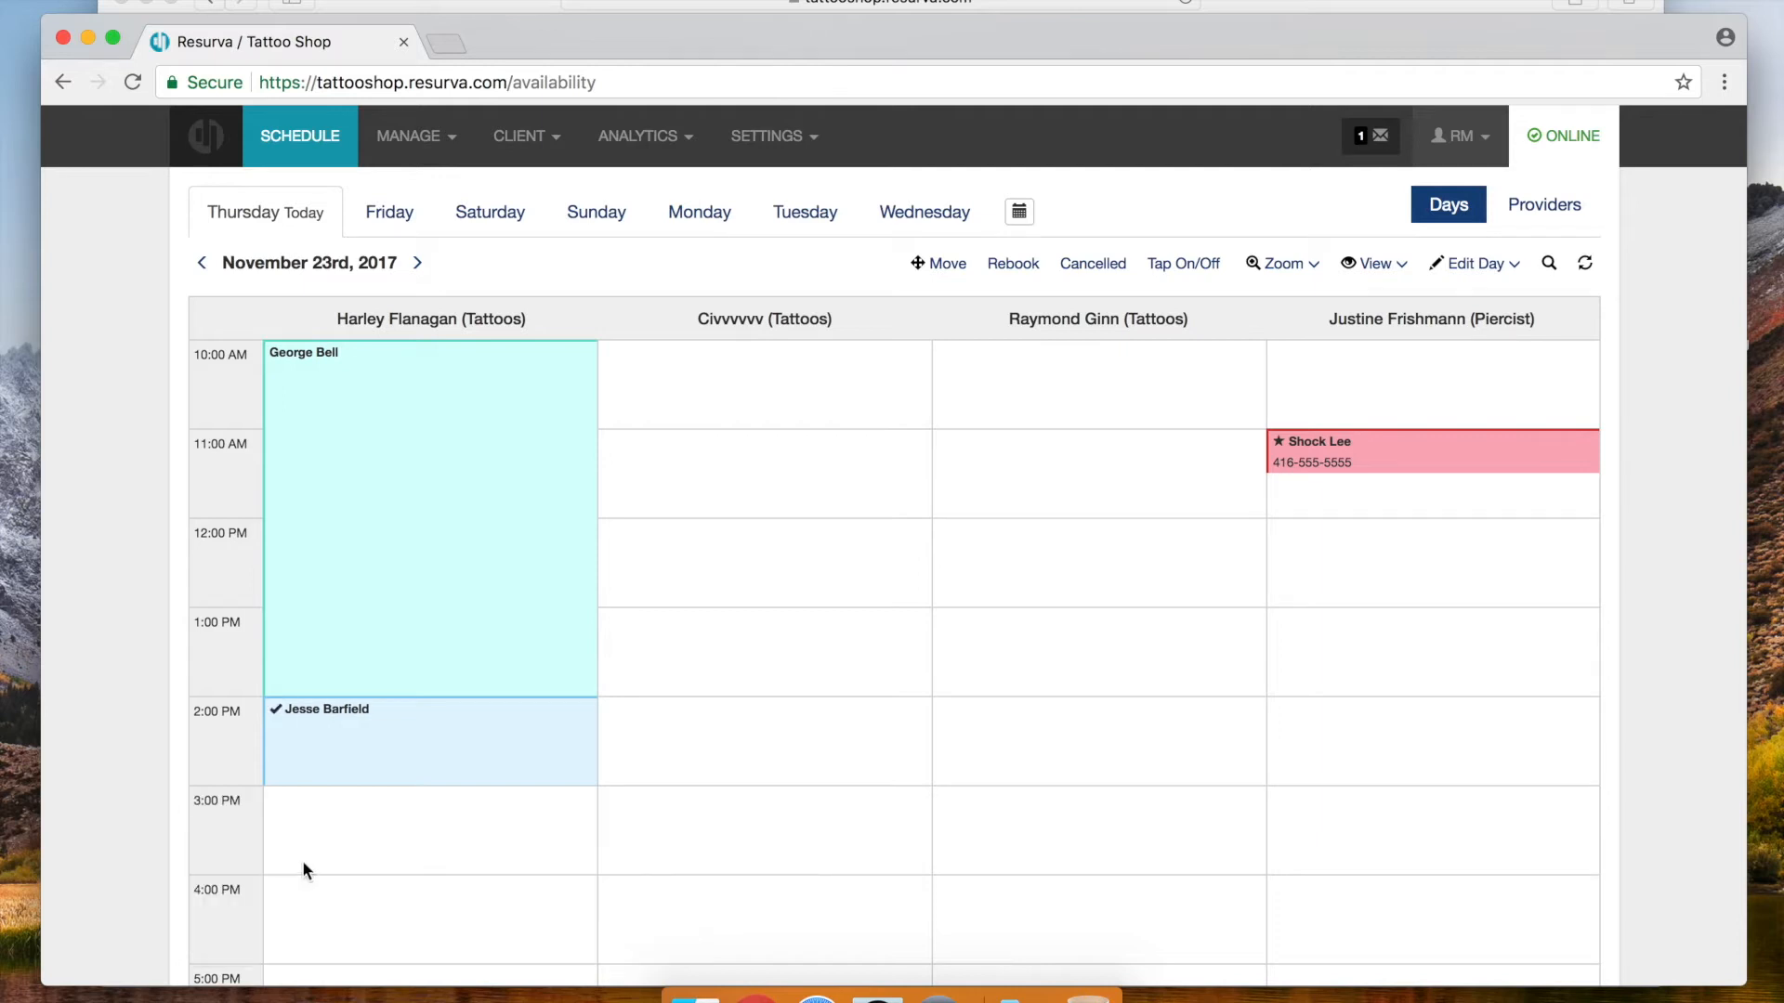
click(381, 764)
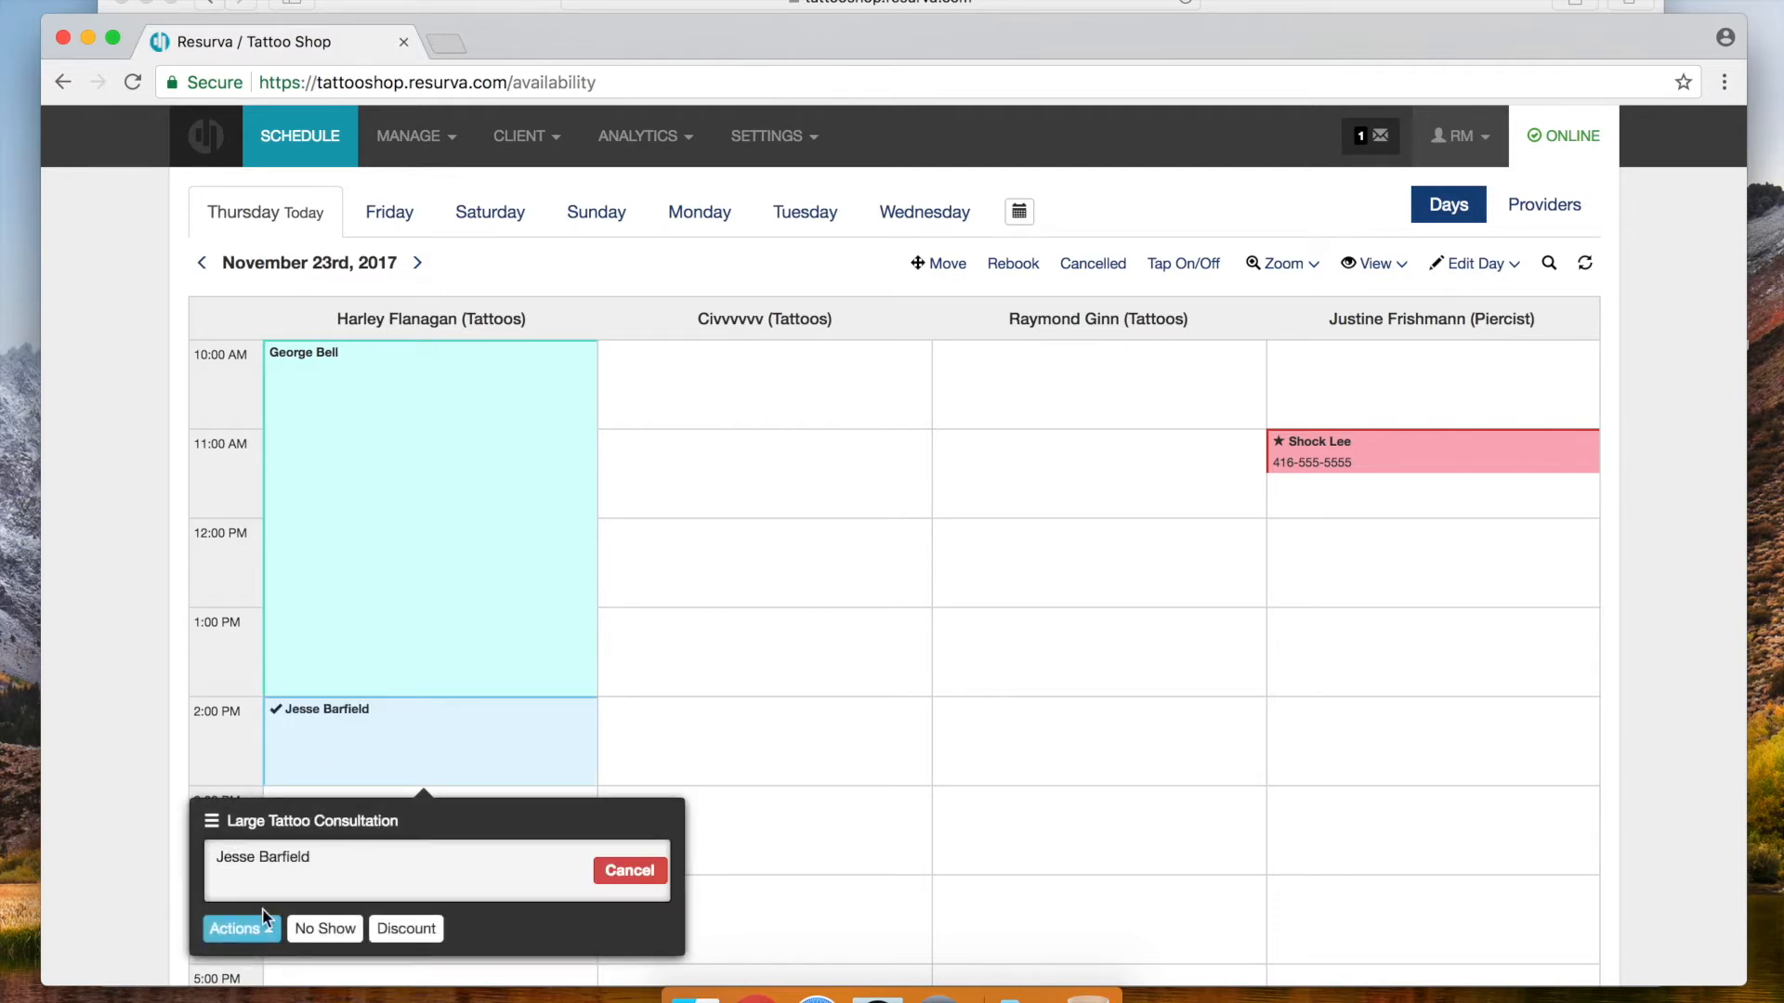
click(240, 929)
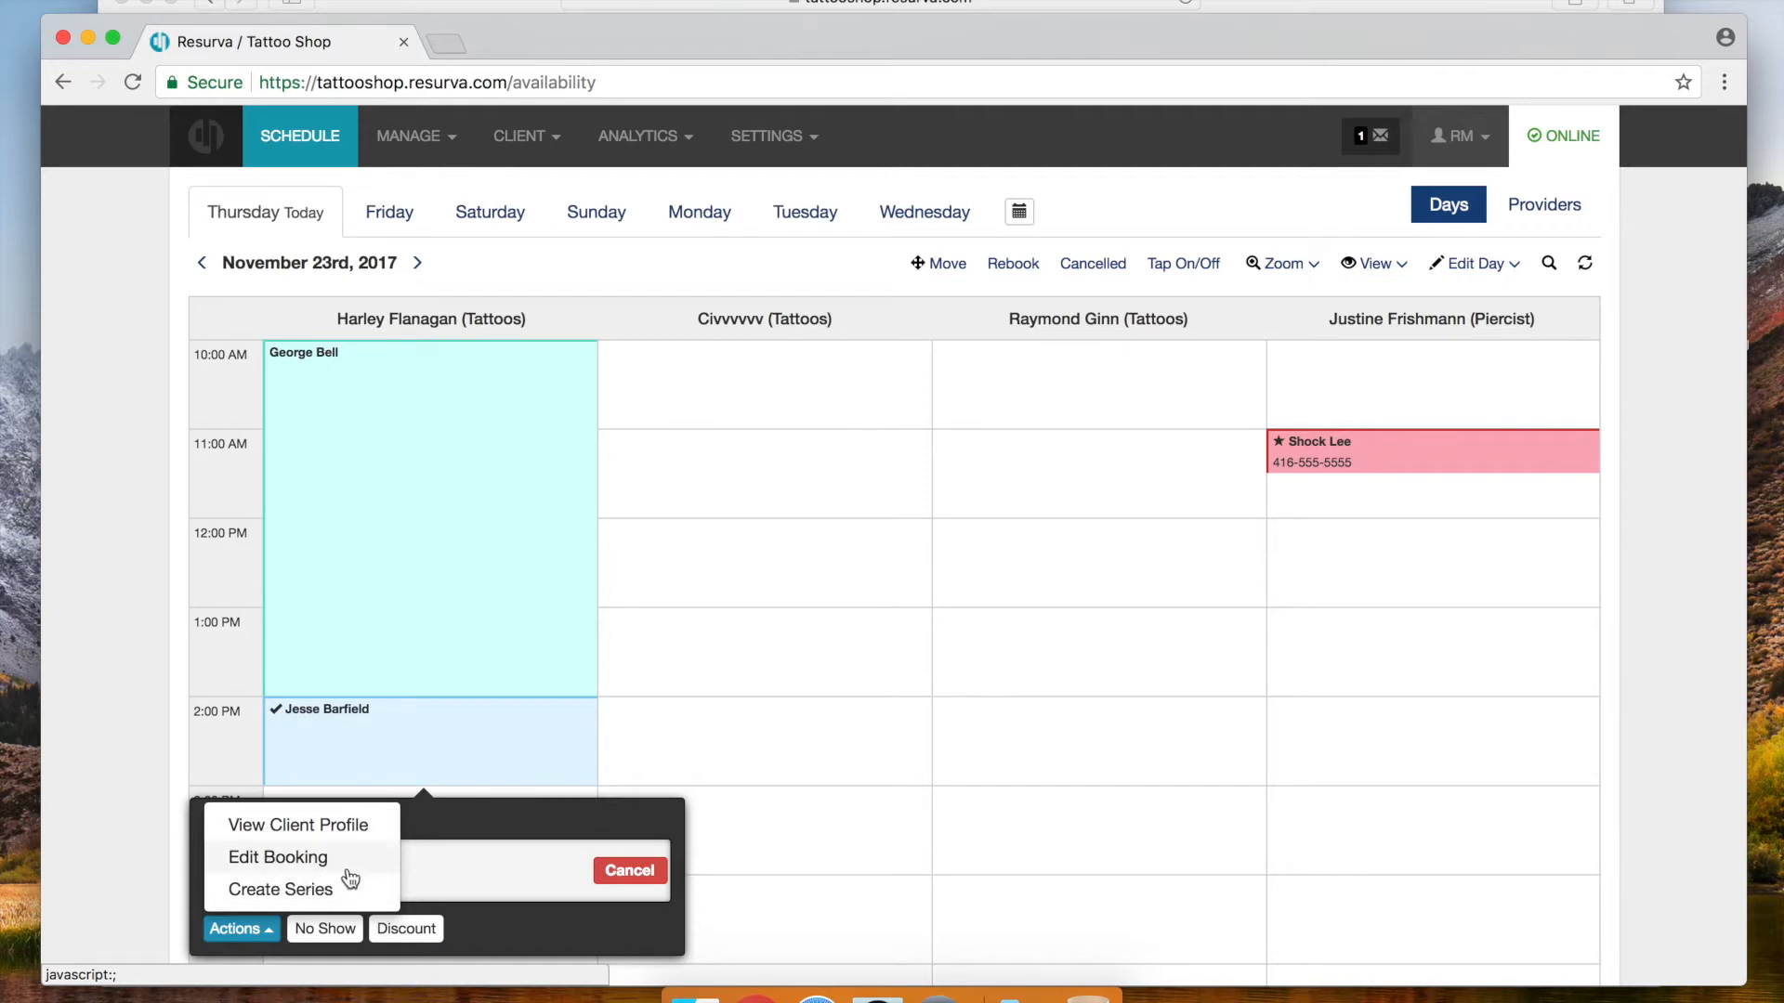
click(185, 834)
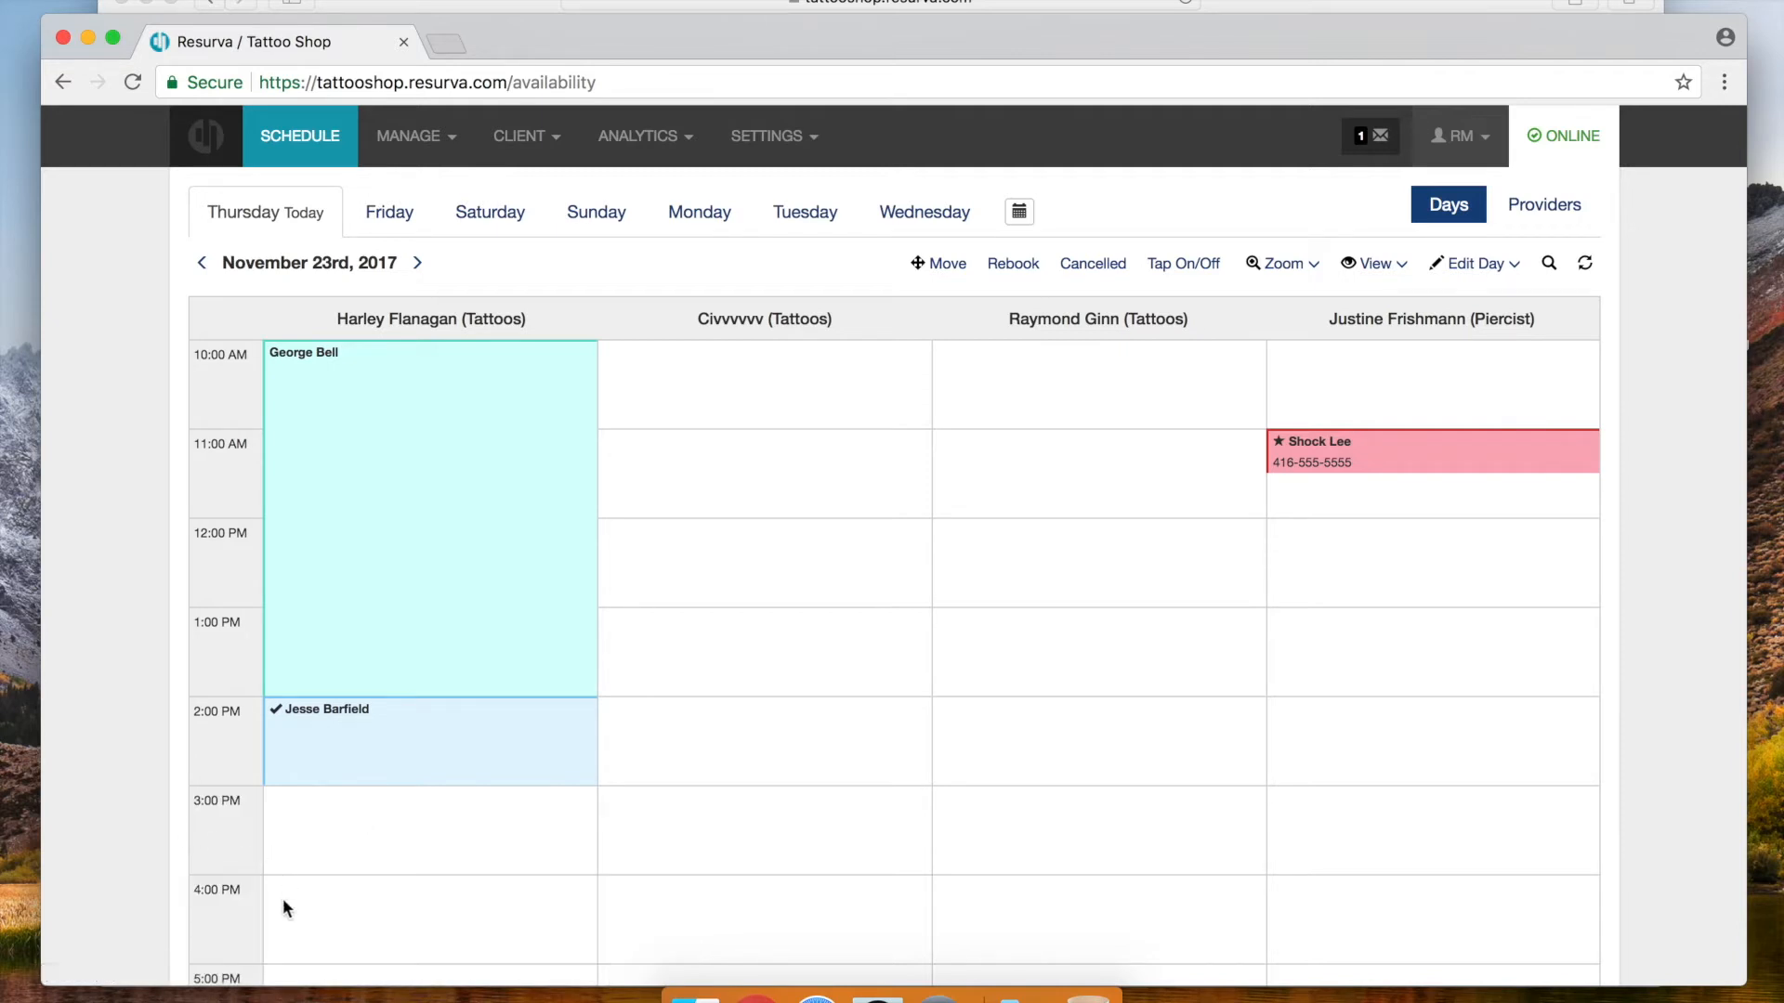
click(343, 772)
Apply a 50% discount to the 2:00 PM consultation
click(409, 941)
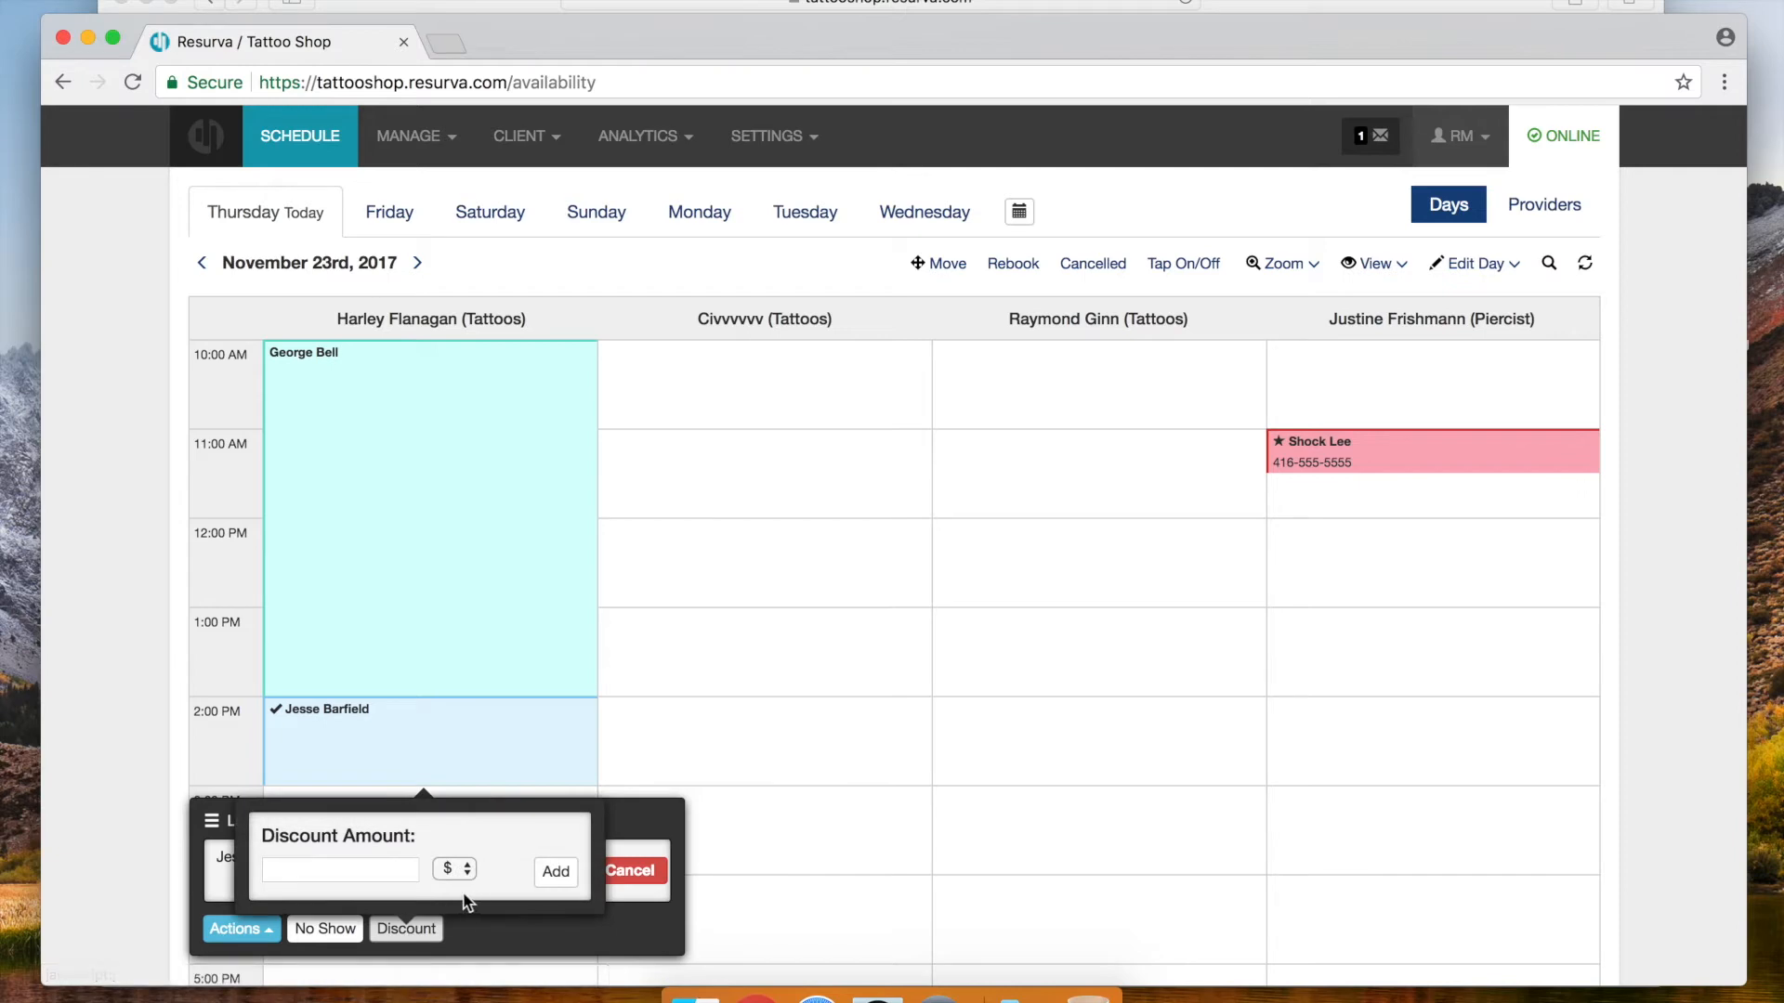
click(450, 871)
click(453, 887)
text(50)
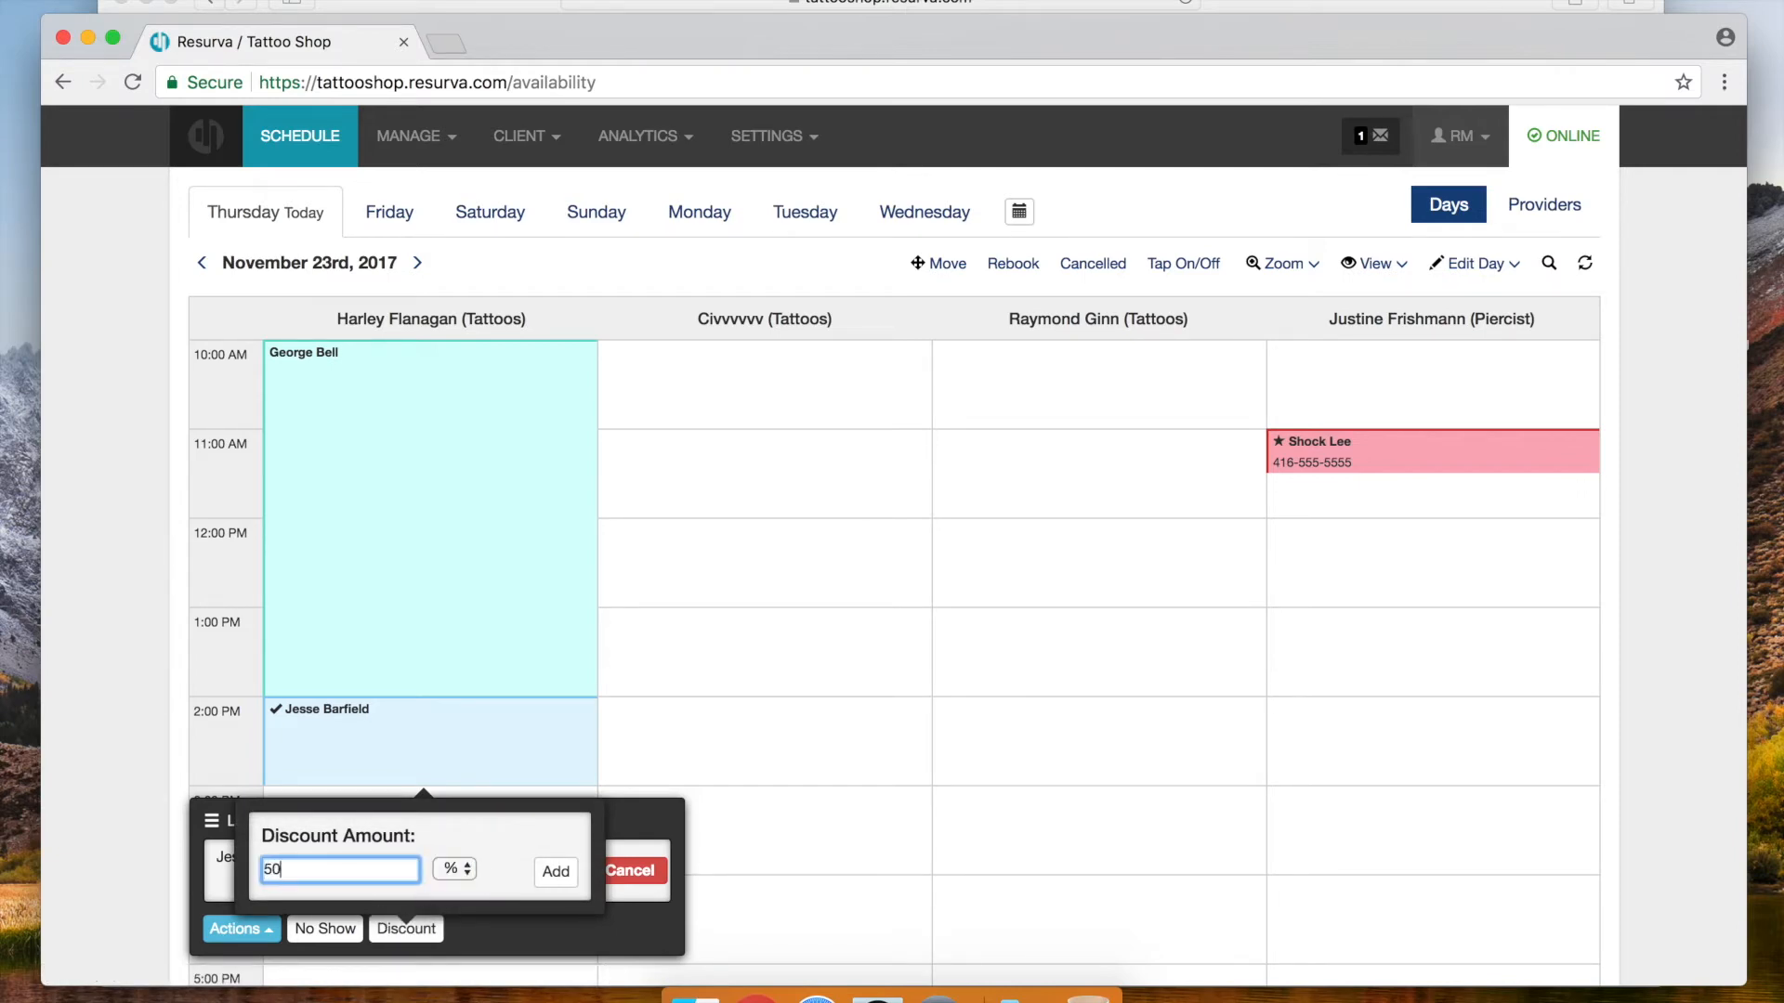
click(558, 873)
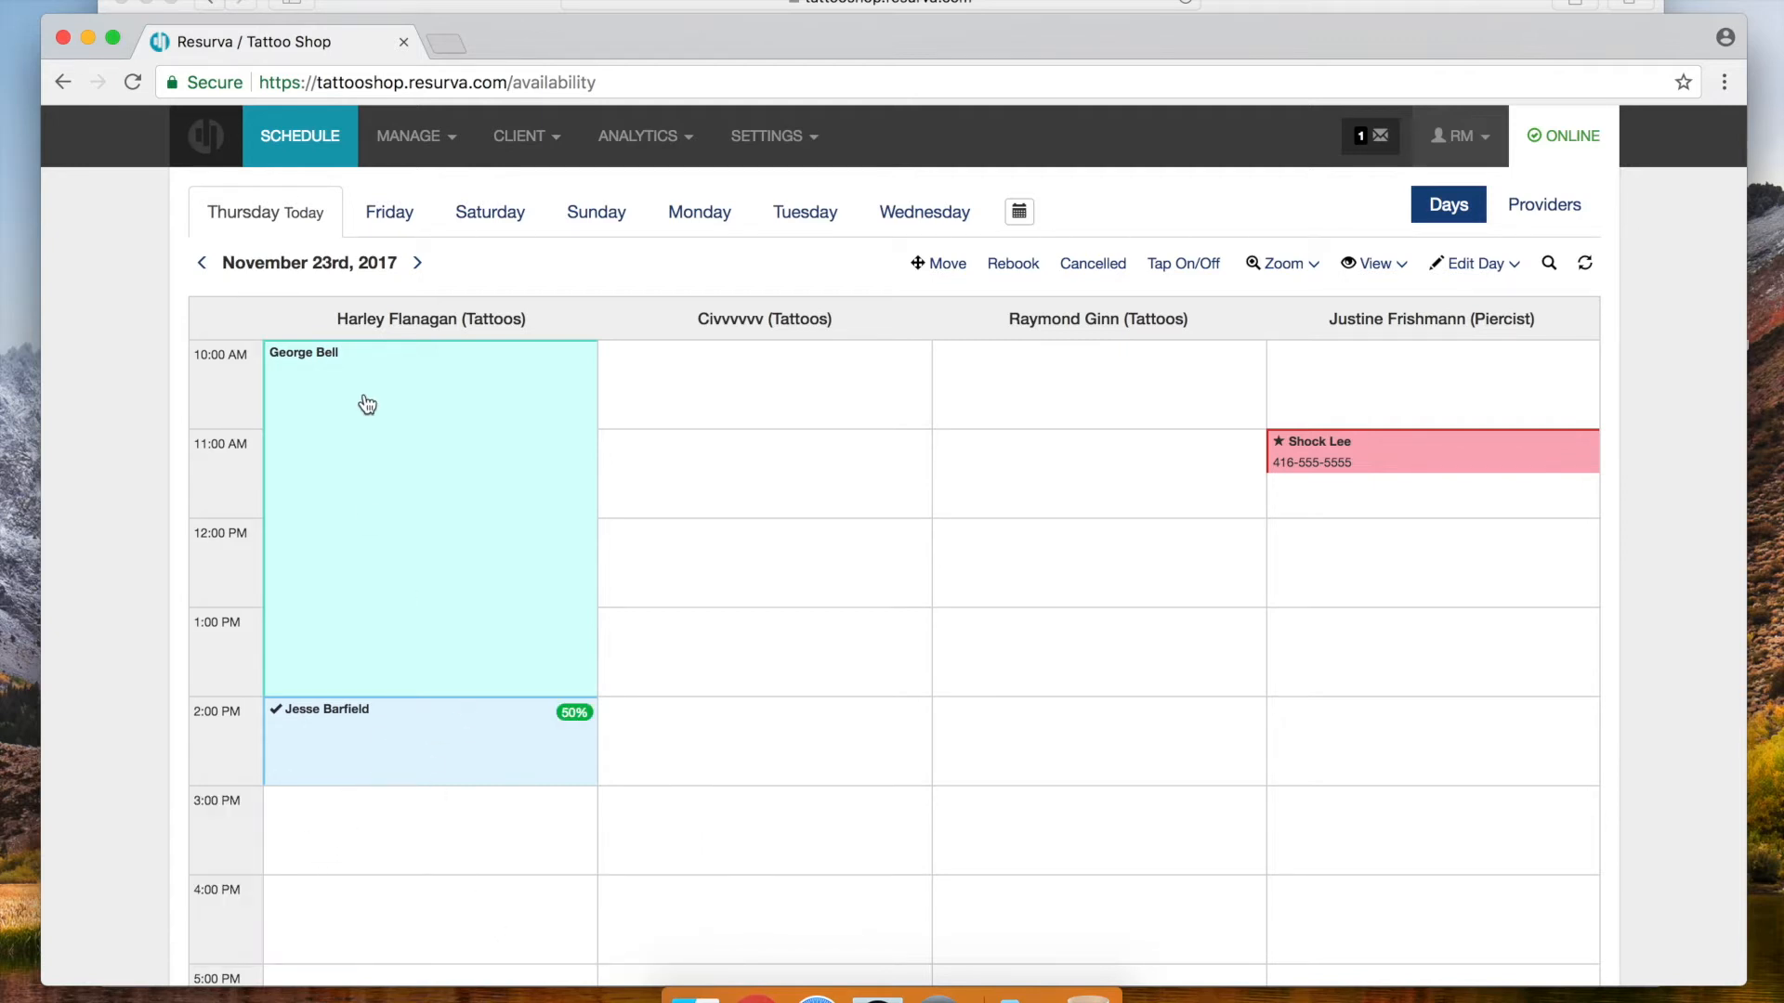
Give the 10 AM tattoo session a 50% discount
click(414, 525)
click(408, 841)
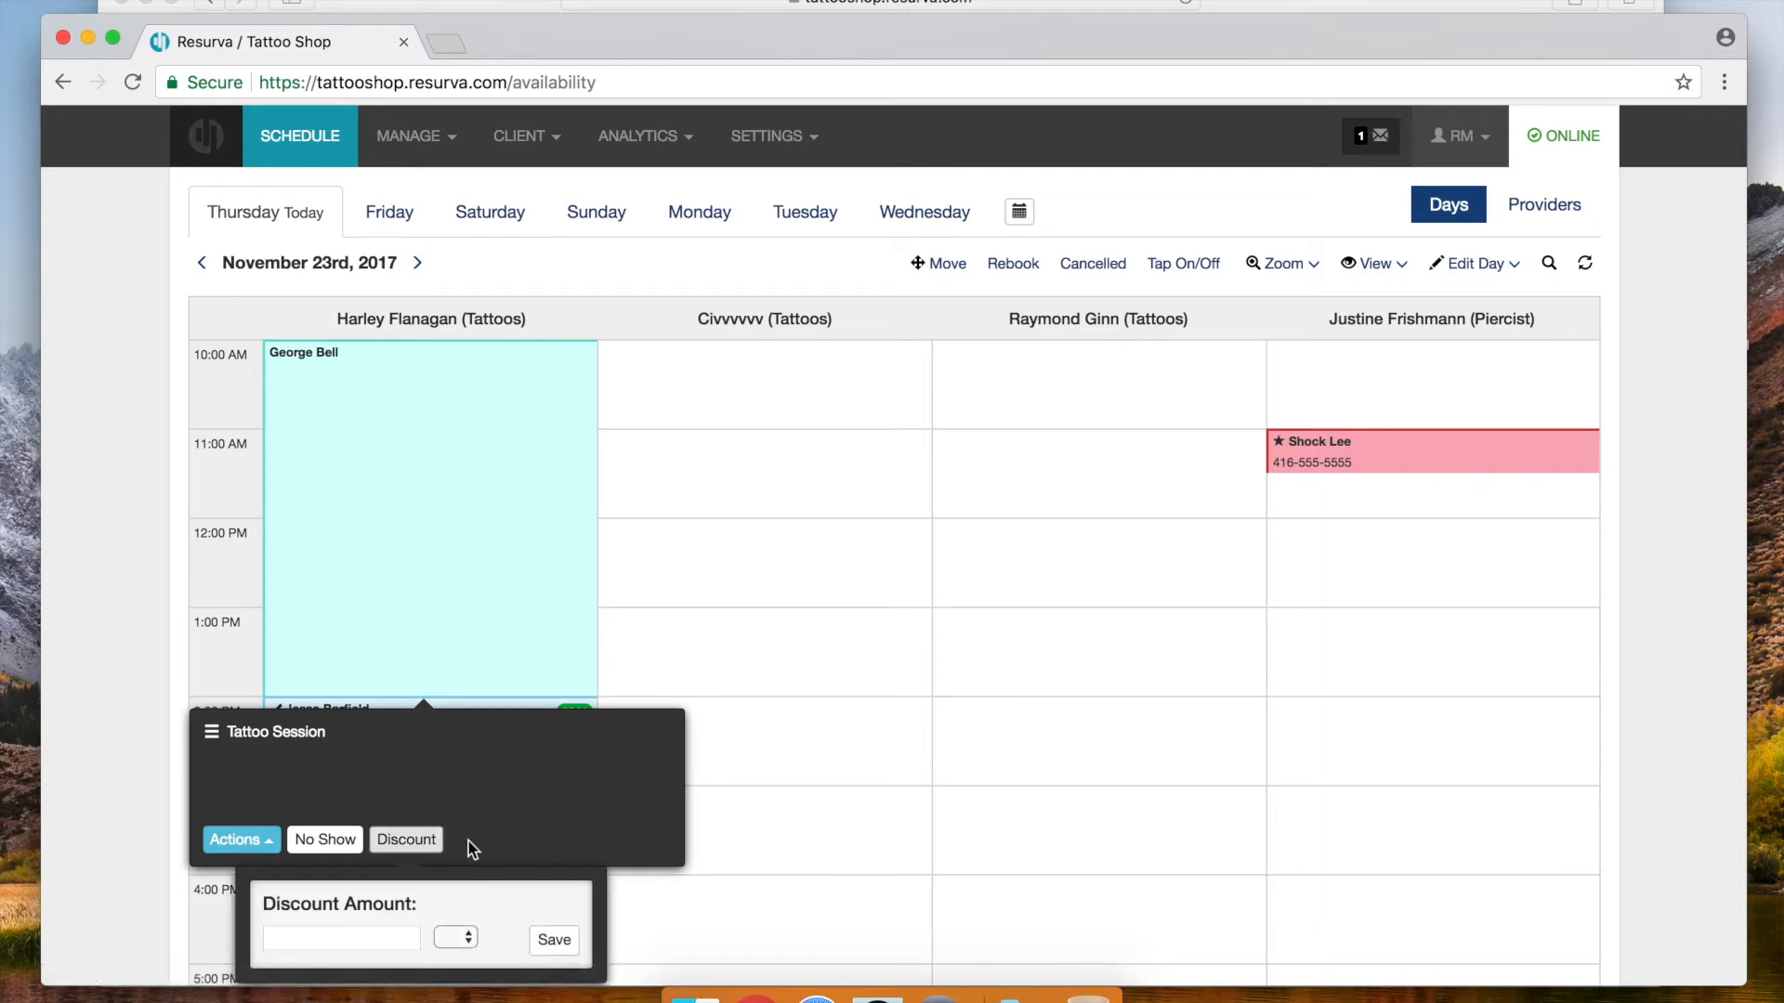
click(349, 939)
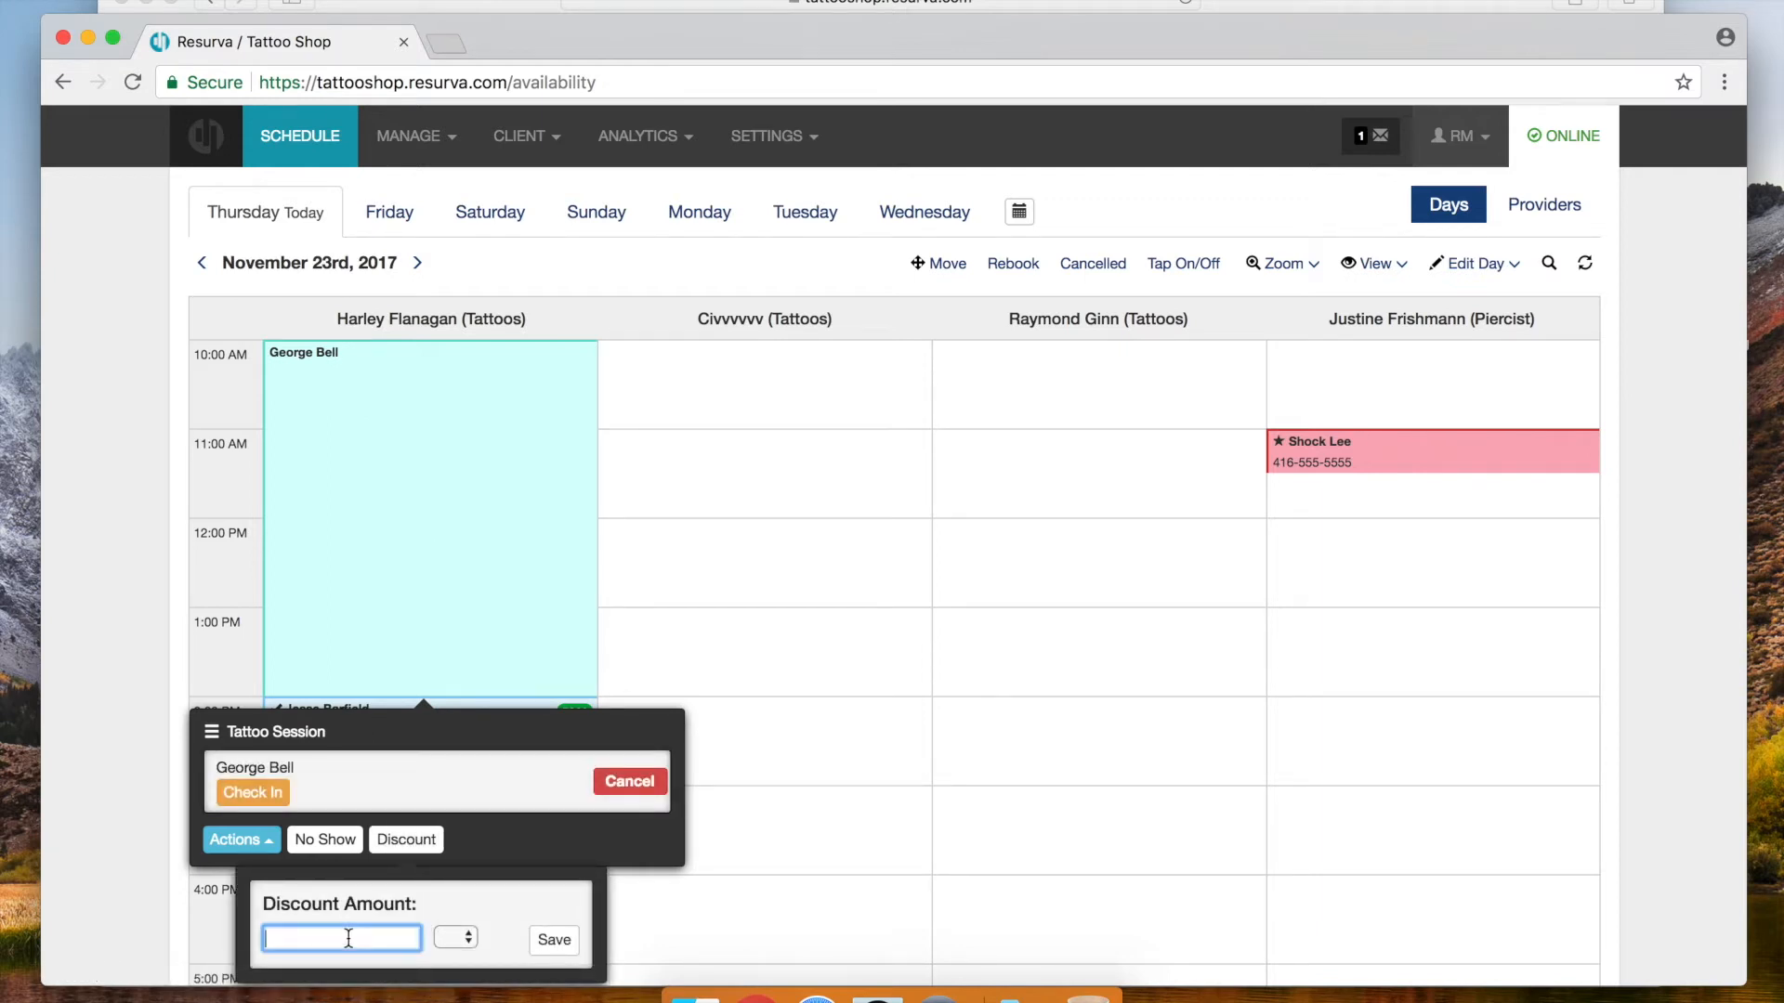
text(50)
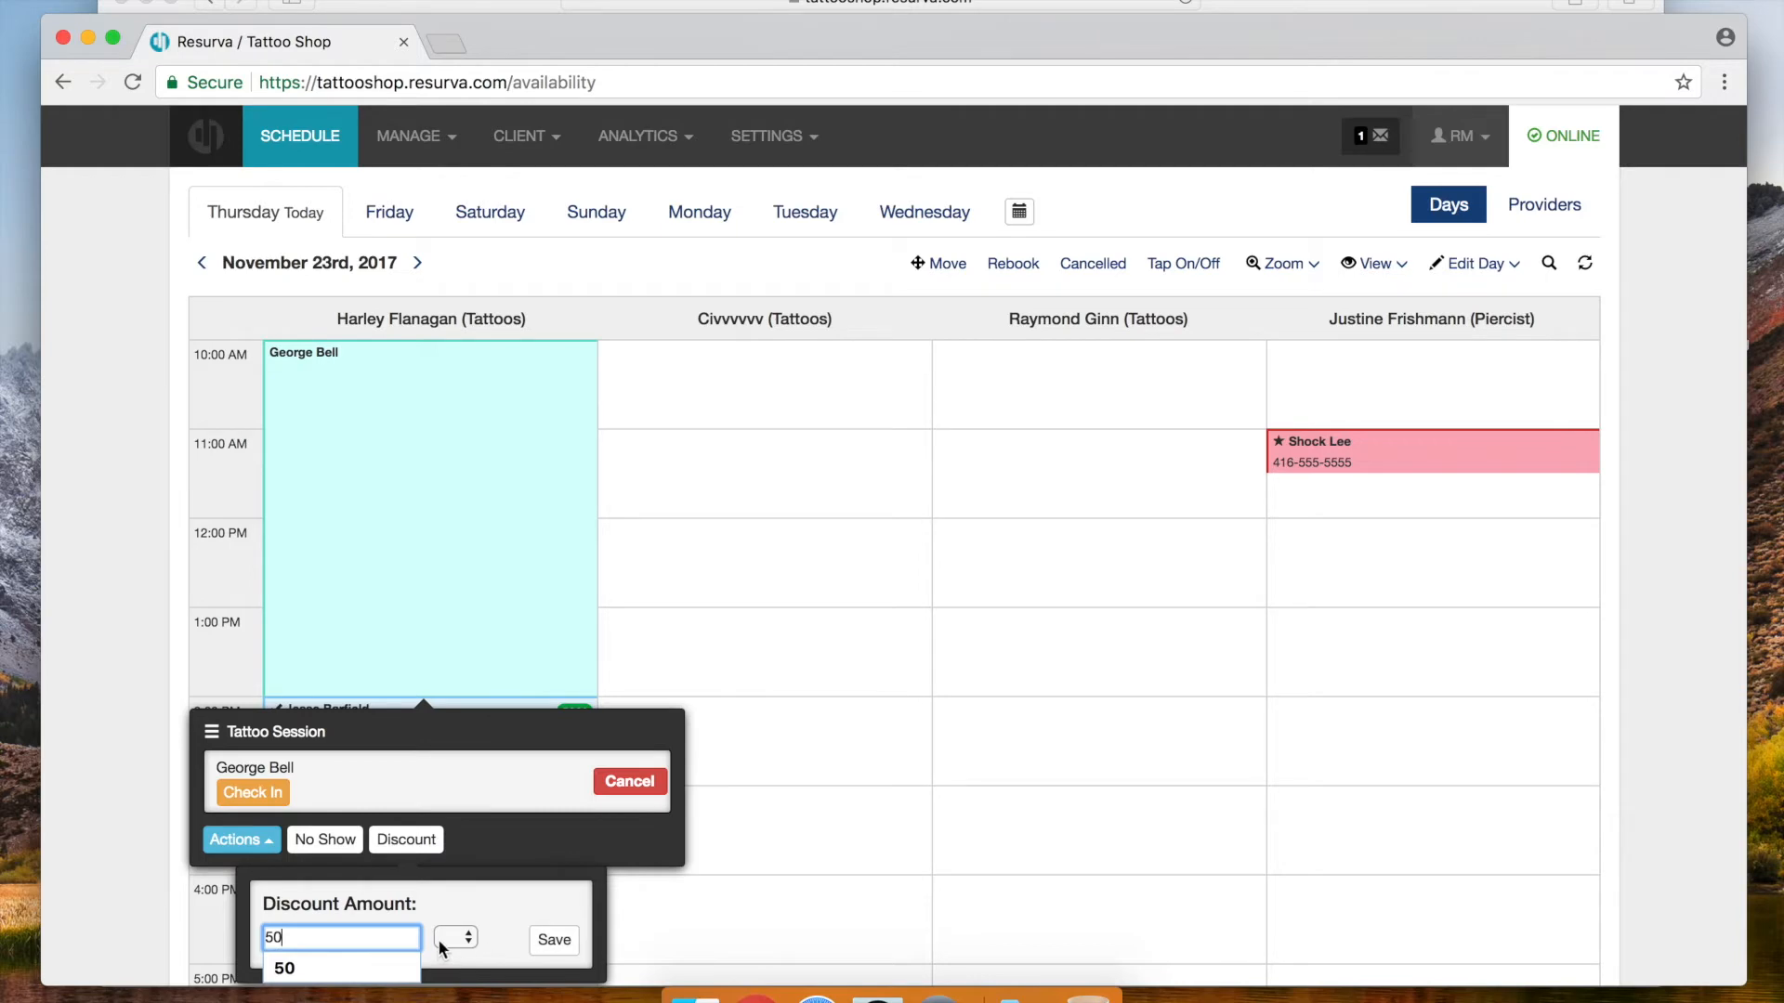
click(455, 937)
click(456, 957)
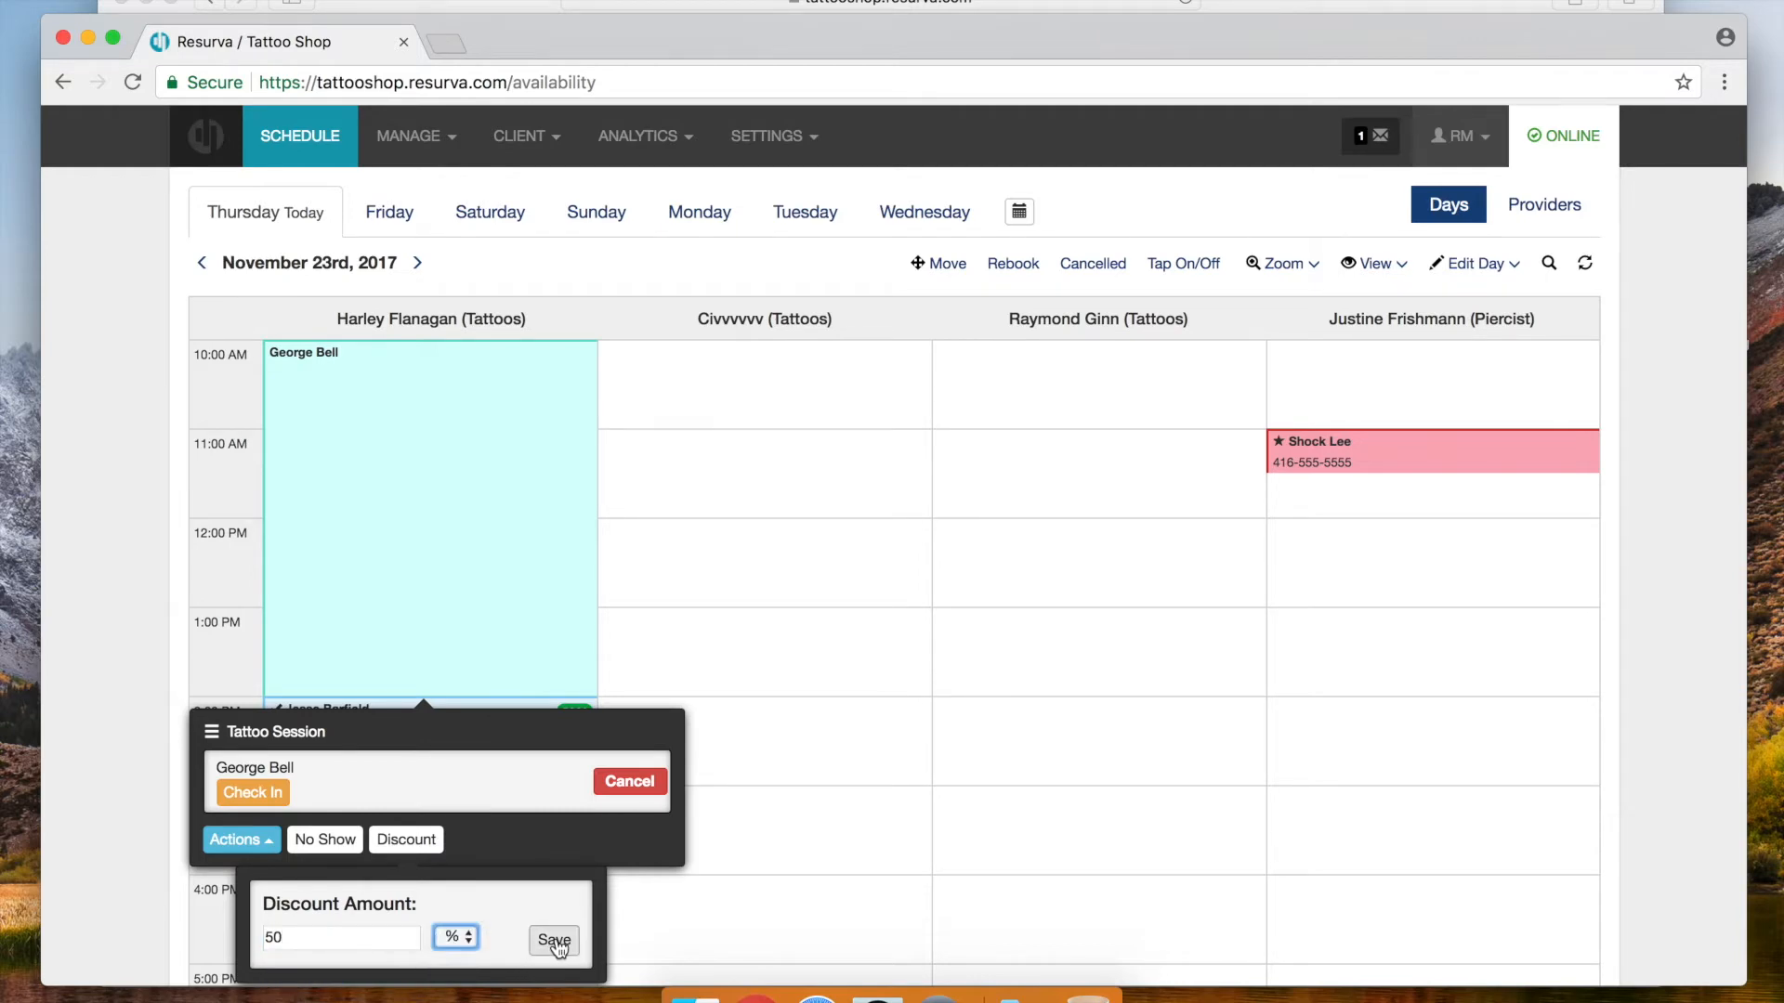
click(554, 941)
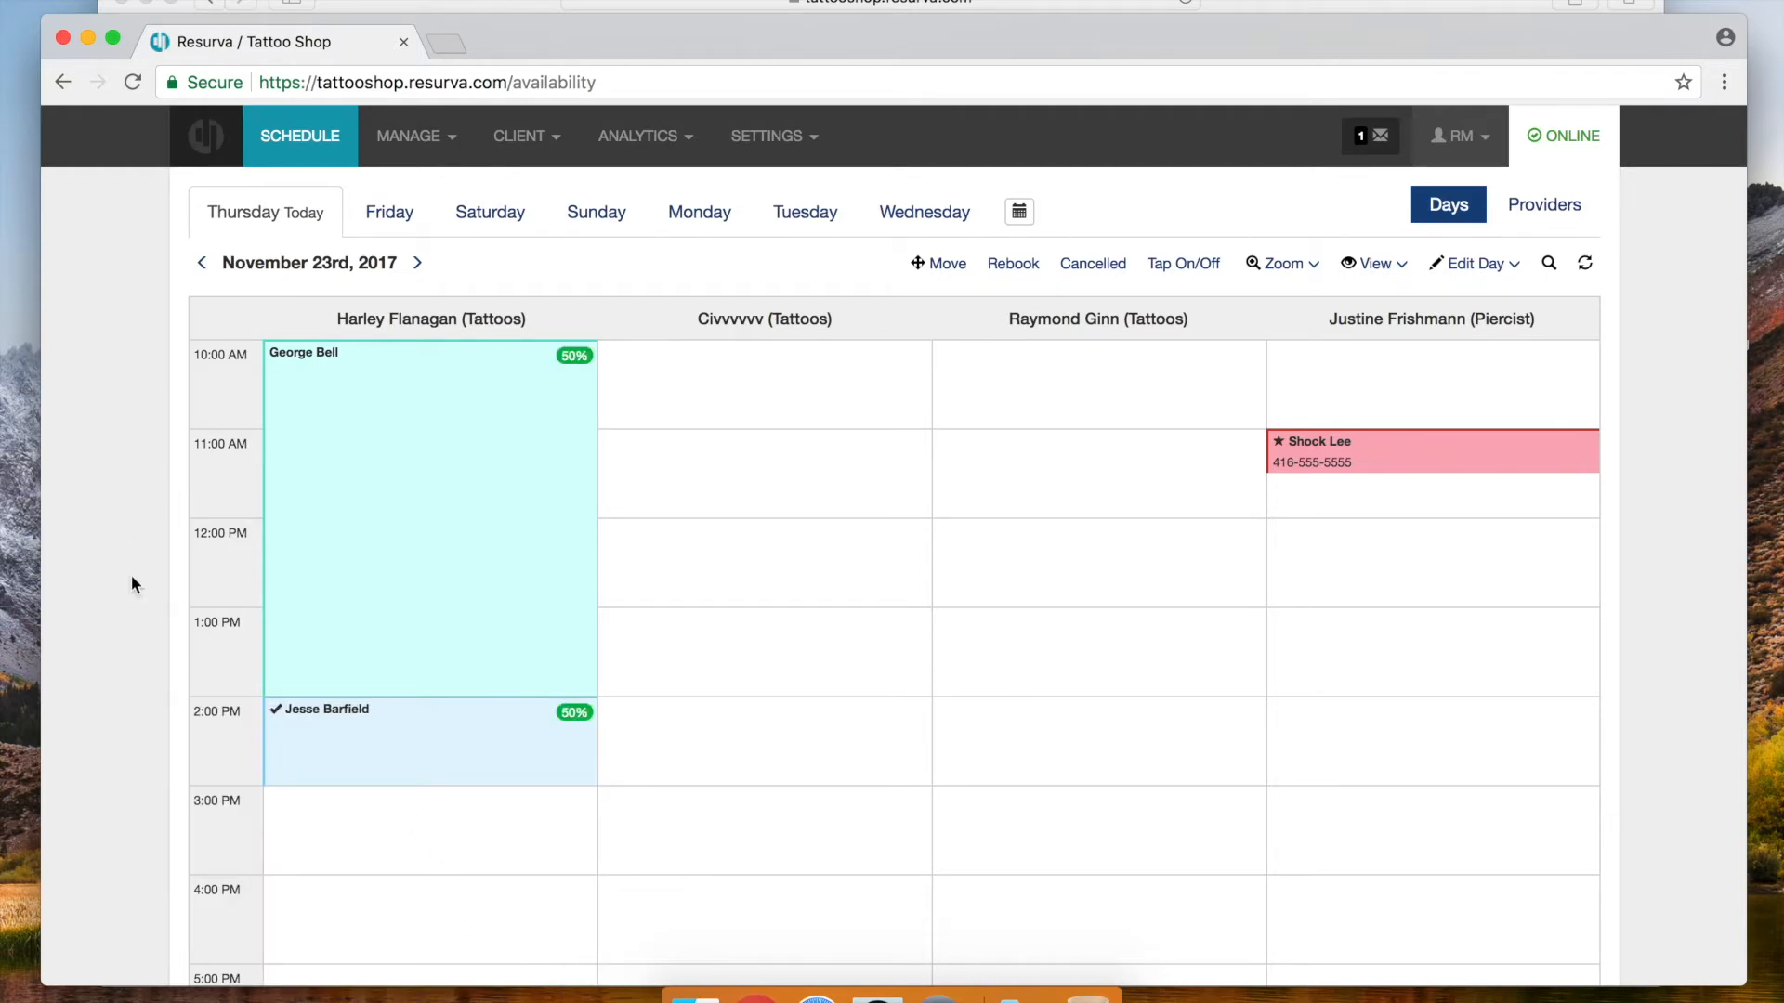
Mark the 2 PM consultation as a no-show, then undo the no-show
scroll(338, 605, down, 2)
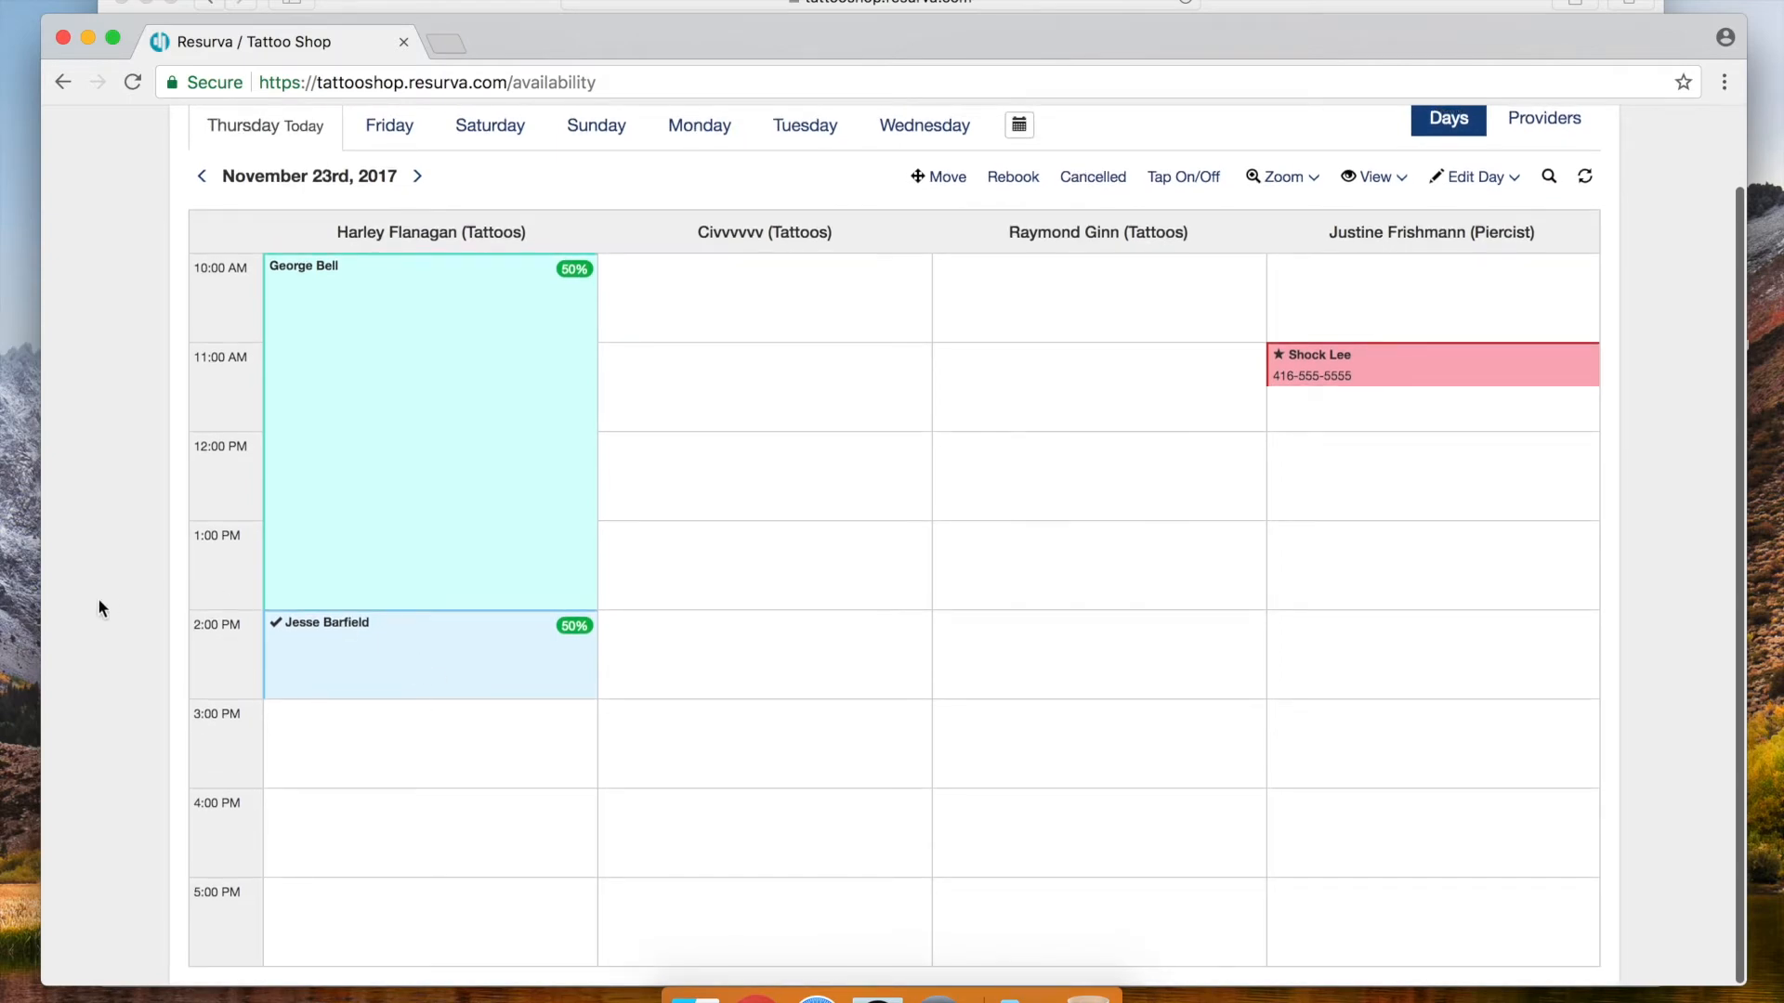
click(393, 695)
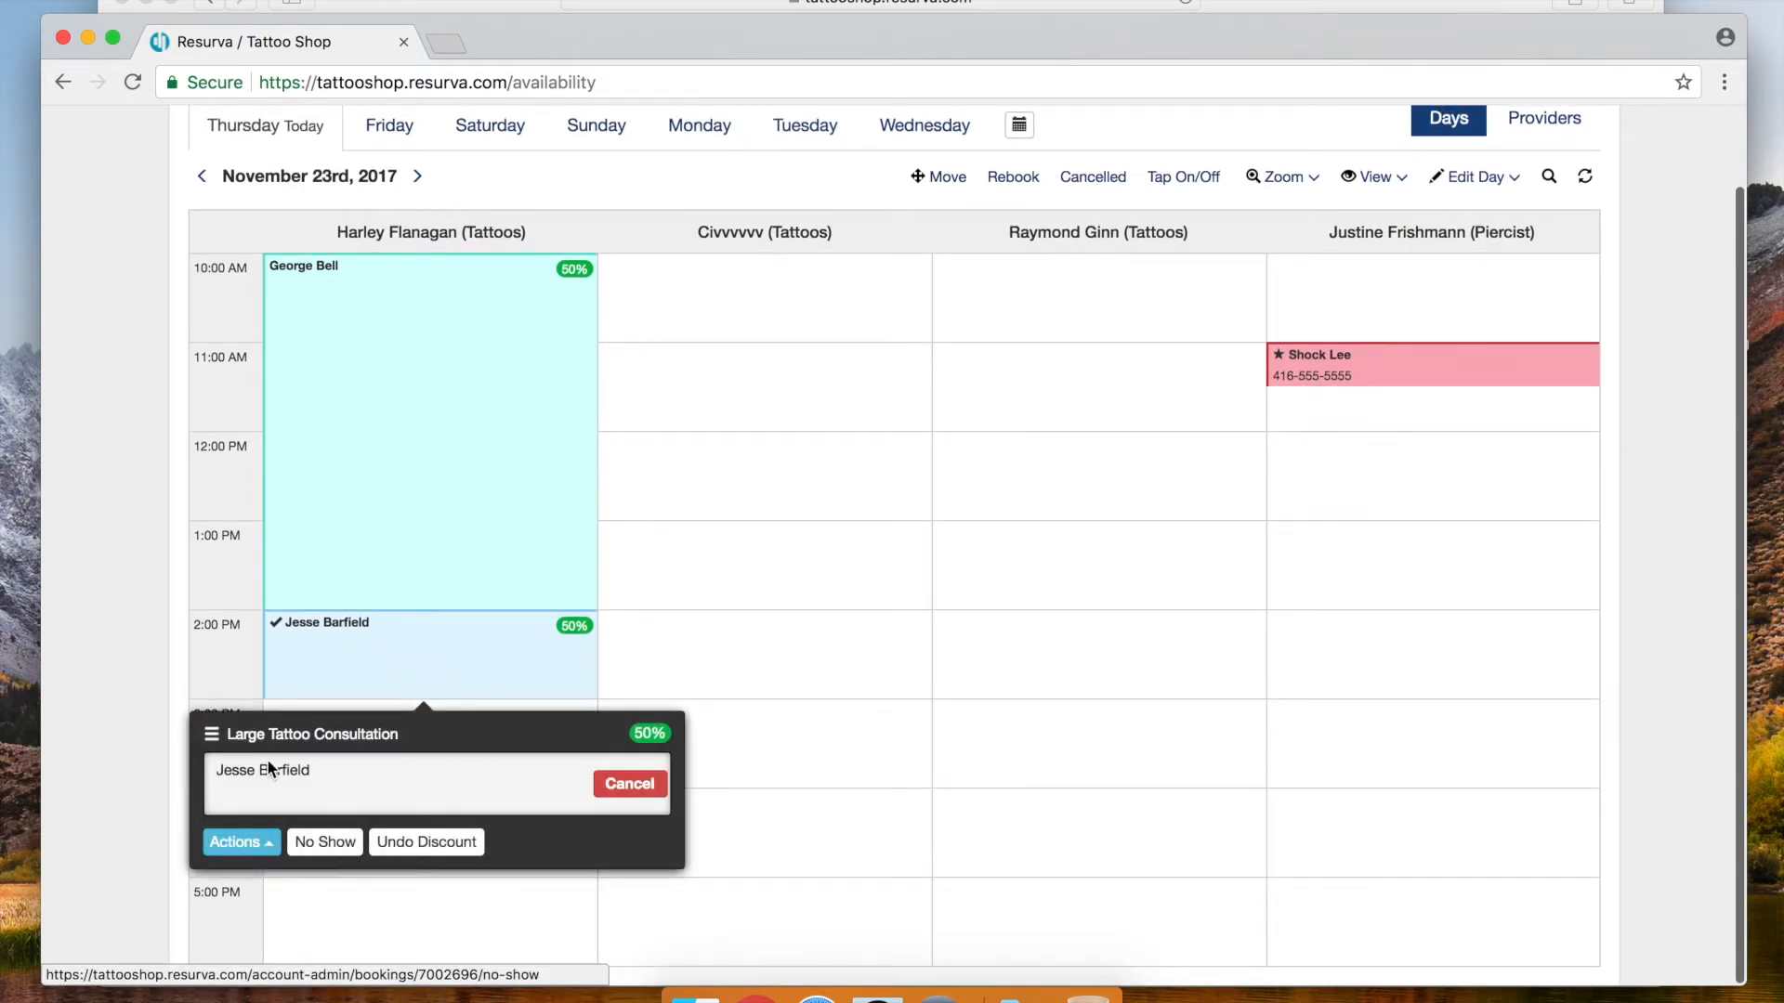
click(334, 844)
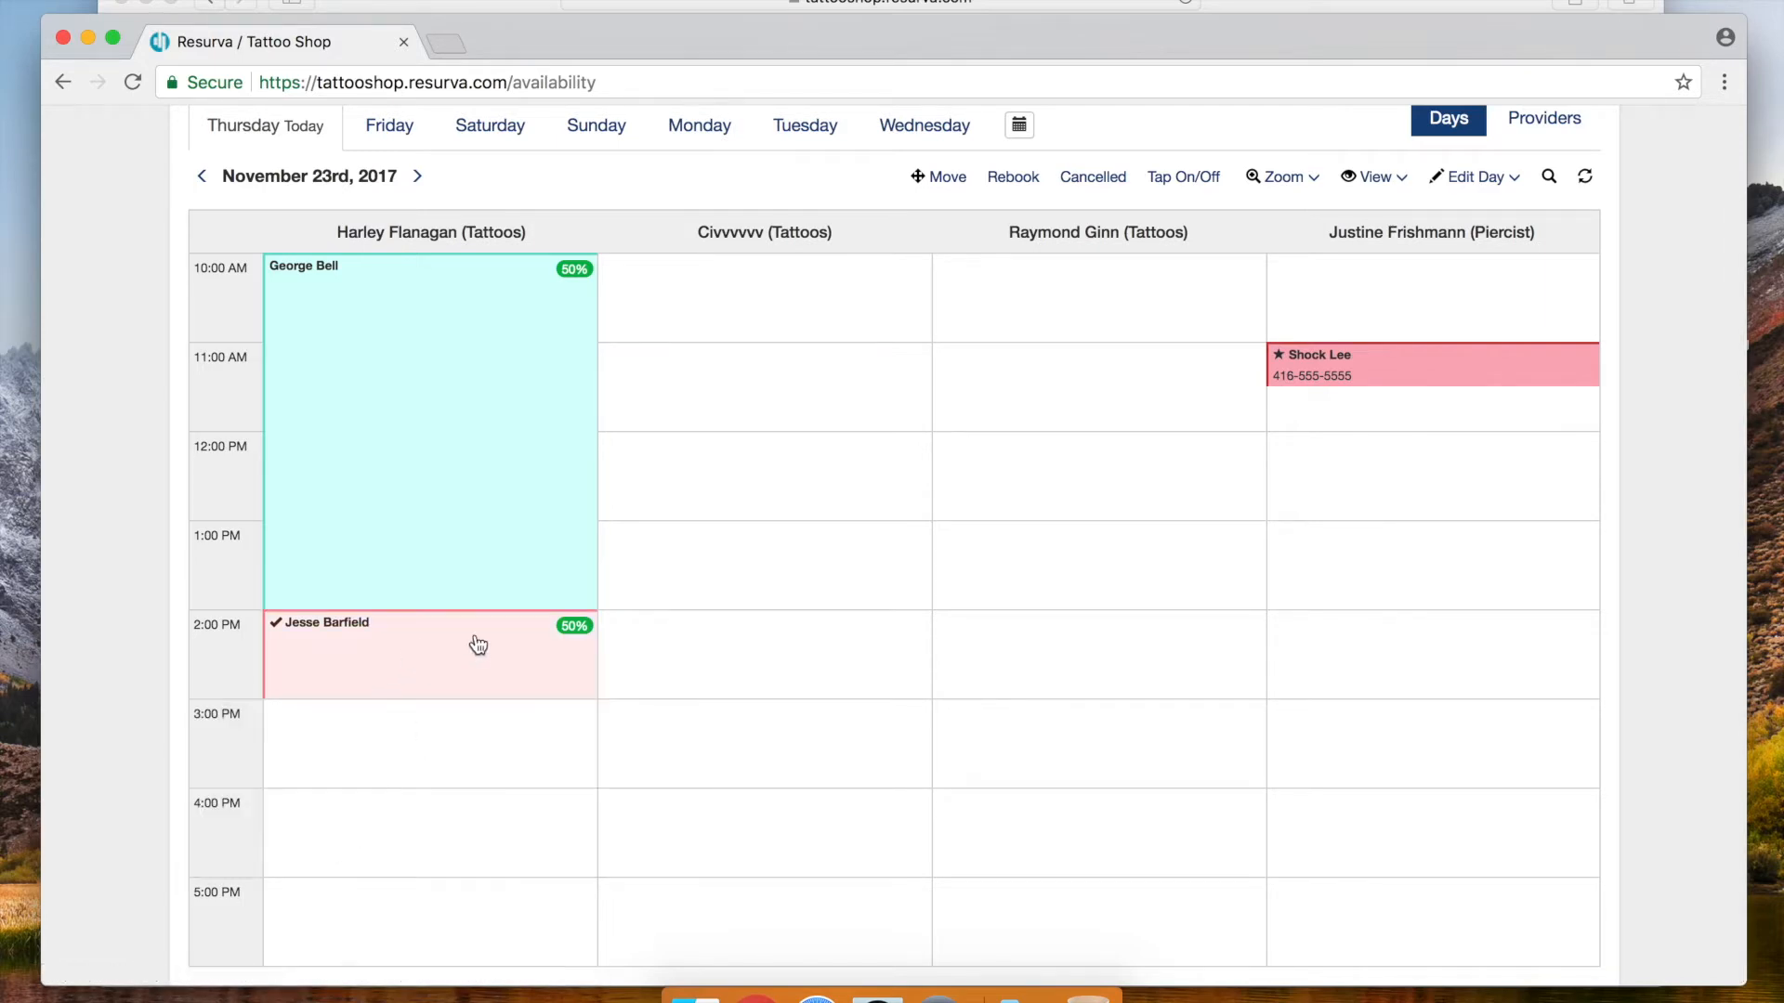
click(364, 654)
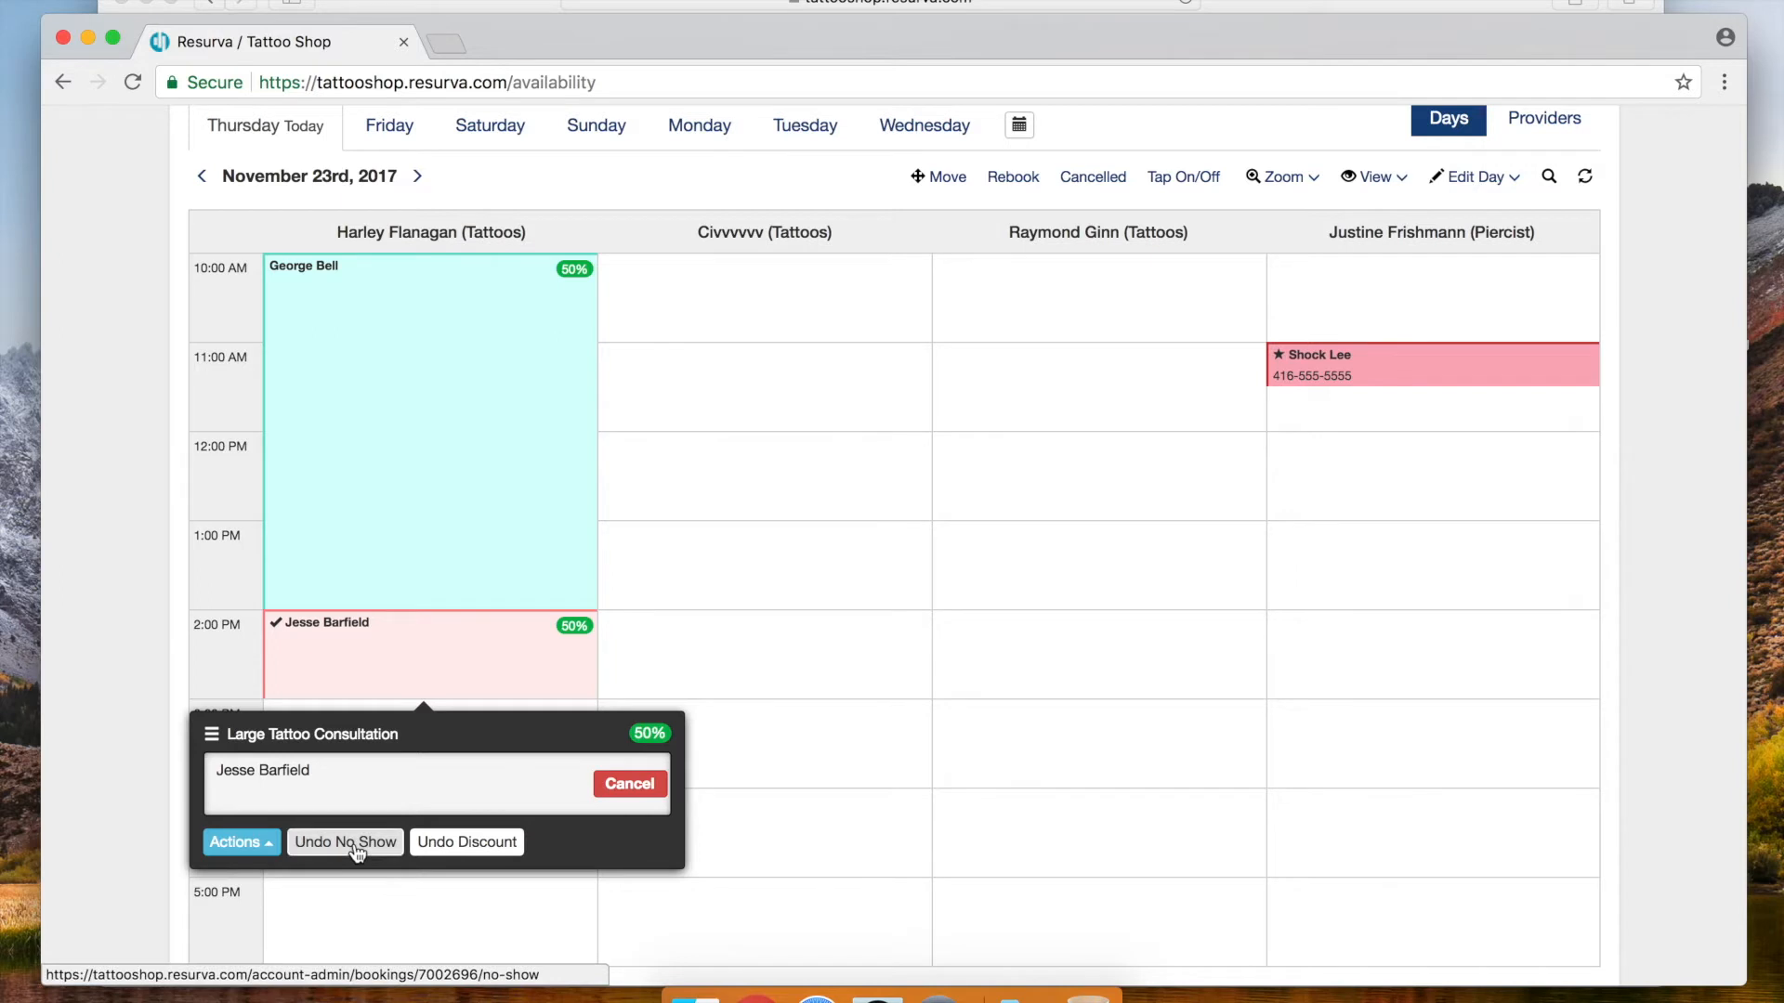
click(356, 845)
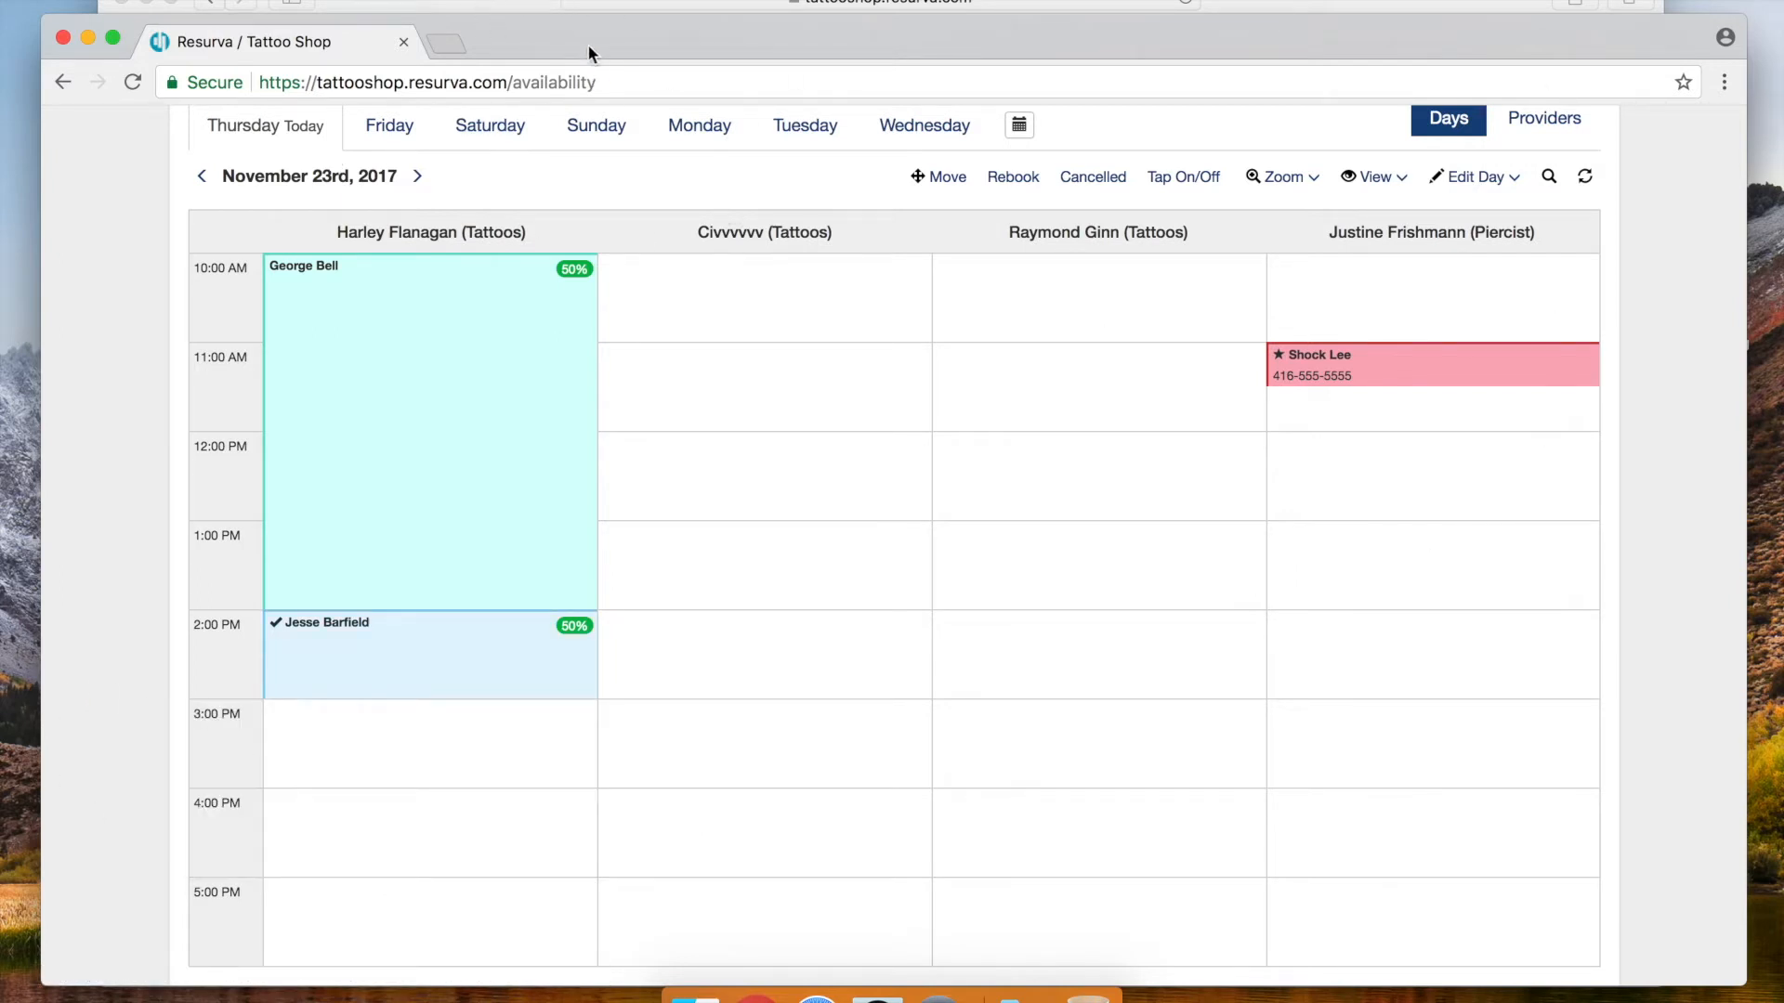
scroll(905, 192, up, 2)
Go to App Settings and look through the Private Booking and Client sections
mouse_move(762, 141)
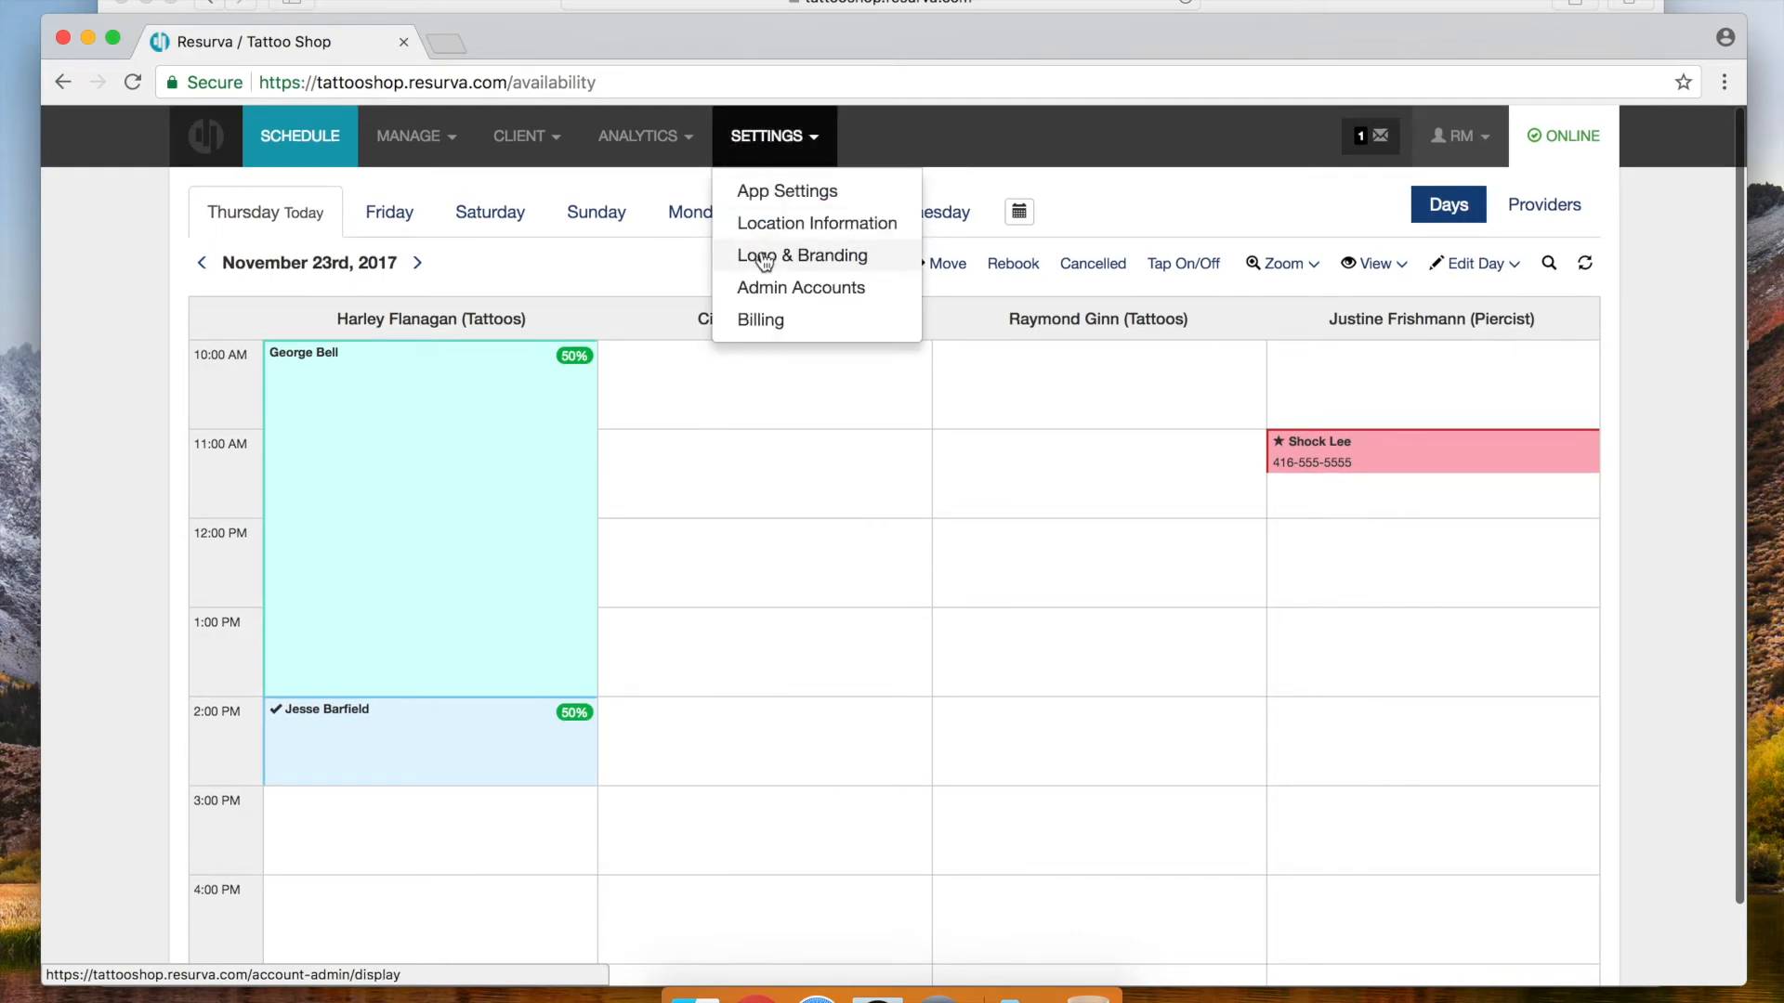
click(789, 192)
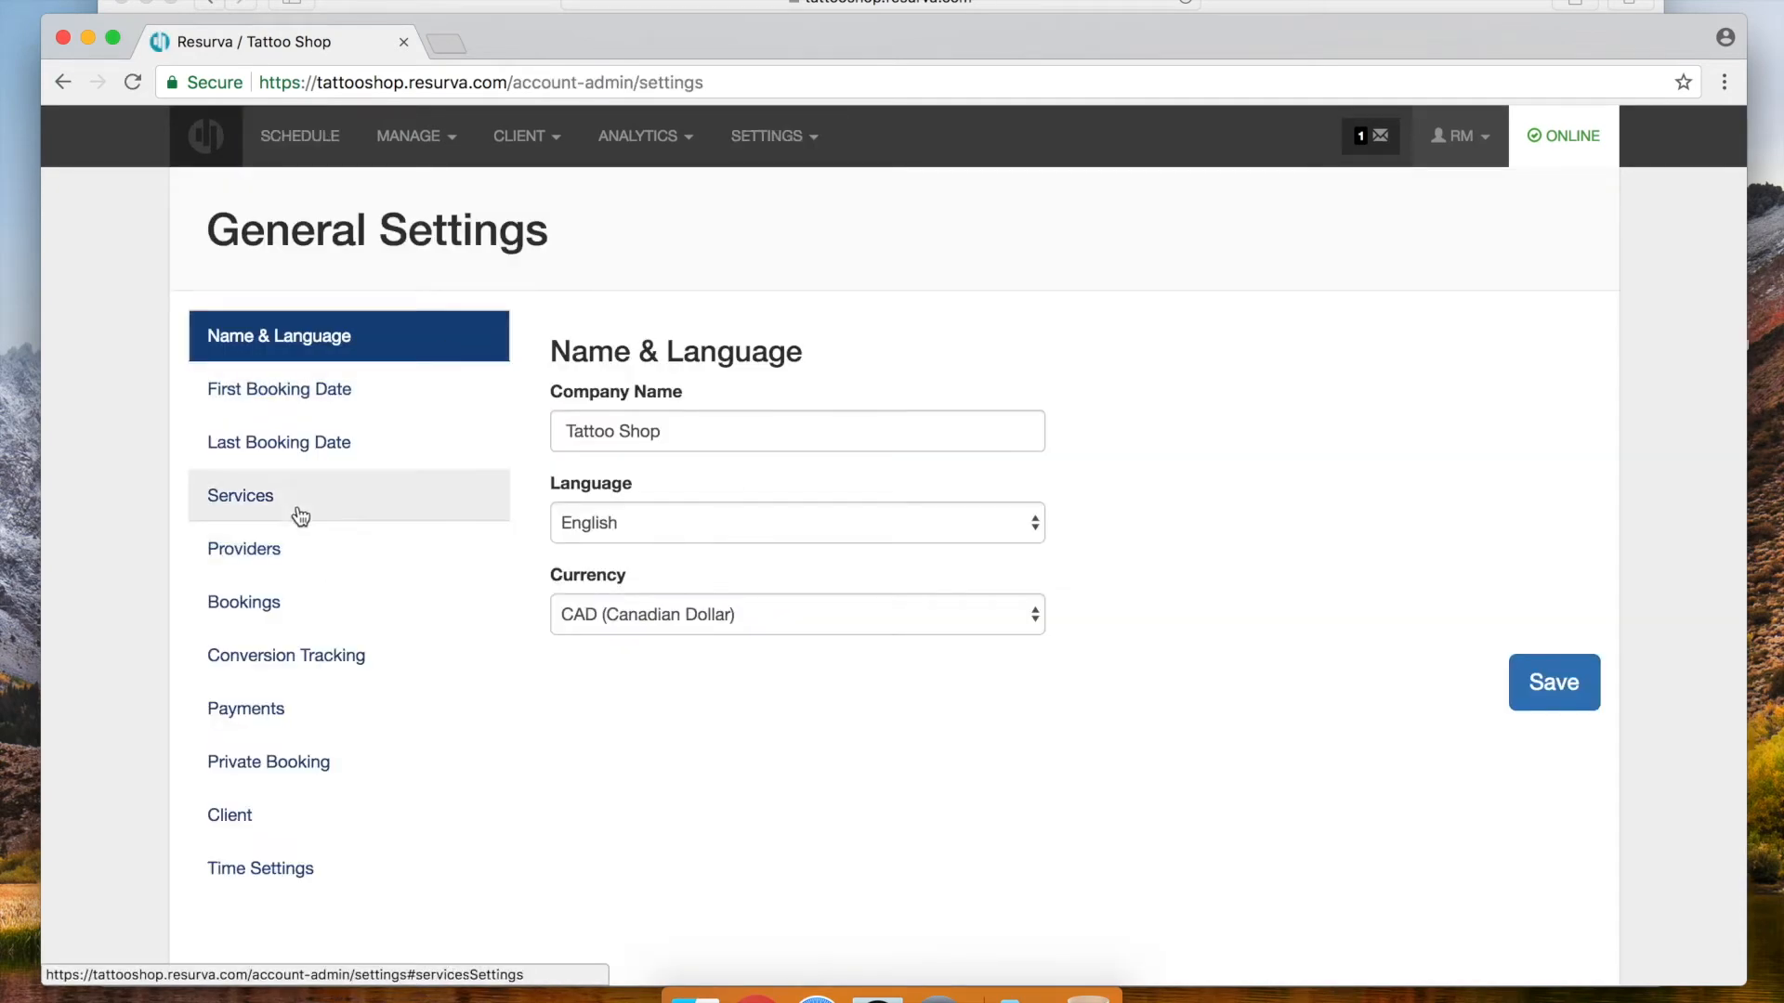
click(267, 771)
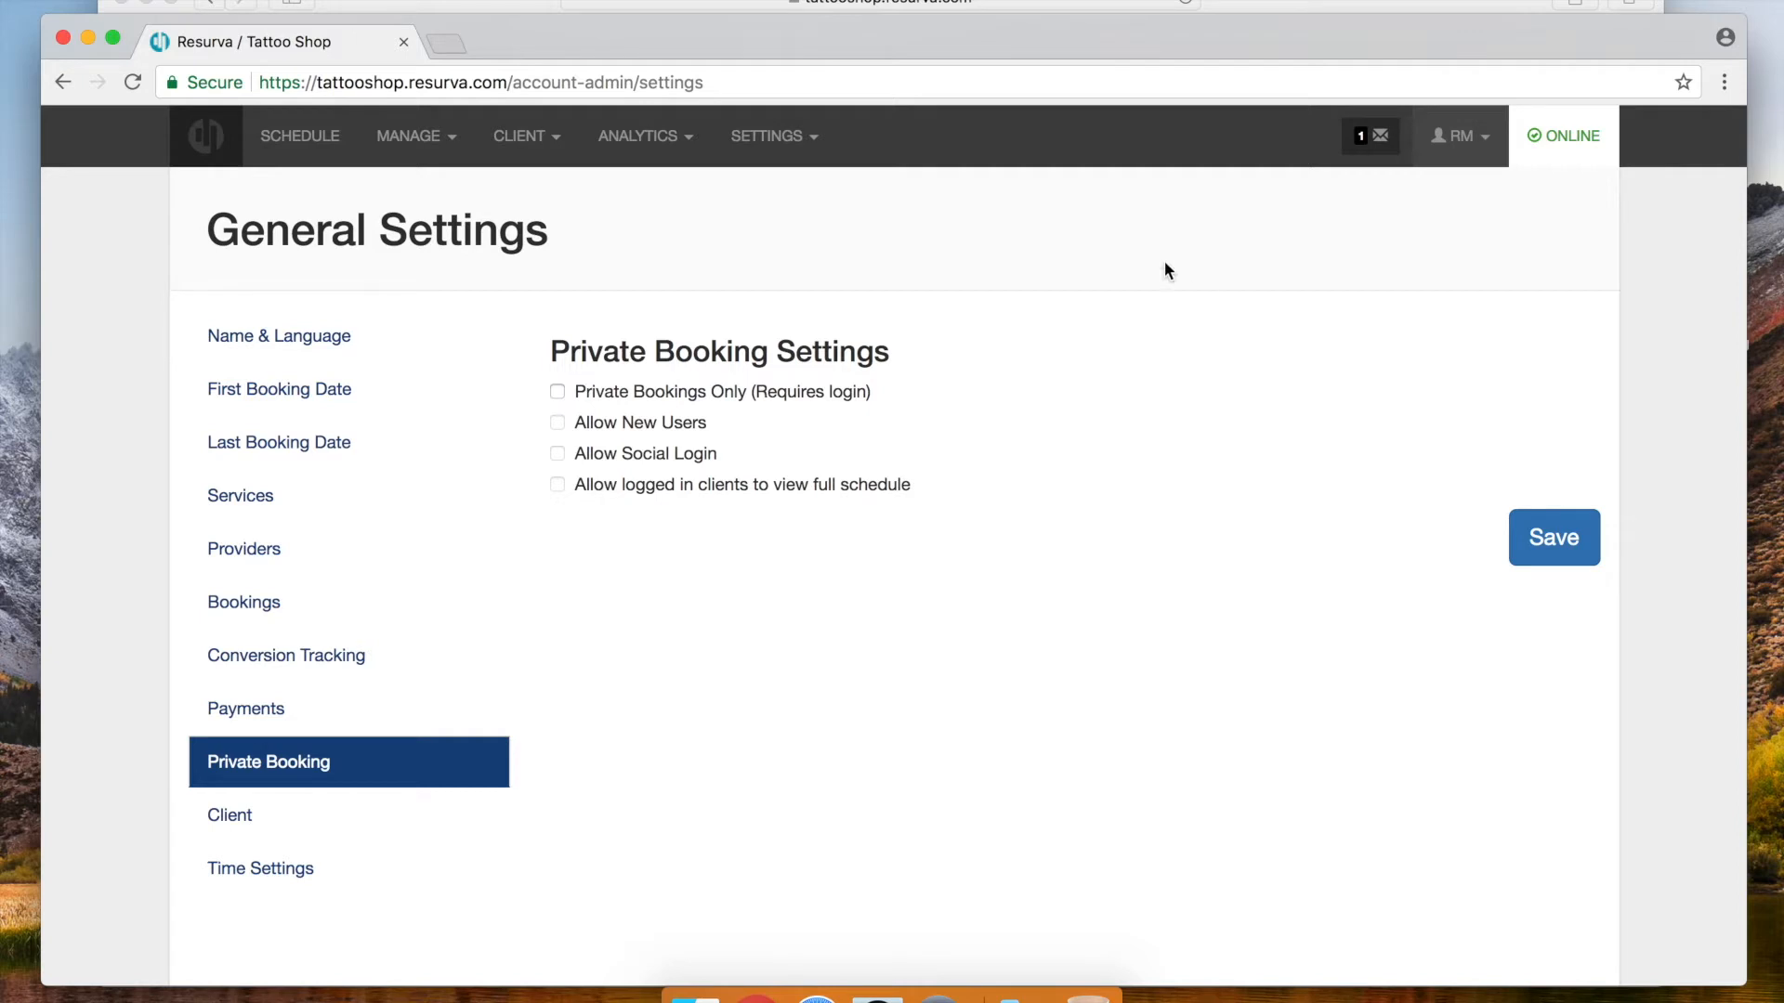
click(237, 815)
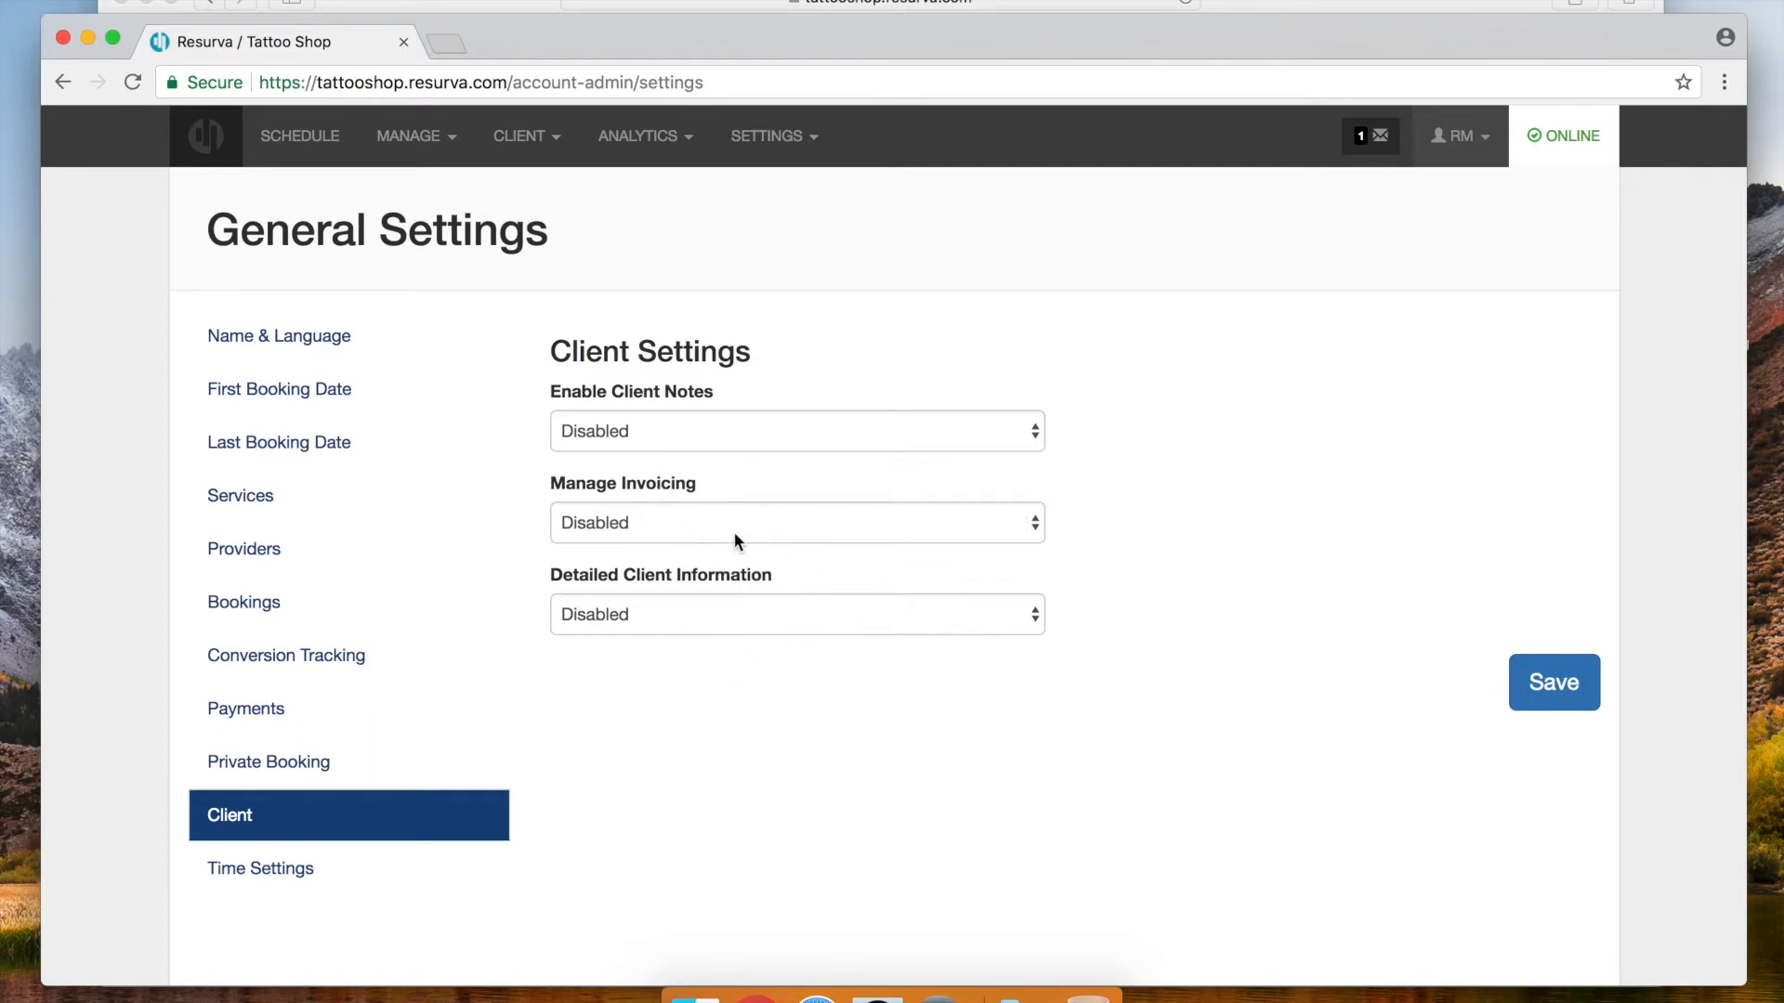
Set Enable Client Notes to Enabled, save, and view Time Settings
click(744, 433)
click(732, 459)
click(1549, 681)
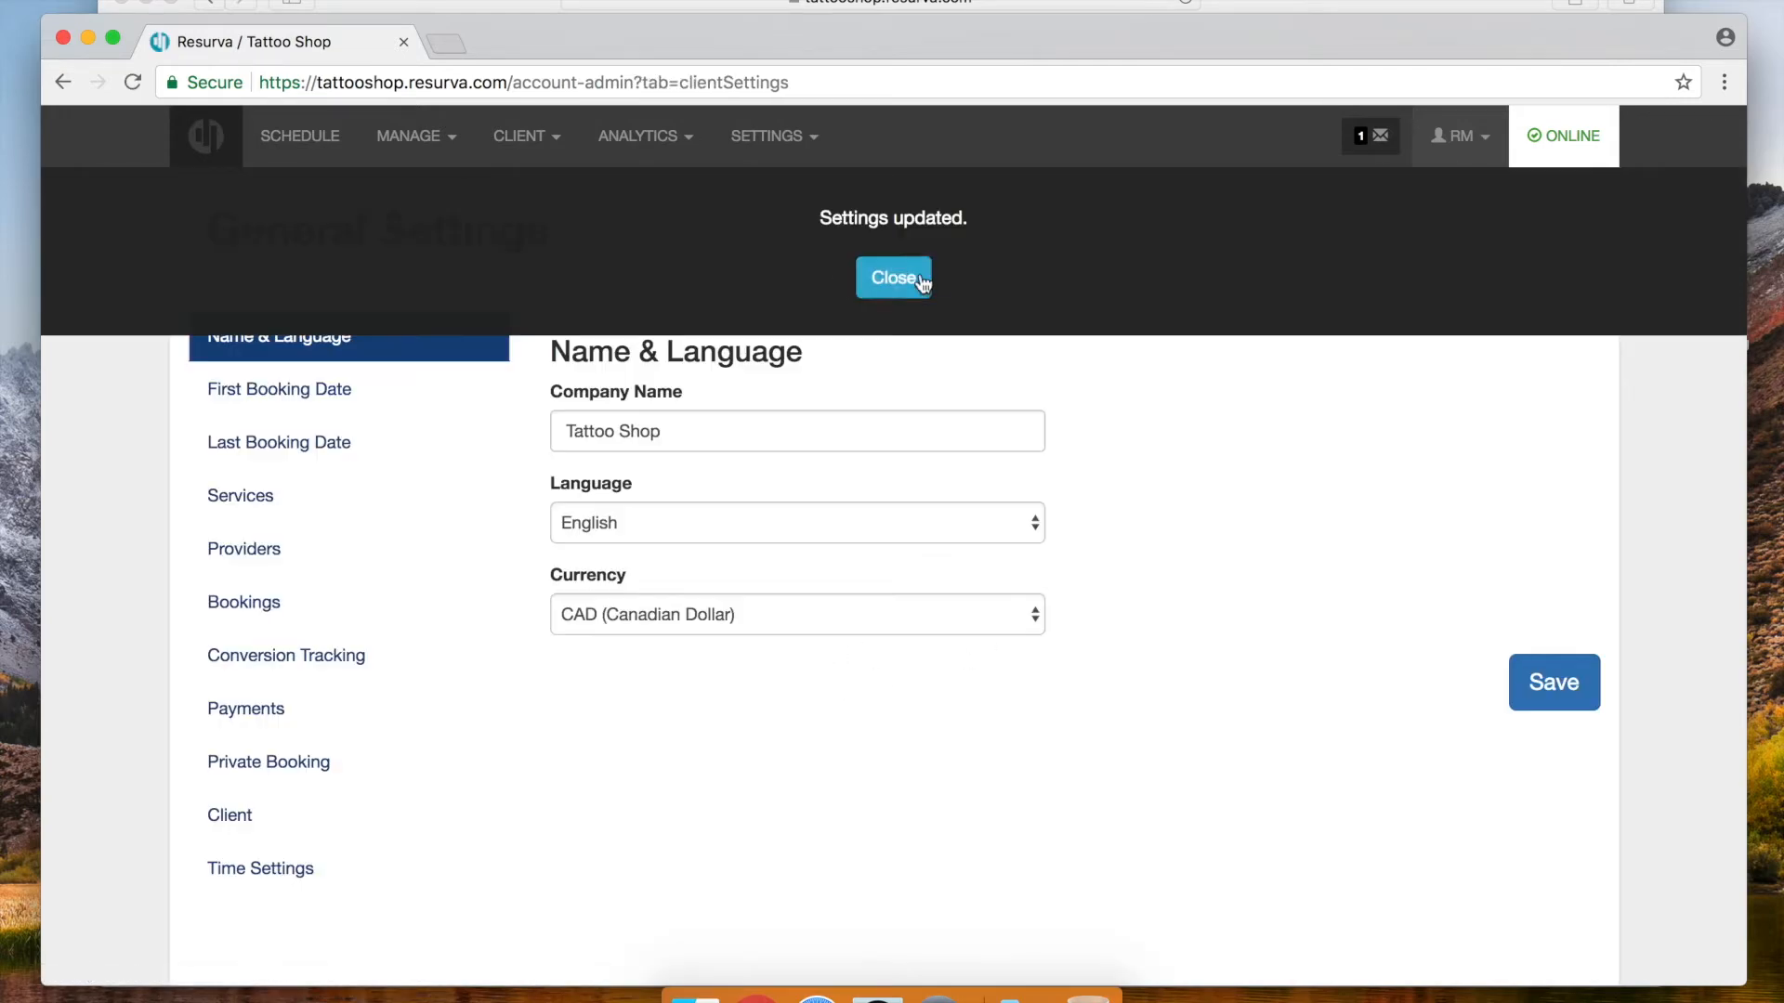
click(895, 278)
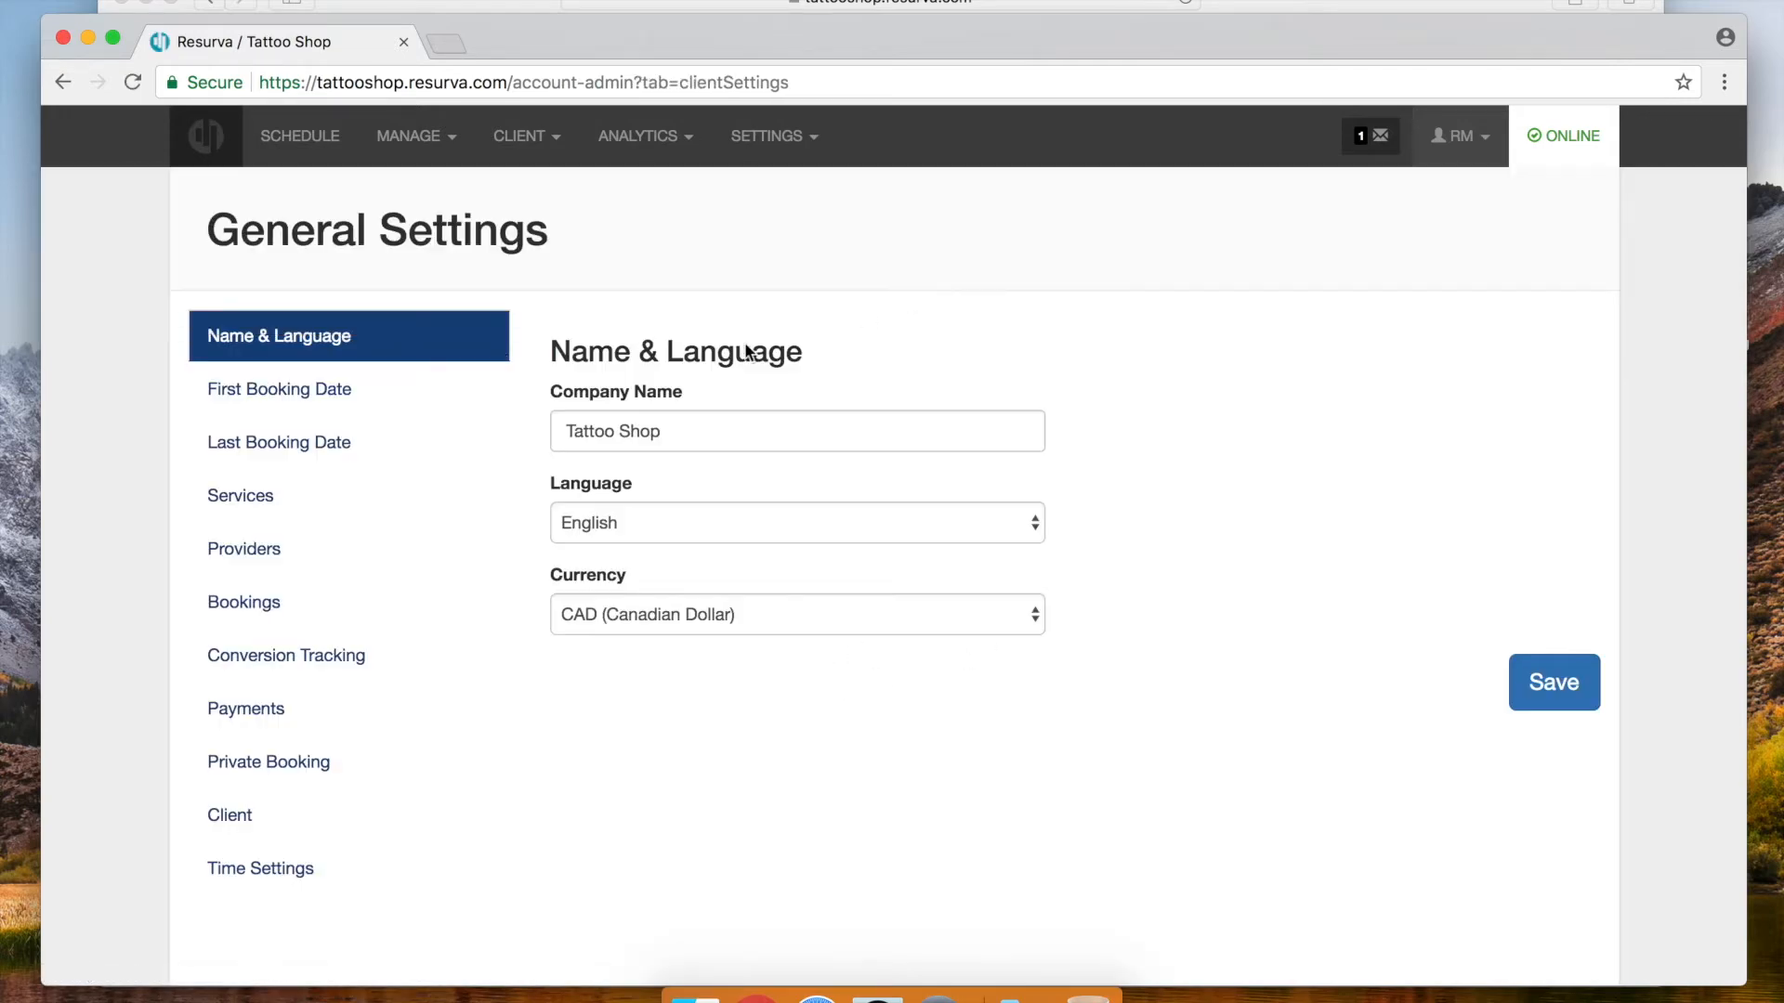
click(261, 874)
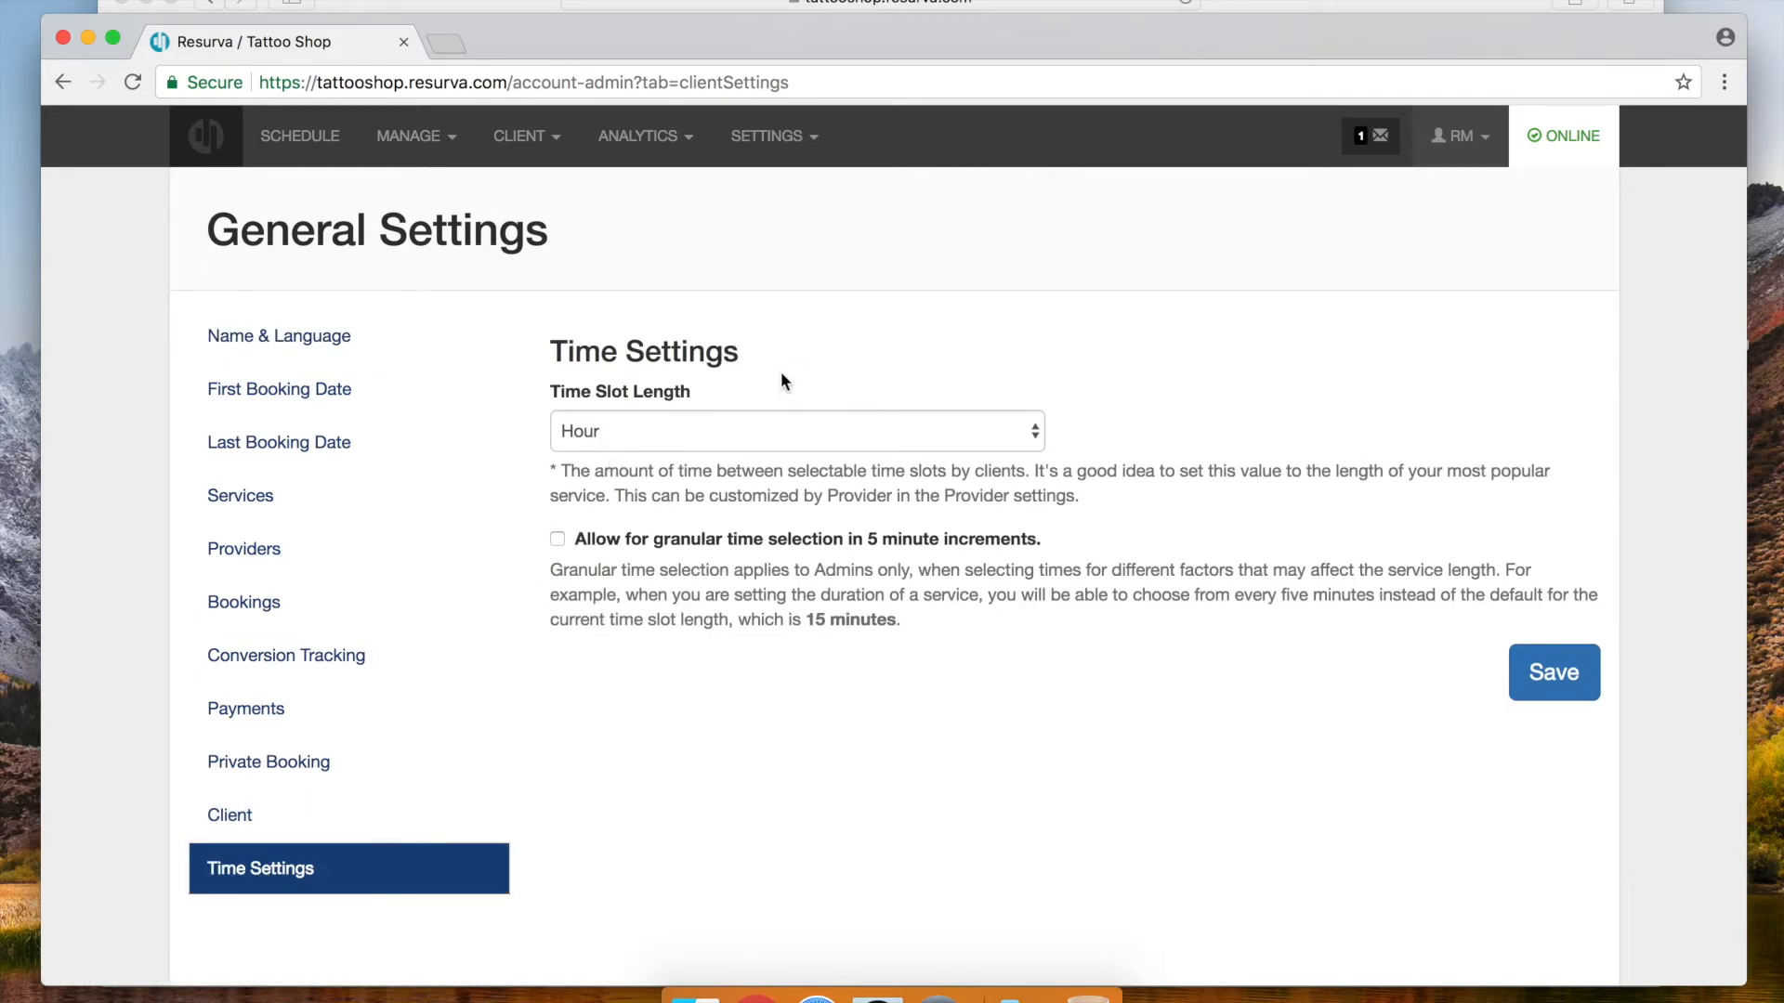
click(844, 427)
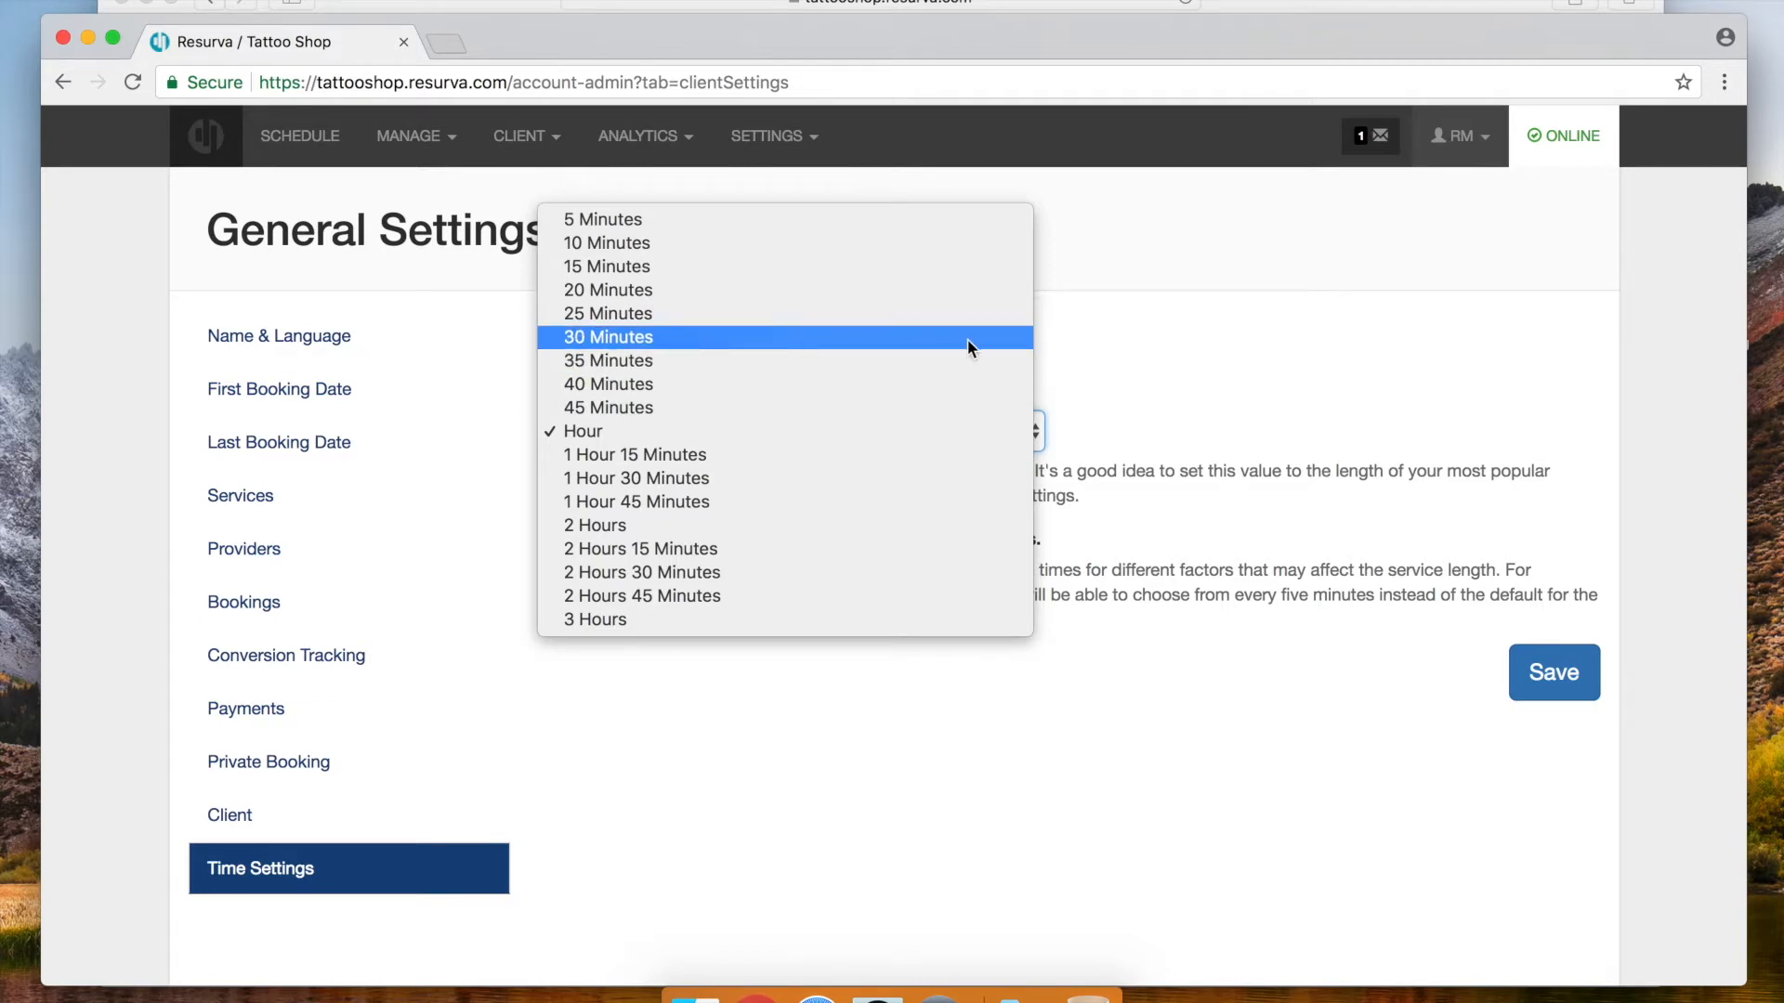
click(1307, 383)
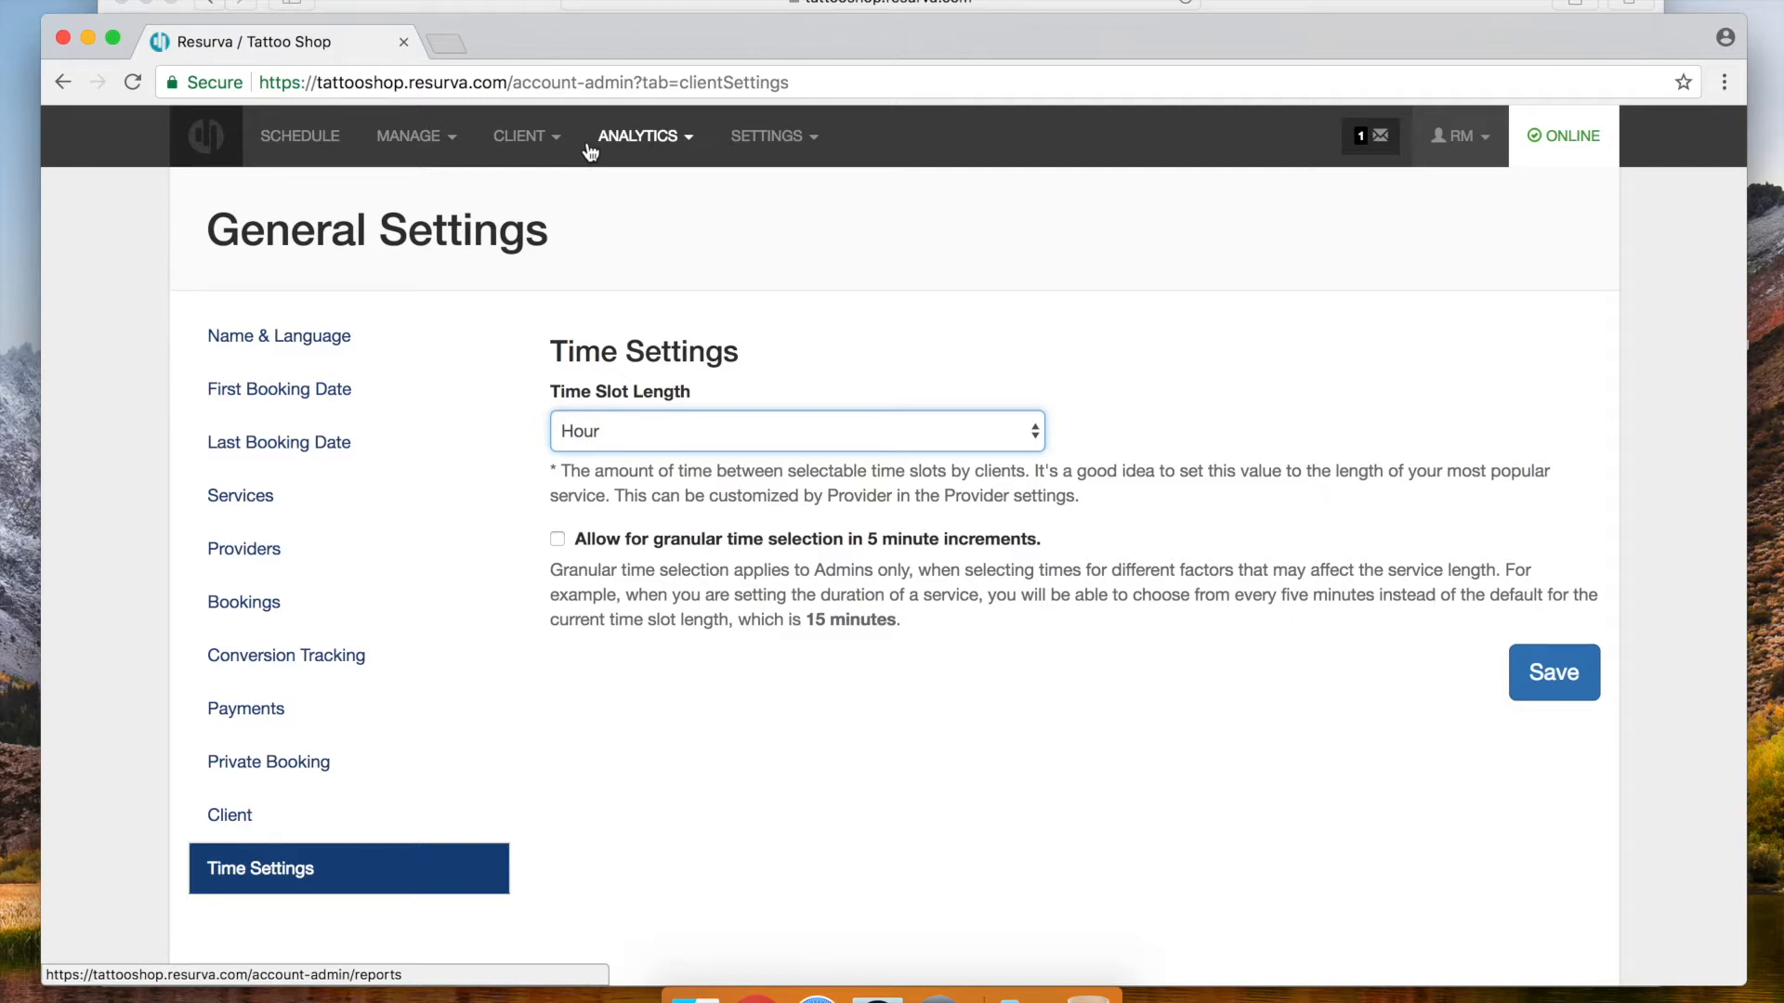
Open Reporting Analytics on Resurva Impact for the last 30 days
click(641, 142)
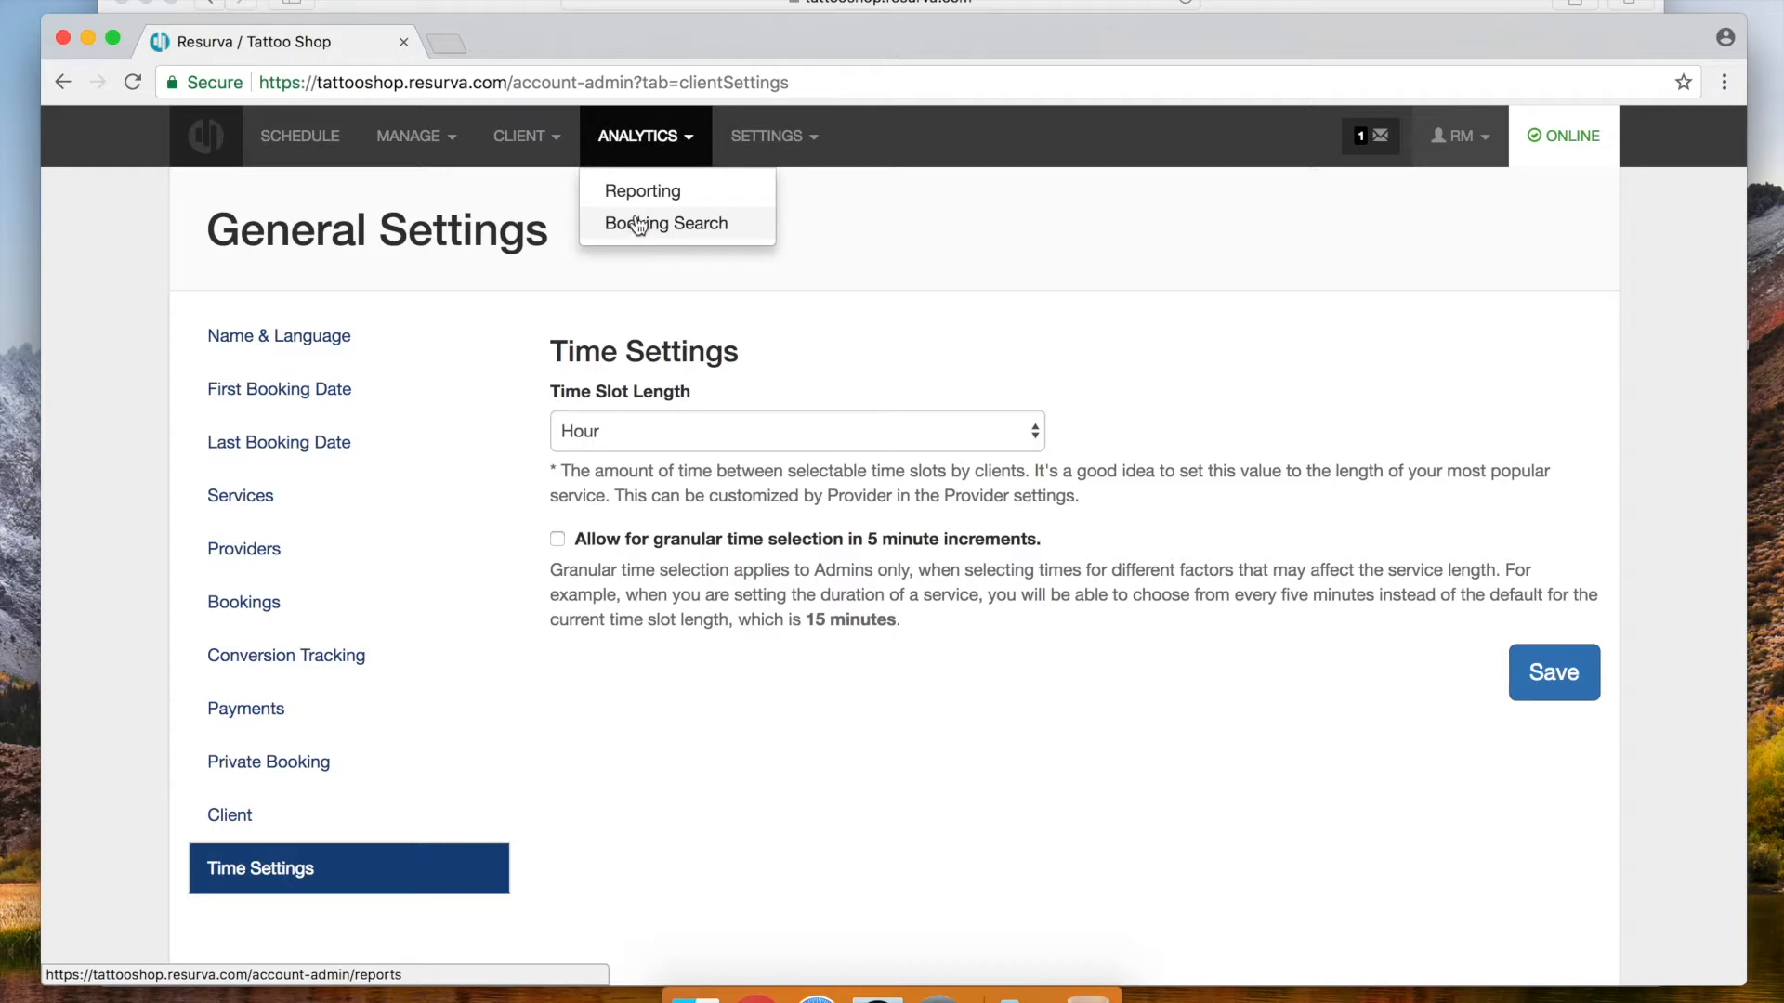
click(637, 192)
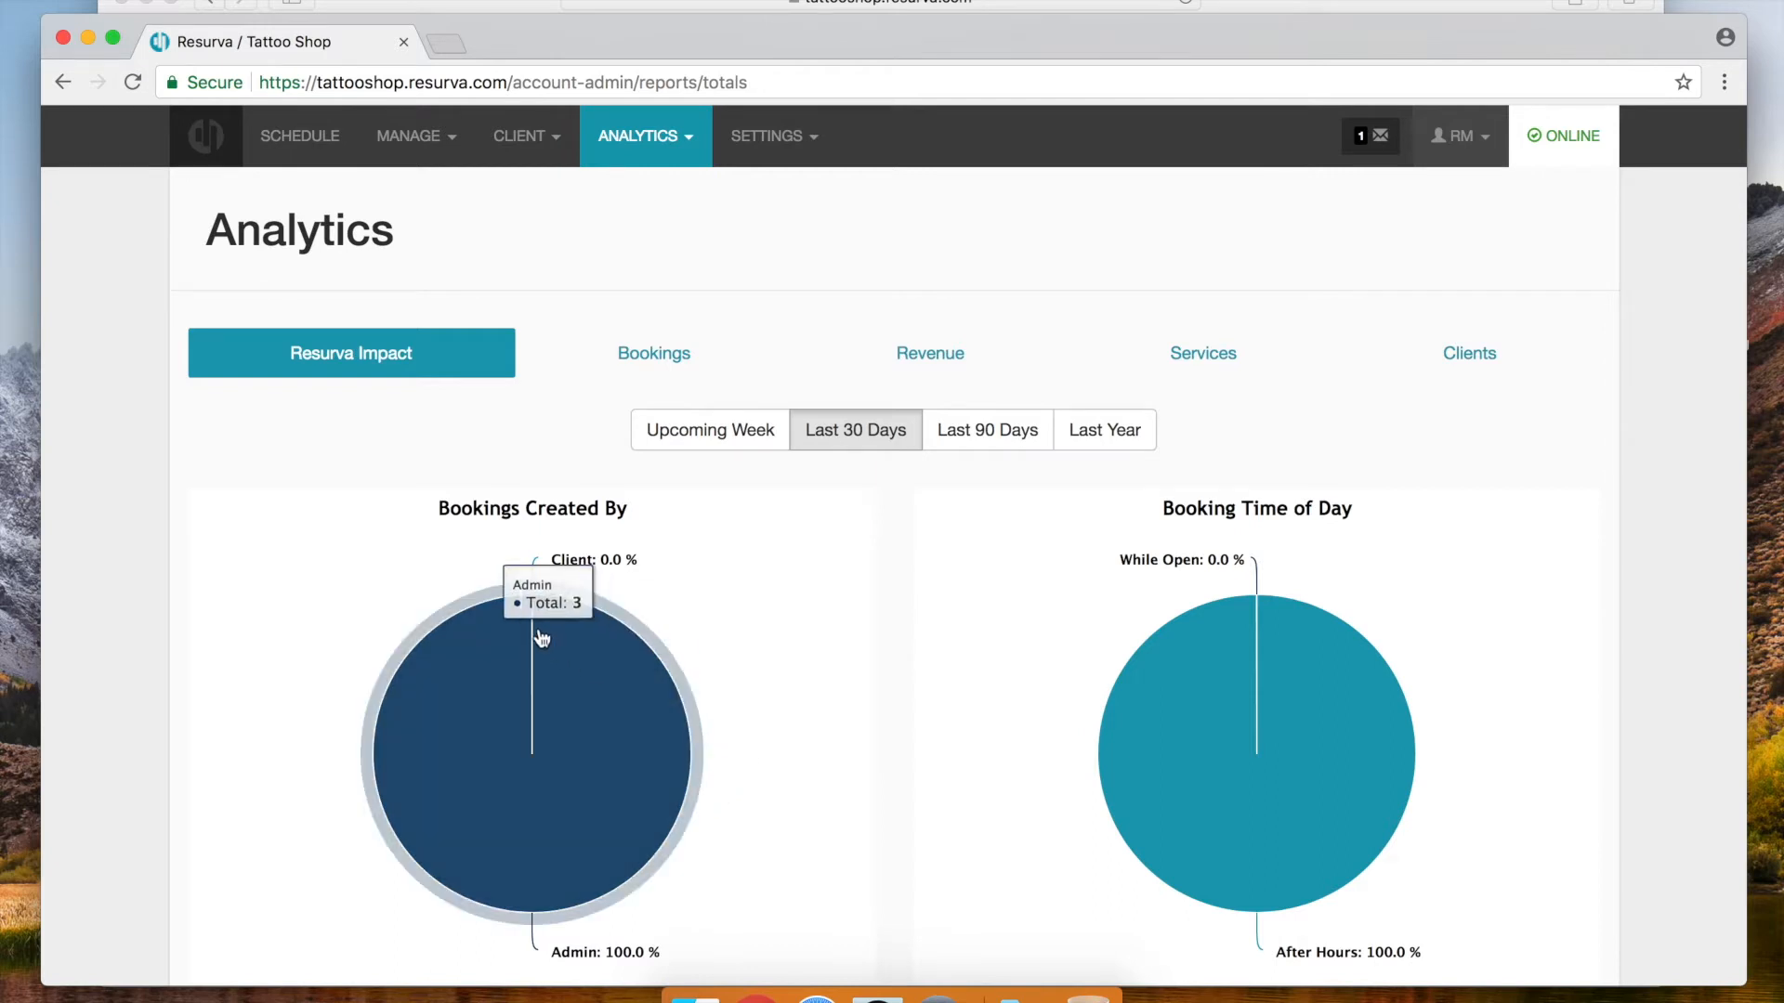
scroll(992, 556, down, 5)
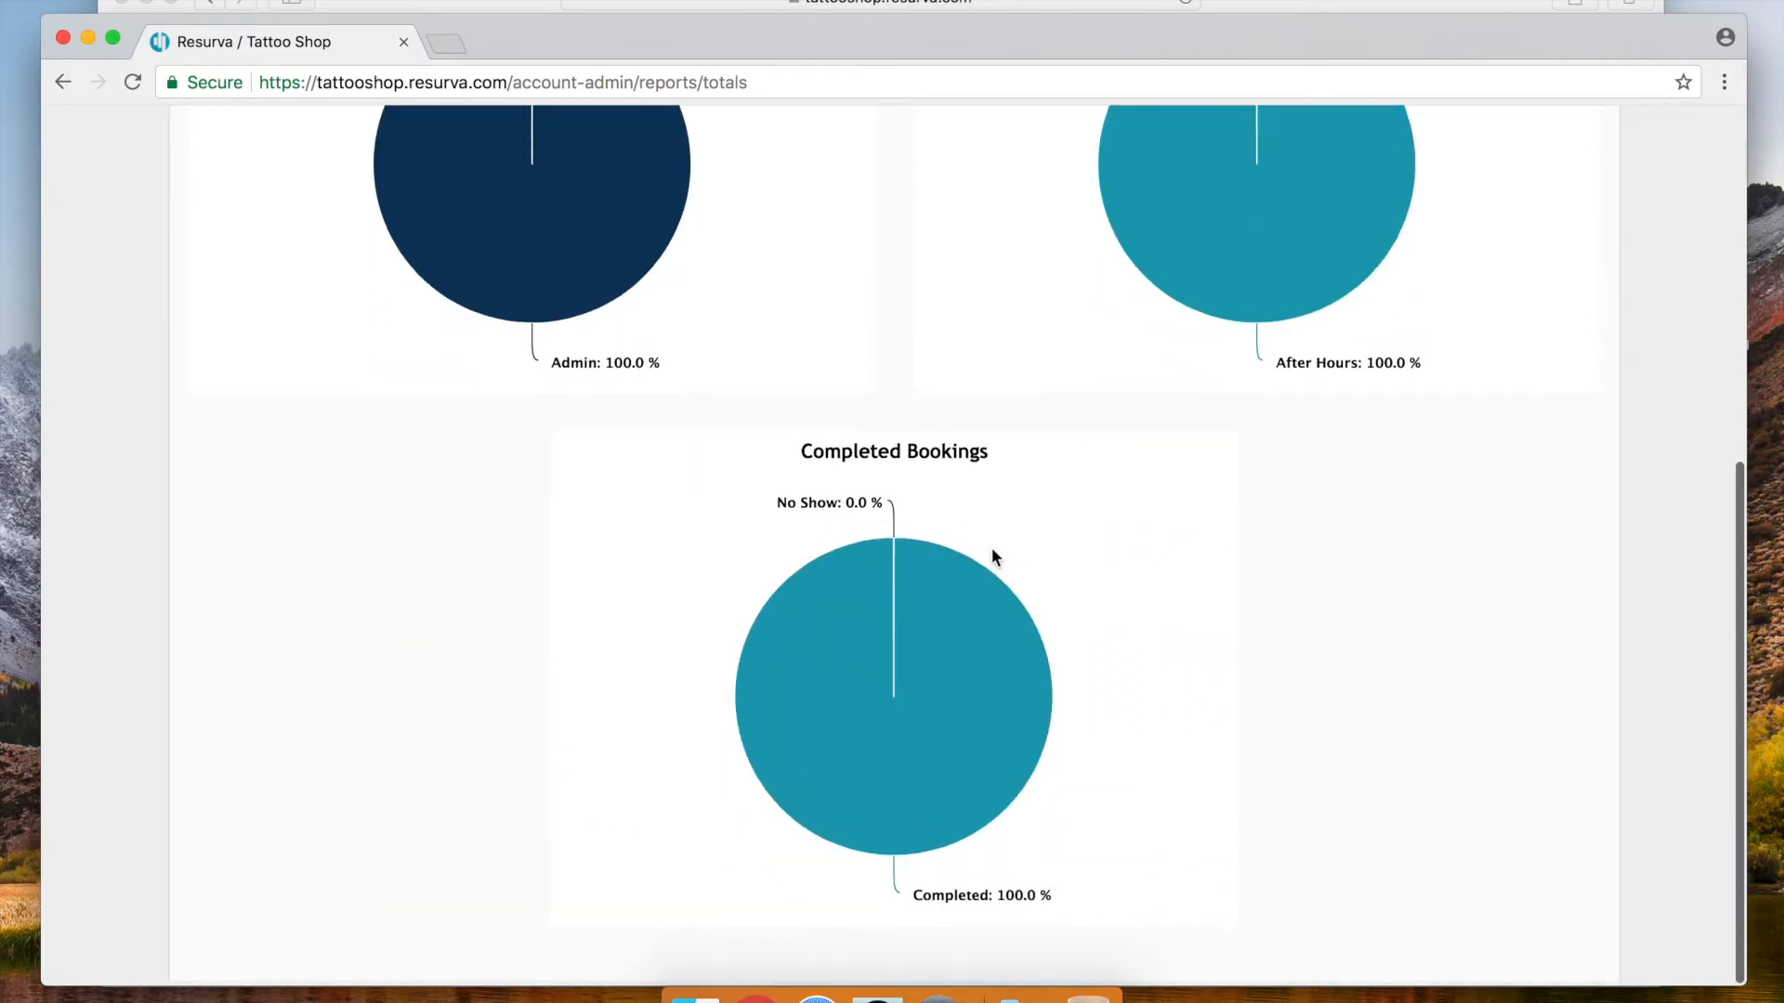
scroll(1078, 664, up, 2)
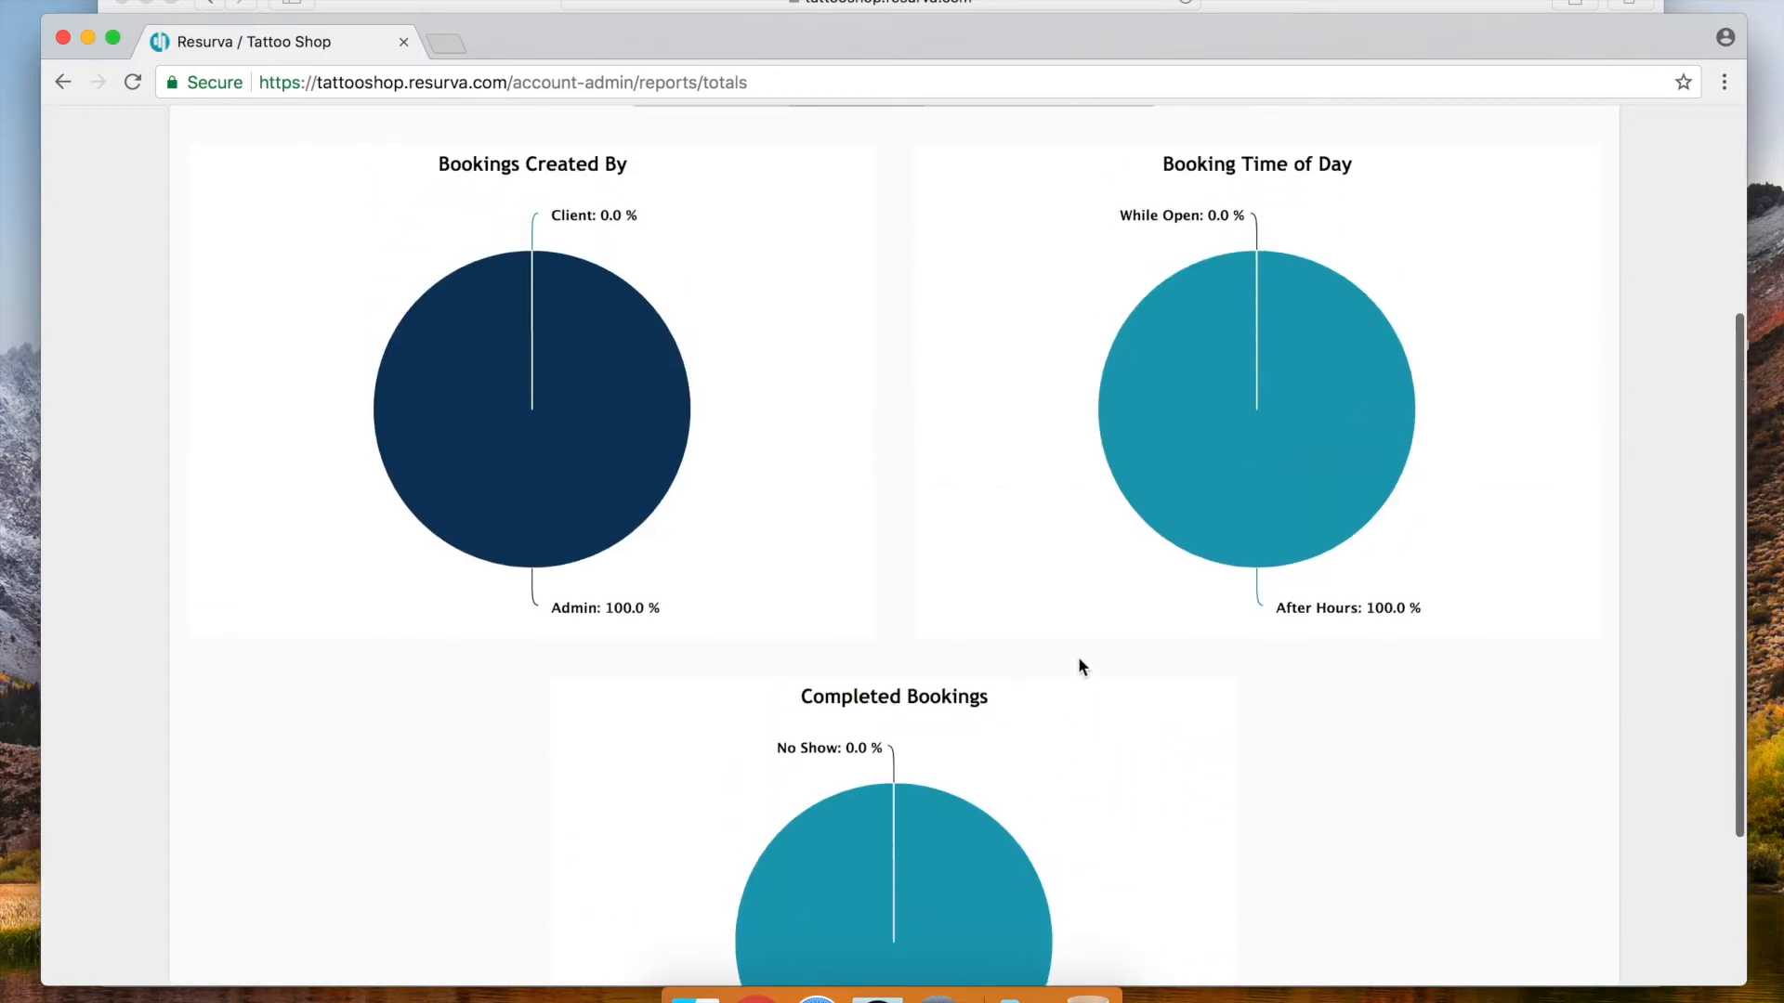
scroll(1077, 656, up, 4)
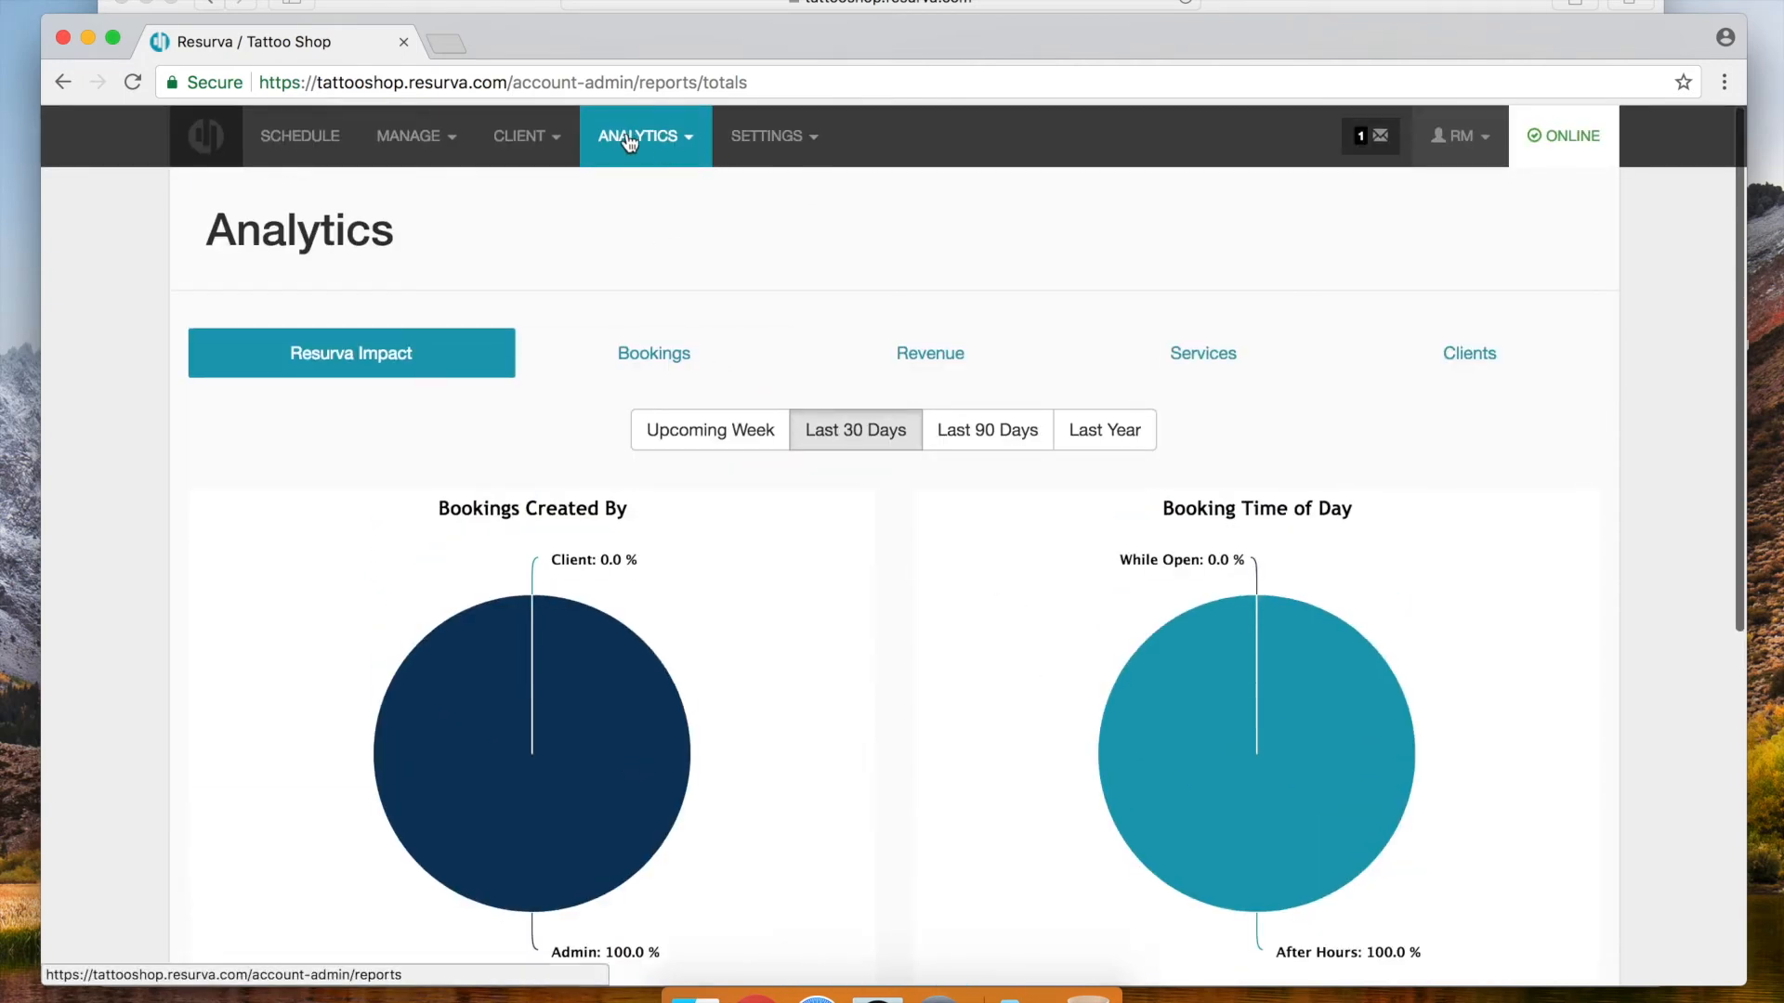
click(629, 140)
click(617, 226)
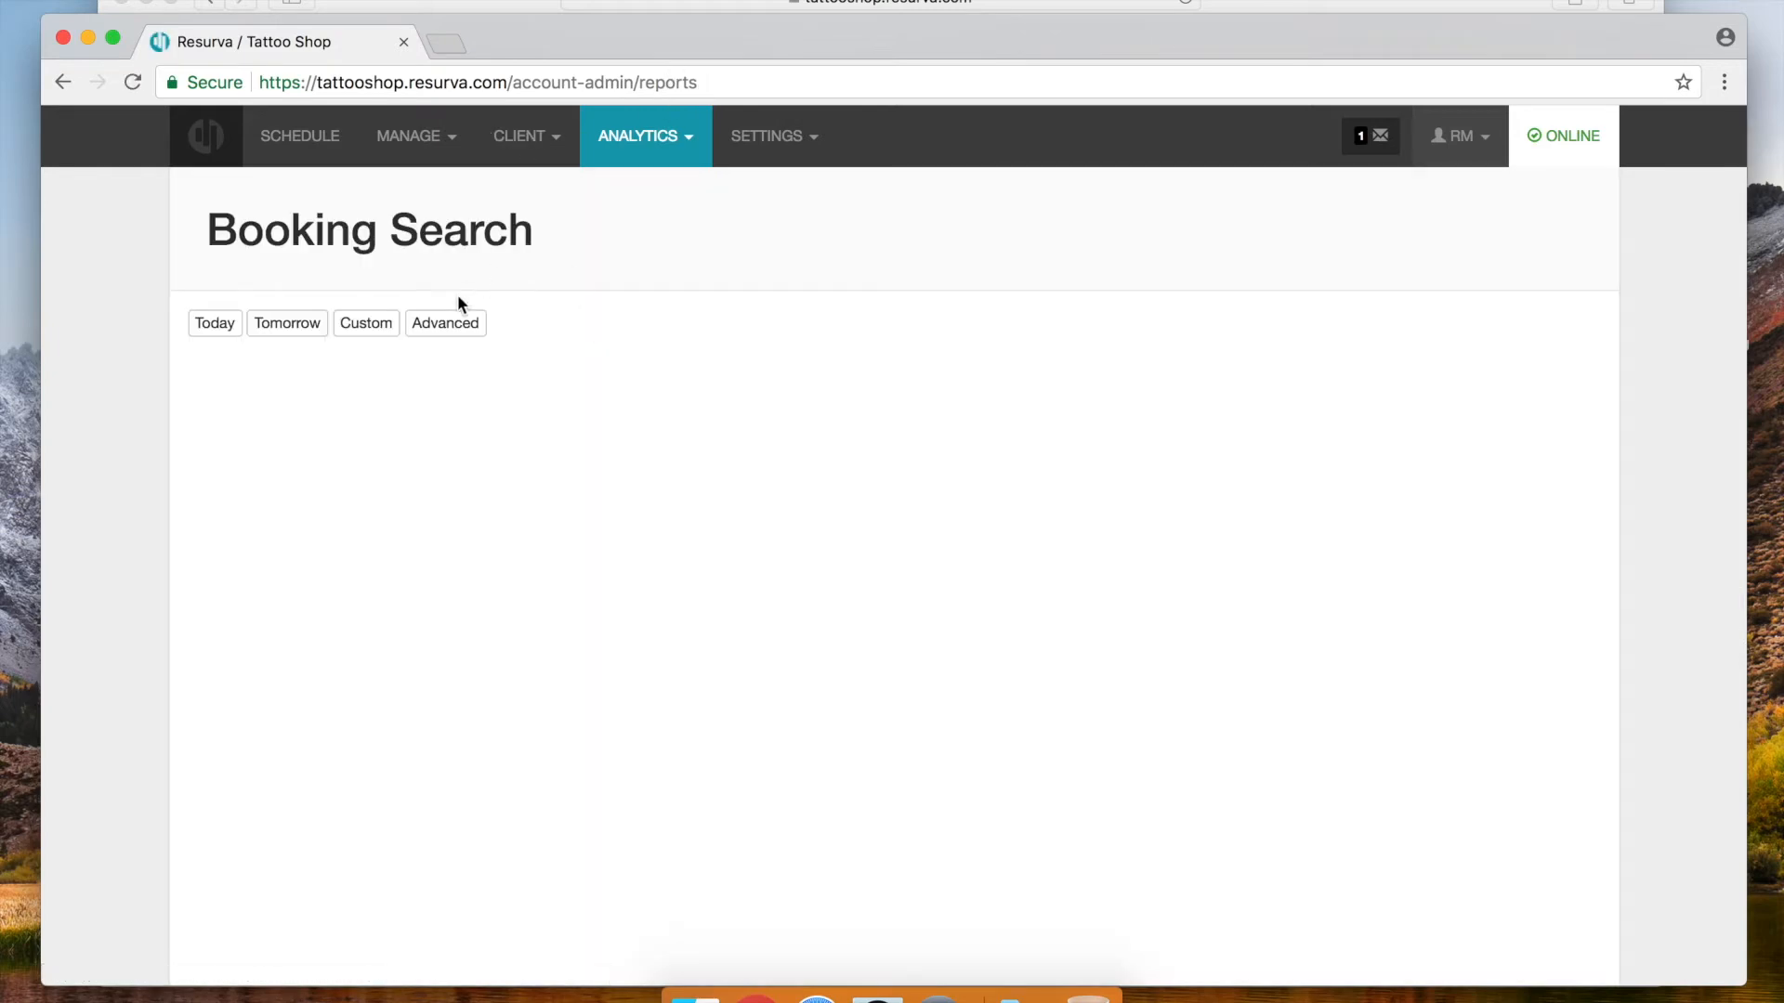
Run an Advanced booking search from November 23 to November 30
click(450, 319)
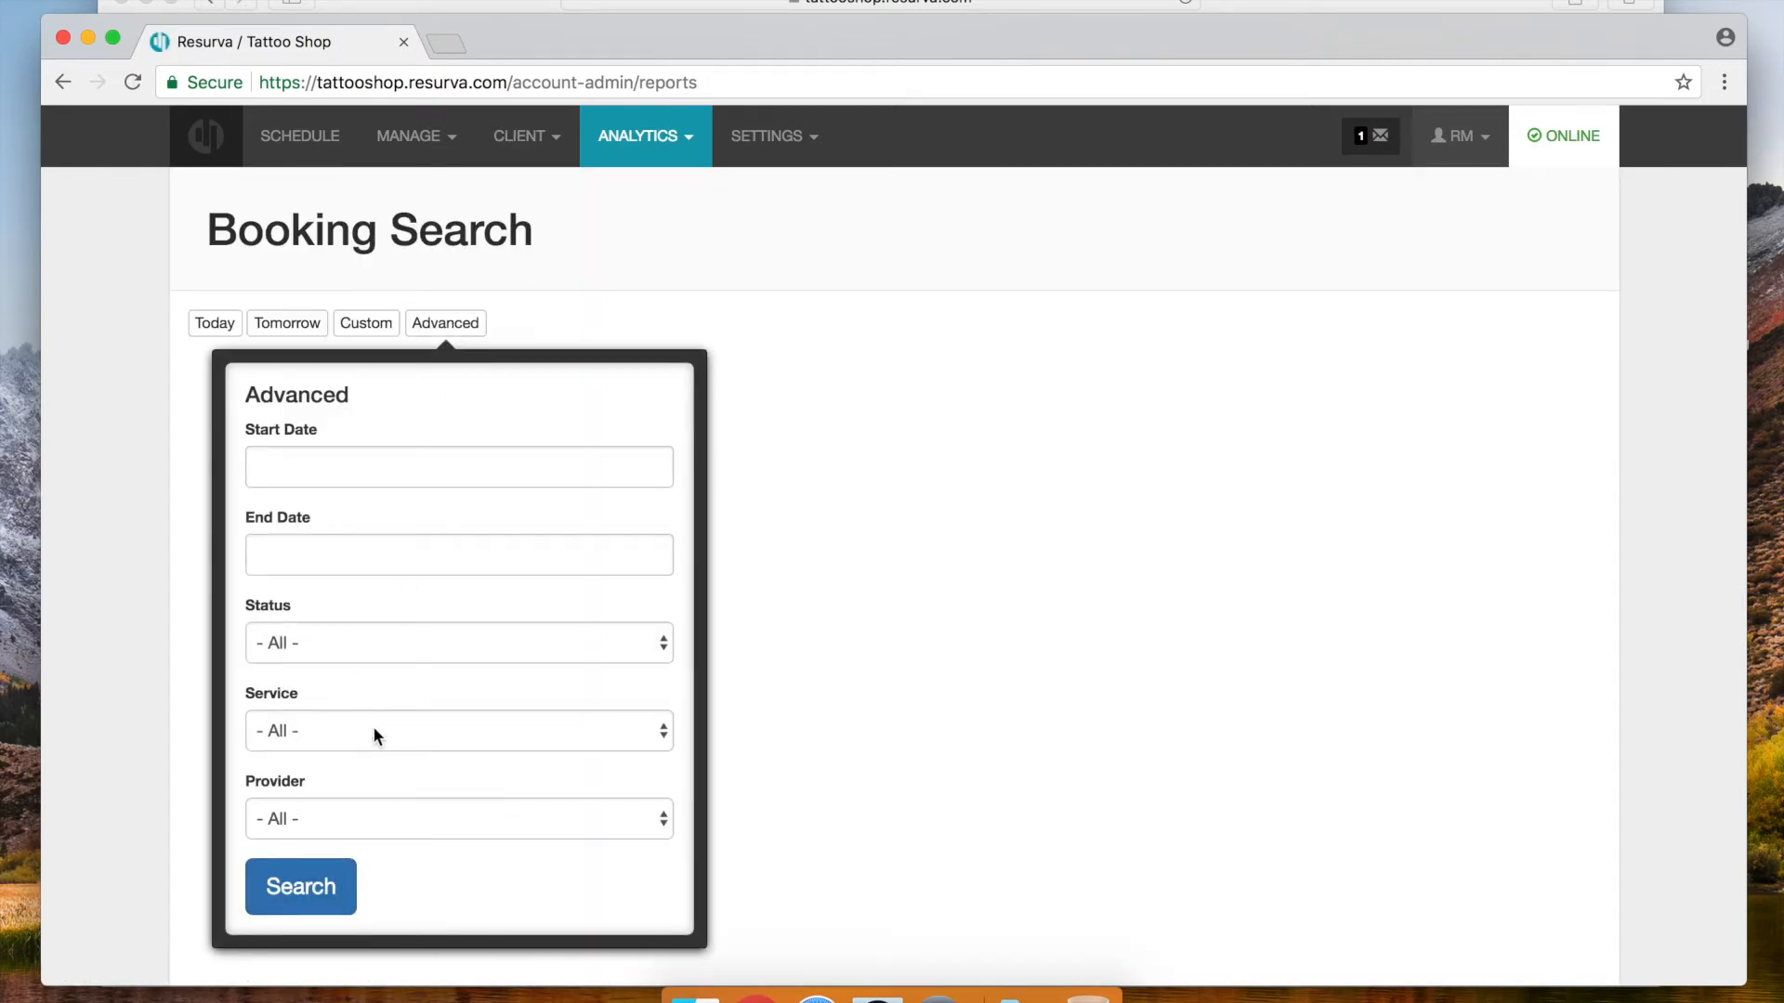
click(333, 461)
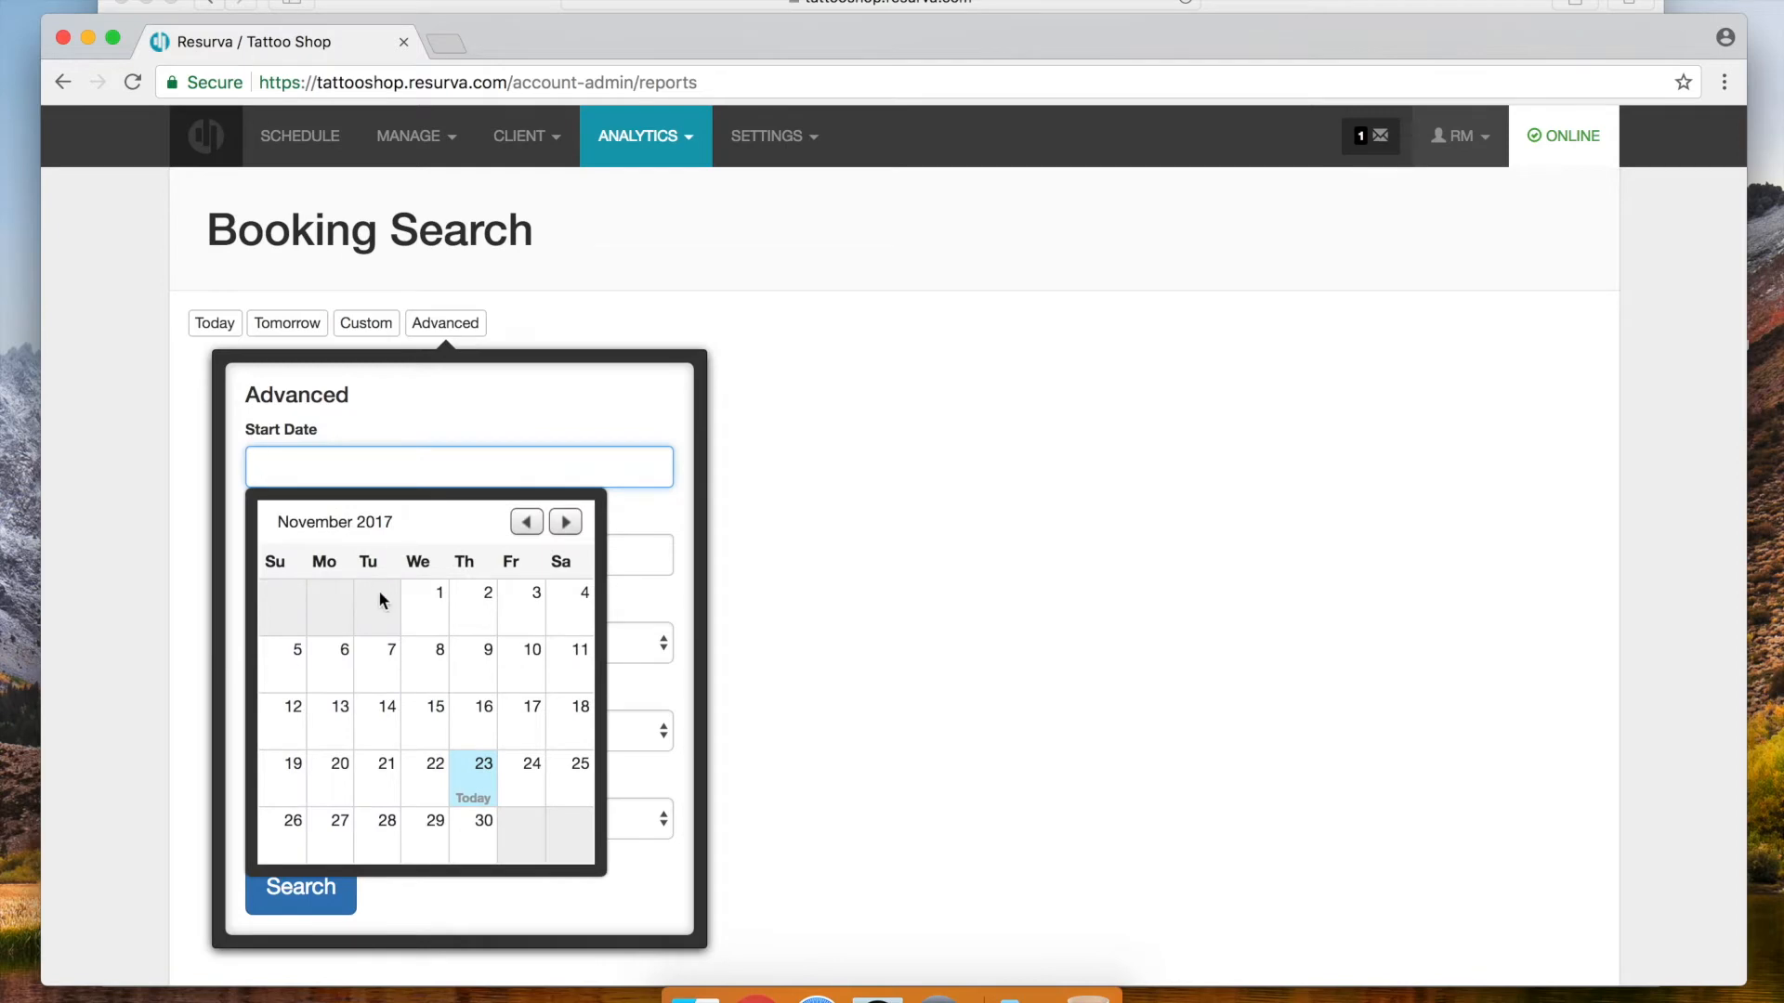
click(483, 783)
click(327, 555)
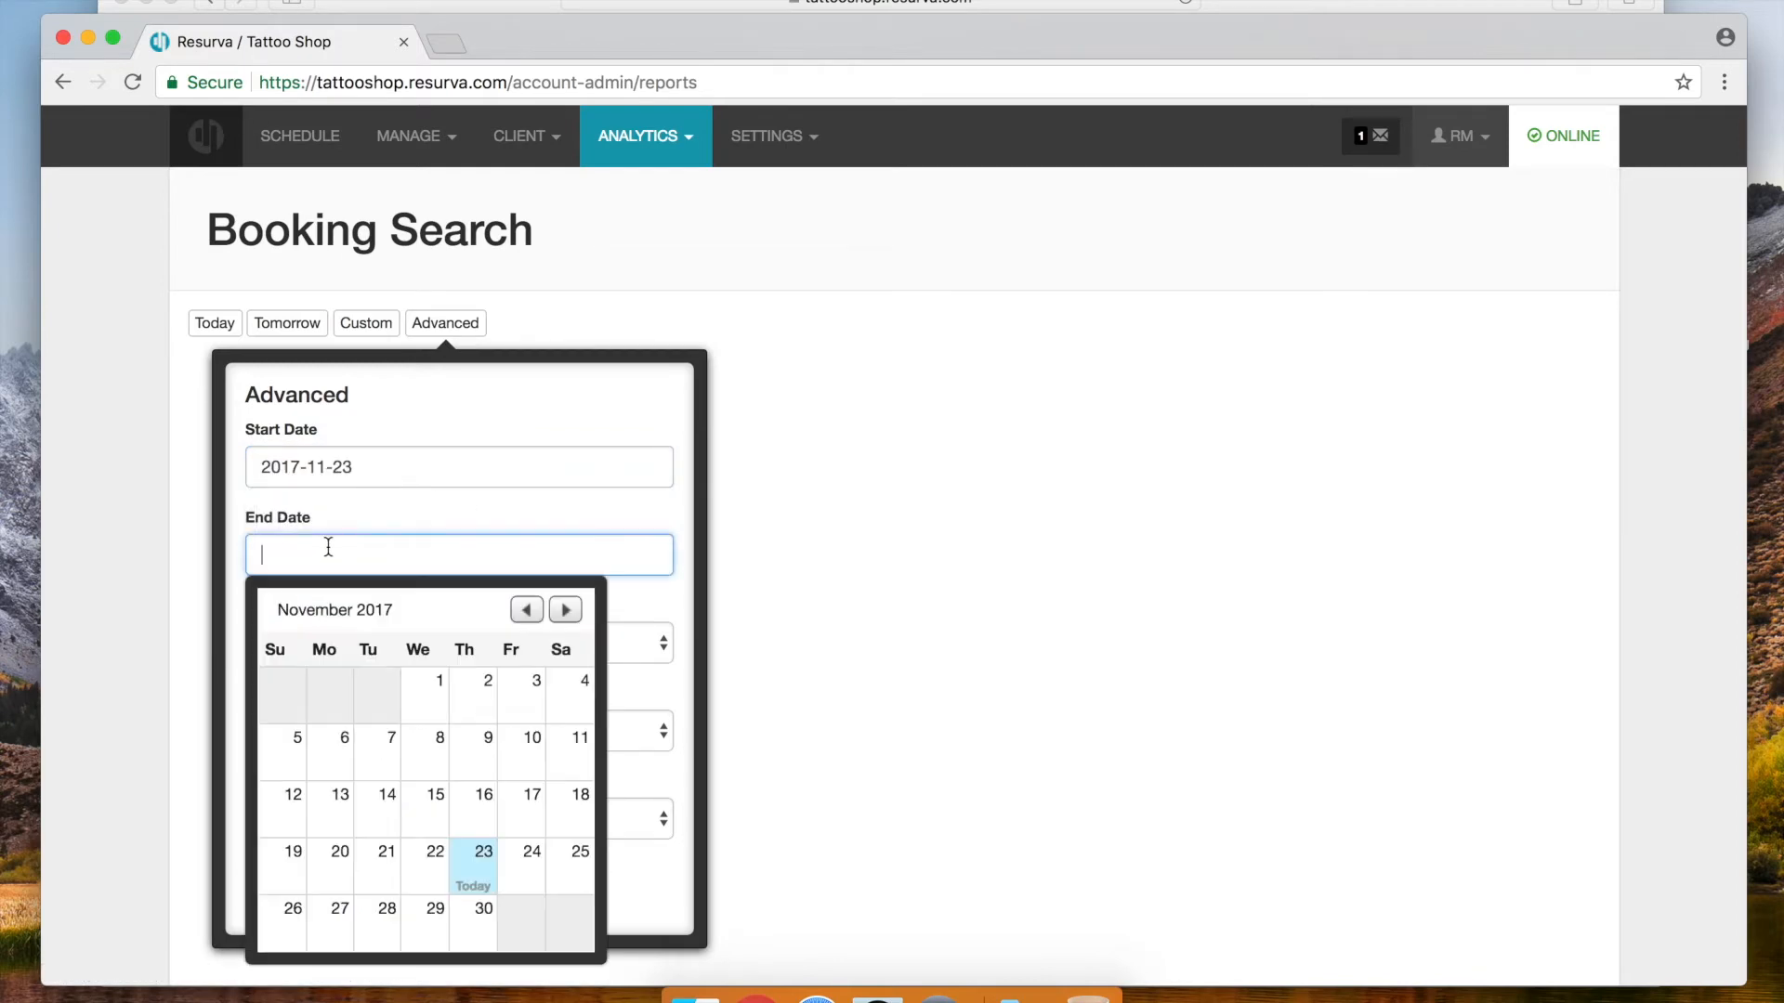
click(478, 915)
click(293, 885)
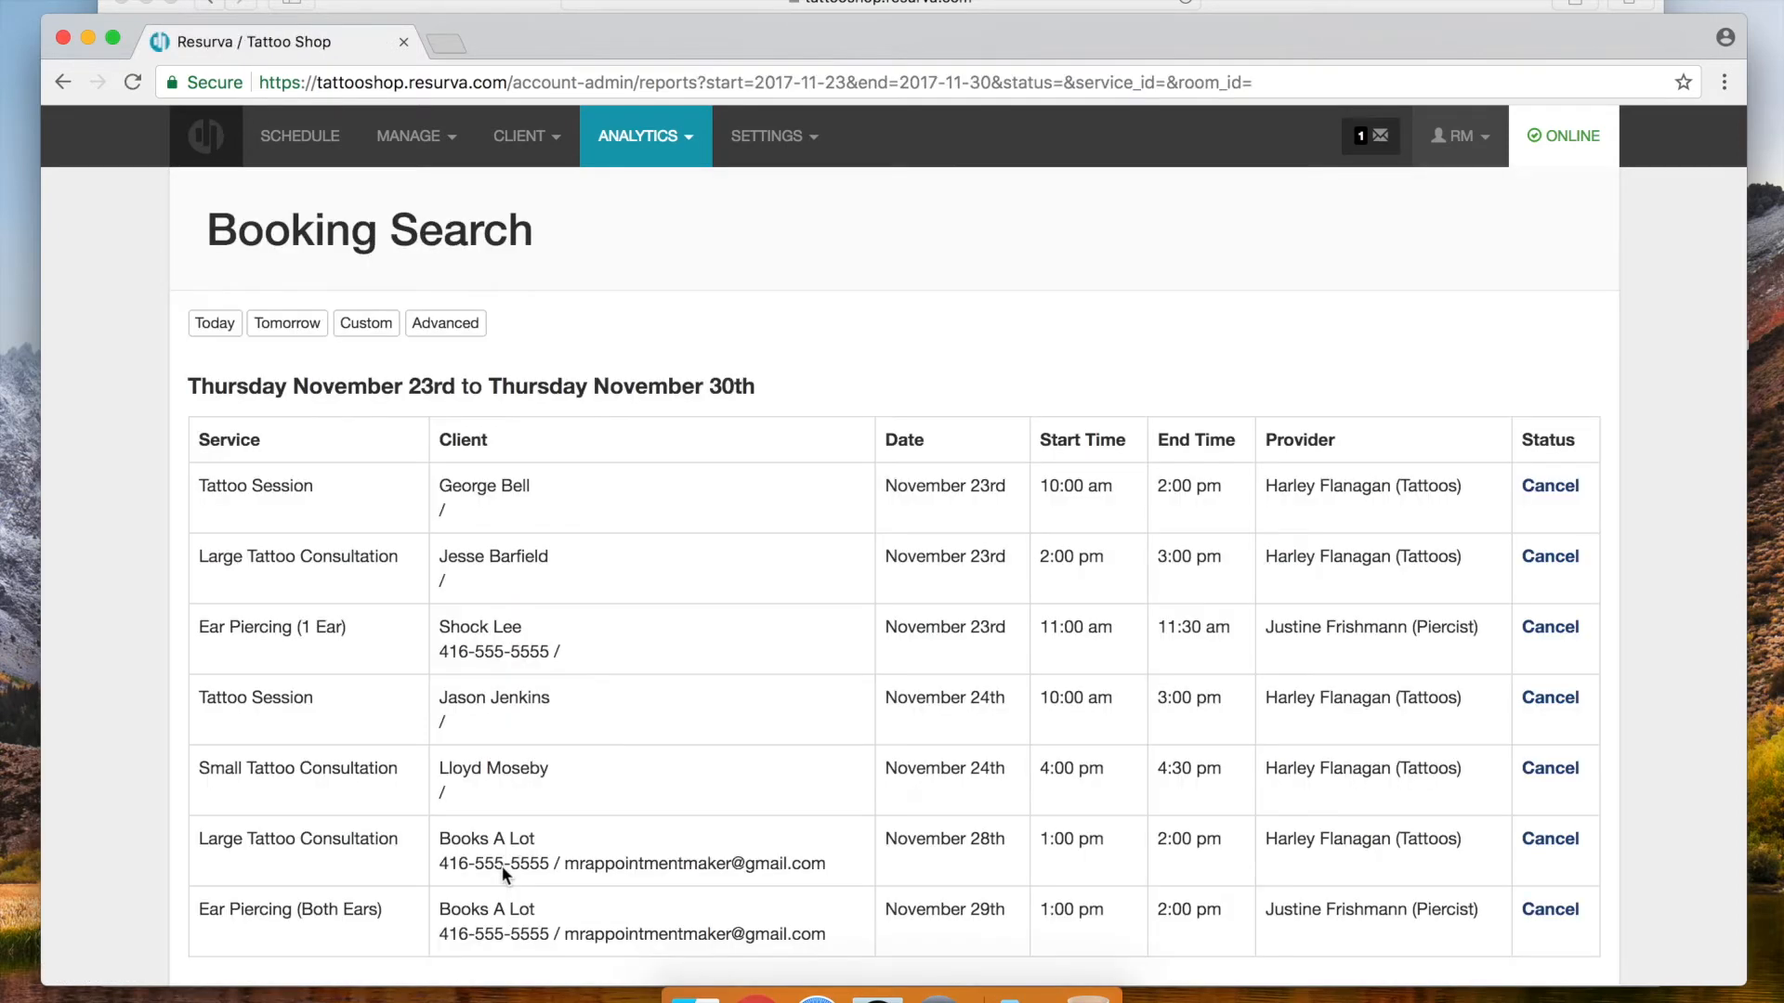
scroll(799, 567, down, 2)
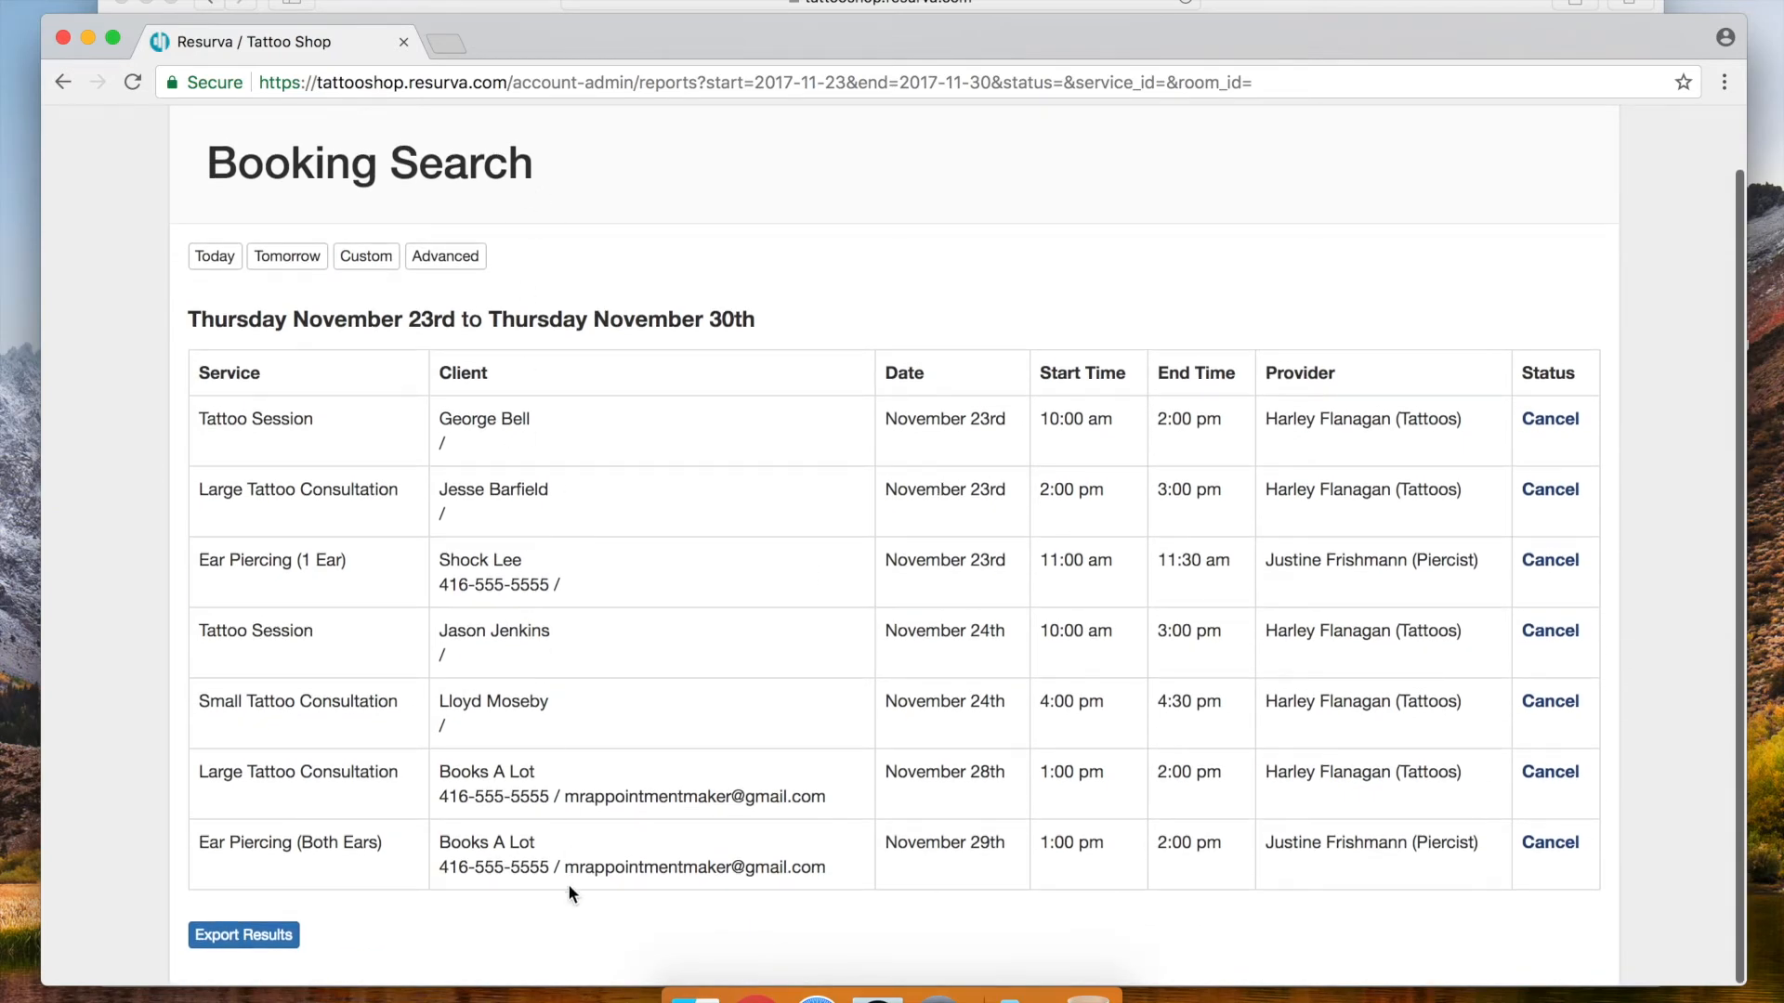
scroll(1052, 778, up, 2)
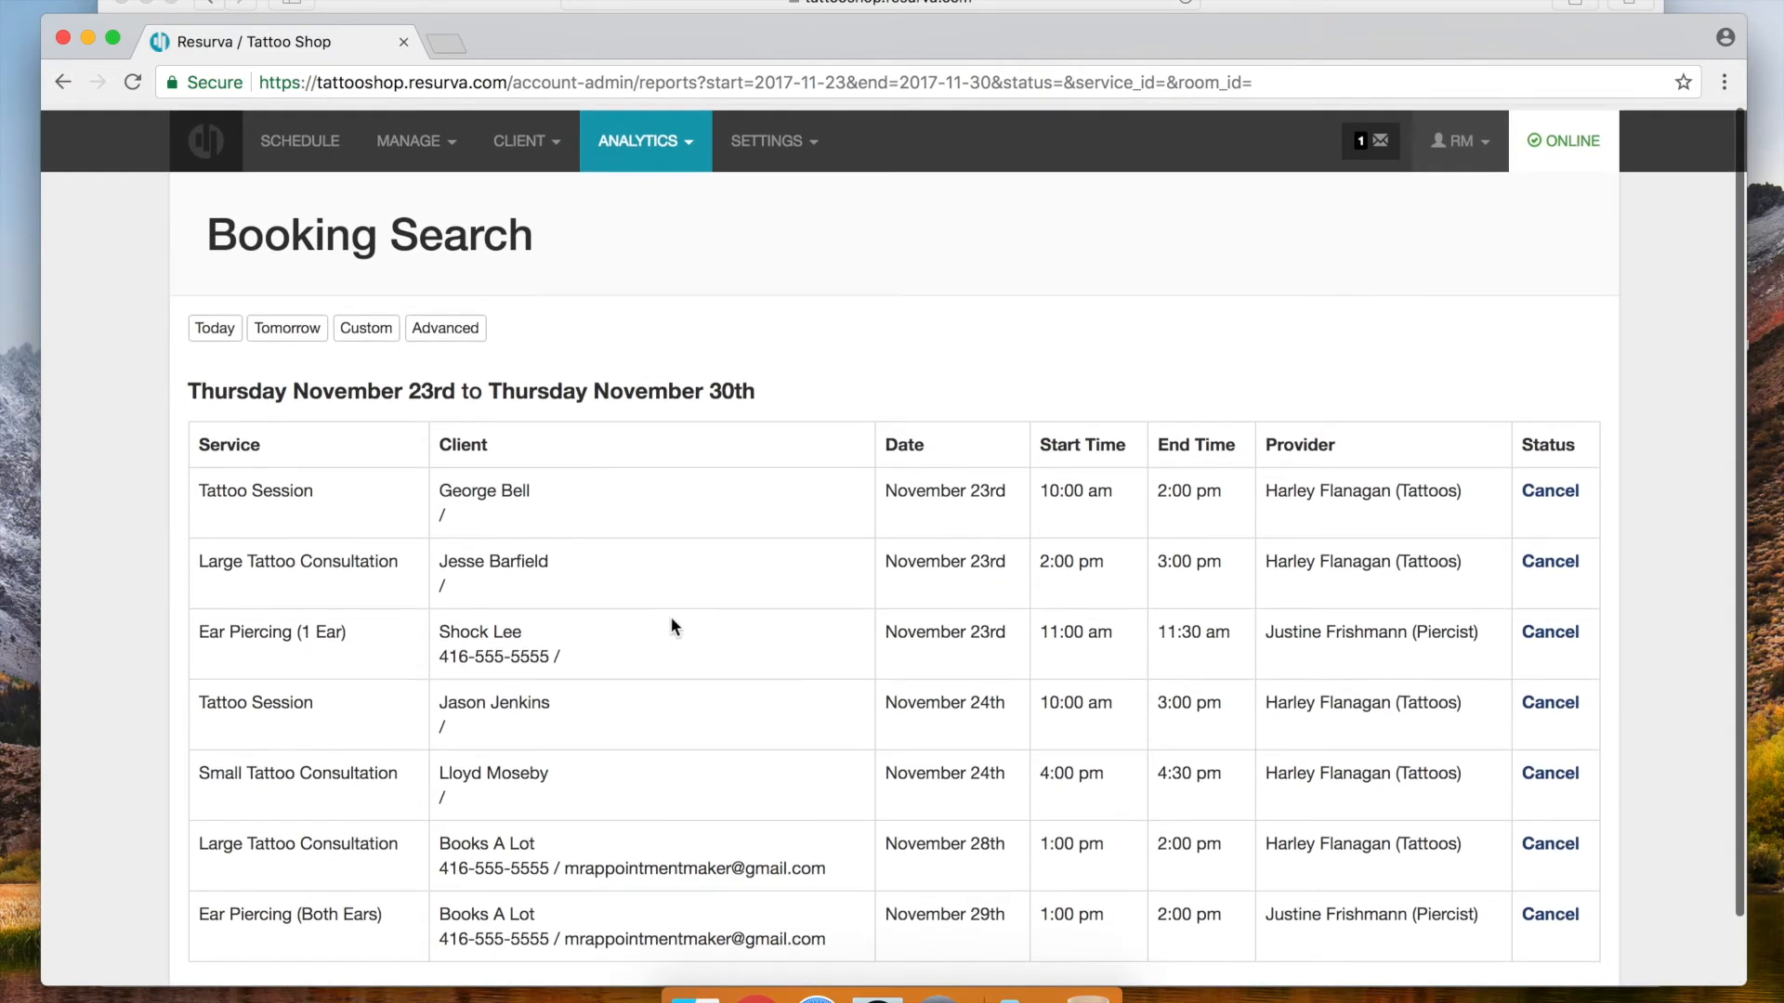
click(517, 137)
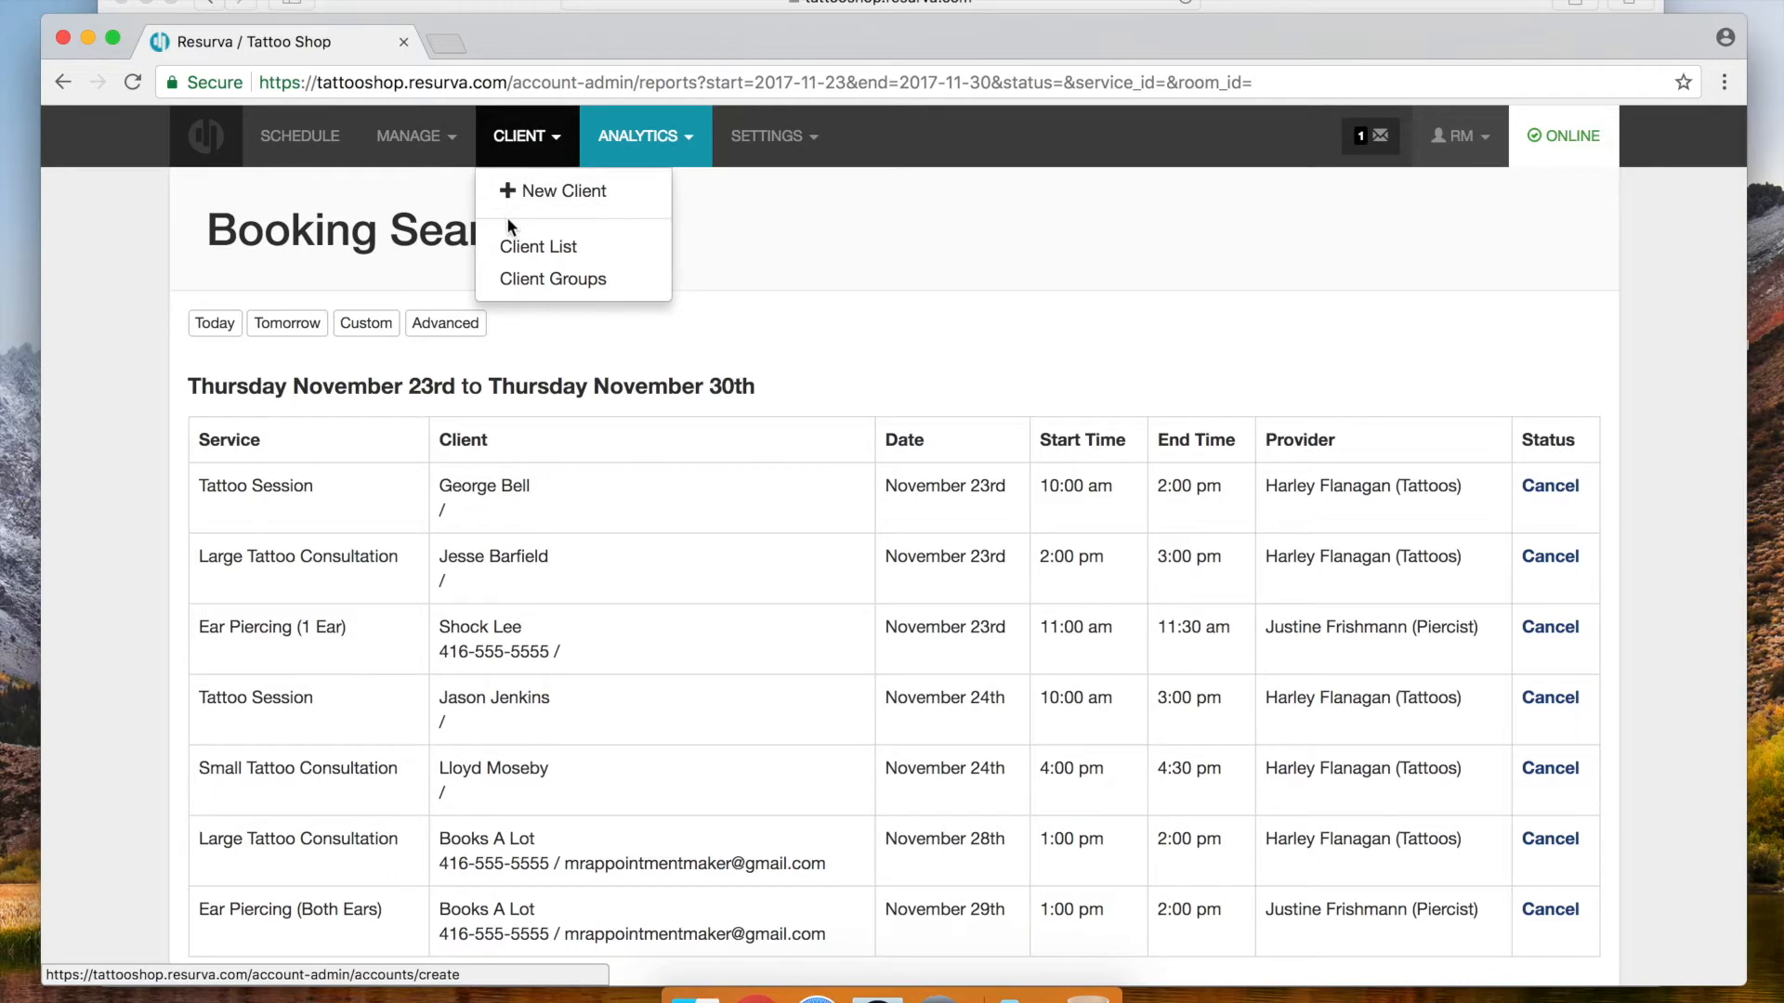
Open the Client List and check its sort options, keeping Most Bookings
click(523, 247)
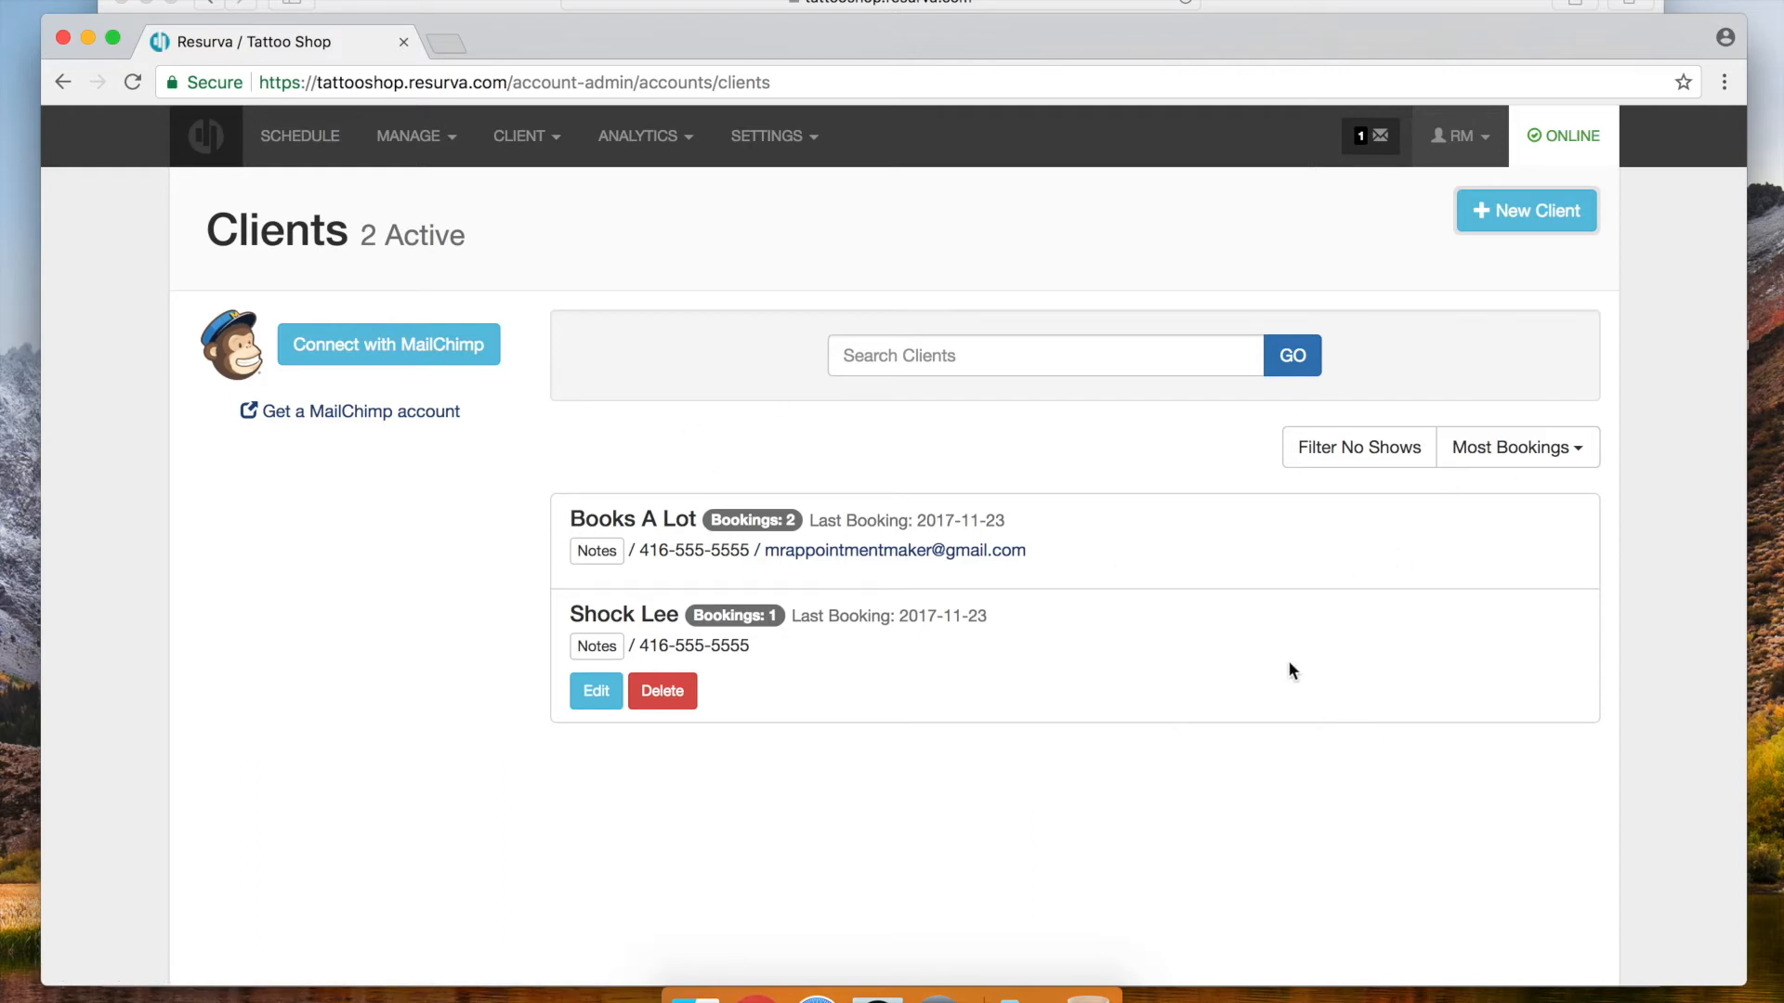
click(1511, 450)
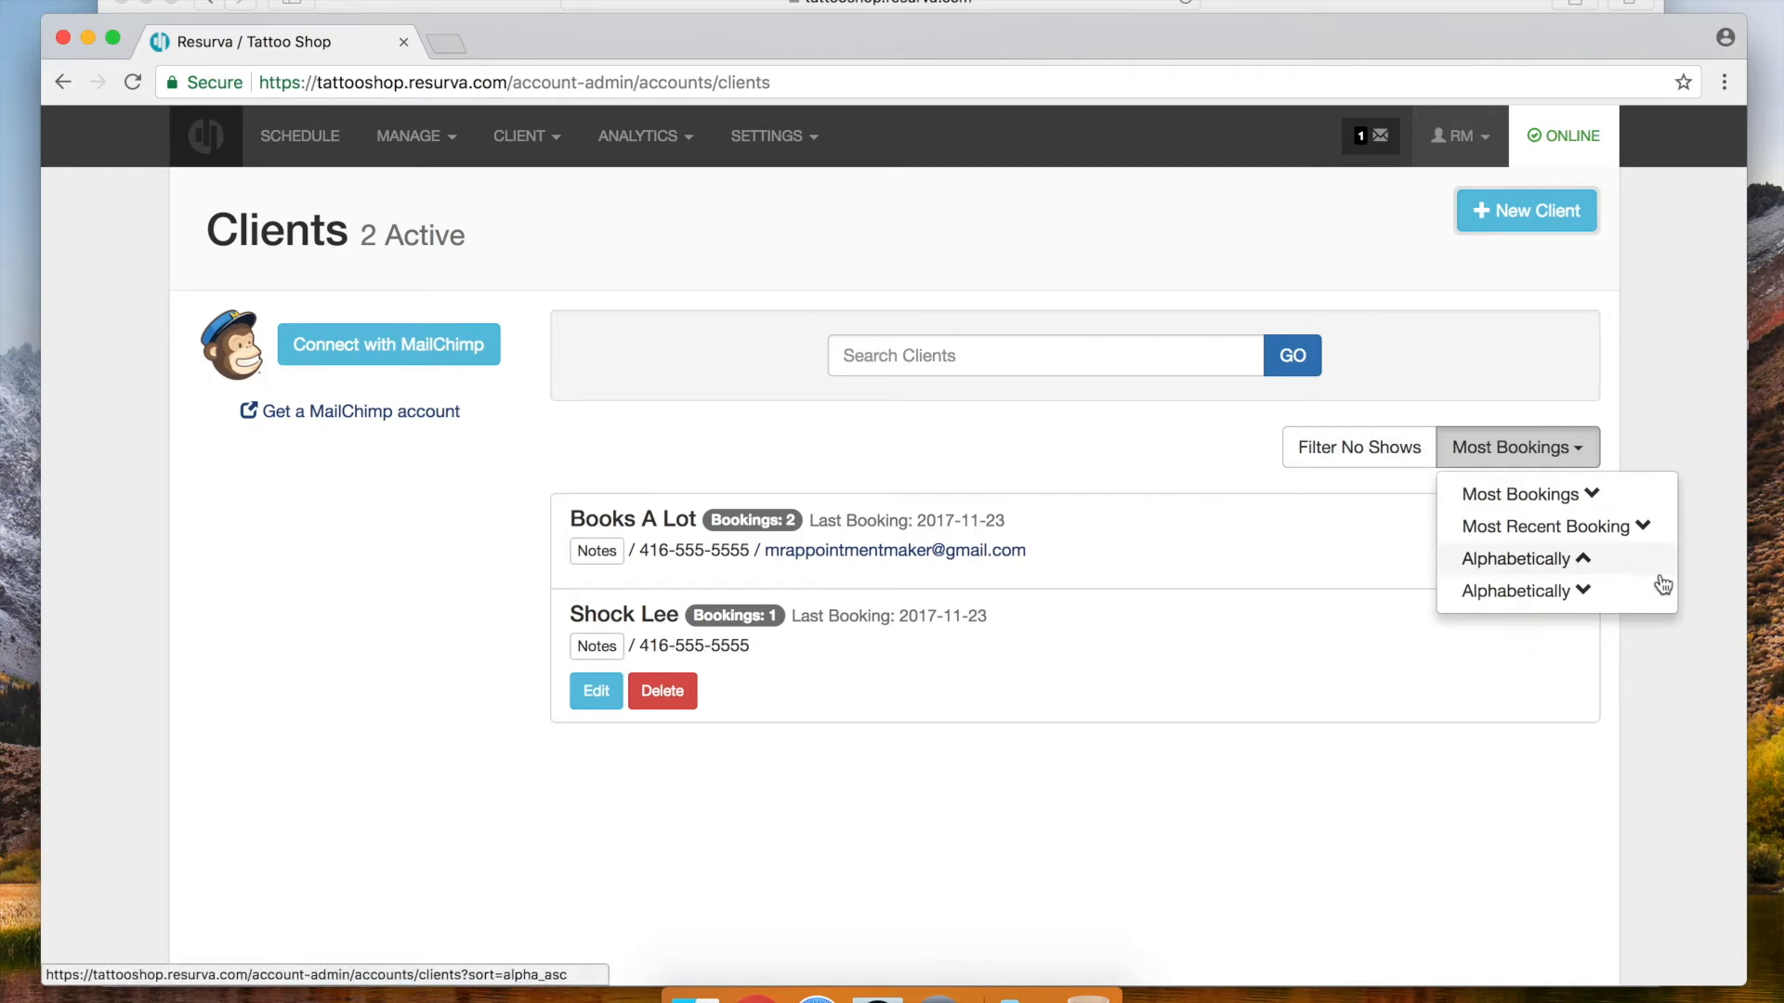
click(1122, 445)
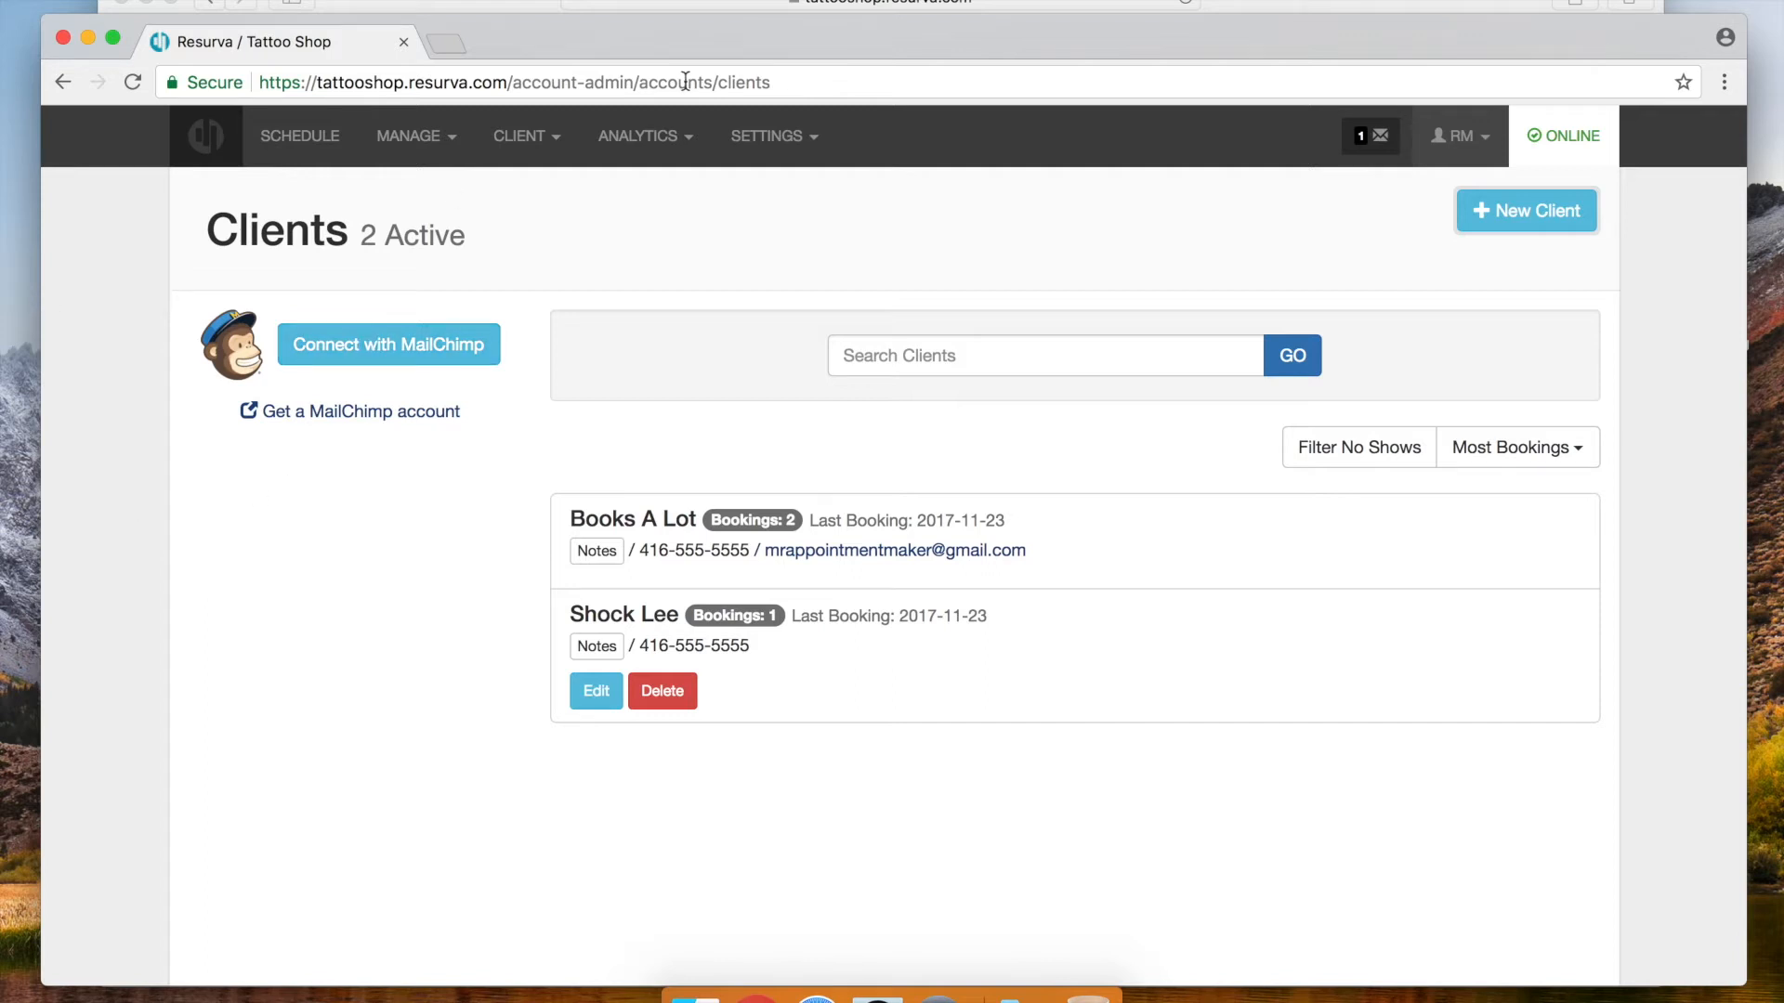
click(413, 139)
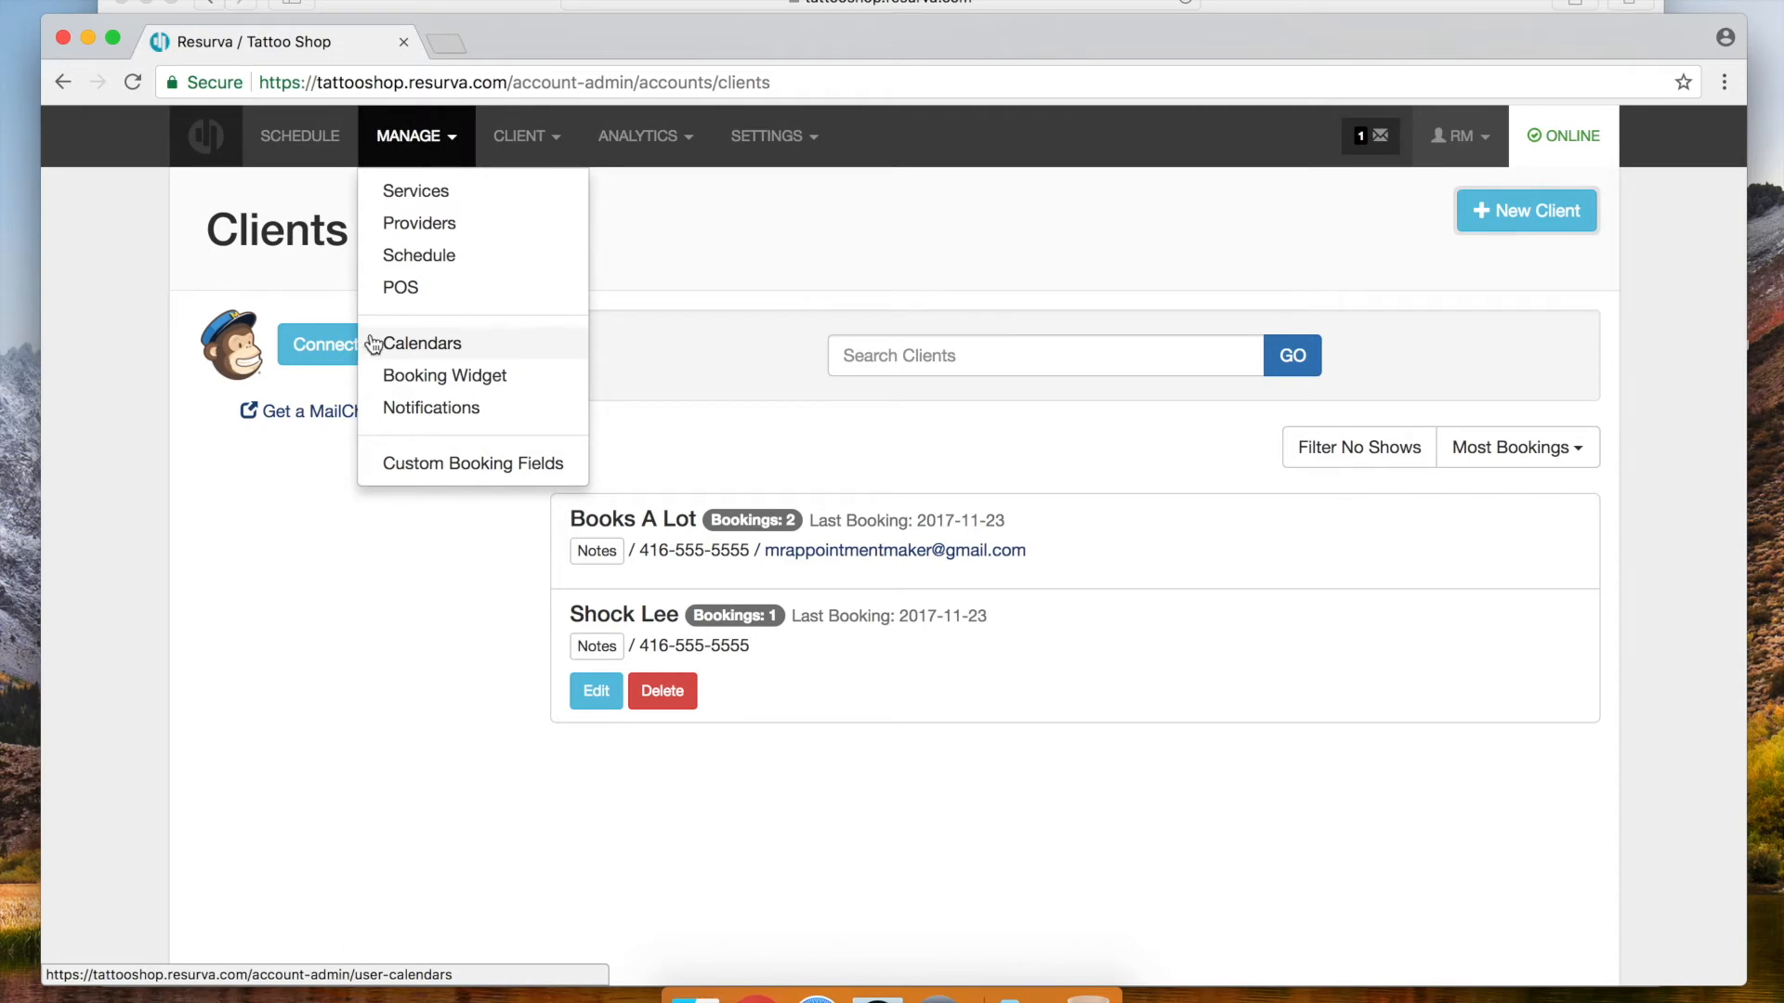
Open Manage > Calendars and dismiss the Calendar Sync introduction
click(423, 344)
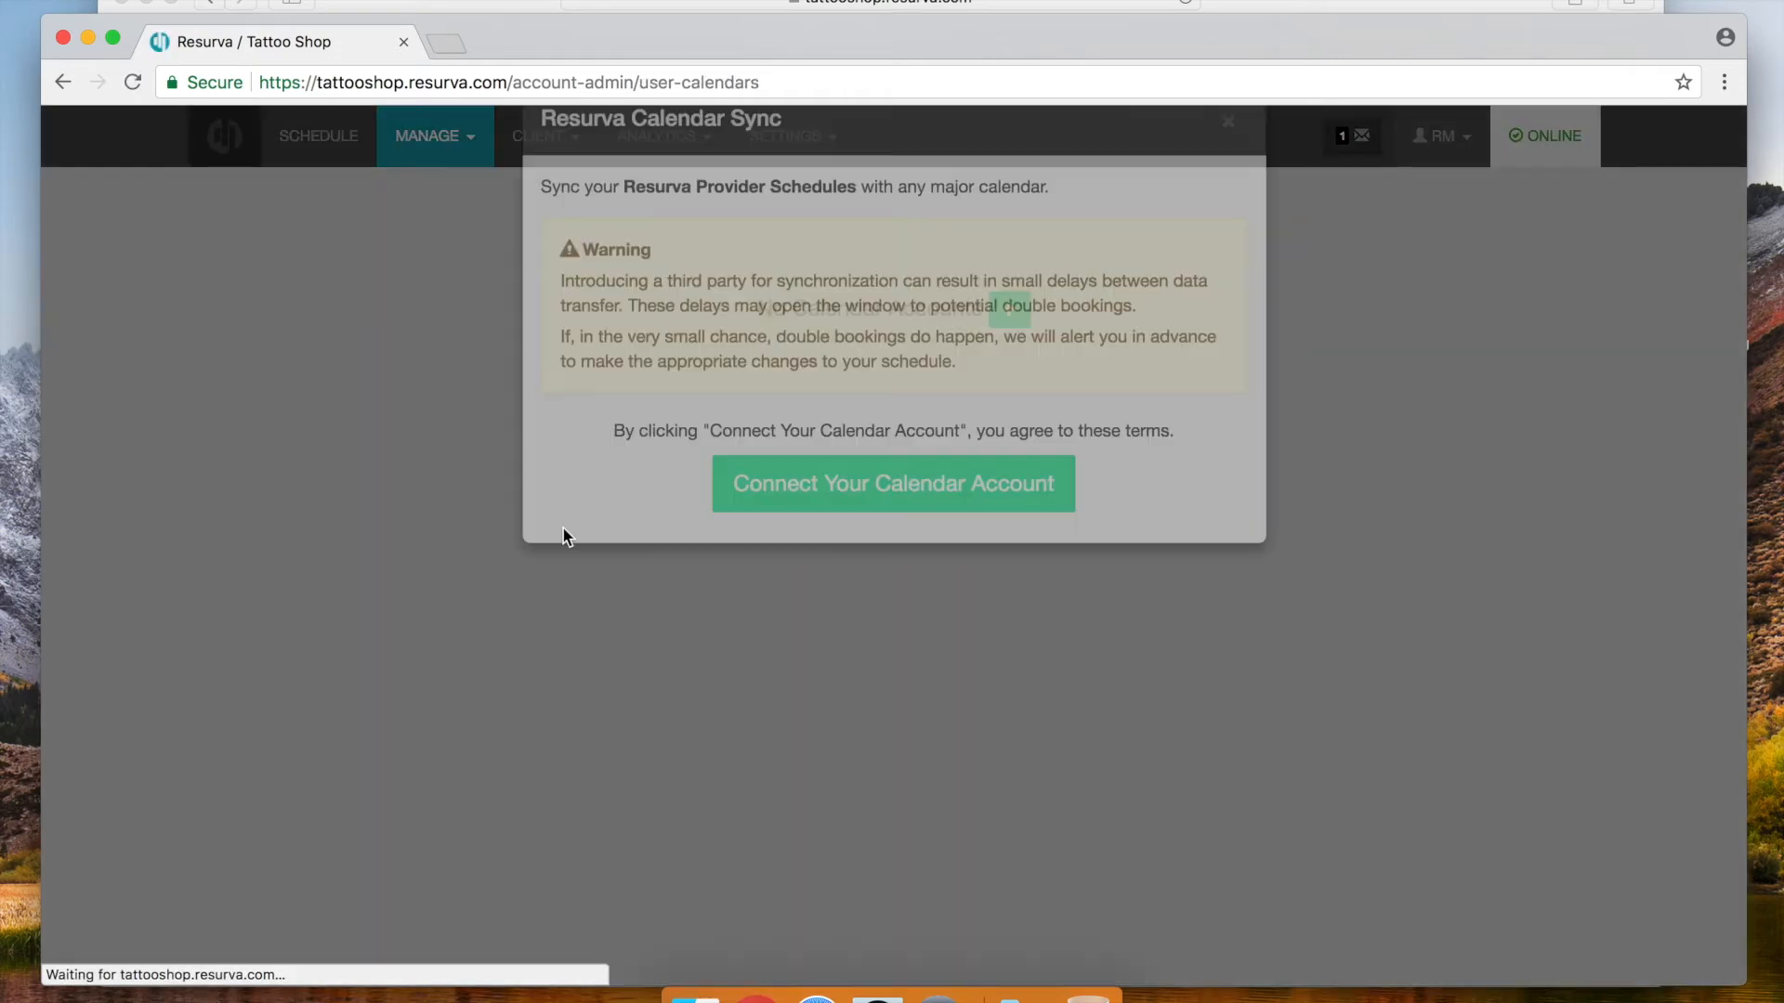
click(1228, 185)
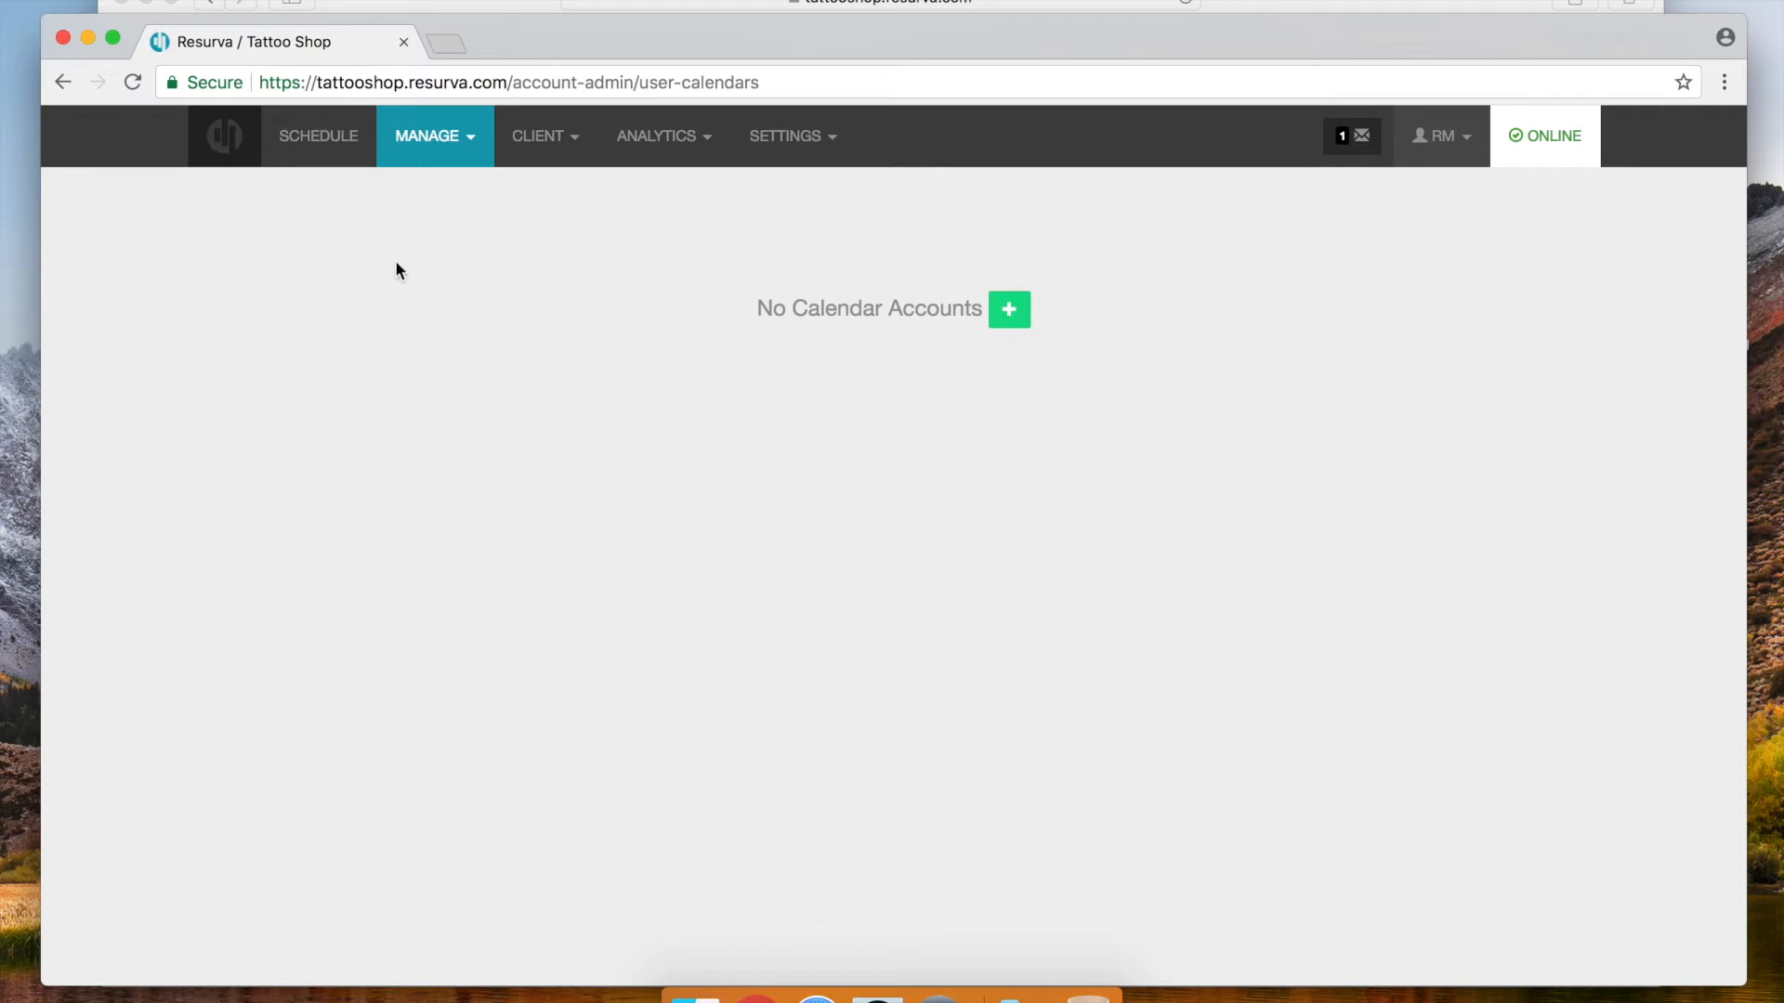
click(471, 151)
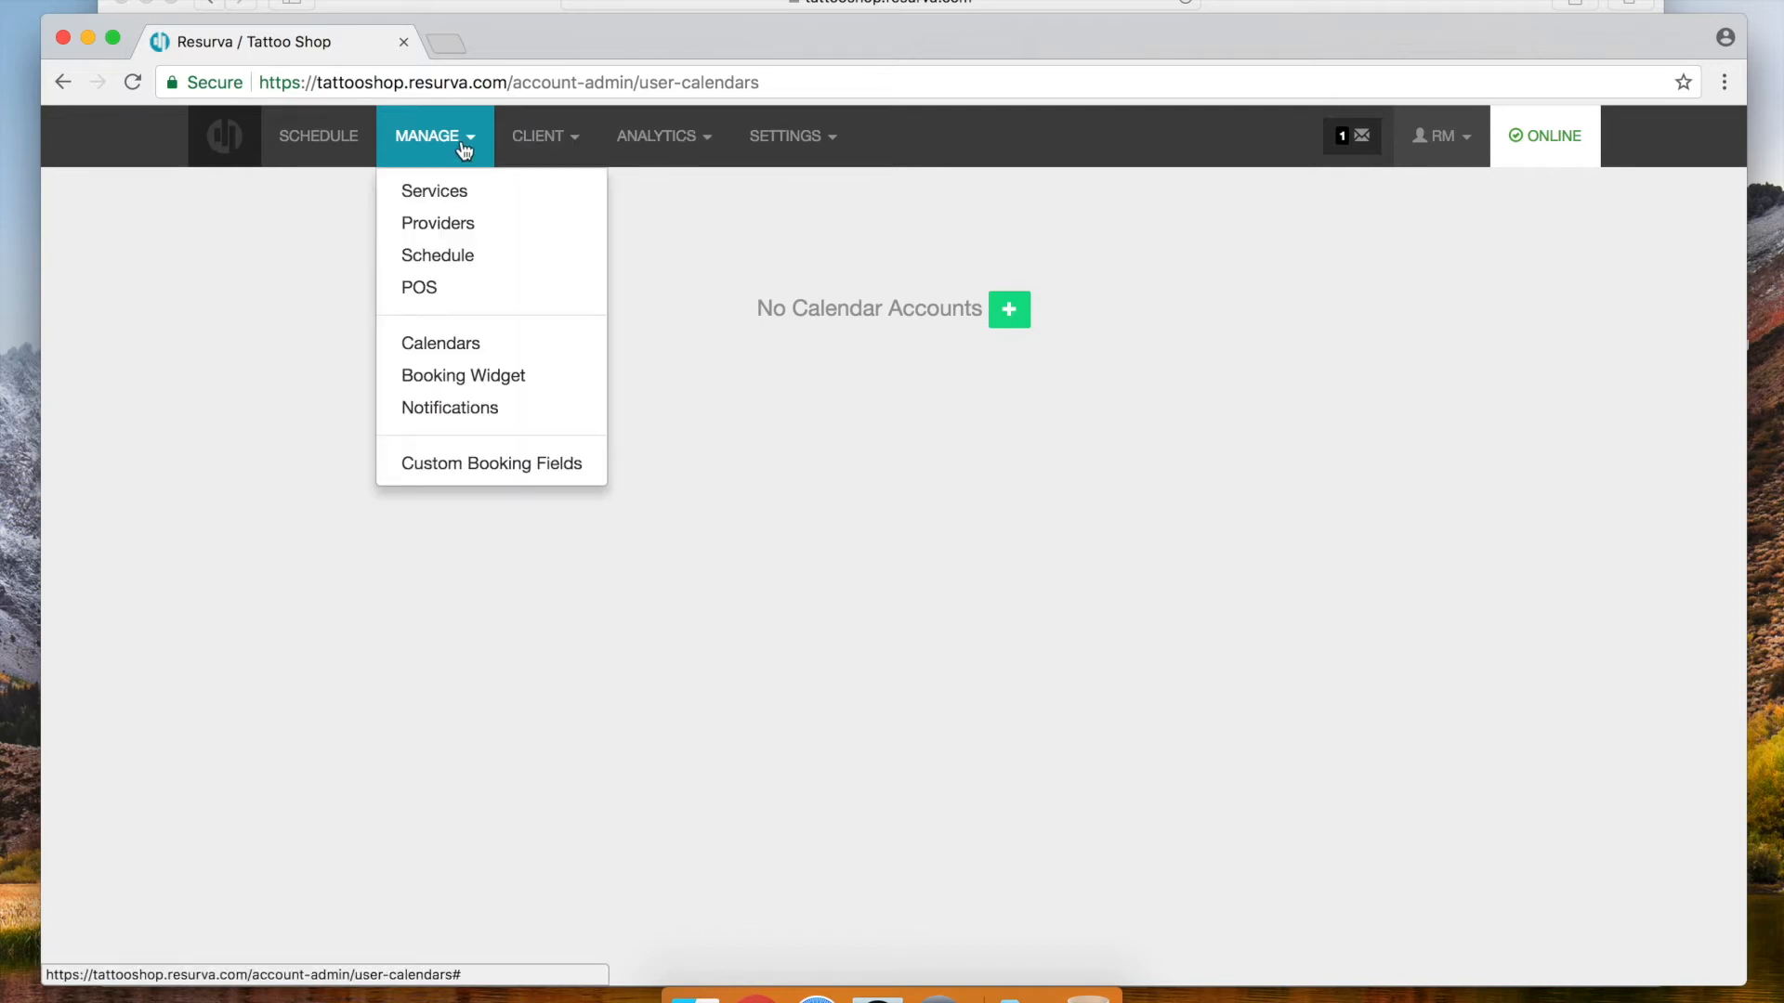
Open Manage > POS to view the Vend integration, still unconnected
click(430, 299)
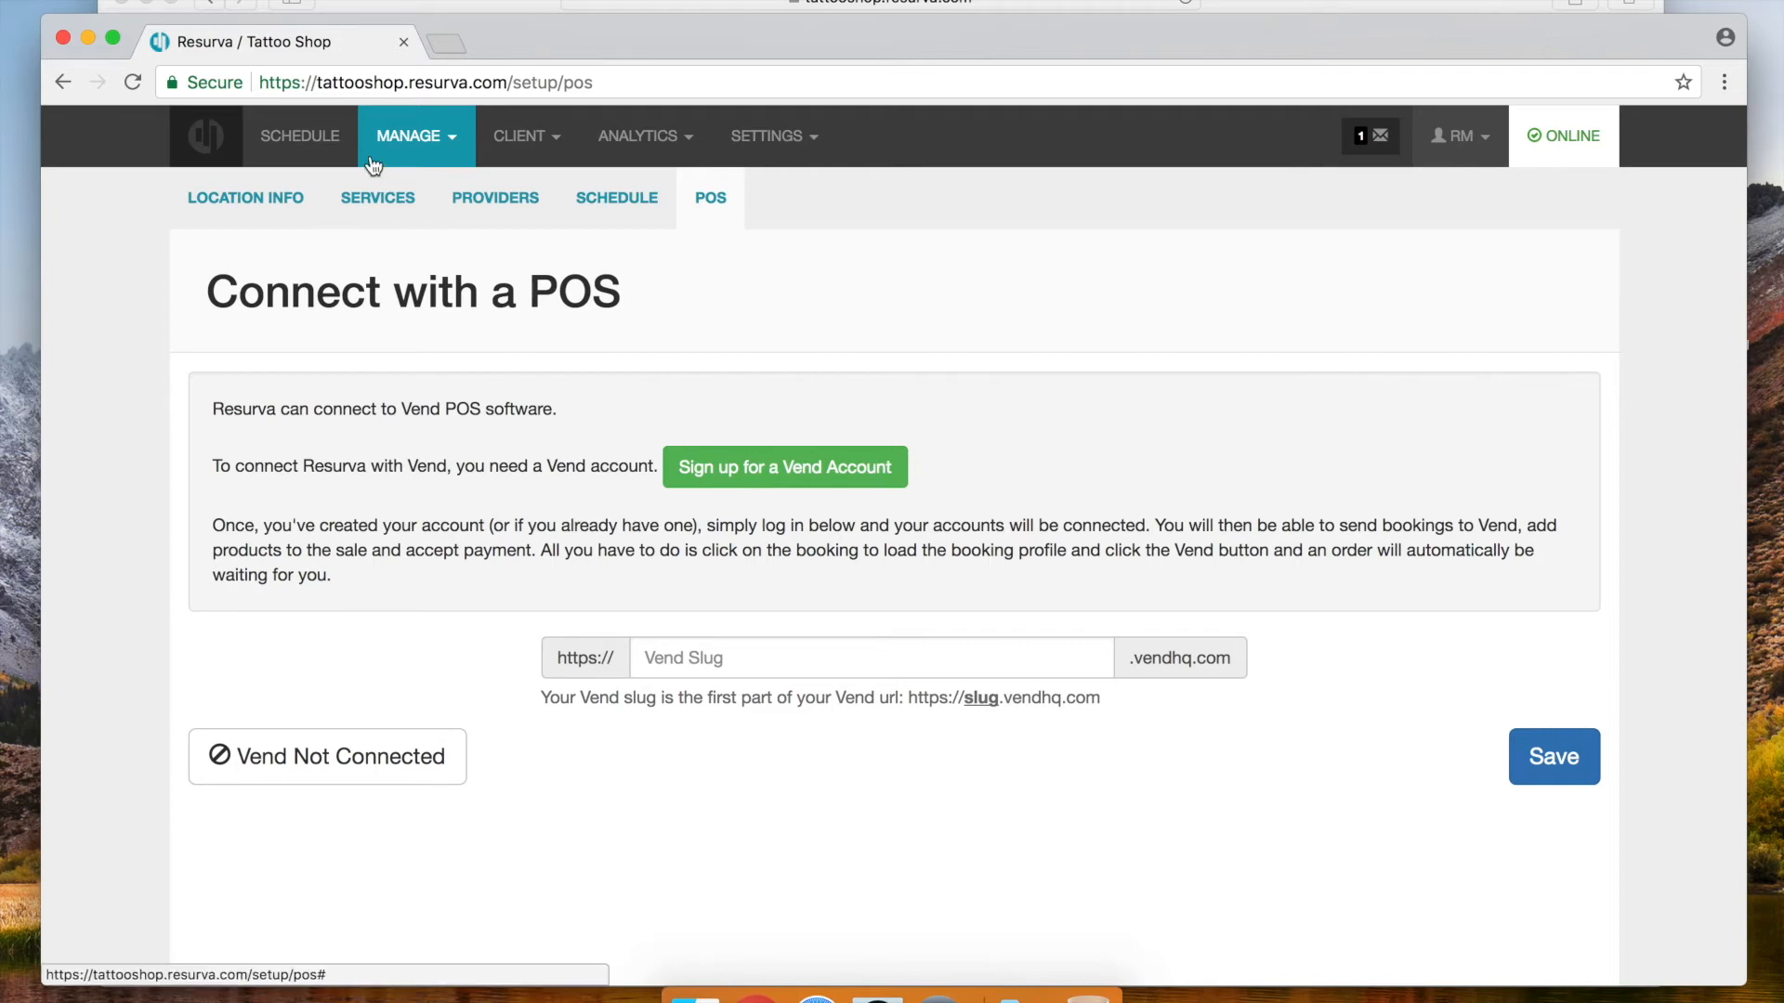
click(420, 137)
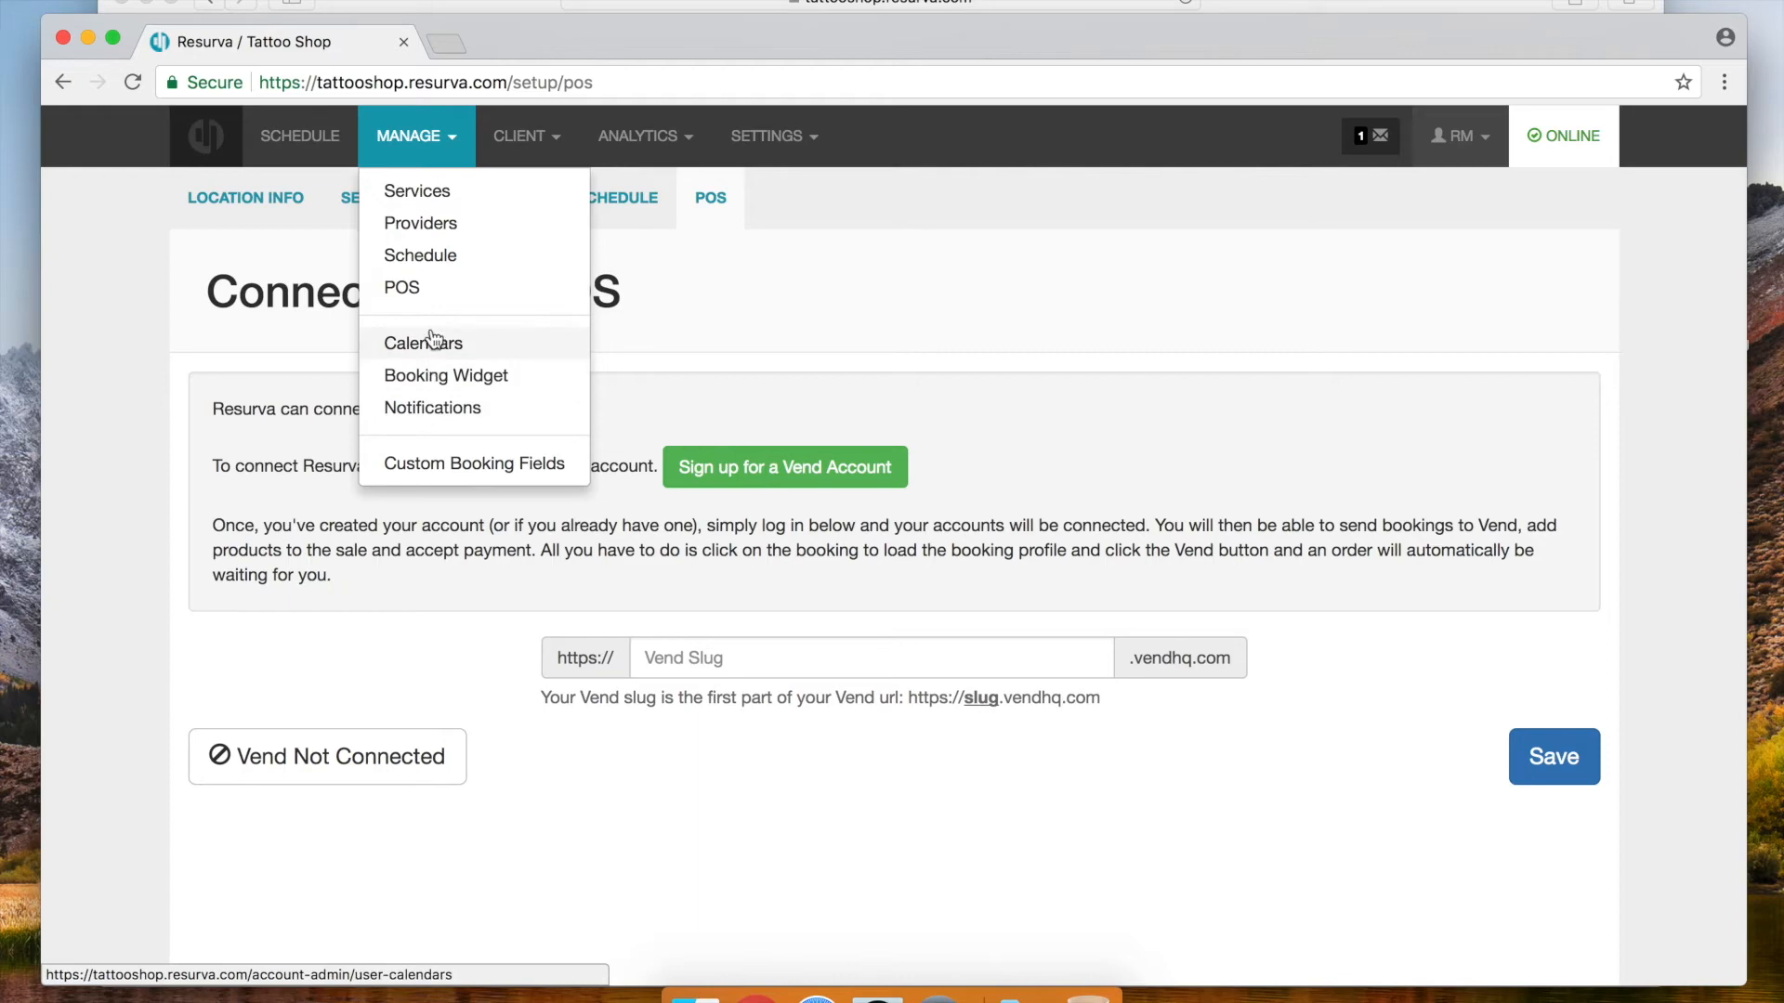
Go to the Admin Accounts settings and start a new admin account
click(775, 135)
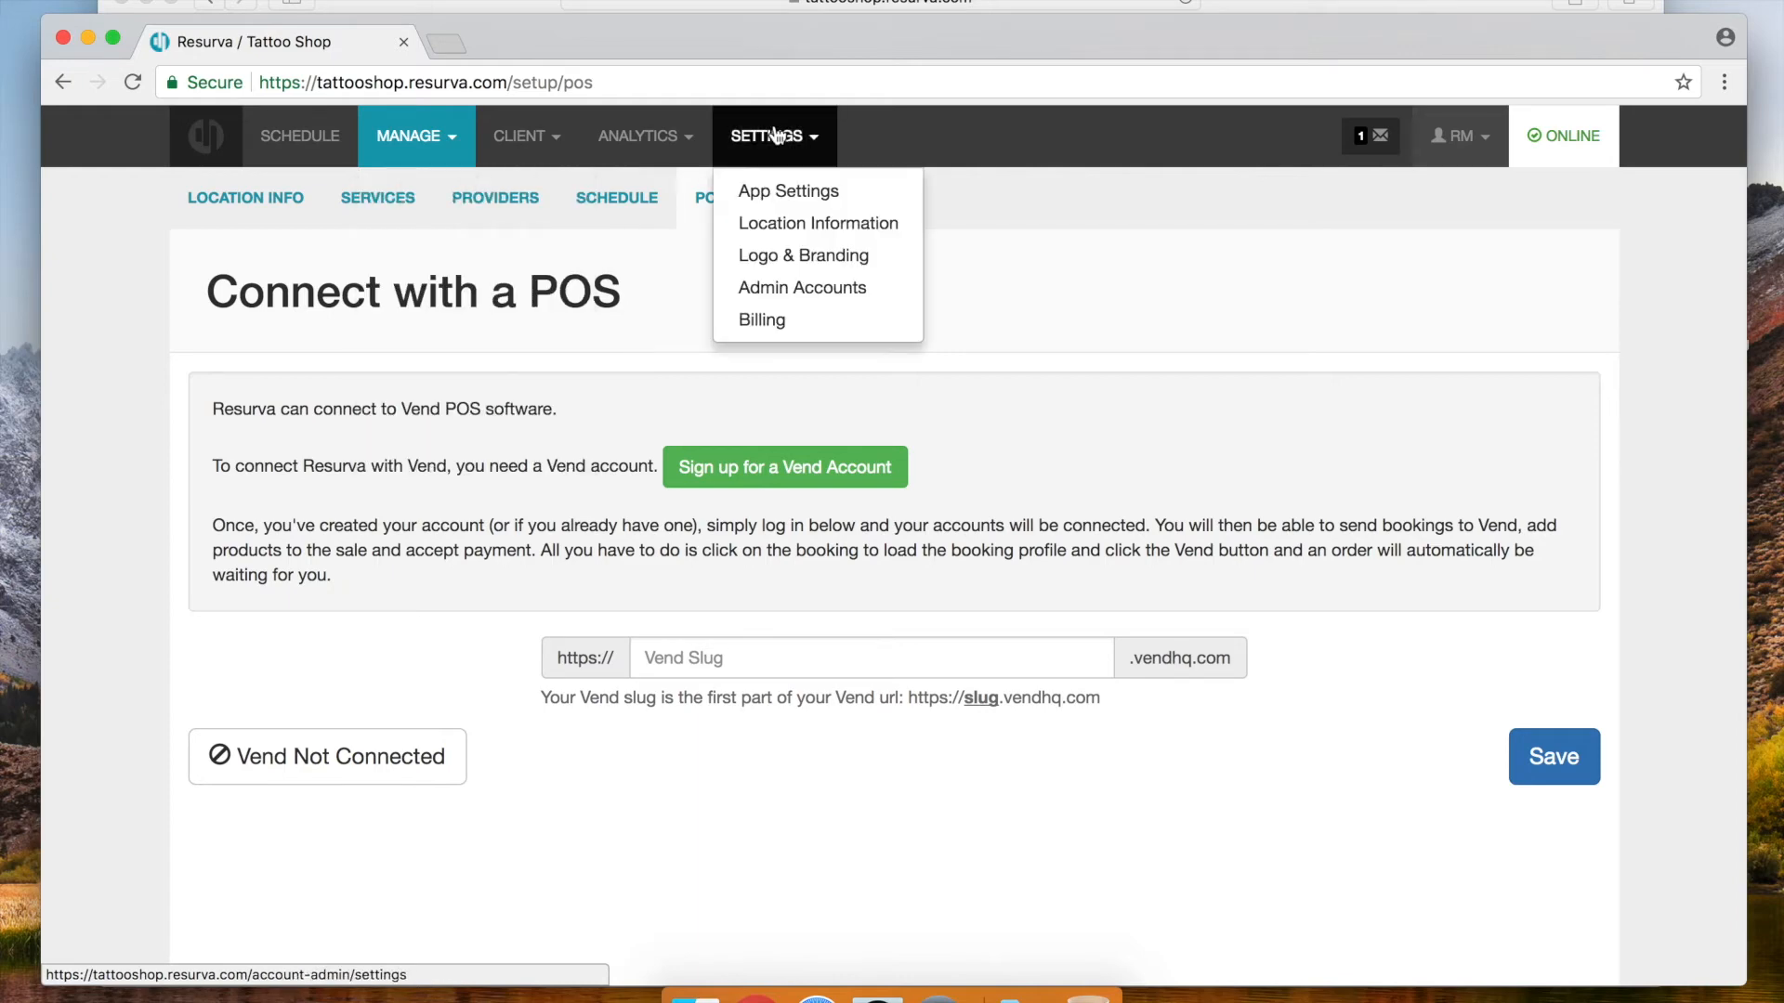
click(780, 289)
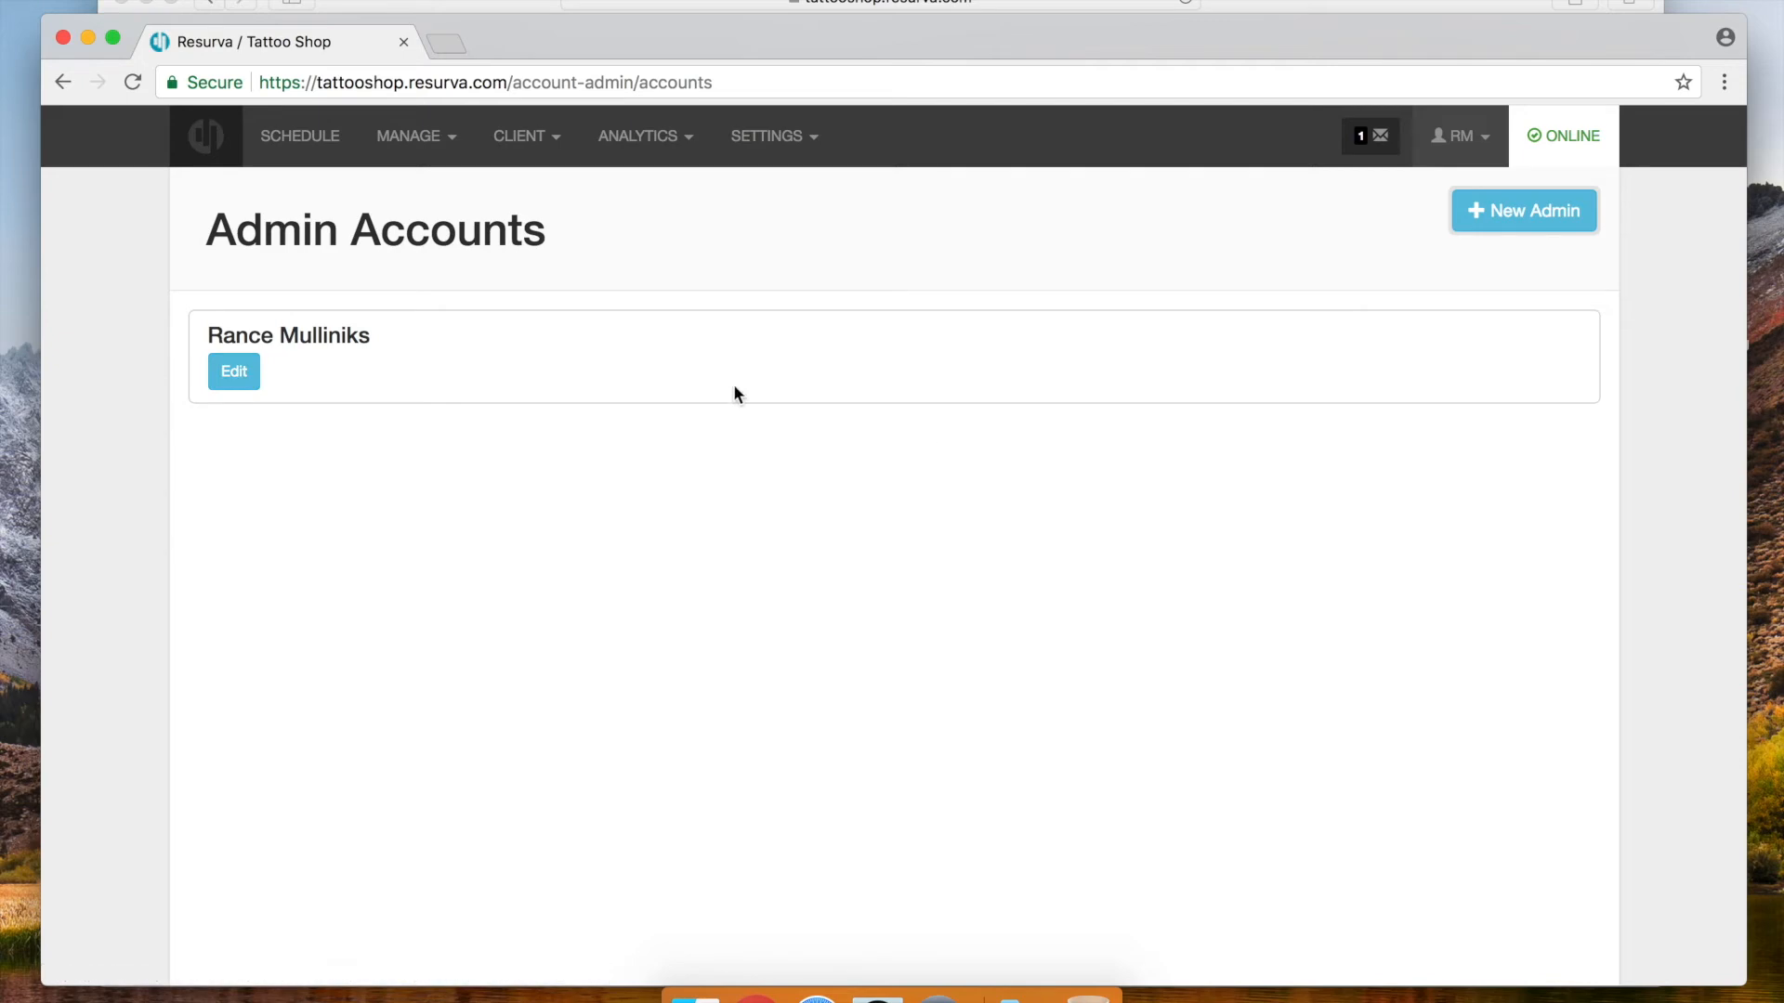
click(1521, 223)
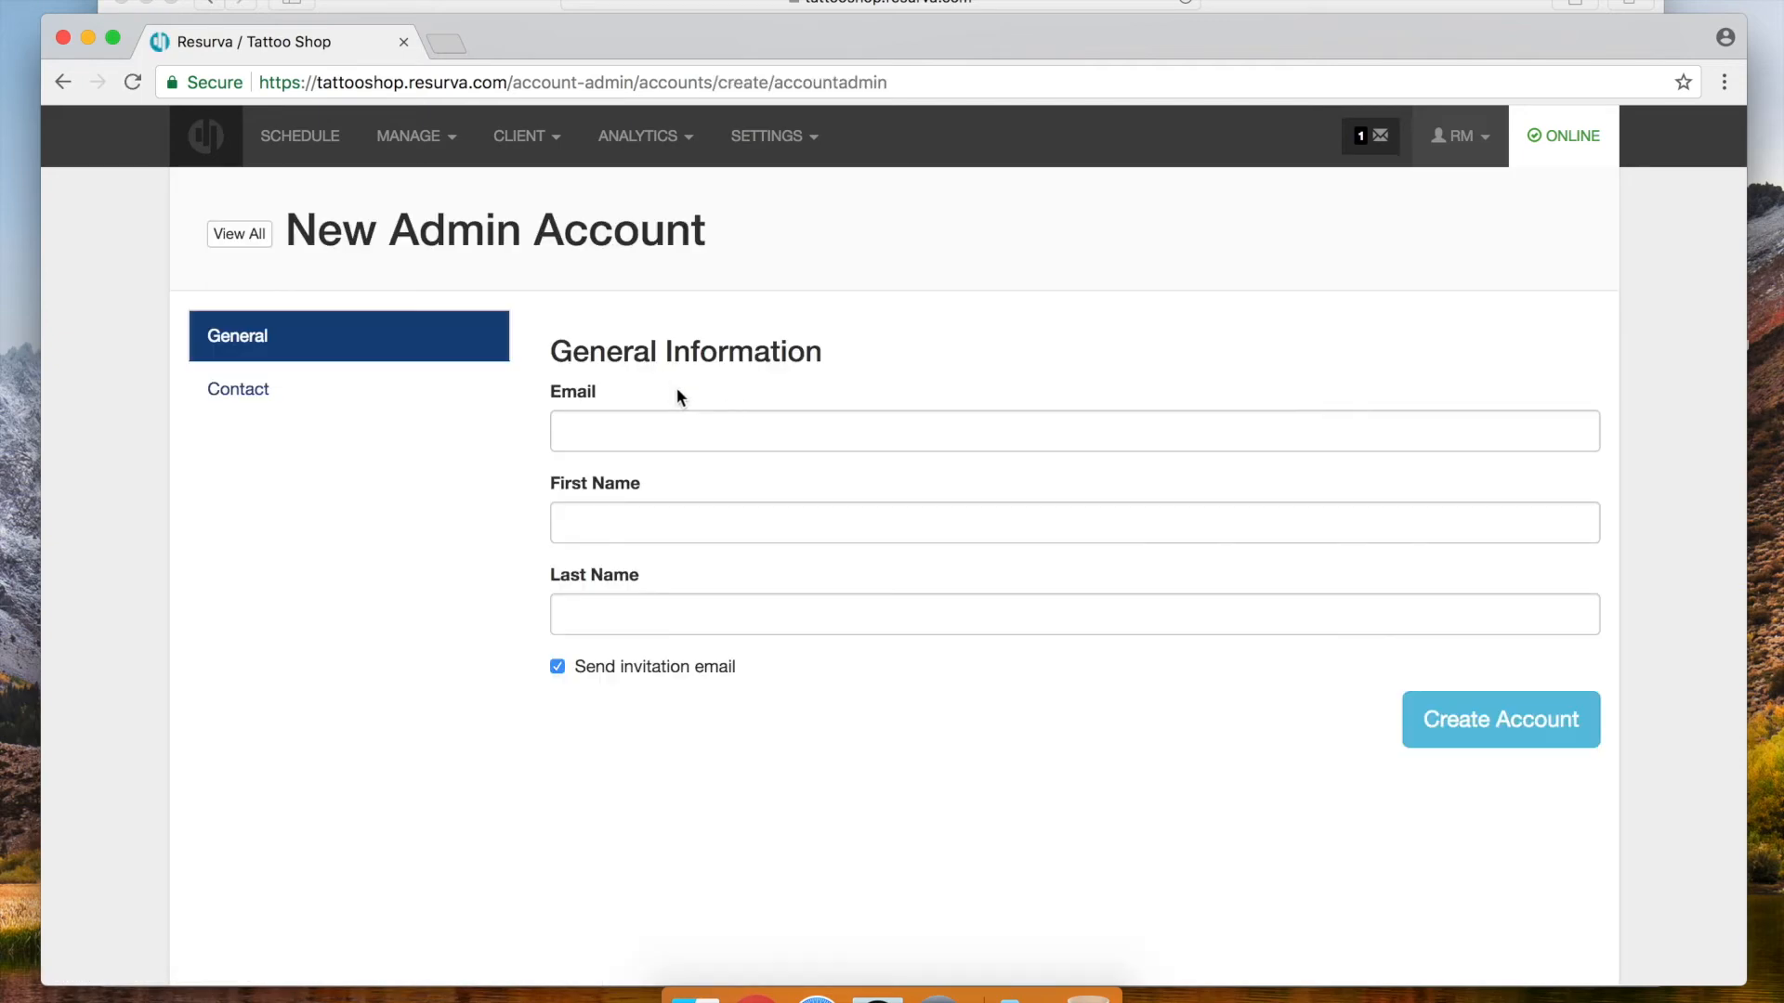
Create the admin account with the front desk e-mail, first name Front and last name Desk
click(618, 435)
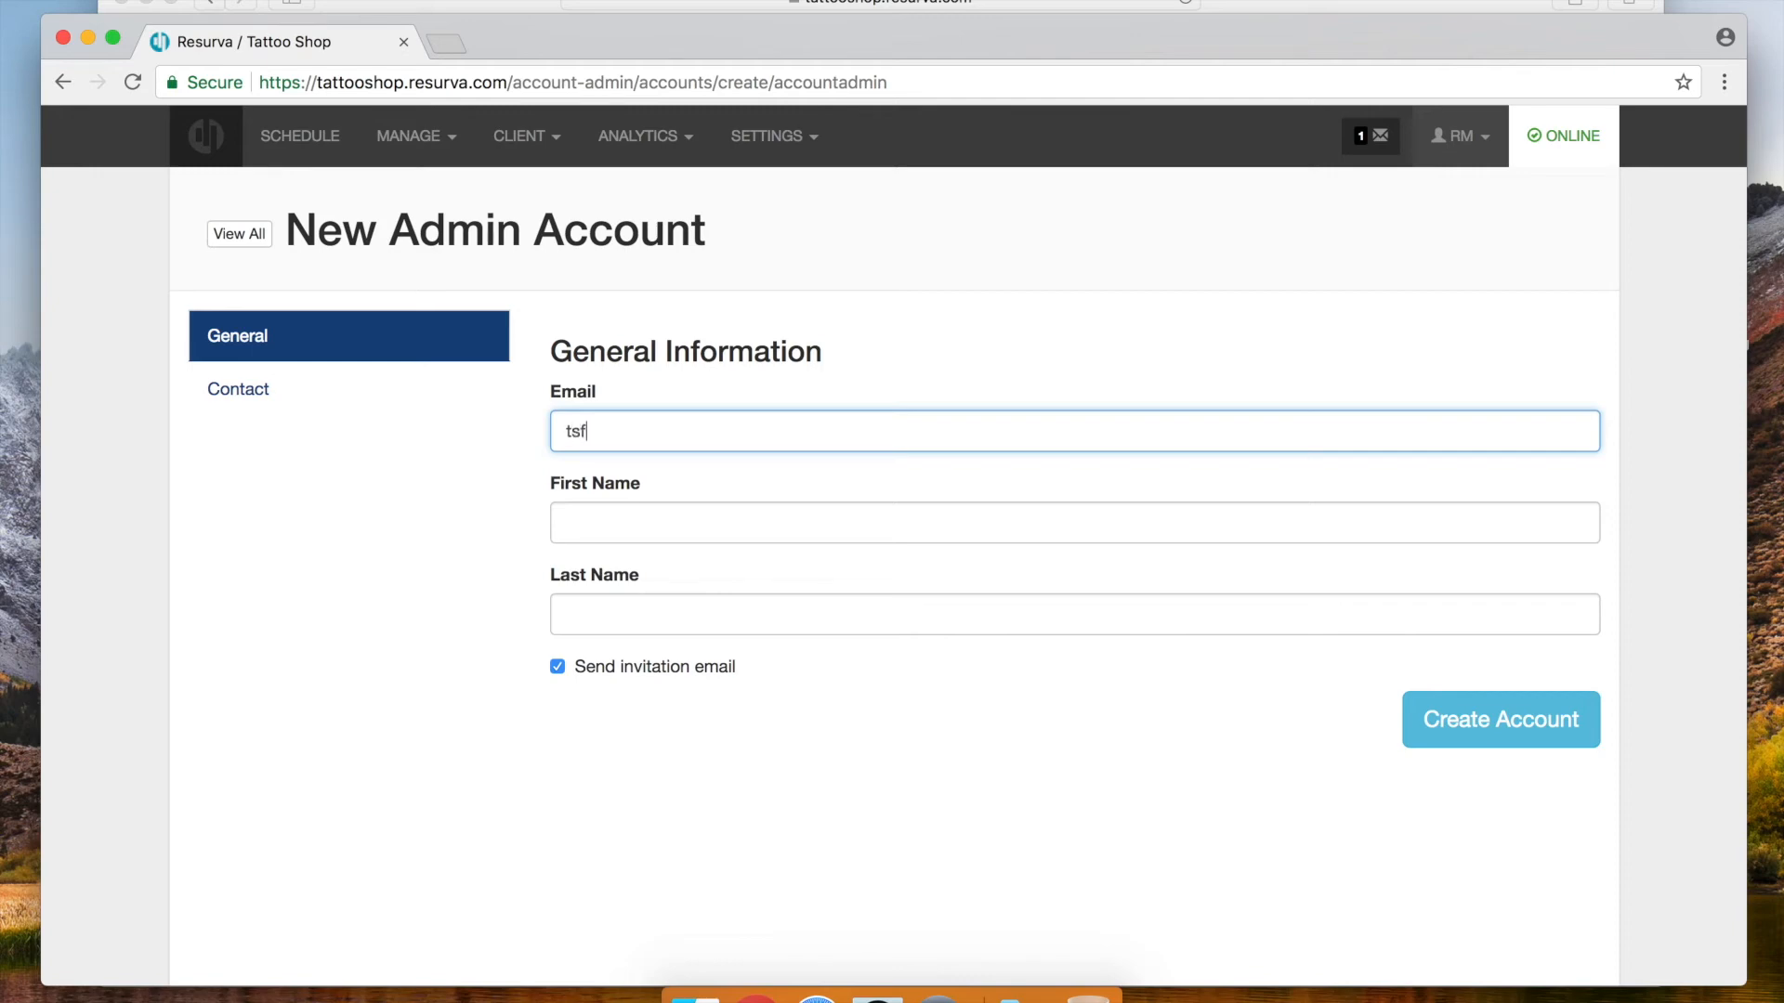
key(Tab)
text(Fronk)
key(Tab)
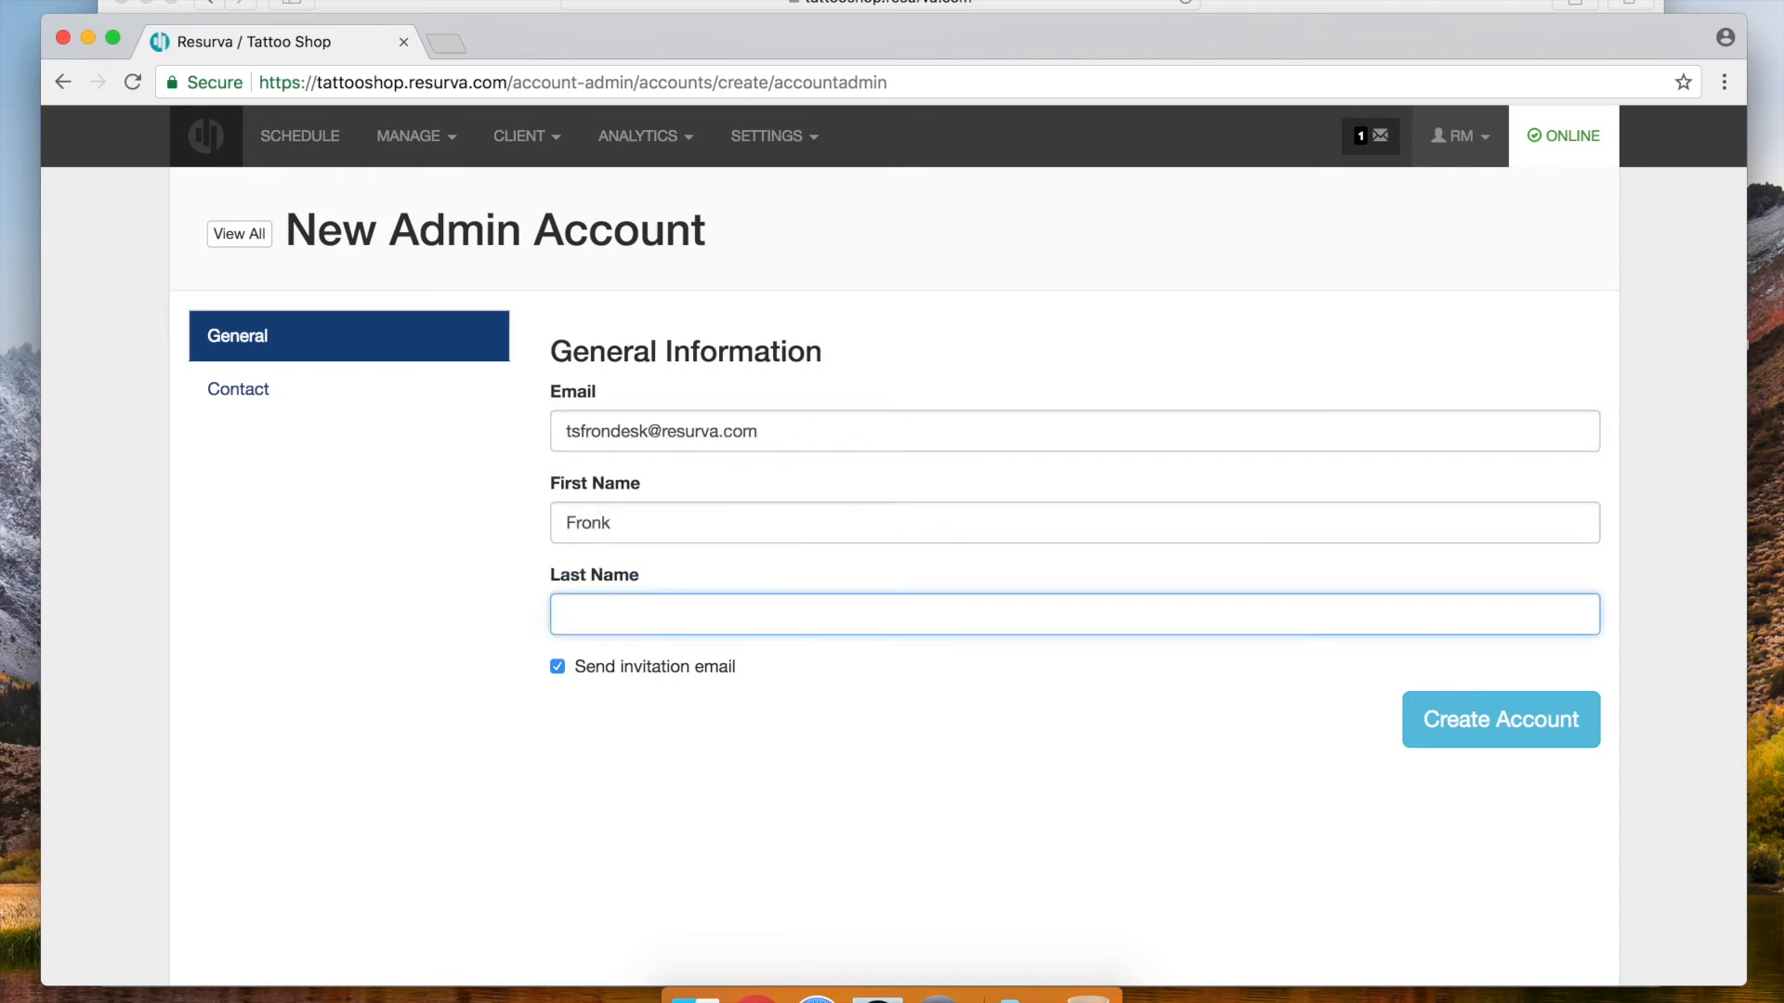
click(653, 522)
key(BackSpace)
text(t)
key(Tab)
text(Desk)
click(1449, 730)
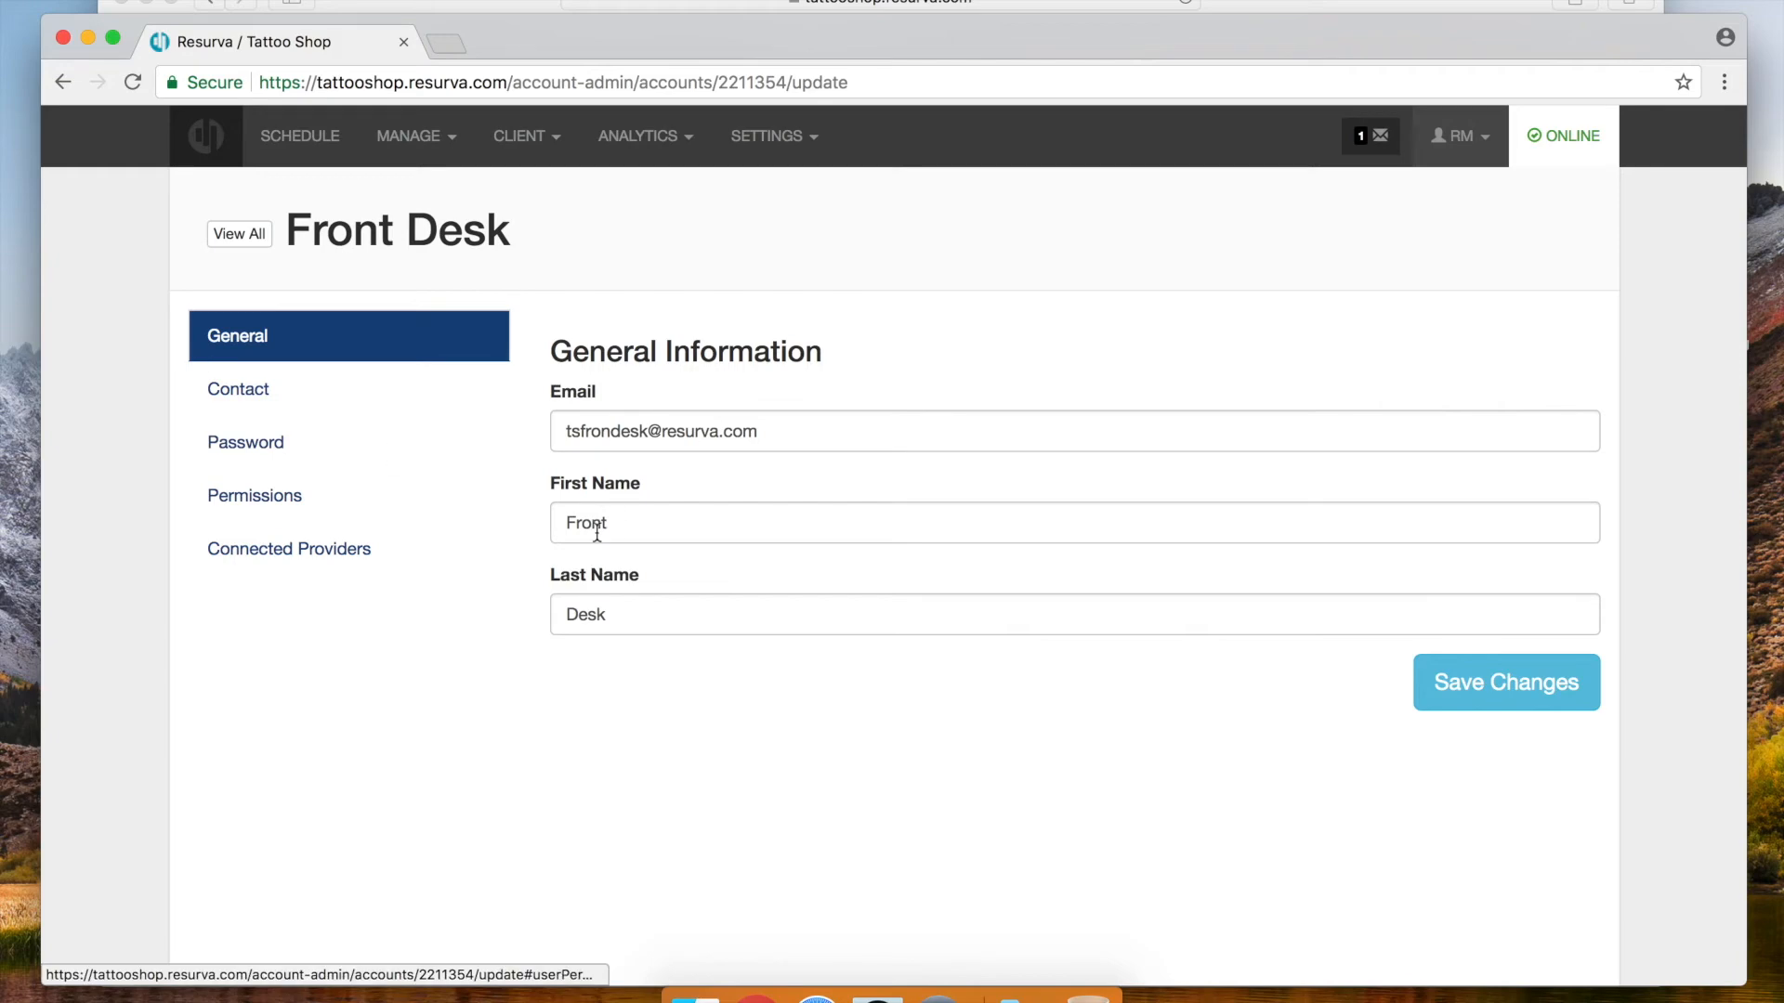
Review its permissions, turn off connected-provider e-mail notifications, and return to the admin list
click(253, 497)
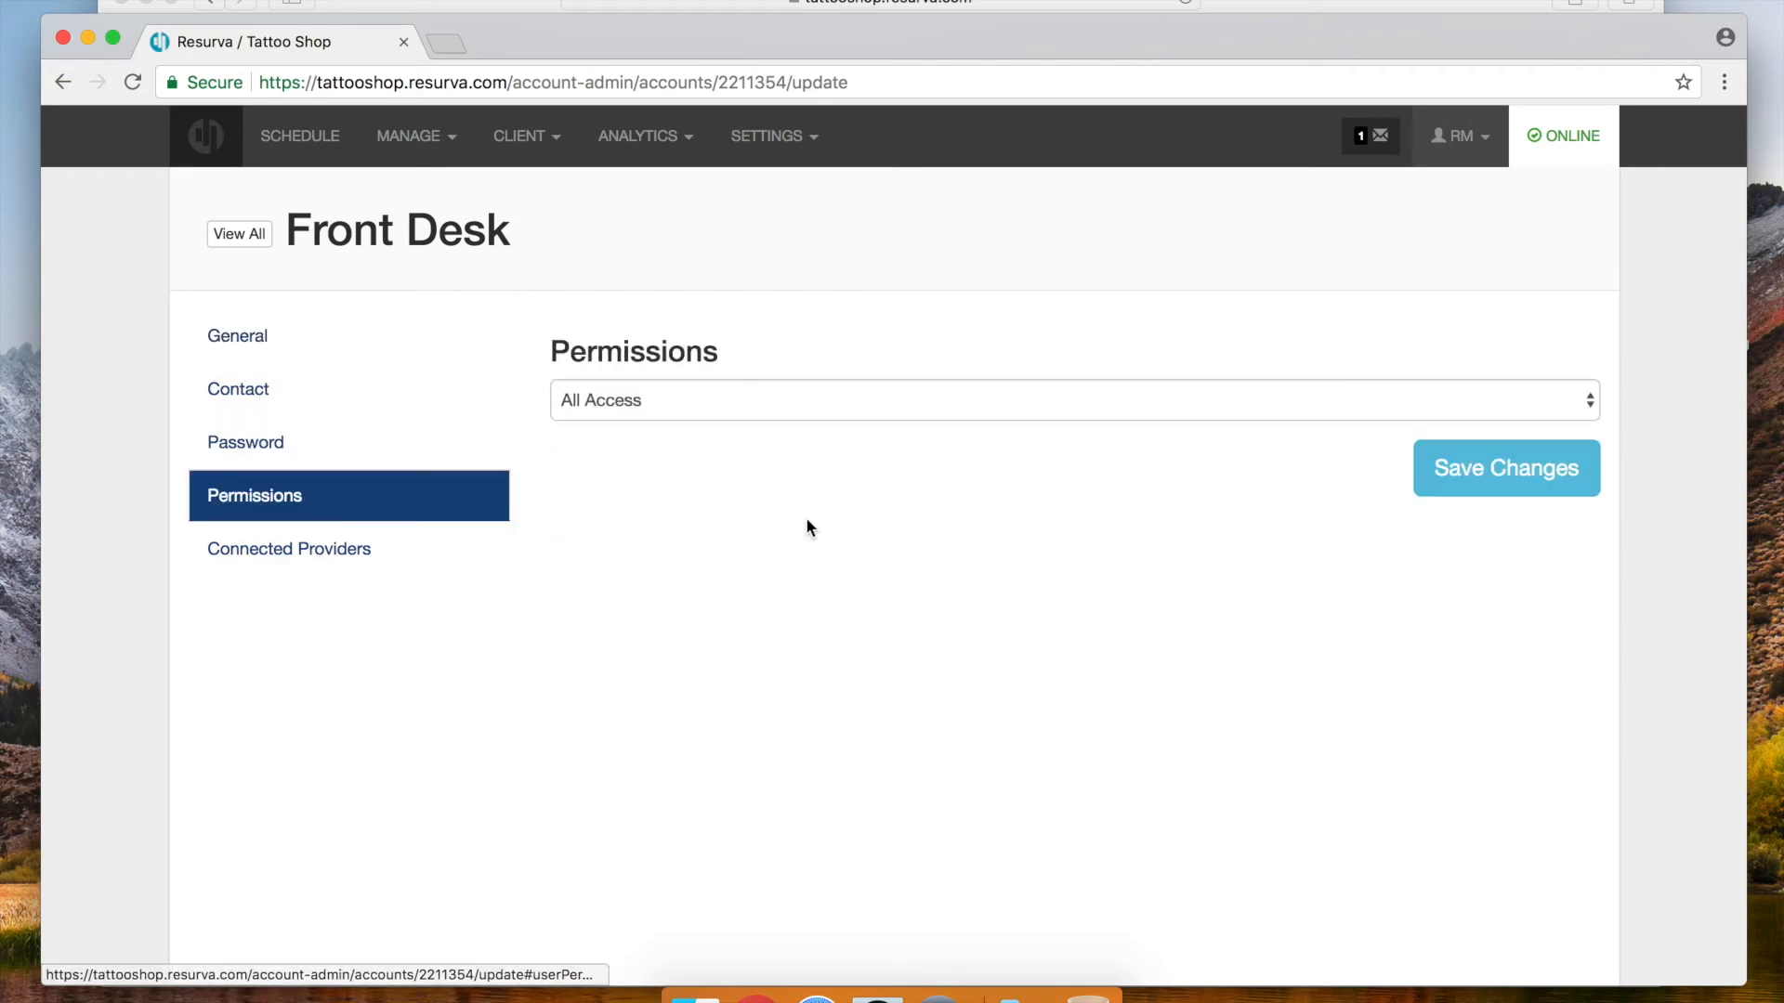
click(325, 554)
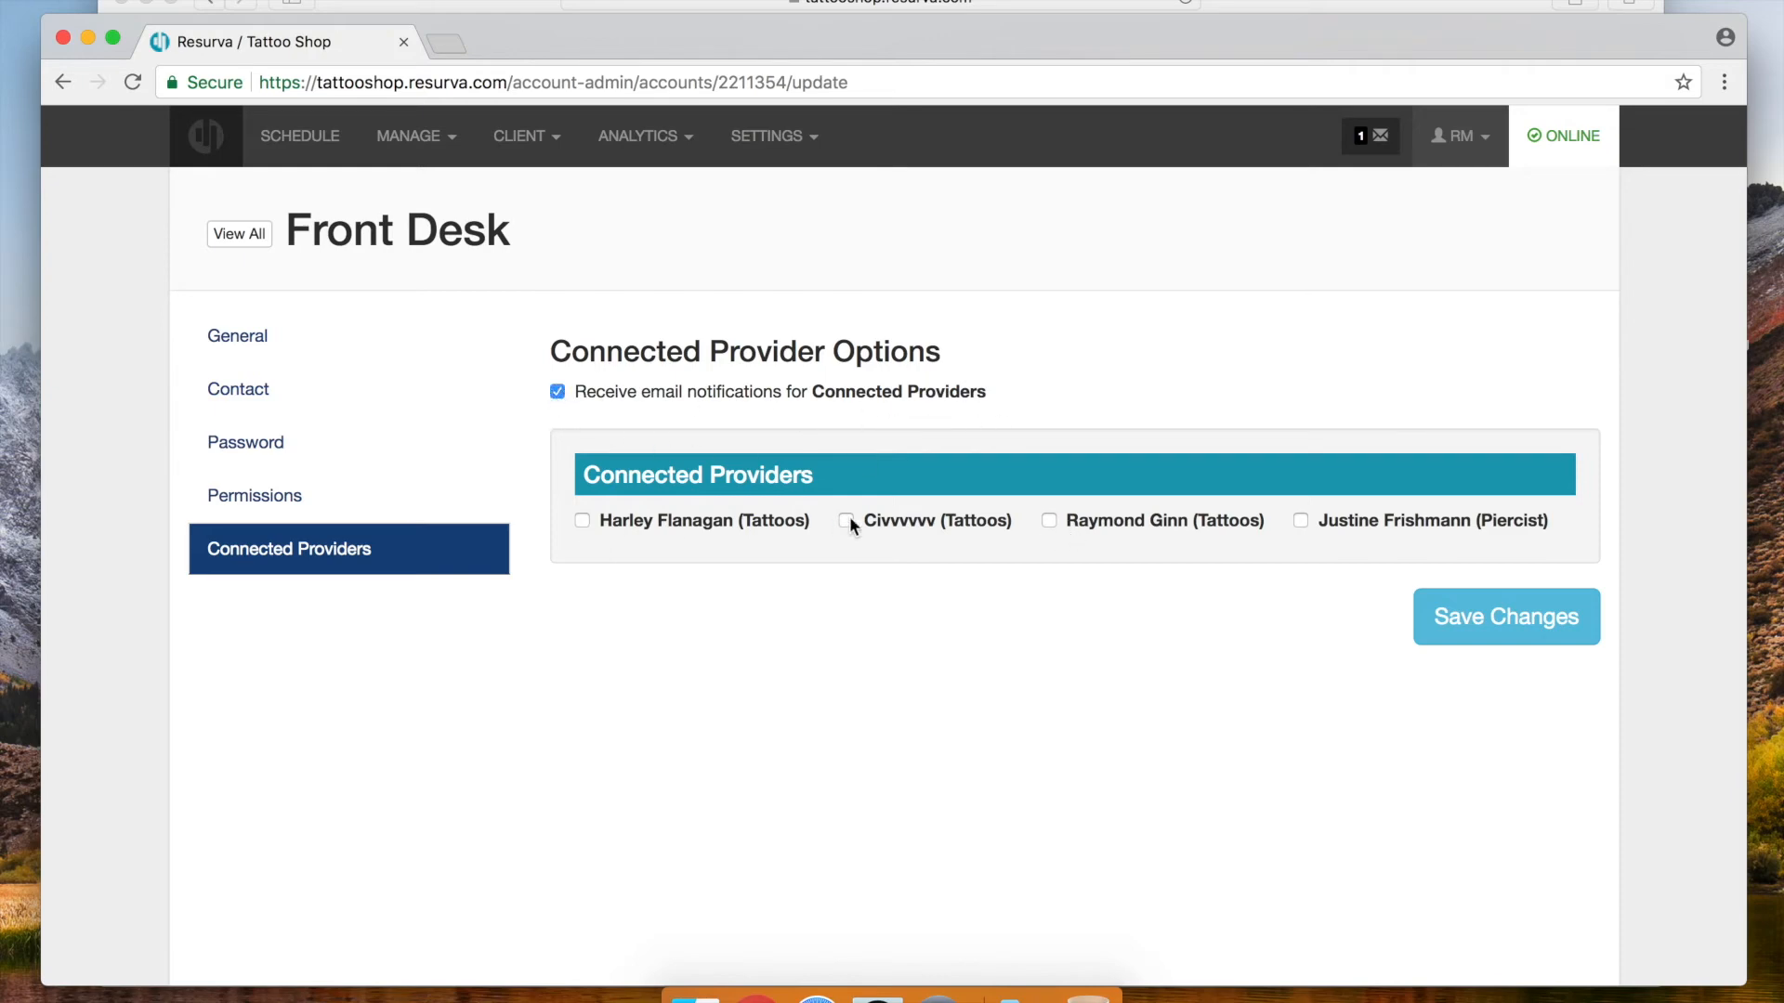
click(556, 392)
click(239, 233)
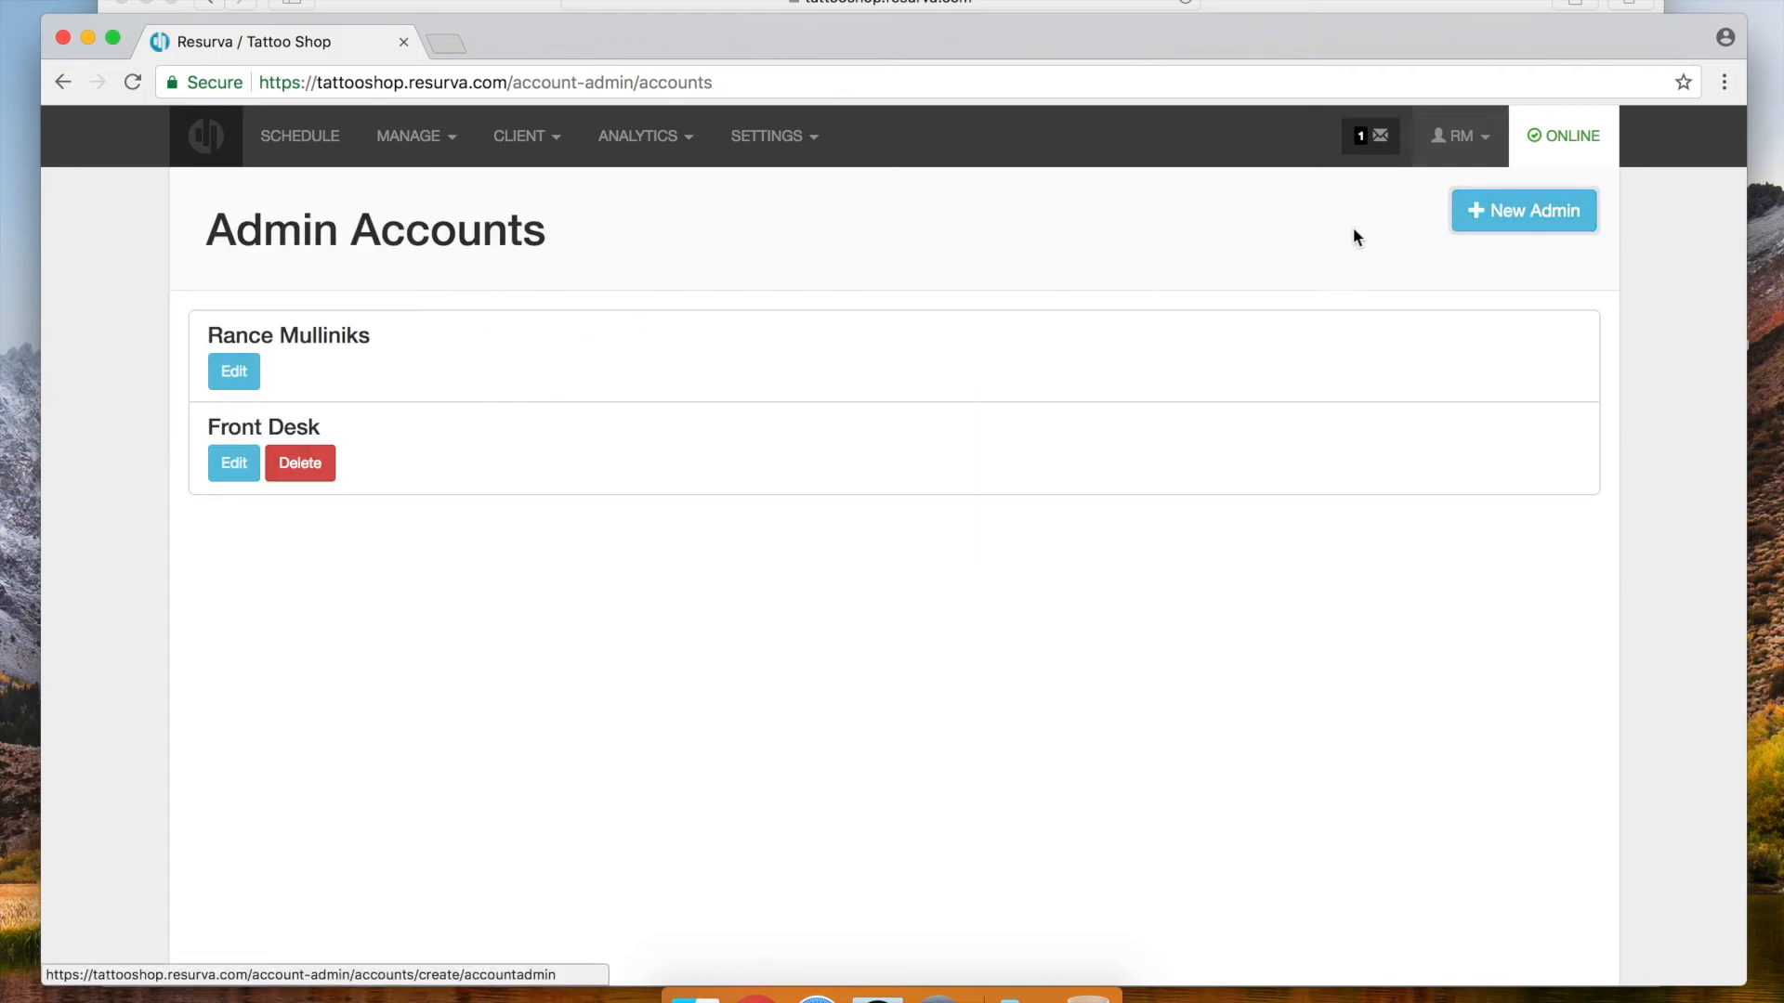
Create an admin account with the tattoo artist's e-mail, first and last name, and dismiss the confirmation
click(1505, 223)
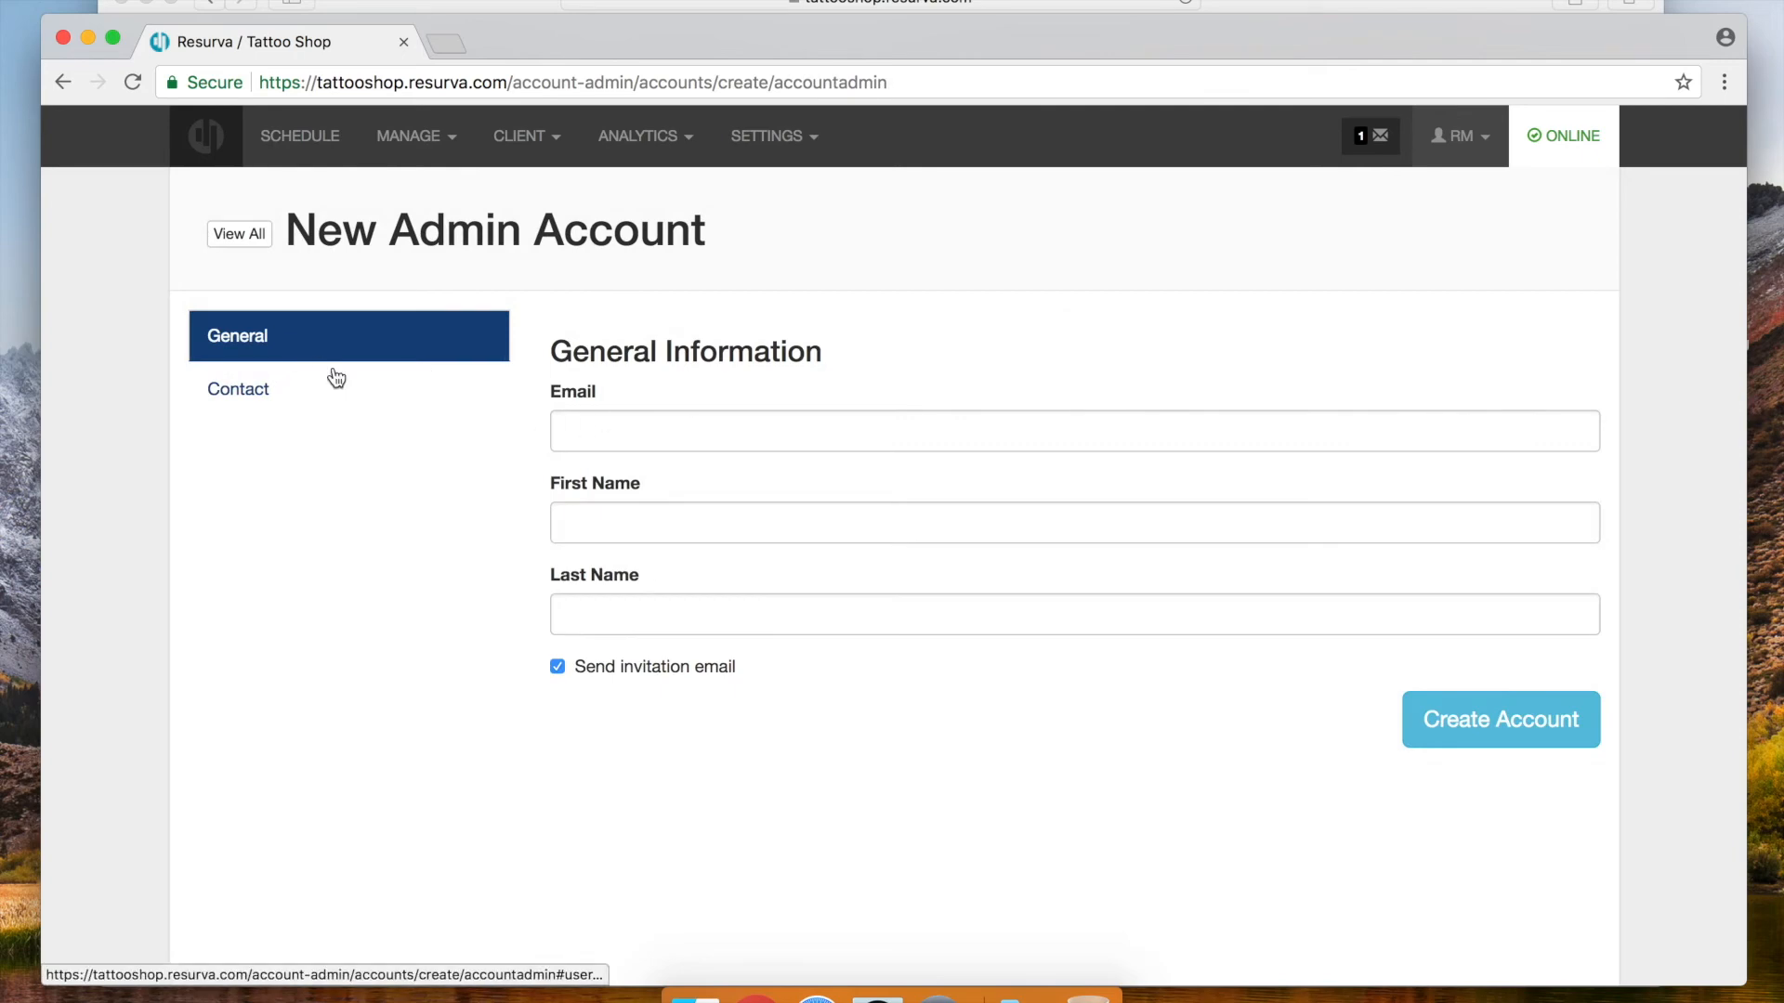
click(641, 435)
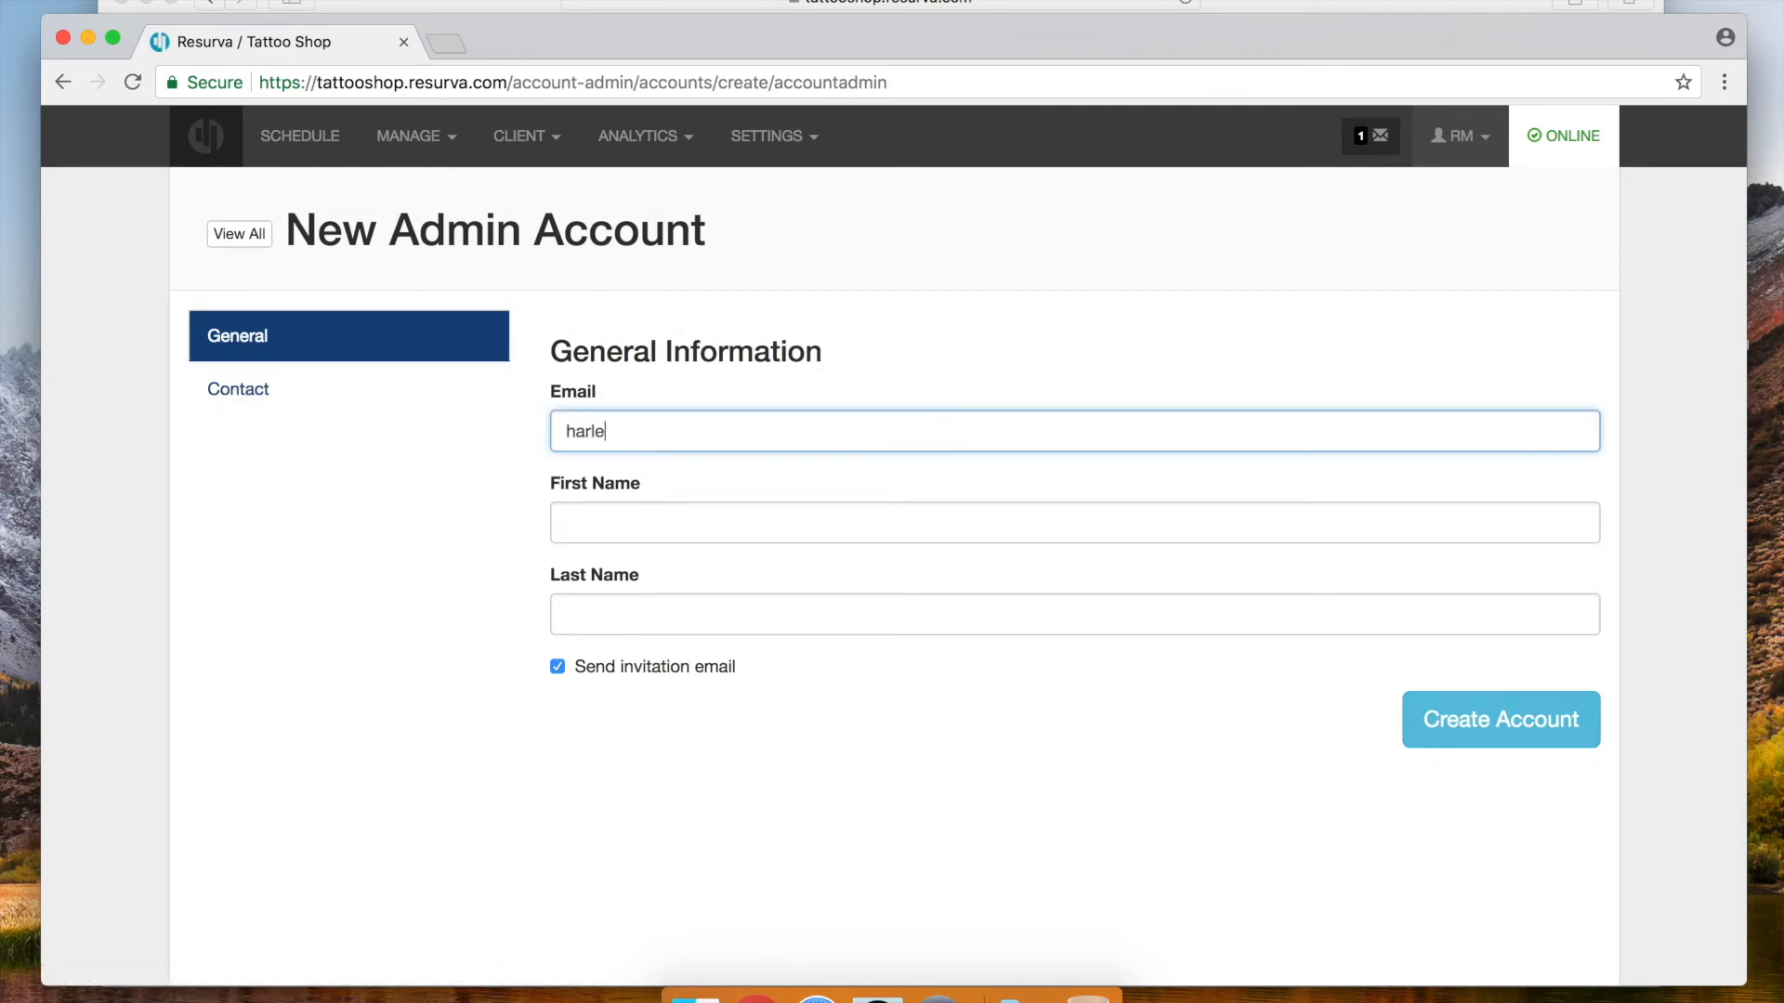
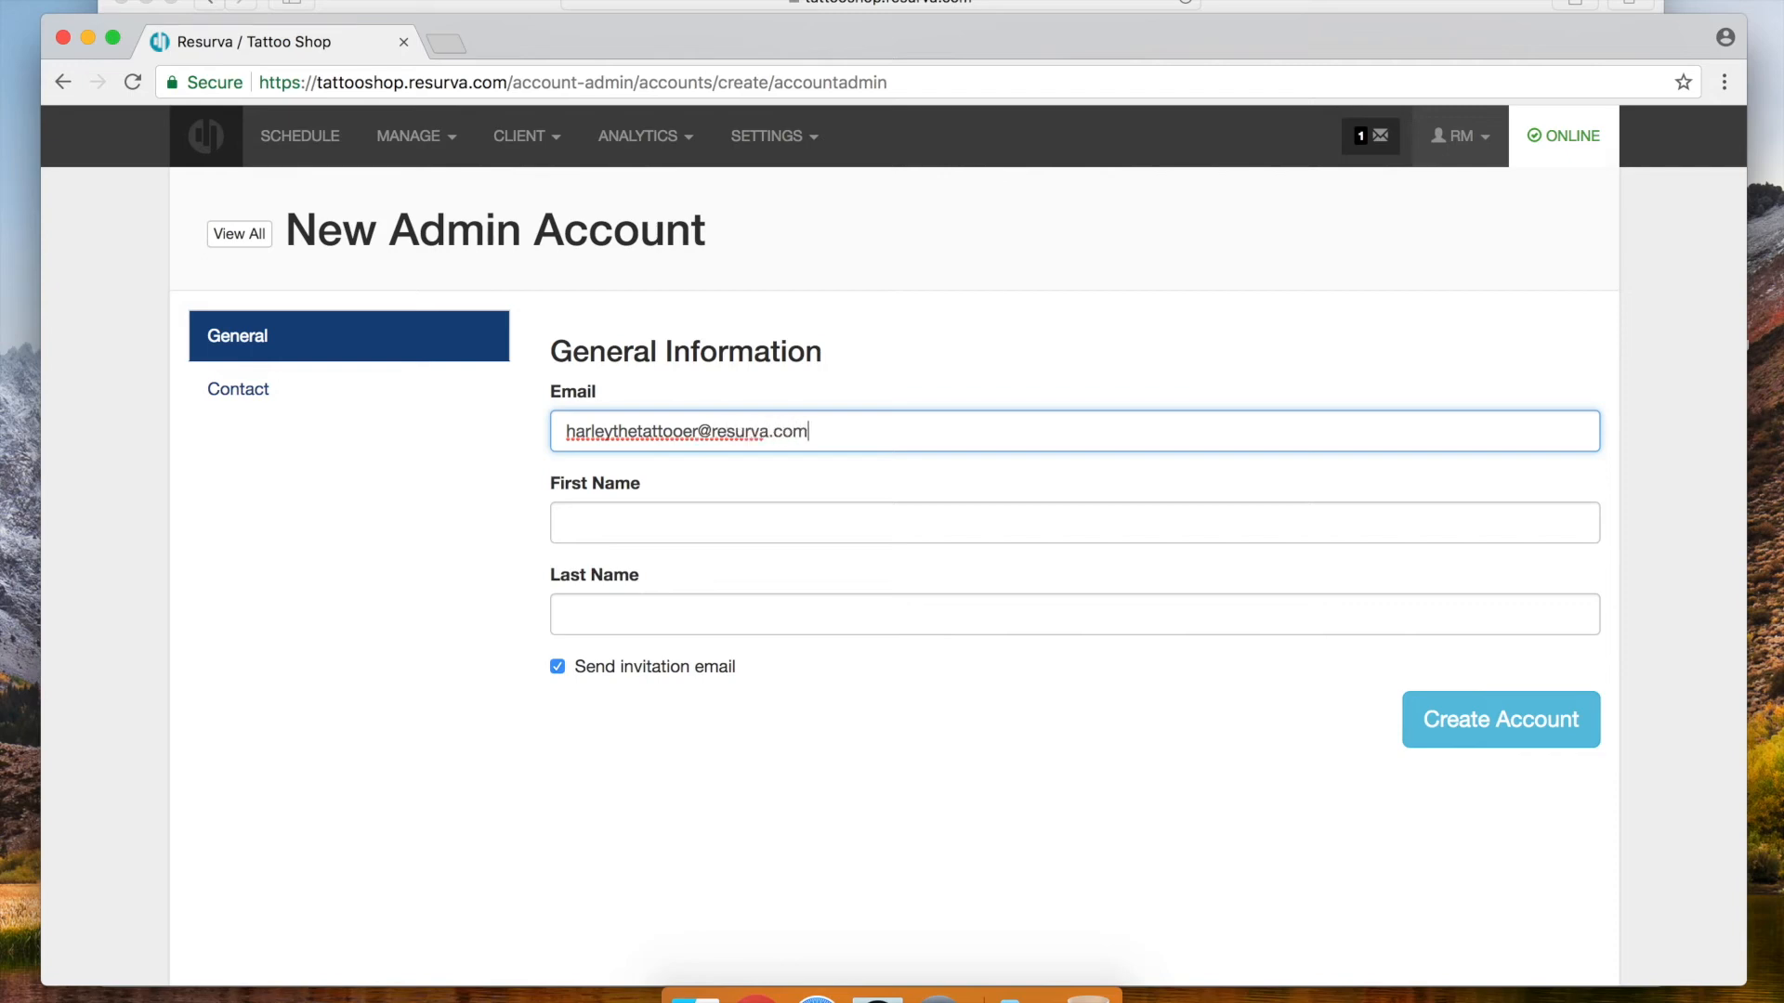
key(Tab)
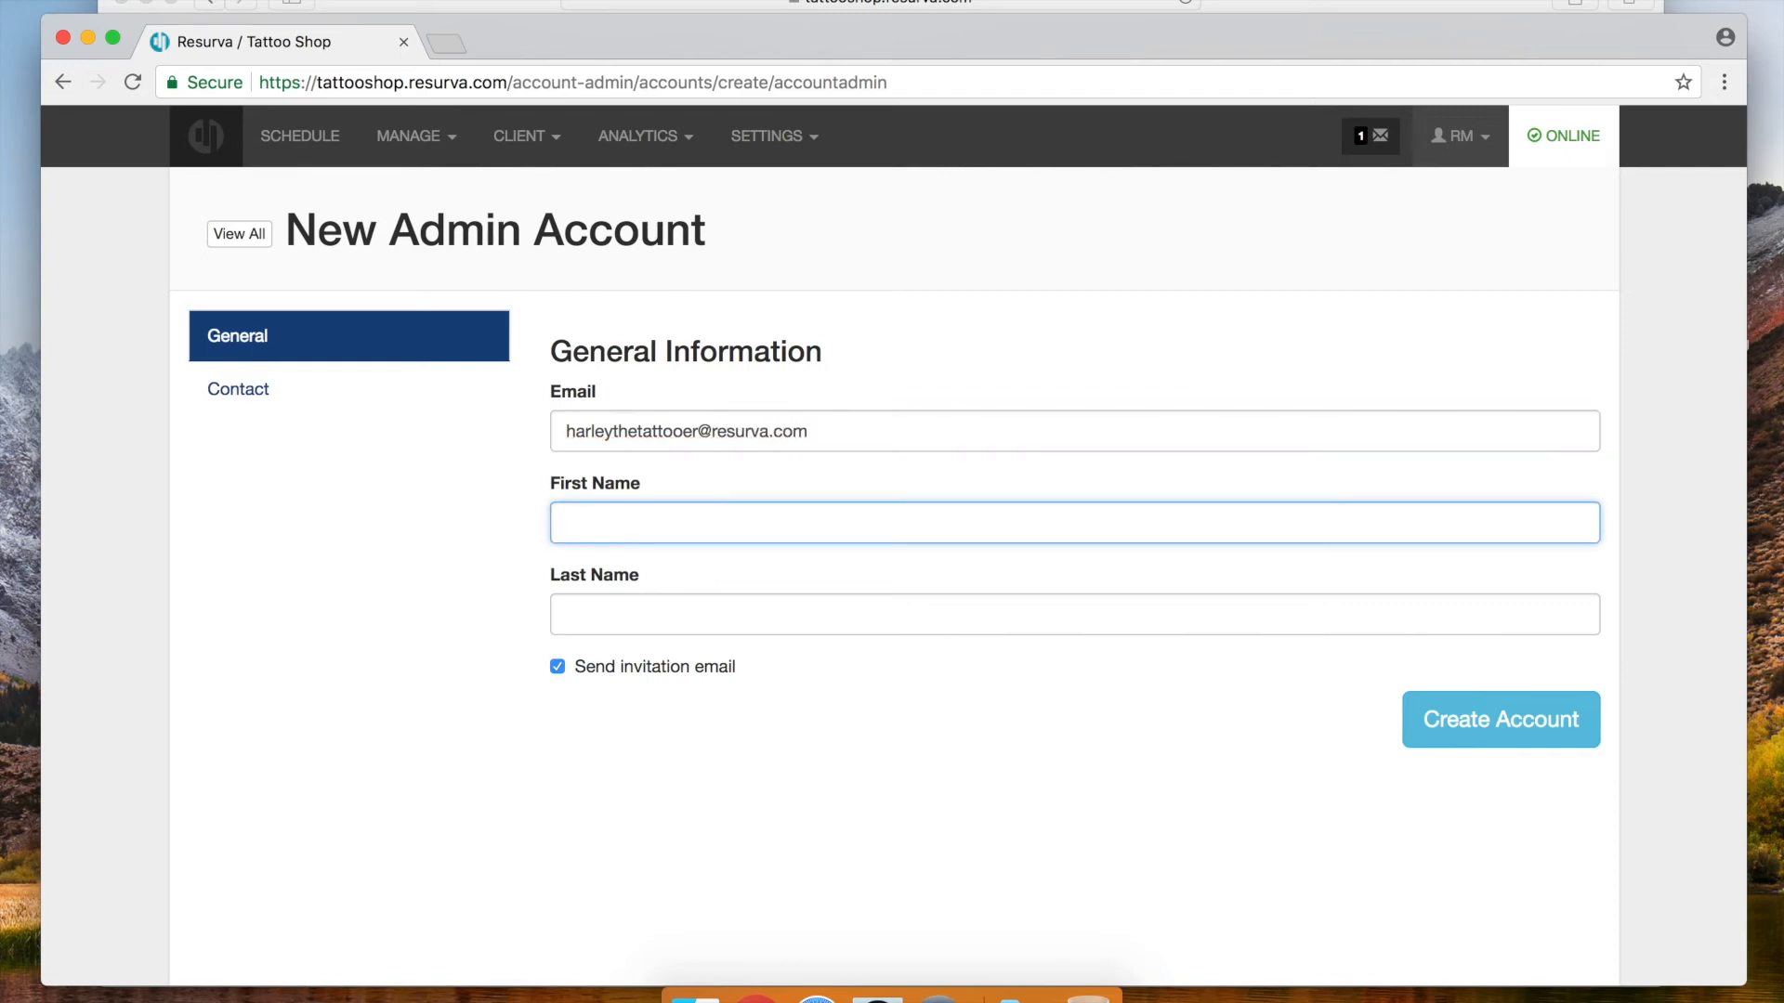
text(He)
text(rley)
key(Tab)
text(Flan)
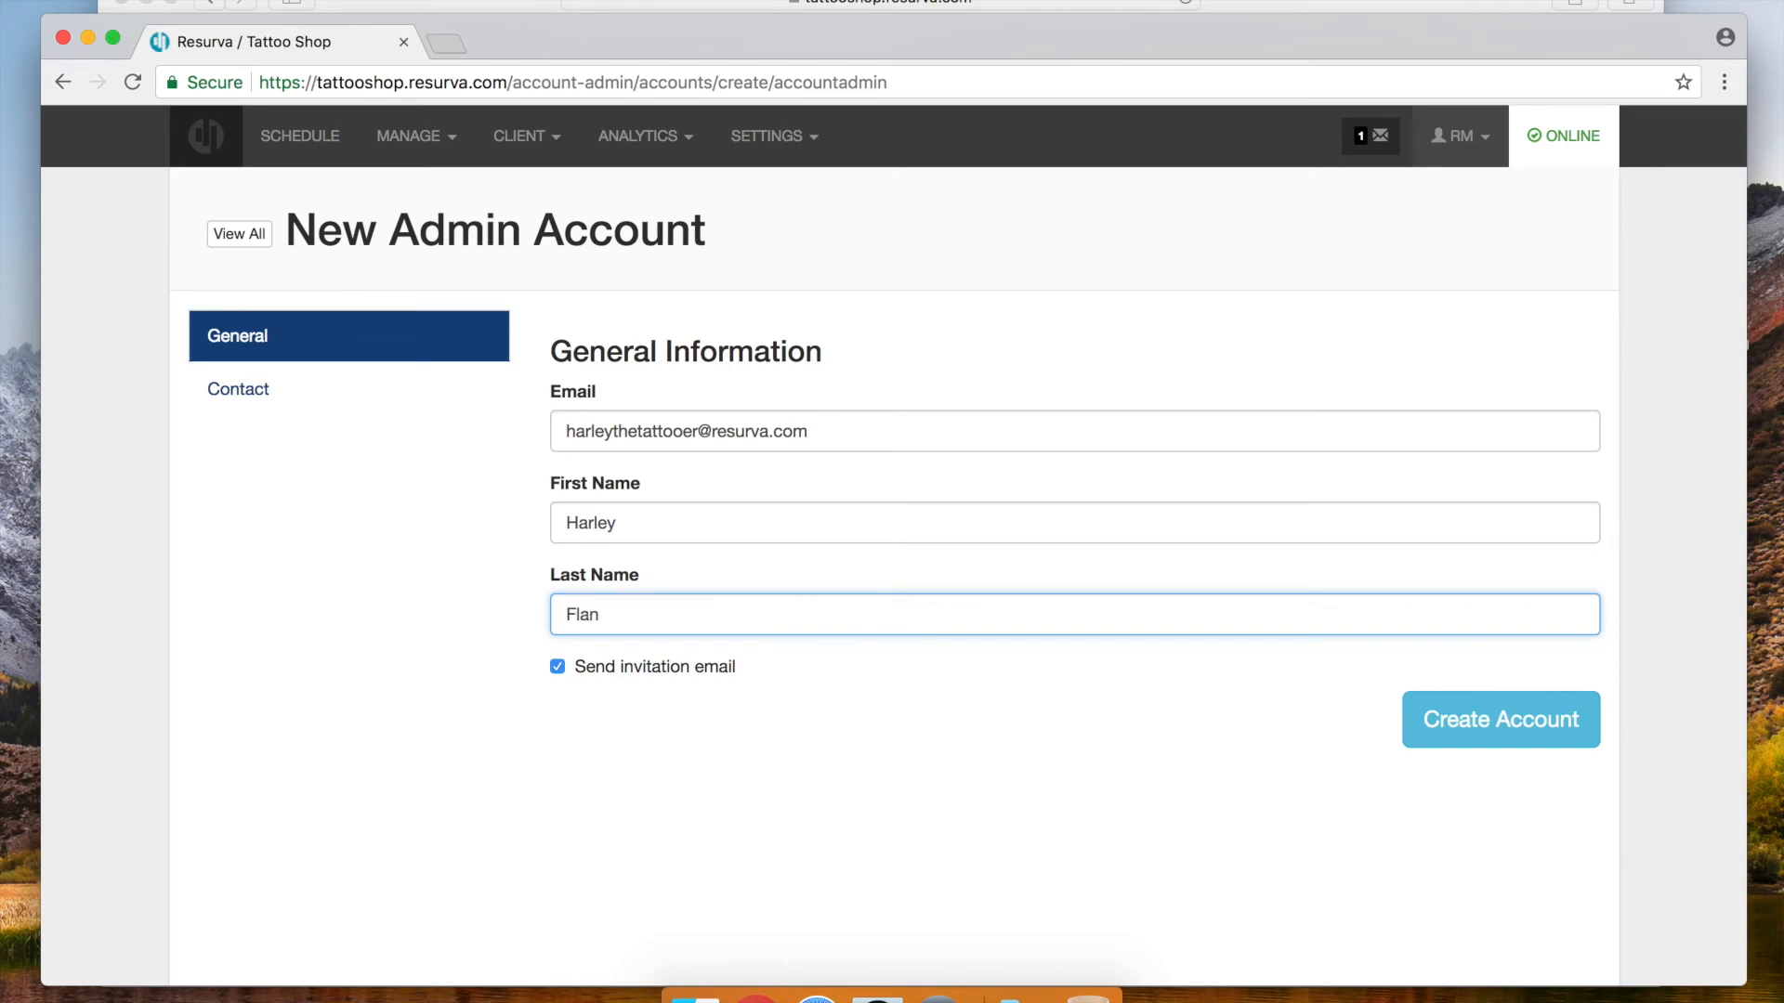
text(agan)
click(1476, 724)
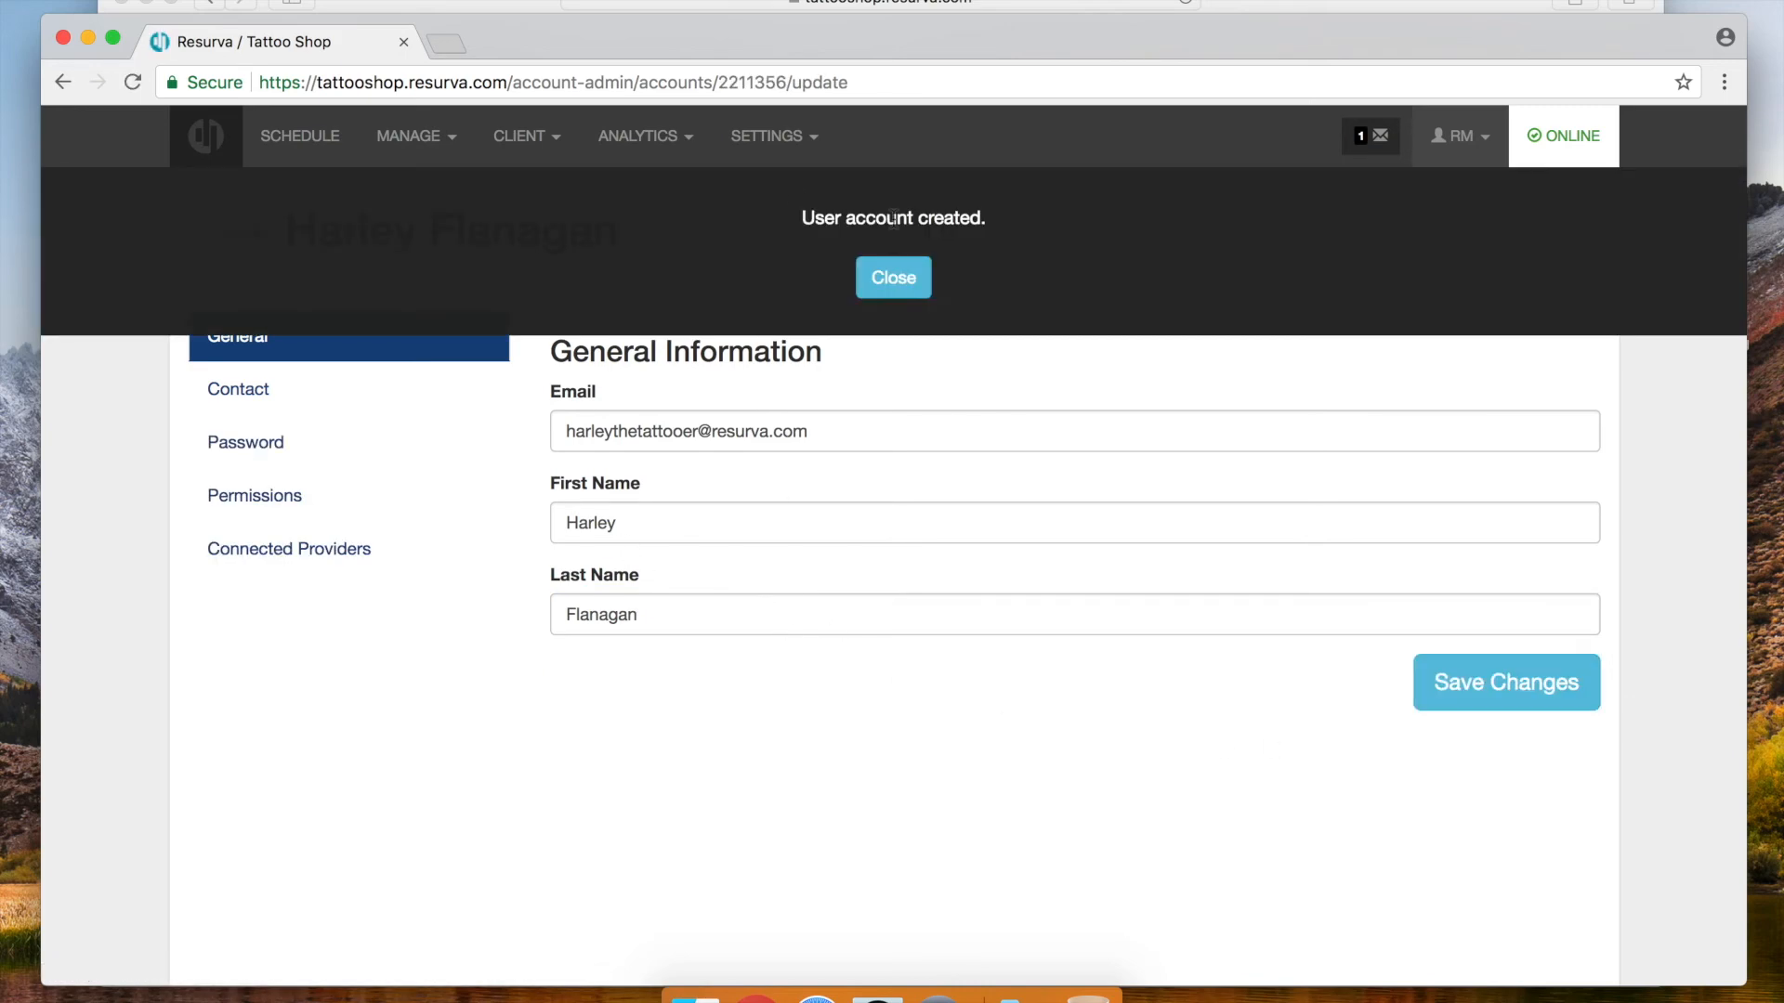
click(896, 277)
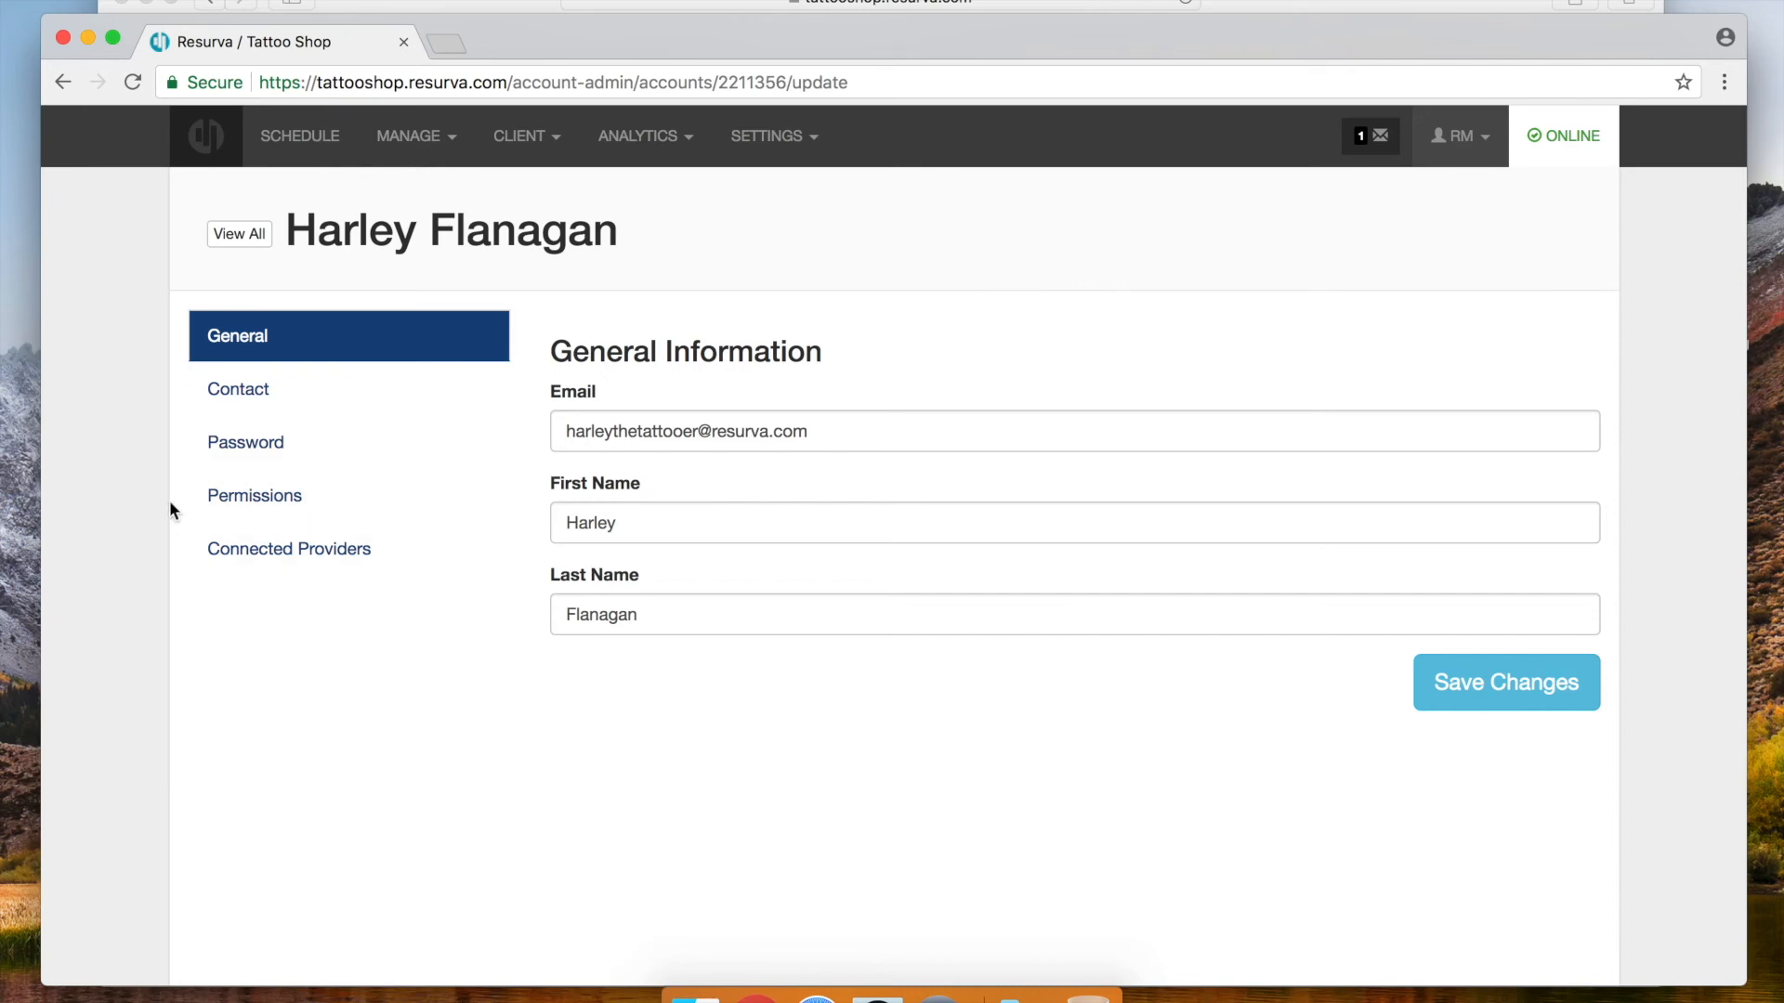
Change the tattoo artist's admin permissions to Limited Access and save
click(244, 496)
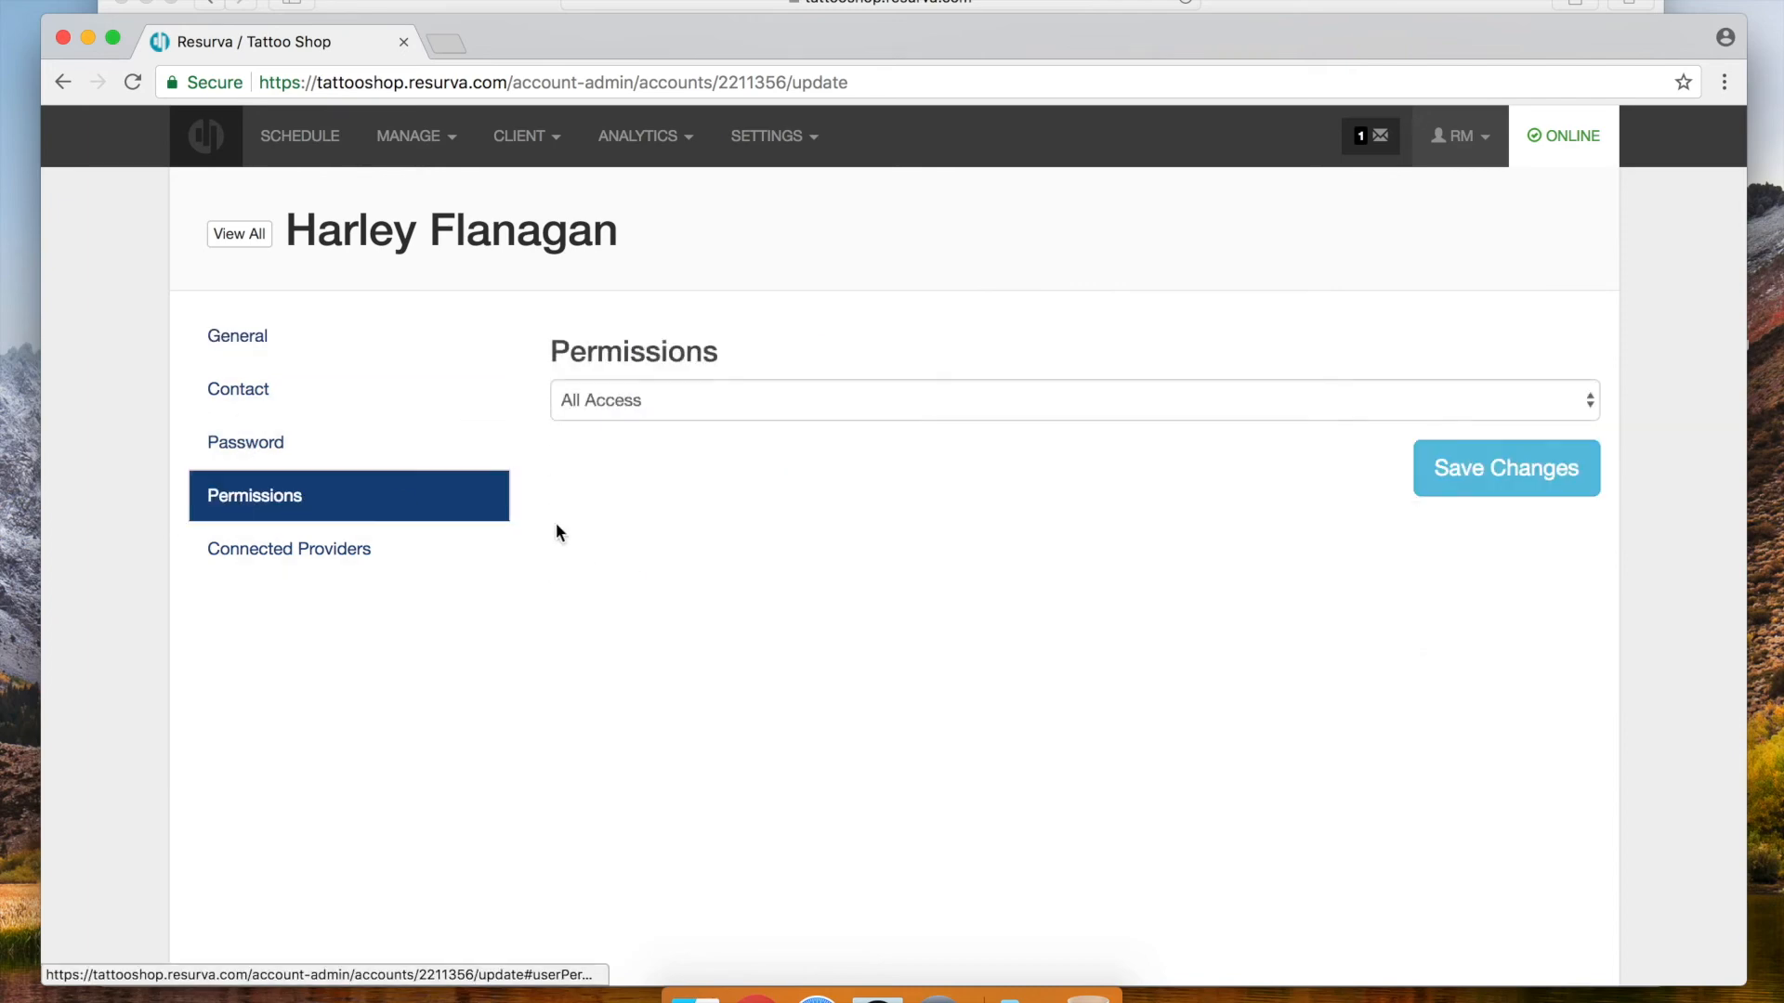
click(754, 405)
click(741, 426)
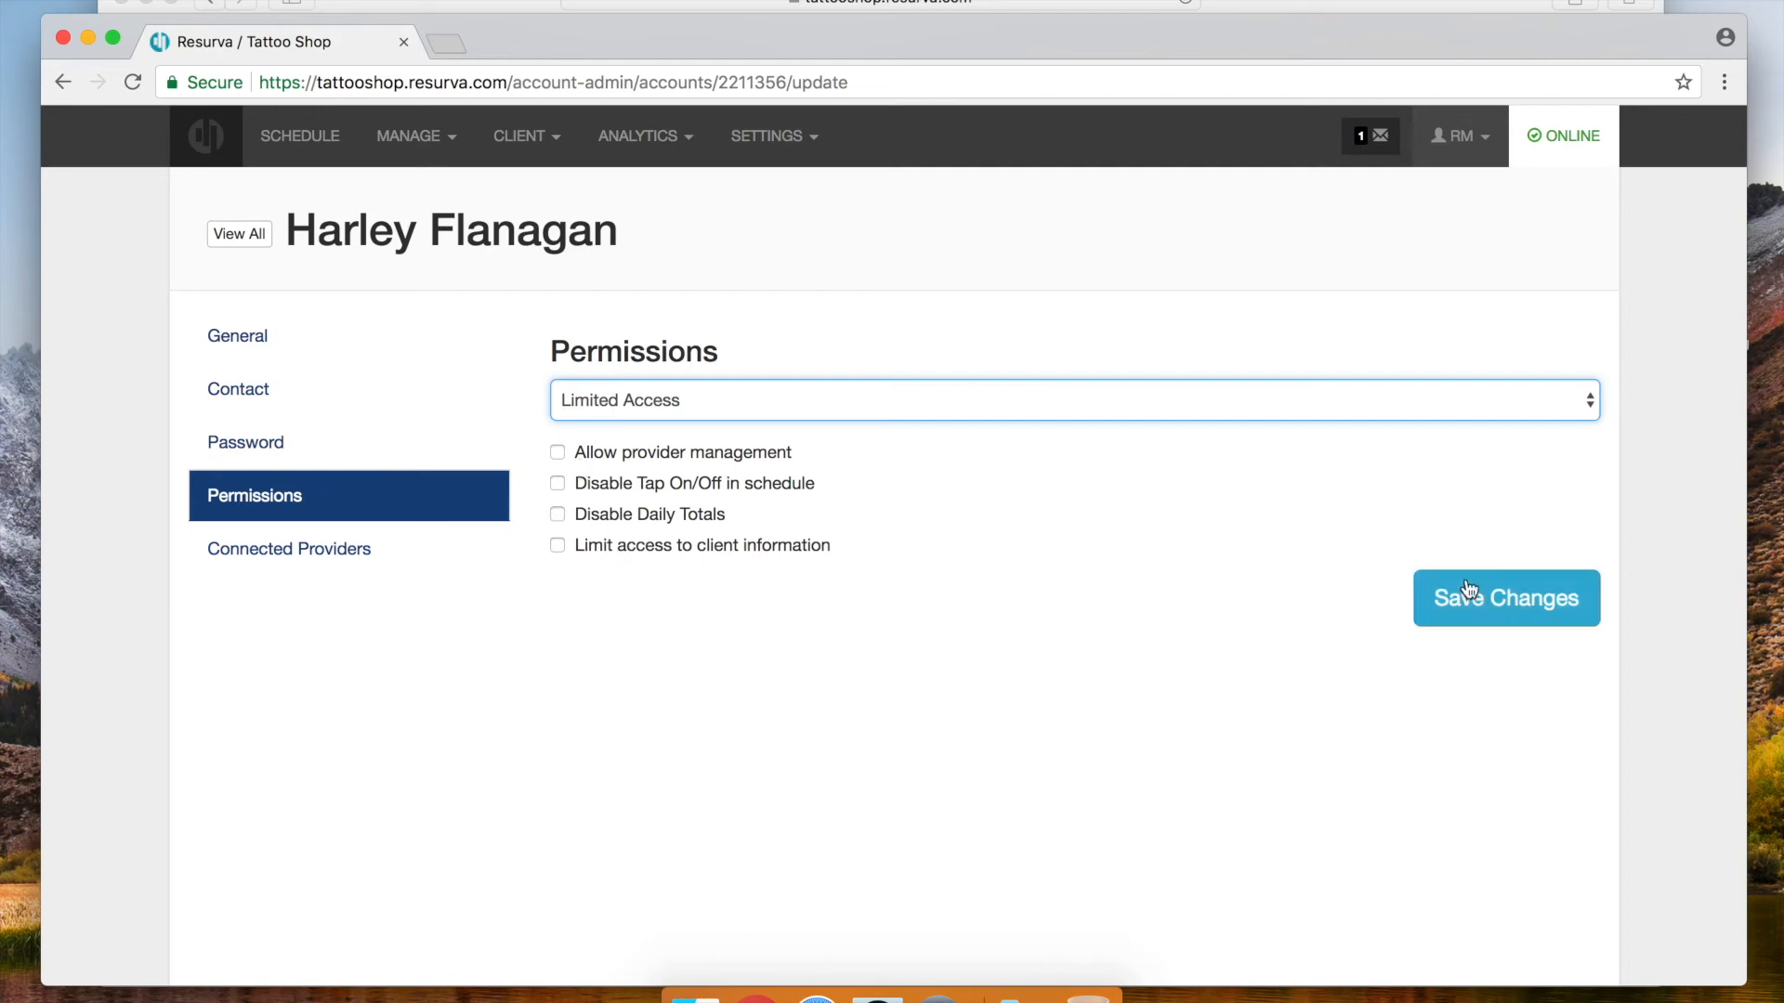
click(1536, 609)
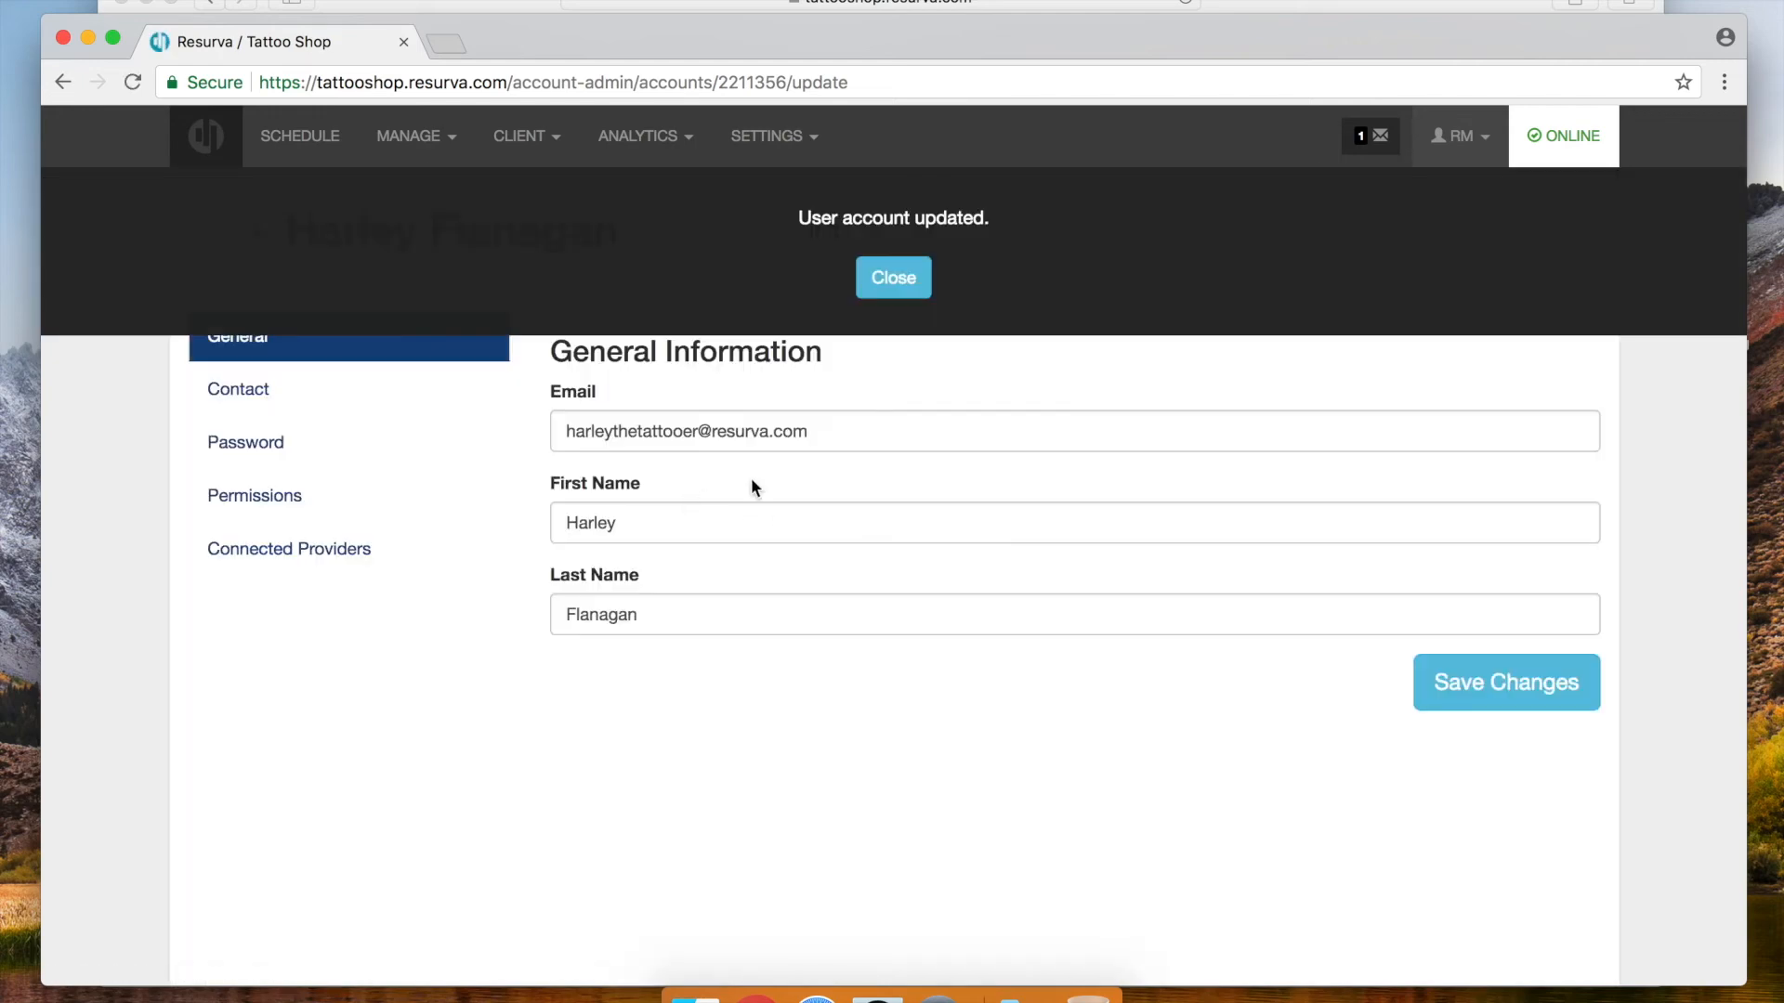
click(892, 284)
Limit the artist's schedule to their own connected Tattoos provider, leaving e-mail notifications off, and save
click(342, 552)
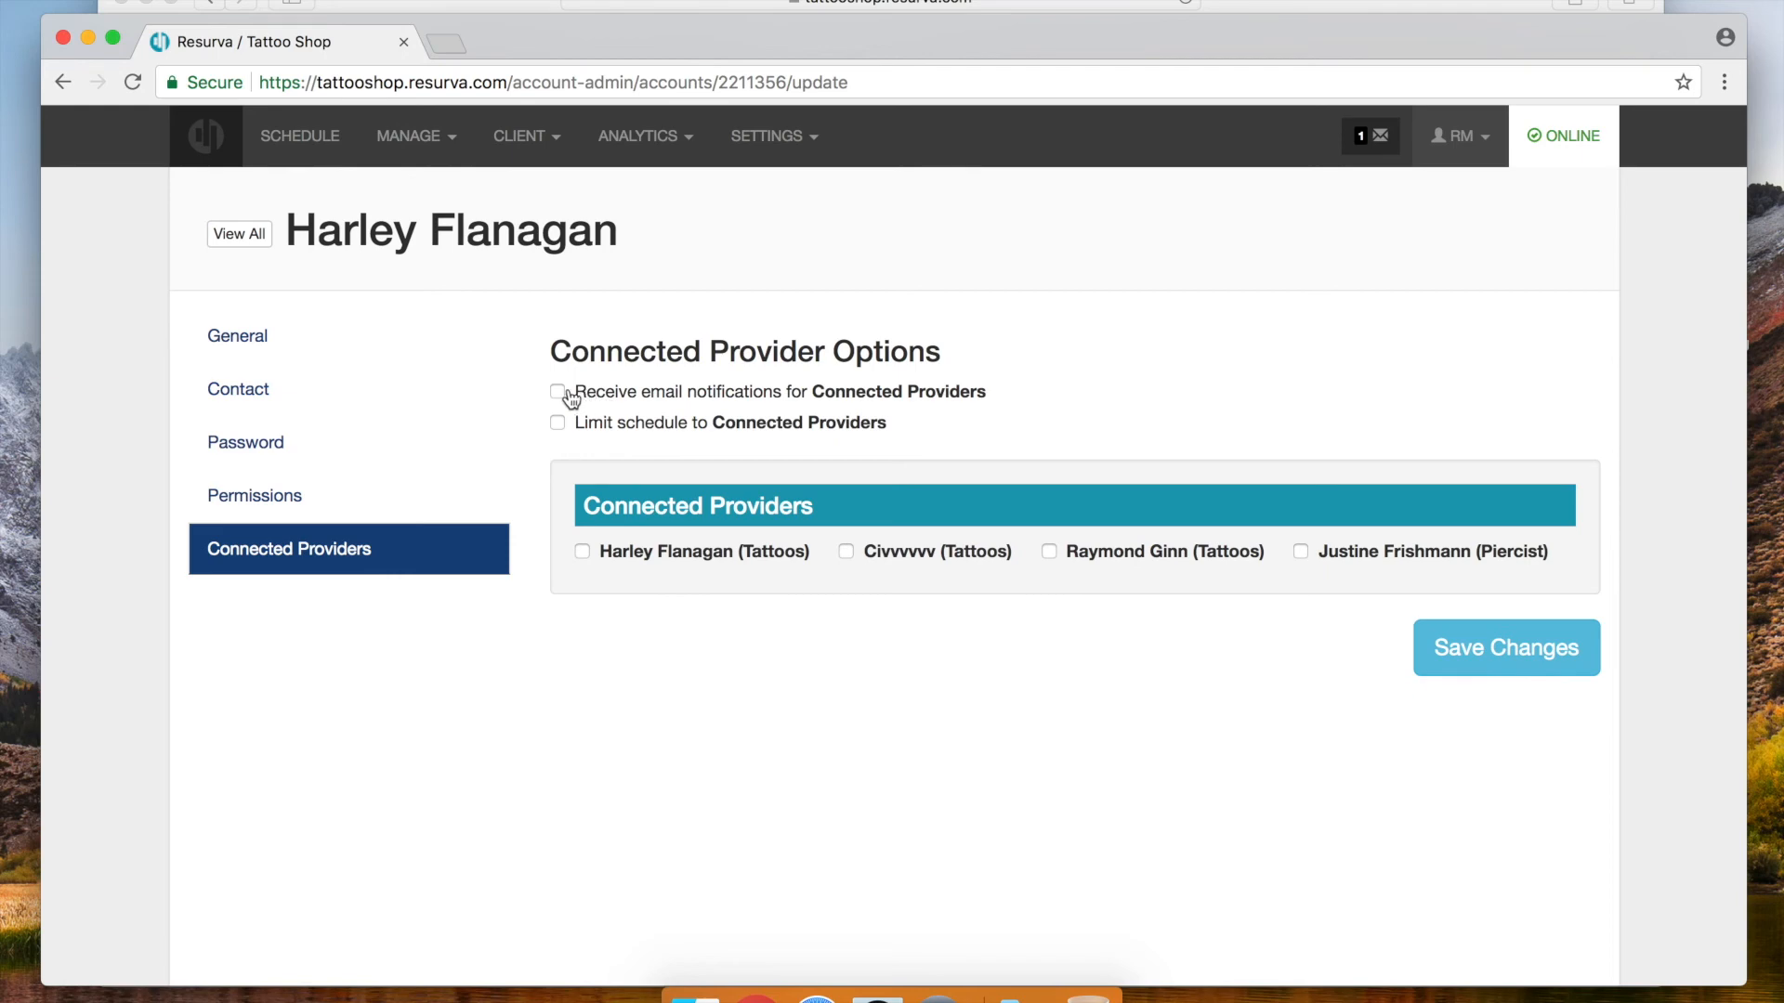
click(557, 424)
click(582, 552)
click(558, 391)
click(558, 391)
click(1468, 647)
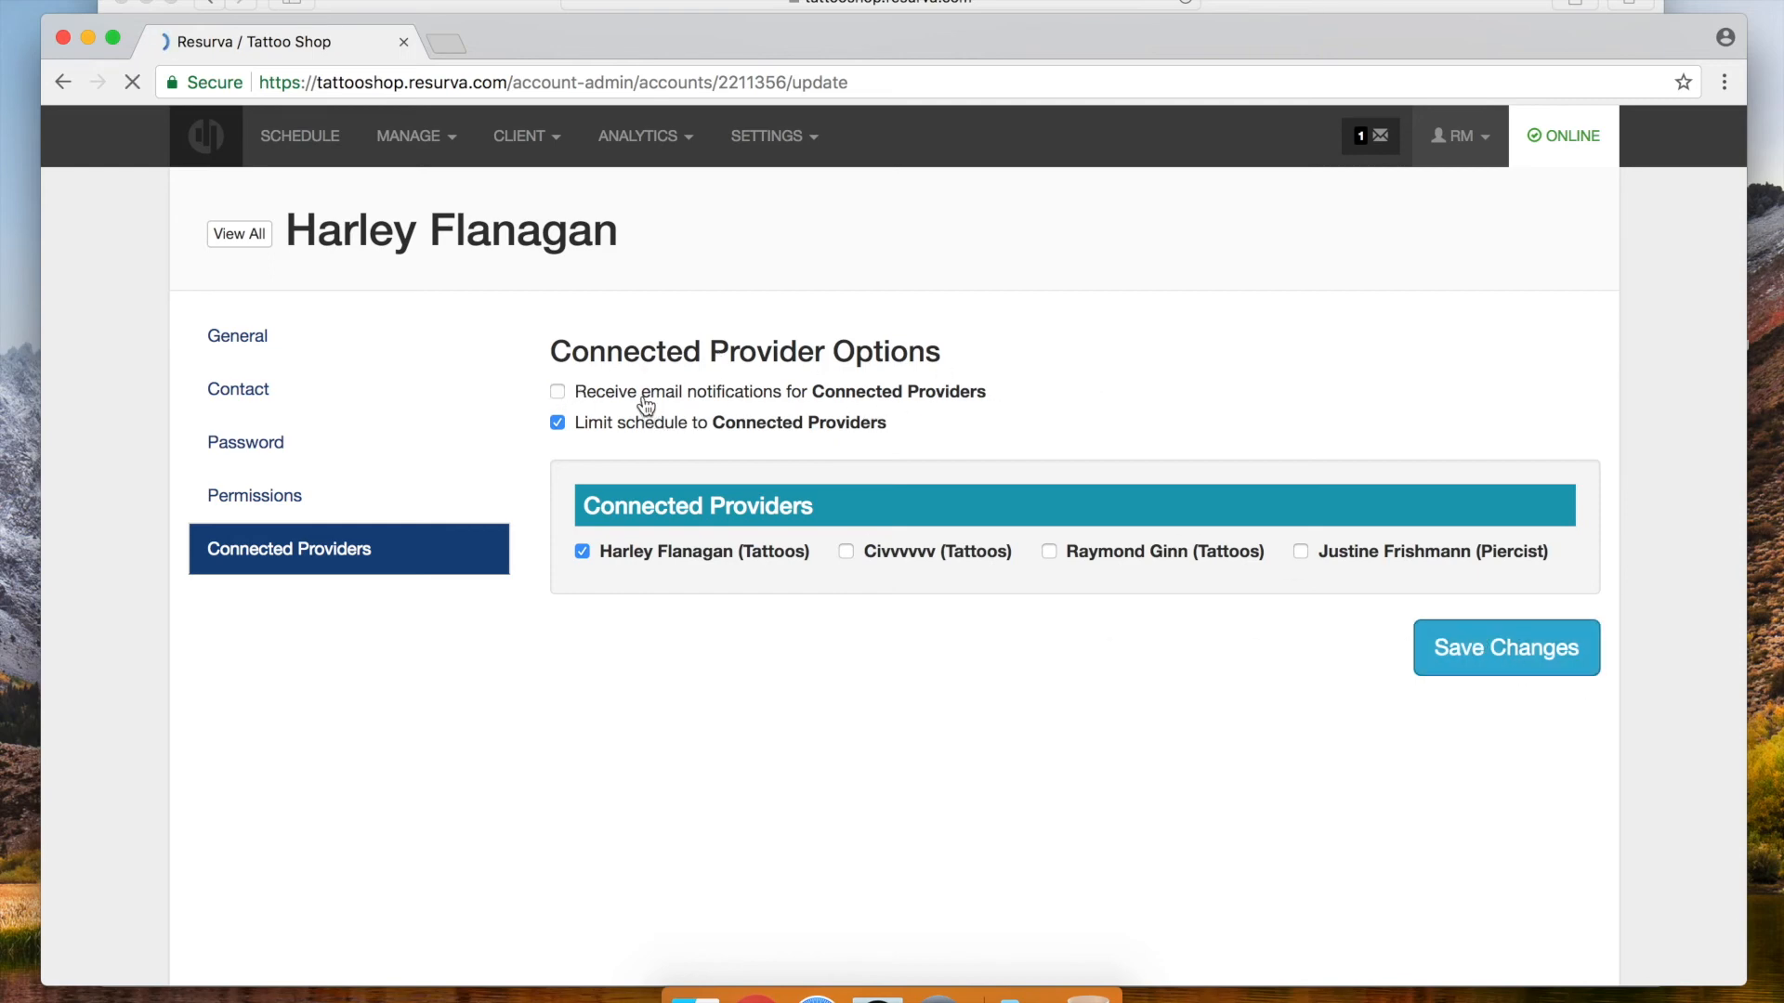
click(901, 271)
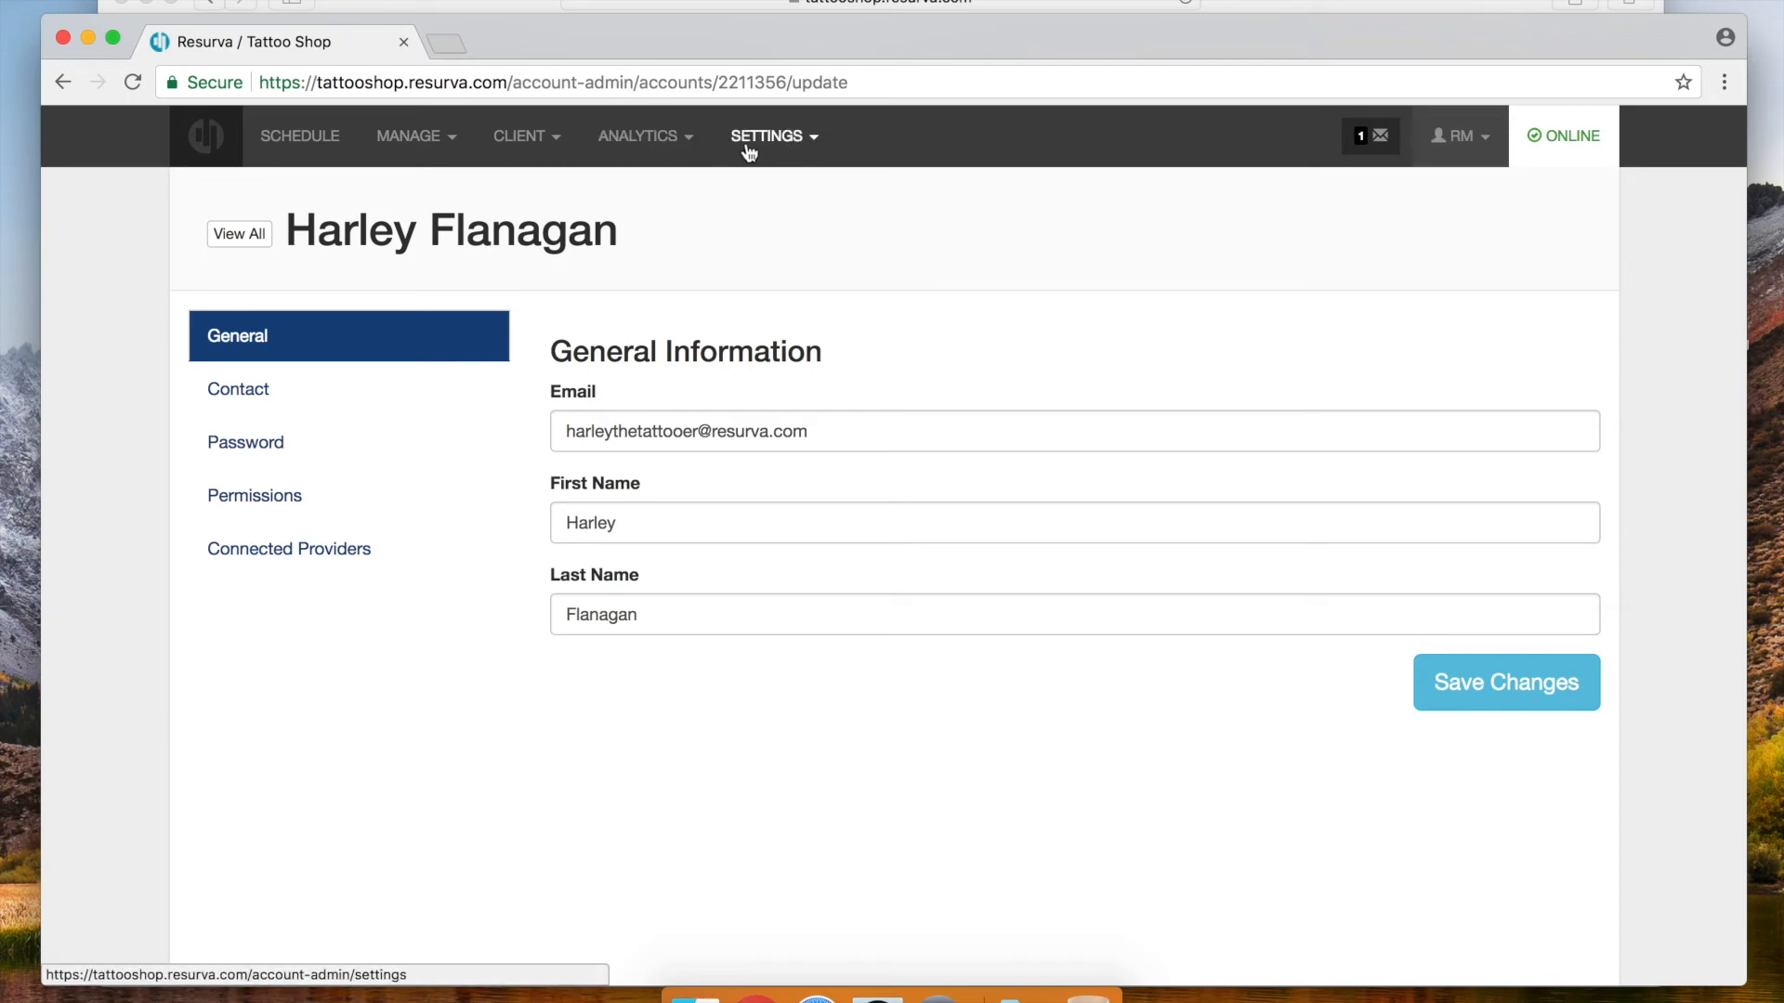
Open Notifications from the MANAGE menu to view the Confirmed Booking e-mail template
click(430, 140)
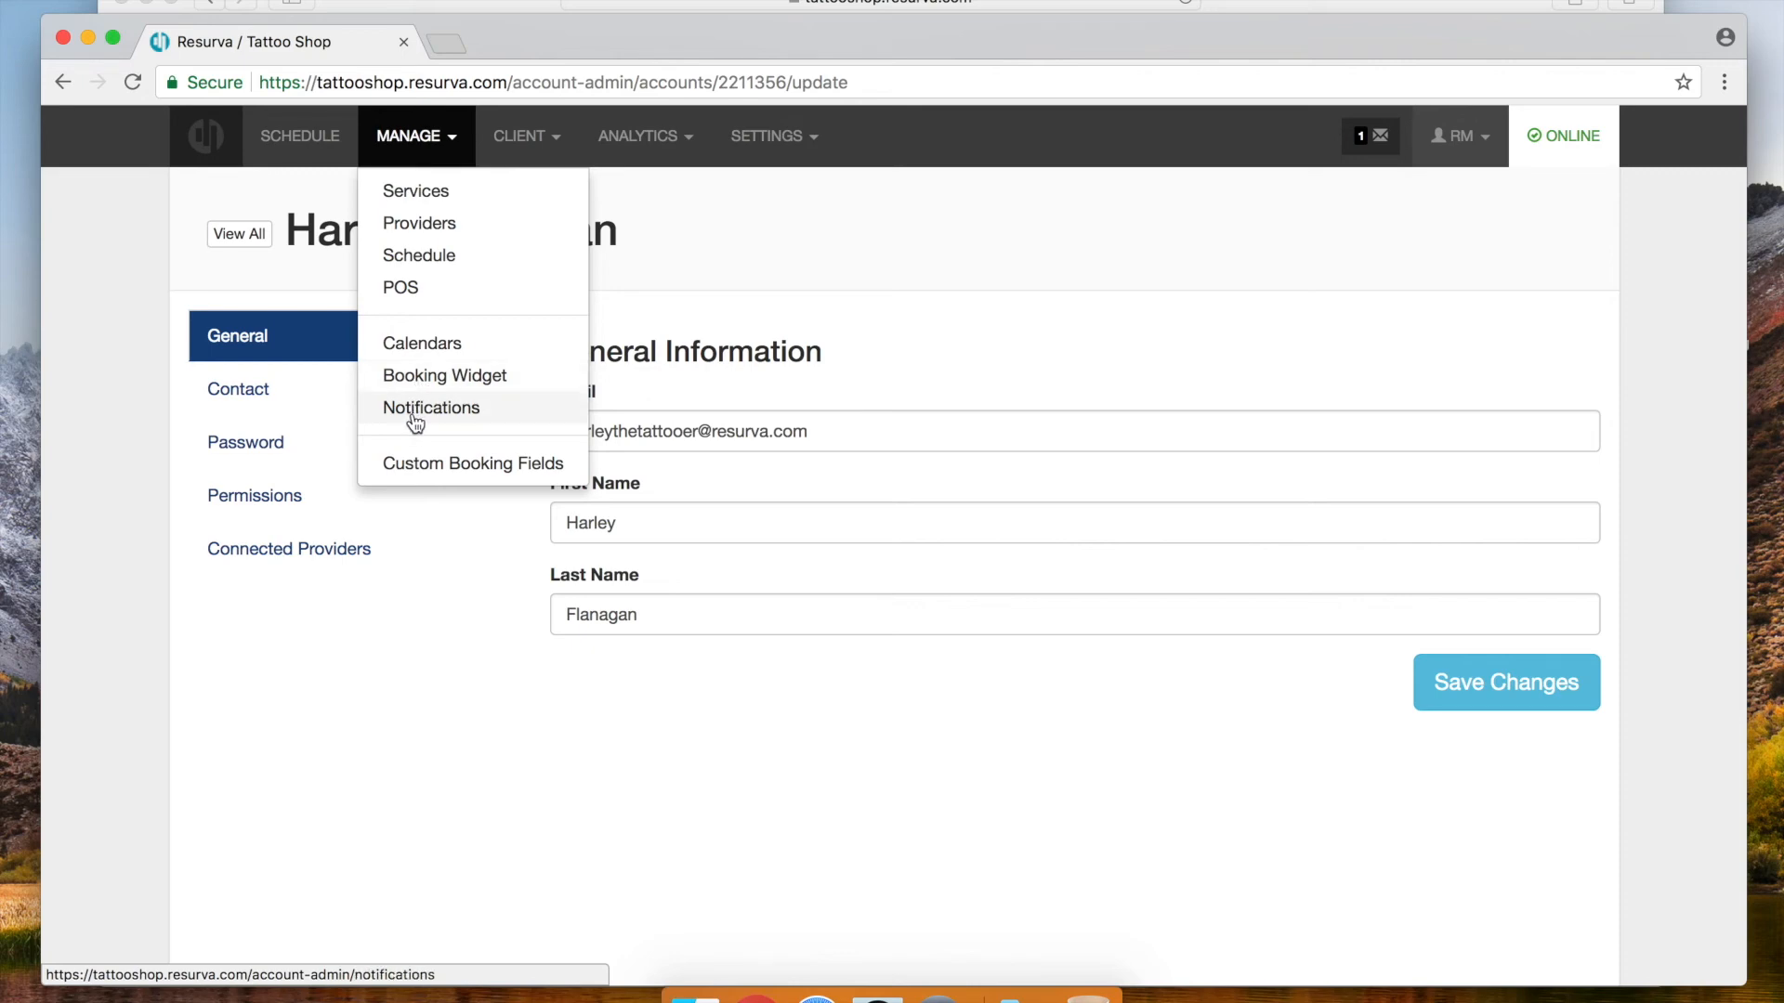
click(415, 409)
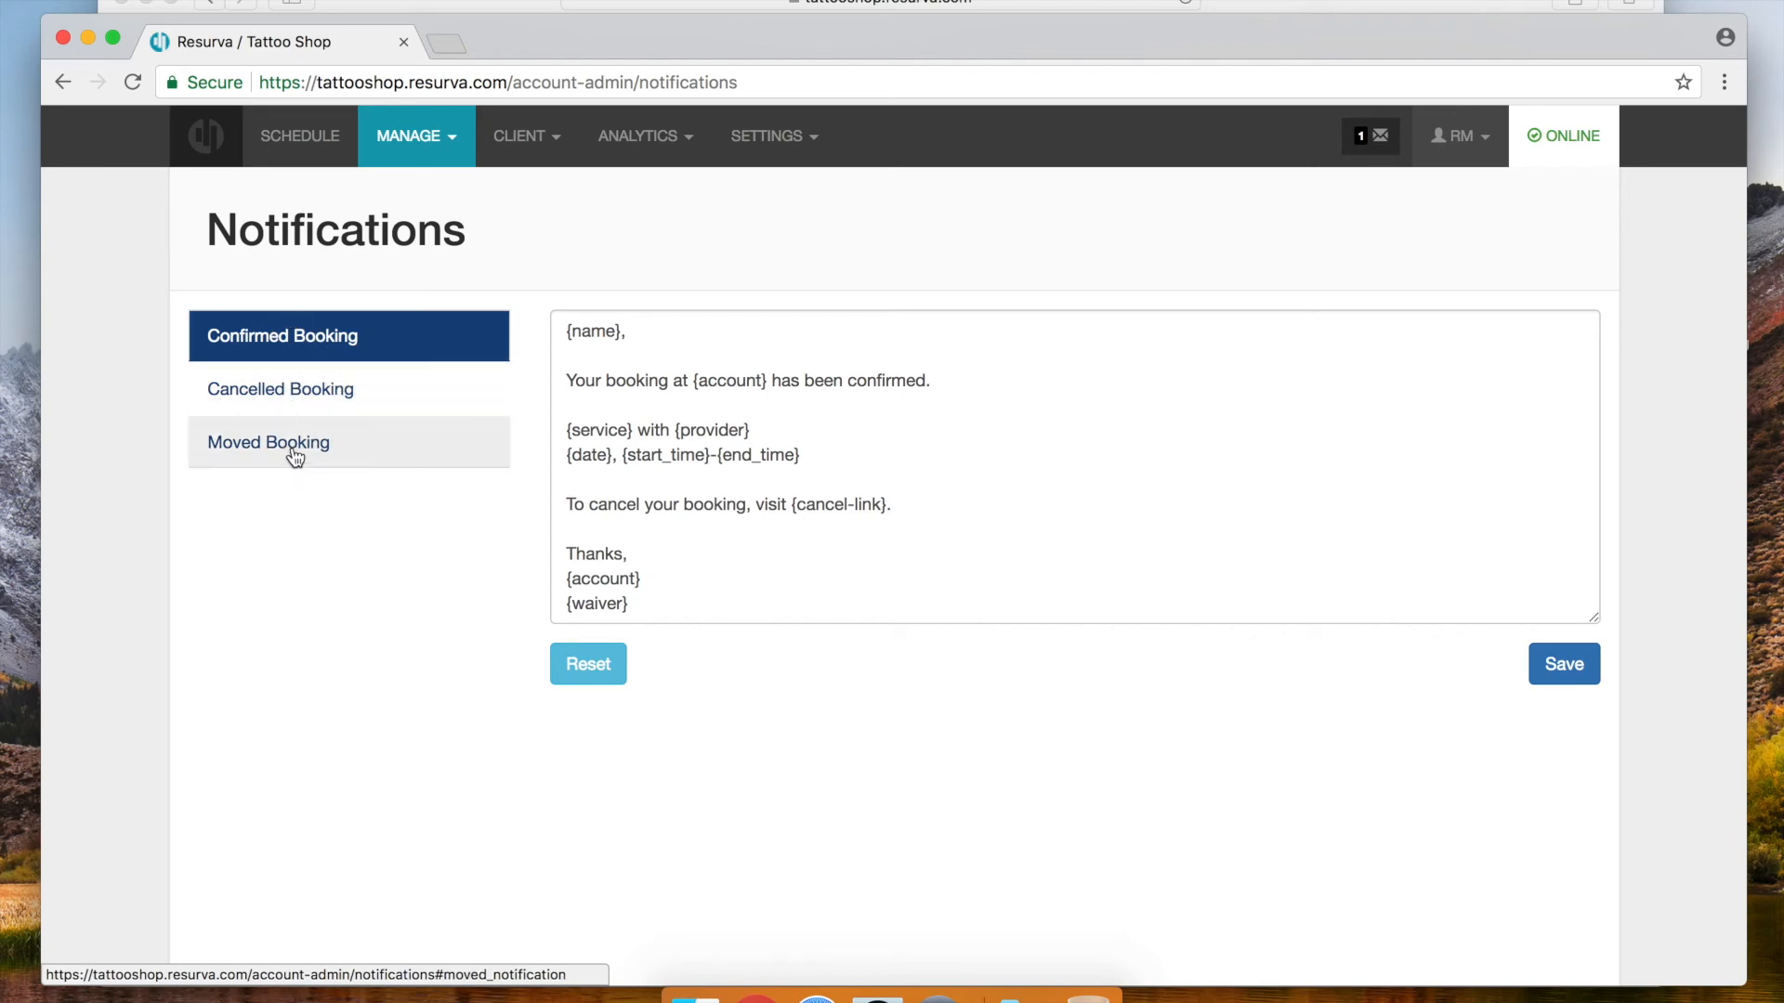
Go to the Client Groups page from the CLIENT menu
click(436, 137)
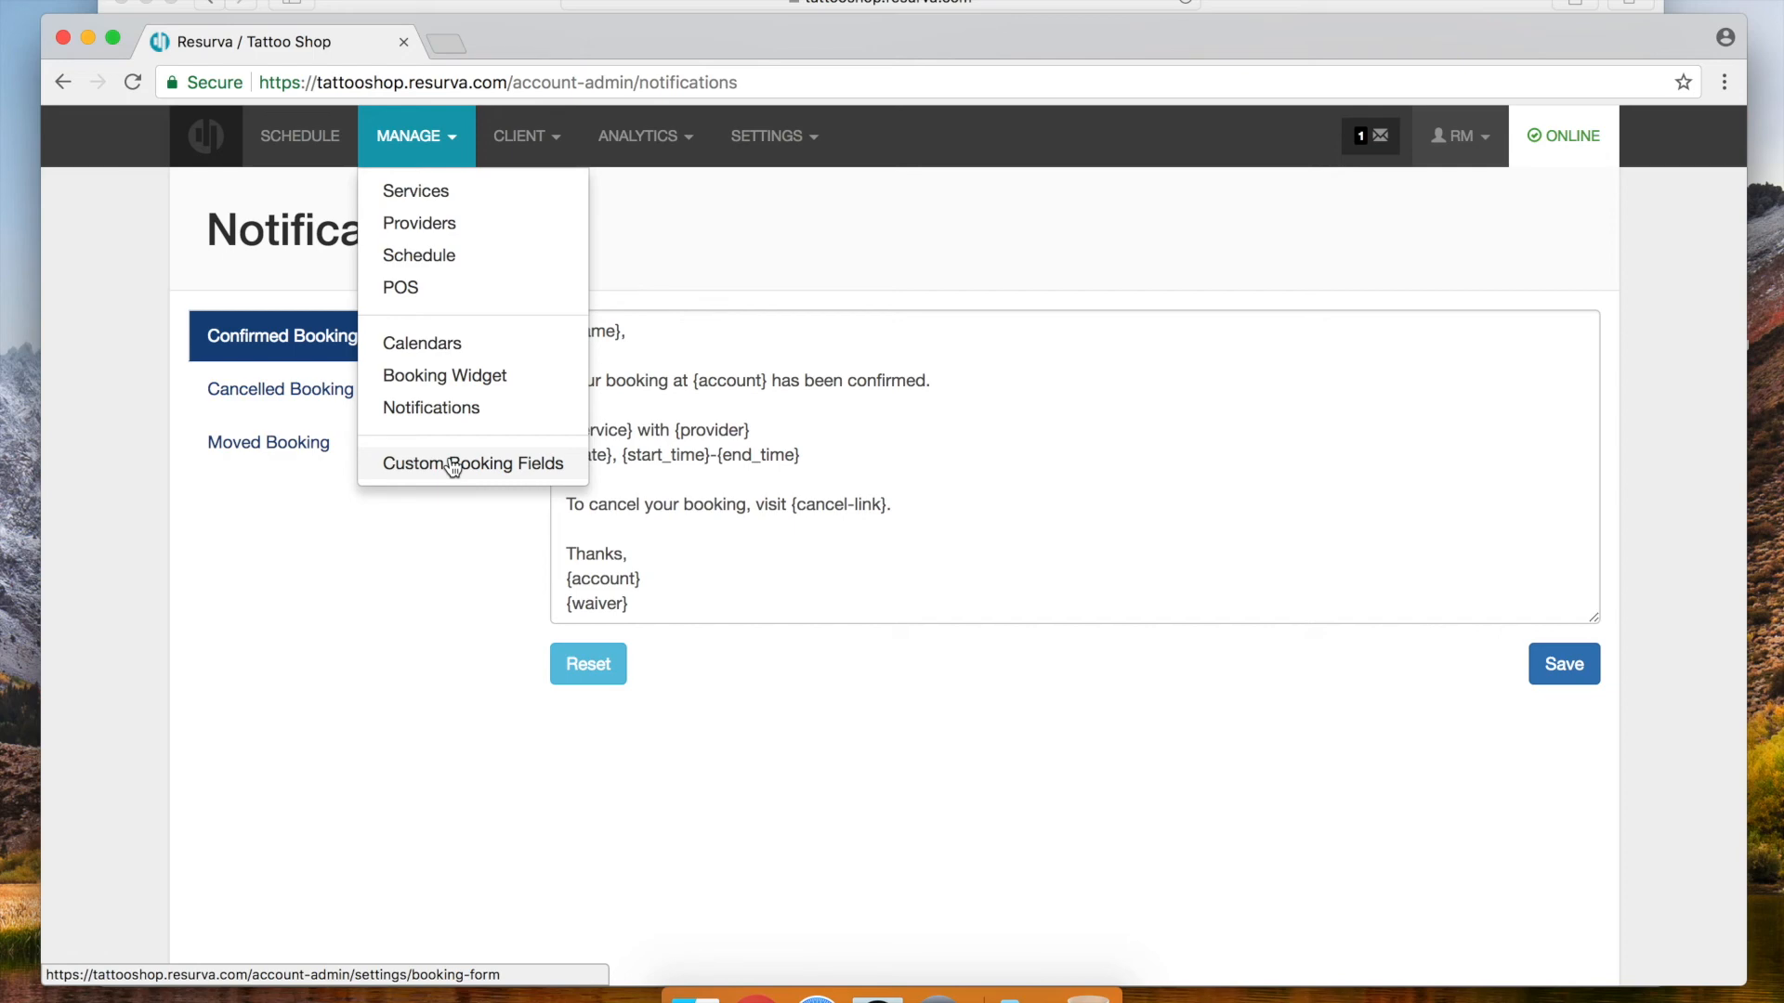
click(840, 252)
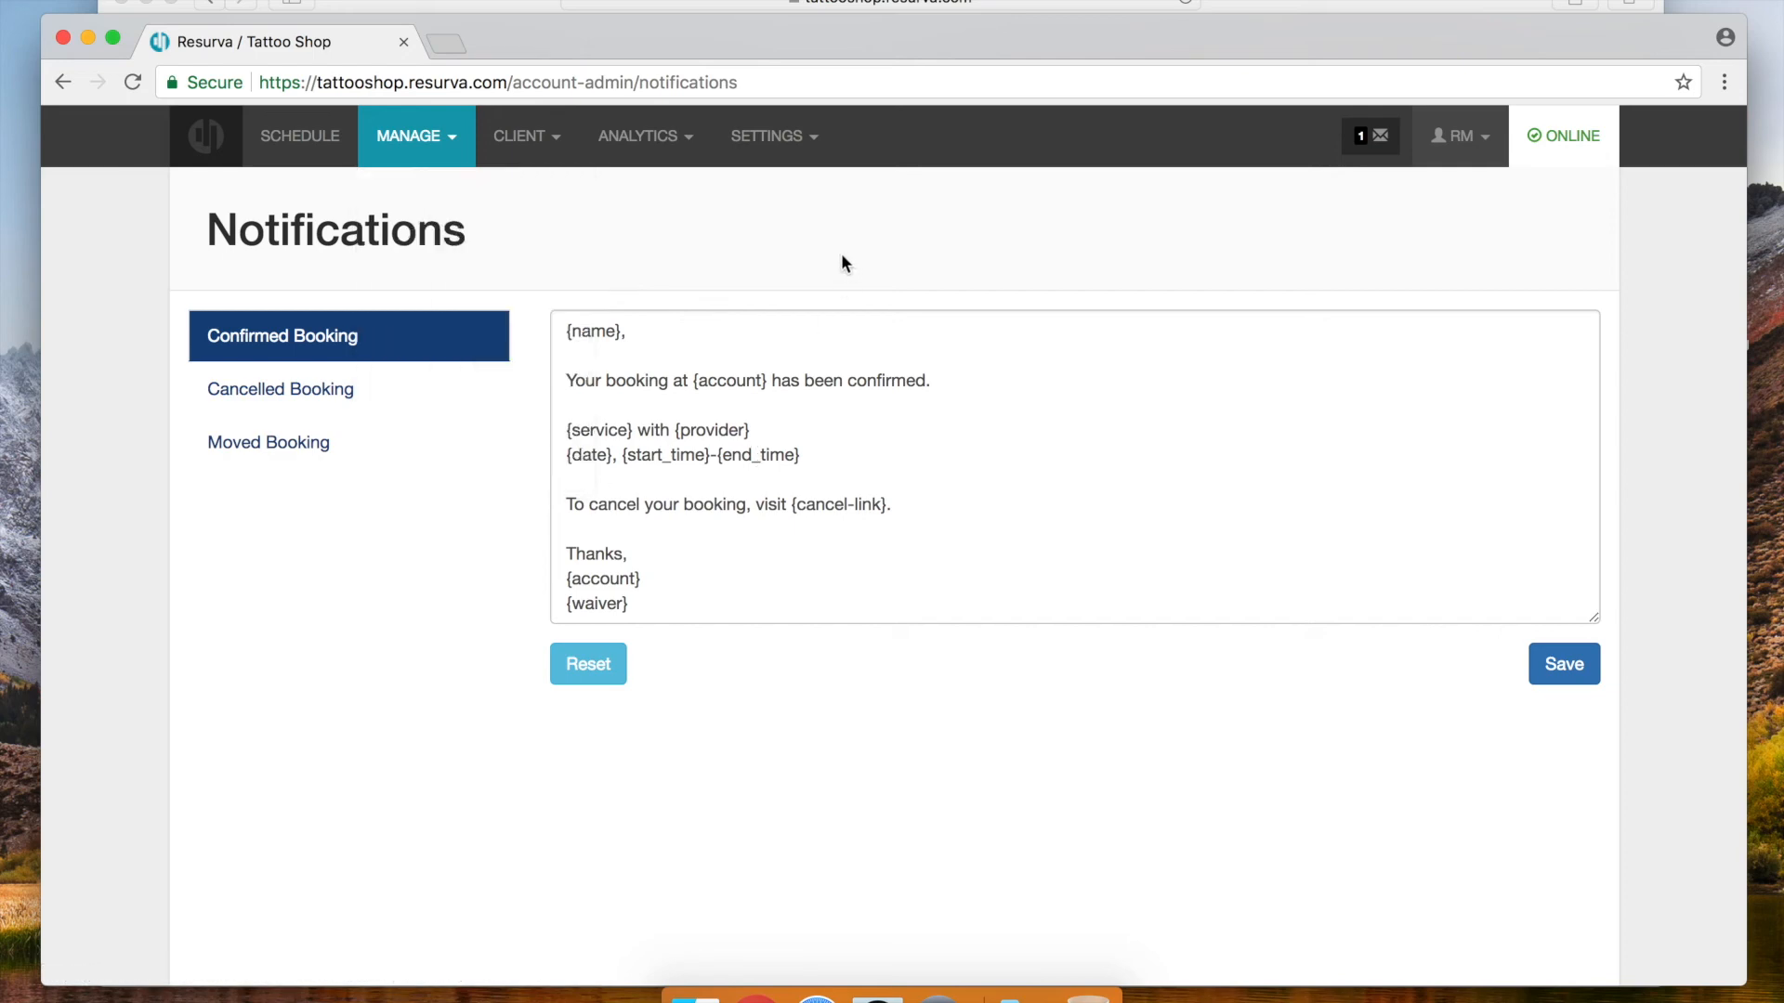
click(537, 139)
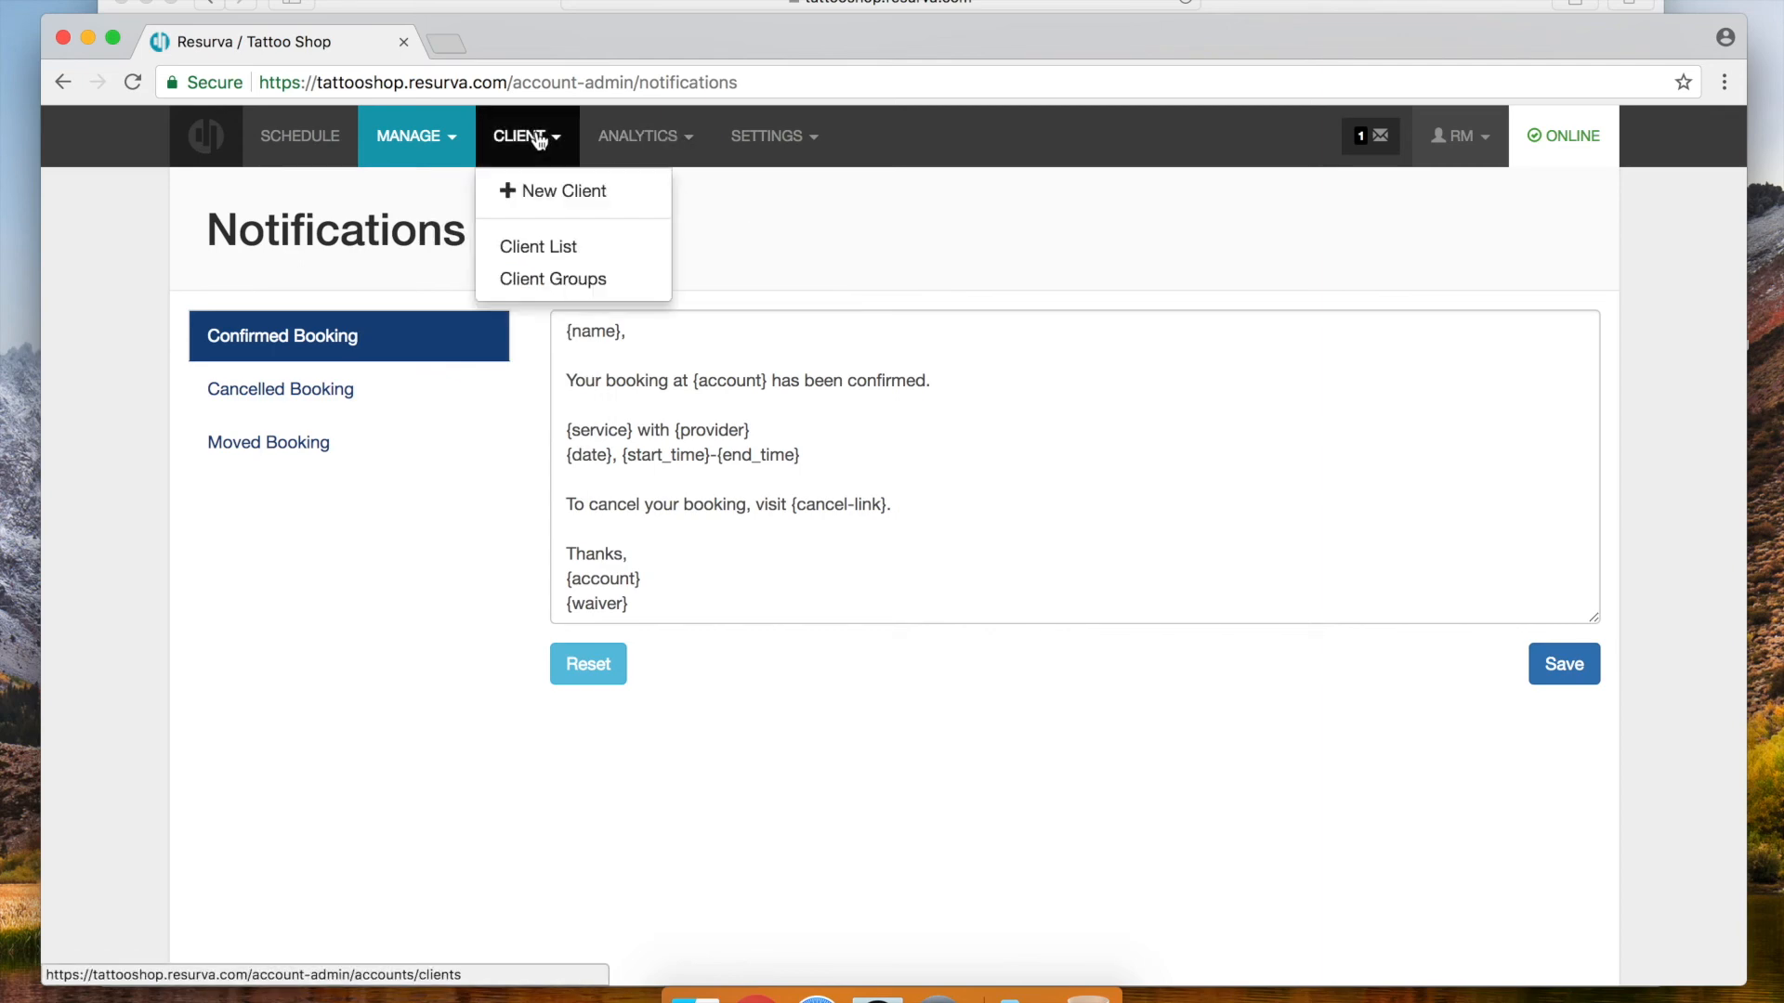
click(562, 283)
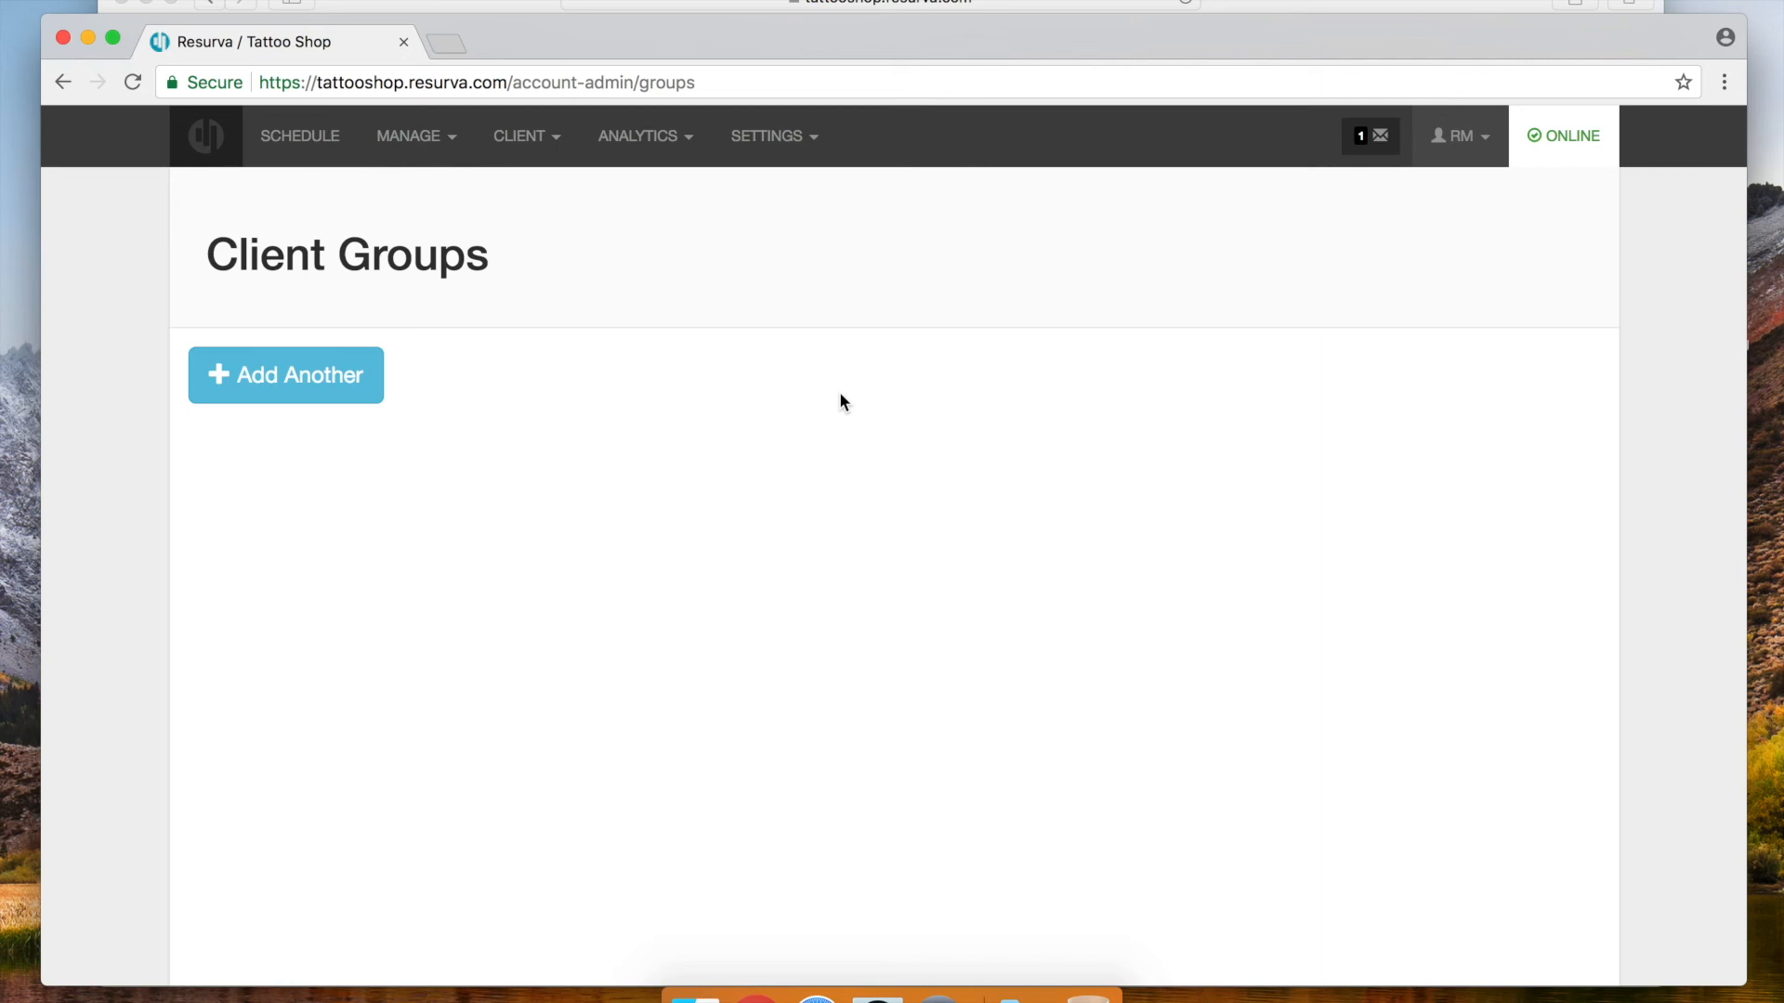
Open Logo & Branding from the SETTINGS menu to view the Brand Settings page
click(780, 139)
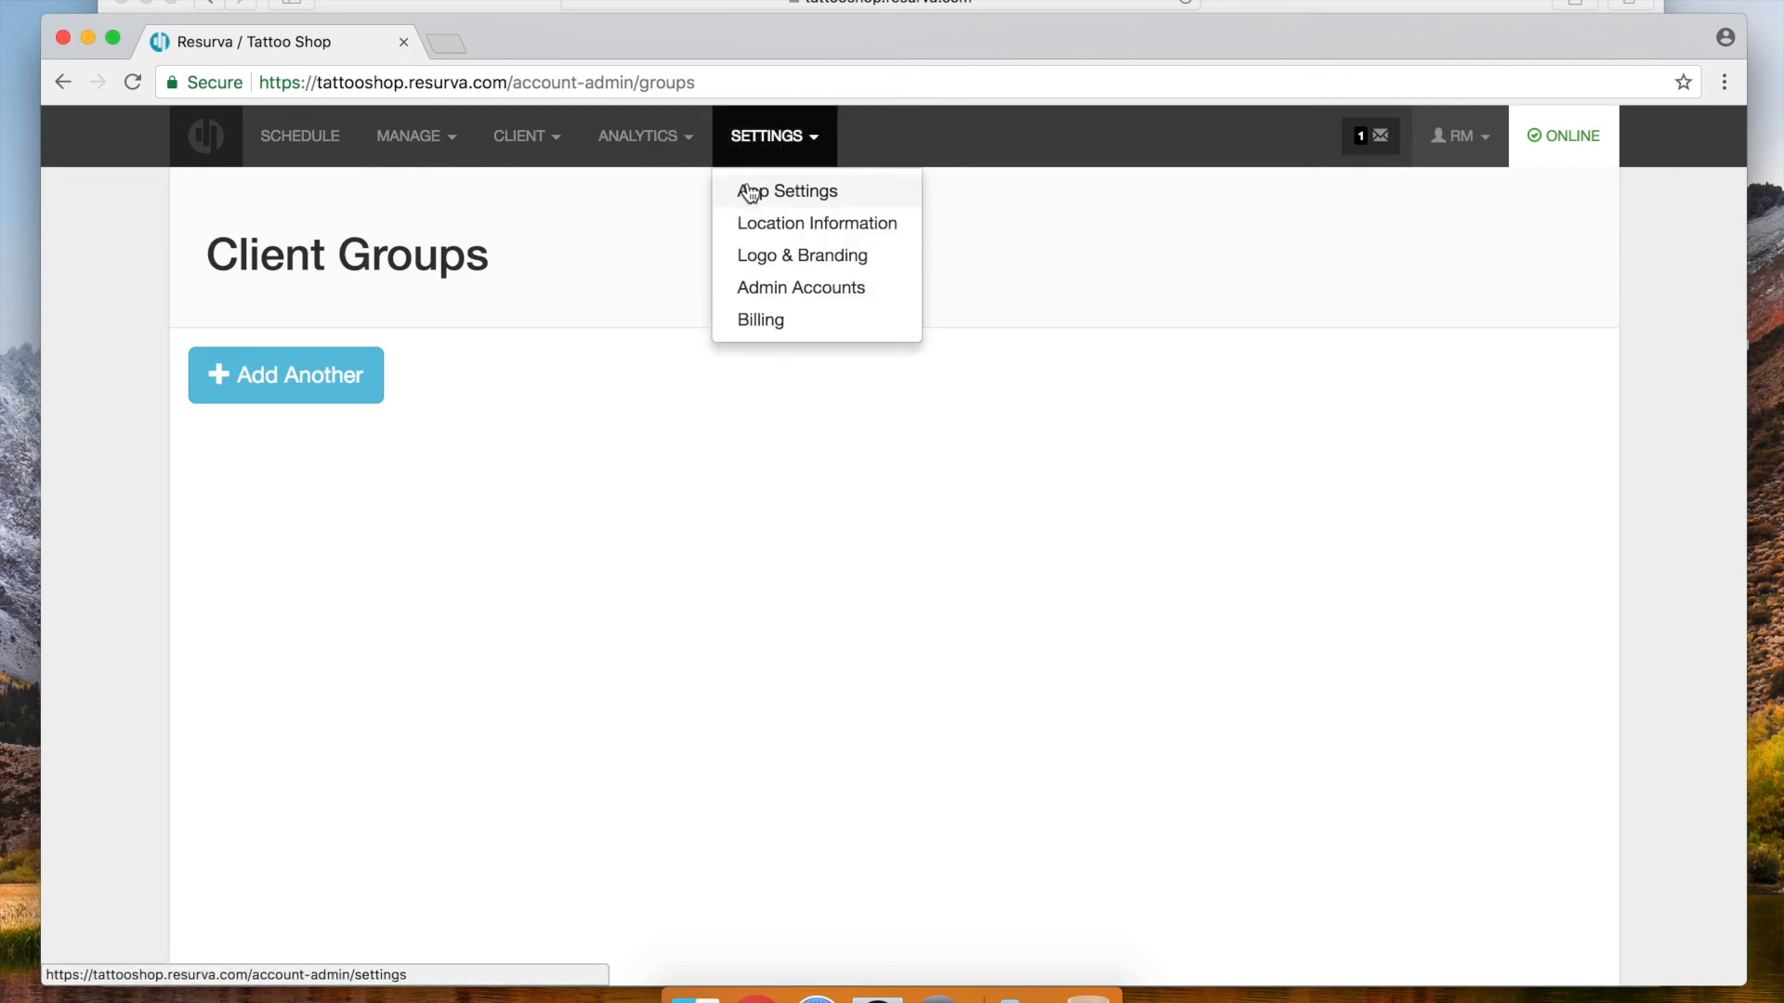
click(756, 259)
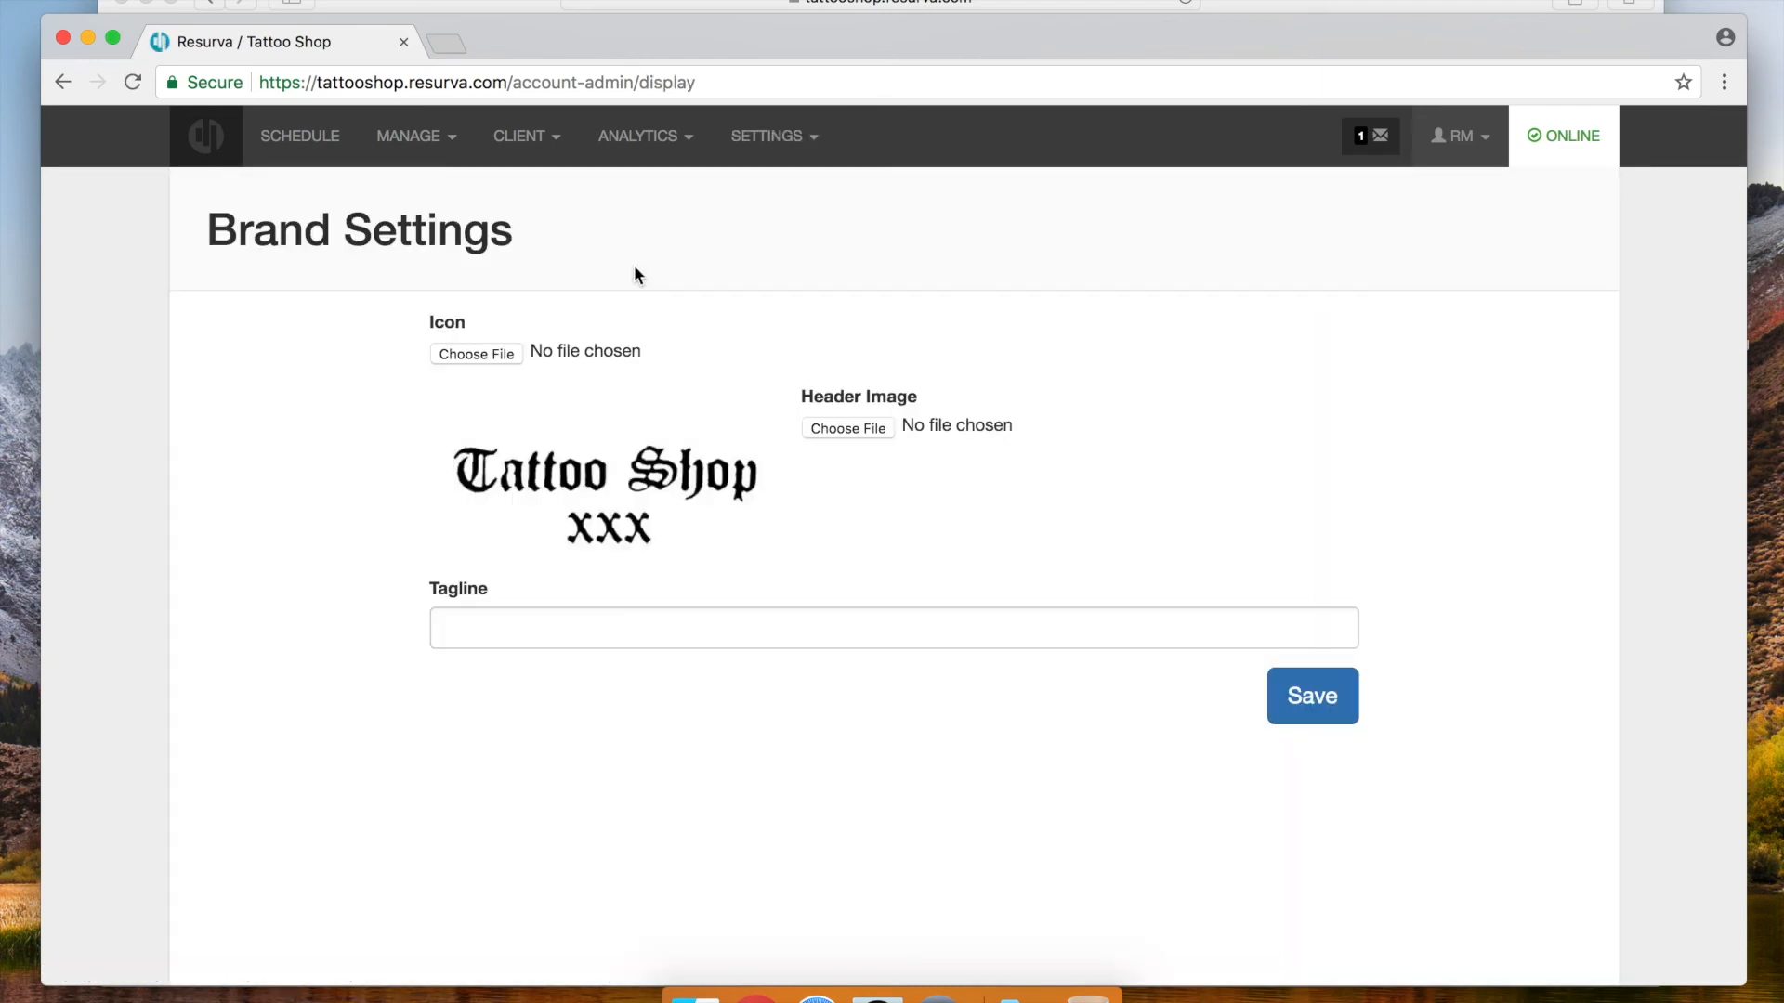